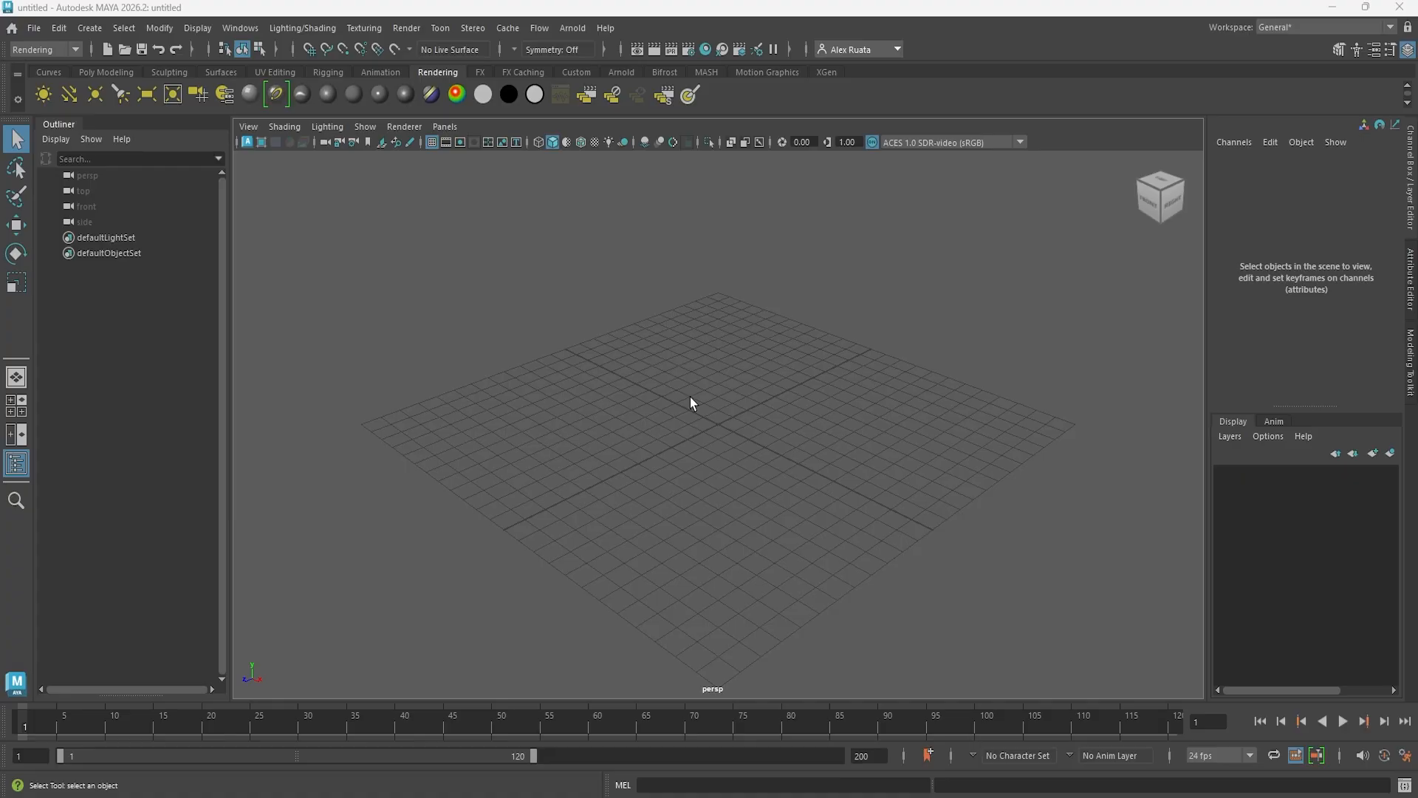
- Create a polygon sphere at the centre of the grid and activate the Move tool
left_click(96, 28)
mouse_move(131, 88)
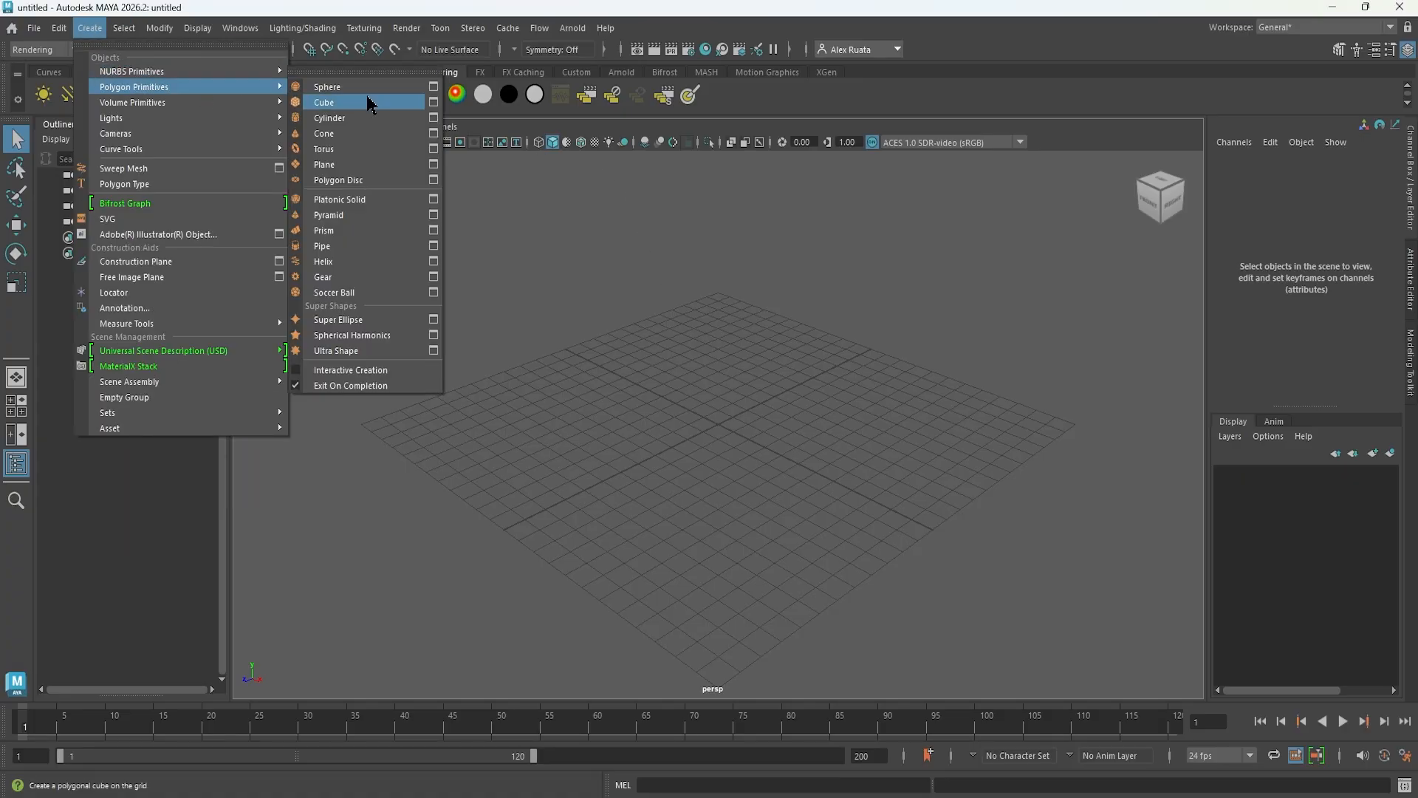
left_click(348, 89)
right_click_drag(580, 446, 1051, 466, "alt")
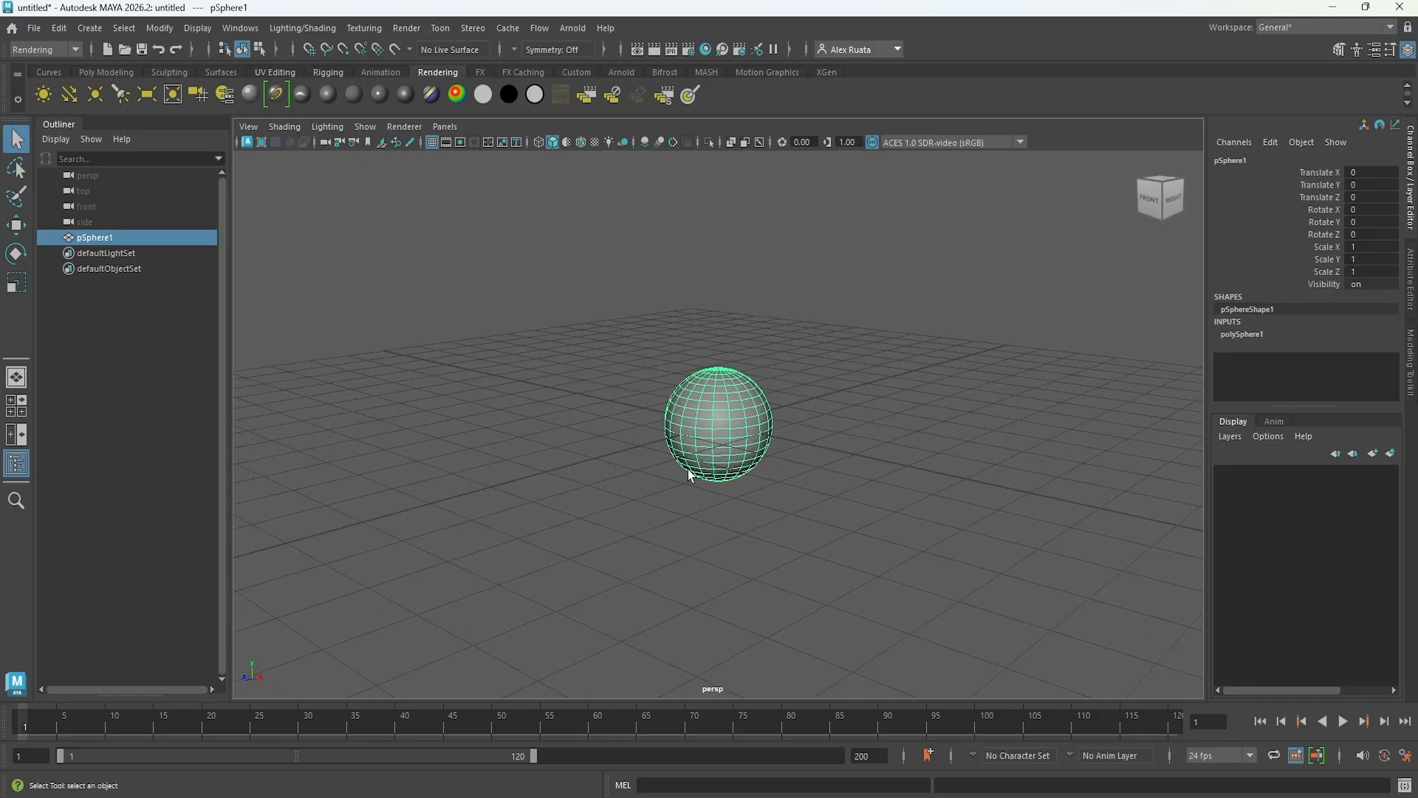
left_click_drag(687, 475, 647, 505, "alt")
key("w")
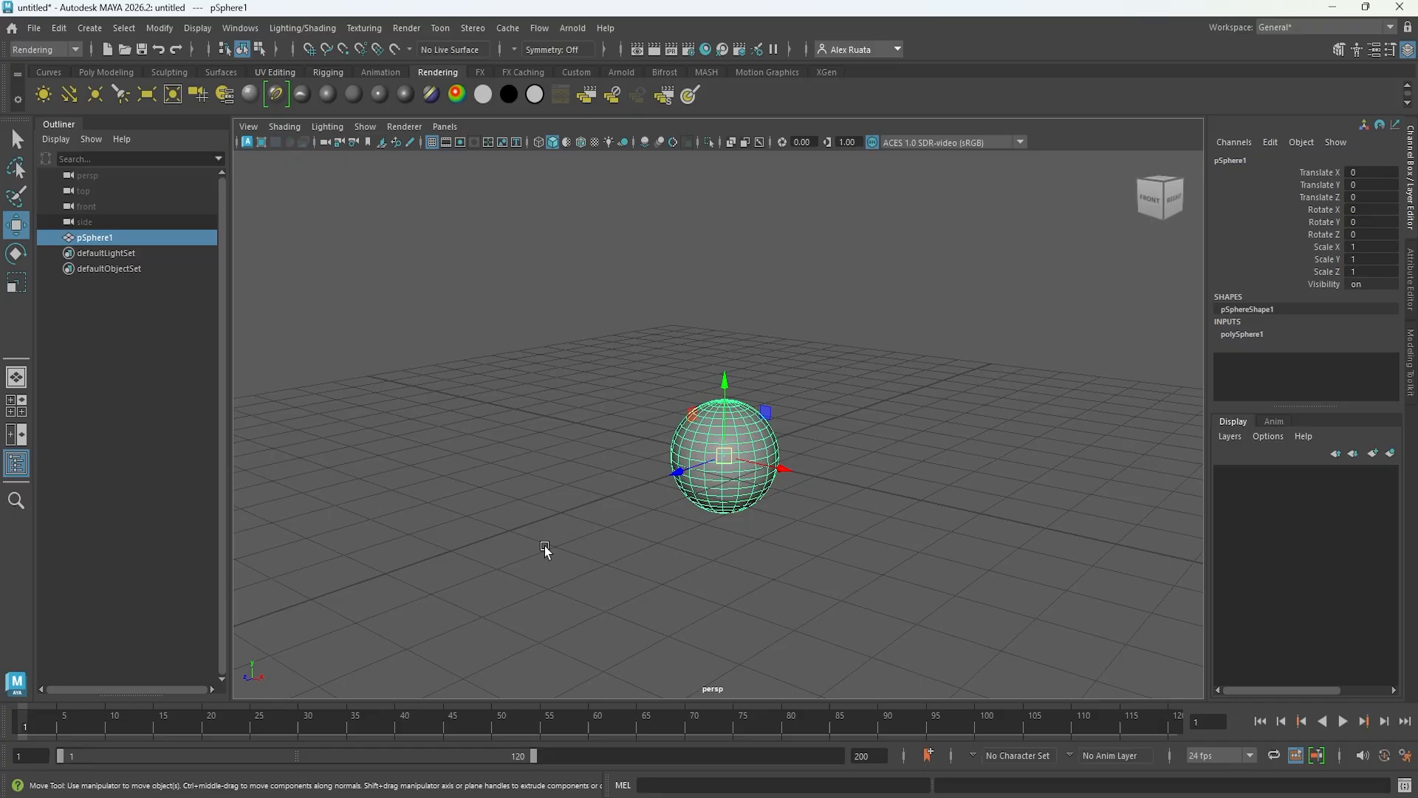
key("ctrl")
key("ctrl")
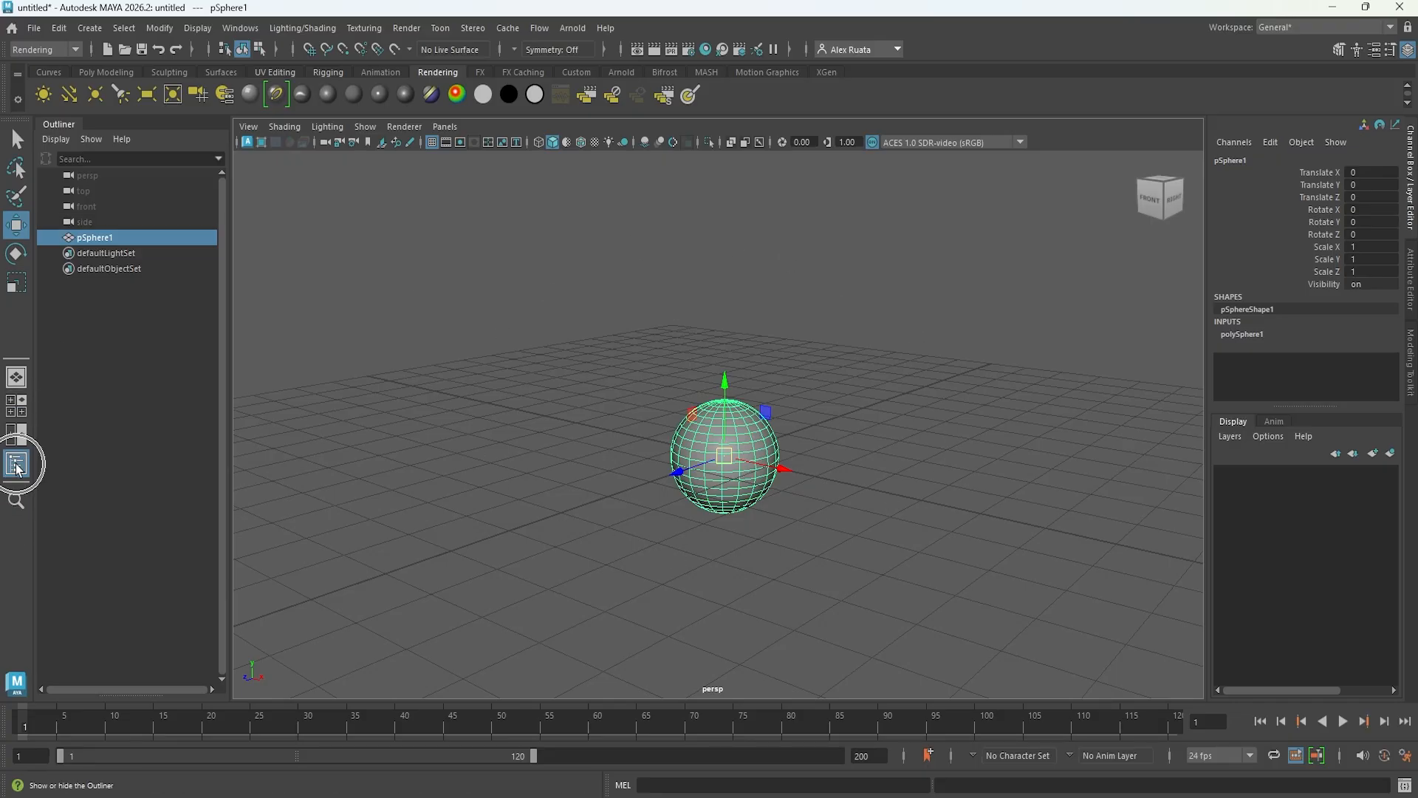
- Hide the Outliner and bring it back
left_click(15, 463)
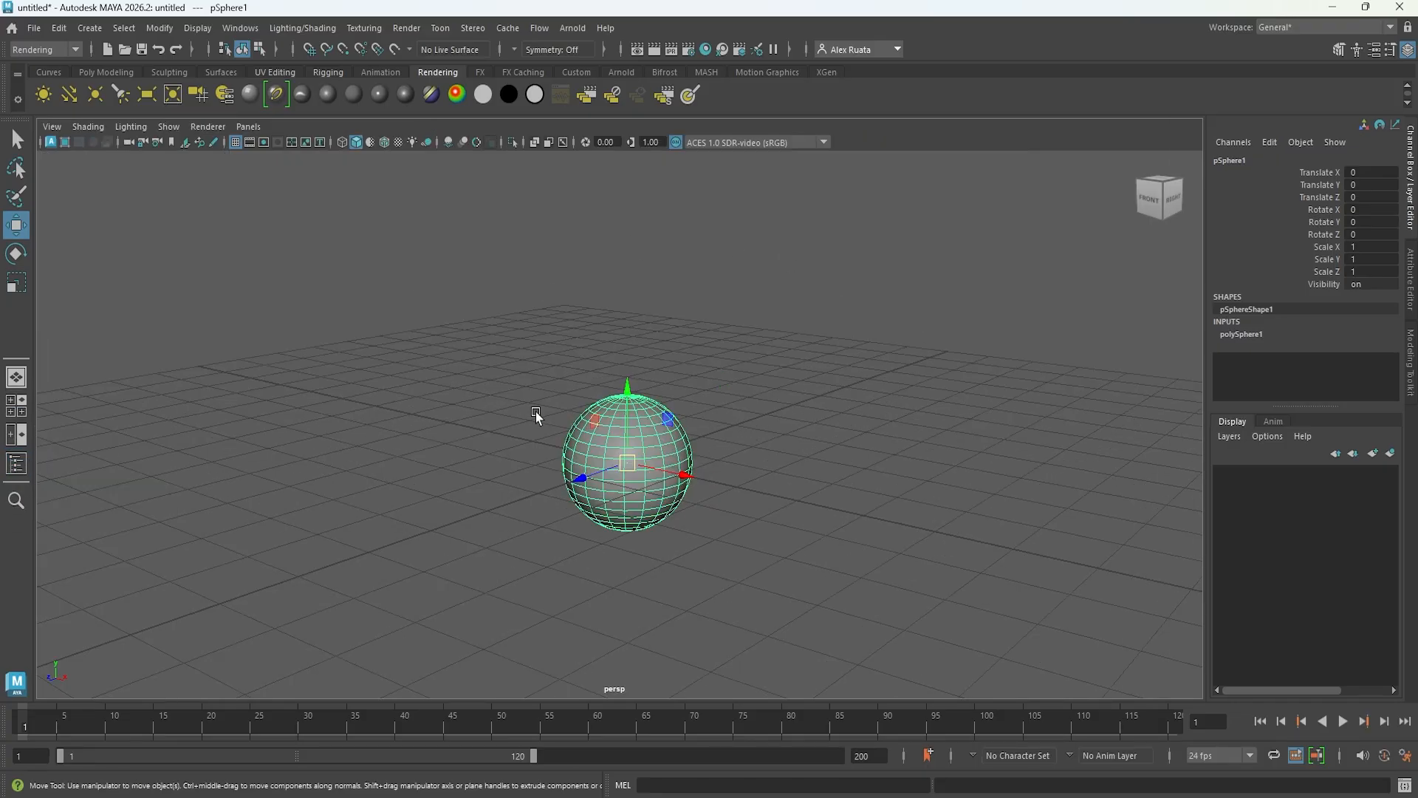
left_click_drag(530, 434, 306, 333, "alt")
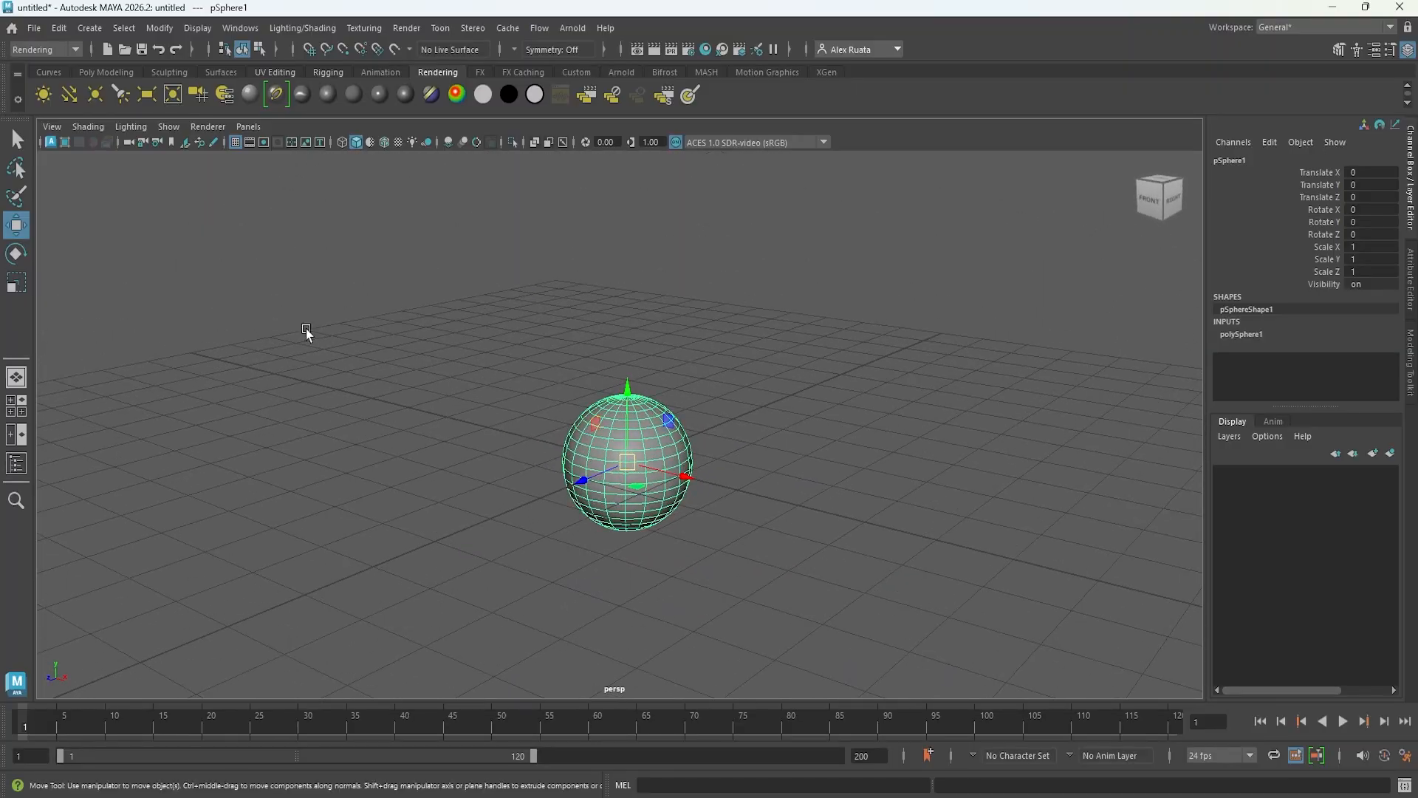
left_click(22, 472)
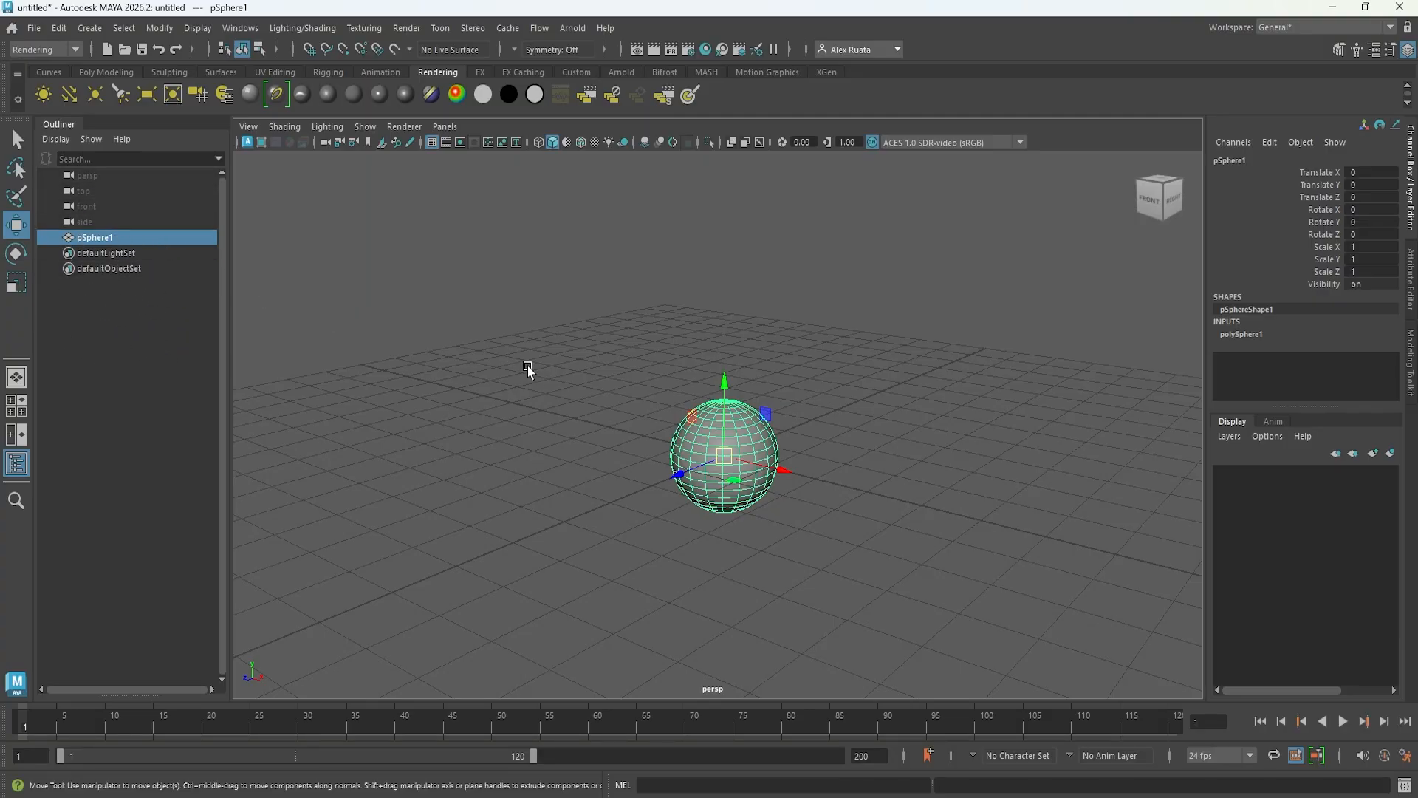
left_click_drag(738, 466, 695, 486, "alt")
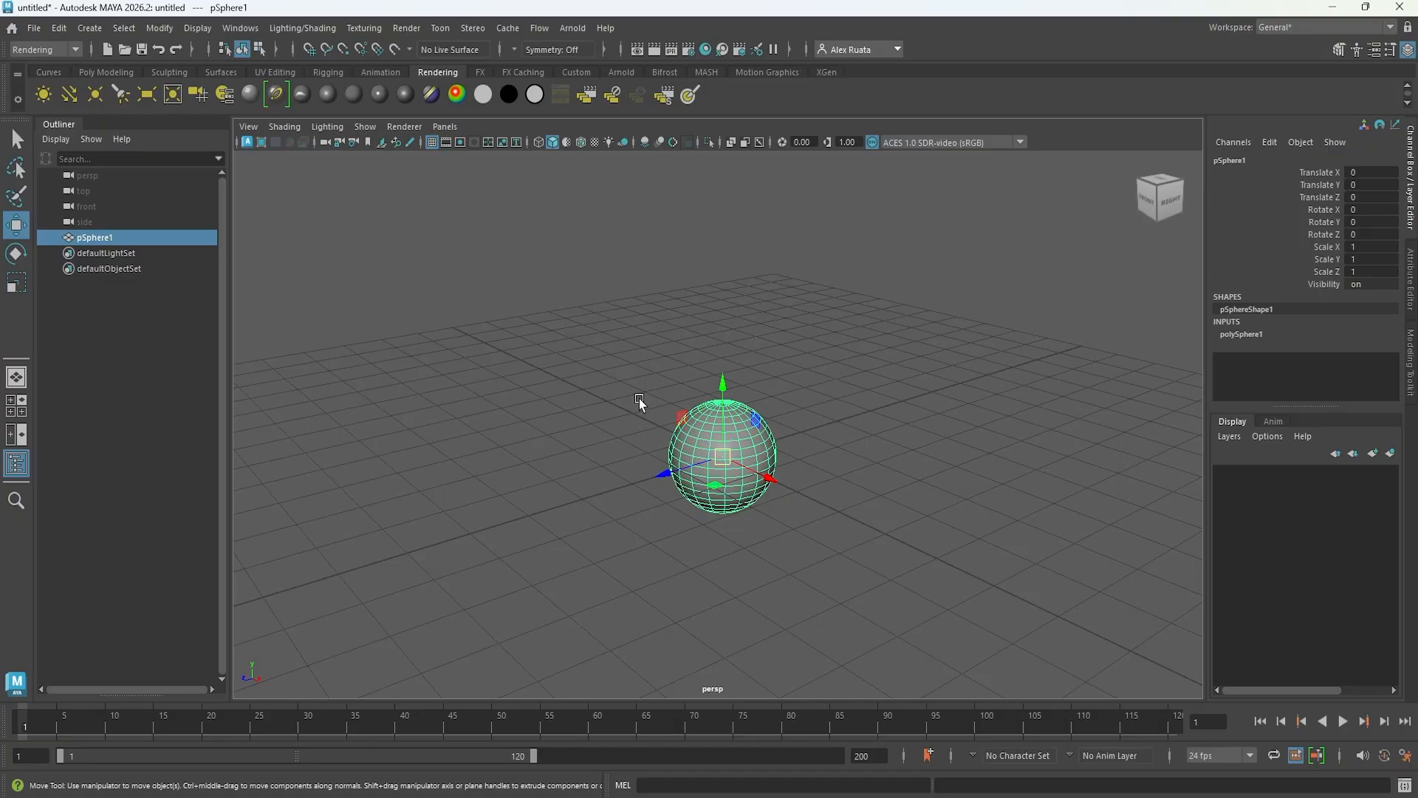
- Create four additional polygon spheres at the origin using the Poly Modeling shelf
left_click(117, 72)
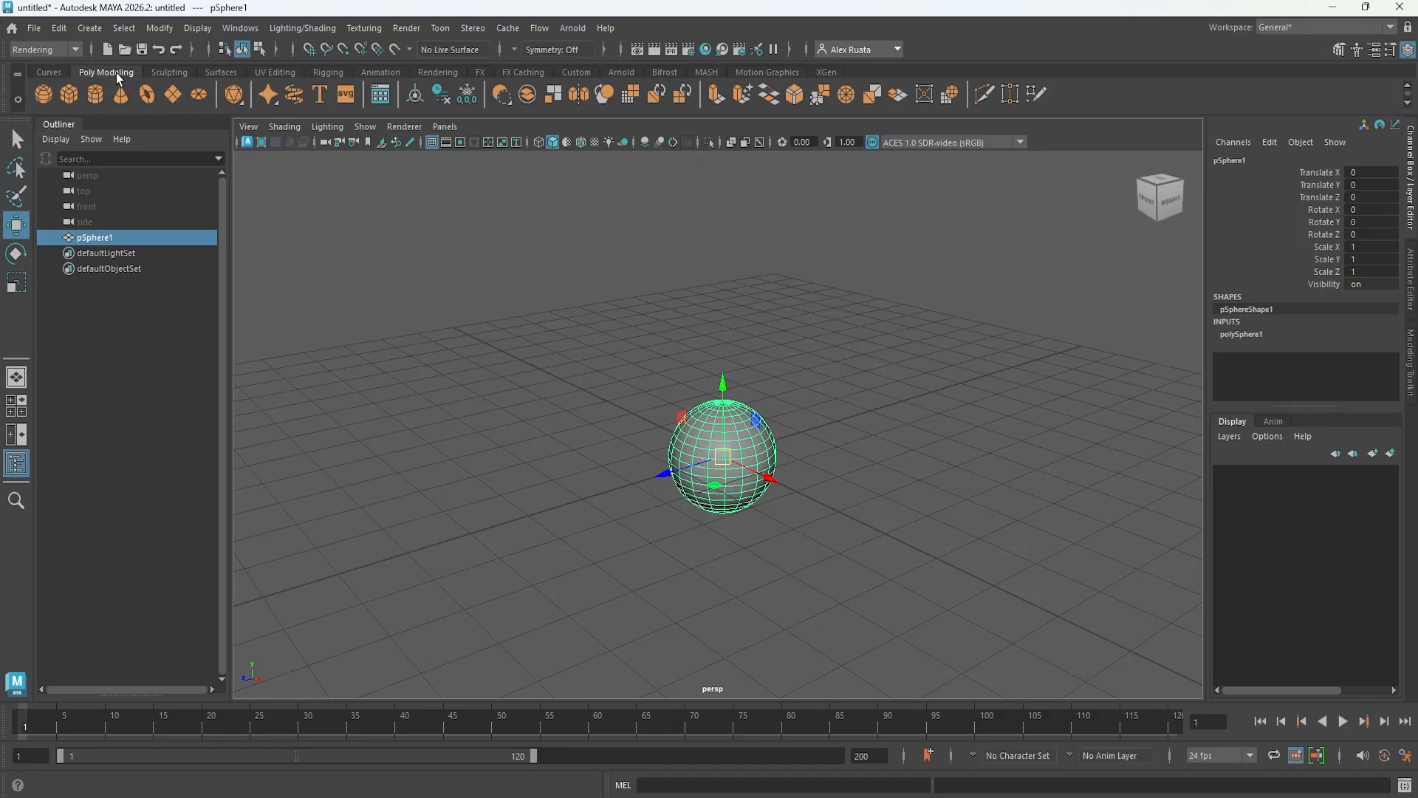
left_click(43, 99)
left_click(42, 99)
left_click(42, 99)
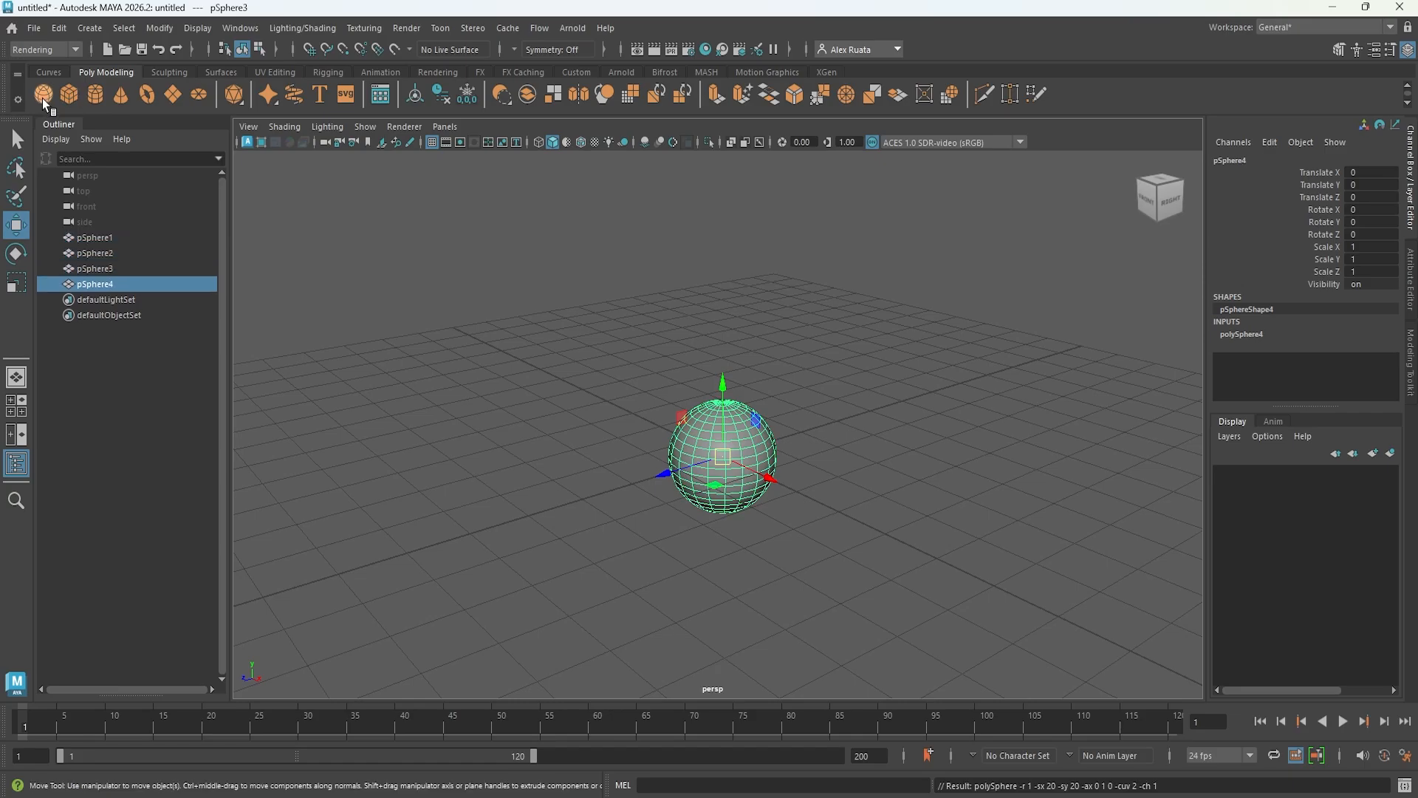
left_click(42, 99)
- Delete the extra spheres pSphere2 through pSphere5, keeping only the first sphere
left_click(108, 254)
left_click(114, 302, "shift")
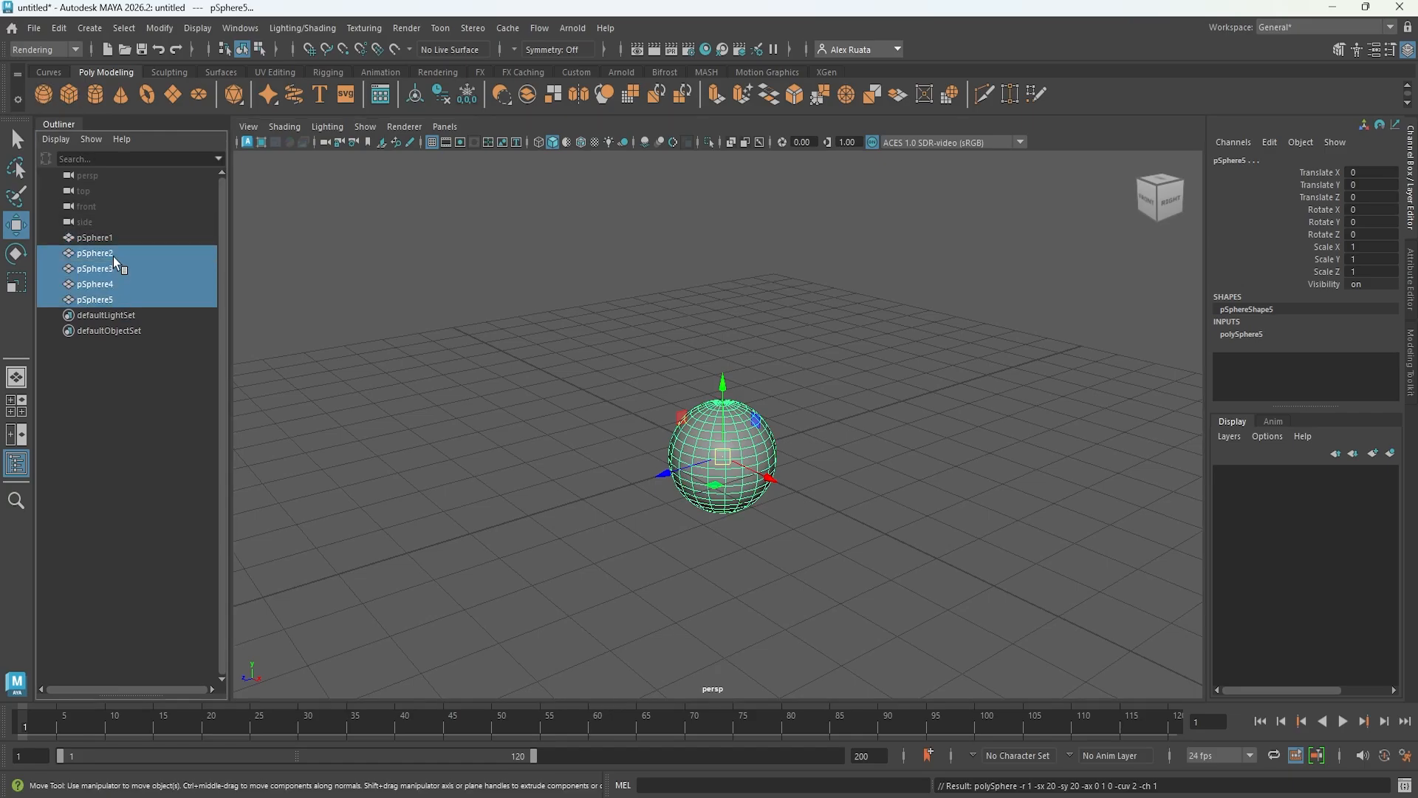
key("Delete")
left_click(89, 27)
mouse_move(134, 87)
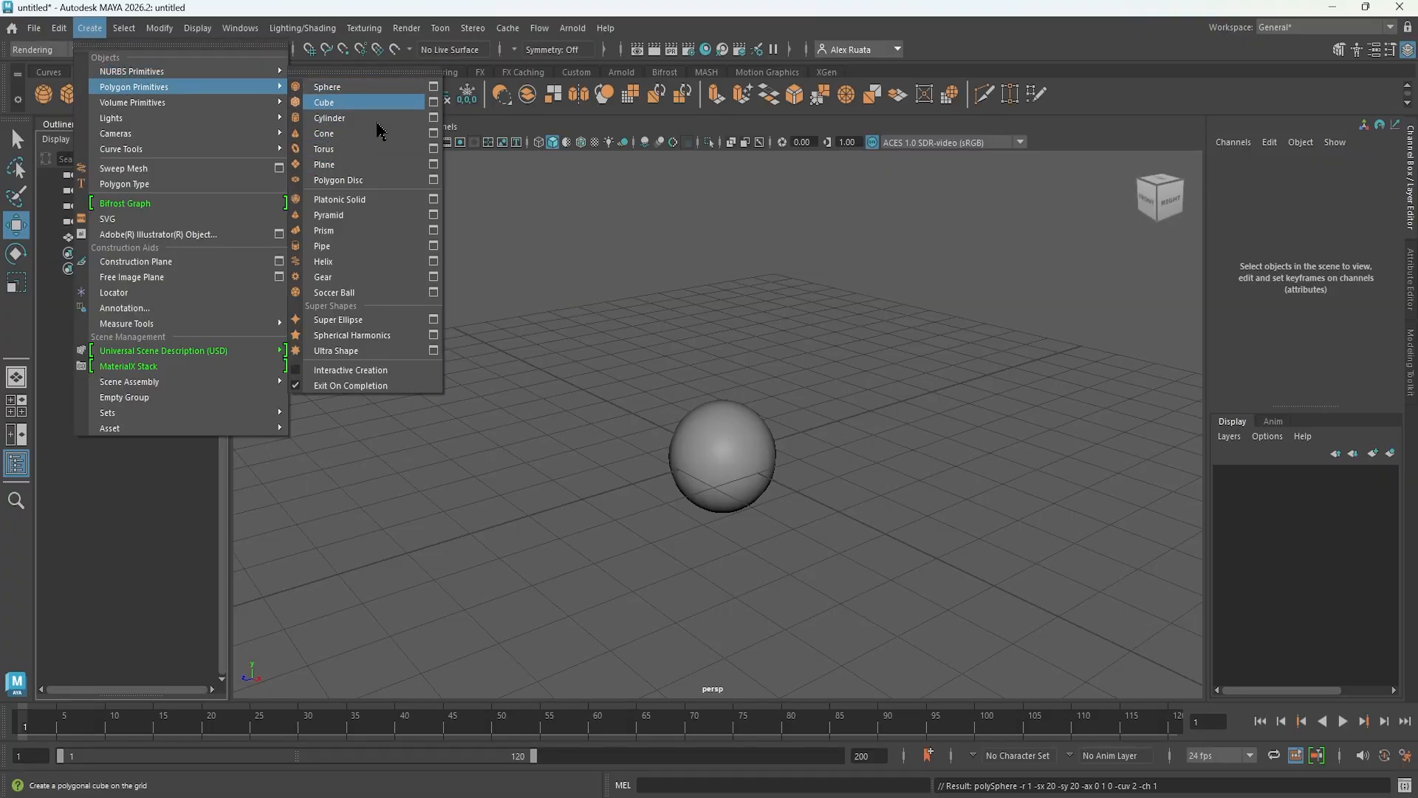
left_click(674, 301)
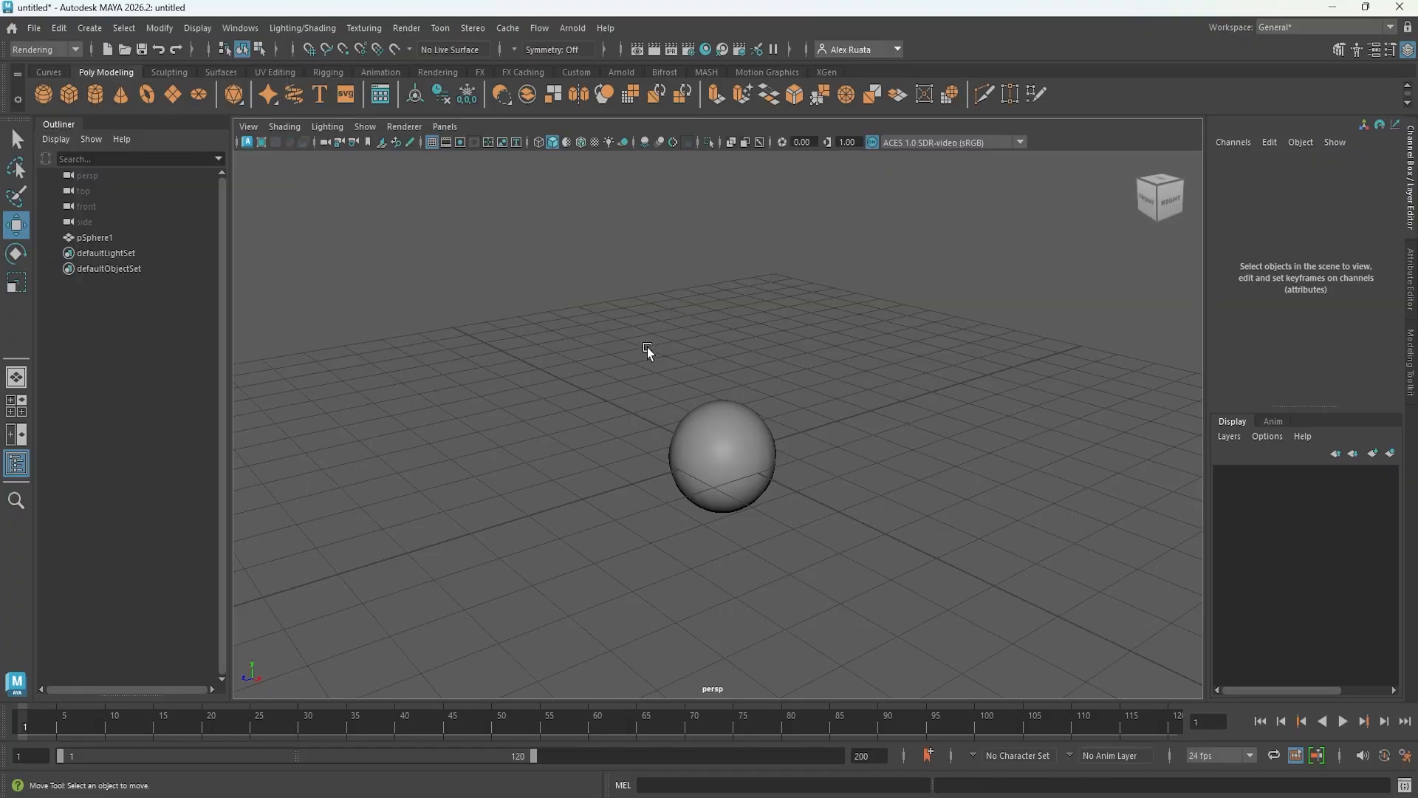
mouse_move(636, 353)
left_mouse_down("alt")
mouse_move(661, 353)
mouse_move(643, 352)
left_mouse_up("alt")
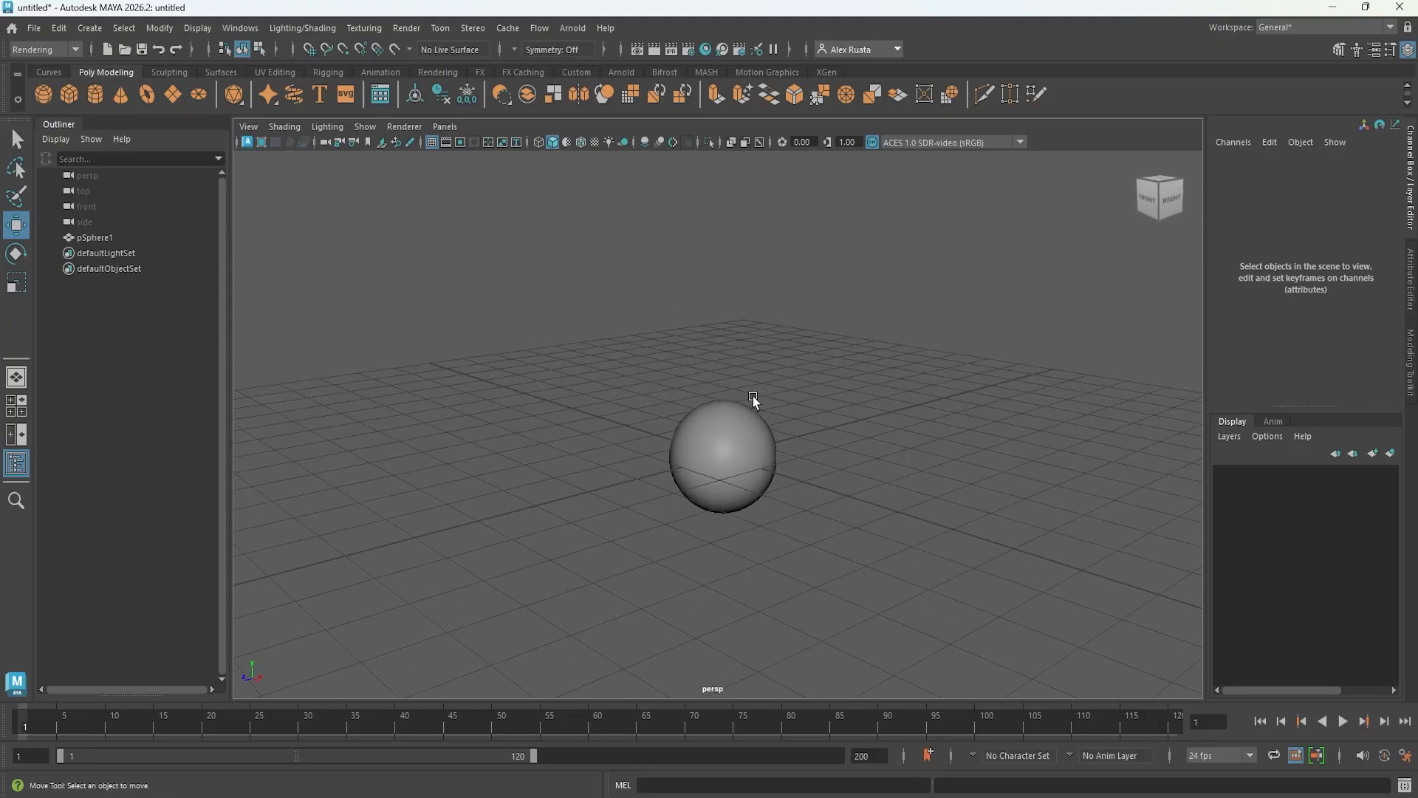
- Assign a new Lambert material to the sphere
left_click(748, 438)
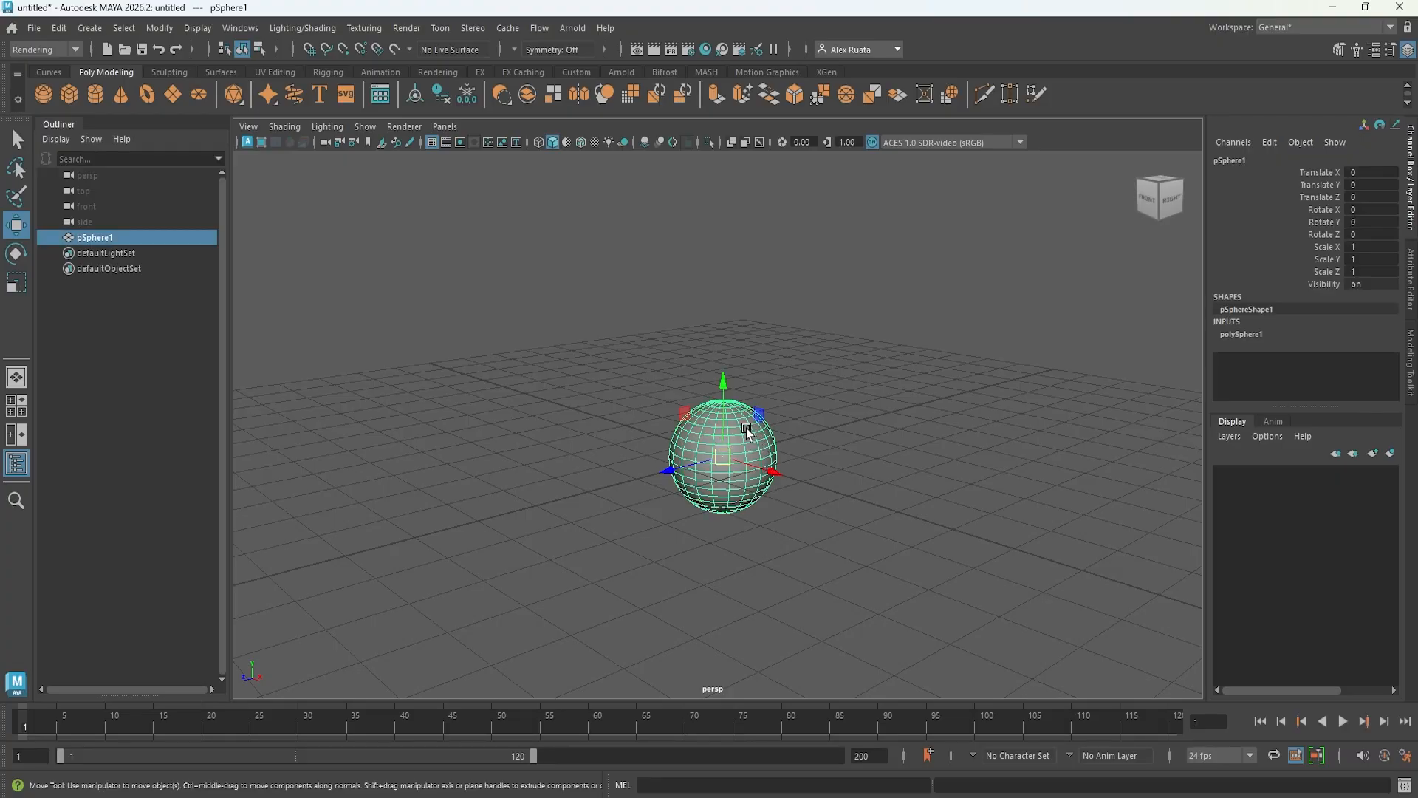
right_click(739, 431)
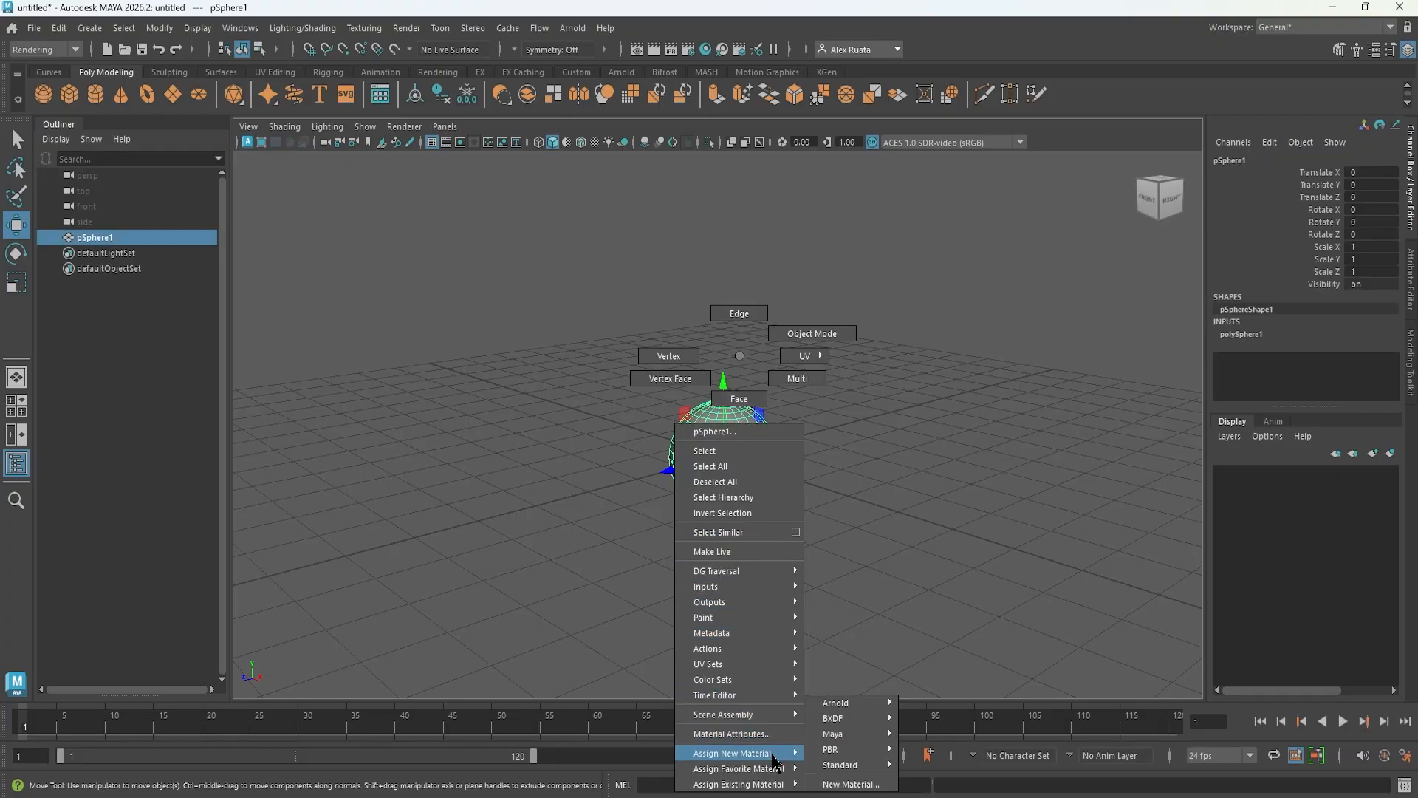
mouse_move(772, 755)
left_click(855, 784)
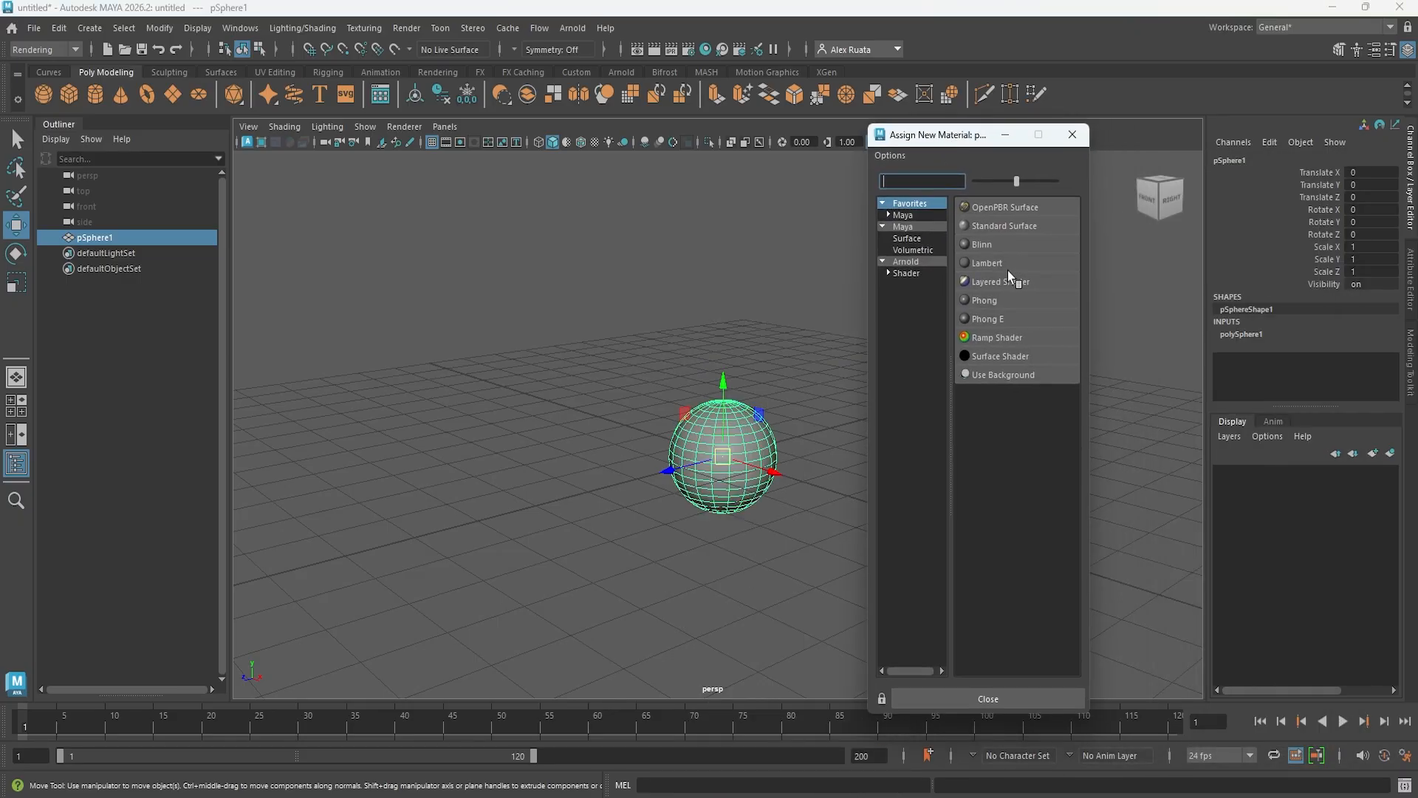
left_click(1002, 264)
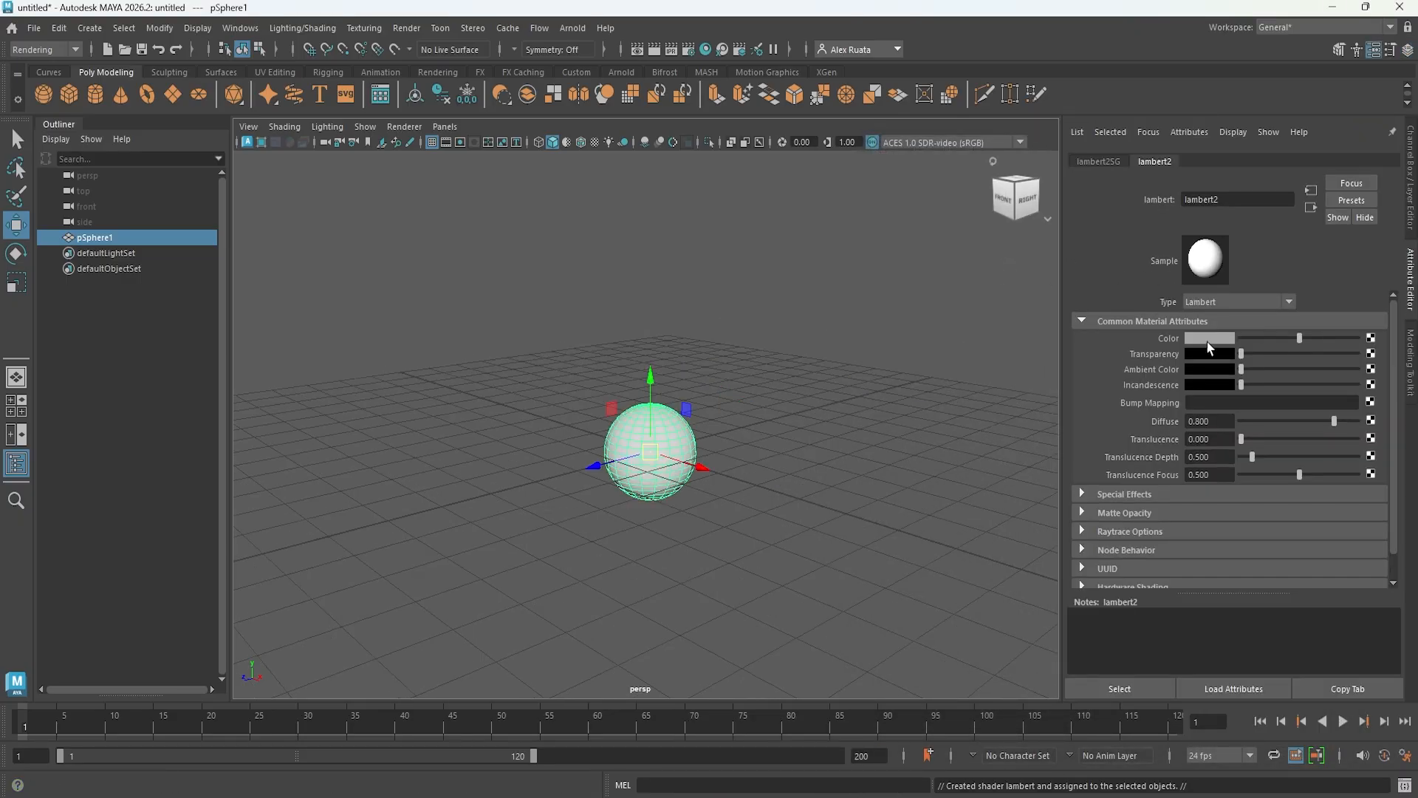
- Brighten the Lambert material's color to maximum white and rename the material Snow_MAT
left_click_drag(1299, 337, 1398, 347)
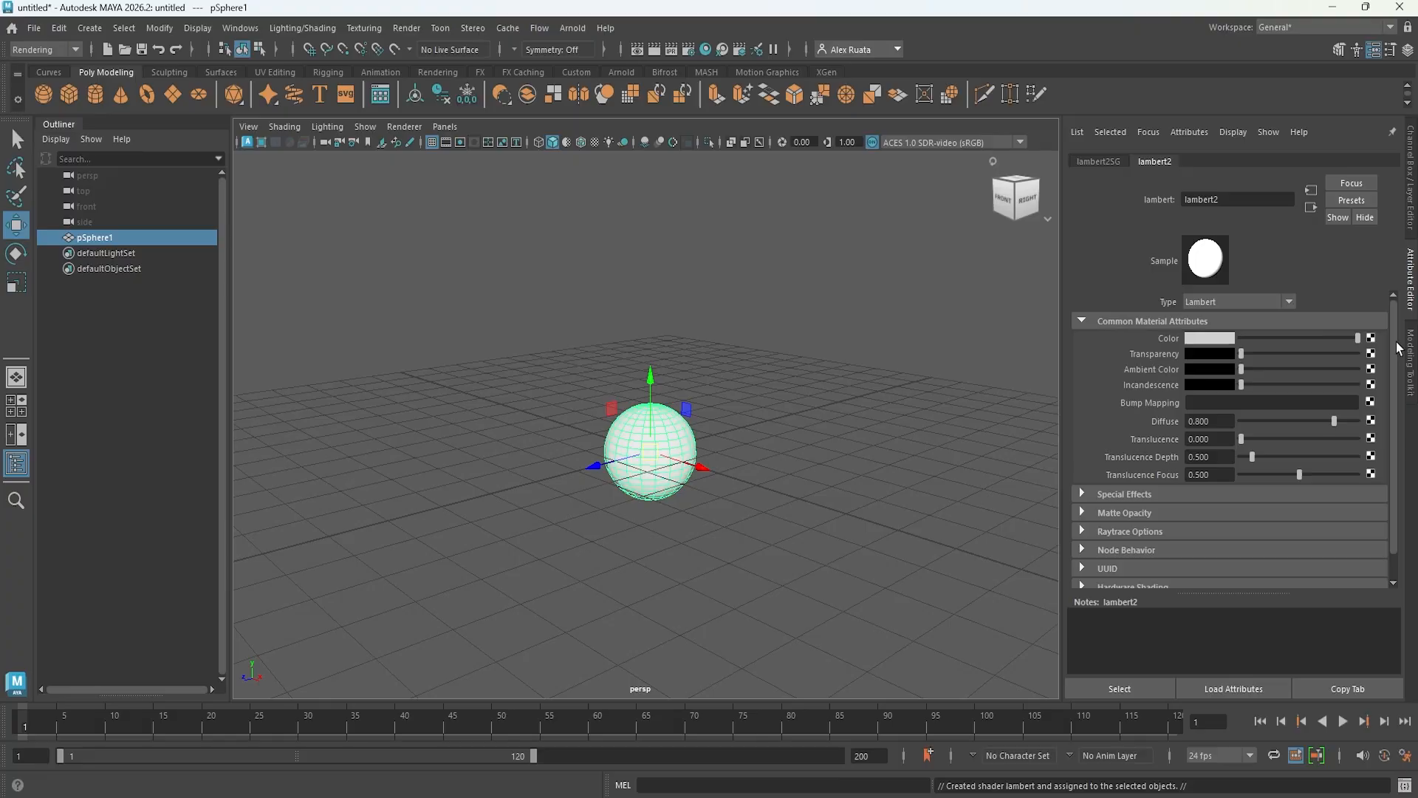
double_click(1235, 199)
type("Snow_MAT")
key("Return")
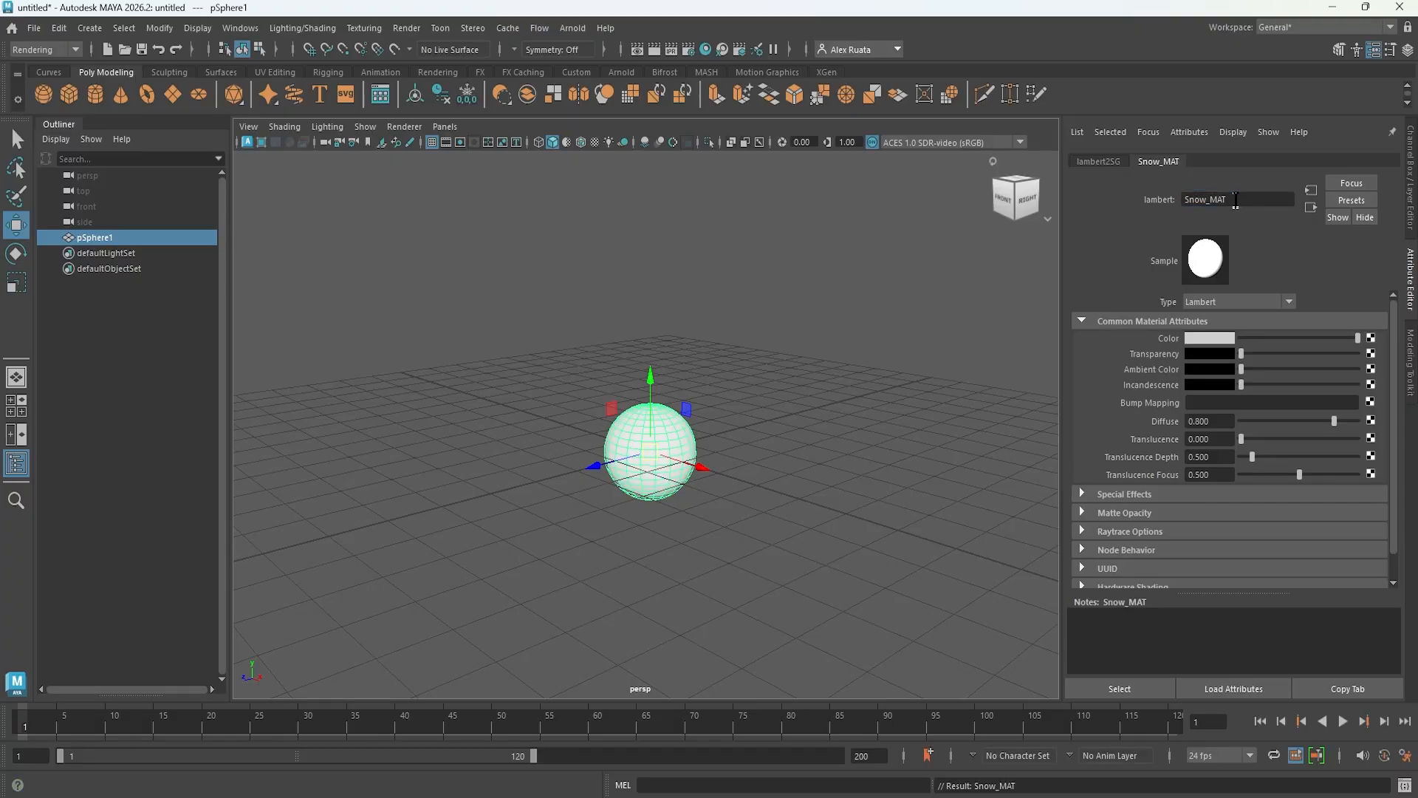
left_click(1215, 342)
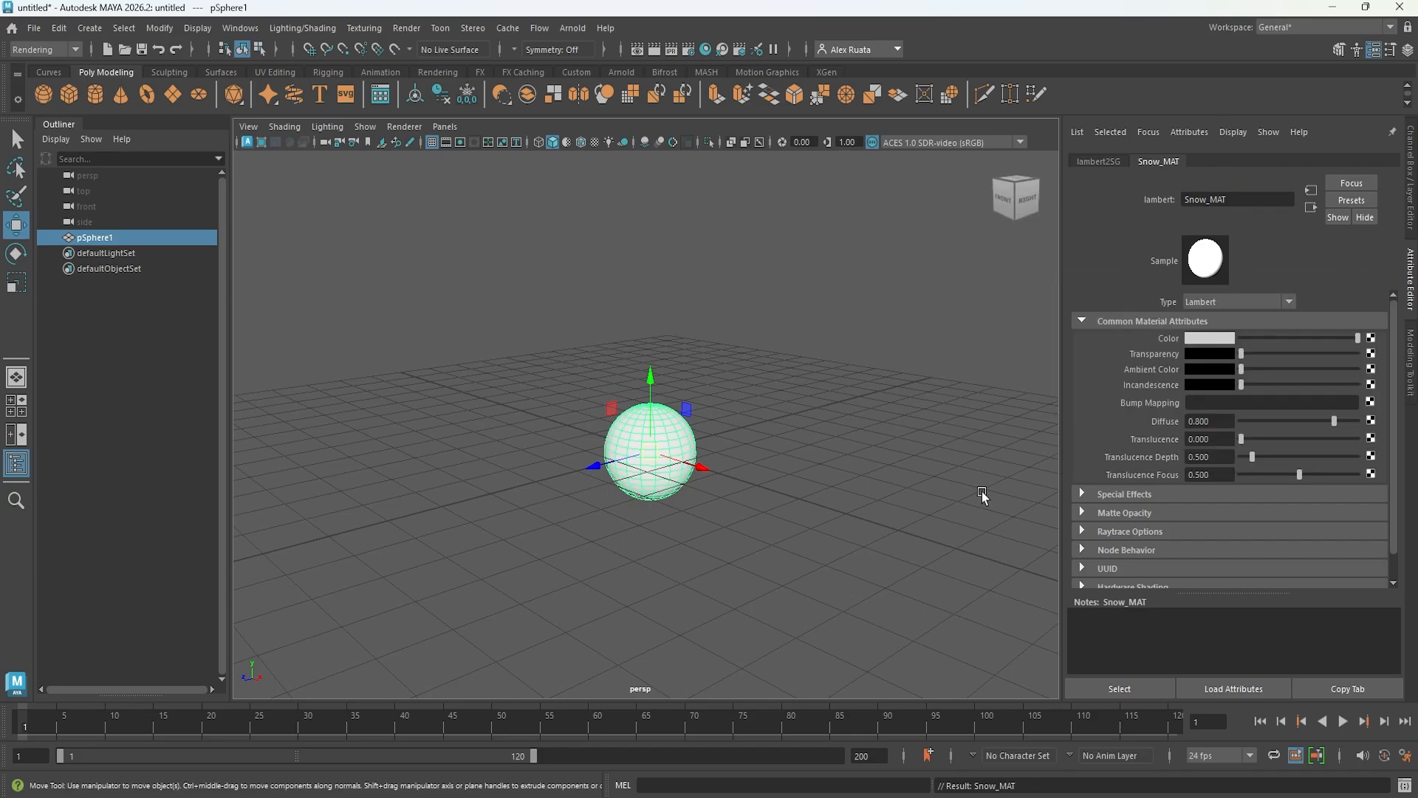
- Show the Channel Box in place of the Attribute Editor and deselect the sphere
left_click(1376, 52)
left_click(1409, 51)
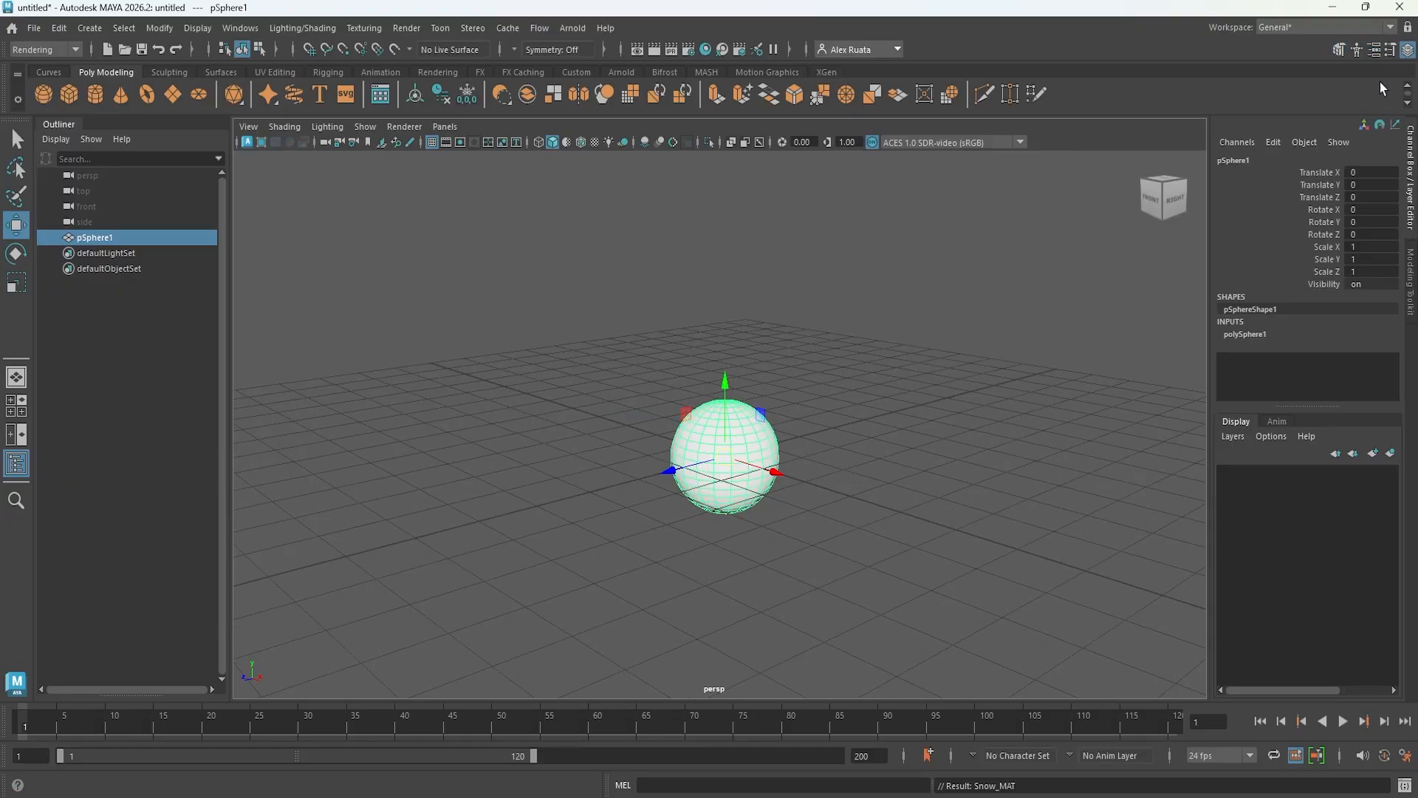
left_click(946, 407)
left_click_drag(944, 406, 865, 414, "alt")
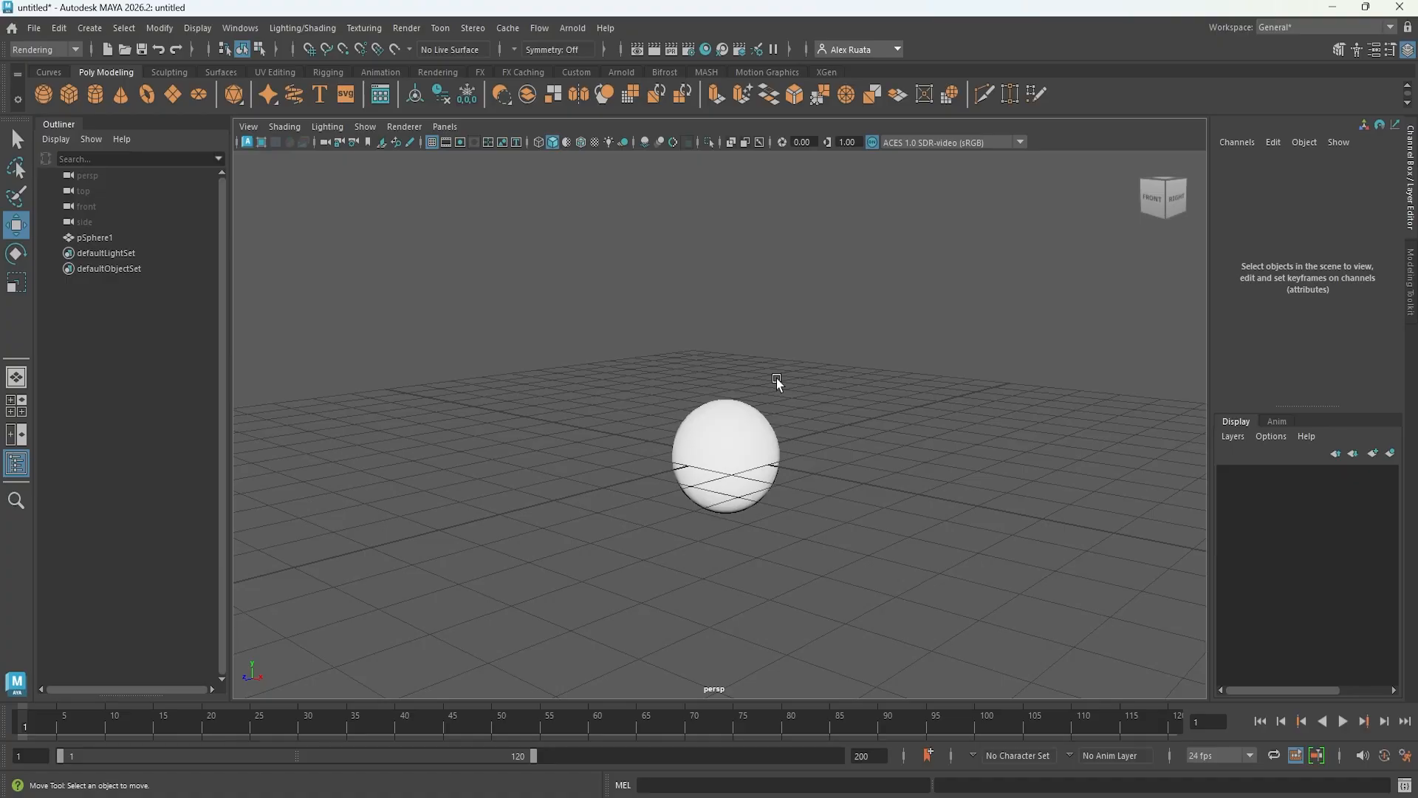
- Select the sphere and show its attributes in the Attribute Editor
left_click(733, 438)
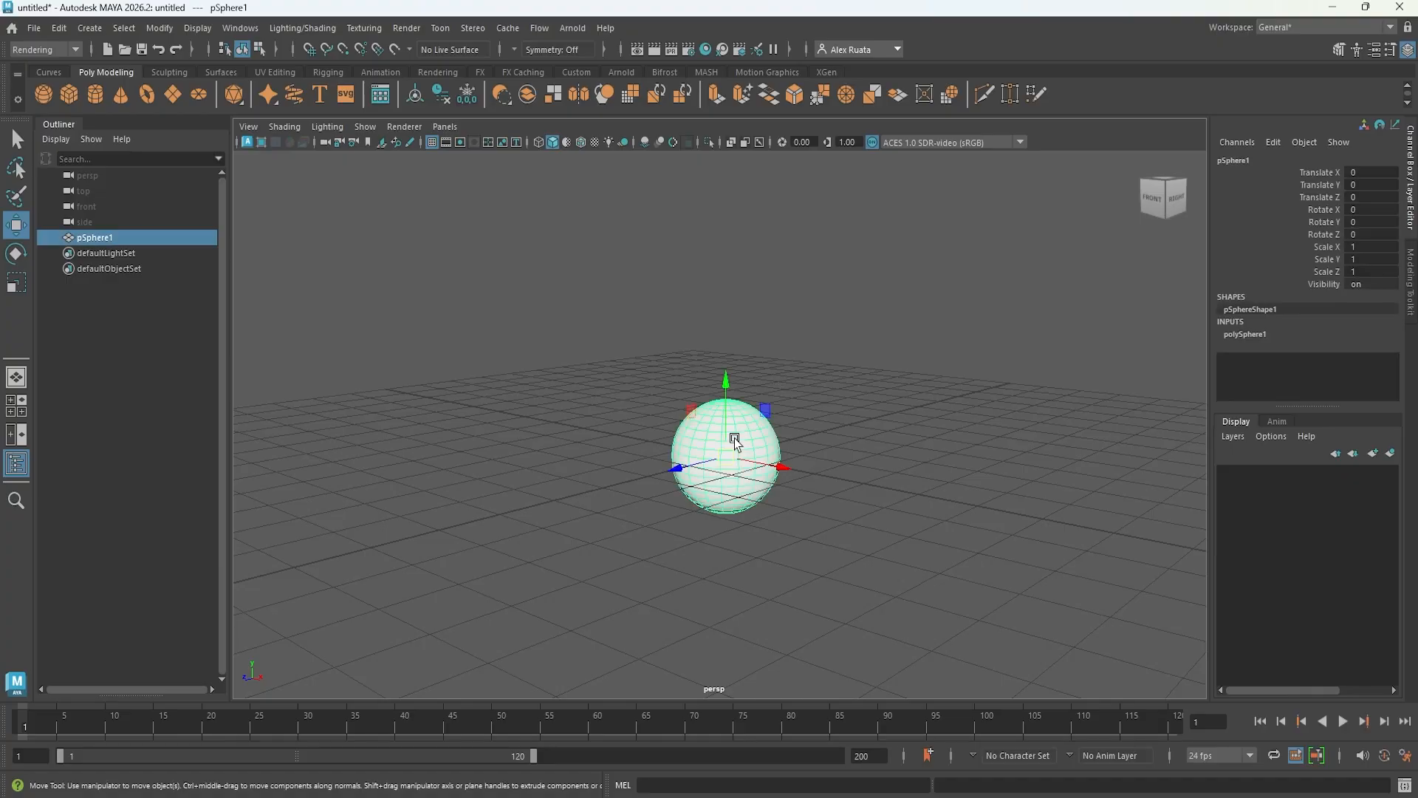
left_click(1374, 50)
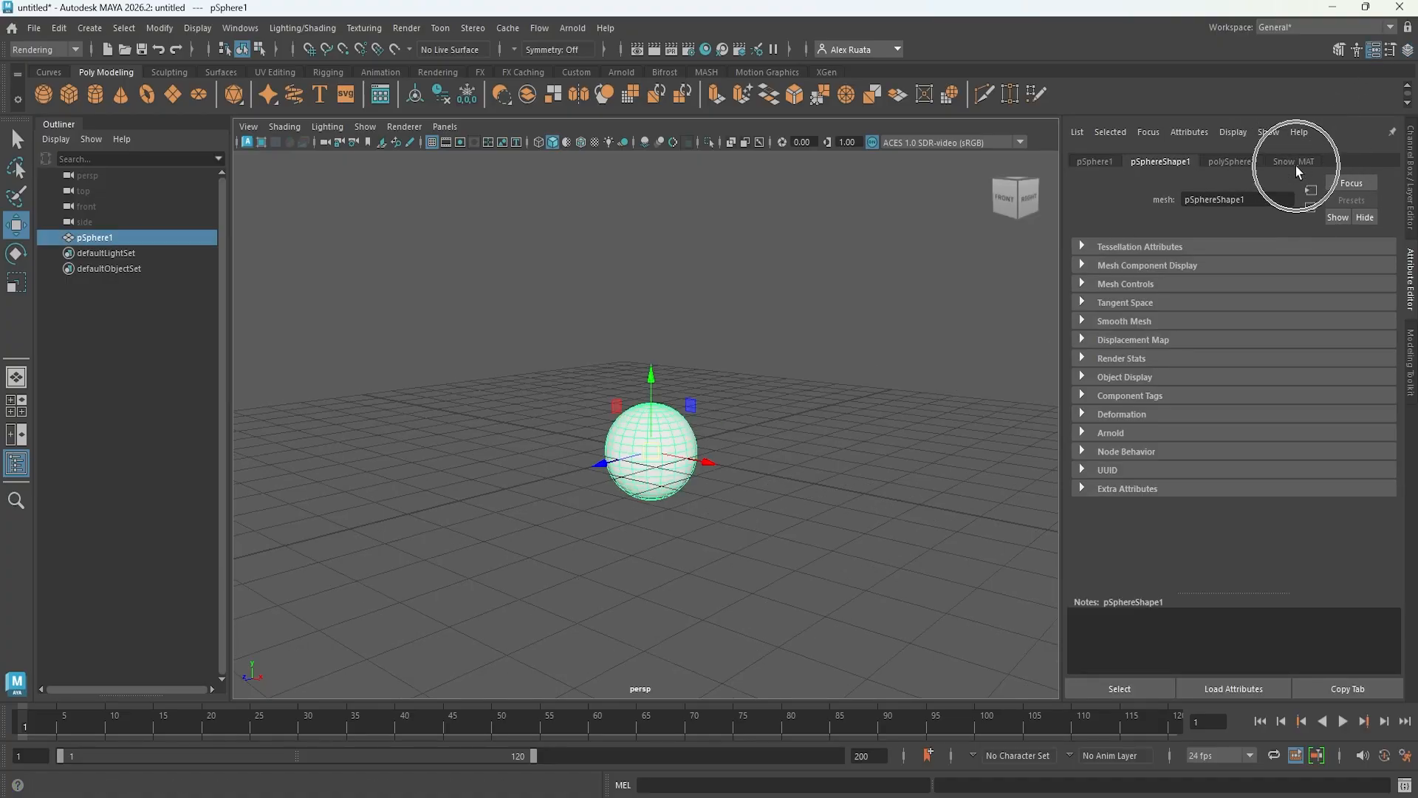
left_click_drag(890, 359, 885, 365, "alt")
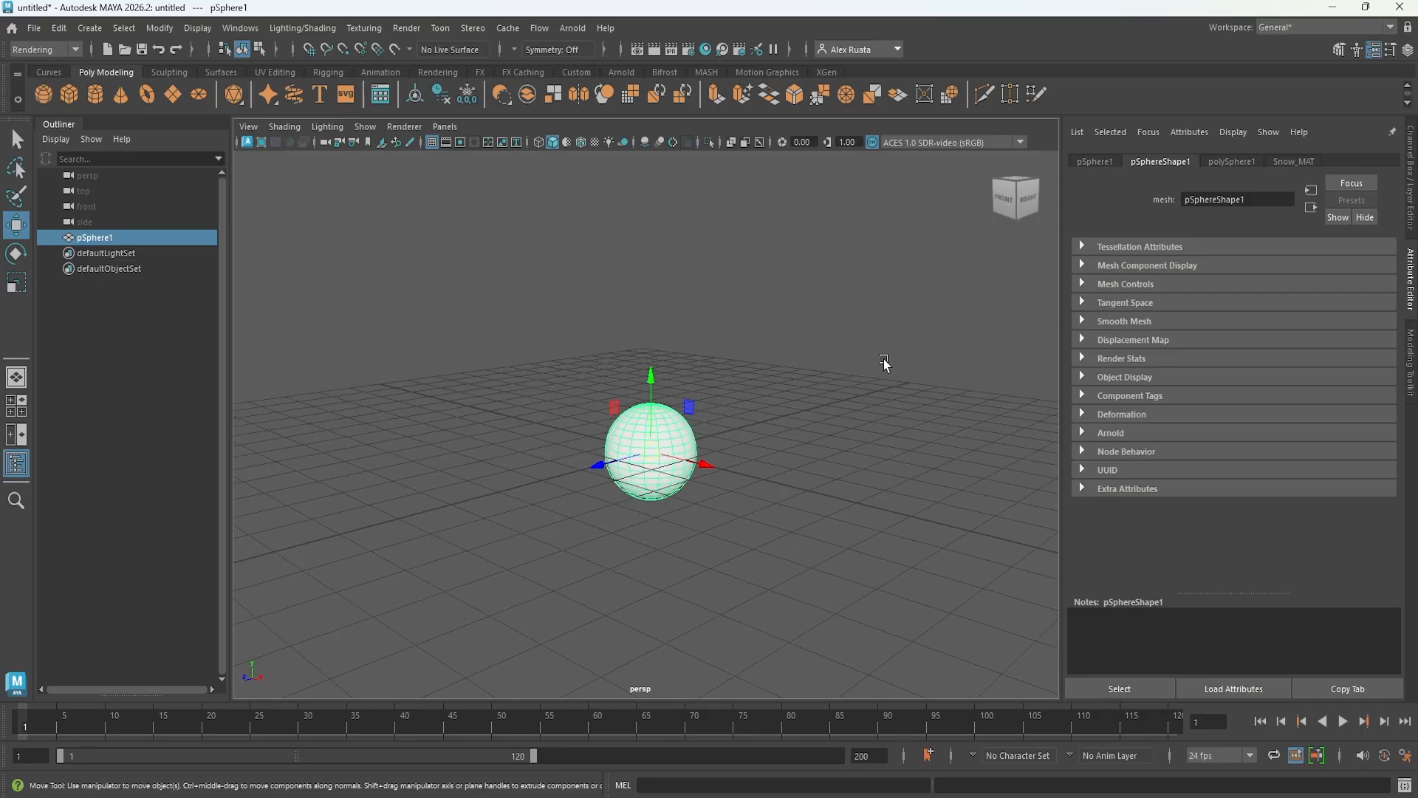
- Duplicate the sphere and move the copy up about 1.66 units in Y so it rests on the original
key("ctrl+d")
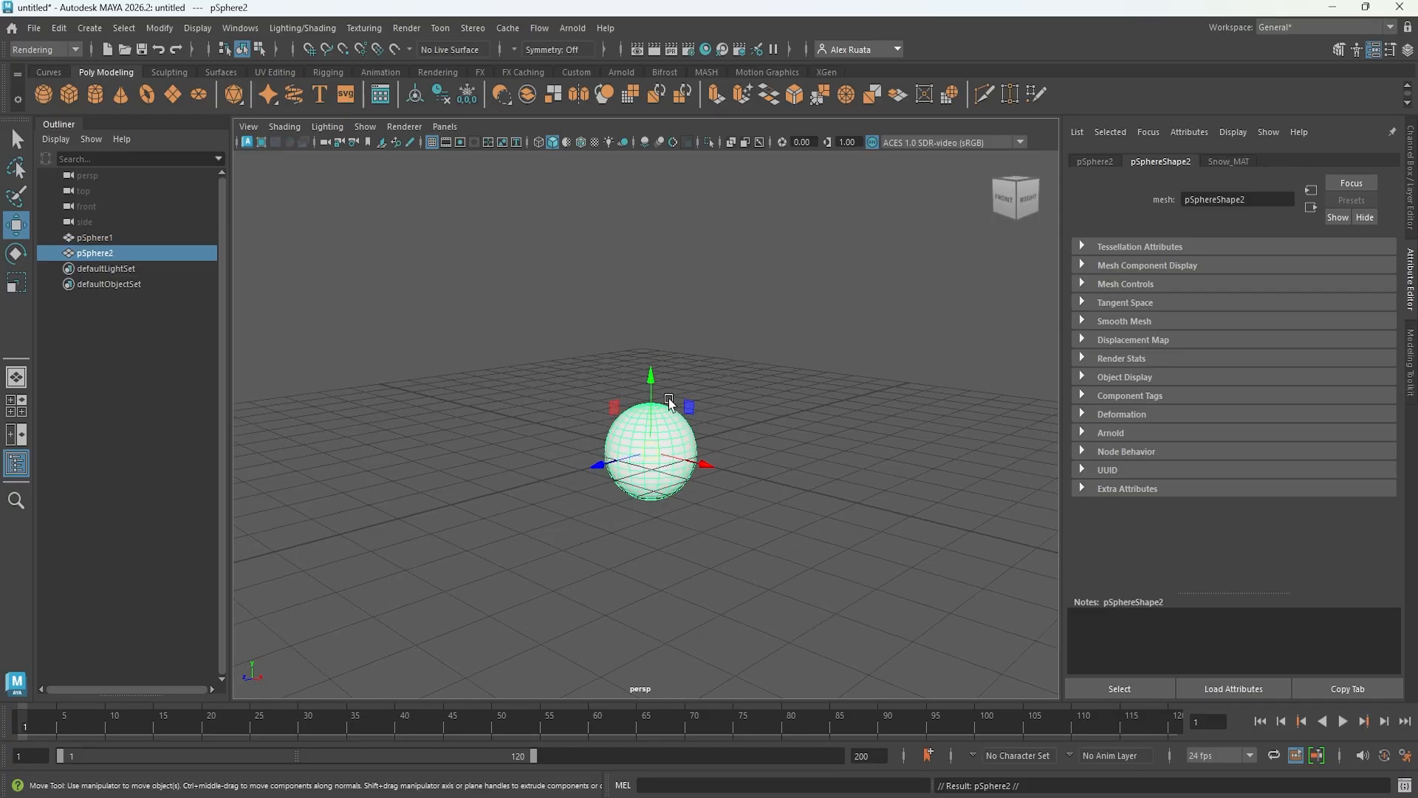
left_click_drag(653, 385, 662, 303)
mouse_move(751, 348)
left_mouse_down("alt")
mouse_move(849, 348)
mouse_move(764, 350)
mouse_move(778, 351)
left_mouse_up("alt")
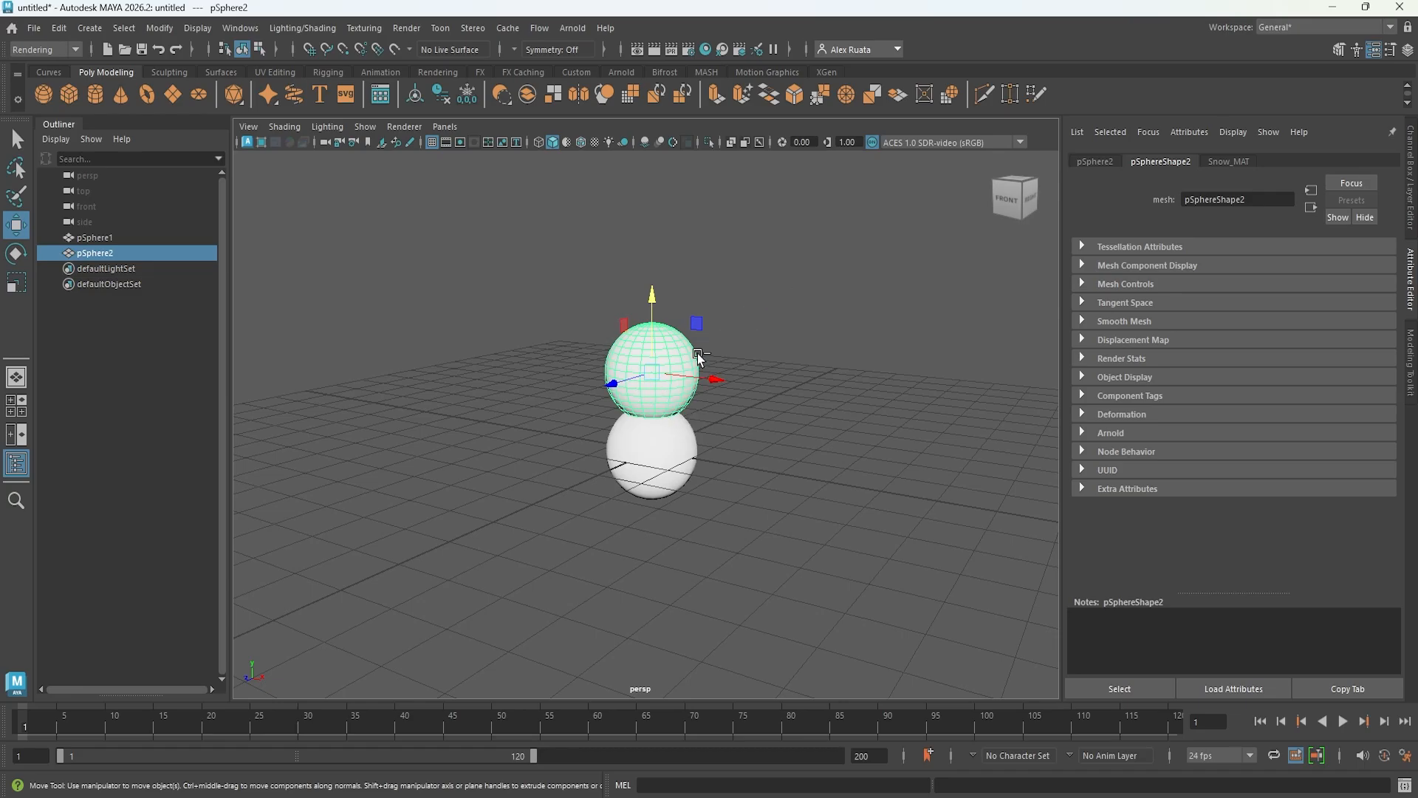
- Duplicate the raised sphere, move the copy up to form a third stacked ball, and clear the selection
key("ctrl+d")
left_click_drag(653, 296, 656, 220)
left_click(777, 319)
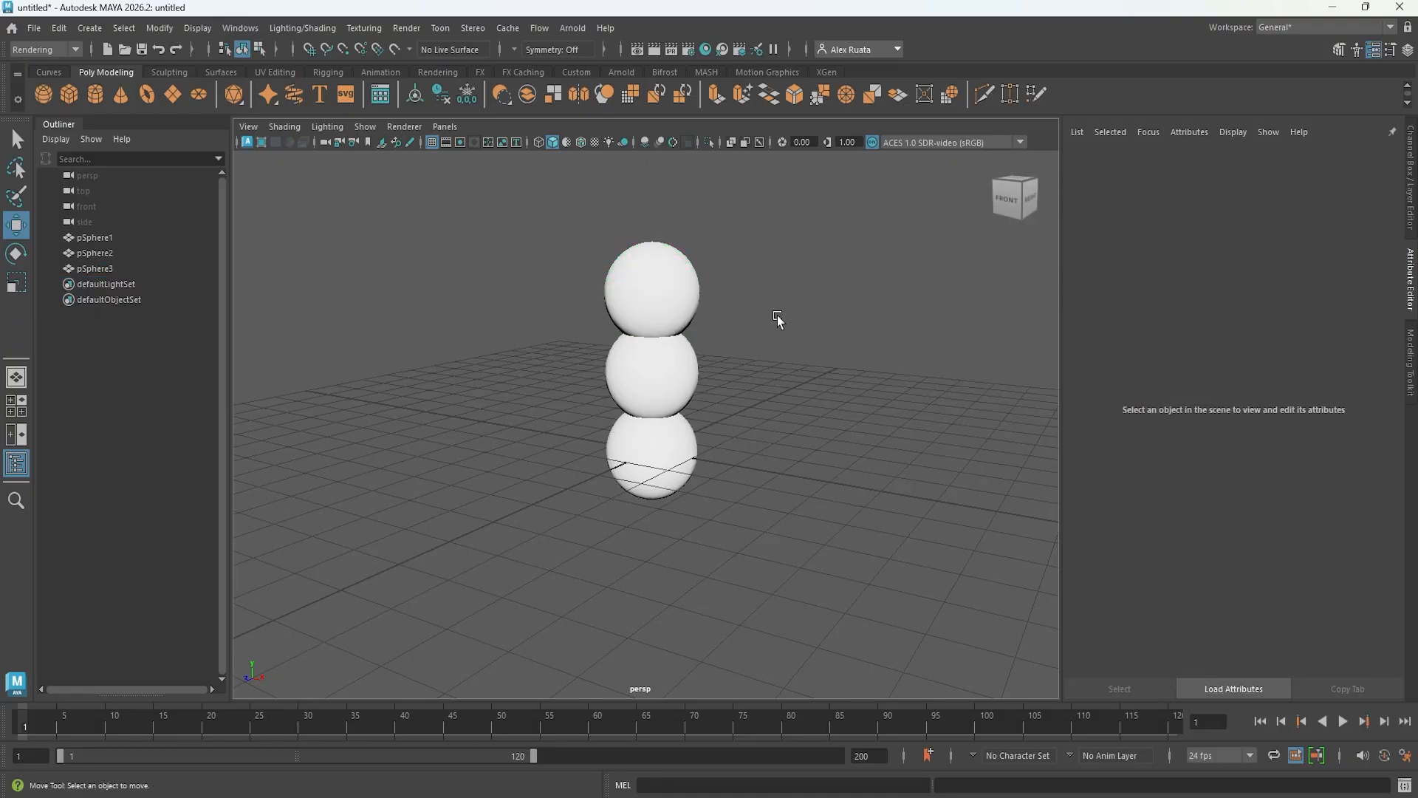
middle_click_drag(777, 326, 773, 376, "alt")
left_click_drag(774, 379, 731, 382, "alt")
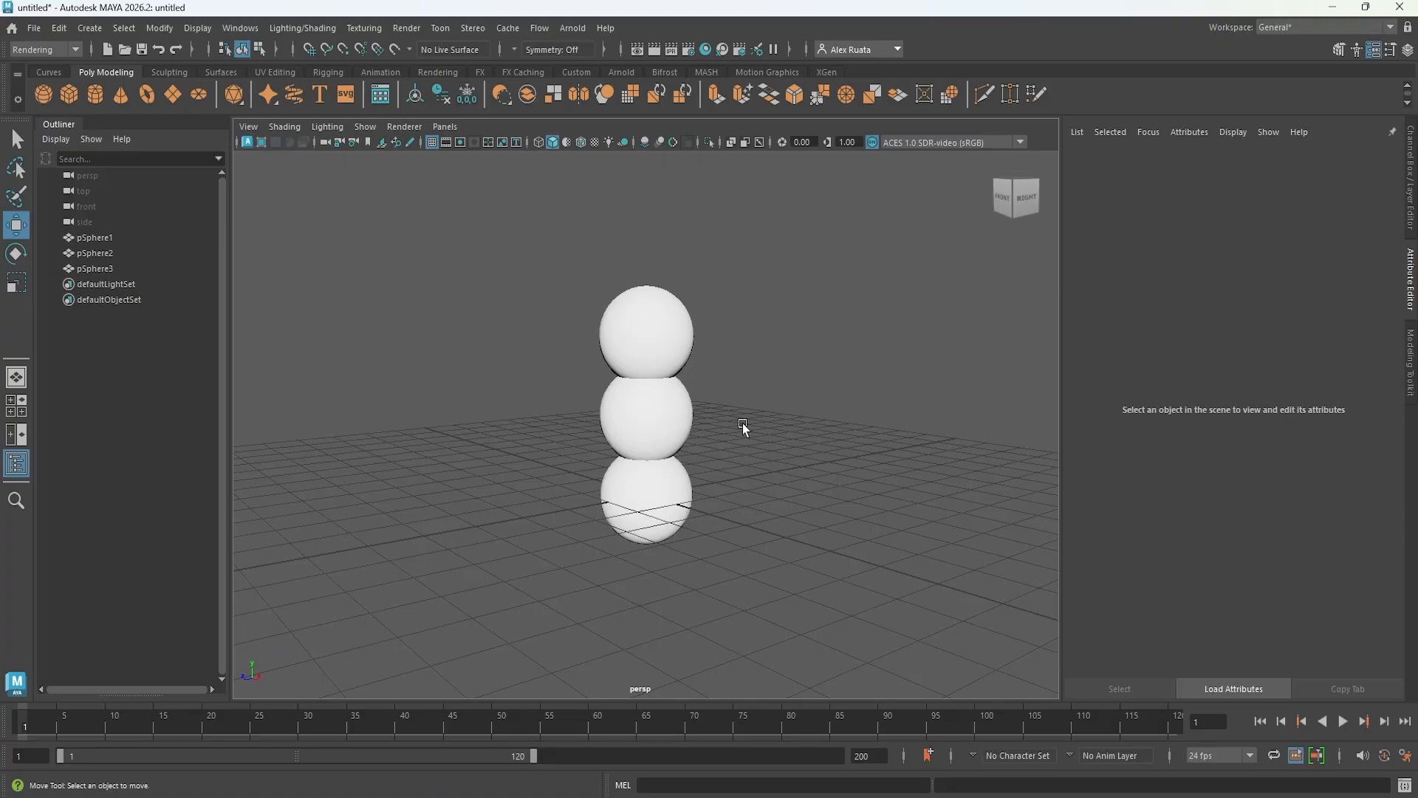
- Show the Channel Box and scale the bottom sphere to 1.5 in X, Y and Z
key("ctrl+a")
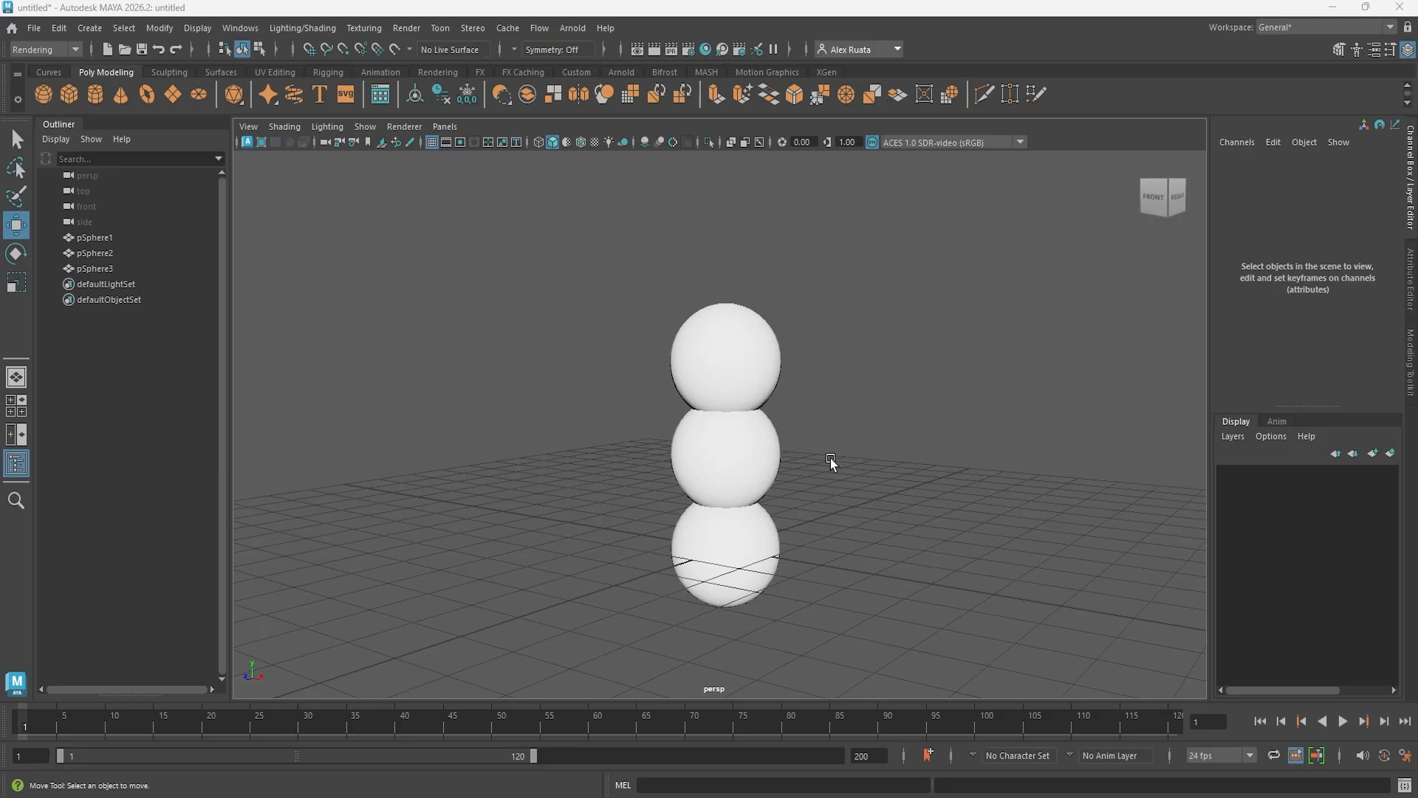
mouse_move(826, 475)
left_mouse_down("alt")
mouse_move(878, 489)
mouse_move(905, 472)
mouse_move(769, 484)
mouse_move(911, 478)
mouse_move(830, 481)
mouse_move(845, 485)
left_mouse_up("alt")
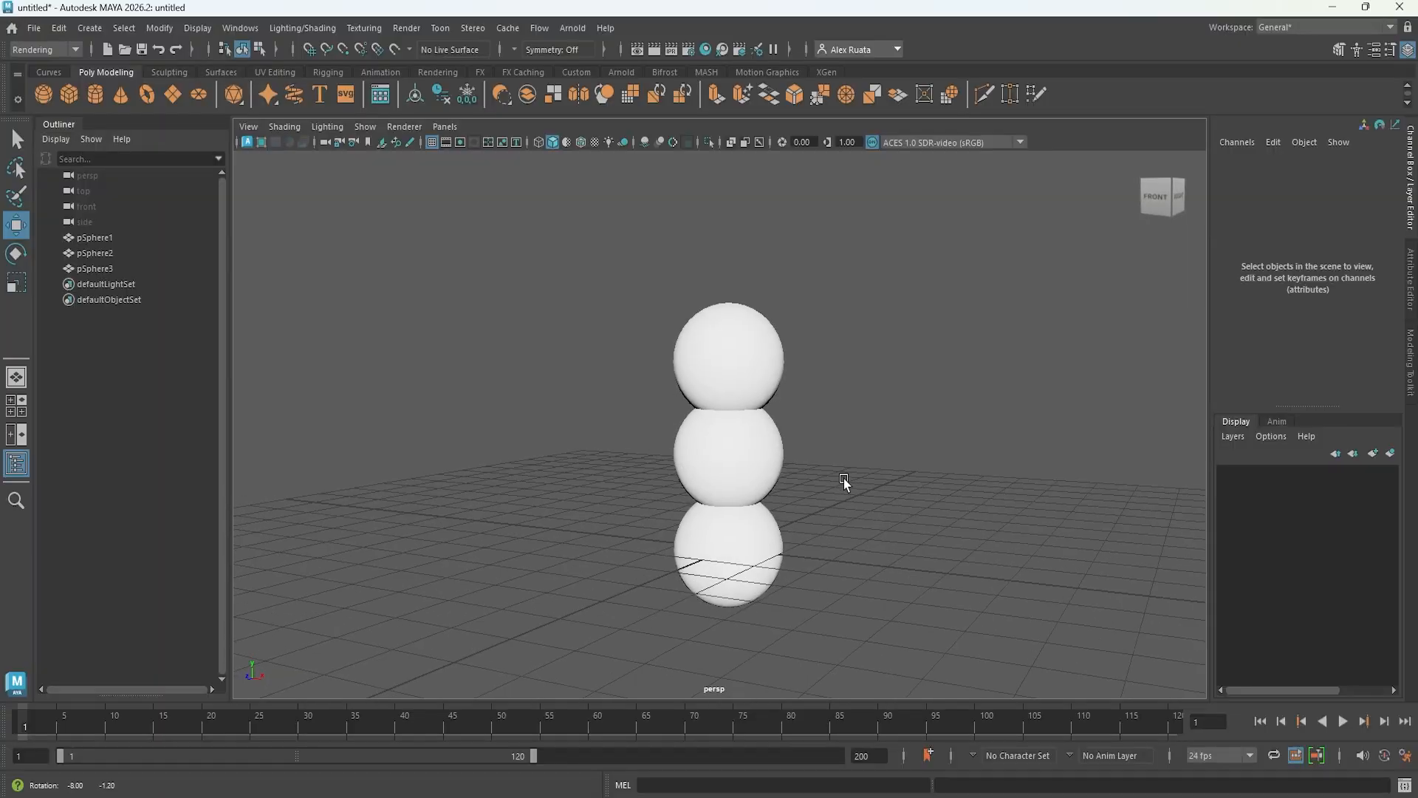
left_click(768, 560)
key("r")
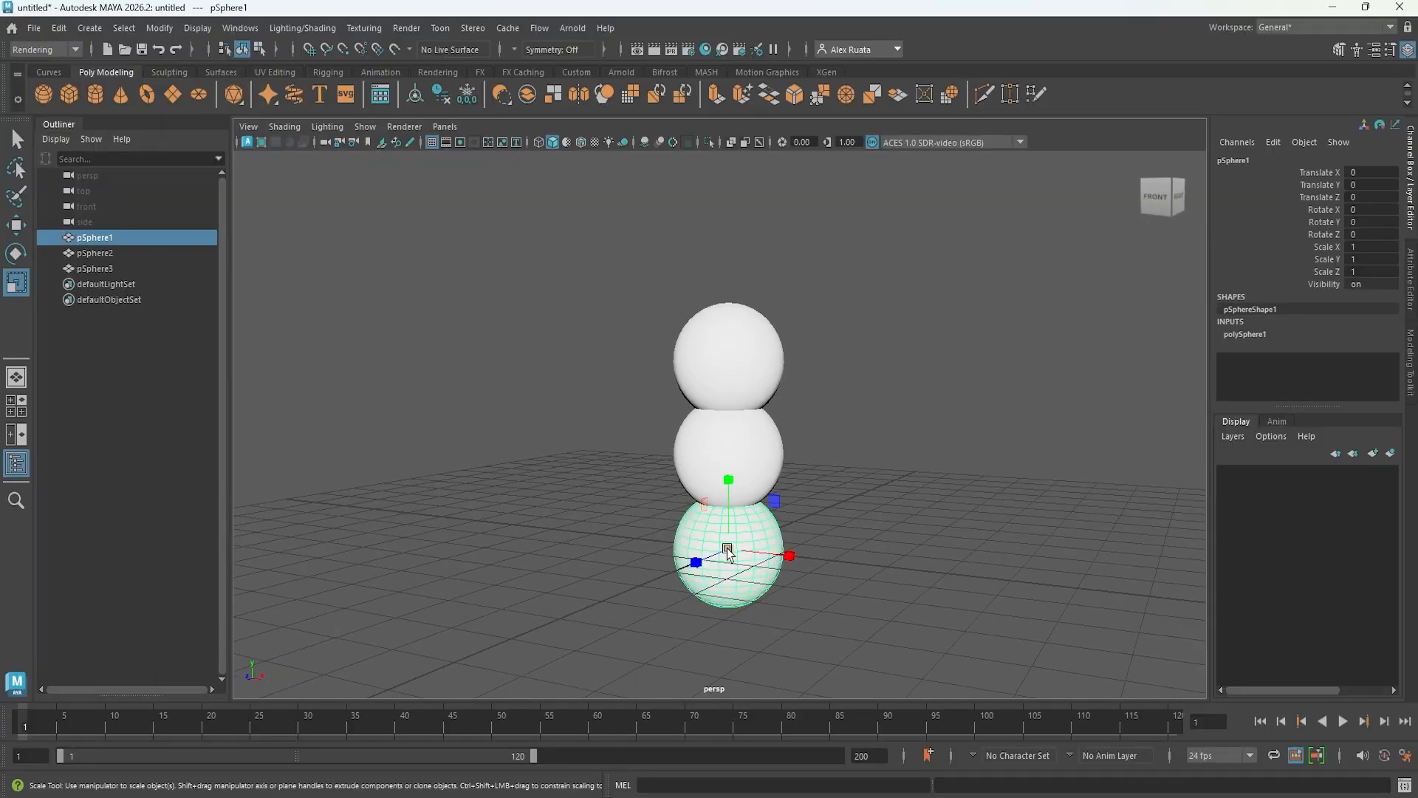
left_click_drag(728, 548, 779, 543)
left_click_drag(1366, 254, 1368, 271)
type("1.5")
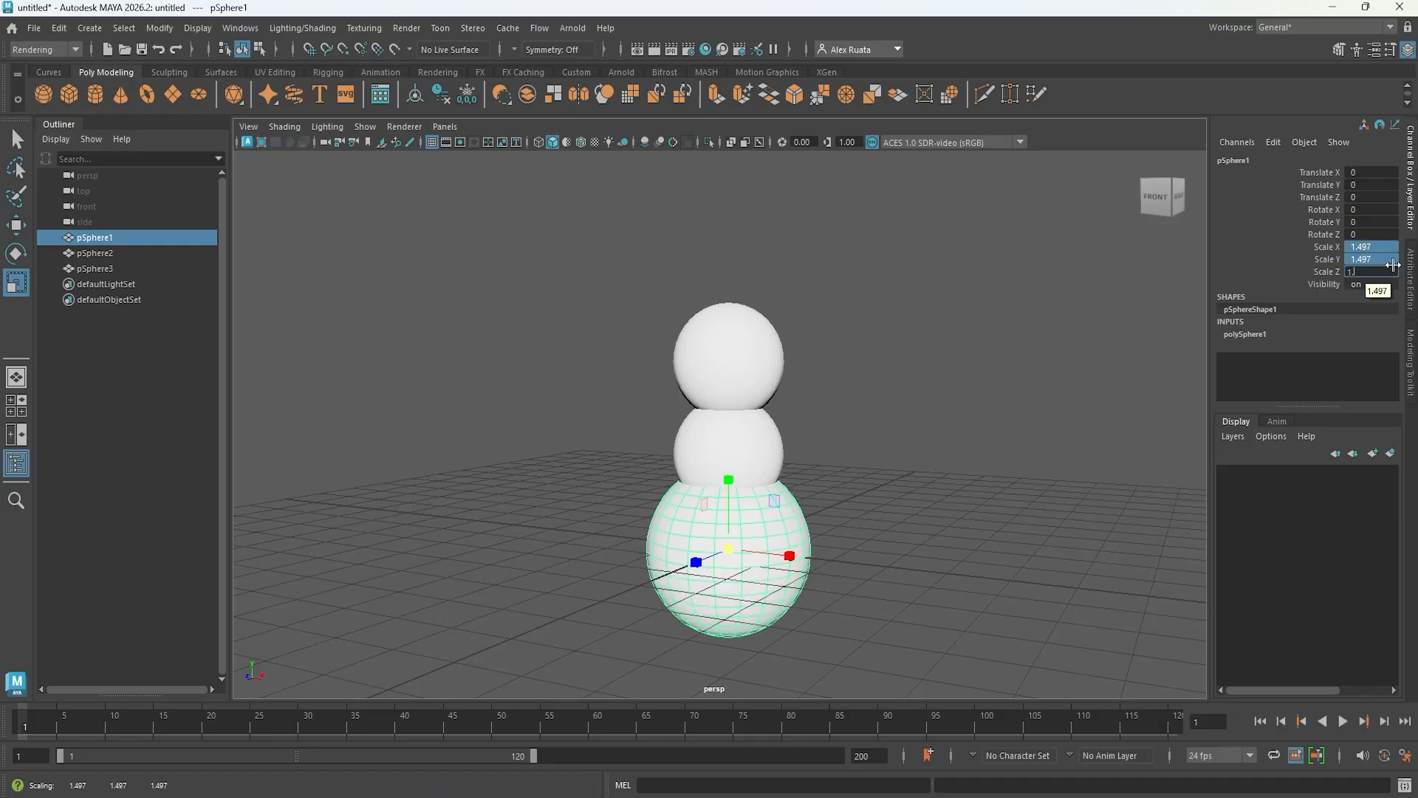
key("Return")
- Scale the middle sphere uniformly to about 1.22 and the top sphere to about 0.94
left_click(744, 442)
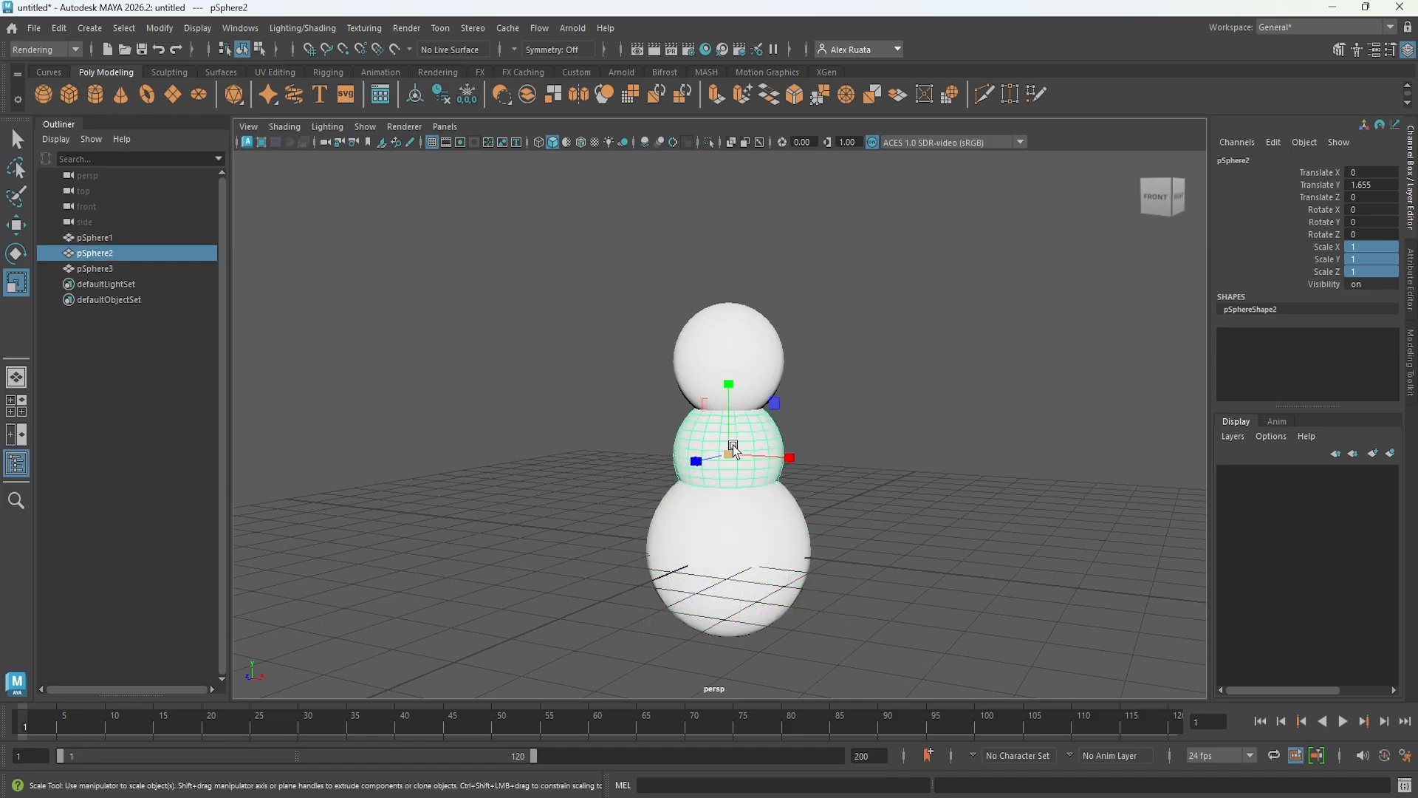
left_click_drag(734, 453, 757, 455)
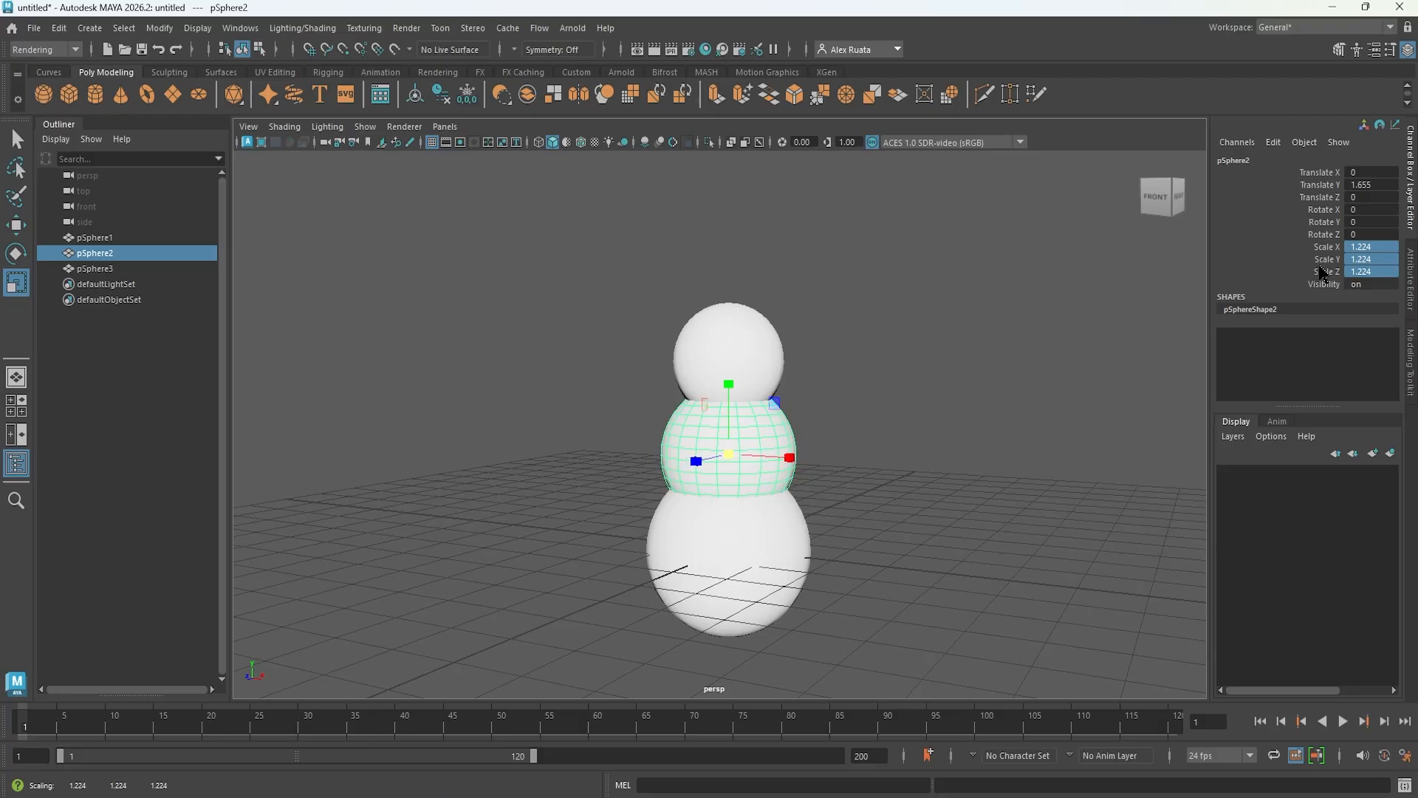
left_click(747, 351)
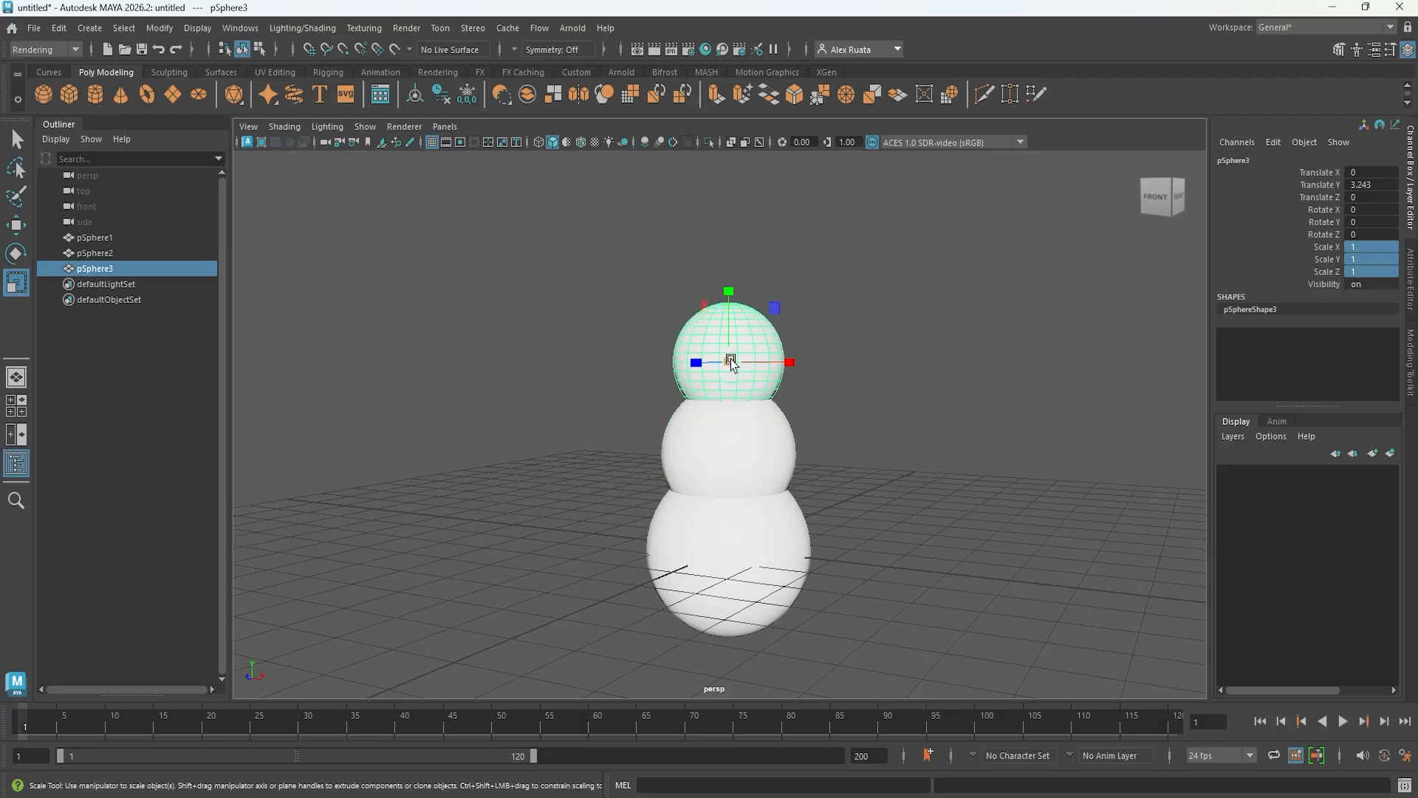
mouse_move(732, 358)
left_mouse_down()
mouse_move(745, 358)
mouse_move(731, 361)
left_mouse_up()
left_click_drag(728, 360, 728, 364)
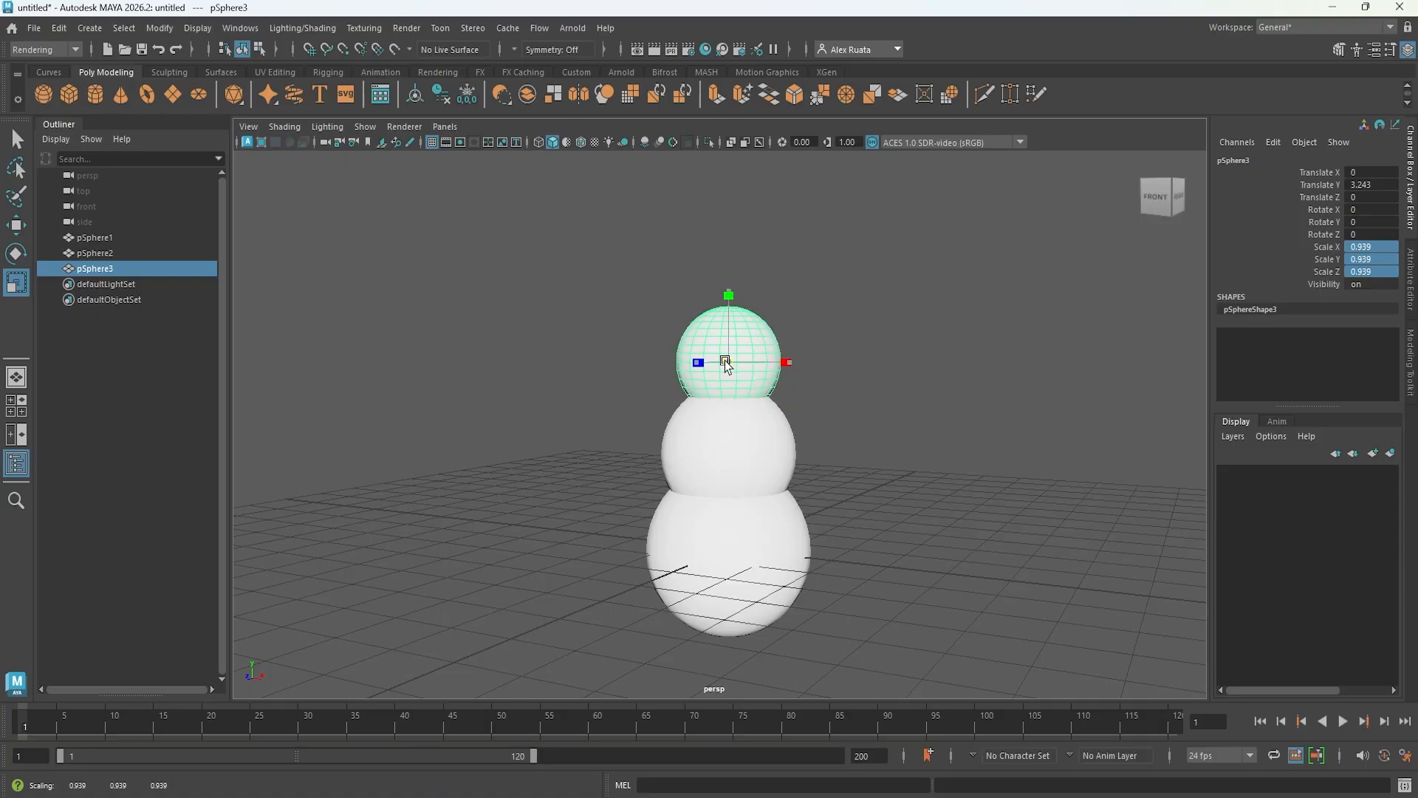
- Raise the middle and top spheres in Y so the three balls overlap only slightly, and clear the selection
left_click(835, 409)
left_click_drag(841, 418, 804, 424, "alt")
left_click(752, 439)
left_click(741, 348, "shift")
key("w")
left_click(766, 429)
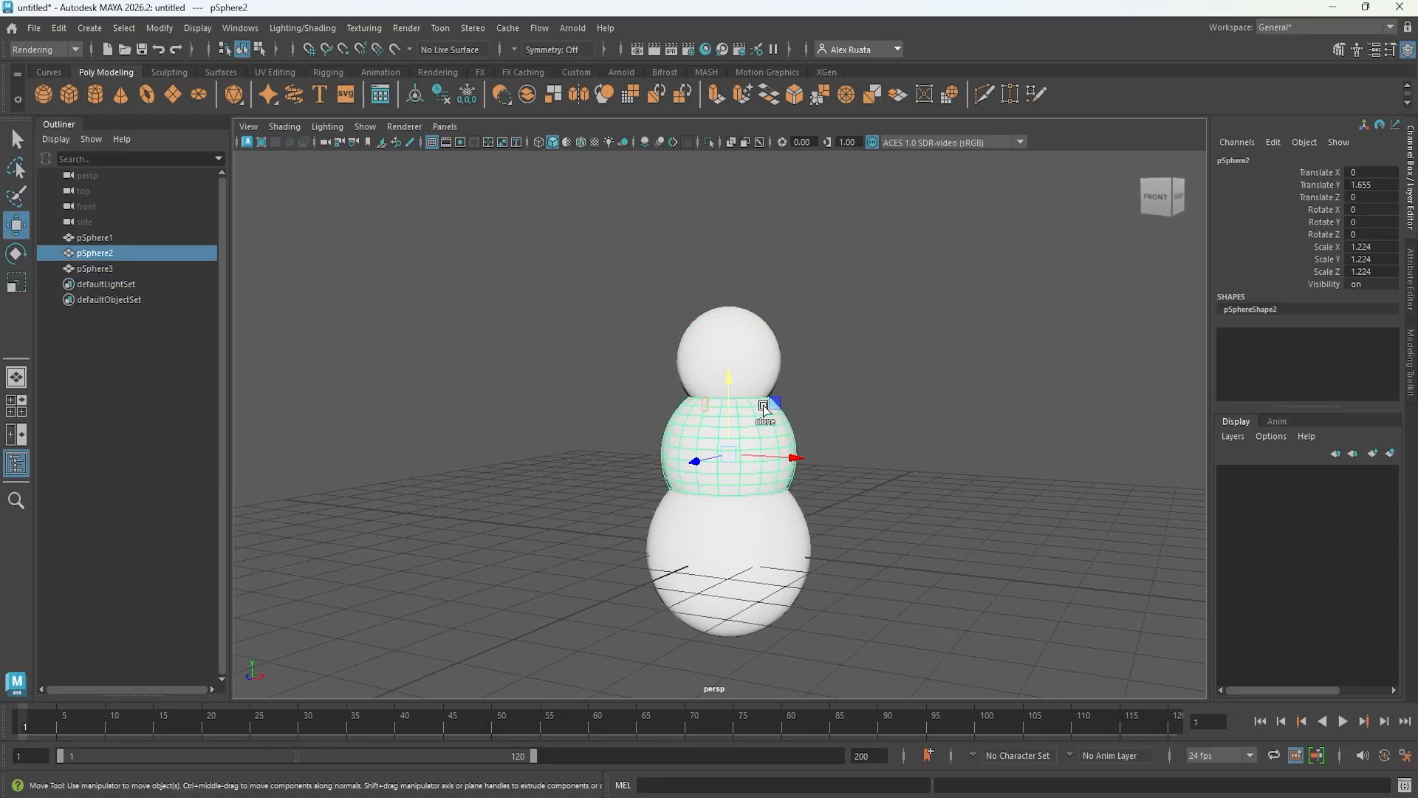
left_click(755, 352, "shift")
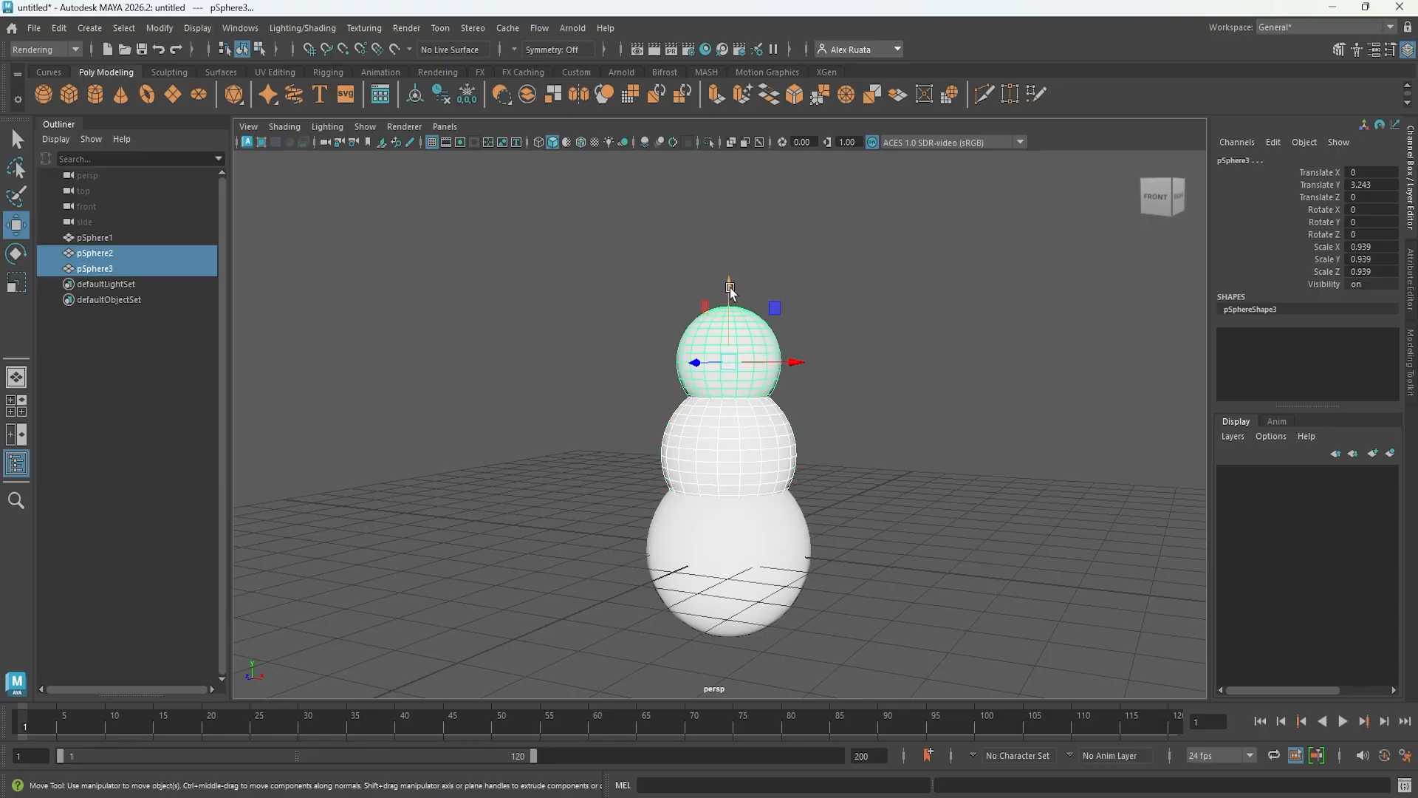
left_click_drag(730, 288, 730, 240)
left_click(751, 298)
left_click(830, 325)
left_click_drag(829, 325, 871, 449, "alt")
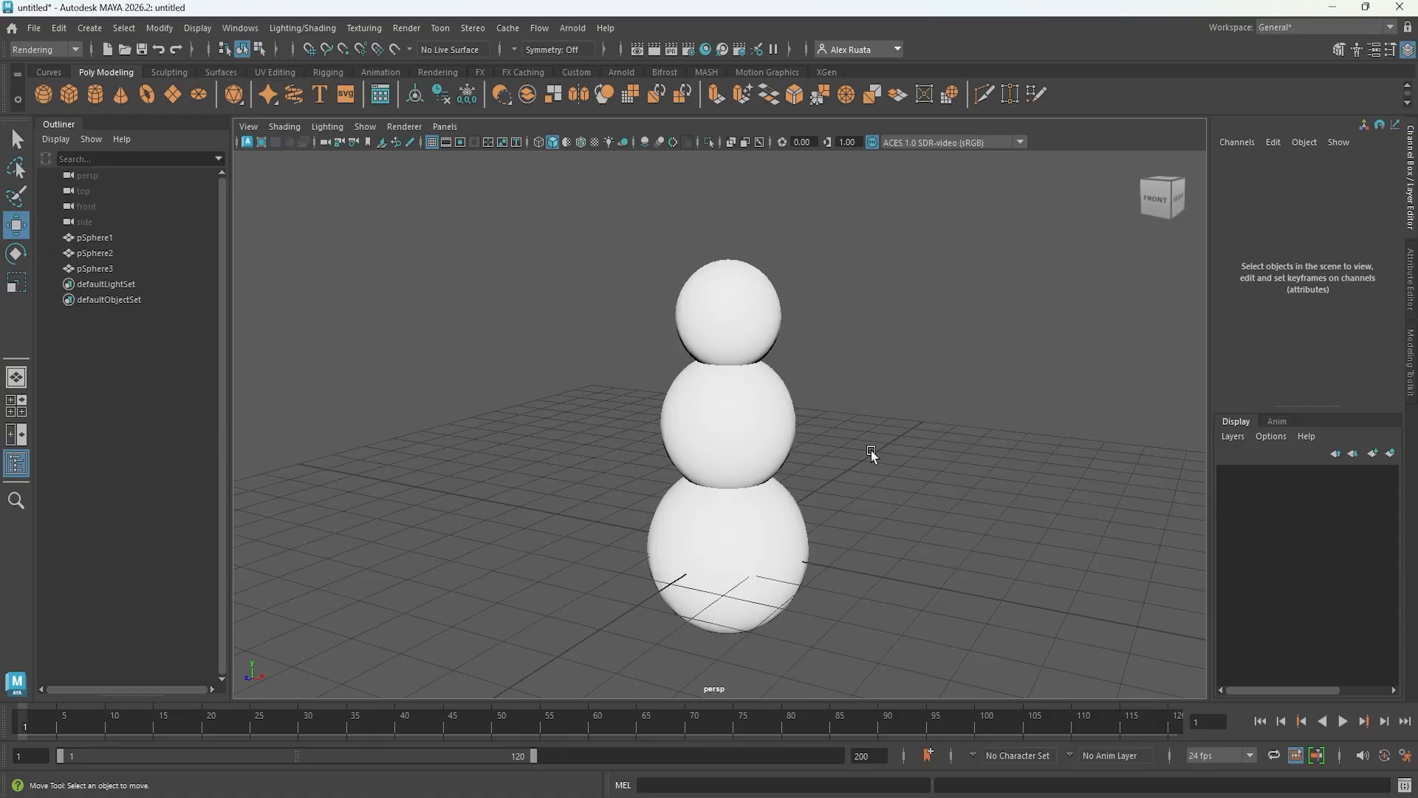
- Create a polygon cone, move it to about 3.42 in Y and 3.07 in Z, and rotate it 90 degrees in X
left_click(126, 91)
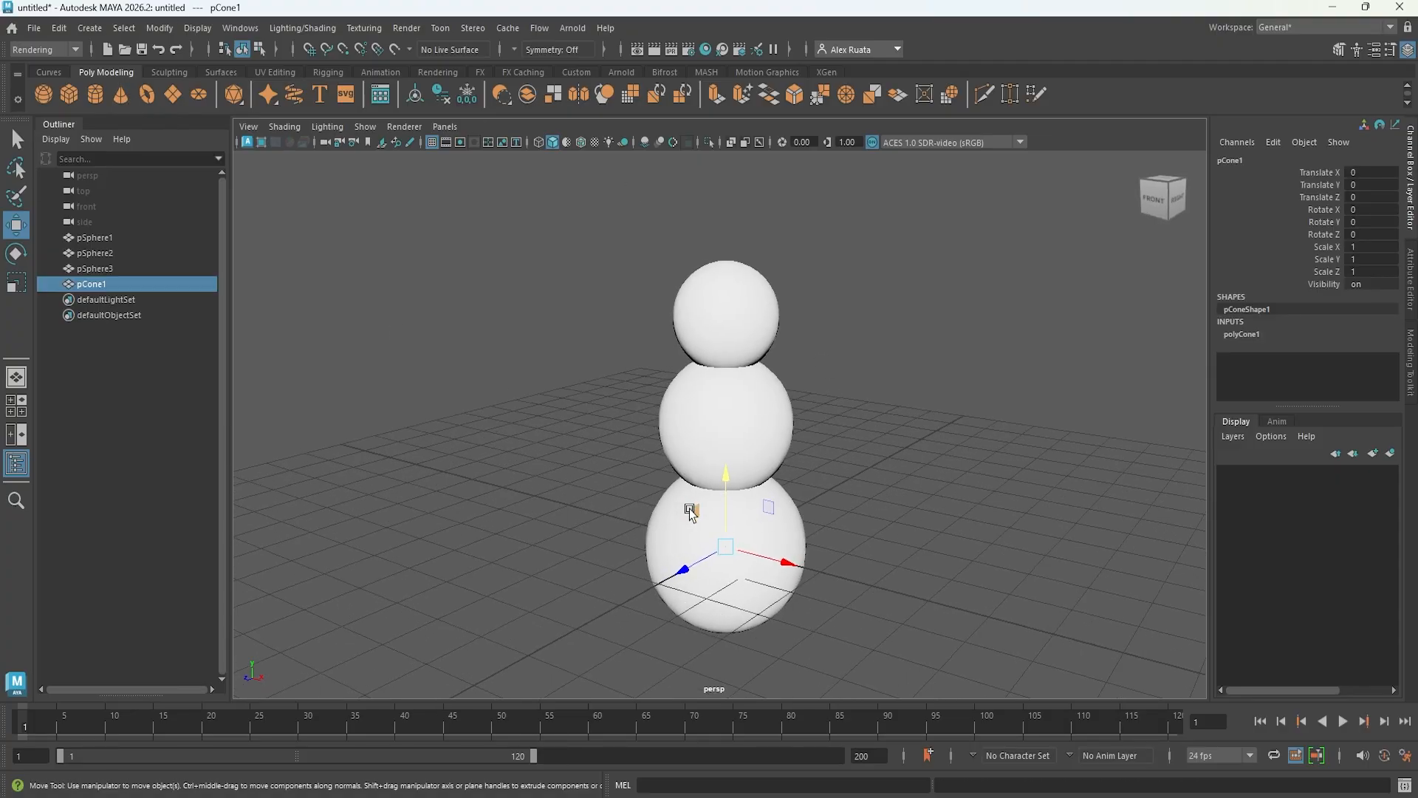
left_click_drag(728, 481, 570, 459)
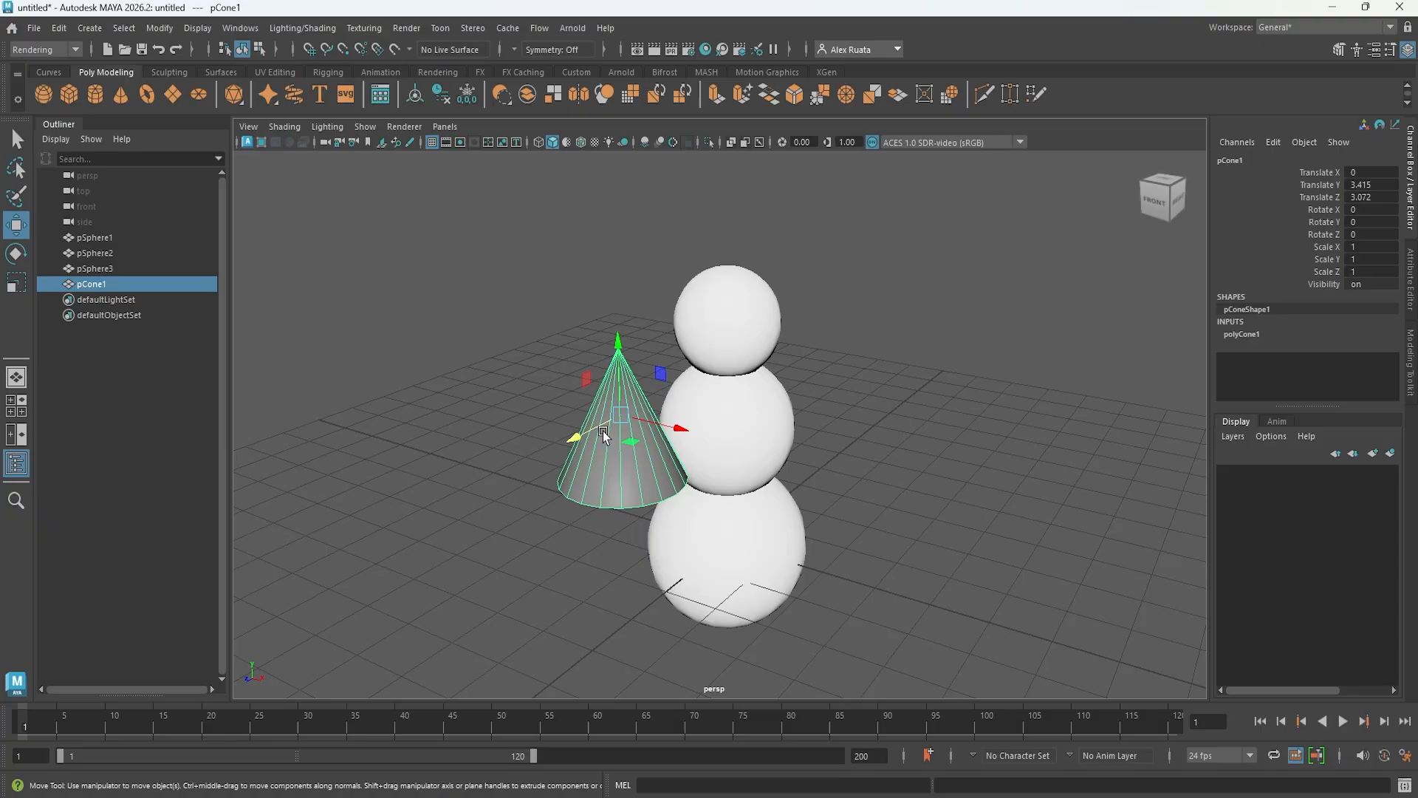
key("e")
left_click_drag(603, 413, 584, 517)
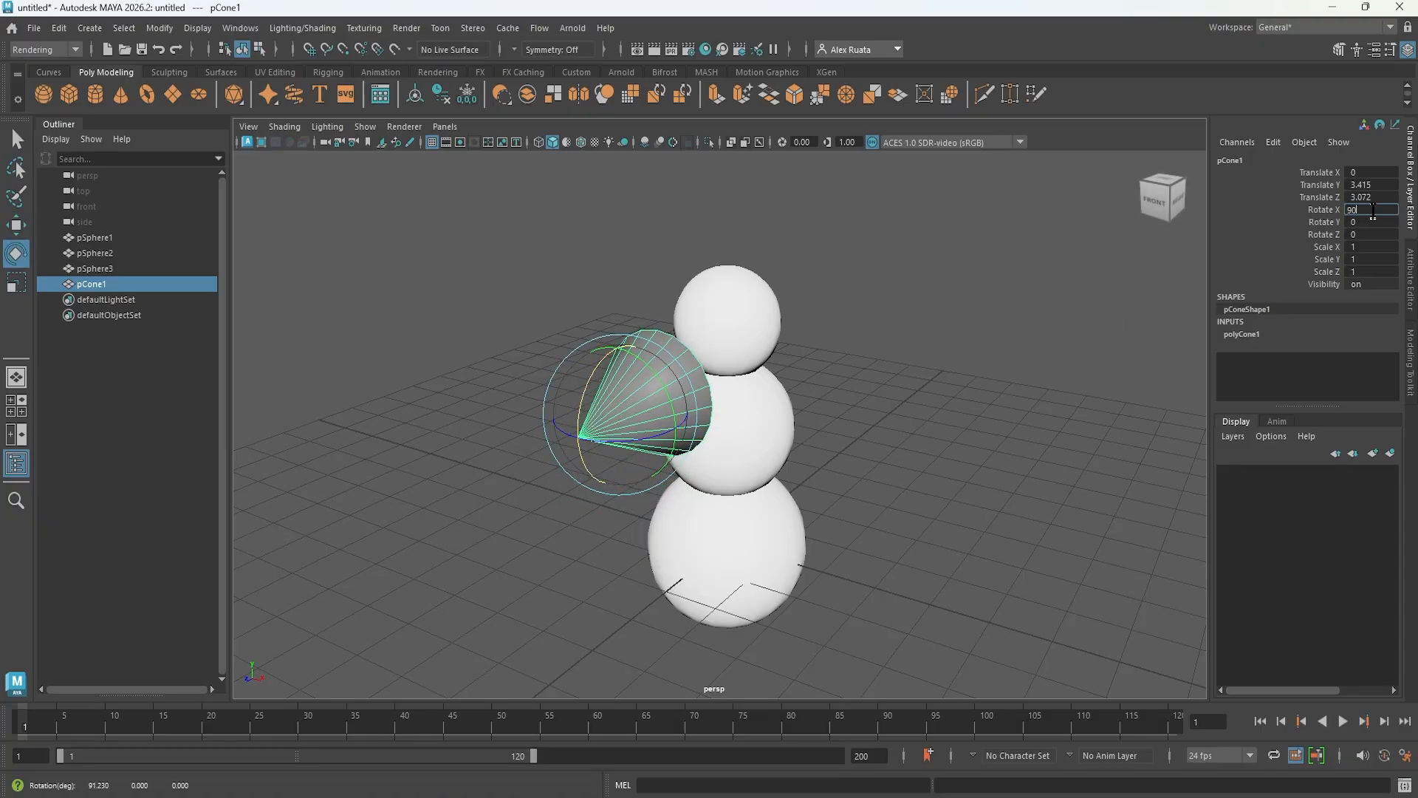
key("Return")
- Scale the cone uniformly to about 0.17 and stretch it lengthwise to about 0.41 in Scale Y
middle_click_drag(773, 390, 849, 393, "alt")
key("r")
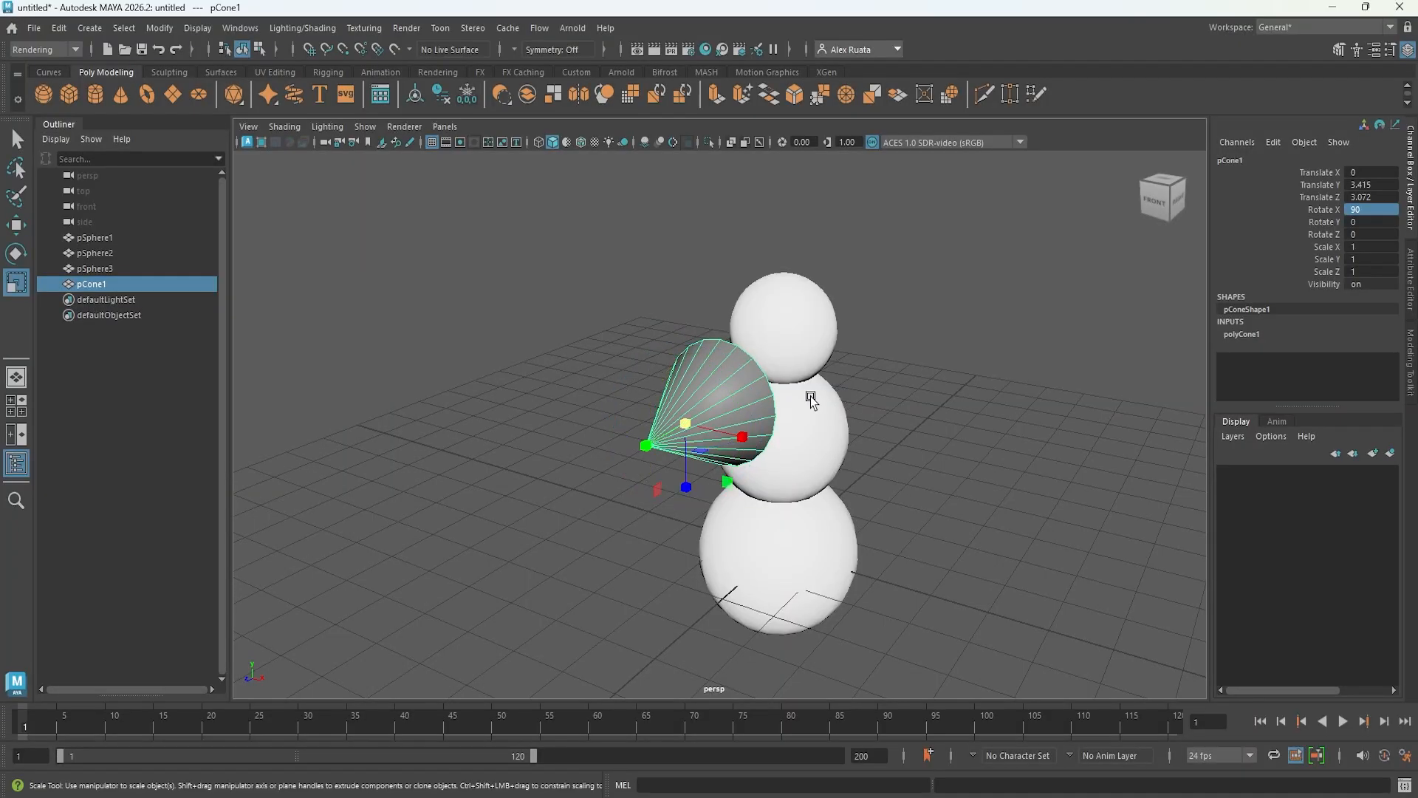
left_click_drag(695, 426, 591, 450)
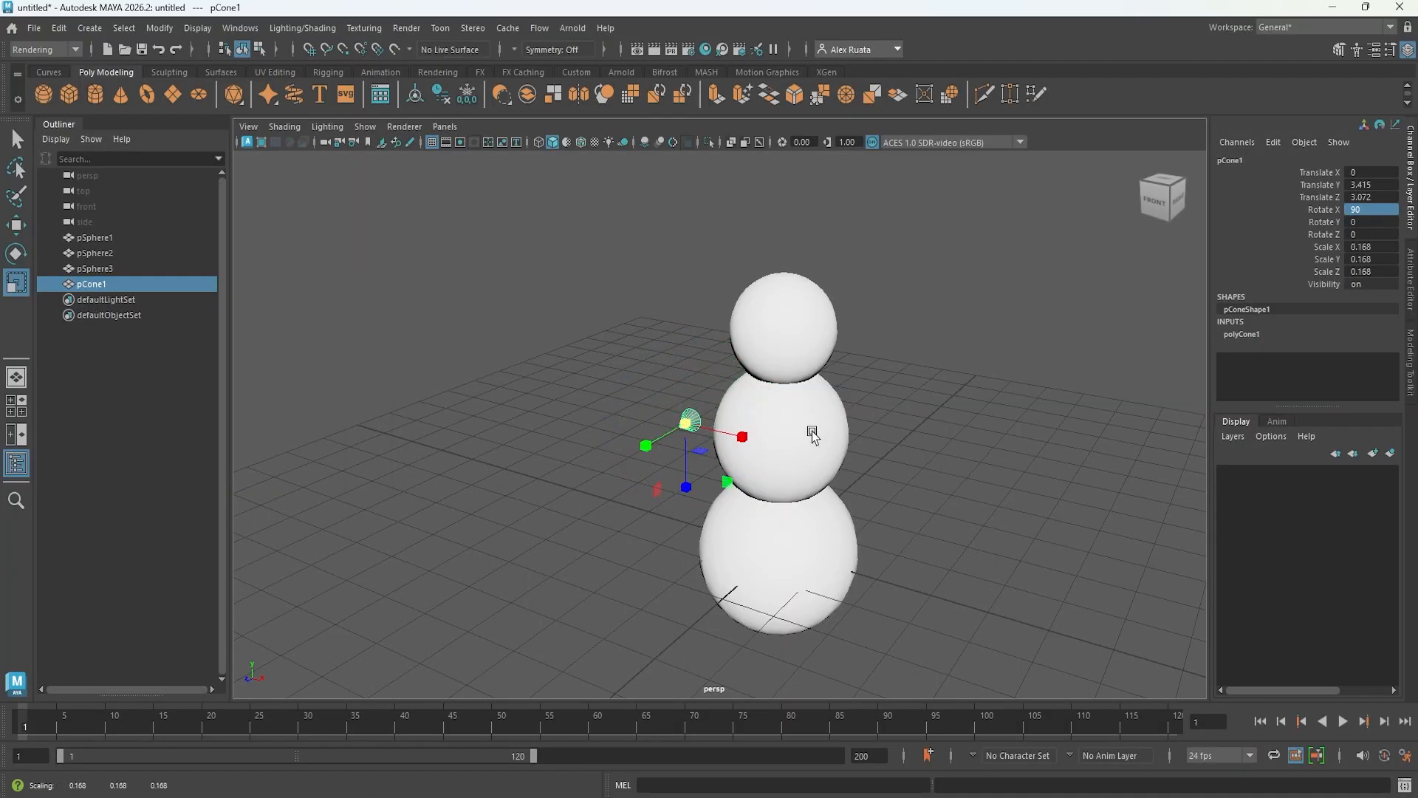
key("space")
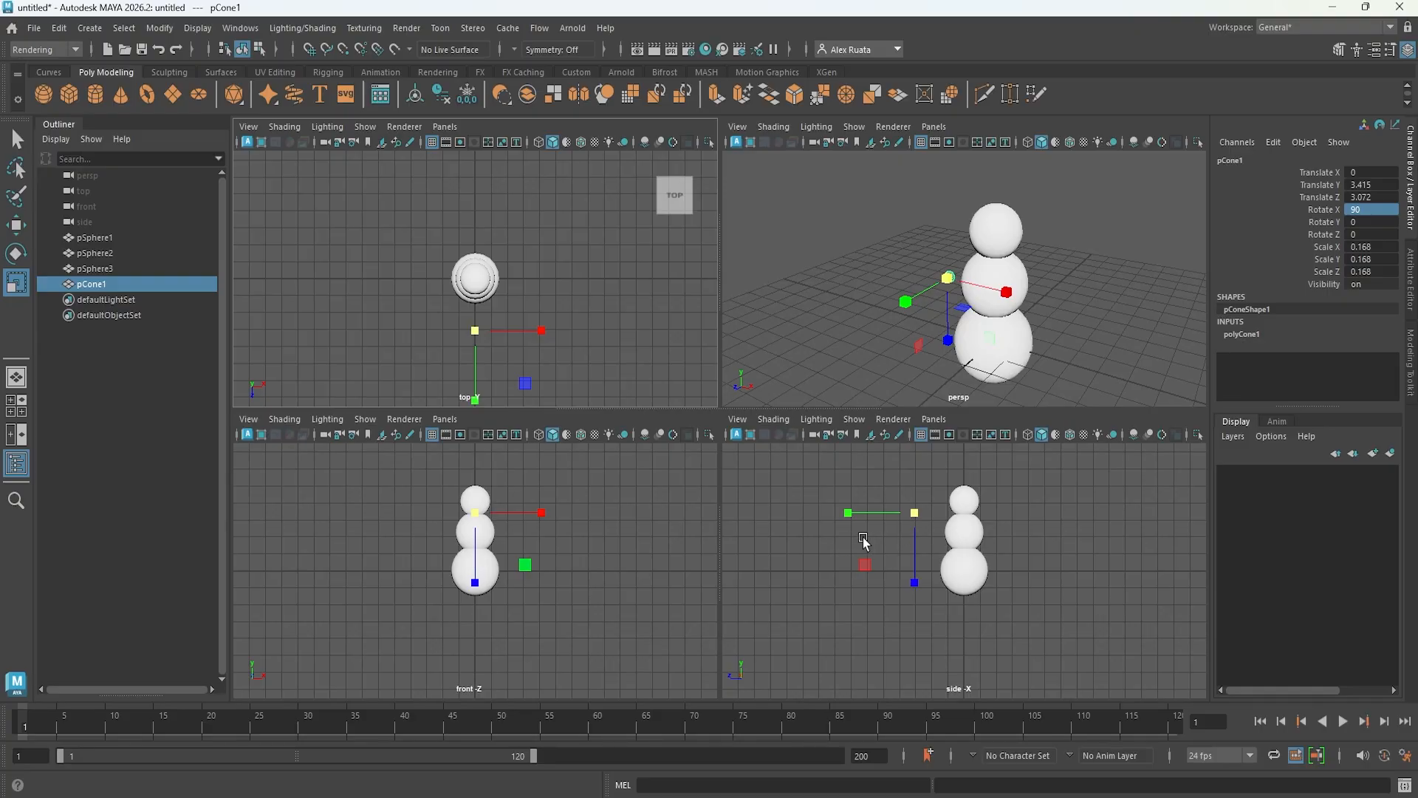
key("space")
scroll(835, 475, "up", 5)
scroll(728, 399, "up", 4)
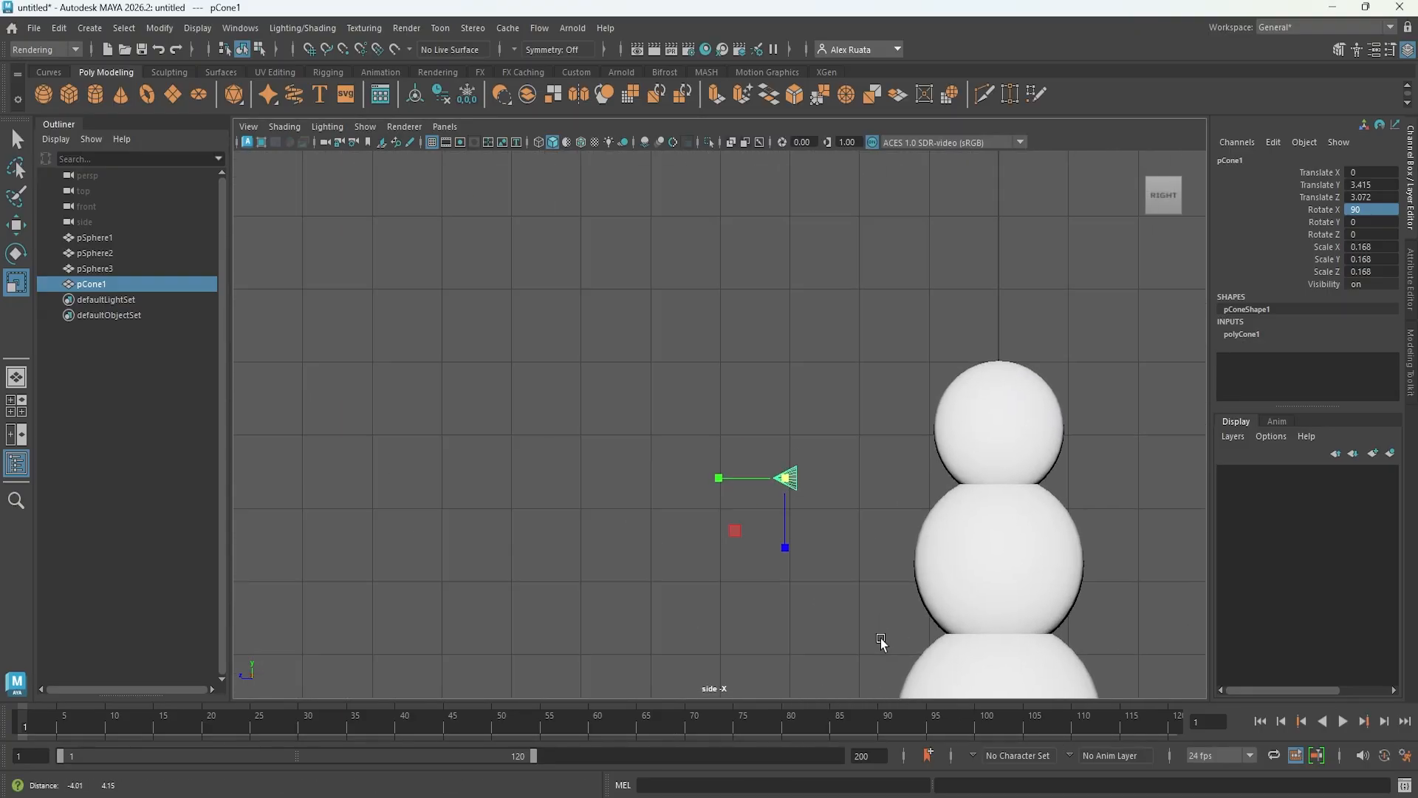
middle_click_drag(849, 586, 665, 444, "alt")
left_click_drag(529, 359, 520, 365)
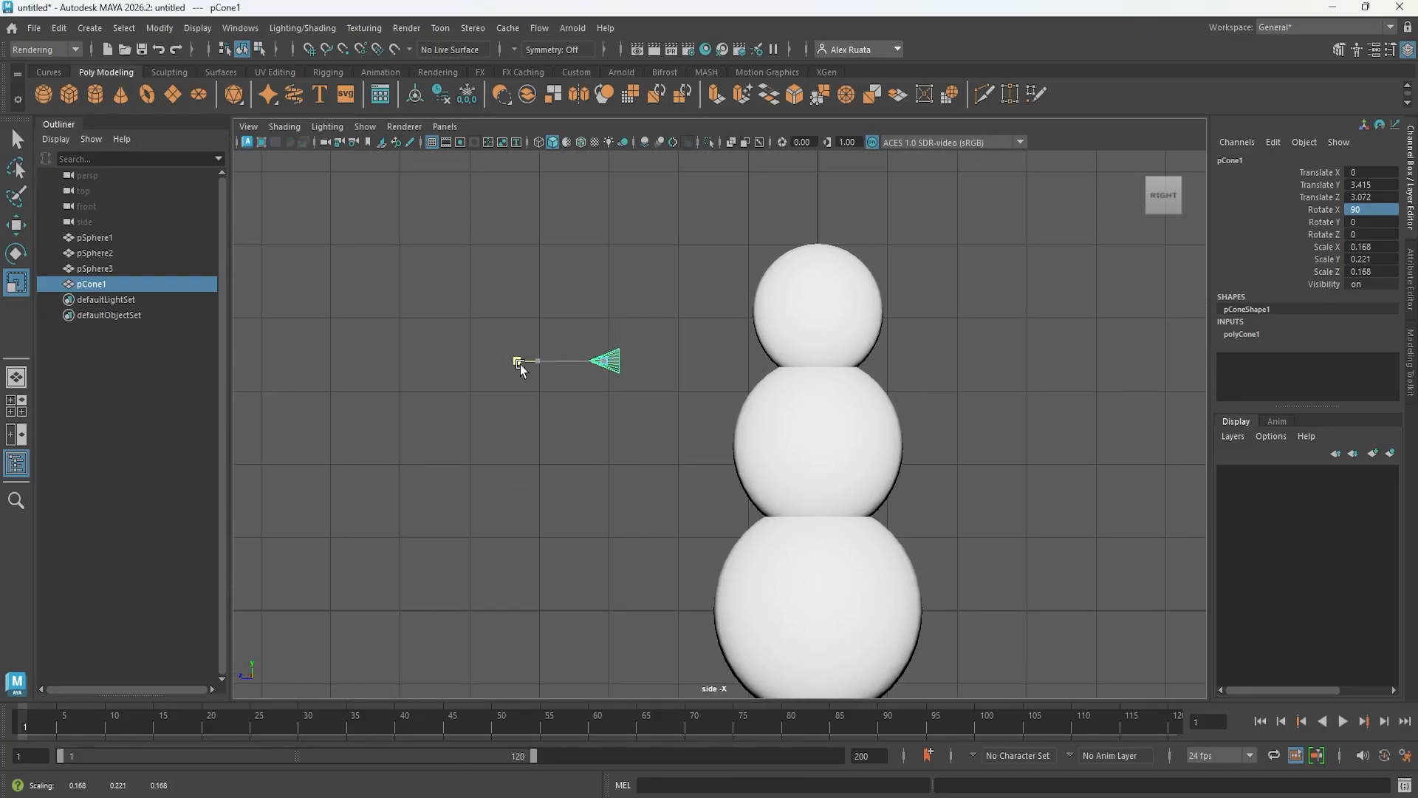
- Move the cone up to about 4.17 in Y and back to about 1.23 in Z, in front of the head
key("w")
left_click_drag(607, 285, 610, 232)
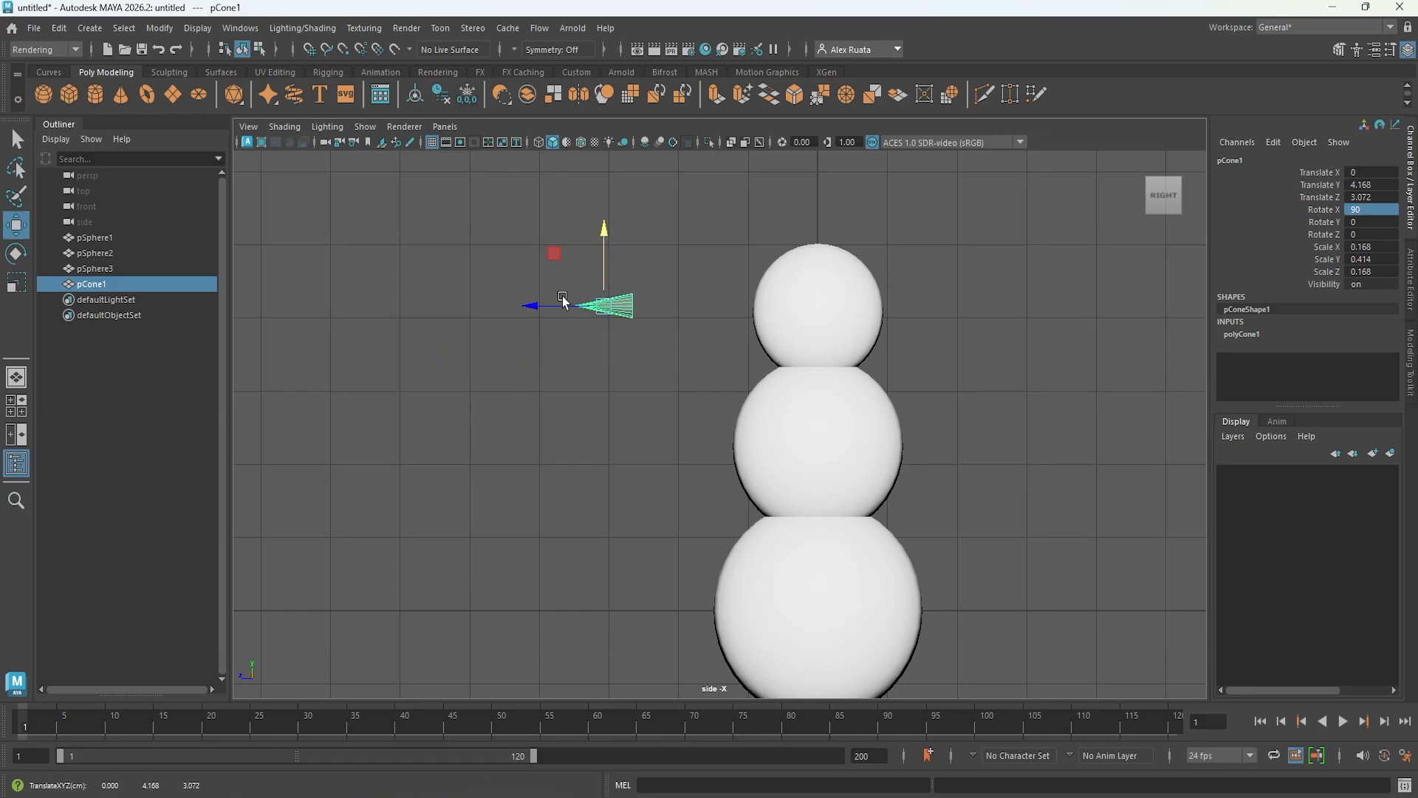
left_click_drag(538, 303, 663, 308)
- Fine-tune the cone's depth to about 1.3 in Z so its base sits just in the head, and deselect it
key("space")
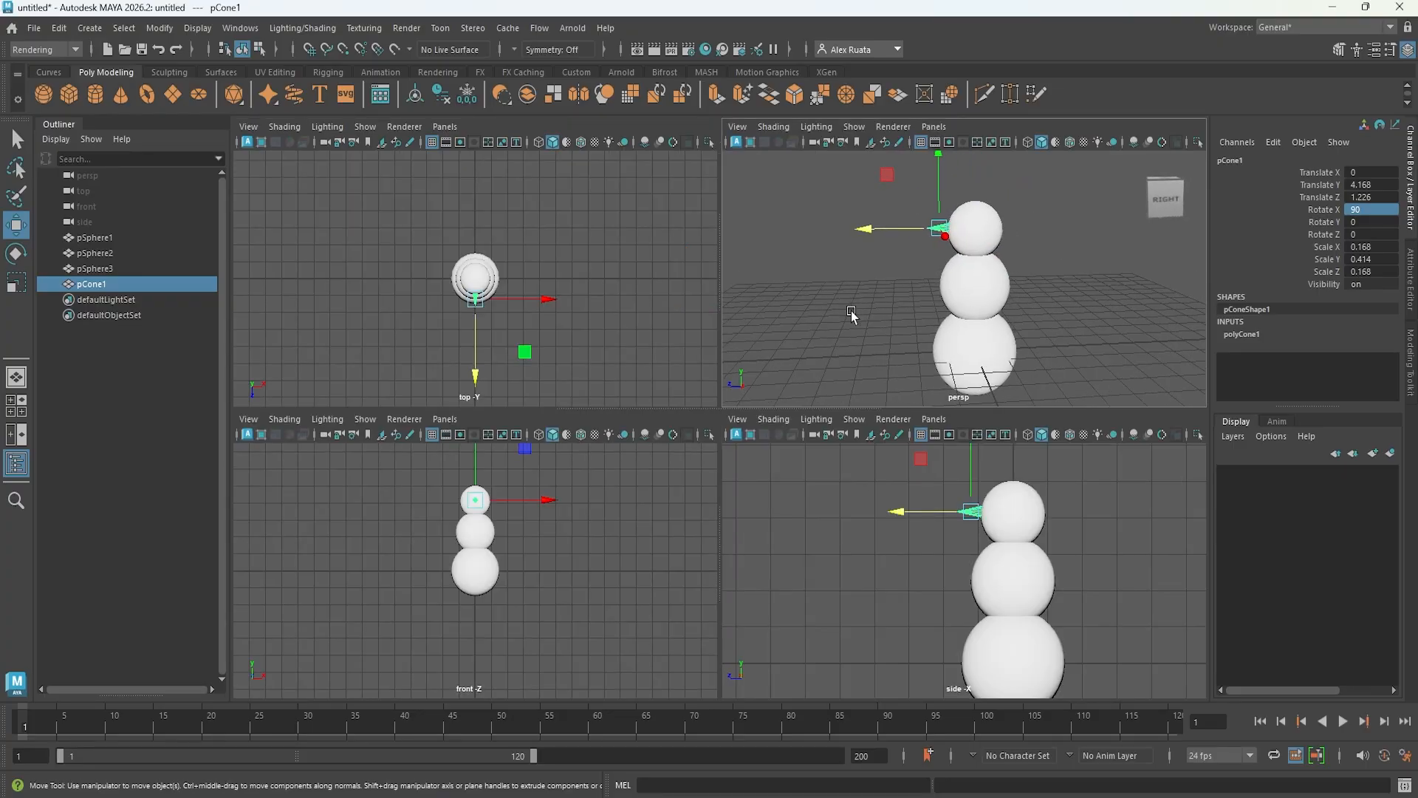
left_click_drag(851, 316, 979, 375, "alt")
scroll(554, 517, "up", 6)
middle_click_drag(565, 515, 583, 692, "alt")
scroll(573, 613, "up", 5)
key("space")
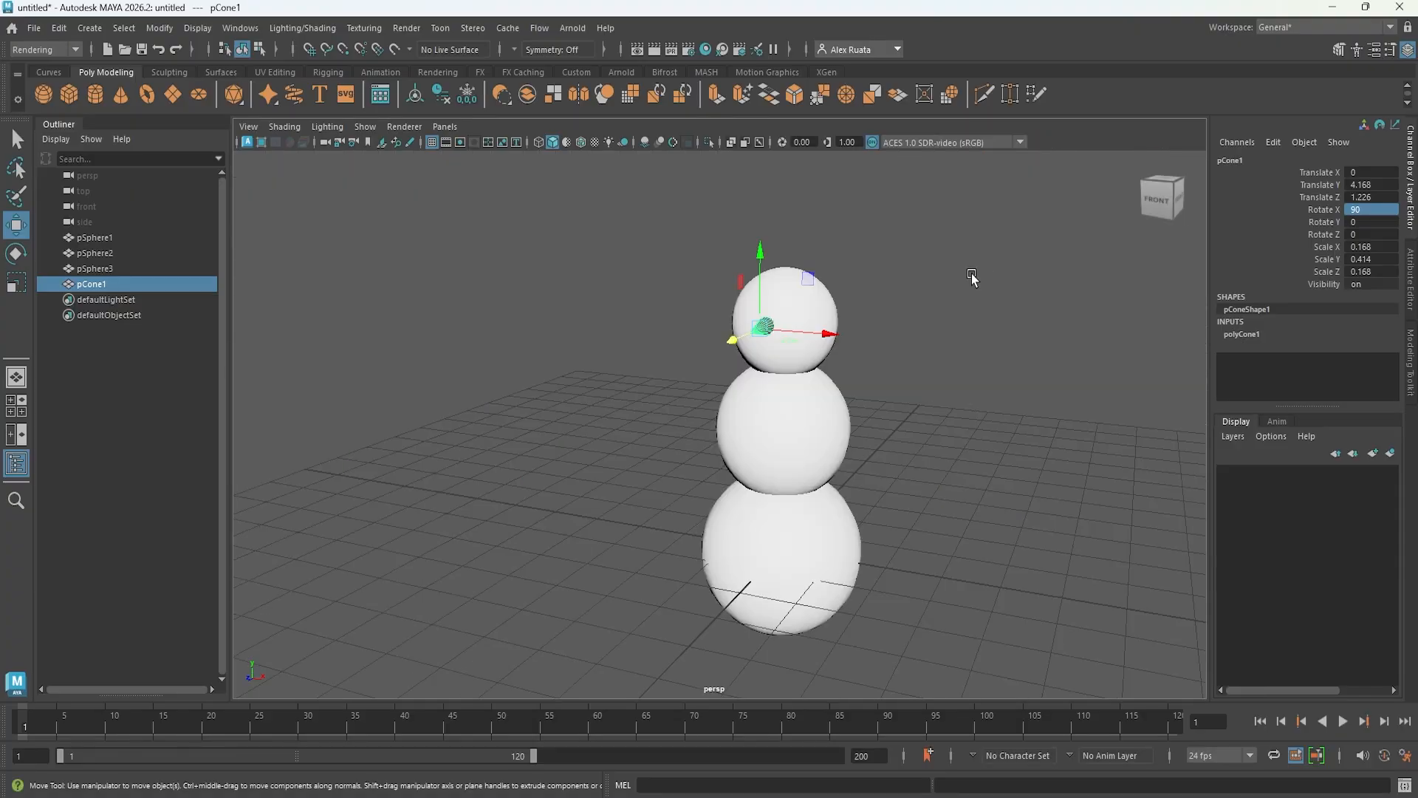
scroll(870, 332, "up", 5)
middle_click_drag(895, 288, 820, 438, "alt")
left_click_drag(817, 438, 824, 410, "alt")
key("f")
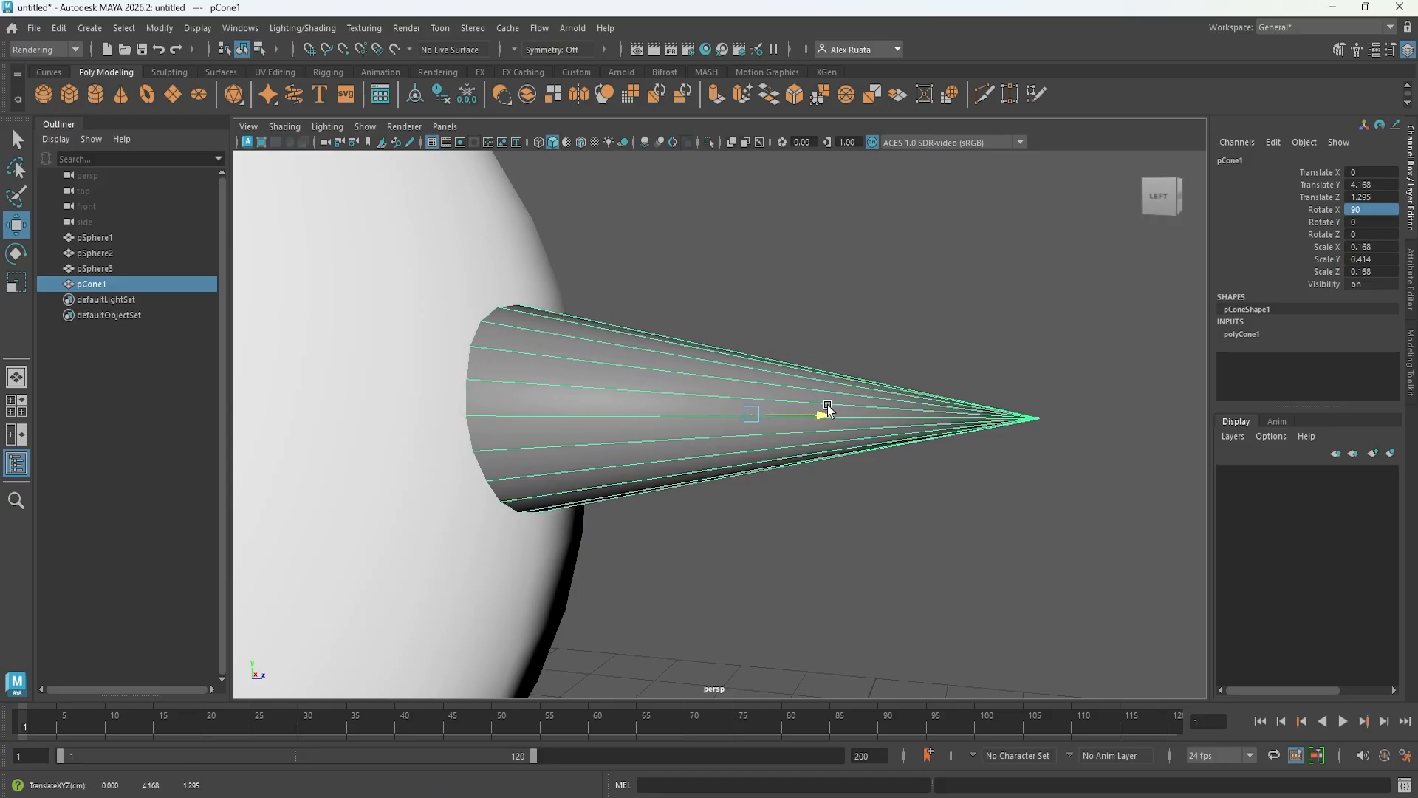
left_click(870, 532)
- Assign a new Lambert material to the cone nose
left_click_drag(870, 530, 592, 537, "alt")
scroll(703, 520, "down", 10)
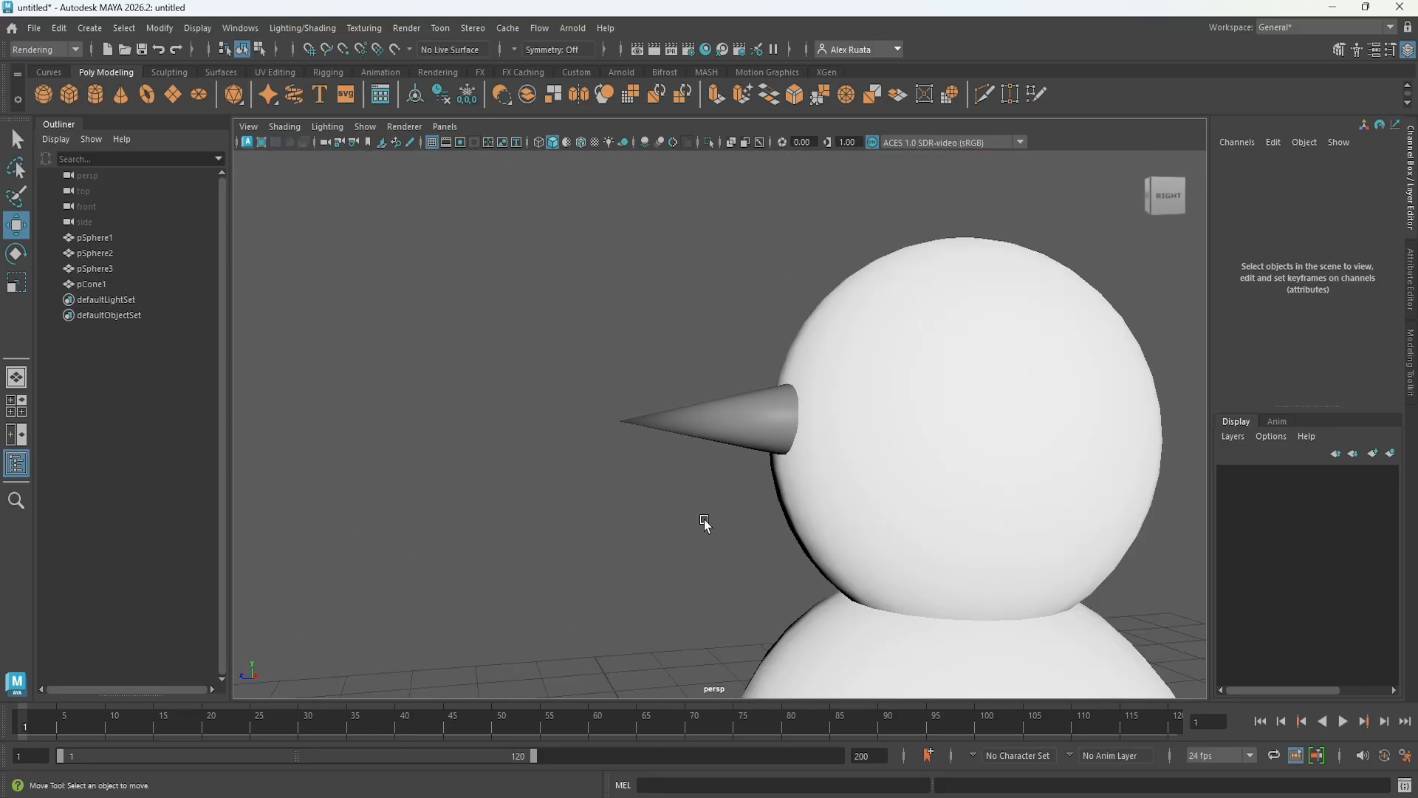
left_click_drag(741, 513, 741, 466, "alt")
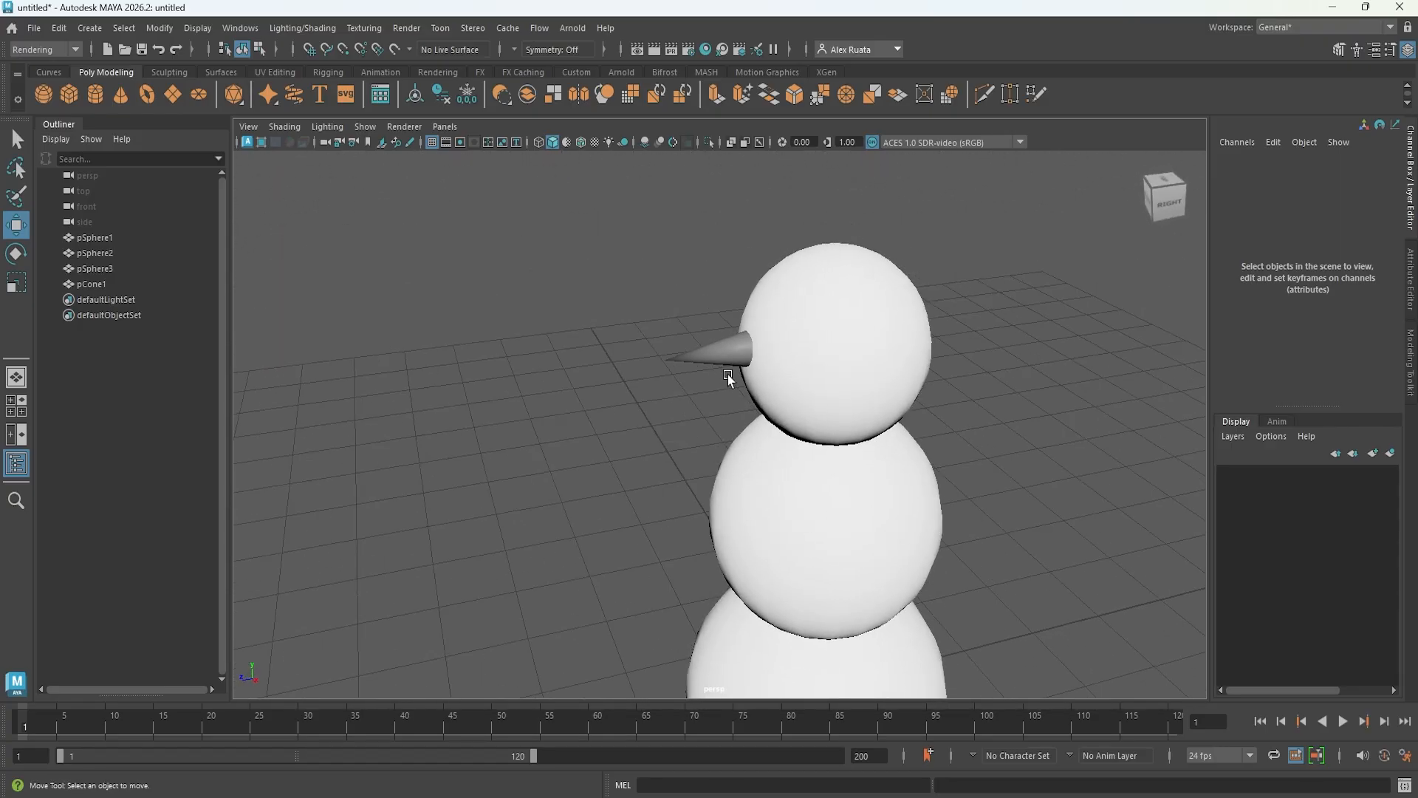
left_click(710, 360)
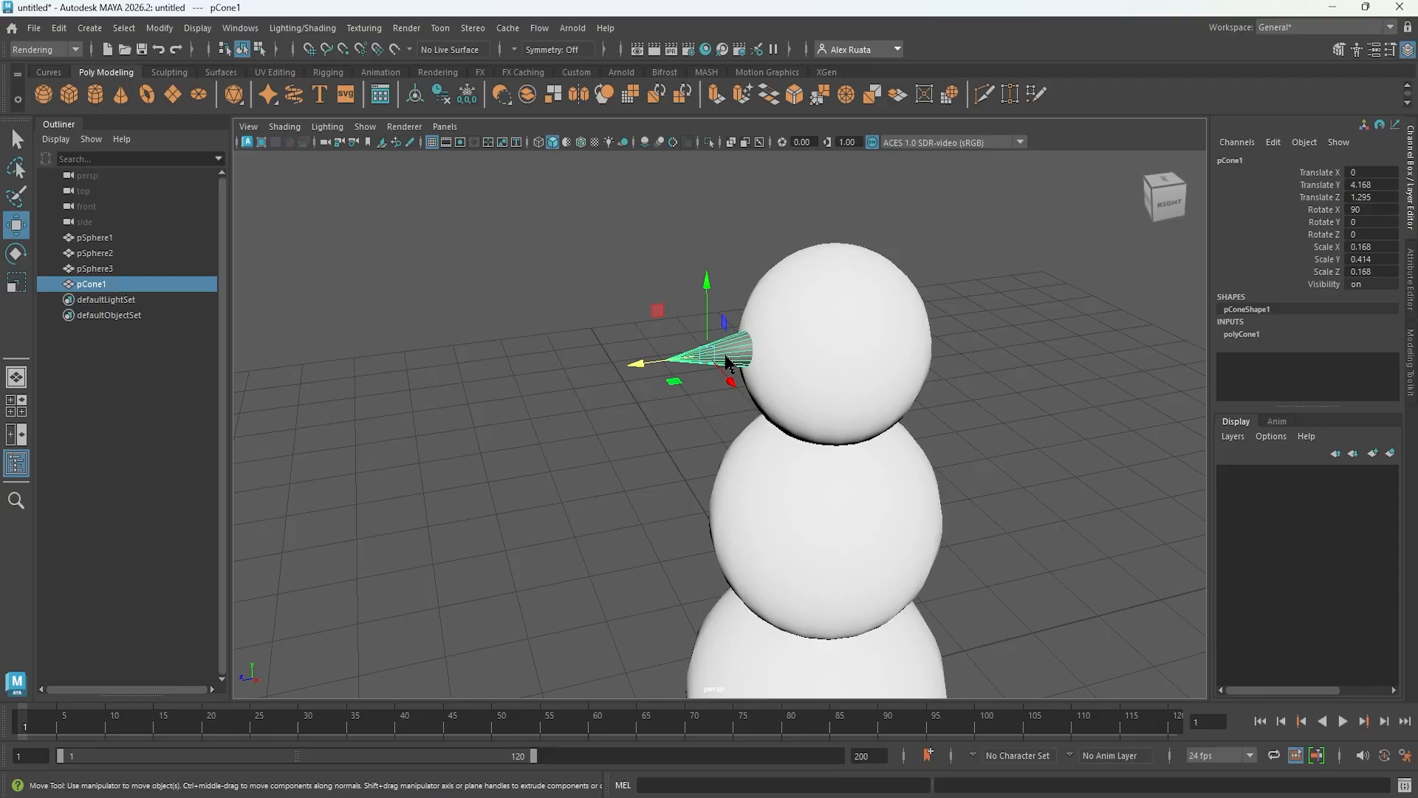
right_click_drag(726, 361, 840, 789)
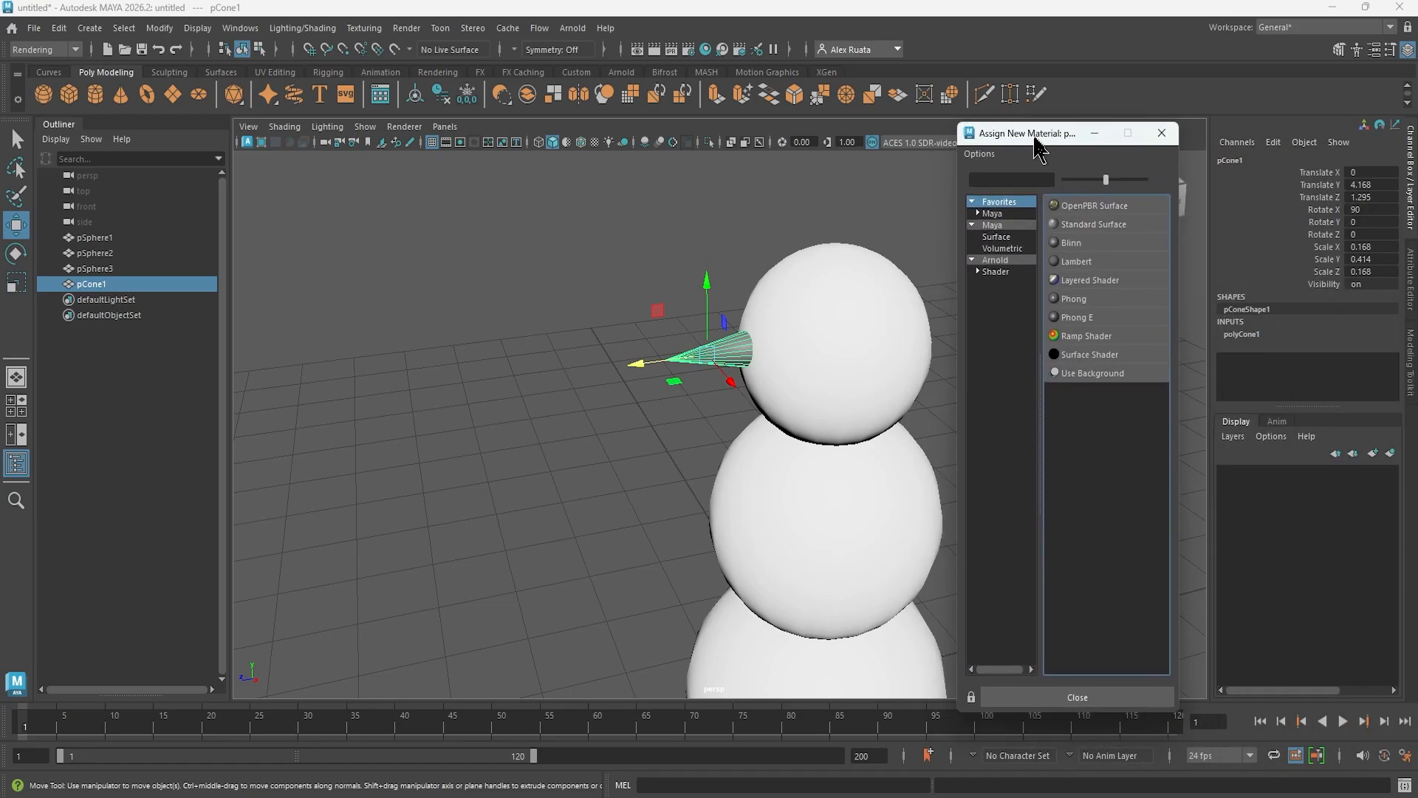
left_click(1100, 258)
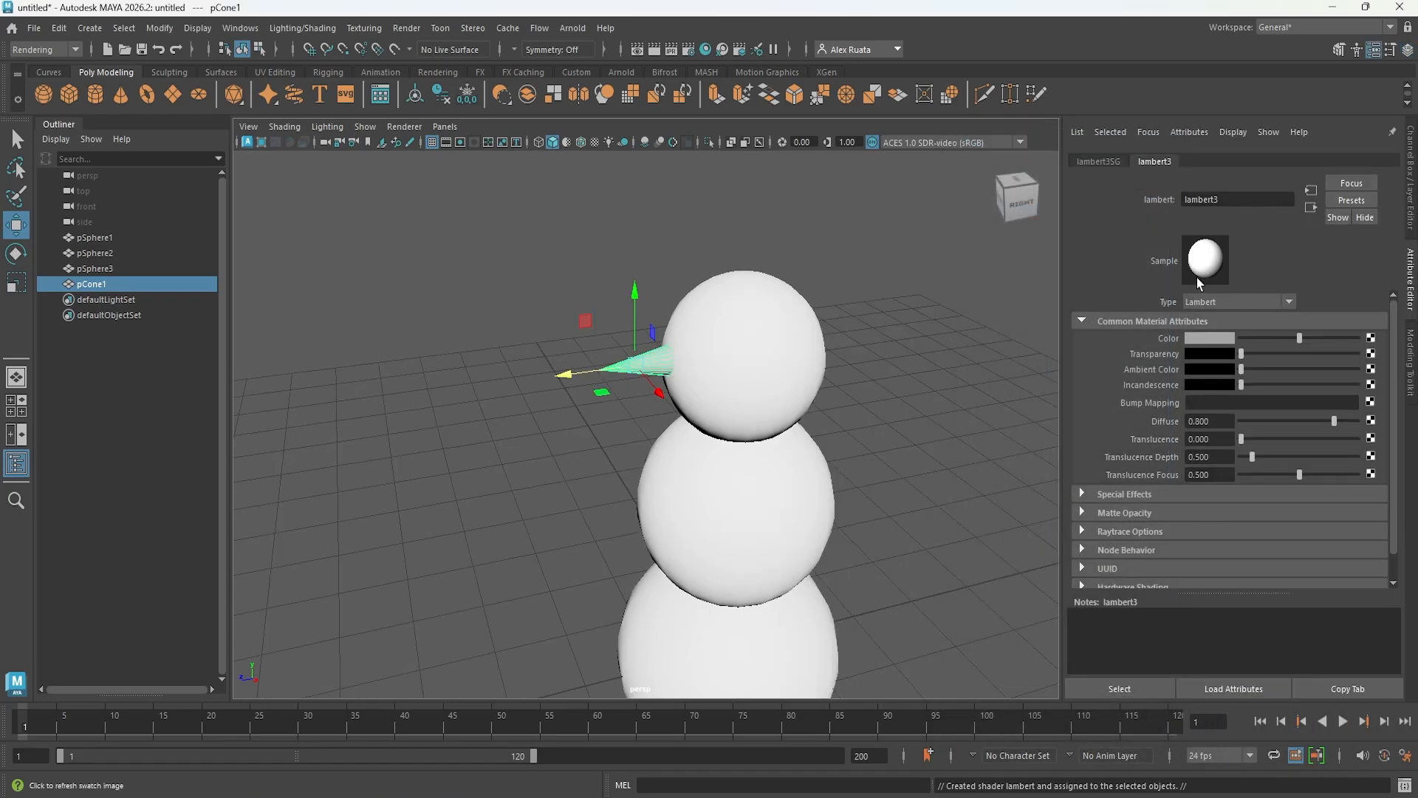
- Set the cone material's color to orange
left_click(1221, 341)
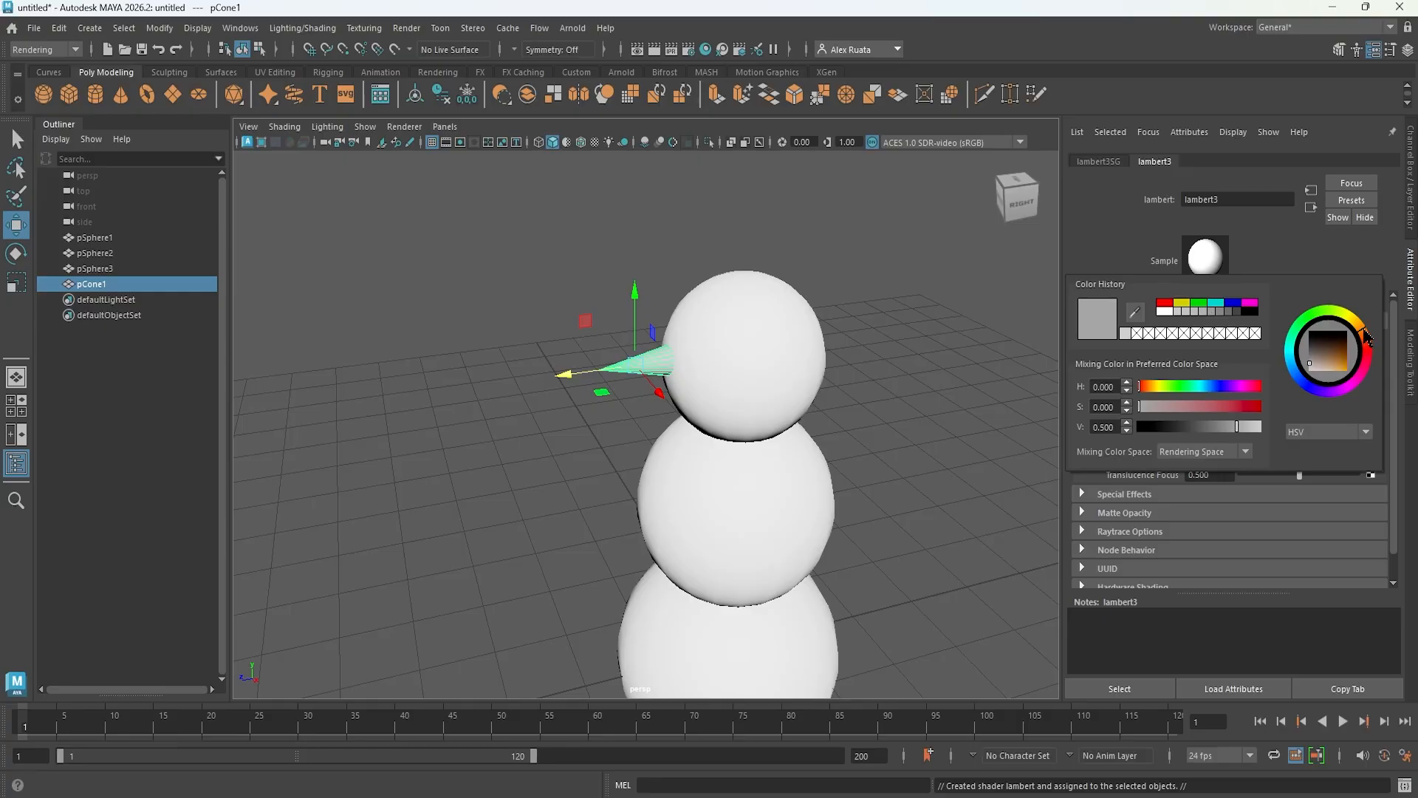
left_click_drag(1337, 361, 1347, 371)
scroll(750, 365, "down", 3)
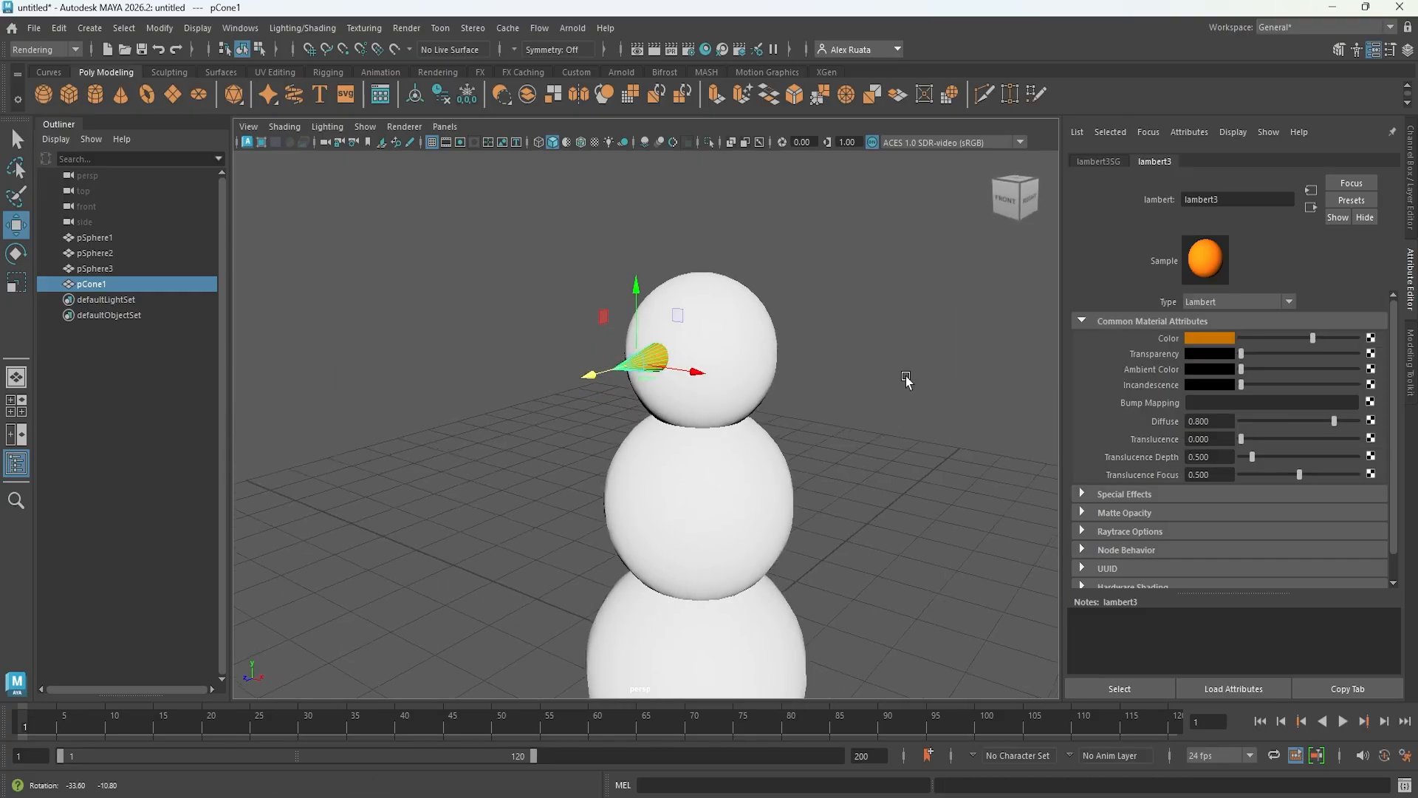
- Rename the cone's Lambert material as Carrot_MAT
scroll(750, 364, "up", 8)
middle_click_drag(764, 335, 768, 379, "alt")
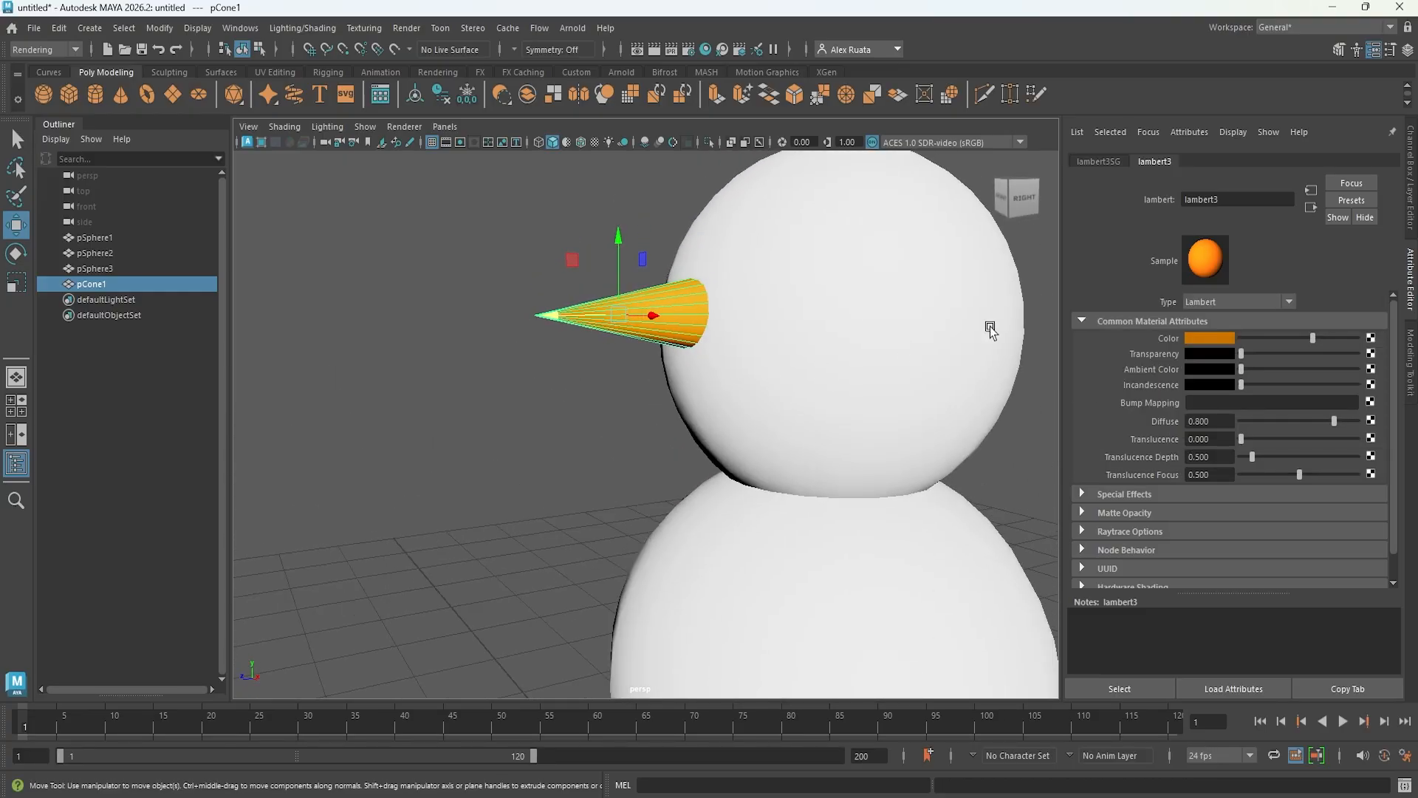
left_click(1241, 202)
type("Ca")
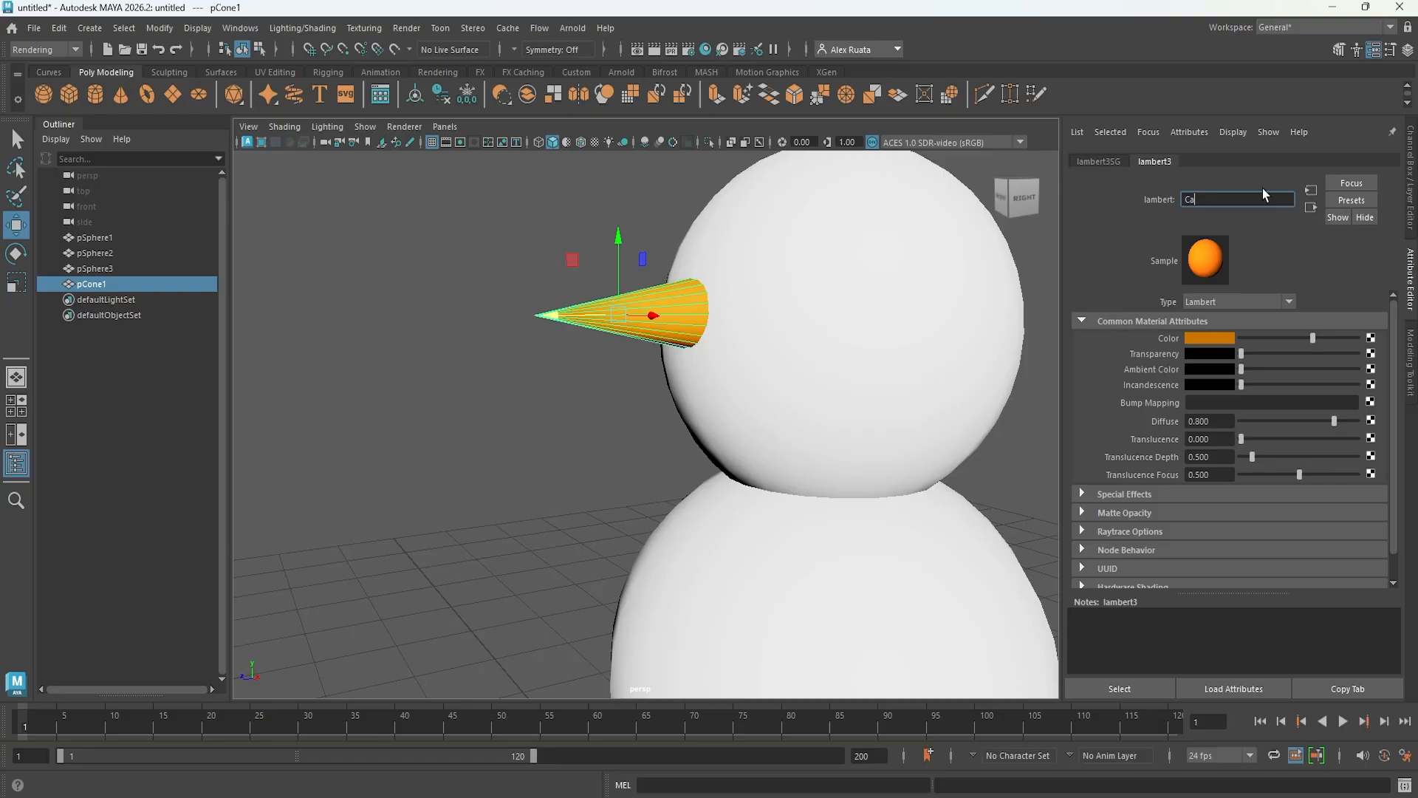
type("rrot_MAT")
key("Return")
- Clear the selection and examine the carrot nose on the snowman from the side and front
middle_click_drag(604, 342, 582, 411, "alt")
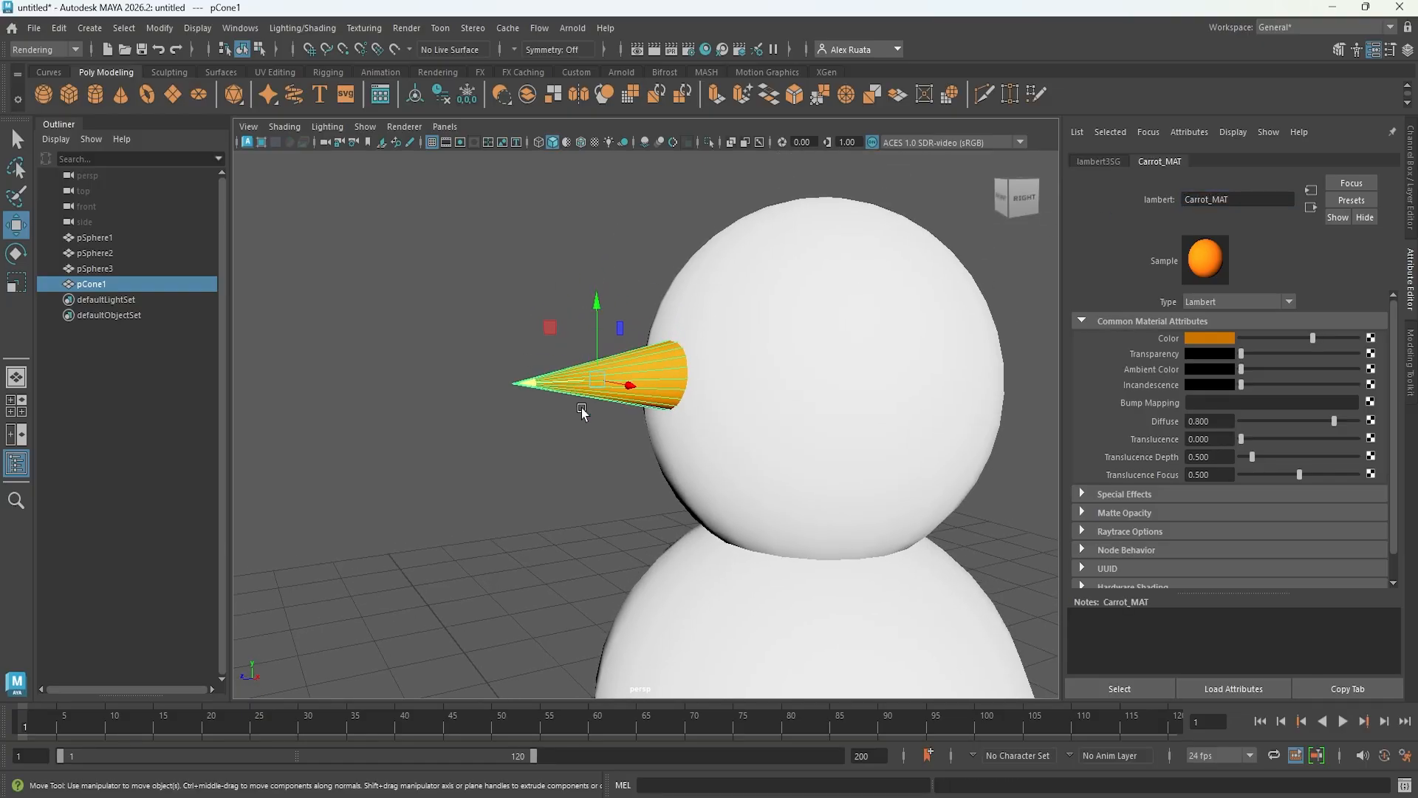
left_click_drag(582, 411, 507, 436, "alt")
left_click(496, 436)
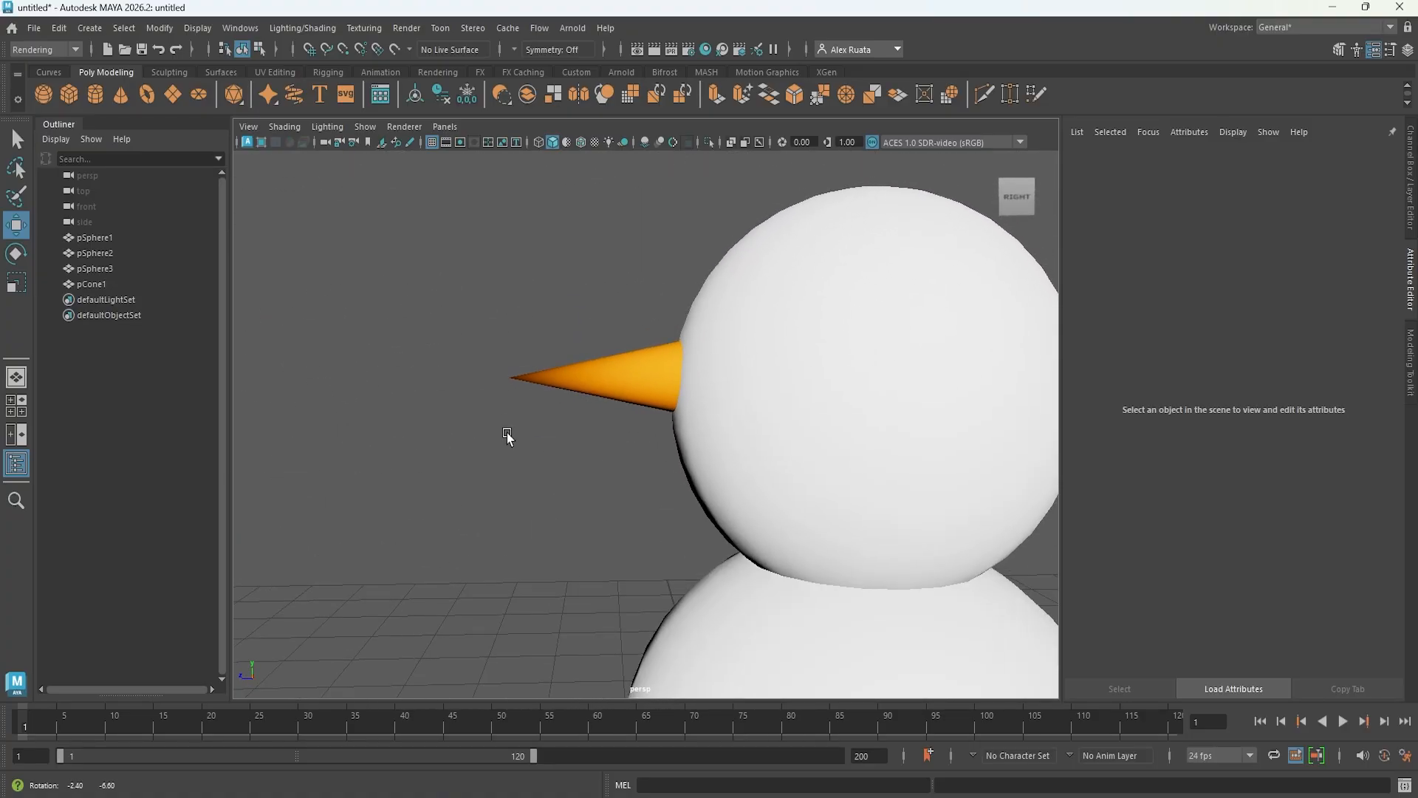
left_click(633, 378)
left_click_drag(543, 378, 526, 499)
left_click(760, 507)
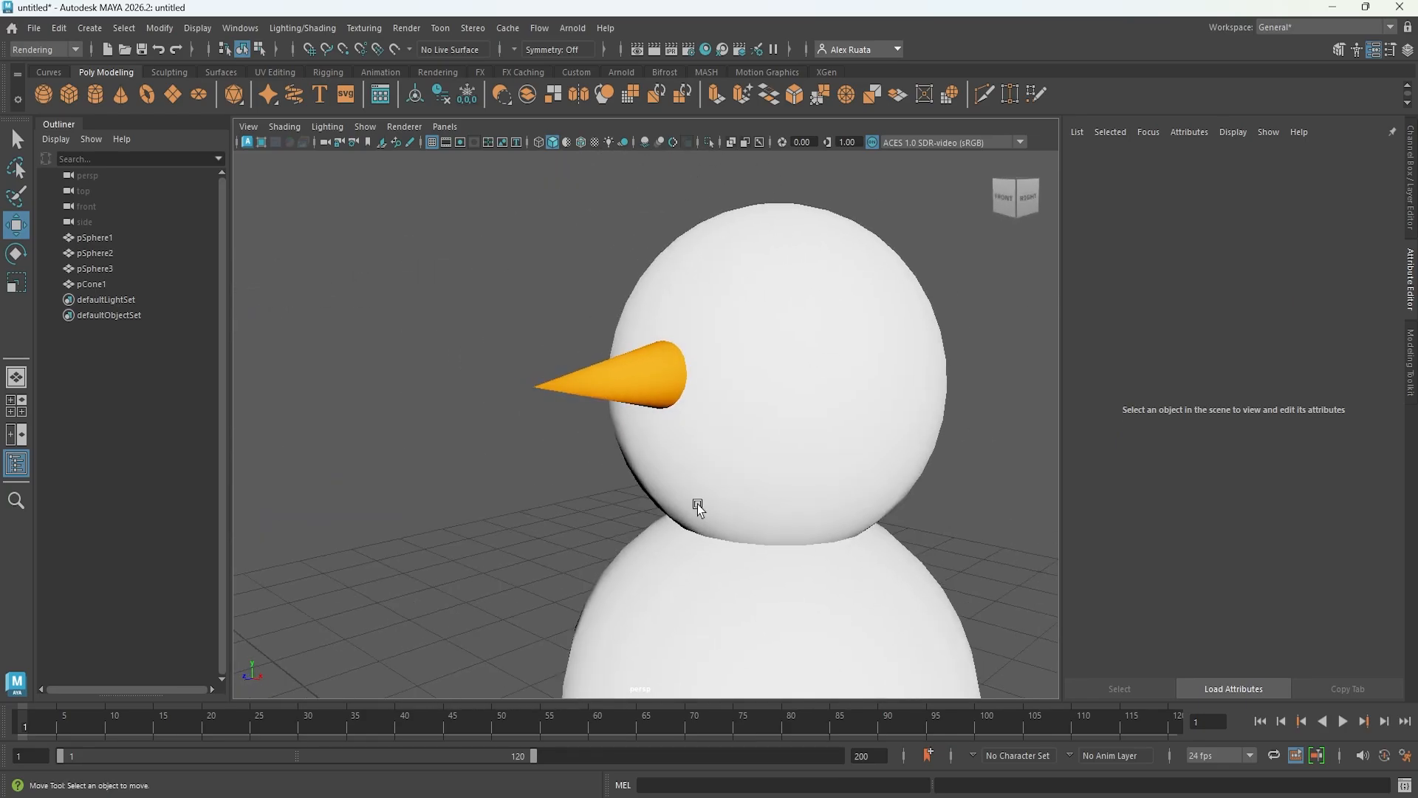
right_click_drag(698, 504, 448, 502, "alt")
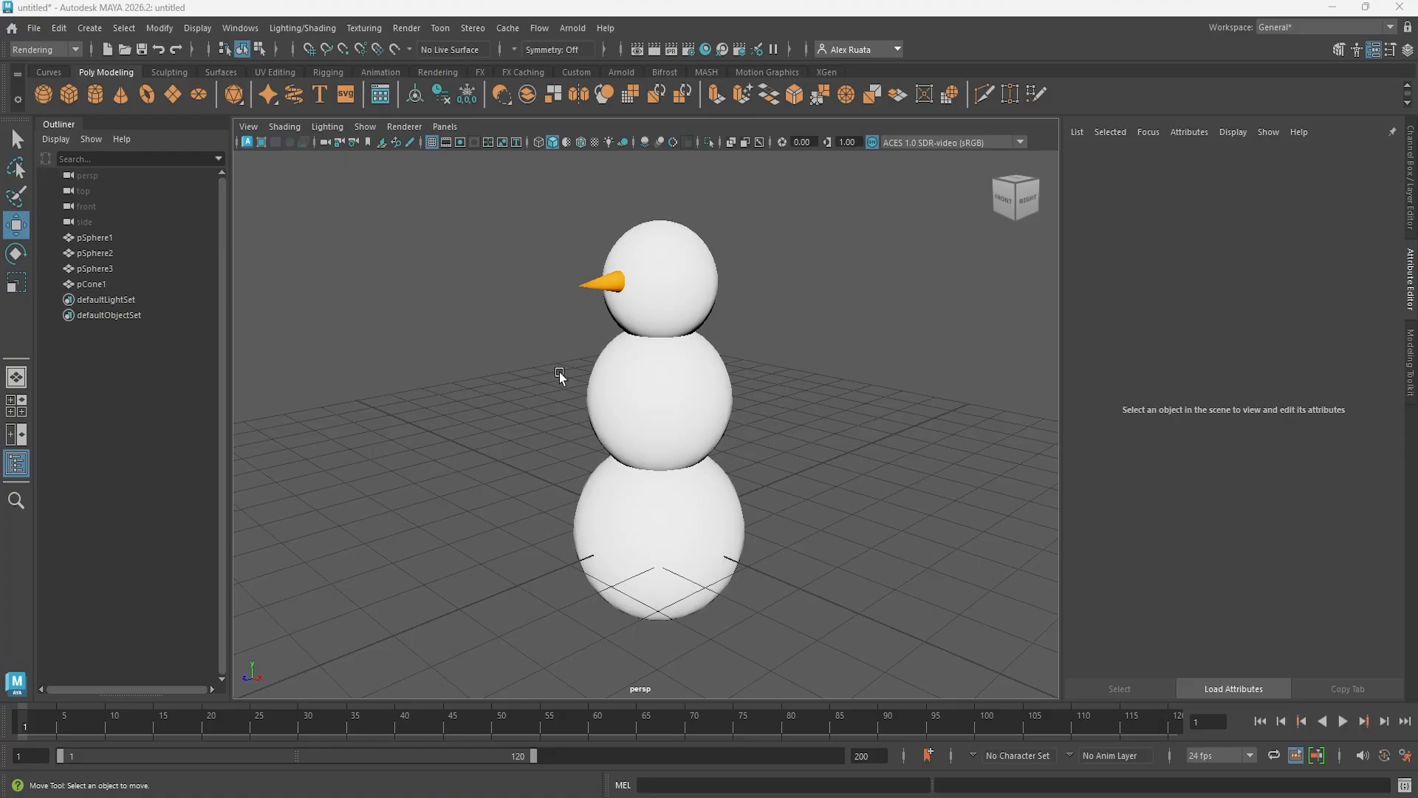
left_click_drag(560, 370, 630, 368, "alt")
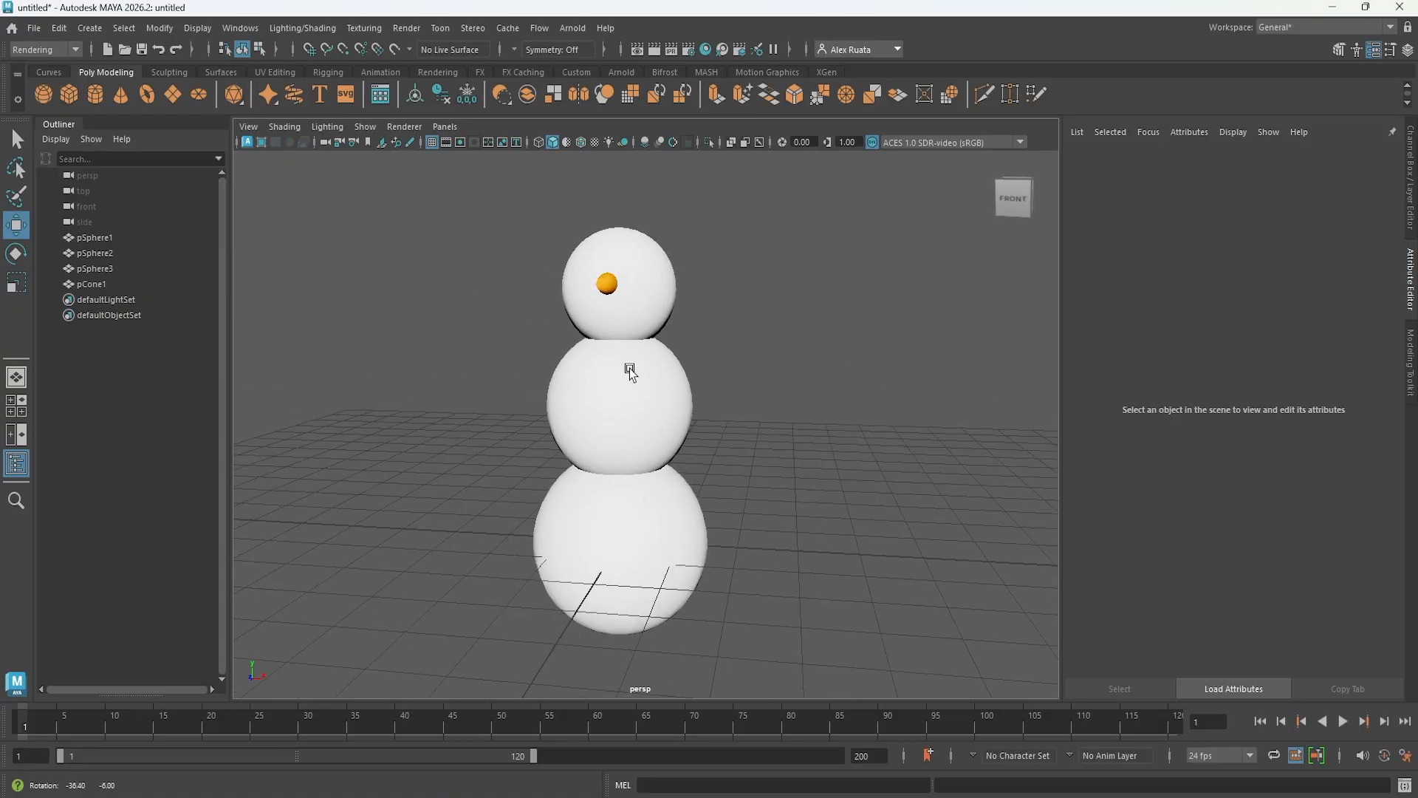
right_click_drag(629, 368, 780, 440, "alt")
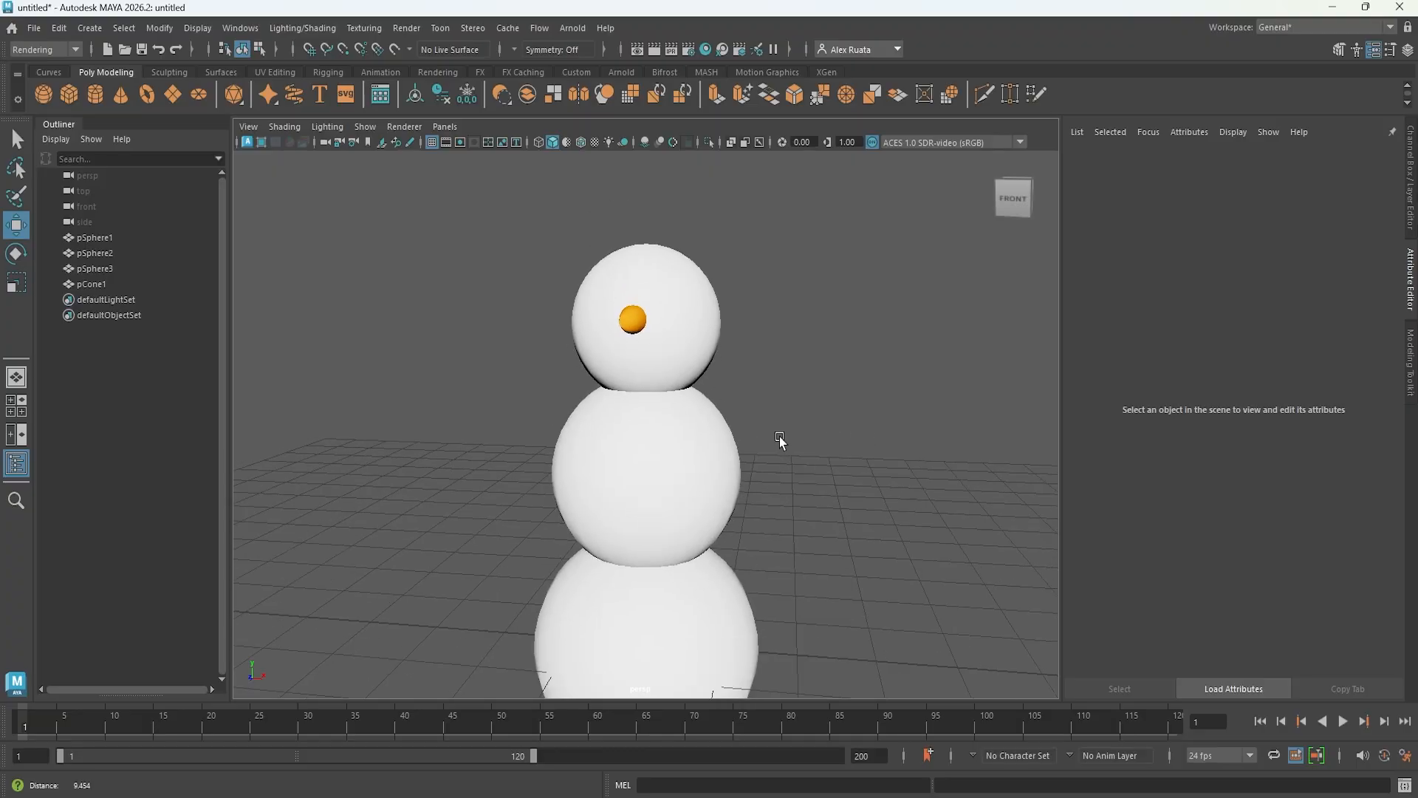
left_click_drag(780, 440, 631, 422, "alt")
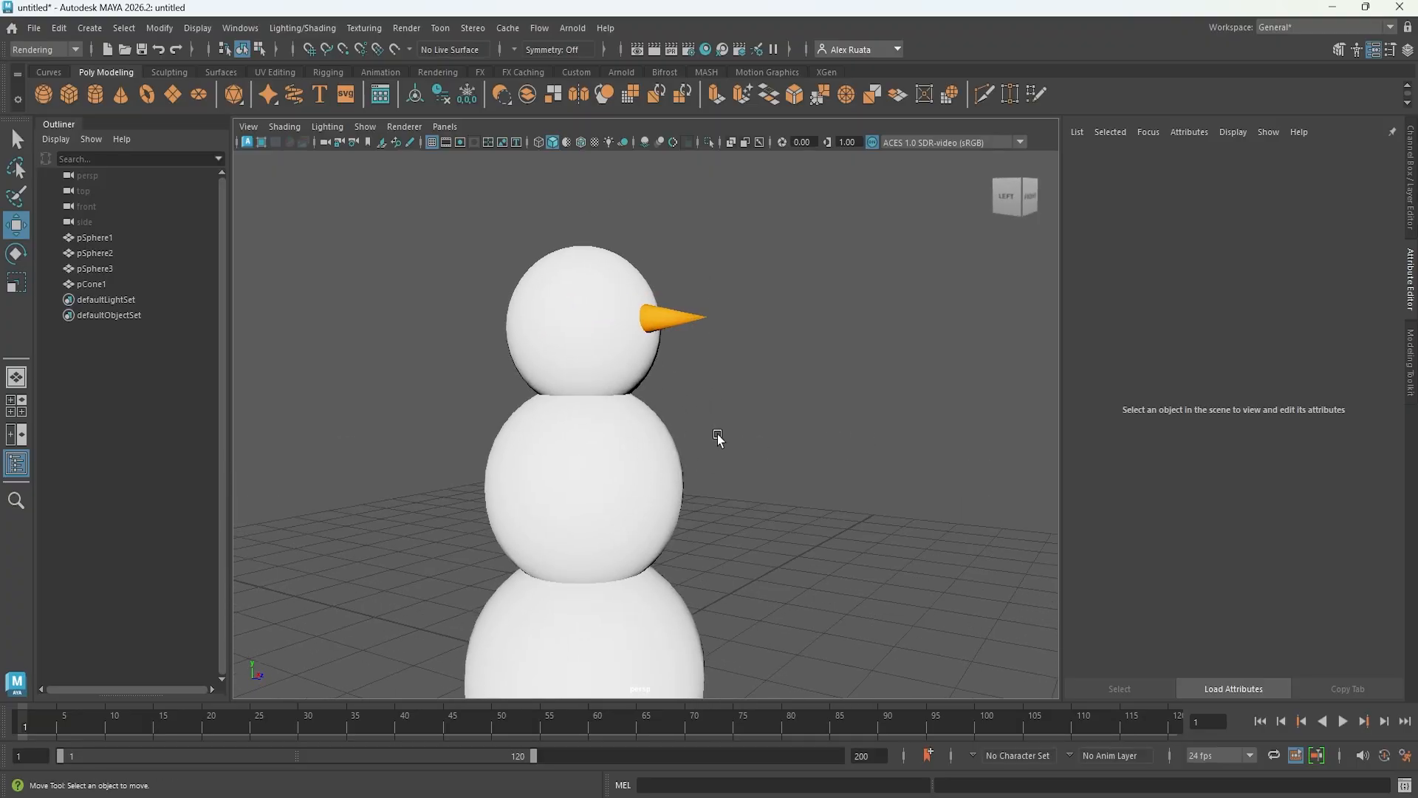
- Add a polygon sphere and move it up and out in front of the head, to about Y 3.99 and Z 2.44
left_click_drag(718, 438, 639, 446, "alt")
left_click_drag(726, 455, 609, 421, "alt")
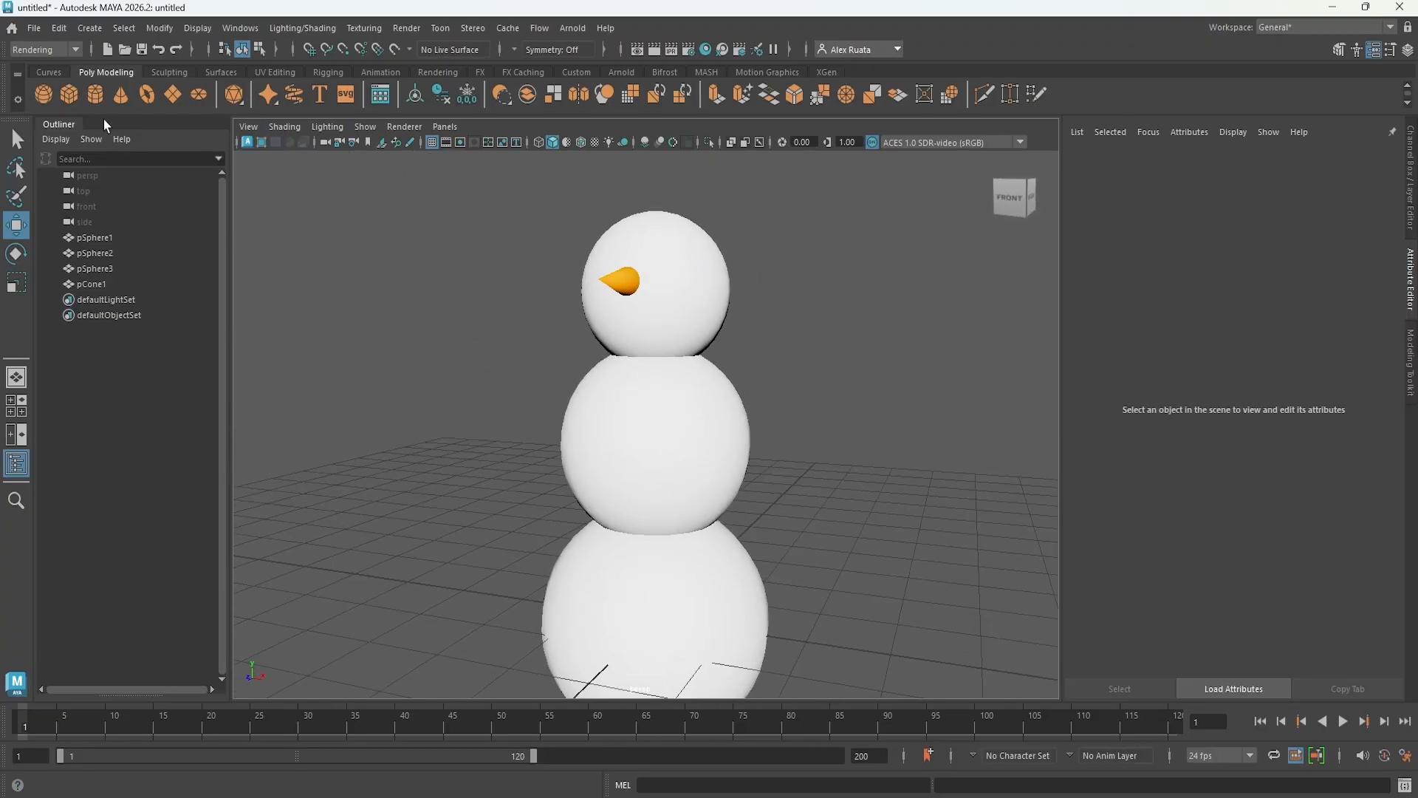
left_click(42, 94)
left_click_drag(490, 385, 677, 207, "alt")
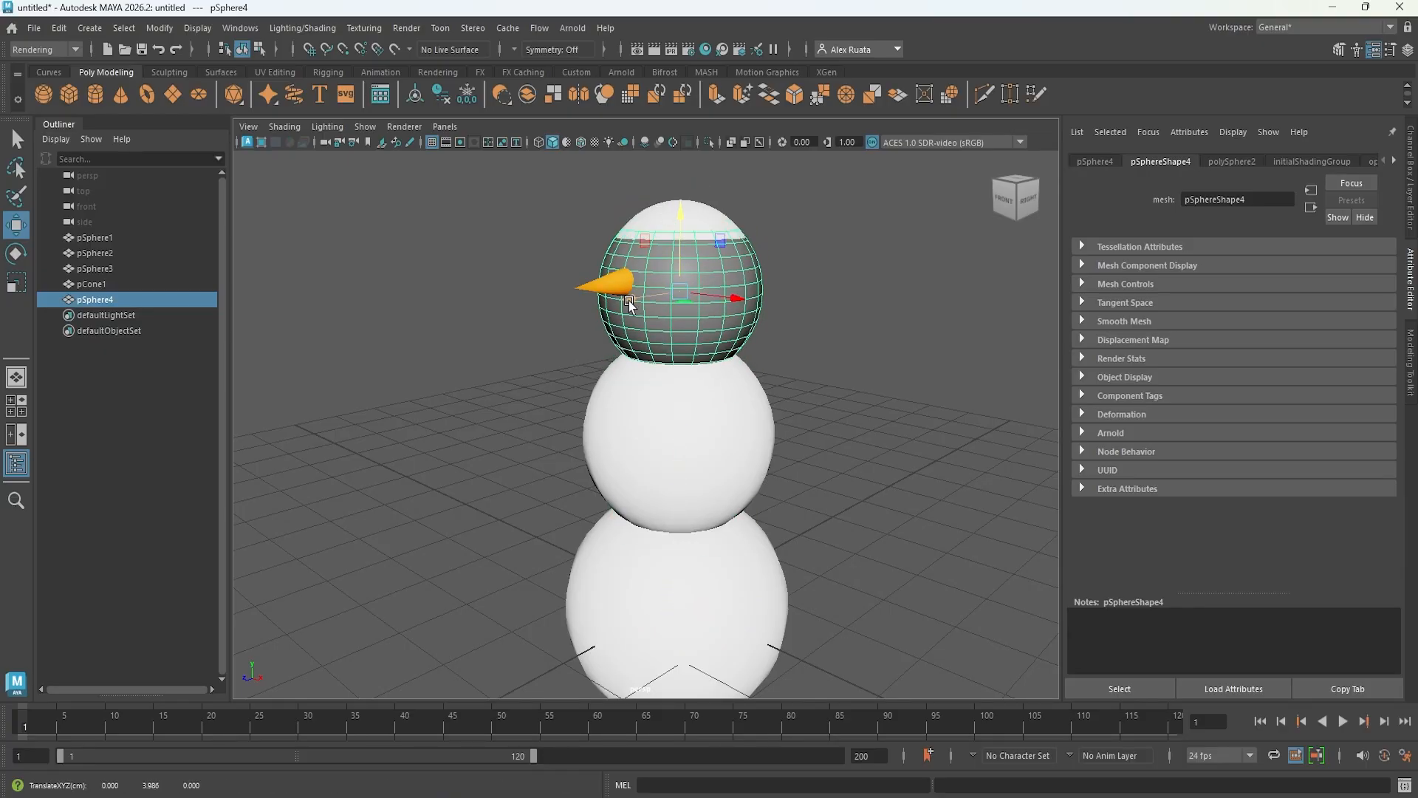
left_click_drag(628, 300, 481, 542)
- Scale the new sphere down to 0.25 on all three axes
key("r")
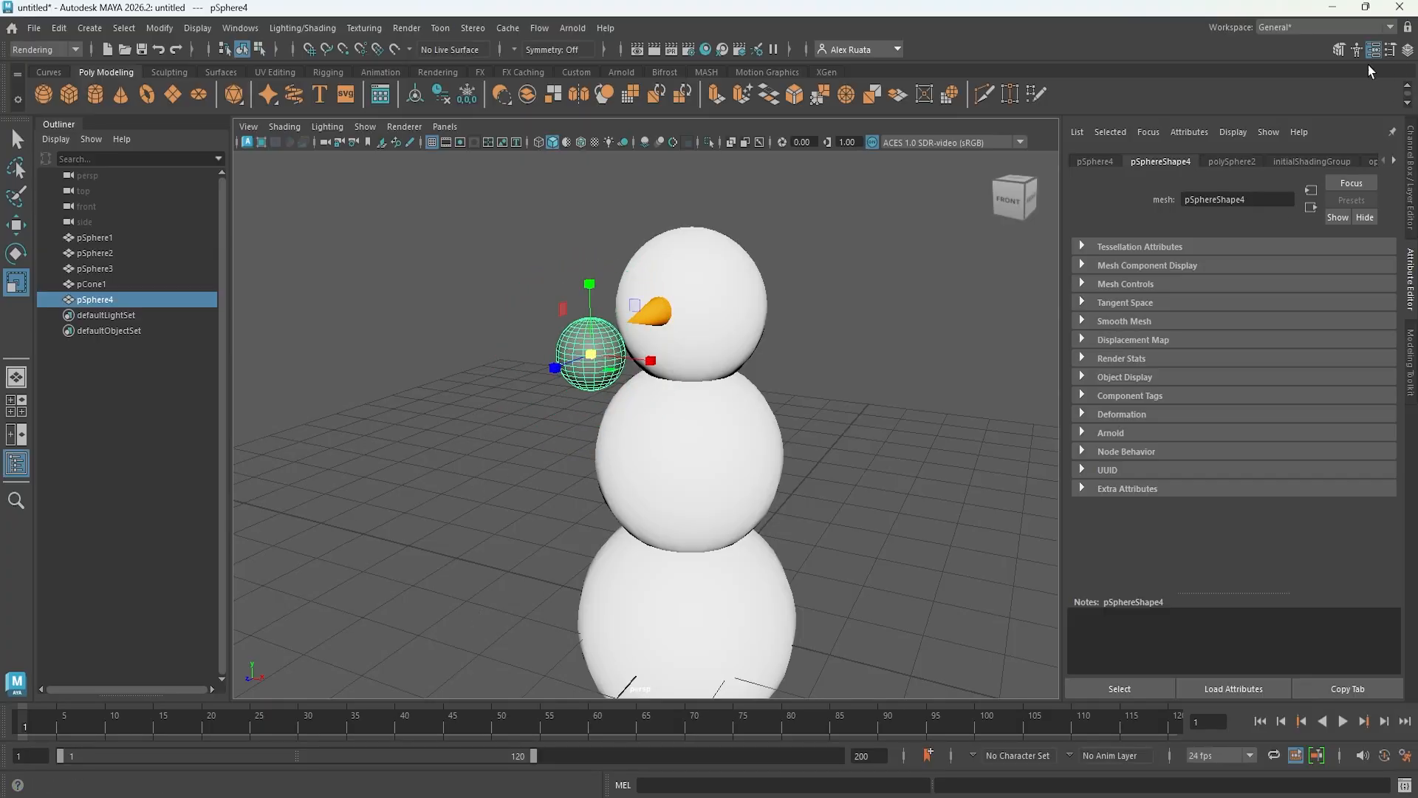
left_click(1373, 48)
left_click_drag(1349, 249, 1381, 268)
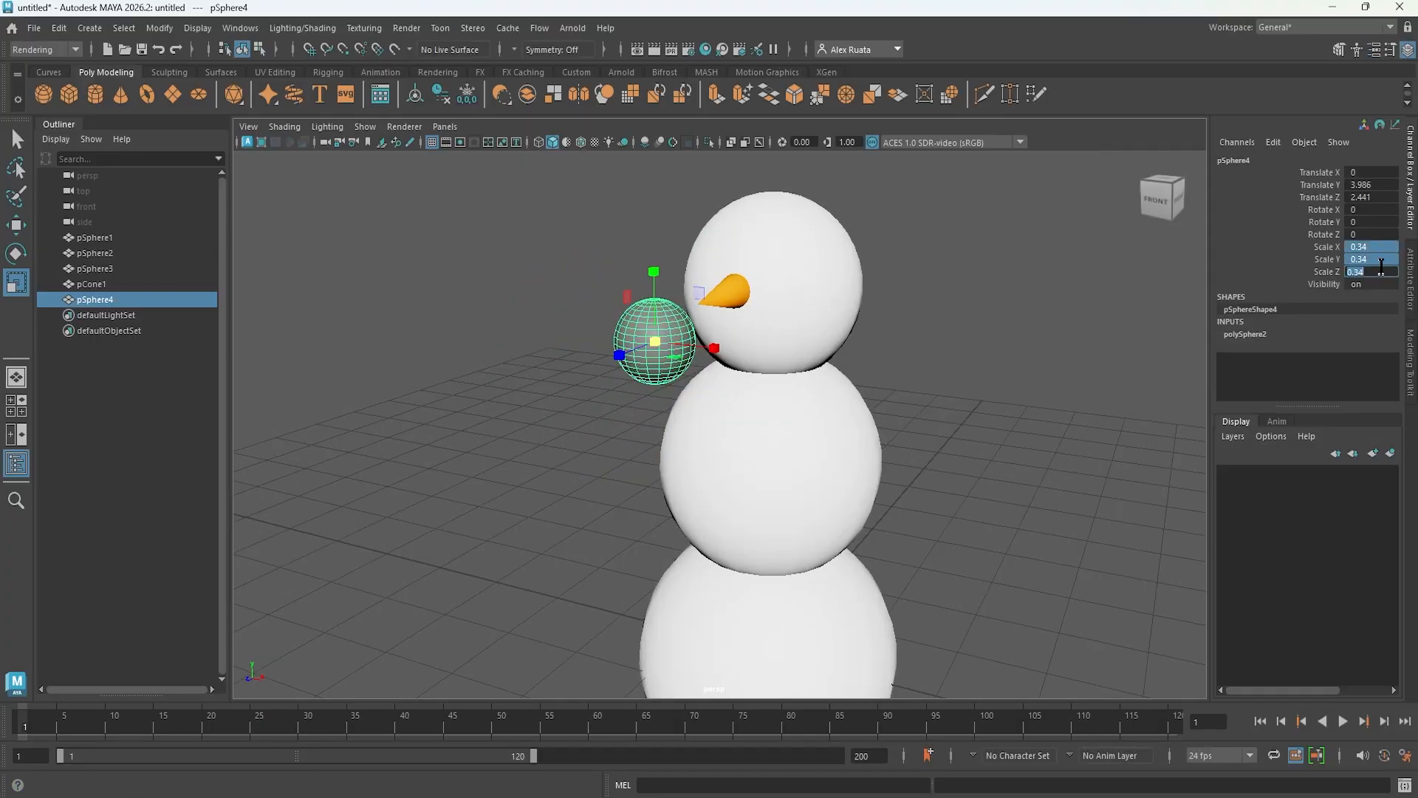
type(".25")
key("Return")
- Shrink the sphere in front of the nose to a scale of 0.085 on X, Y and Z
key("space")
key("space")
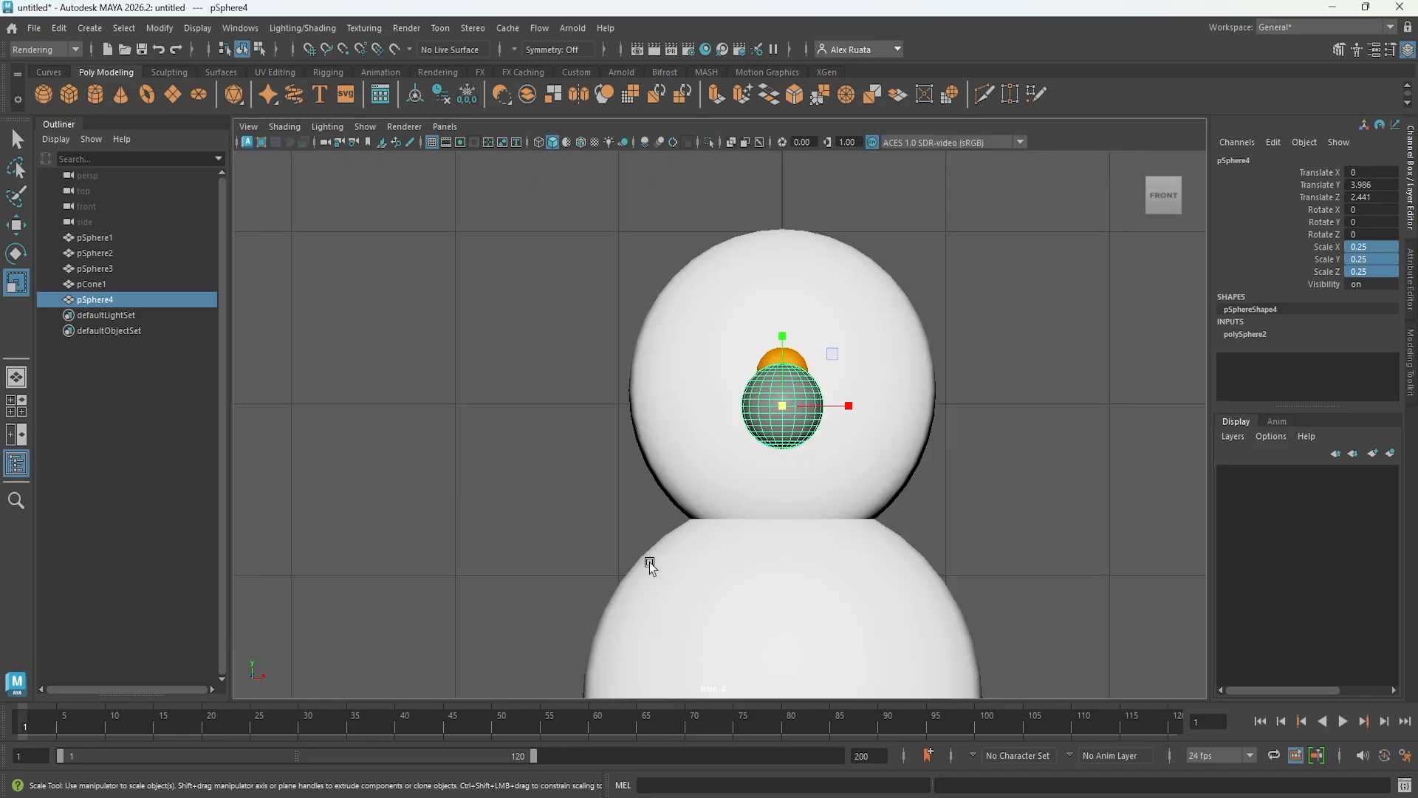
scroll(788, 401, "up", 2)
left_click_drag(828, 402, 811, 415)
double_click(1370, 259)
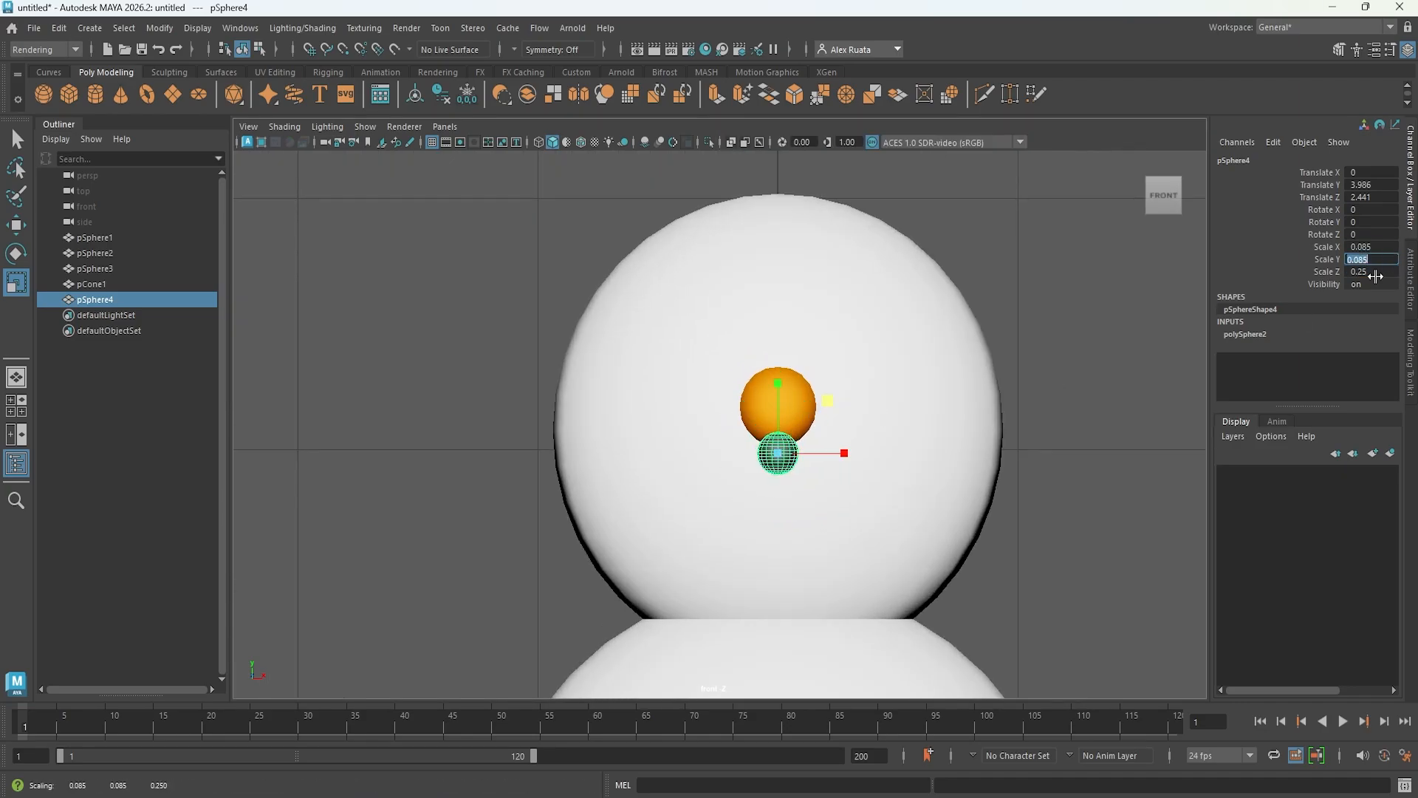
left_click(1378, 267)
type("0.085")
key("Return")
- Move the small sphere up and toward negative X as an eye above the nose, at about X -0.27 and Y 4.41
key("w")
left_click_drag(780, 382, 780, 259)
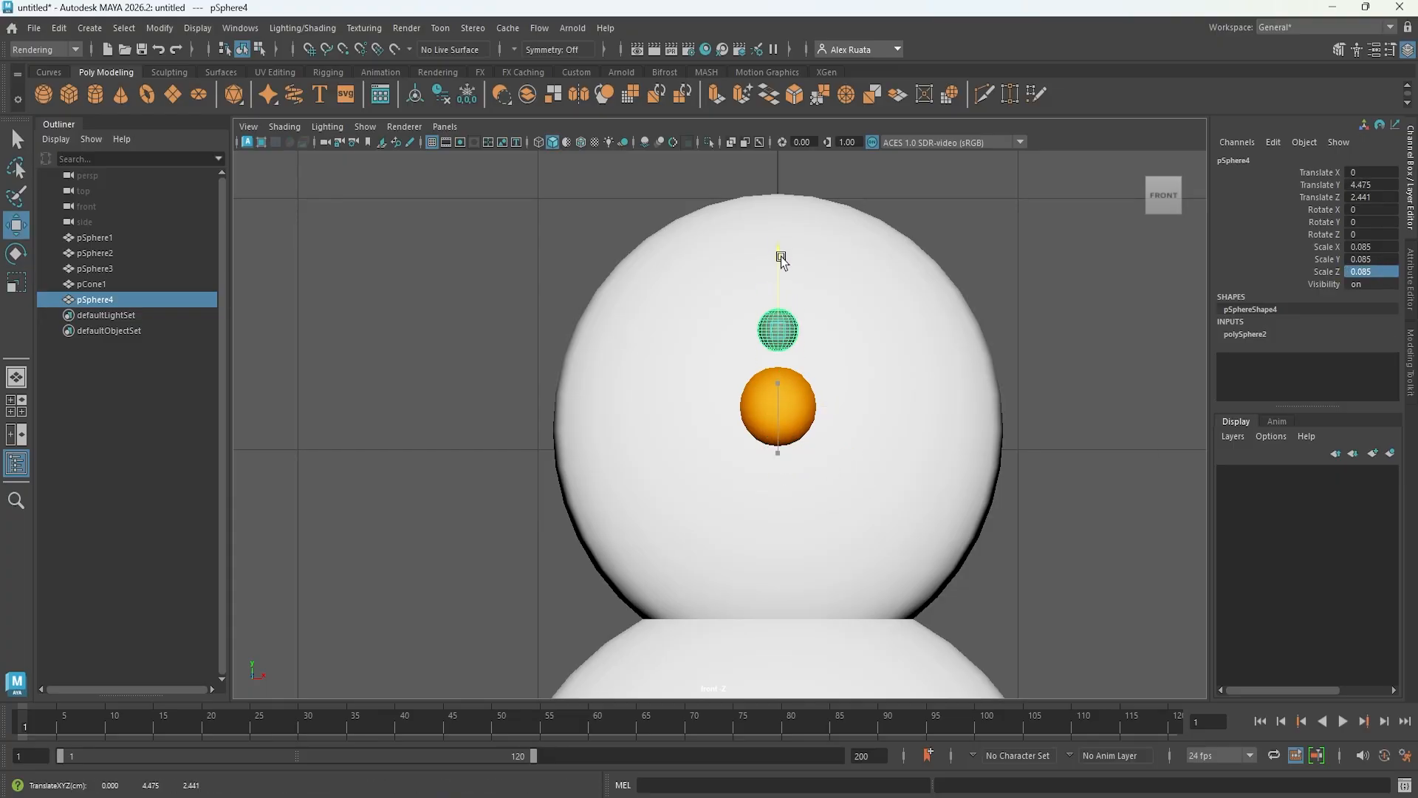
left_click_drag(845, 330, 757, 332)
left_click_drag(695, 265, 696, 280)
left_click_drag(755, 346, 777, 346)
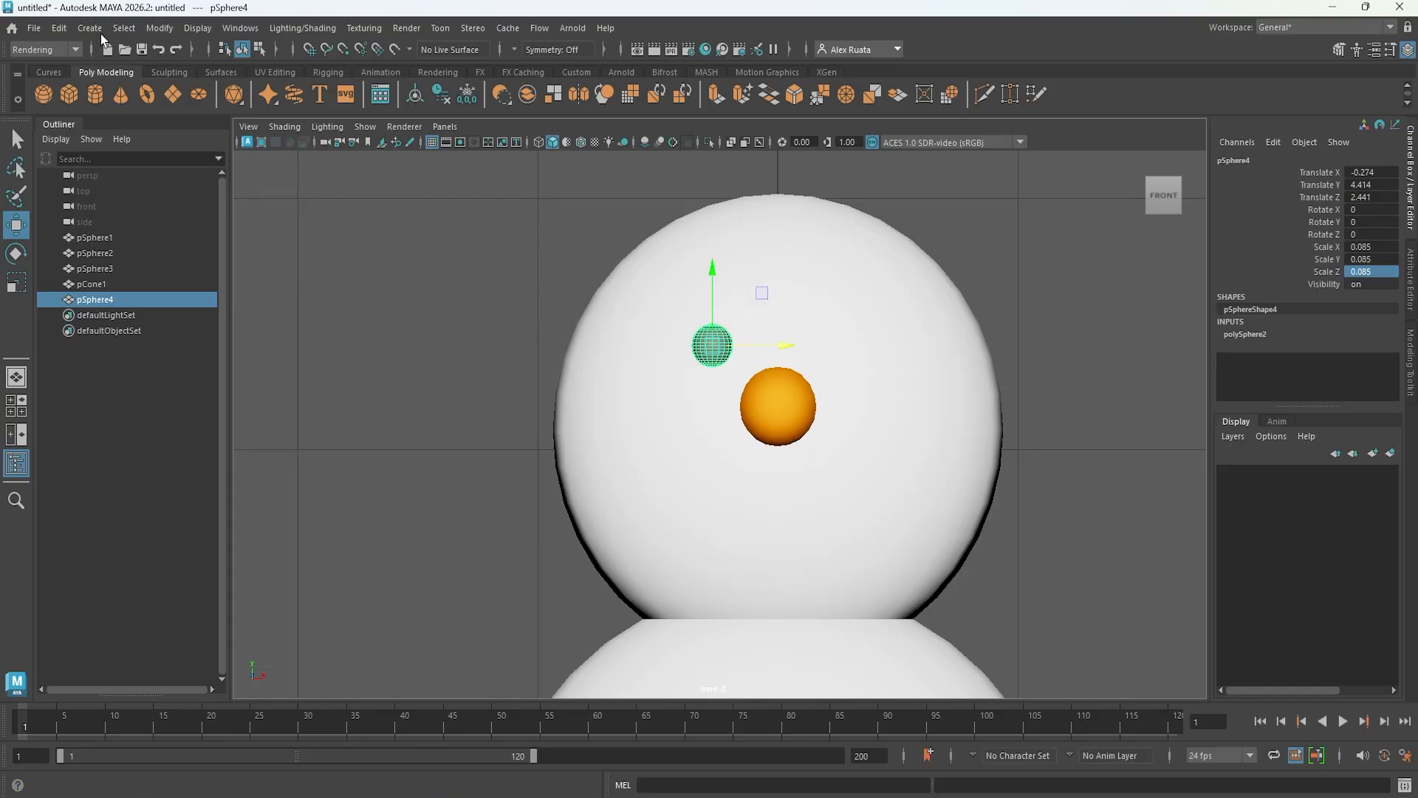
- Duplicate the eye sphere and move the copy across the nose to about X 0.30
left_click(58, 27)
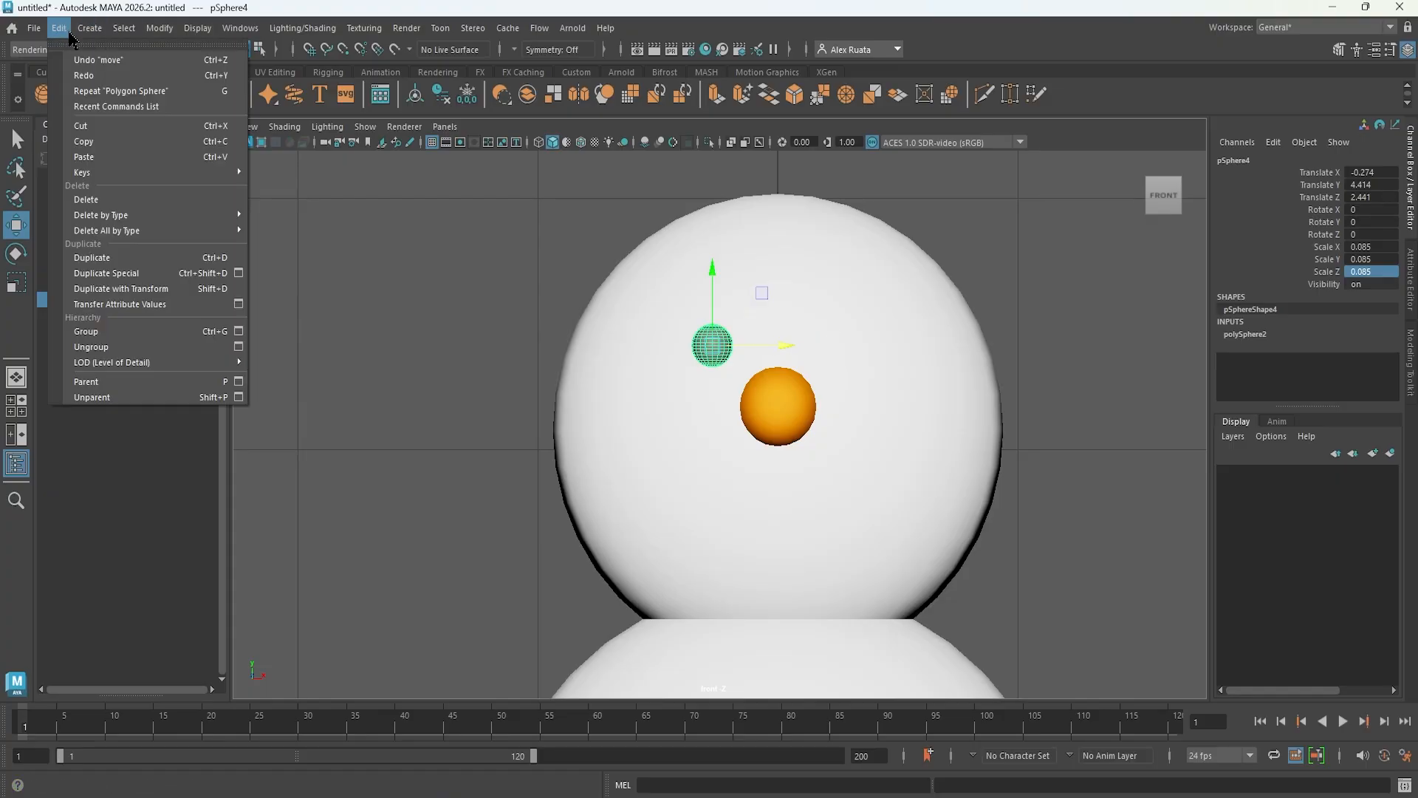
left_click(135, 257)
left_click_drag(785, 345, 916, 333)
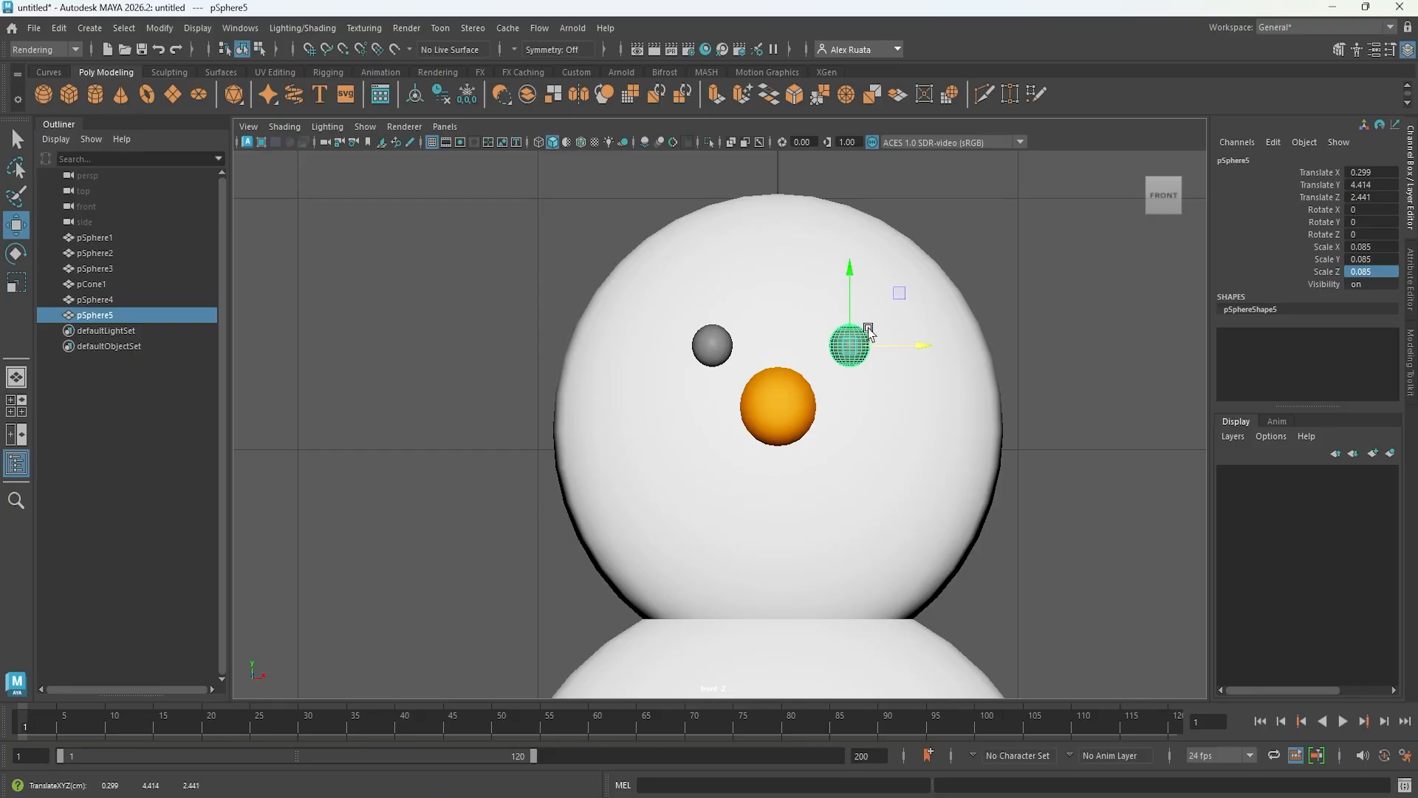
- Select both eye spheres and push them back along Z onto the face, to about Z 0.78
left_click(721, 341, "shift")
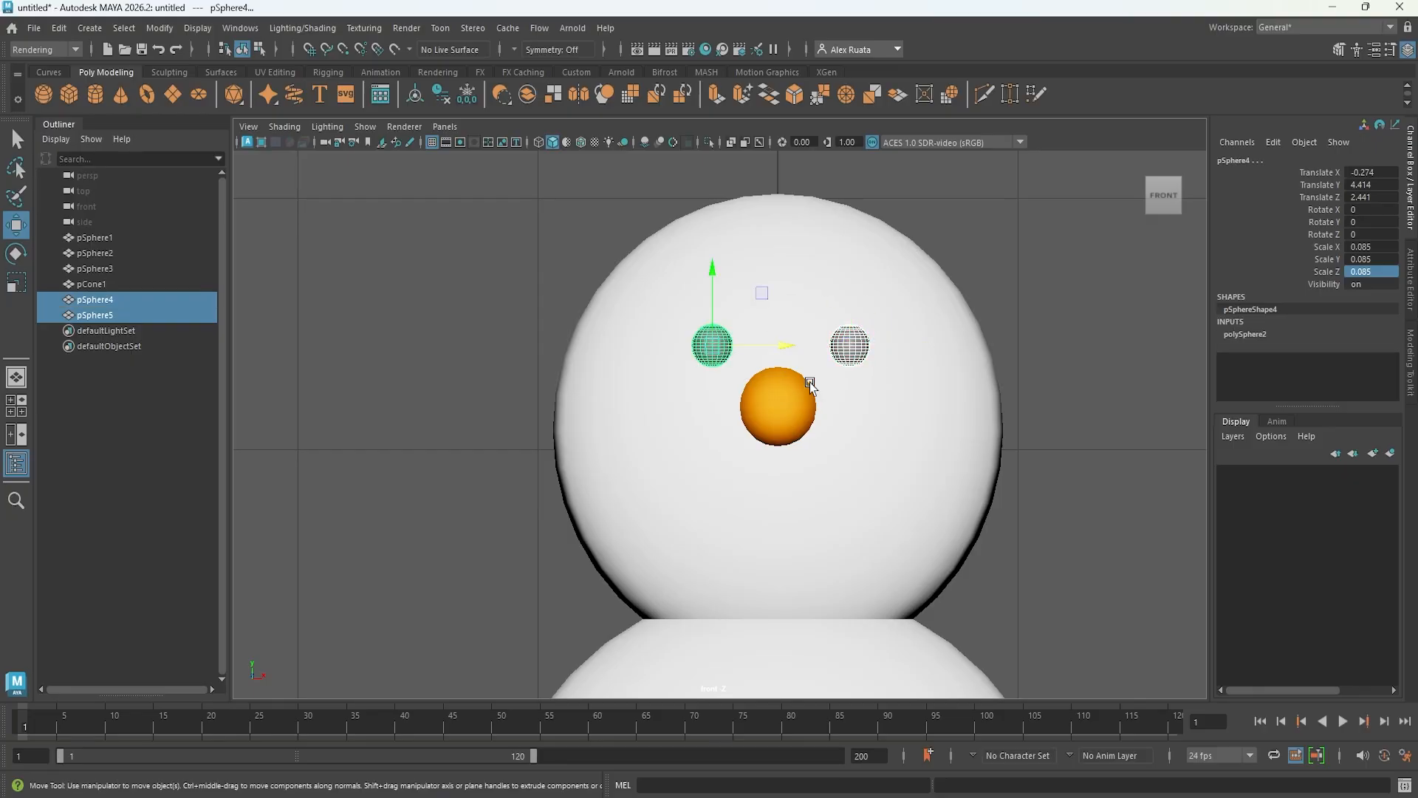
key("space")
key("space")
left_click_drag(845, 317, 694, 403, "alt")
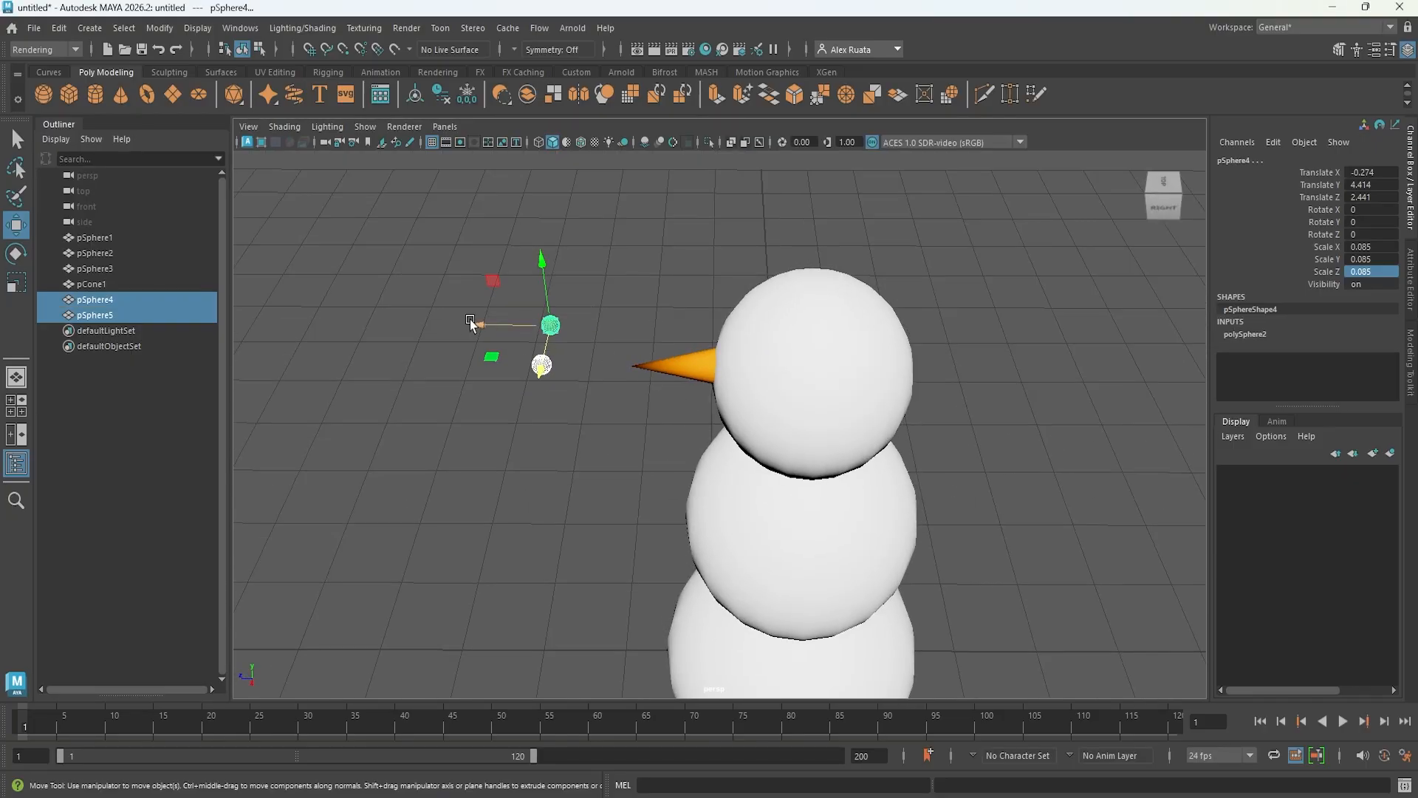
left_click_drag(486, 325, 652, 322)
- Assign a new Lambert material to the eye on the positive X side and set its color to black
left_click(573, 342)
left_click_drag(574, 341, 745, 356, "alt")
right_click_drag(744, 356, 1101, 406, "alt")
middle_click_drag(1101, 405, 1101, 442, "alt")
left_click(814, 342)
right_click_drag(814, 342, 932, 781)
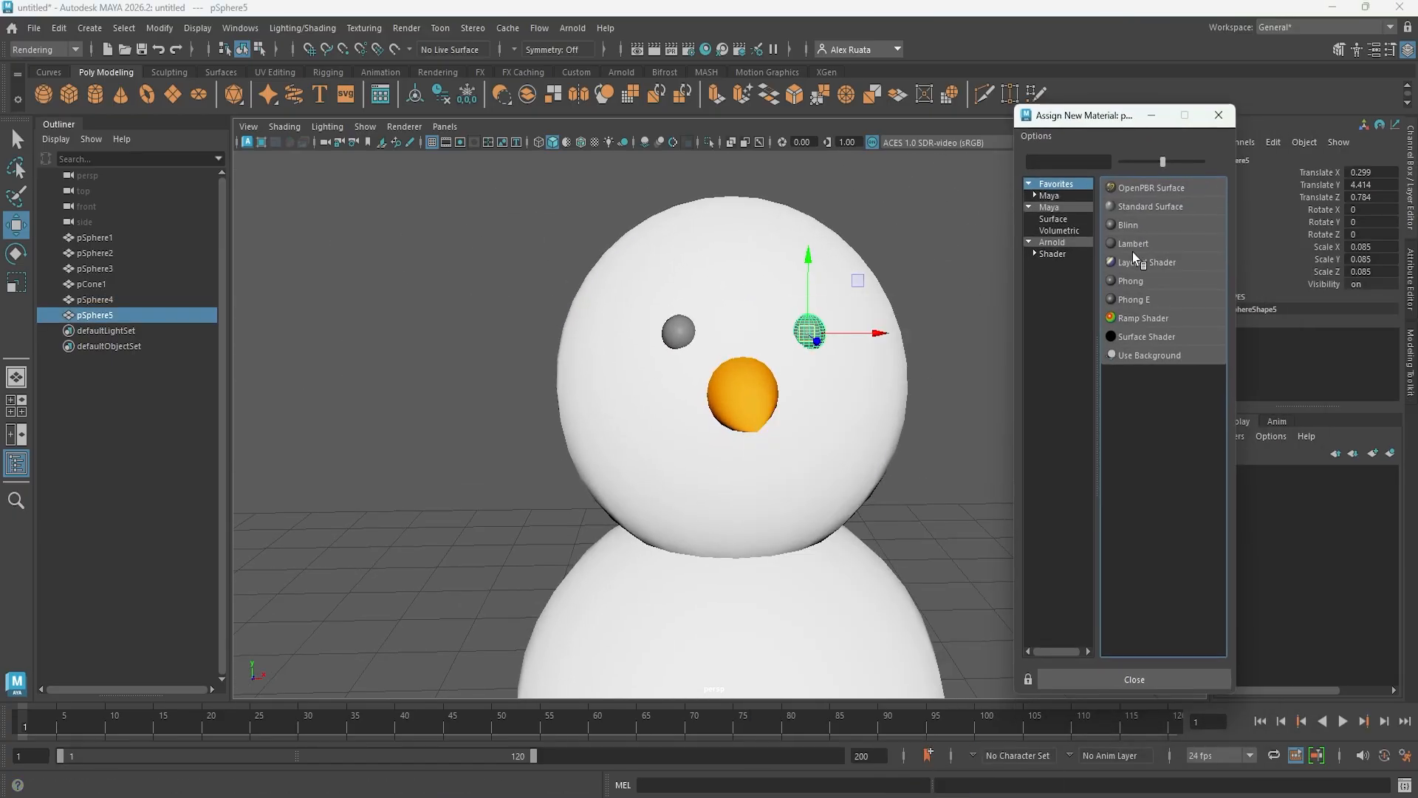
left_click(1132, 251)
left_click_drag(1300, 338, 1196, 336)
- Rename the eye's new Lambert material as Coal_MAT
double_click(1236, 201)
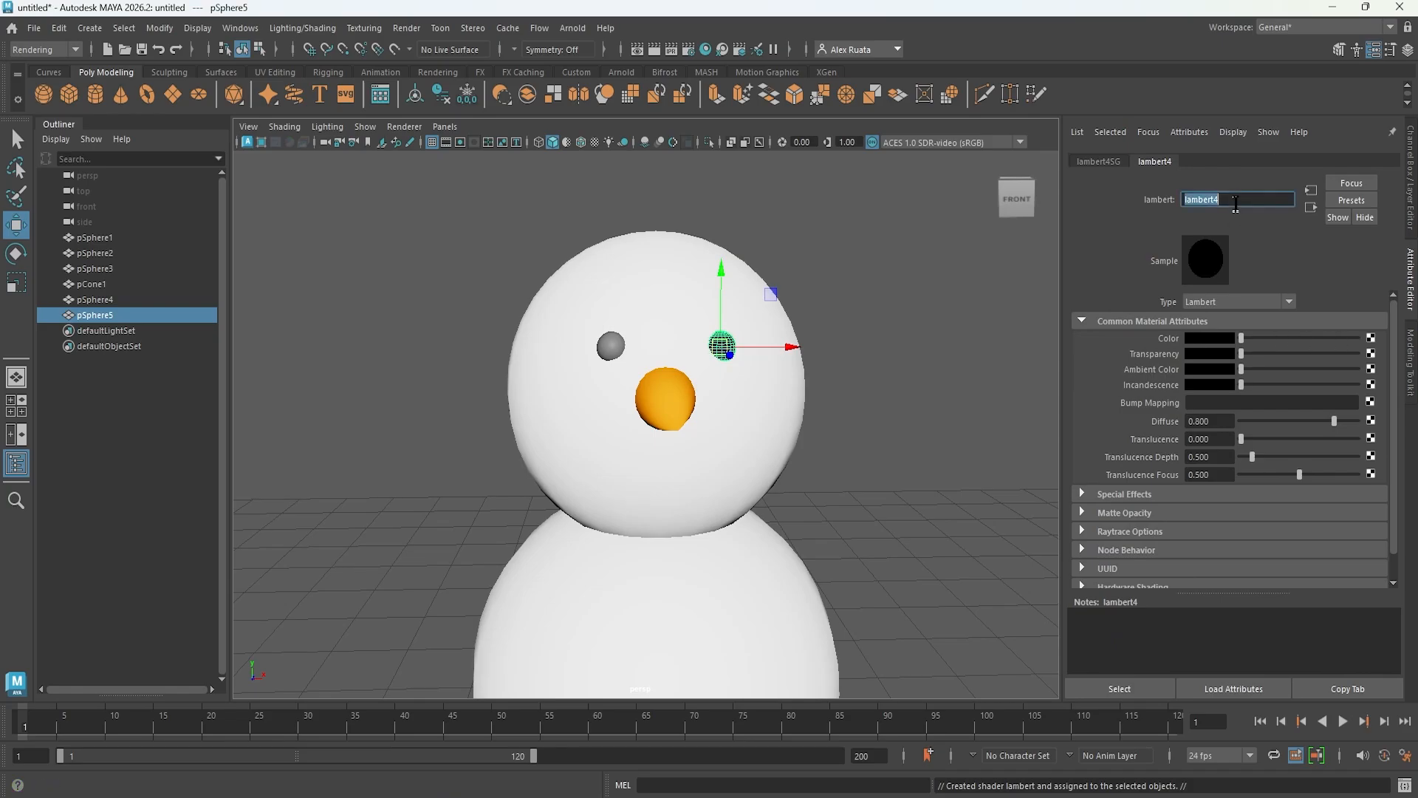
type("Coal_MAT")
key("Return")
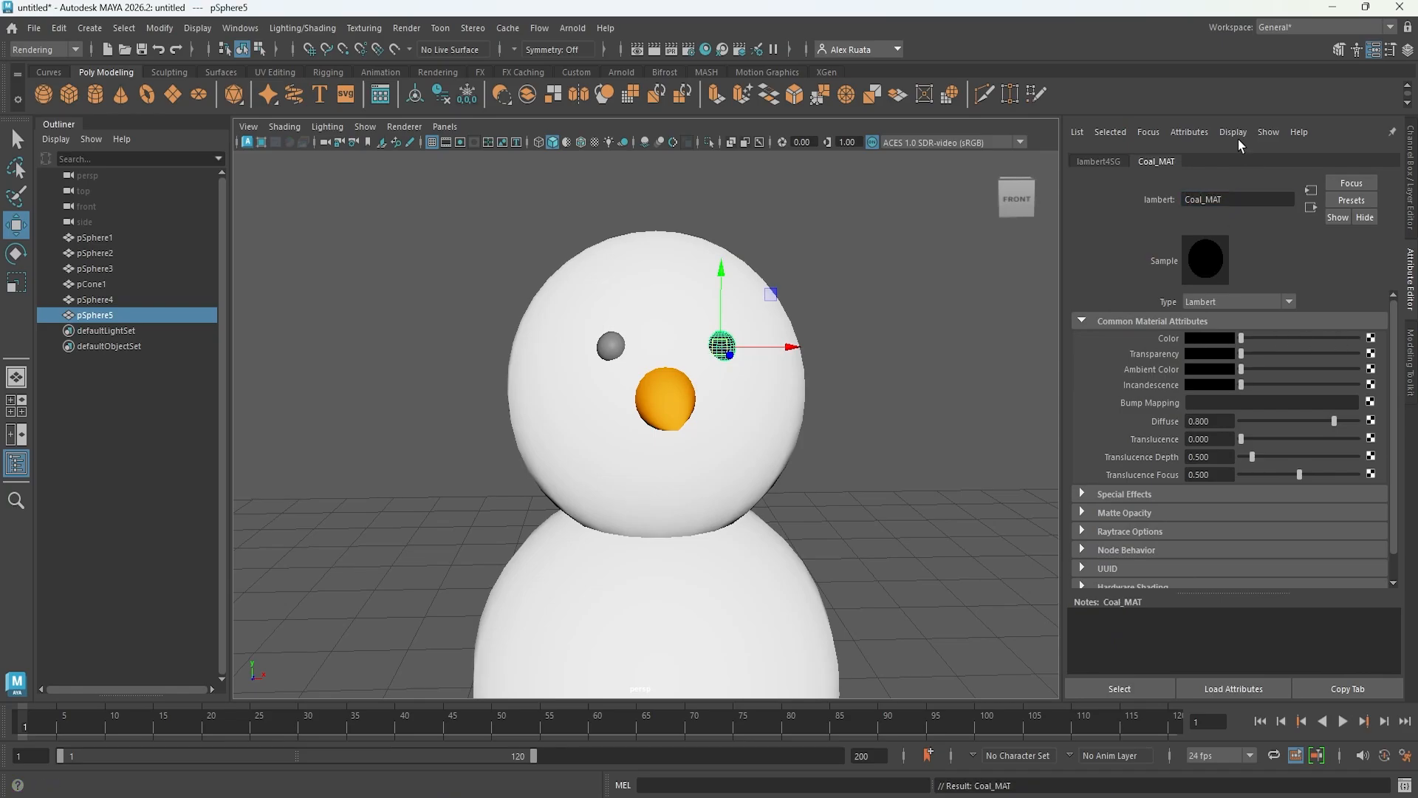
- Assign the existing Coal_MAT material to the other eye and clear the selection
left_click(614, 350)
right_click(614, 350)
mouse_move(645, 769)
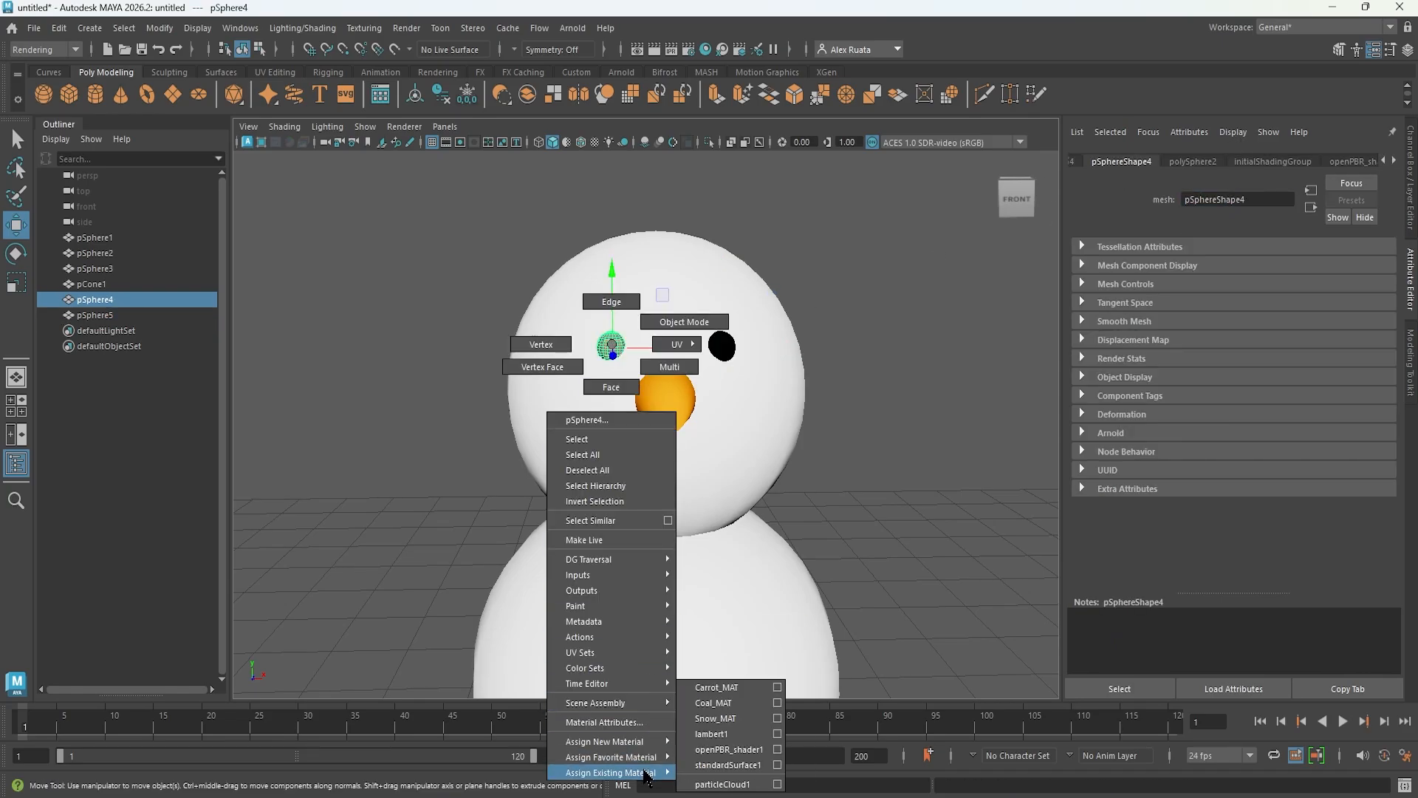
left_click(721, 709)
left_click(884, 519)
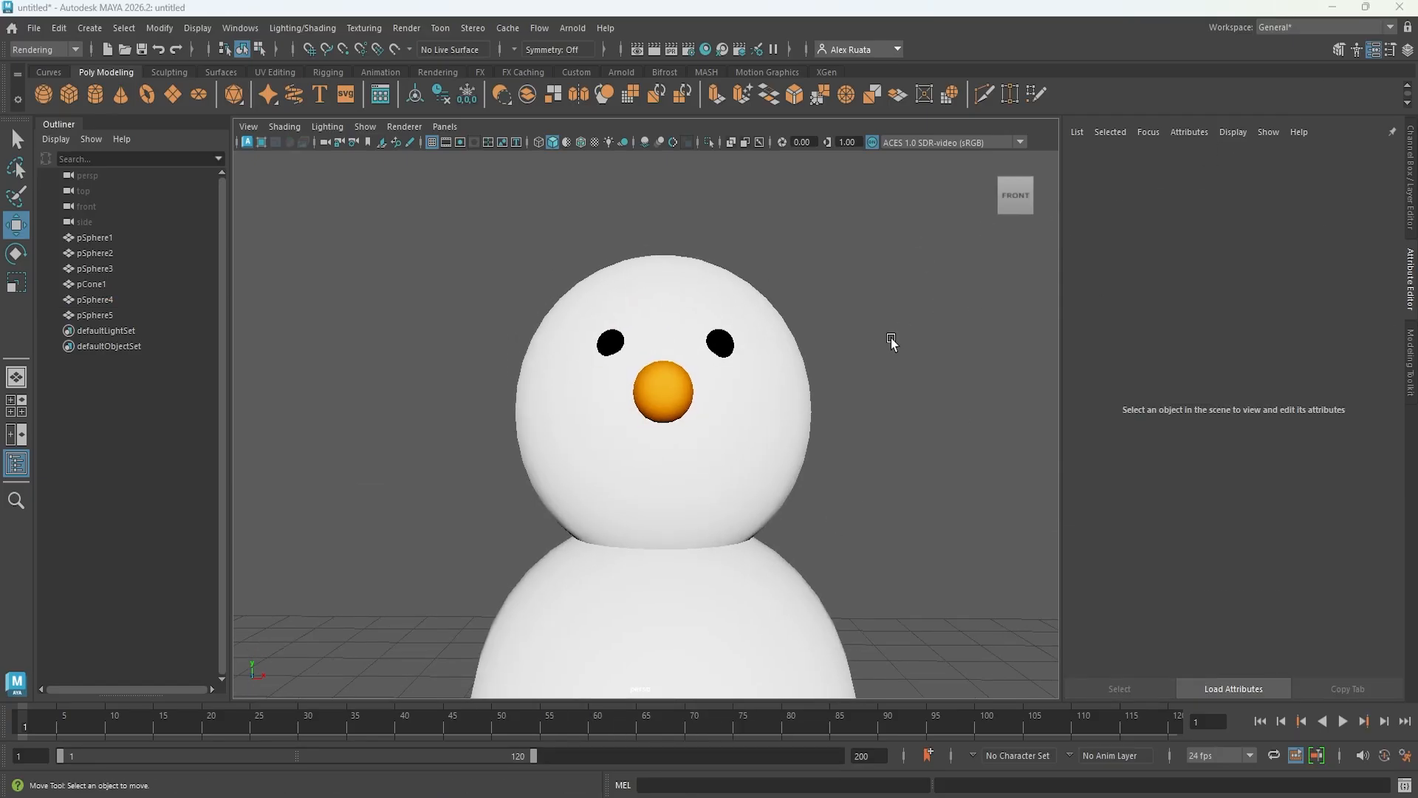
- Duplicate the positive X eye and move the copy below the nose, to about X 0.02 and Y 3.76
key("space")
key("space")
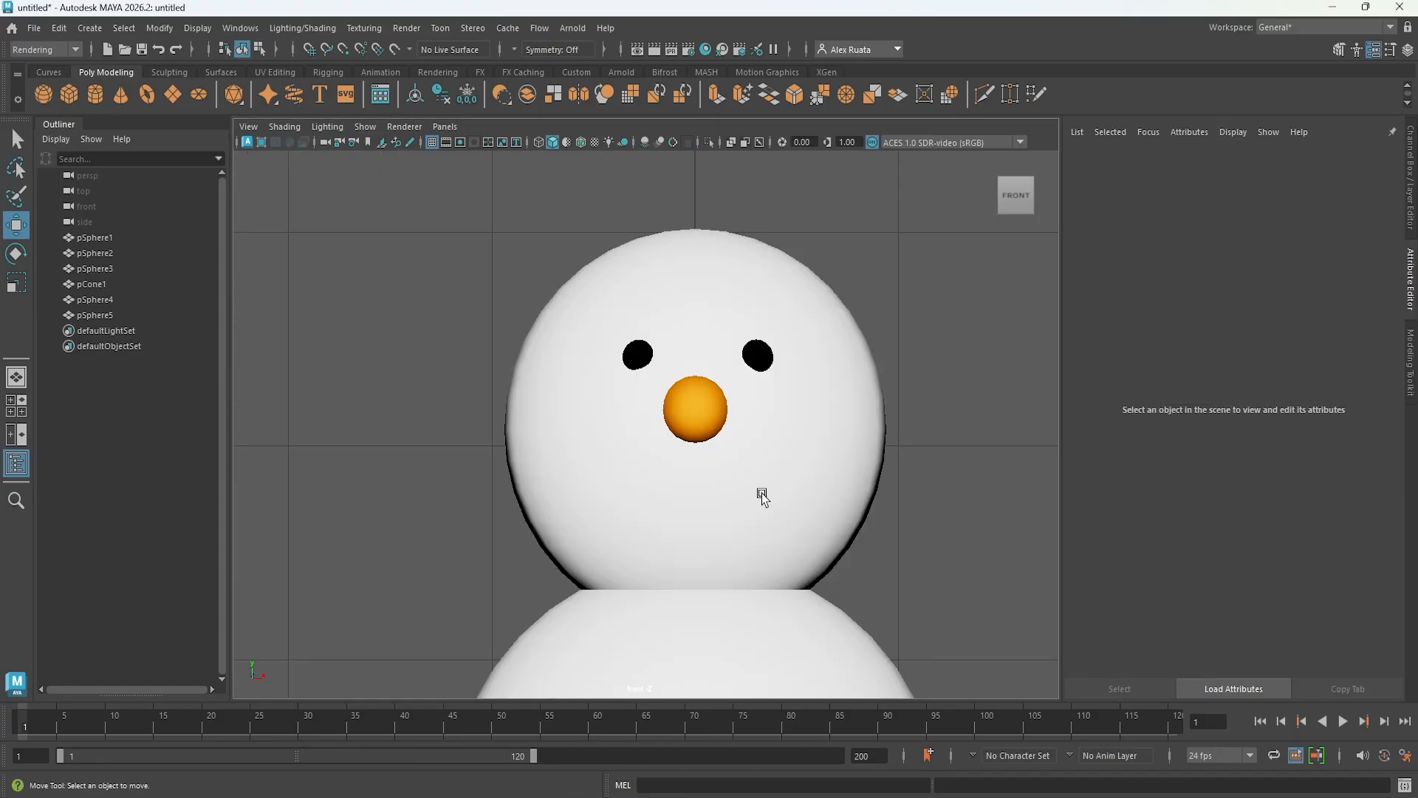
scroll(761, 493, "down", 3)
scroll(754, 499, "up", 3)
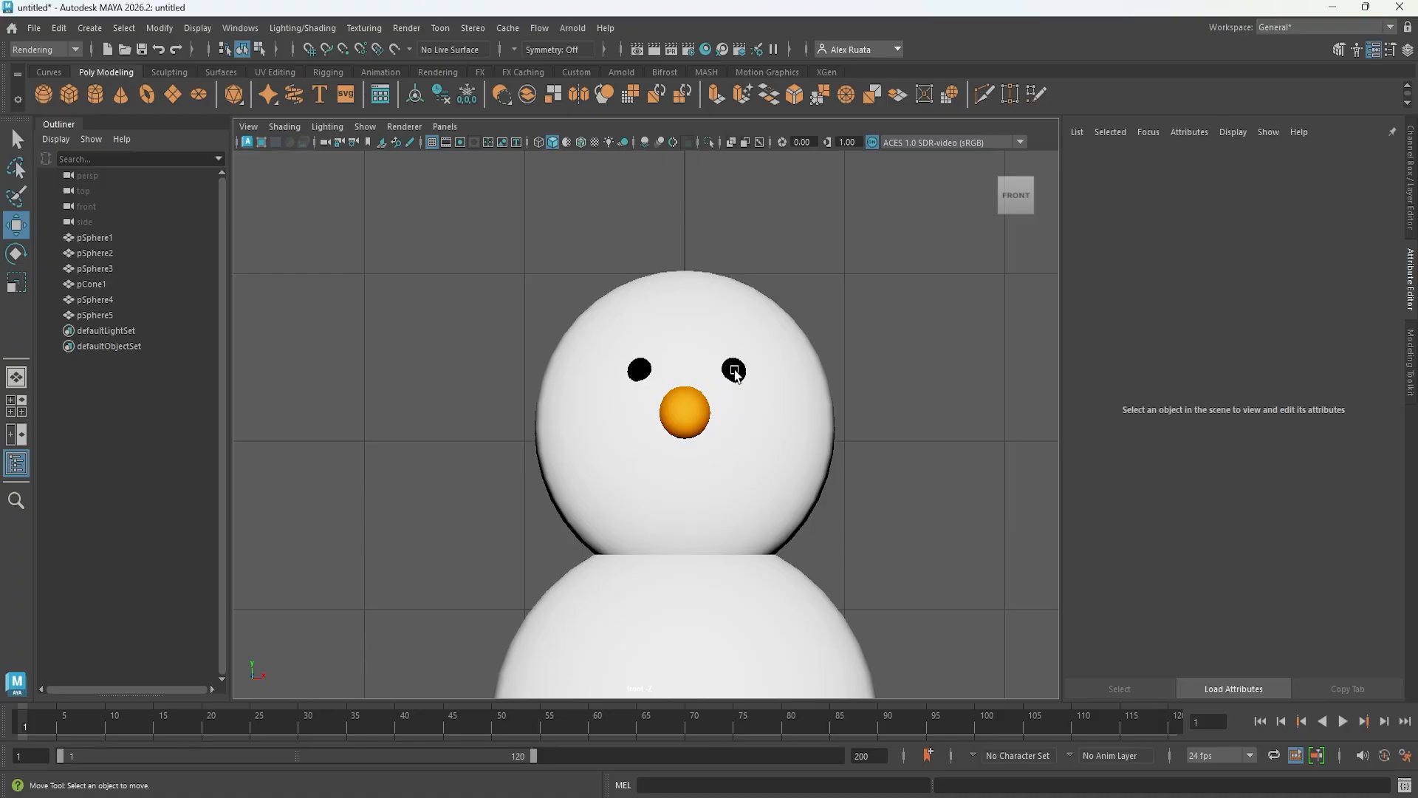
left_click(733, 371)
key("ctrl+d")
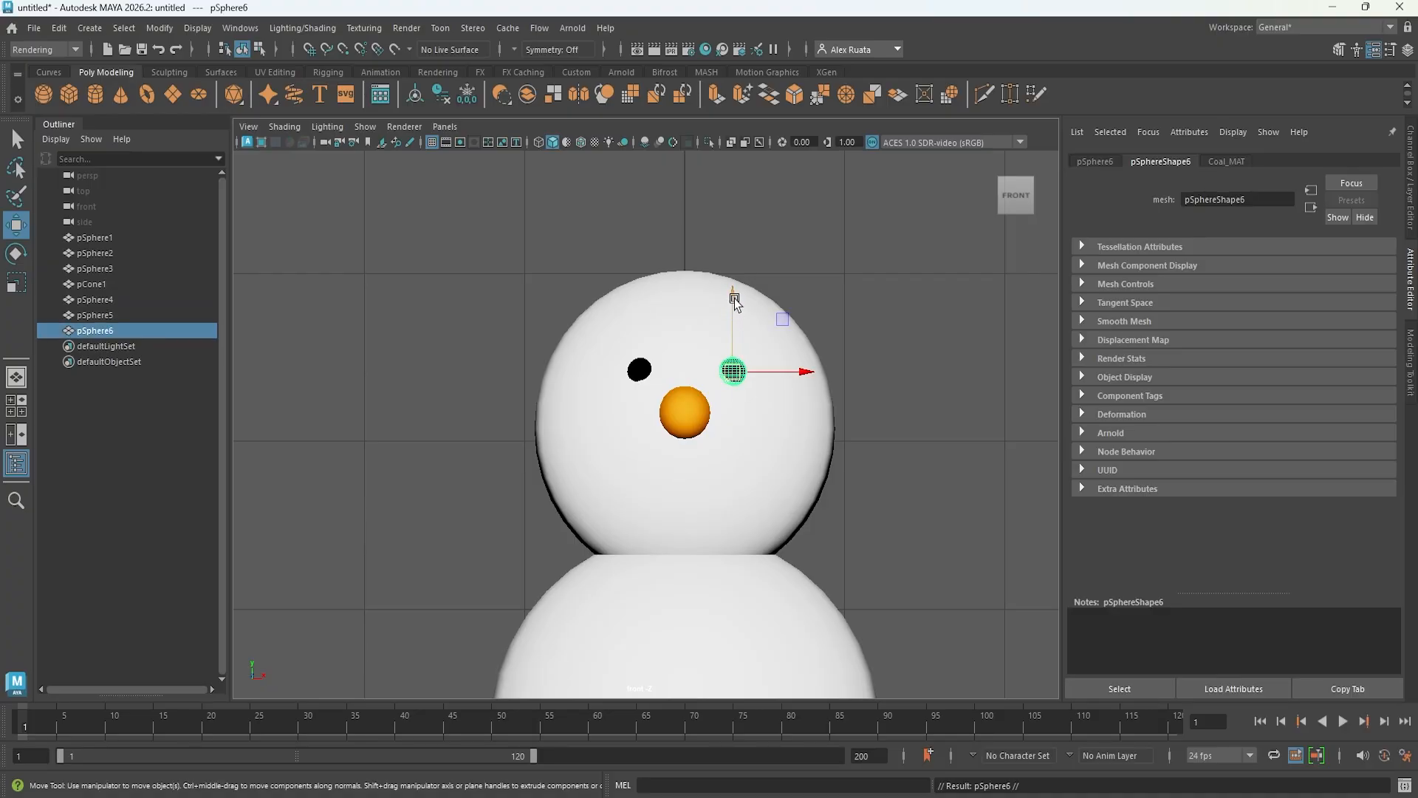
left_click_drag(734, 301, 740, 422)
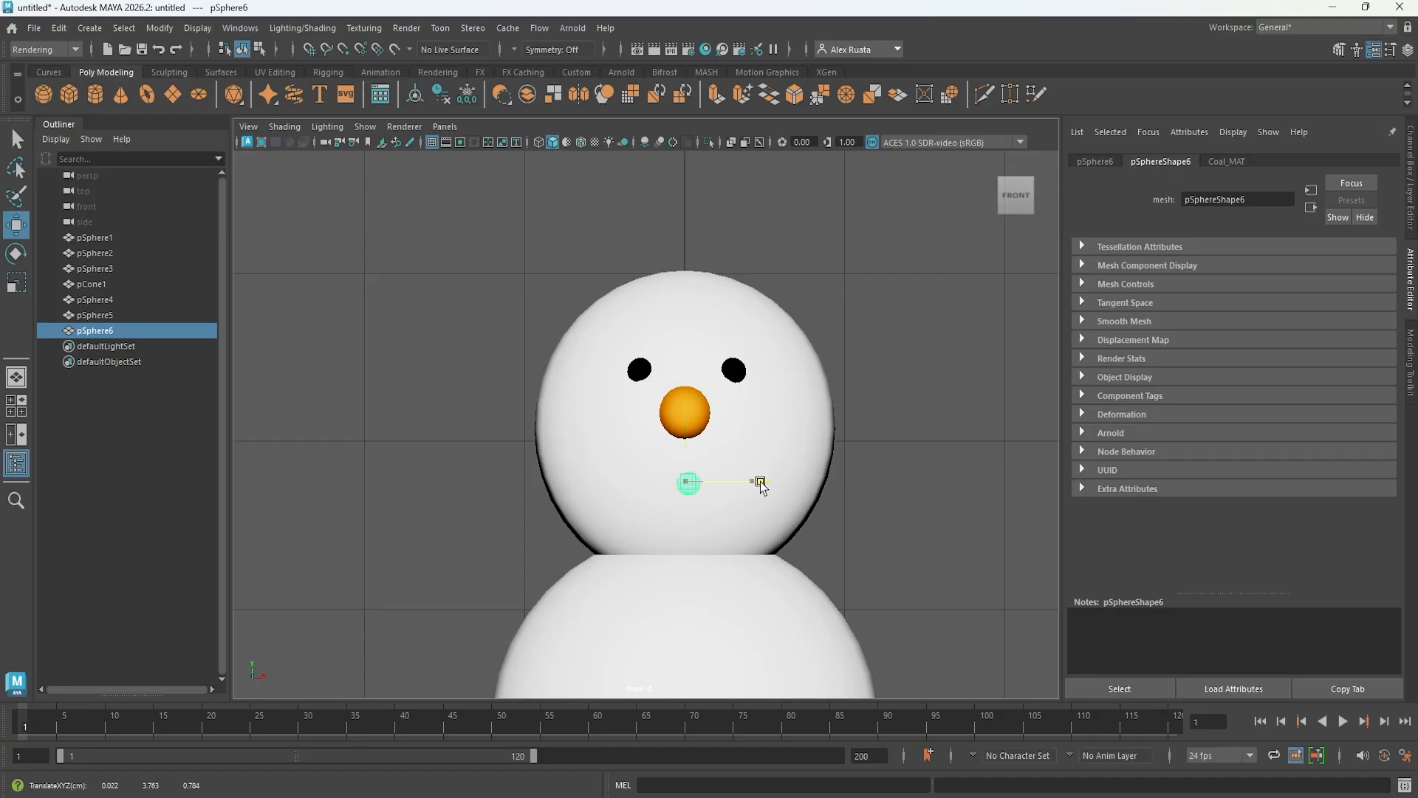
- Bring the mouth coal forward onto the head's surface at about Z 0.87 and scale it smaller than the eyes
key("space")
scroll(931, 485, "up", 10)
middle_click_drag(931, 485, 788, 554, "alt")
left_click_drag(786, 531, 745, 529)
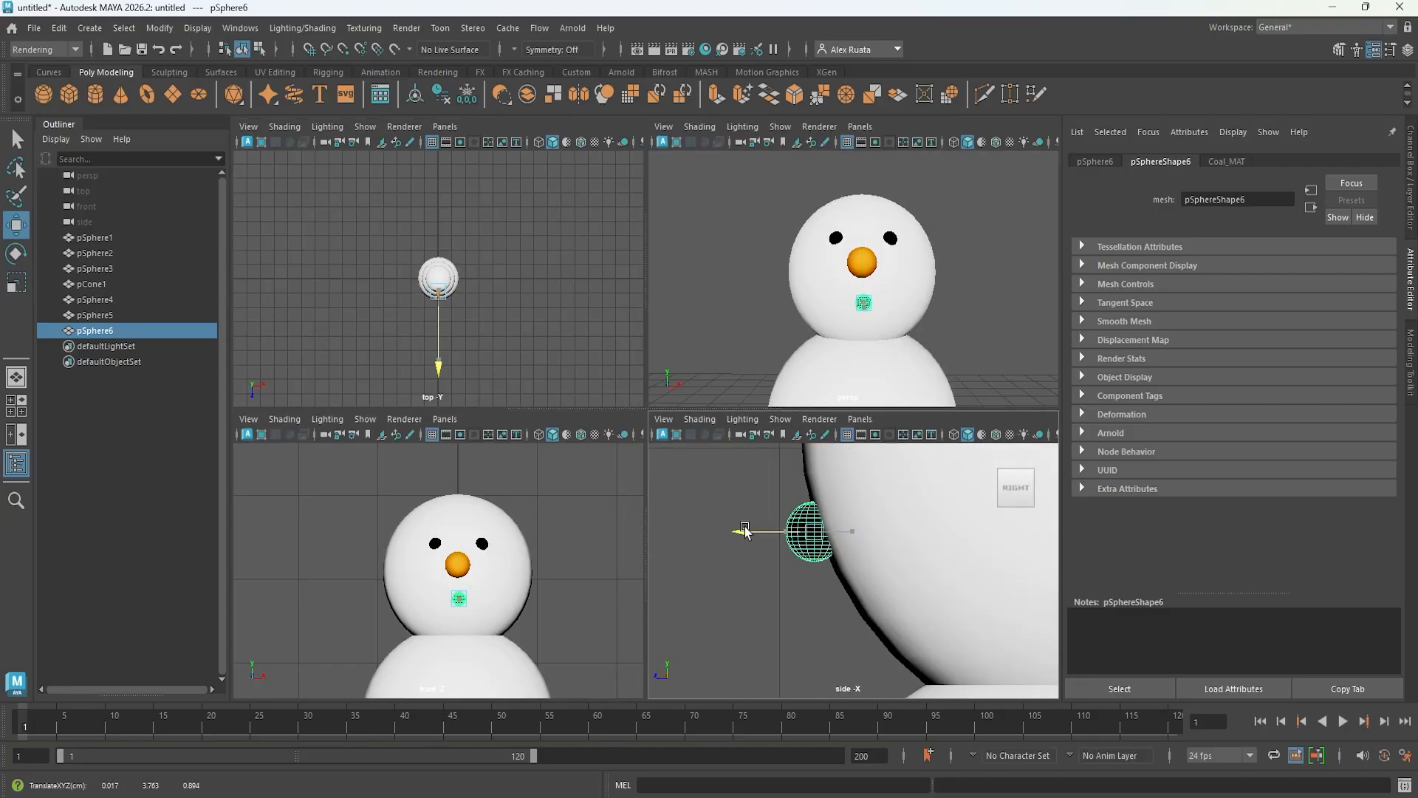
key("space")
scroll(733, 450, "up", 4)
key("r")
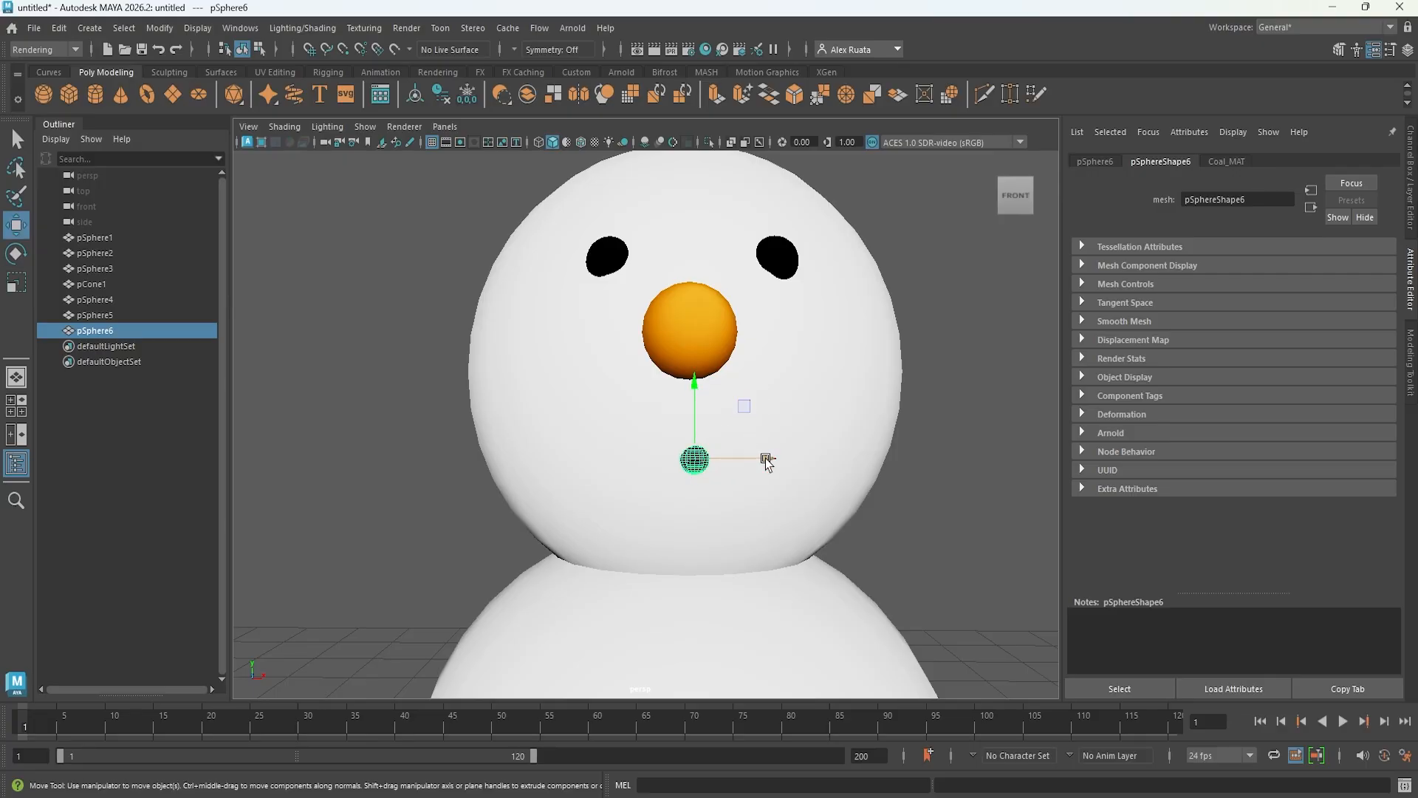
- Duplicate the mouth coal along X on both sides to form a horizontal row of seven coals below the nose
left_click_drag(768, 458, 810, 459, "shift")
key("space")
key("space")
right_click_drag(586, 579, 806, 535, "alt")
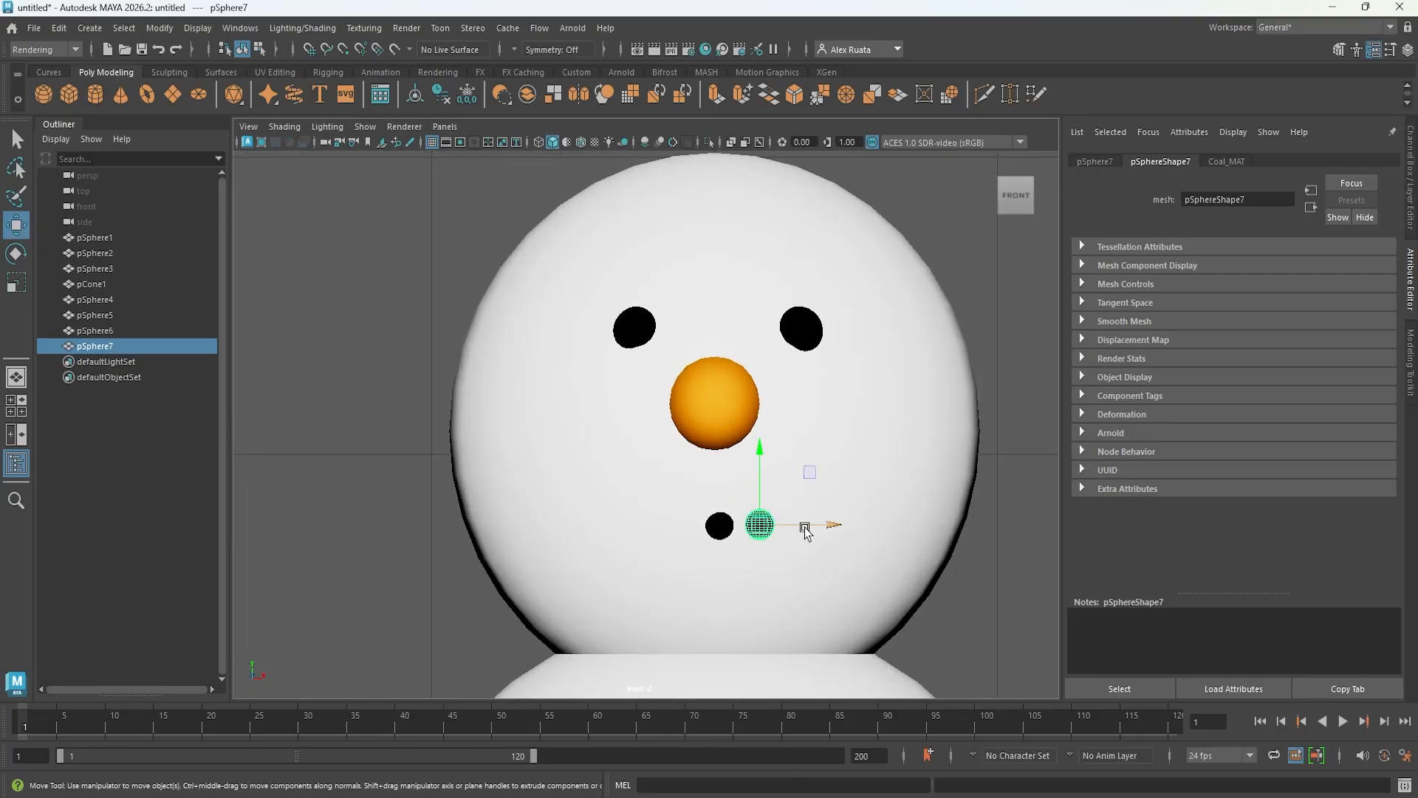
middle_click_drag(806, 535, 794, 481, "alt")
left_click_drag(795, 481, 687, 488, "shift")
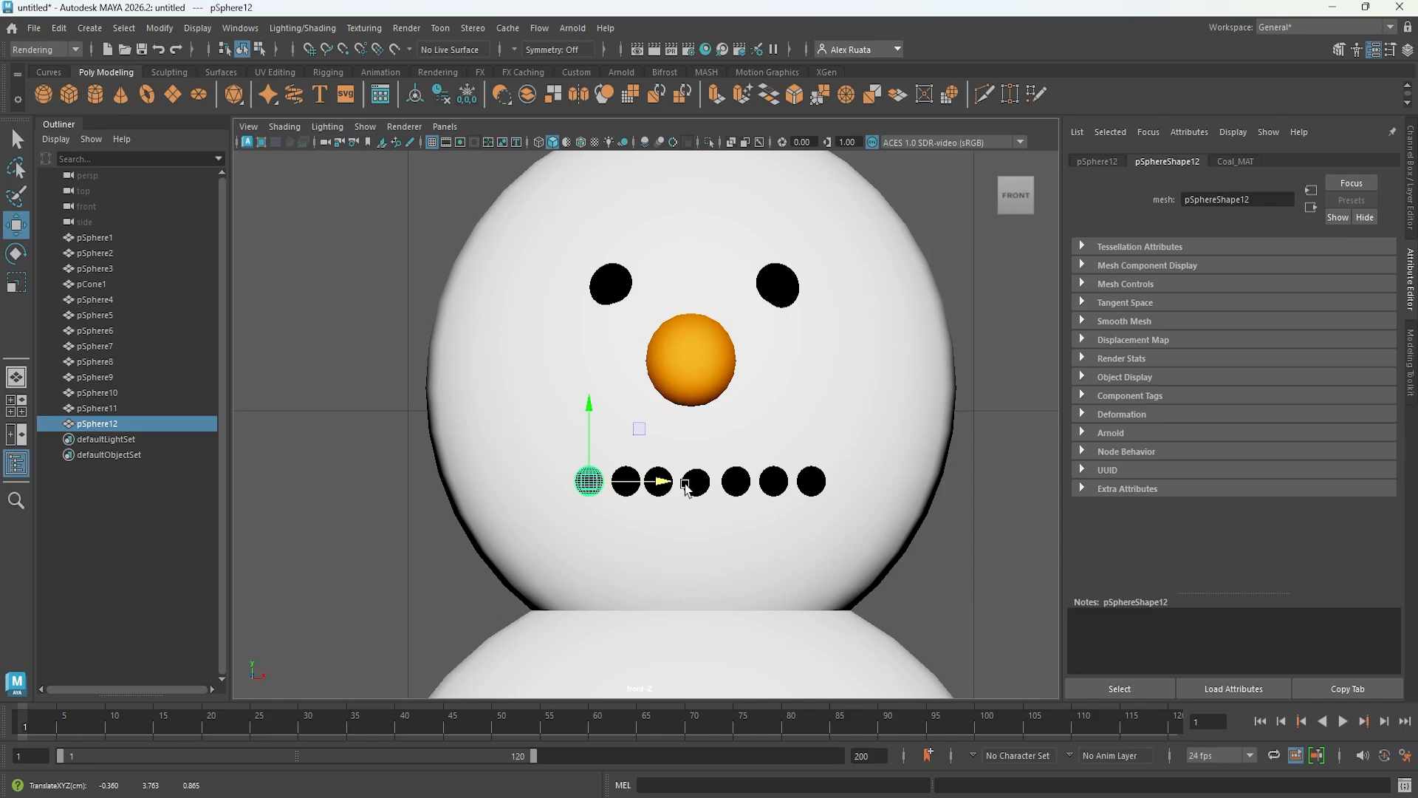
- Raise the three mouth coals on the negative X side progressively higher toward the end to curve that half into a smile
key("space")
key("space")
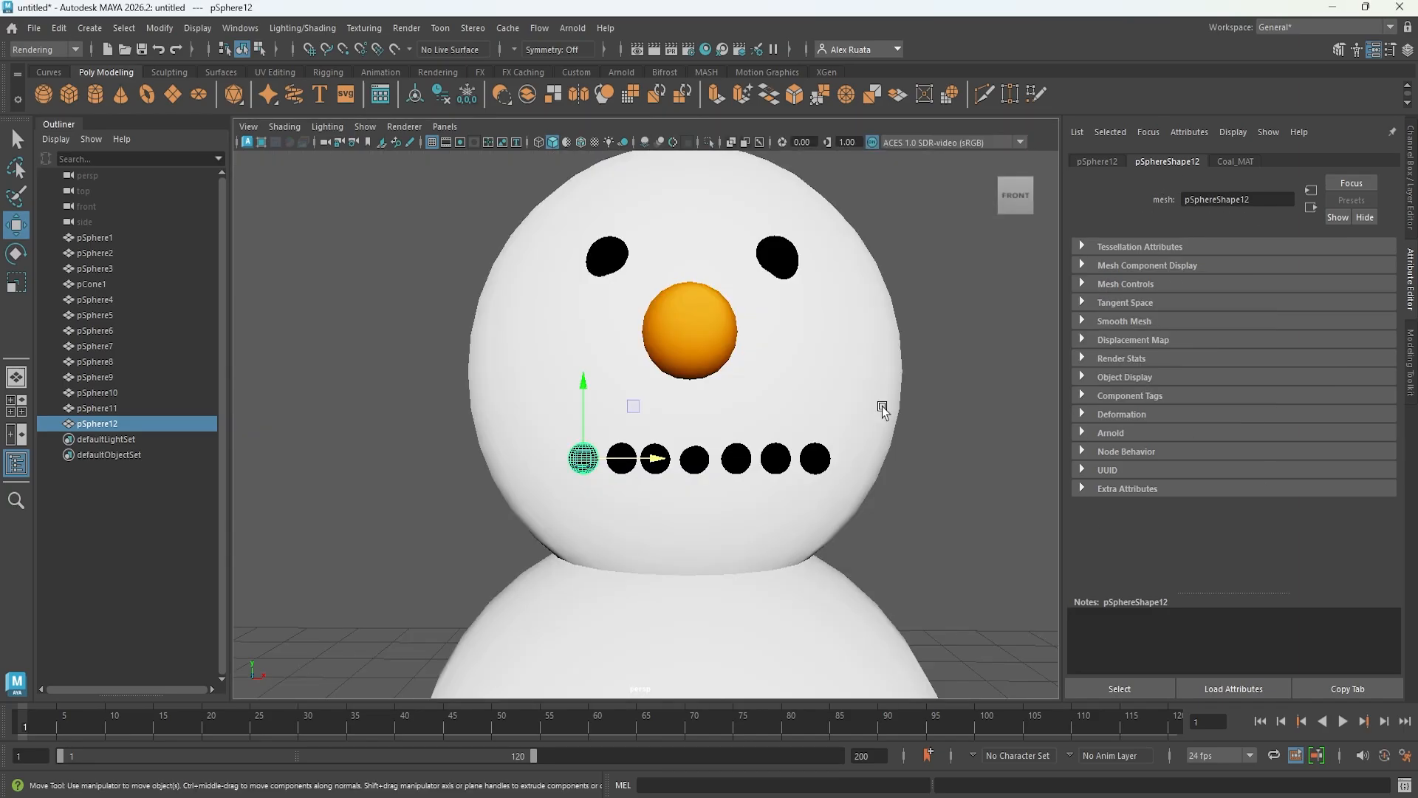
scroll(822, 427, "up", 2)
mouse_move(715, 405)
left_mouse_down("alt")
mouse_move(806, 429)
mouse_move(721, 412)
left_mouse_up("alt")
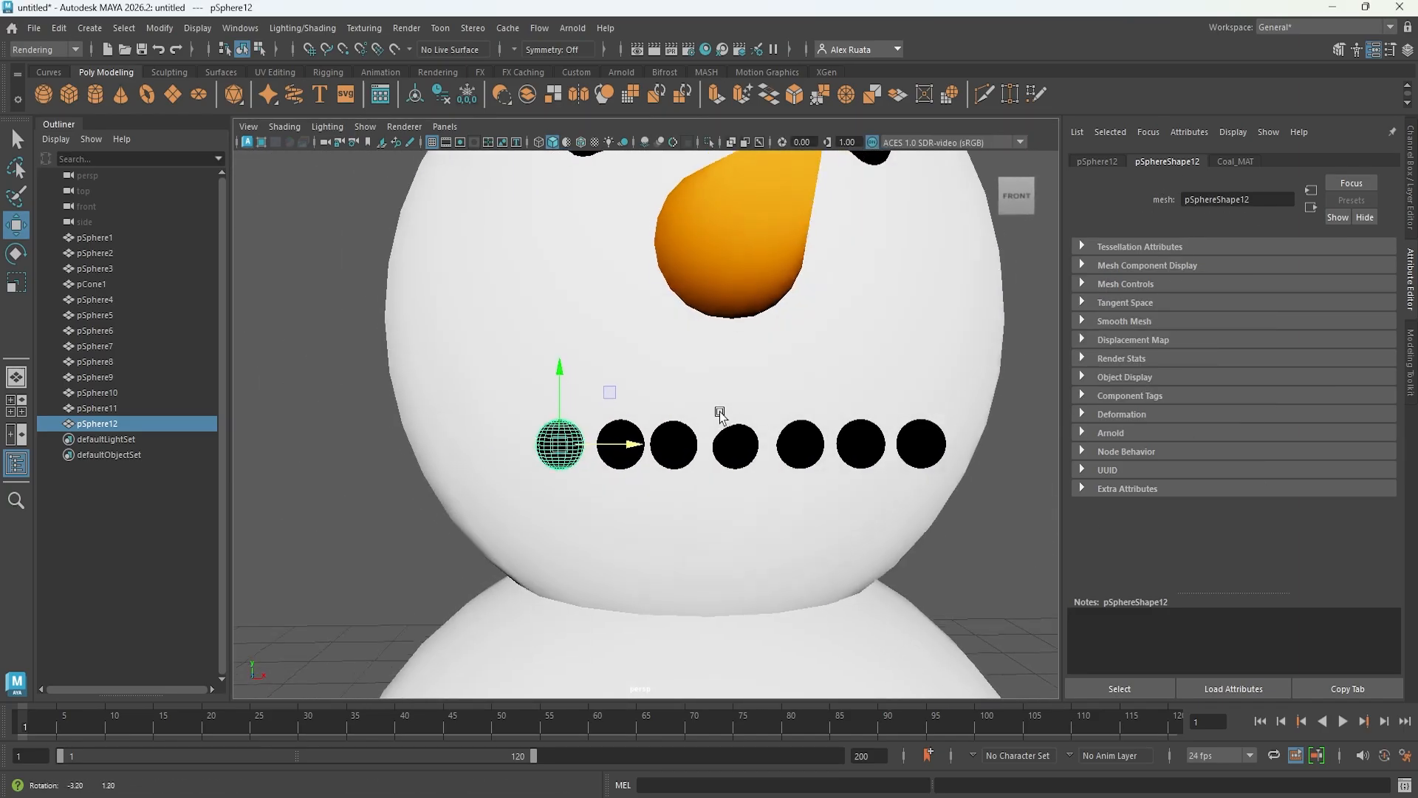
key("space")
key("space")
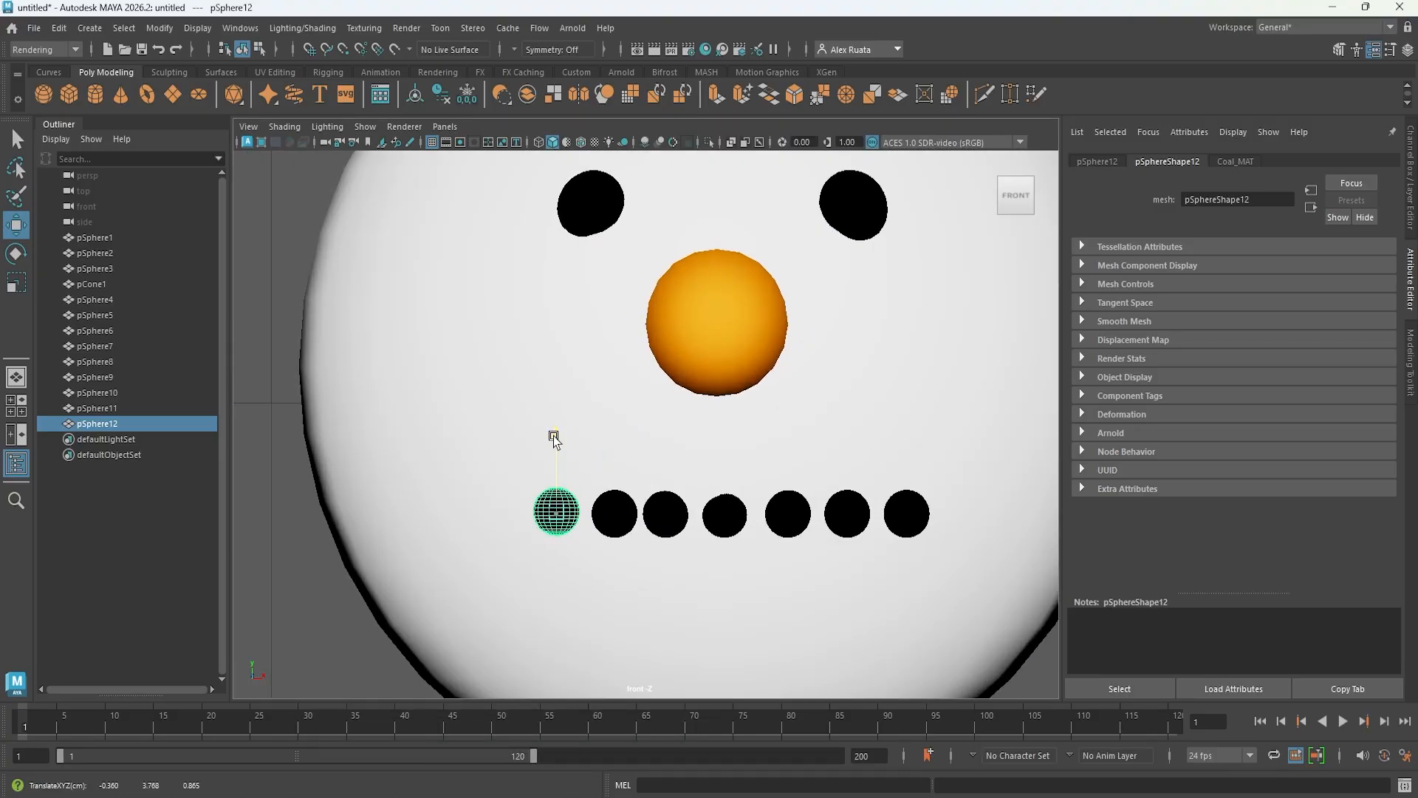
left_click(614, 511)
middle_click_drag(650, 523, 668, 429)
left_click(667, 515)
- Raise the three mouth coals on the positive X side to mirror the smile curve, with the end coal at about Y 3.96
left_click(789, 515)
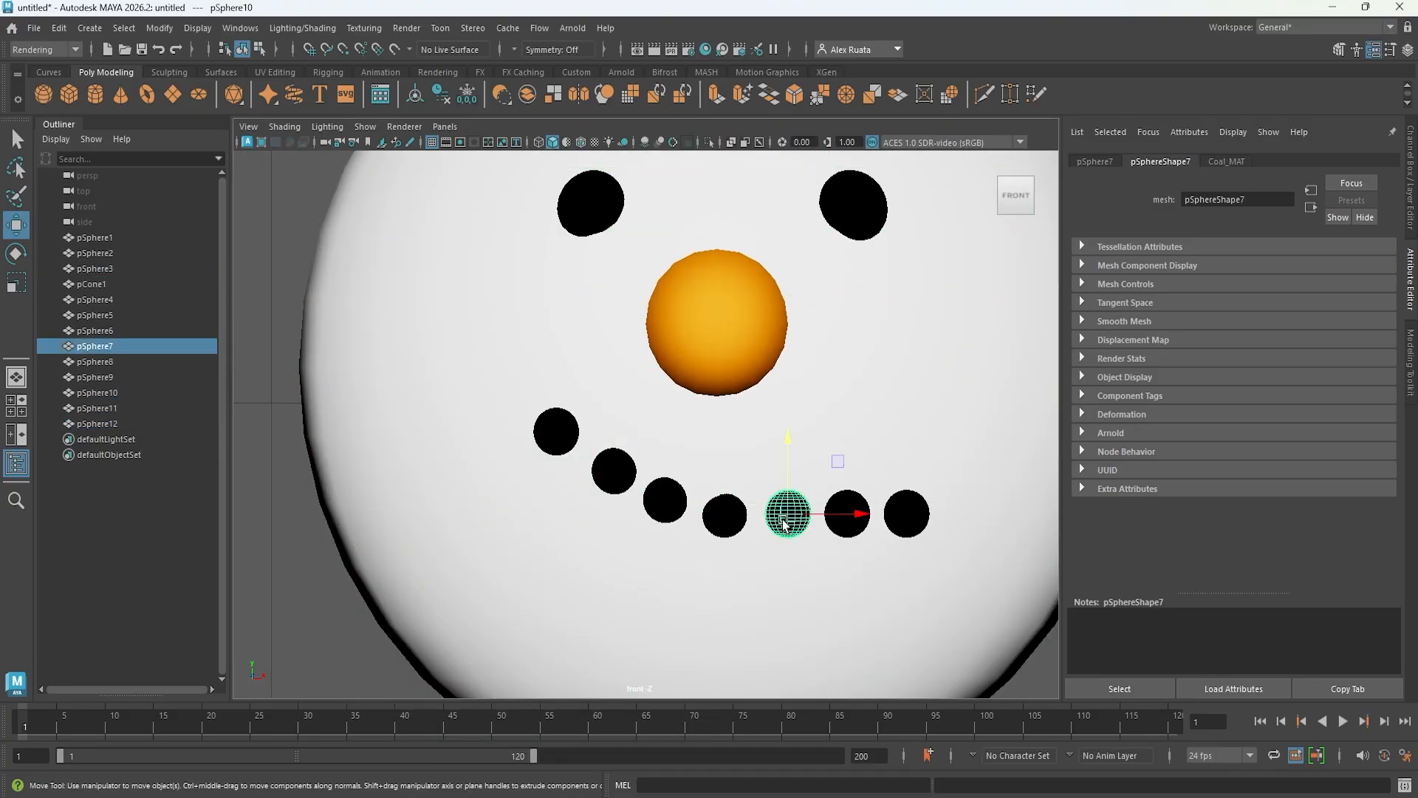
middle_click_drag(790, 452, 845, 383)
left_click(847, 511)
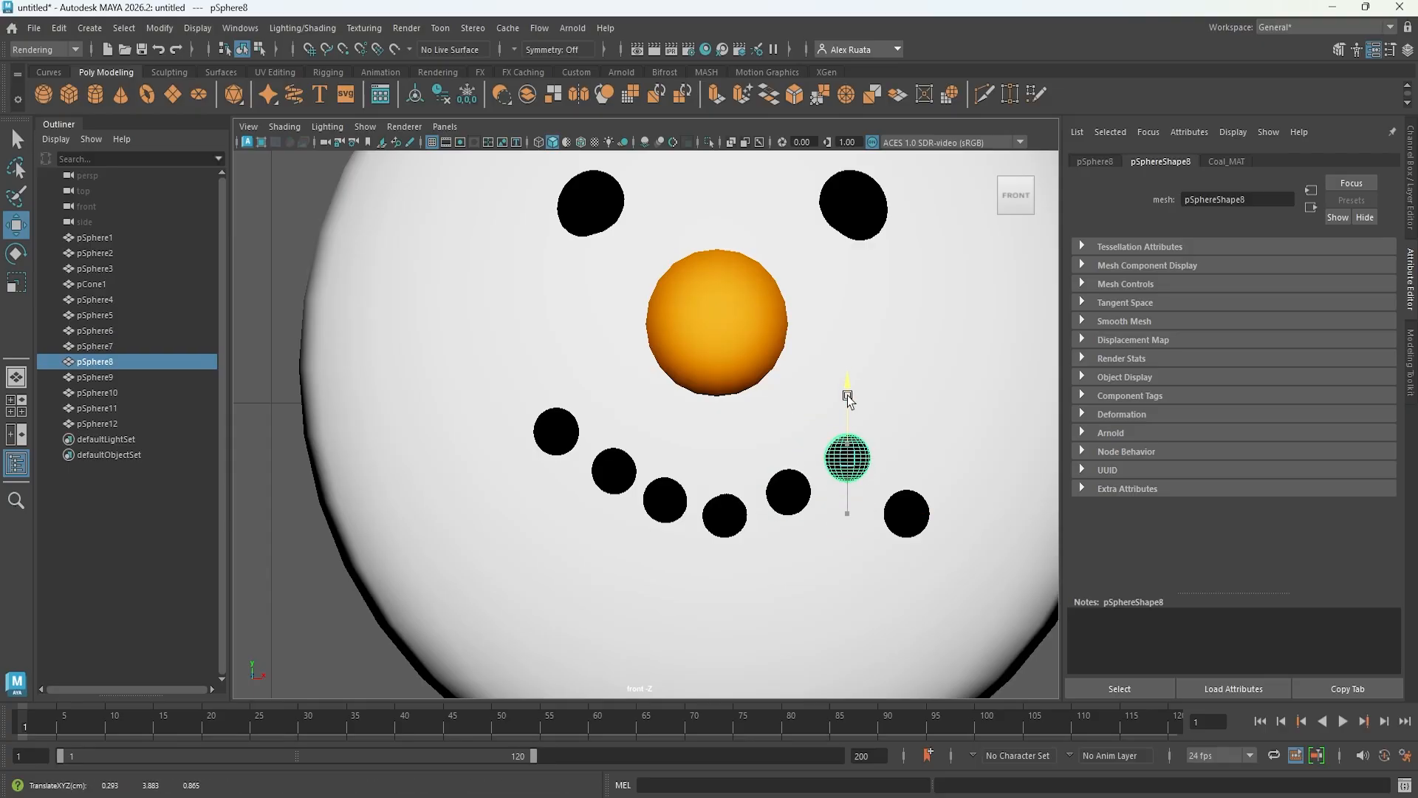
left_click(907, 513)
middle_click_drag(909, 443, 911, 345)
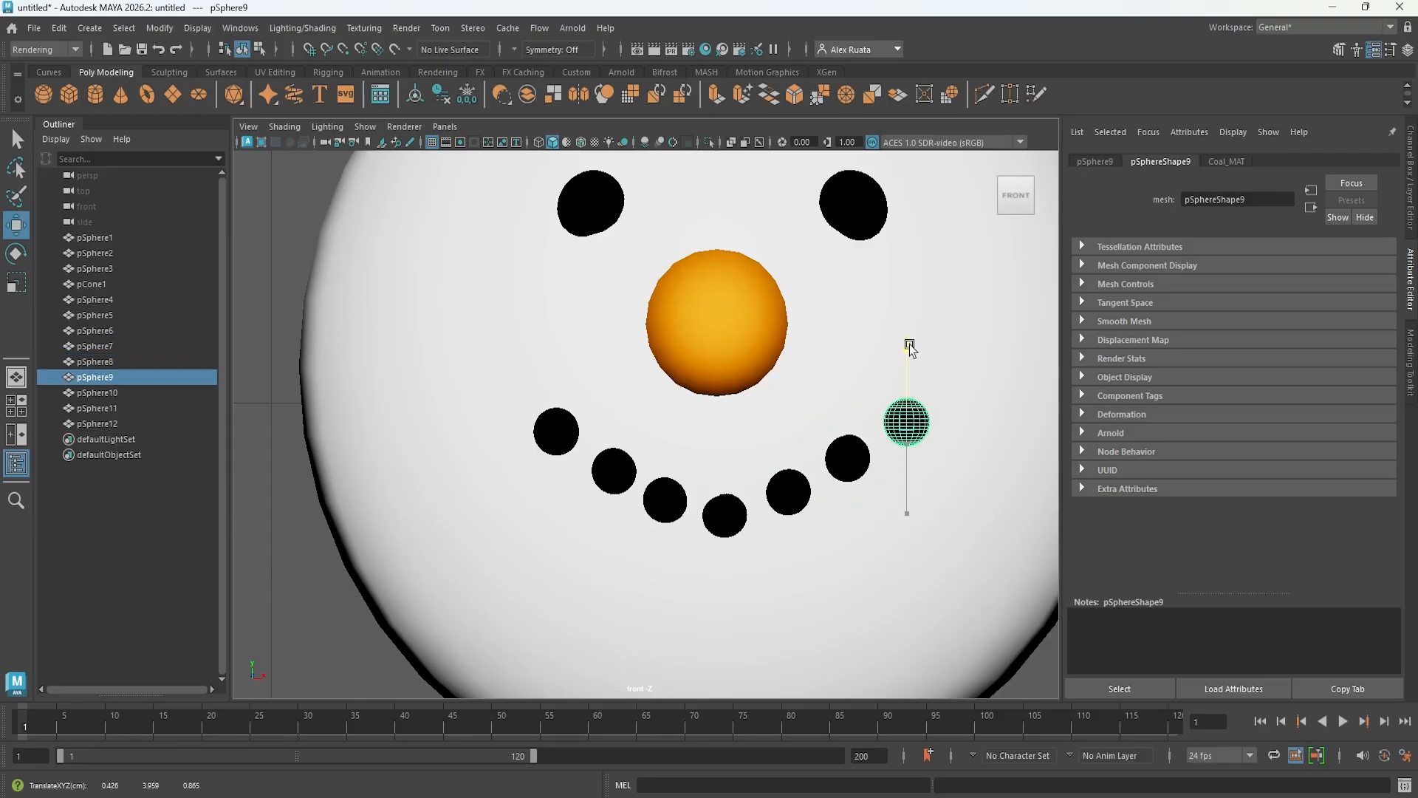
- Push the end coal on the positive X side back along Z into the head, to about Z 0.83
scroll(853, 435, "down", 6)
scroll(818, 437, "up", 5)
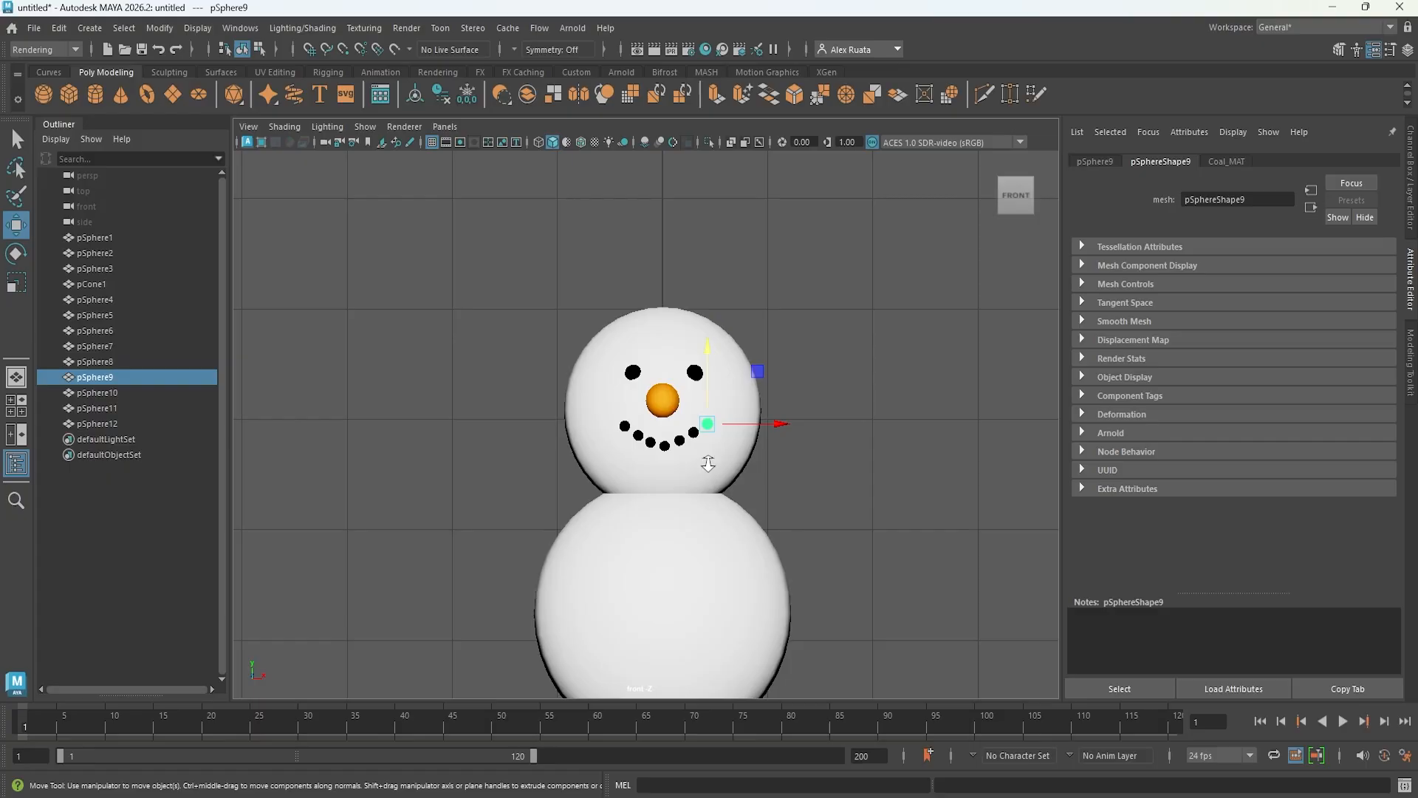
key("space")
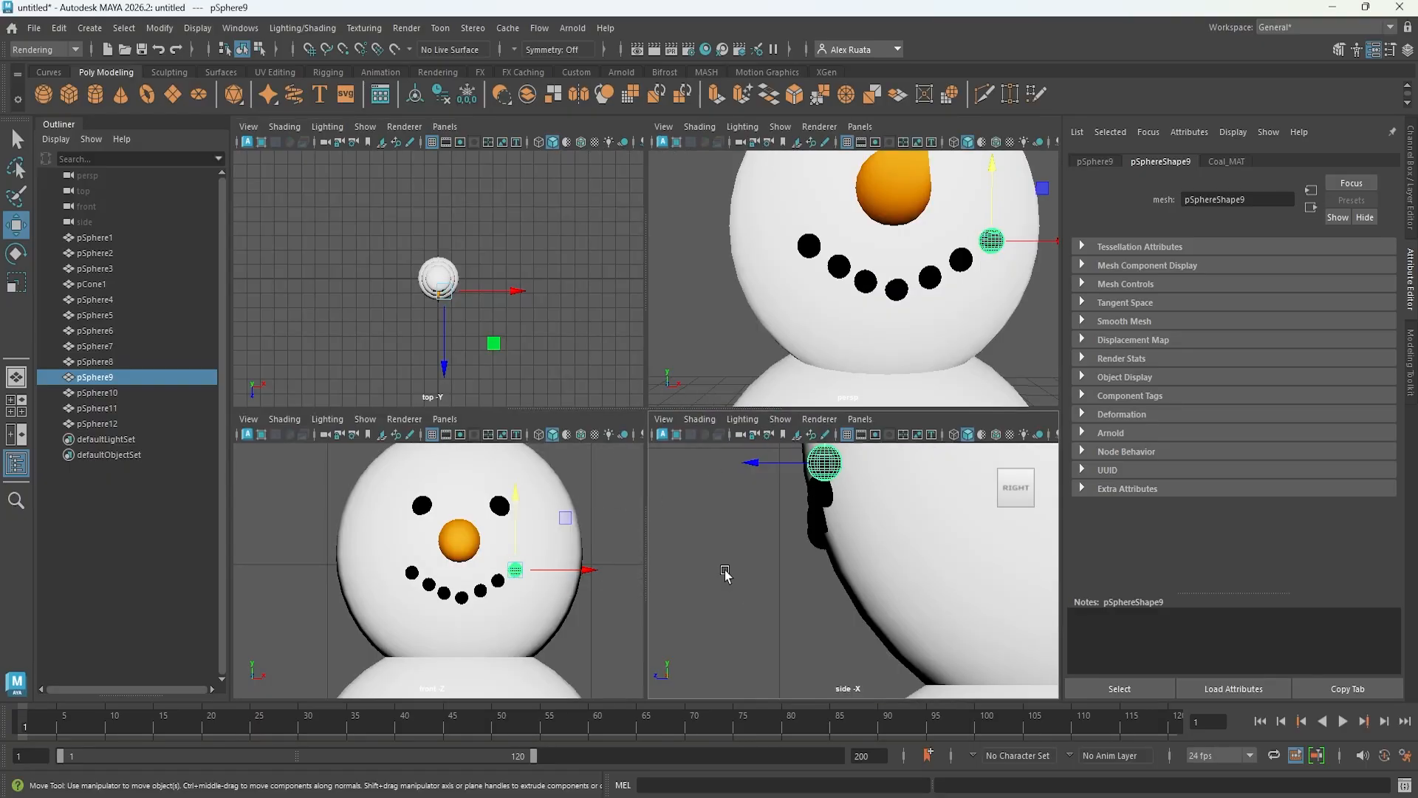
key("space")
scroll(621, 487, "up", 3)
left_click_drag(567, 396, 596, 393)
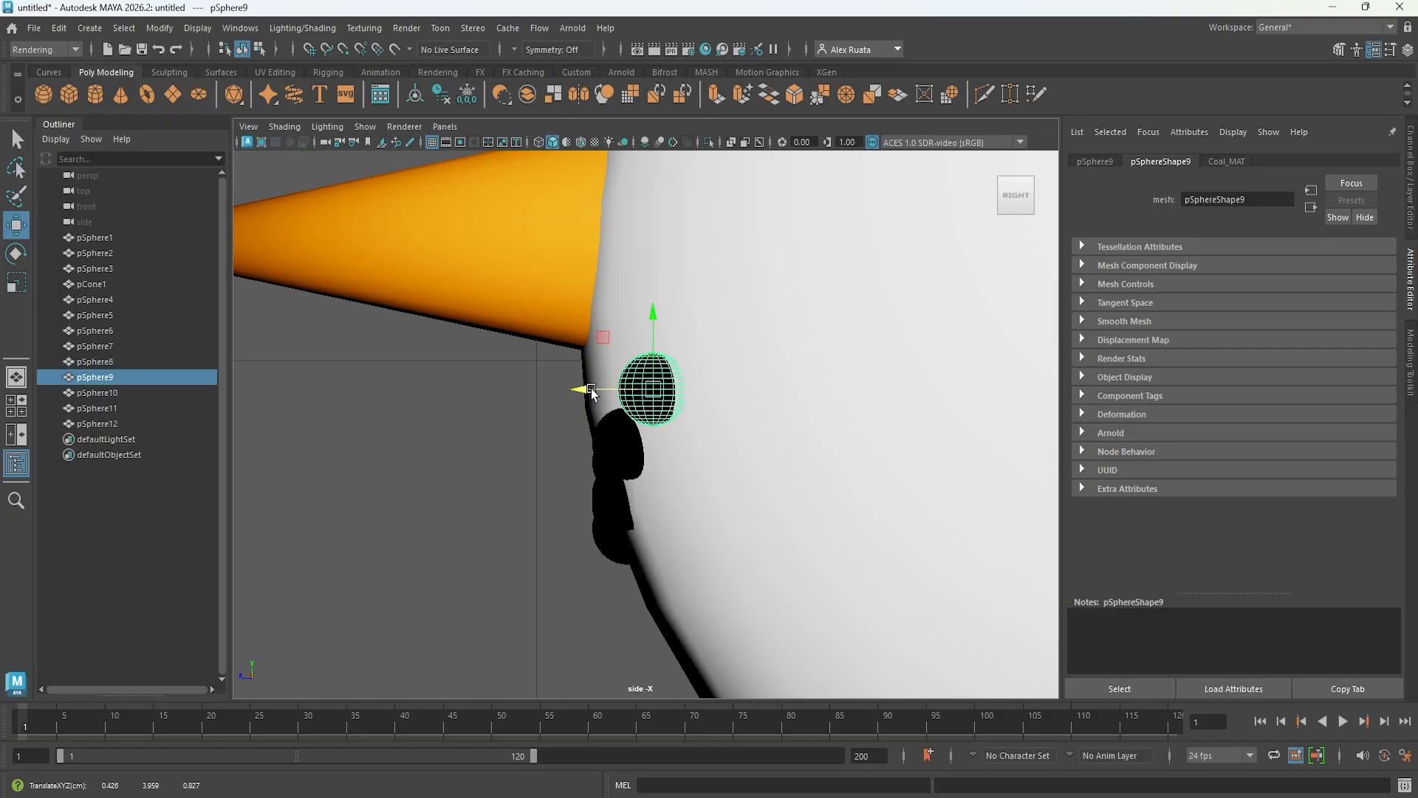
- Shift the end mouth coal on the positive X side to about X 0.39 and Z 0.81 so it sits against the head
key("space")
key("space")
left_click_drag(765, 370, 644, 401, "alt")
scroll(443, 355, "down", 3)
left_click(421, 358)
left_click(653, 416)
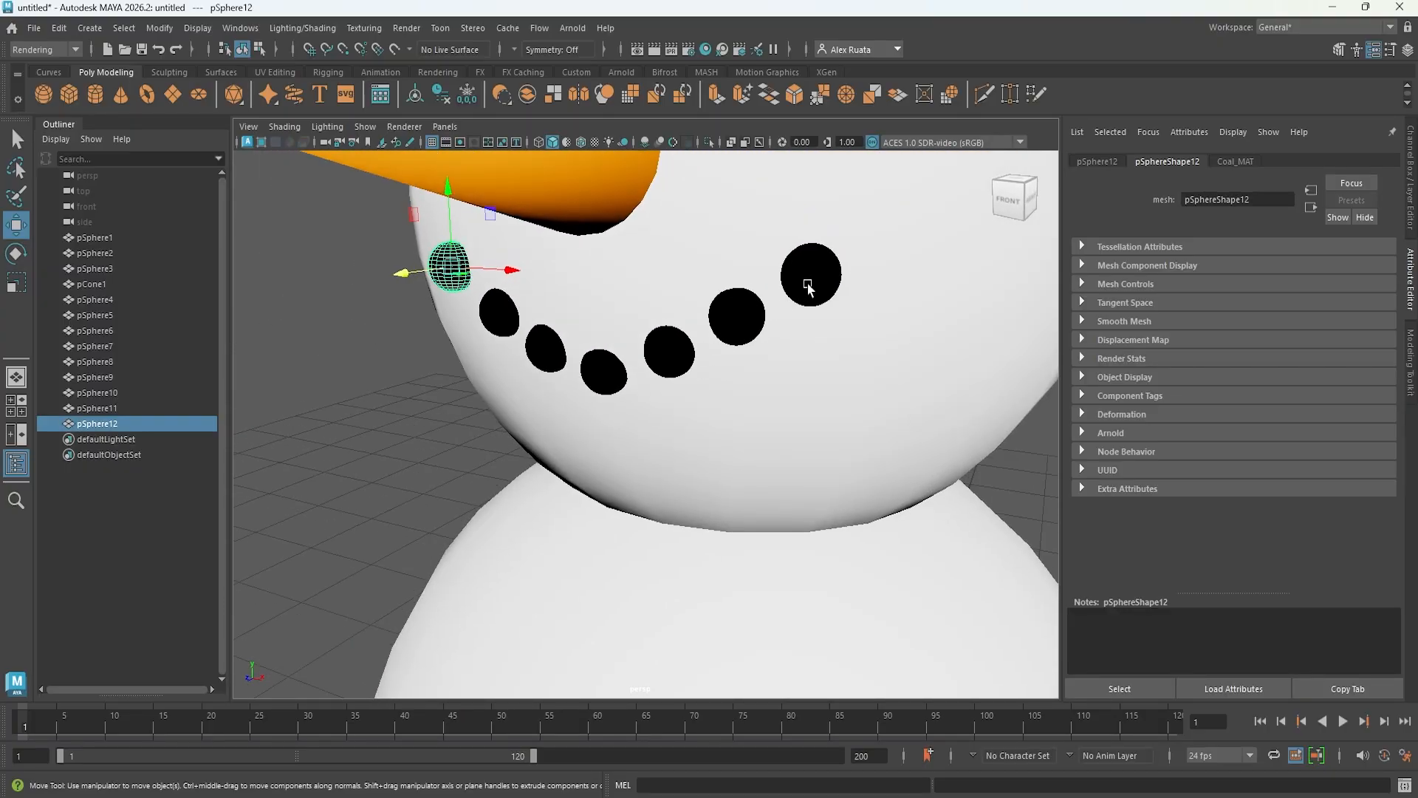
left_click(808, 284, "shift")
left_click_drag(809, 284, 820, 407, "alt")
left_click(650, 423)
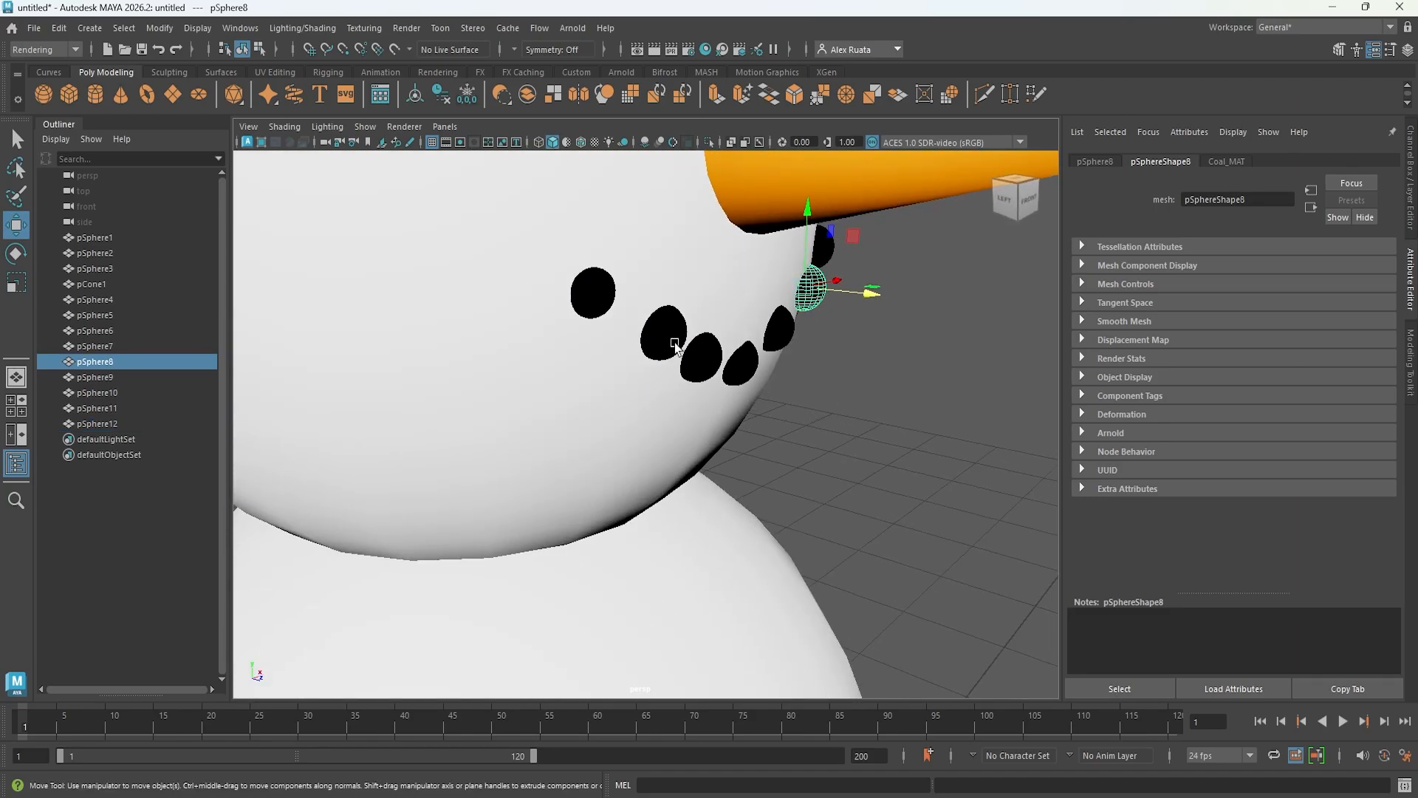
left_click(671, 342, "shift")
left_click_drag(710, 367, 754, 410, "alt")
left_click_drag(760, 416, 580, 437)
left_click(853, 268)
left_click_drag(925, 262, 908, 263)
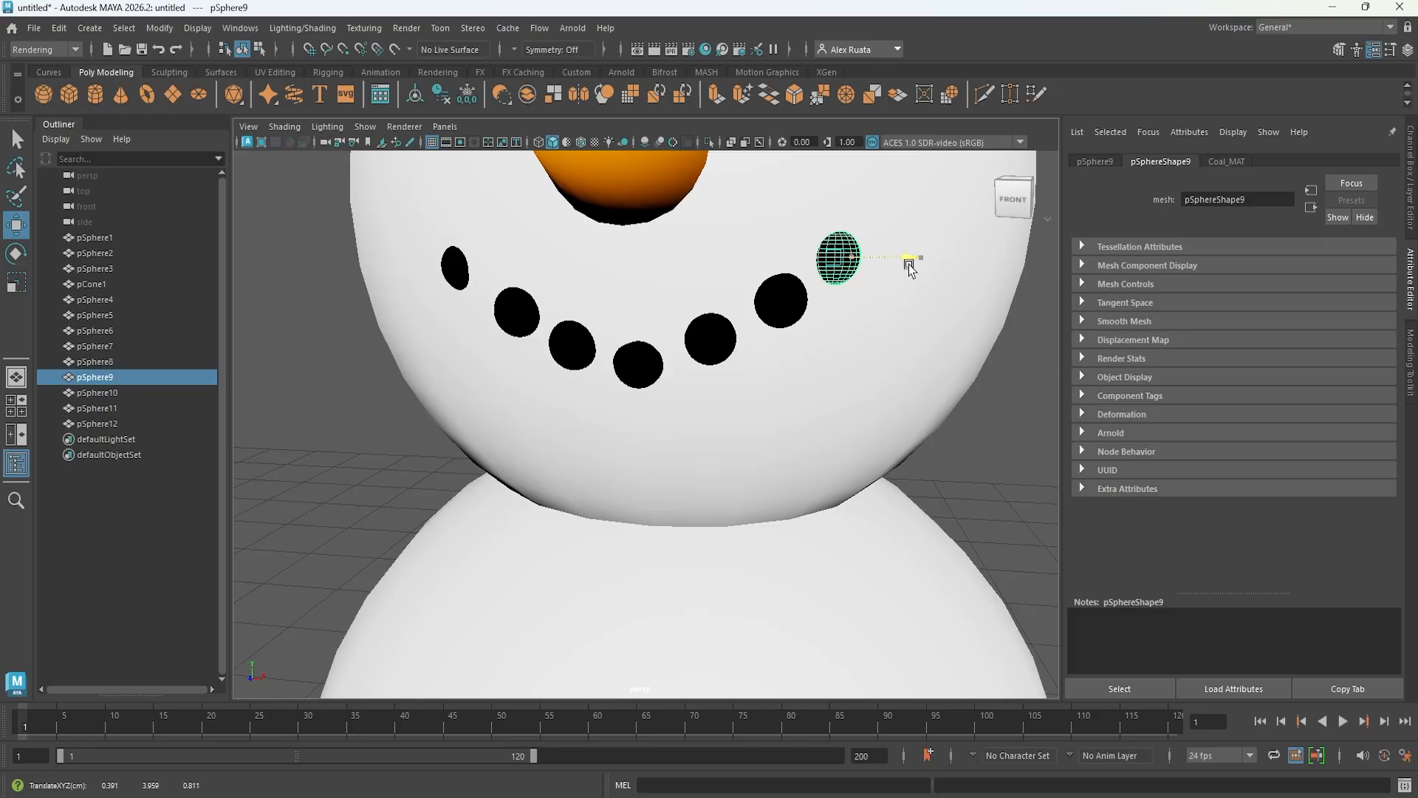
- Shift the end mouth coal on the negative X side along X and Z to seat it on the head surface
left_click_drag(842, 373, 755, 455, "alt")
left_click_drag(545, 489, 720, 474, "alt")
left_click(595, 426)
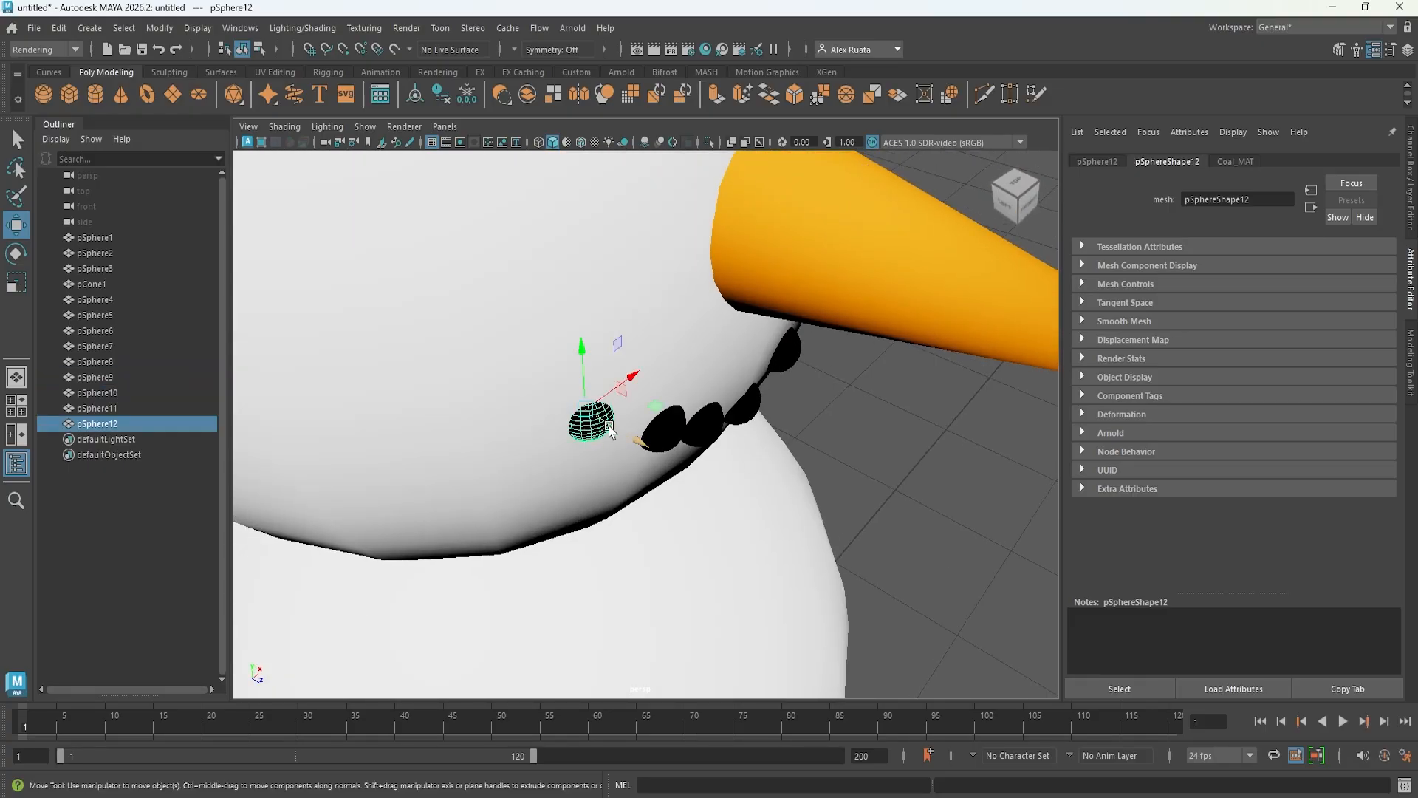
left_click_drag(636, 379, 649, 372)
left_click_drag(670, 435, 670, 439)
left_click_drag(670, 443, 432, 384, "alt")
left_click(432, 384)
- Examine the snowman's face and body from several angles and distances
scroll(436, 388, "down", 5)
middle_click_drag(444, 399, 453, 438, "alt")
left_click_drag(453, 441, 702, 504, "alt")
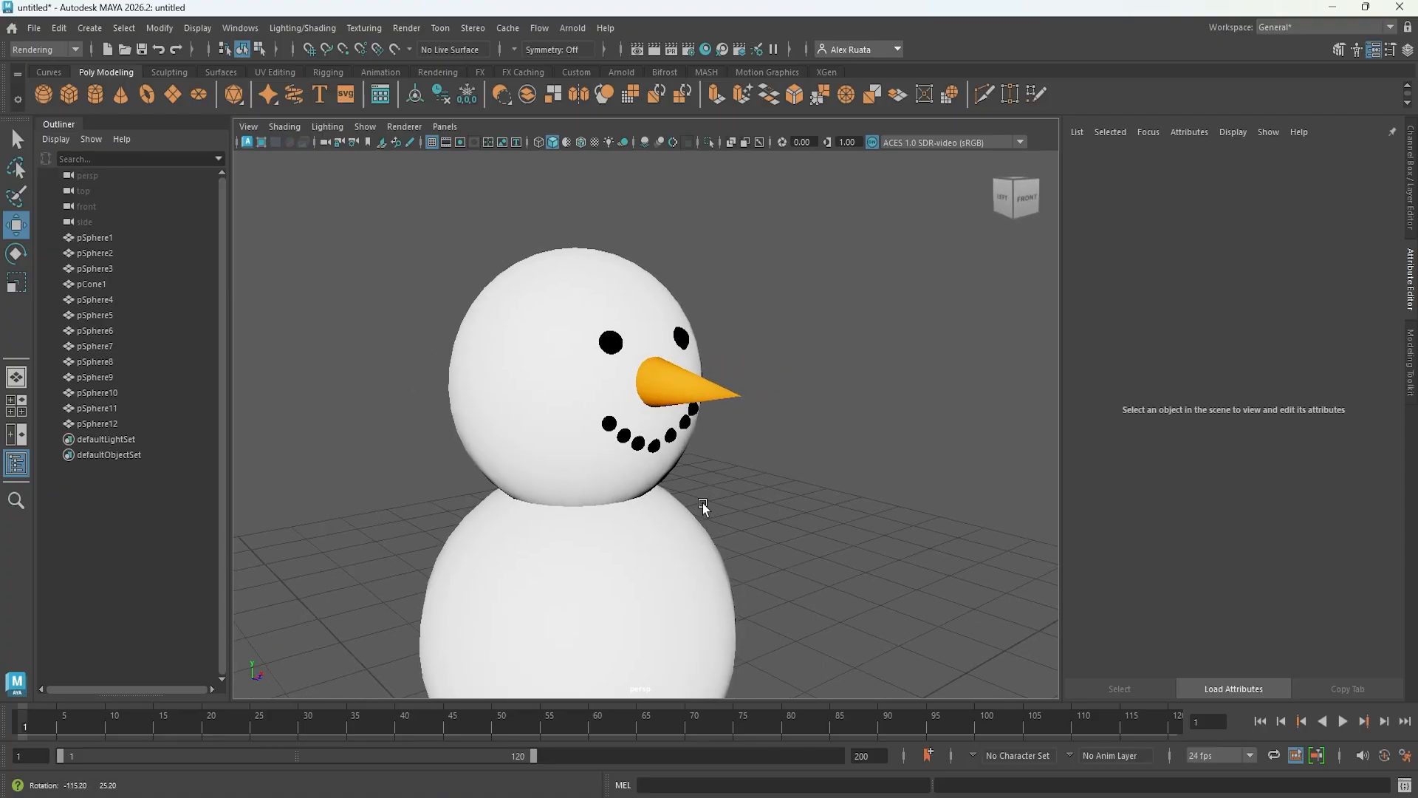
left_click_drag(703, 503, 560, 510, "alt")
middle_click_drag(640, 534, 670, 315, "alt")
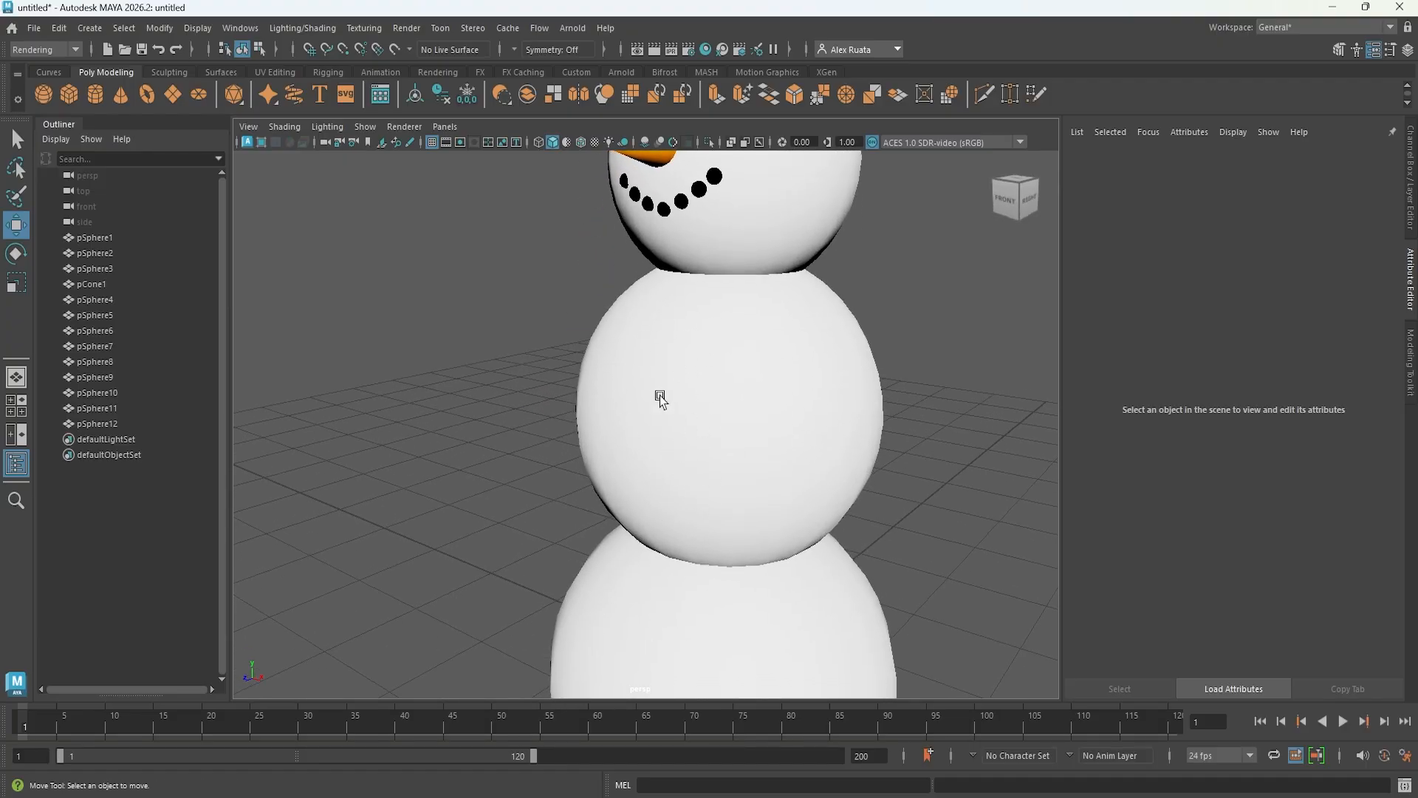
middle_click_drag(672, 320, 678, 488, "alt")
middle_click_drag(682, 439, 649, 526, "alt")
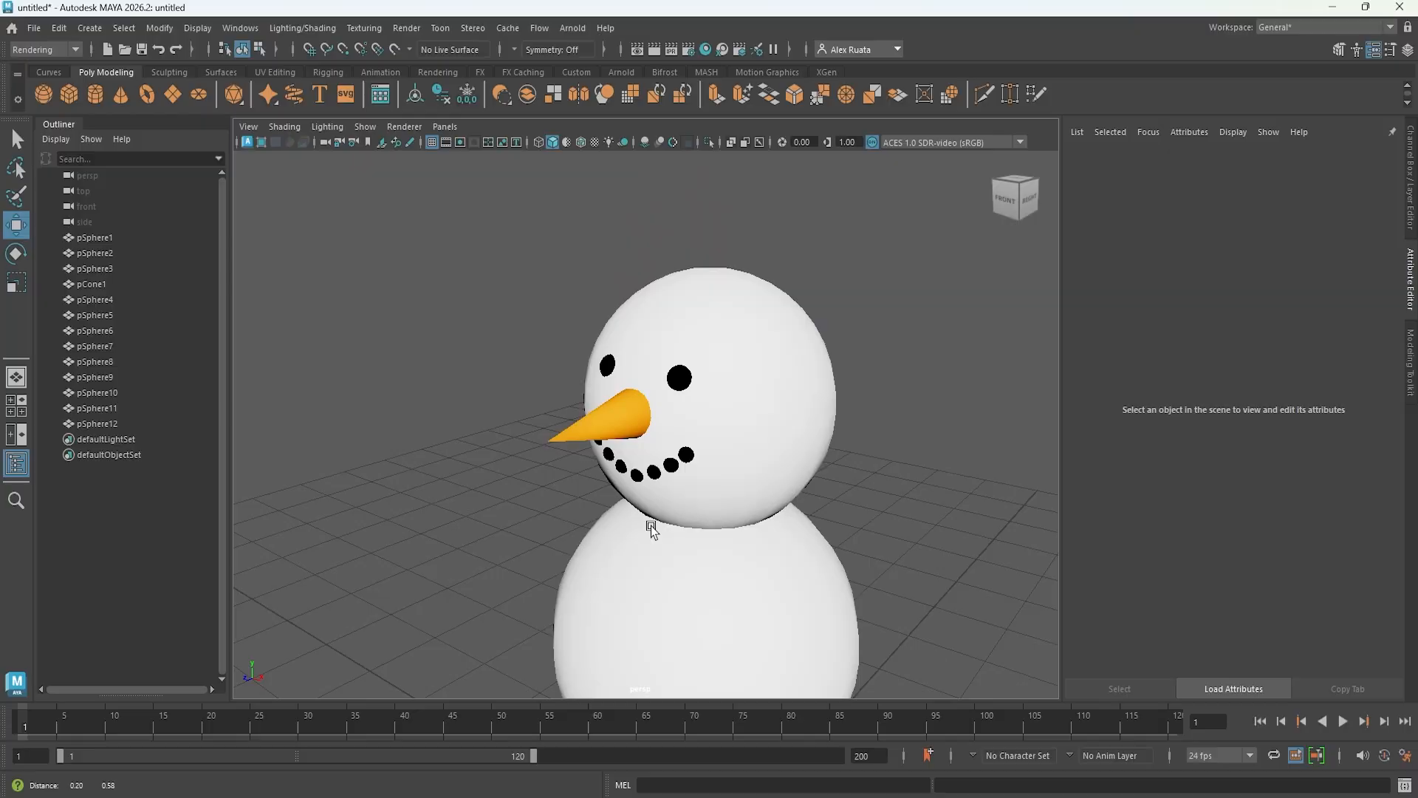
left_click_drag(647, 526, 695, 522, "alt")
right_click_drag(770, 395, 492, 394, "alt")
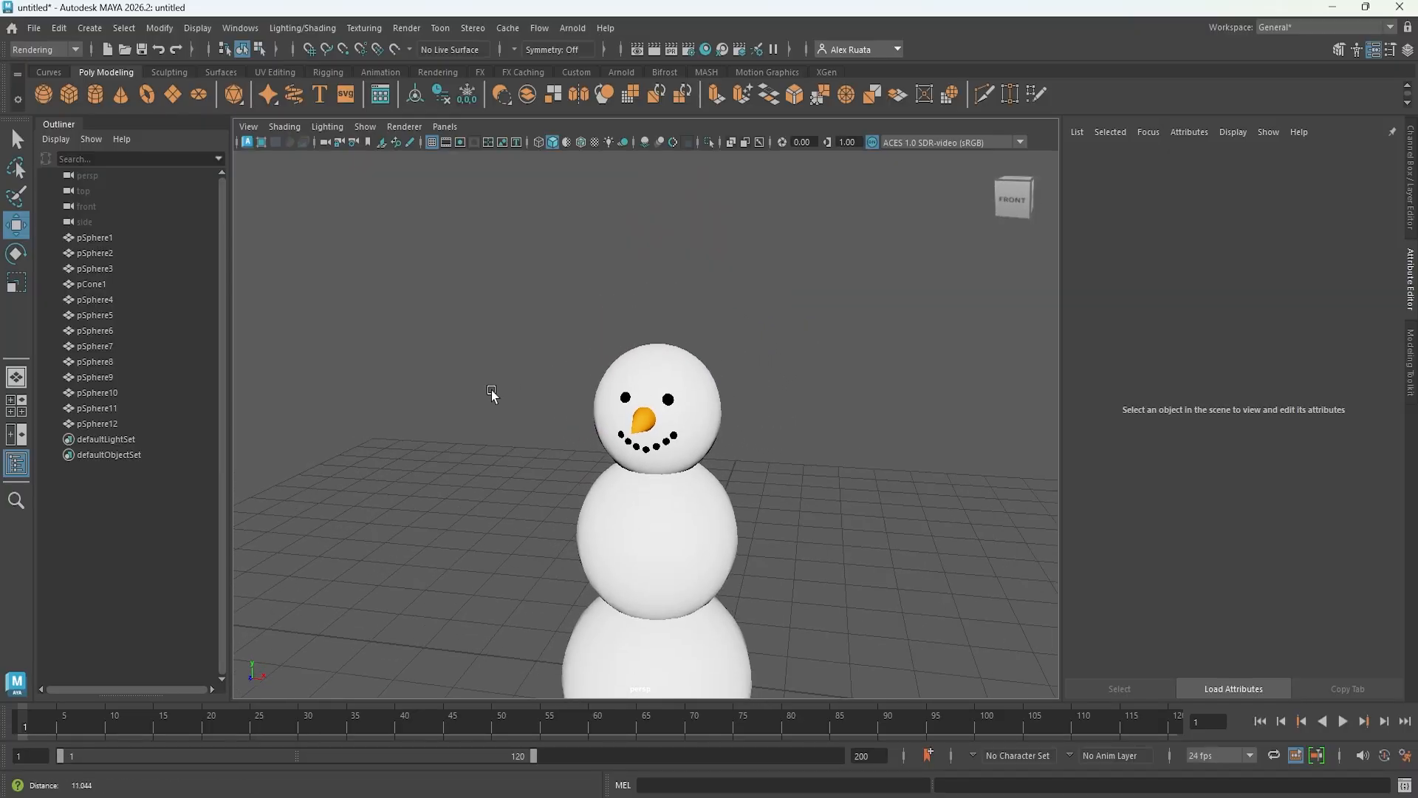
- Create a polygon cylinder and raise it along Y to rest above the snowman's head
left_click_drag(526, 395, 435, 297, "alt")
left_click(95, 95)
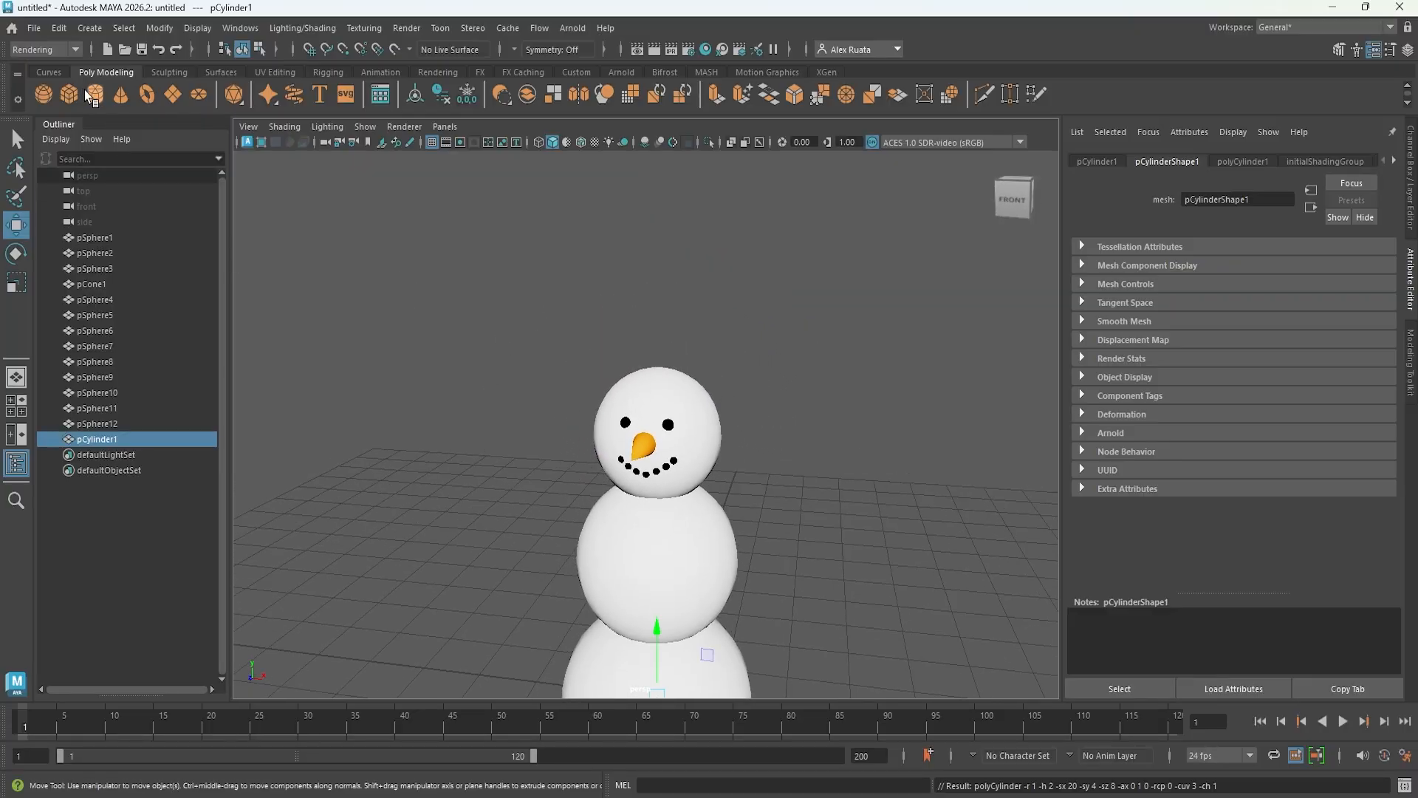
middle_click_drag(622, 611, 621, 532, "alt")
left_click_drag(654, 561, 677, 152)
middle_click_drag(677, 216, 675, 332, "alt")
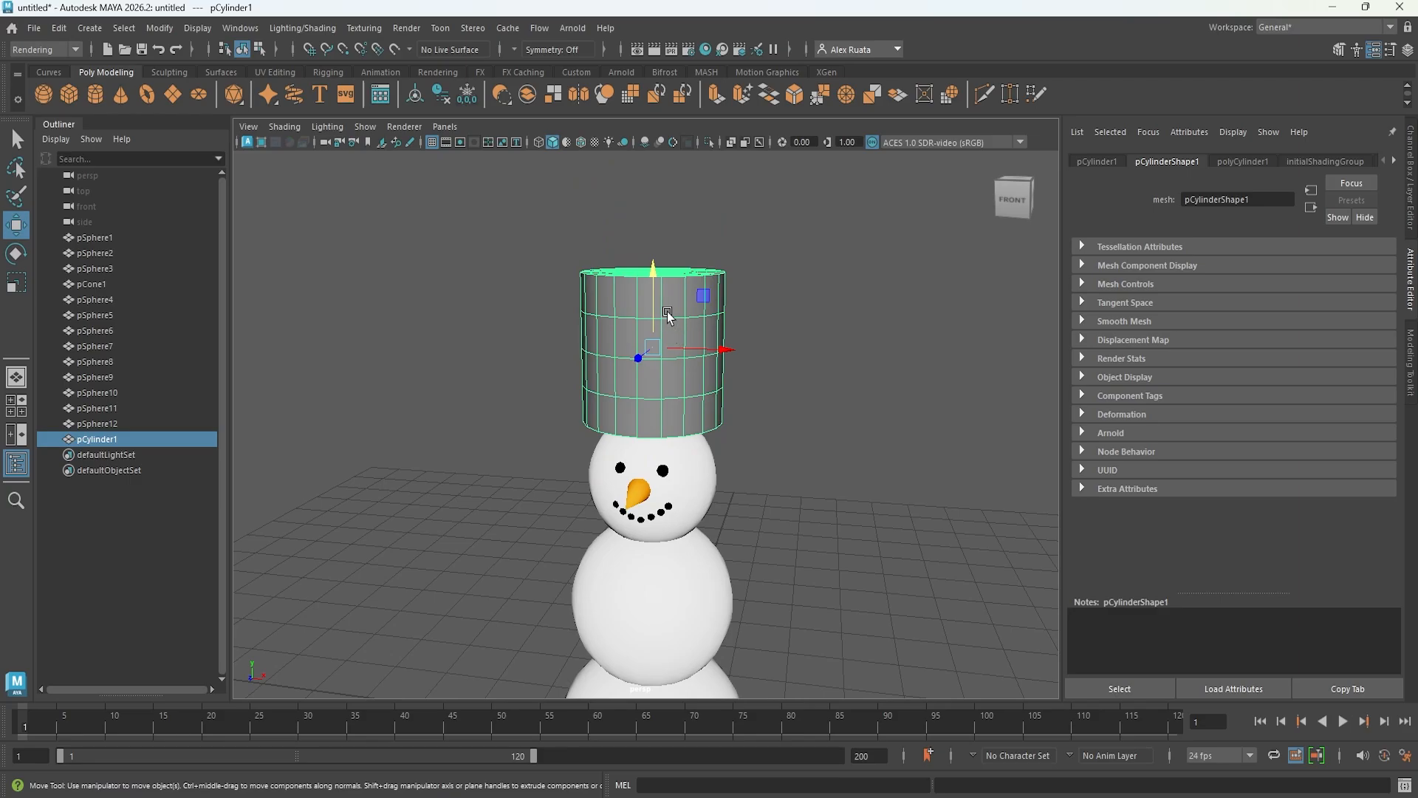
- Assign a new Lambert material to the cylinder and set its color to dark gray with a value of 0.077
right_click(674, 308)
right_click_drag(674, 661, 792, 777)
left_click_drag(948, 162, 937, 156)
left_click(1004, 281)
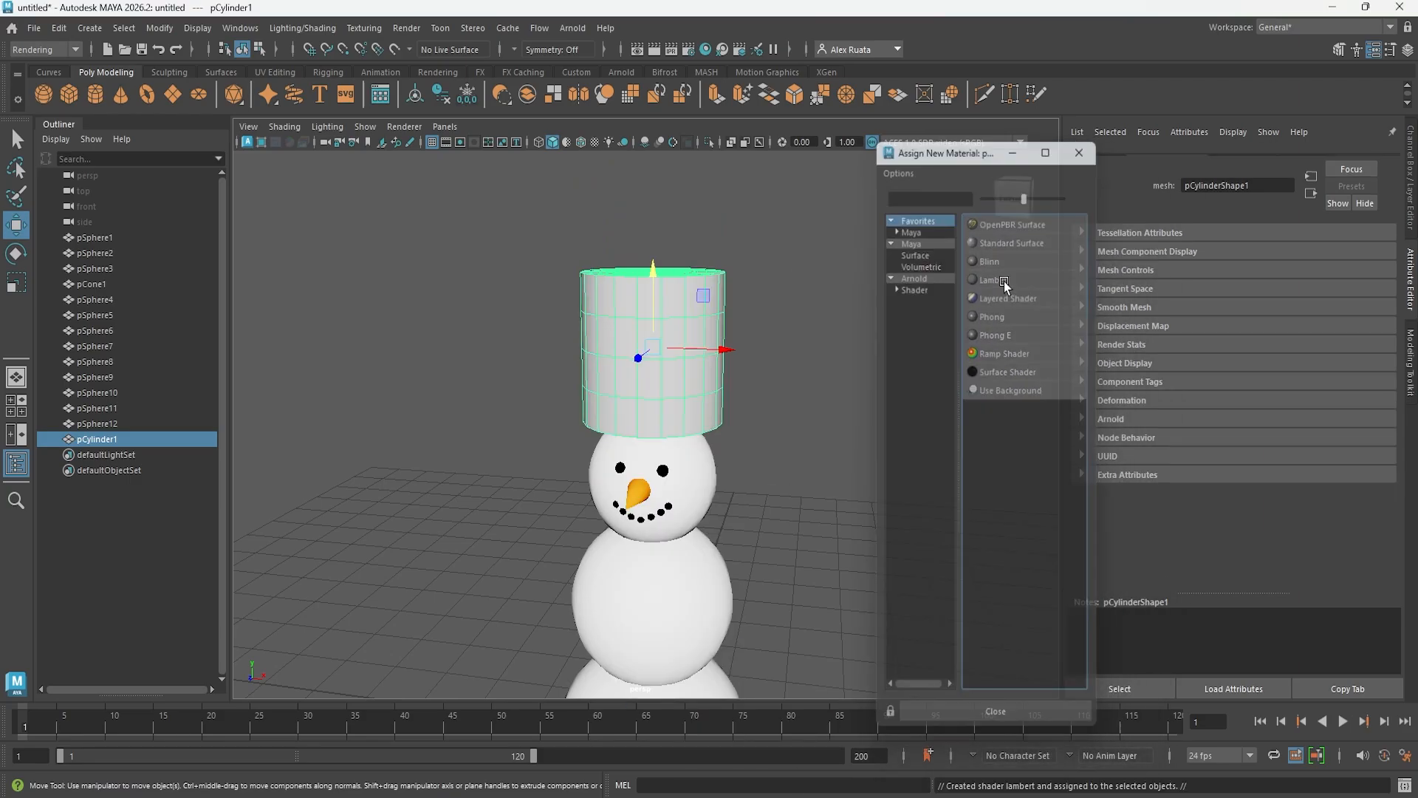
left_click(1230, 343)
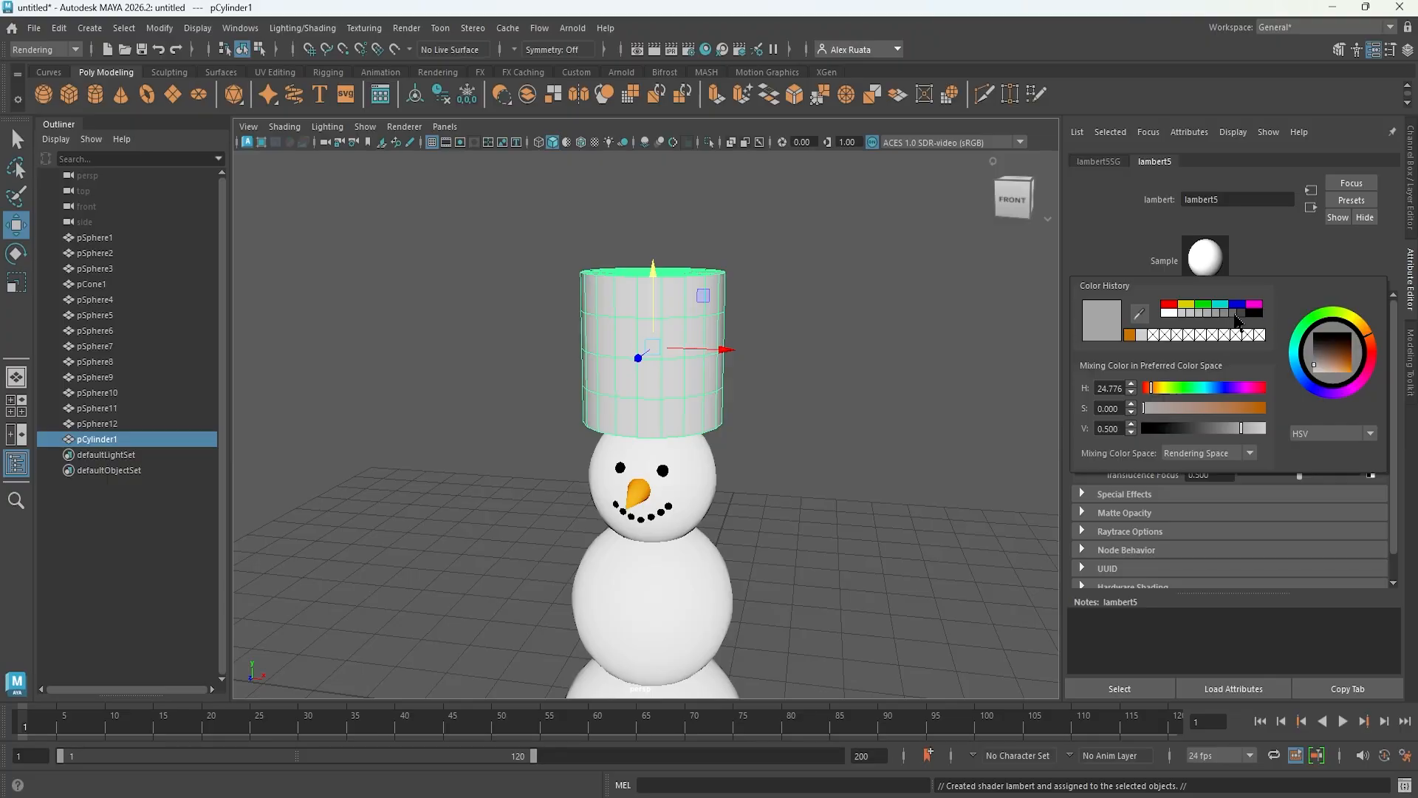
left_click(1242, 314)
left_click(1315, 345)
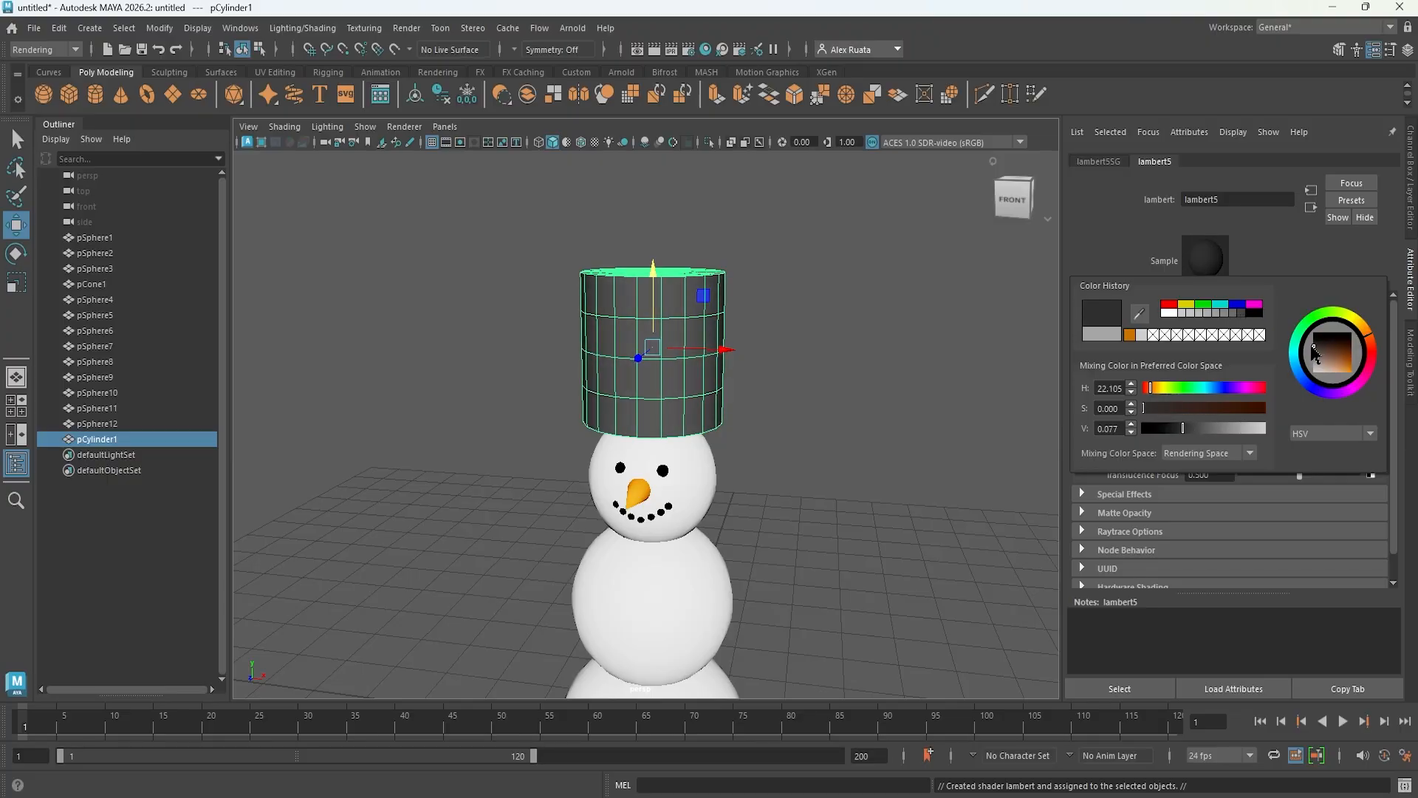
left_click(799, 376)
- In the front view, scale the cylinder down and stretch it vertically into a tall hat crown narrower than the head
scroll(800, 375, "up", 3)
left_click(718, 399)
key("space")
key("space")
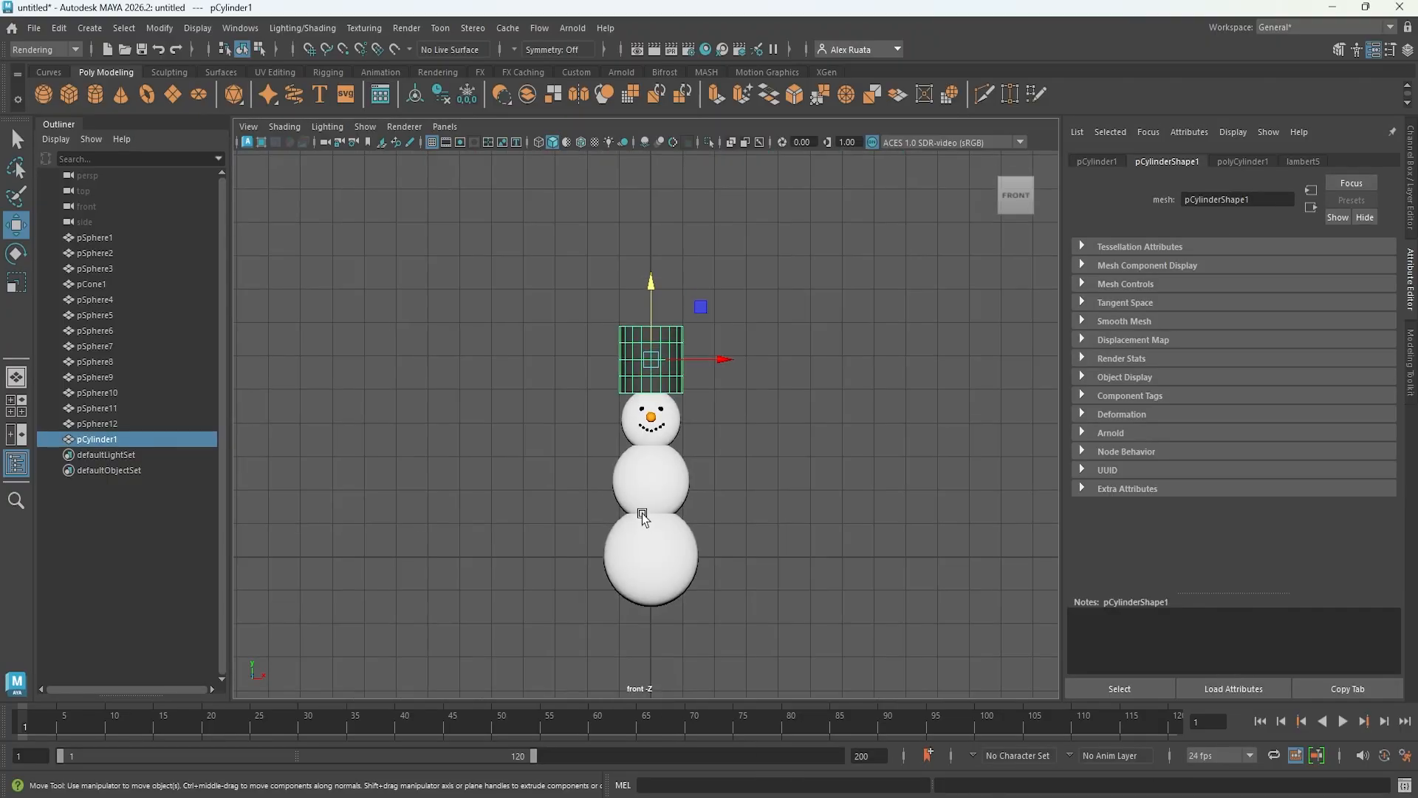
scroll(641, 513, "up", 4)
key("r")
left_click_drag(649, 298, 593, 289)
mouse_move(649, 231)
left_mouse_down()
mouse_move(649, 189)
mouse_move(649, 214)
left_mouse_up()
- Adjust the crown cylinder's overall scale slightly and lower it onto the top of the head
key("w")
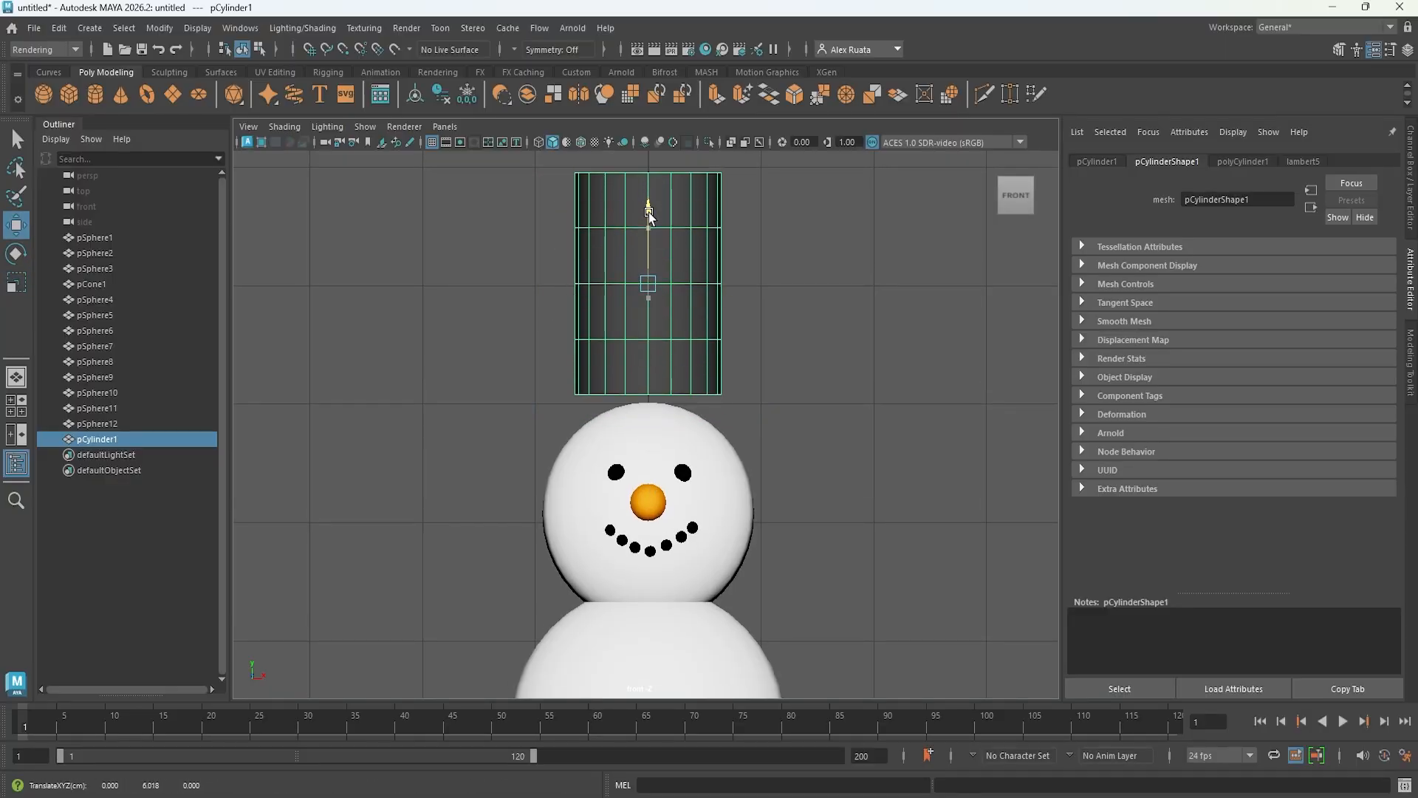
mouse_move(651, 288)
left_mouse_down()
mouse_move(619, 294)
mouse_move(663, 285)
left_mouse_up()
key("w")
left_click_drag(649, 214, 649, 246)
key("space")
key("space")
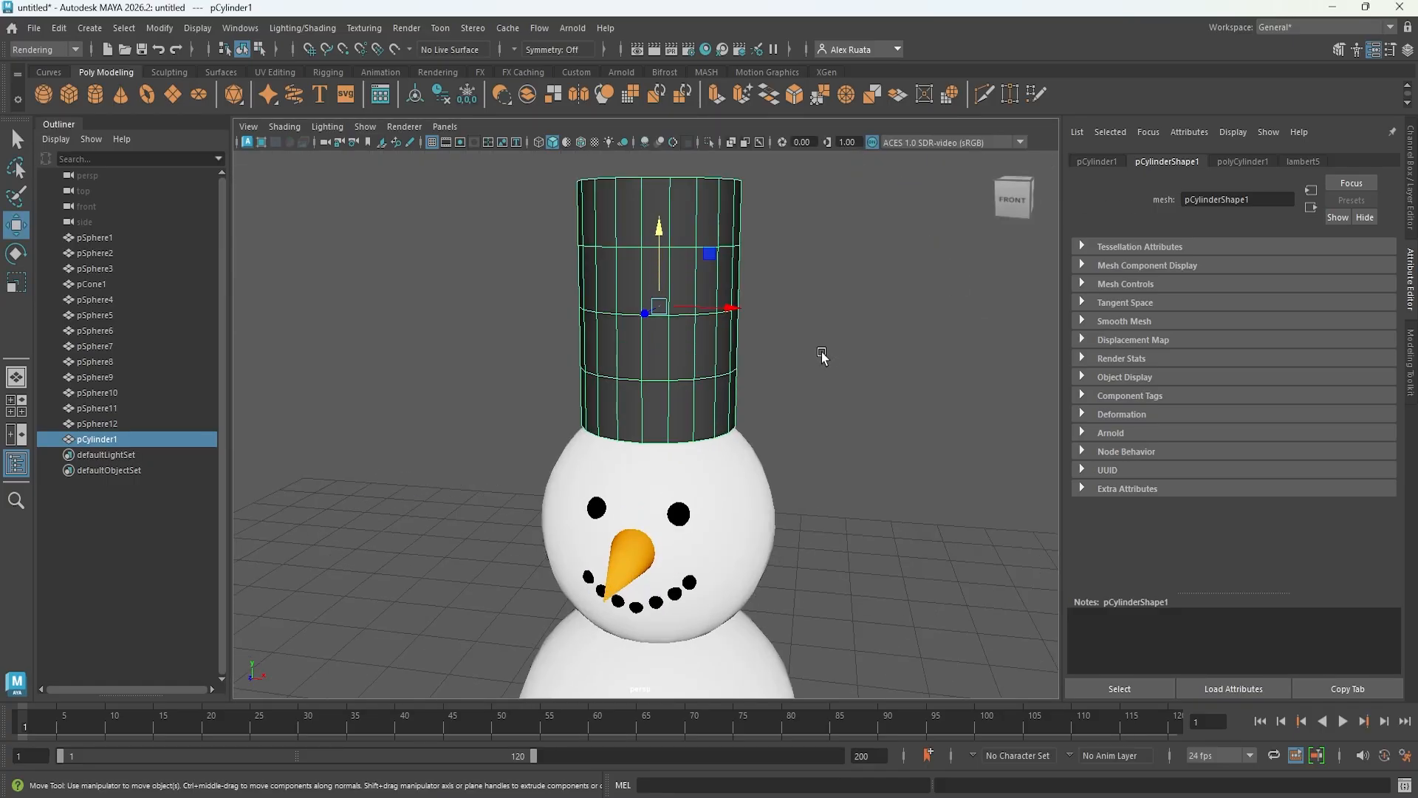
- Duplicate the crown cylinder and scale the copy into a thin disc wider than the crown
left_click_drag(823, 358, 694, 392, "alt")
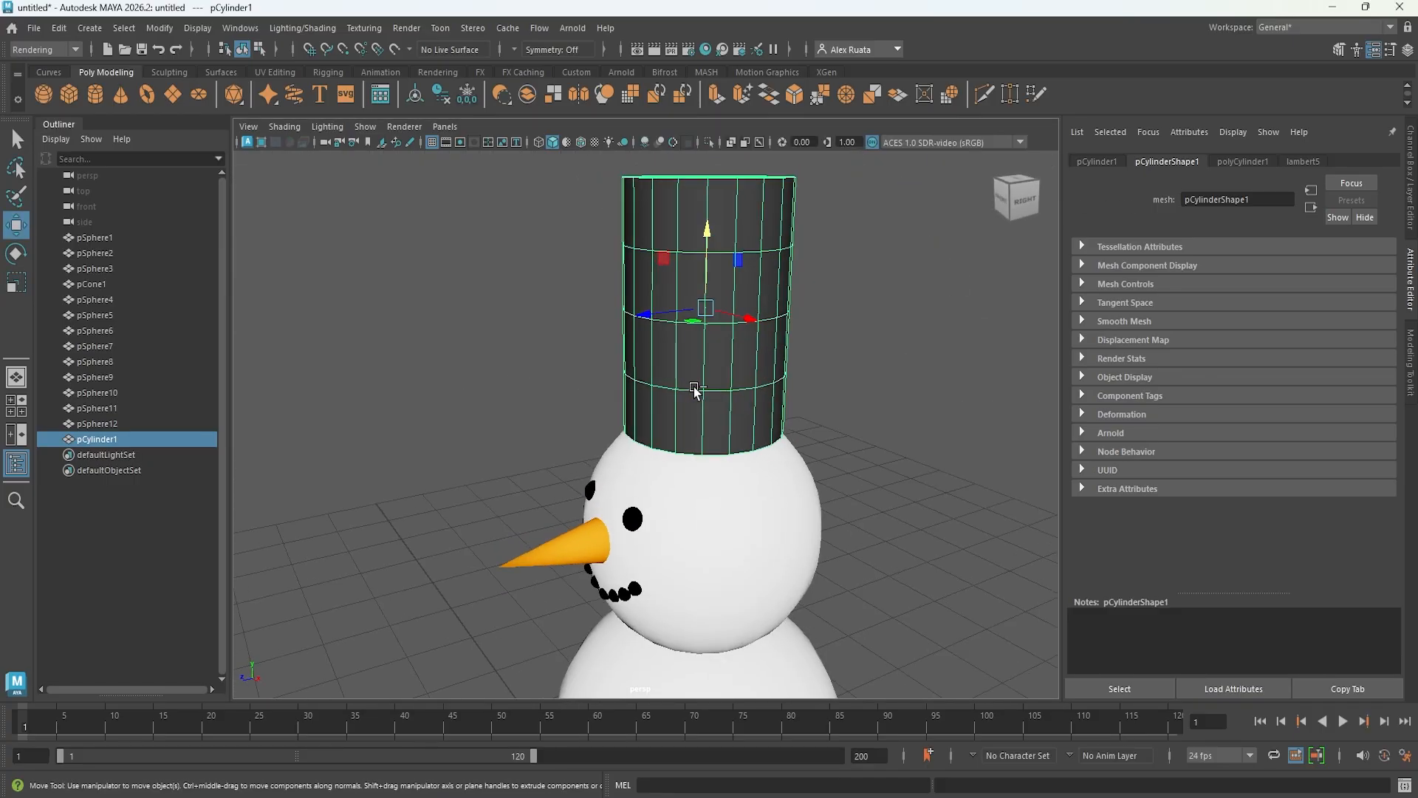
key("ctrl+d")
left_click_drag(707, 239, 708, 299)
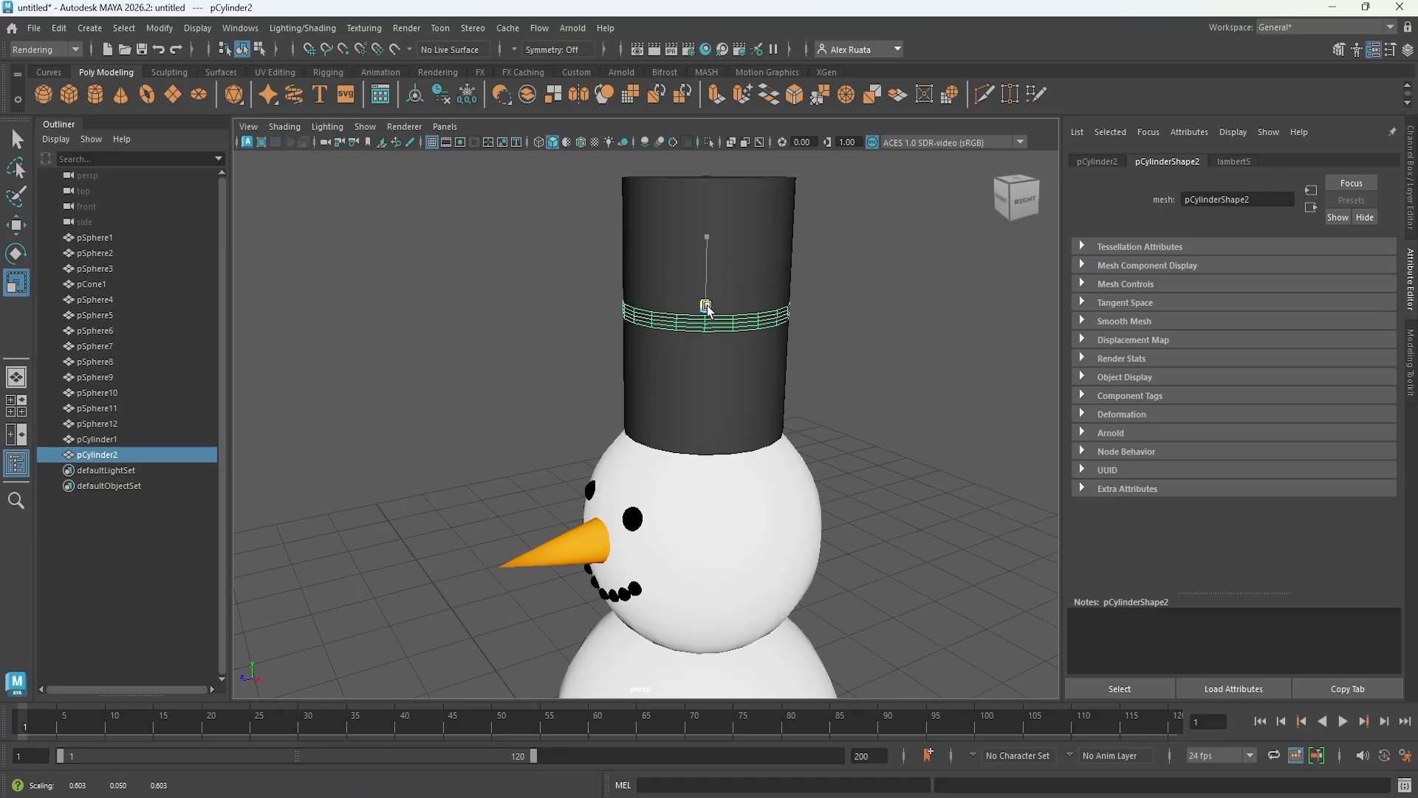
left_click_drag(695, 347, 735, 303, "alt")
left_click_drag(731, 358, 658, 332, "alt")
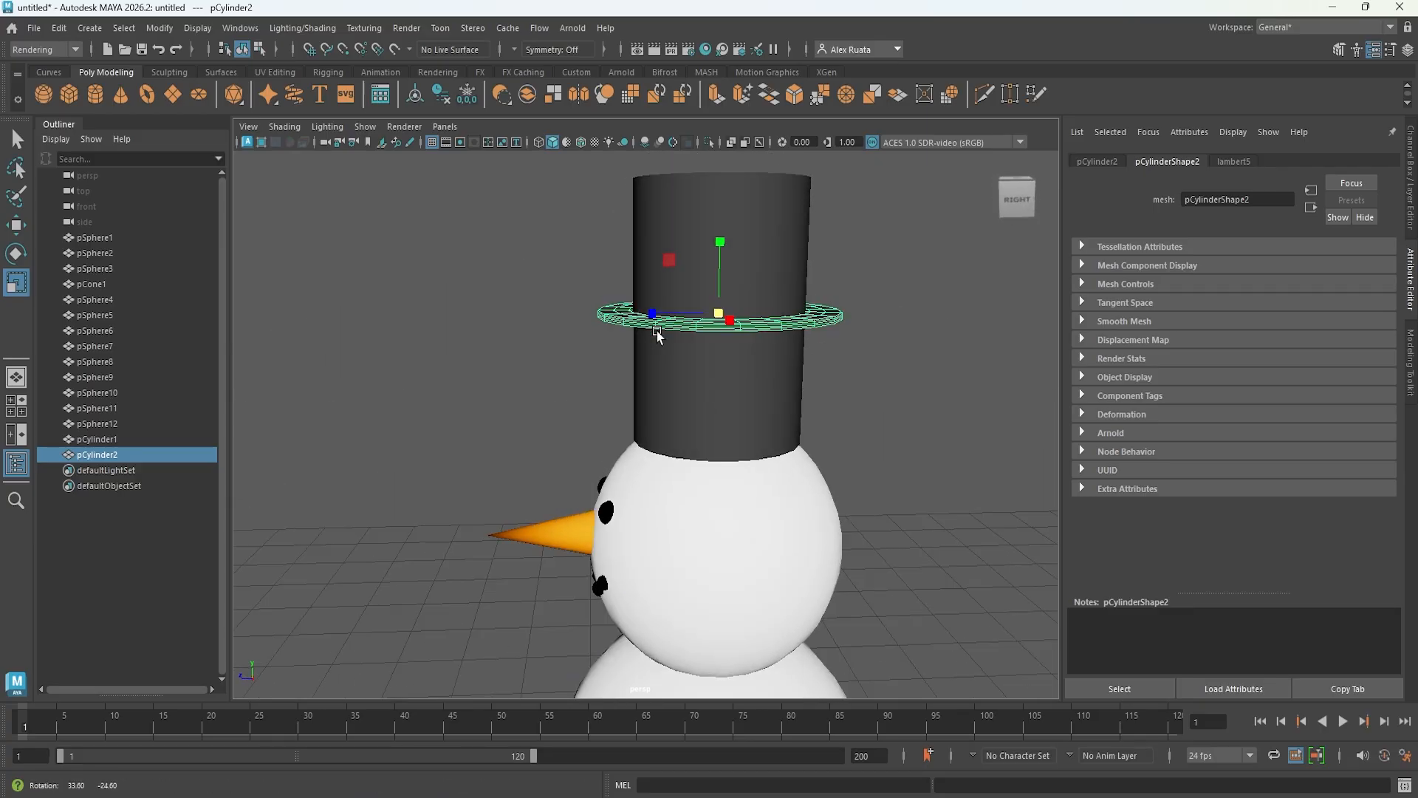
- Lower the disc to the base of the crown, at about Y 4.85, to form the hat brim
key("q")
left_click_drag(720, 242, 720, 360)
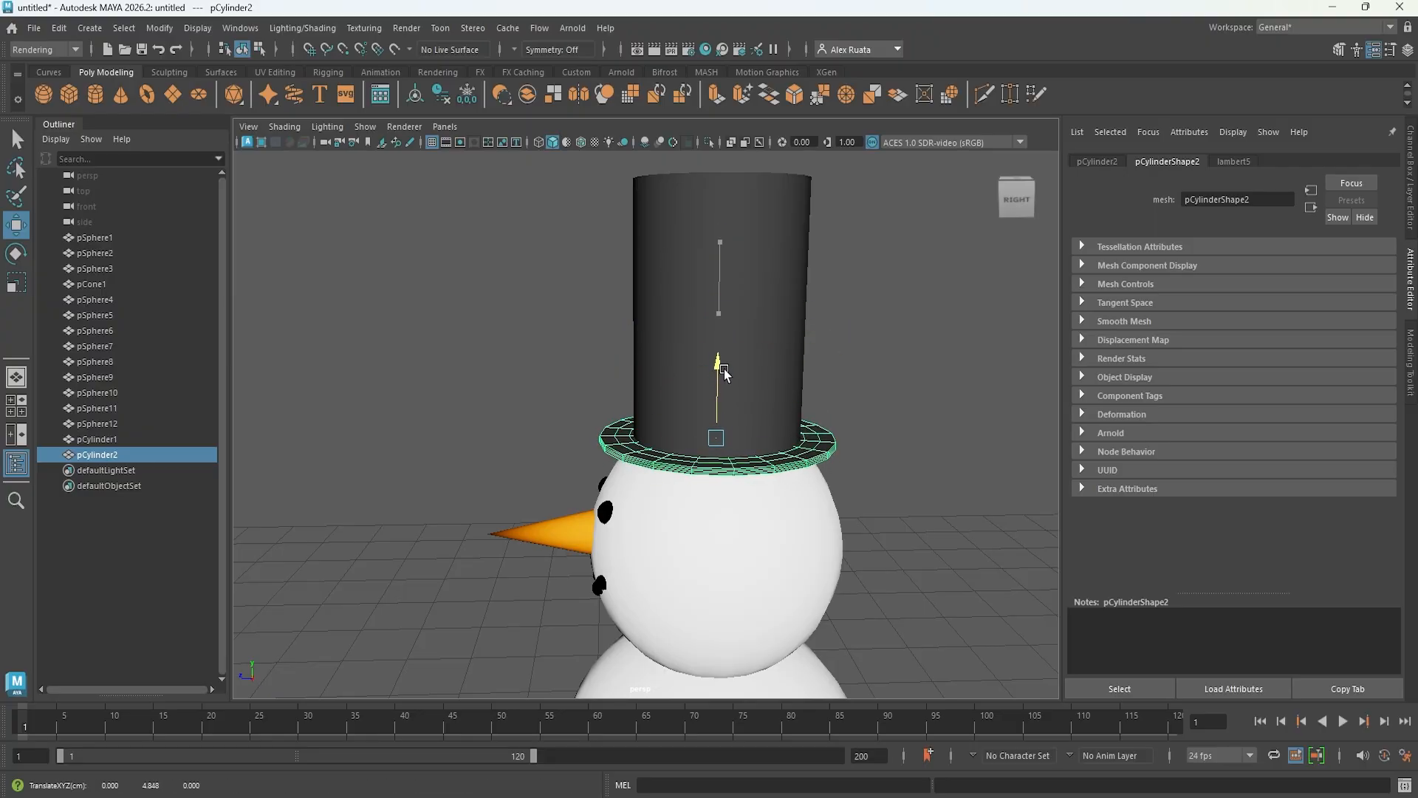
left_click(866, 413)
- Shorten the crown cylinder vertically and seat it on the brim
left_click_drag(865, 414, 655, 421, "alt")
left_click(655, 333)
scroll(655, 340, "up", 5)
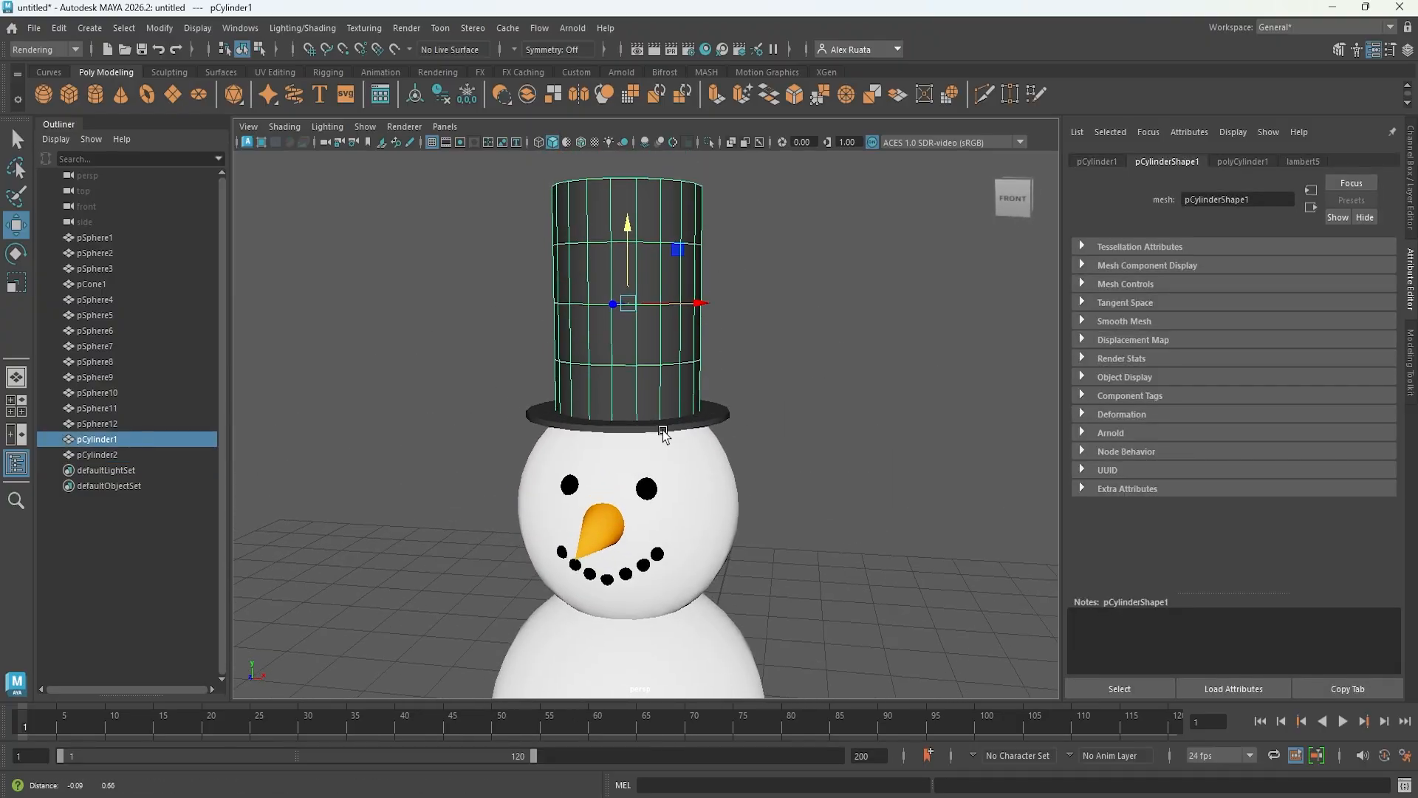
middle_click_drag(665, 434, 676, 466, "alt")
key("r")
left_click_drag(644, 252, 643, 302)
key("w")
left_click(830, 414)
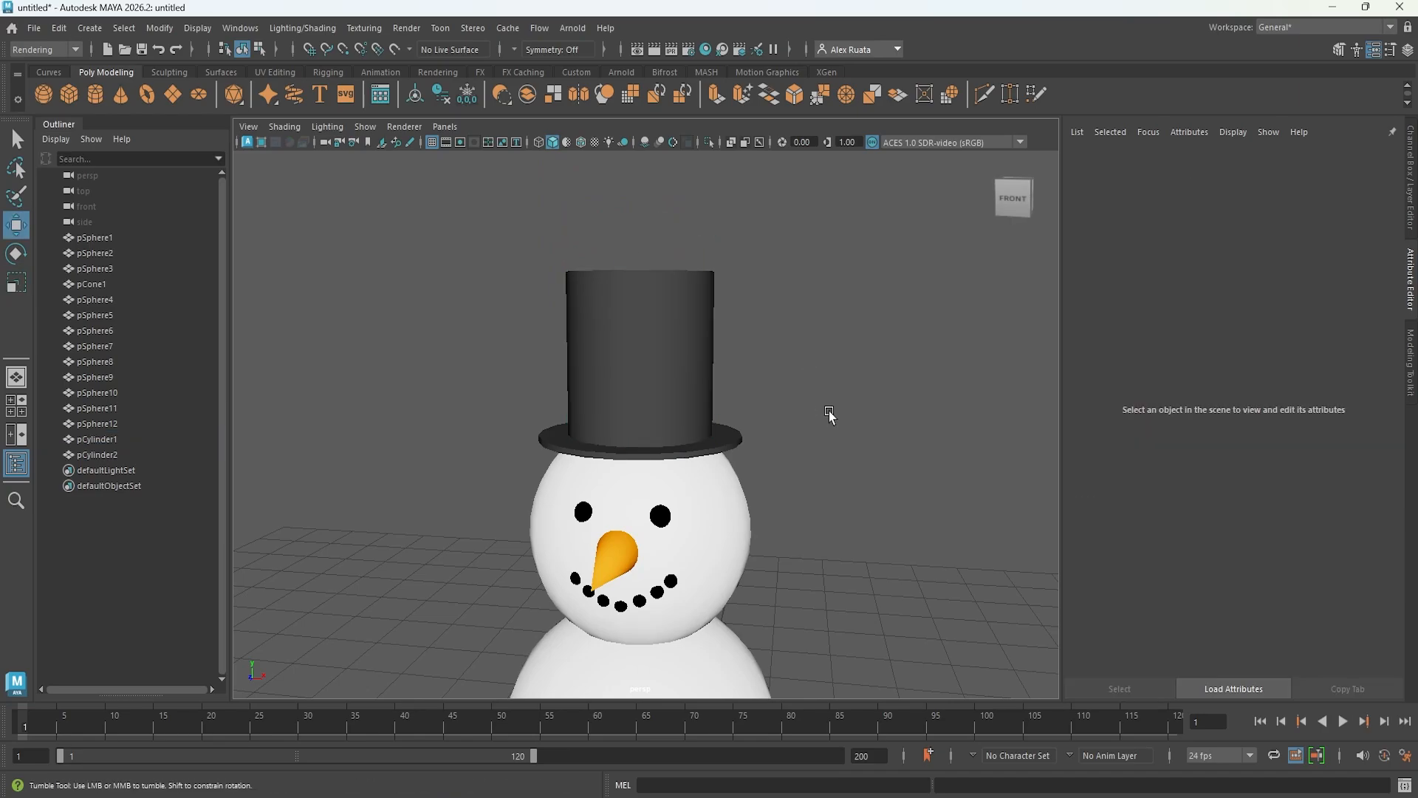
- Enlarge the hat brim uniformly to a scale of about 0.965 in X and Z
left_click_drag(829, 415, 850, 395, "alt")
left_click(728, 437)
left_click_drag(728, 437, 690, 488, "alt")
key("r")
left_click_drag(641, 432, 656, 436)
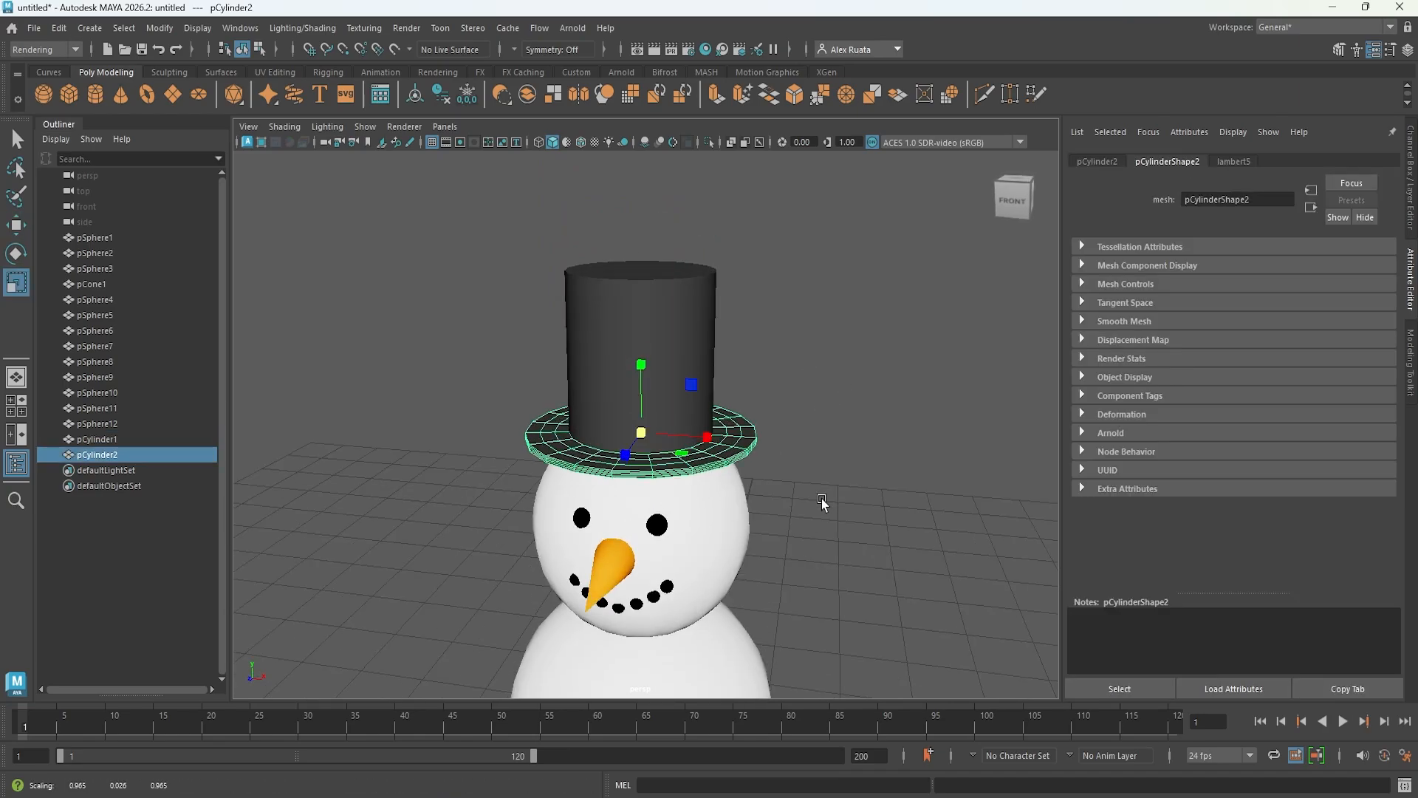
key("w")
left_click(822, 502)
- Group the crown and brim cylinders into a single hat group
left_click_drag(785, 521, 629, 332, "alt")
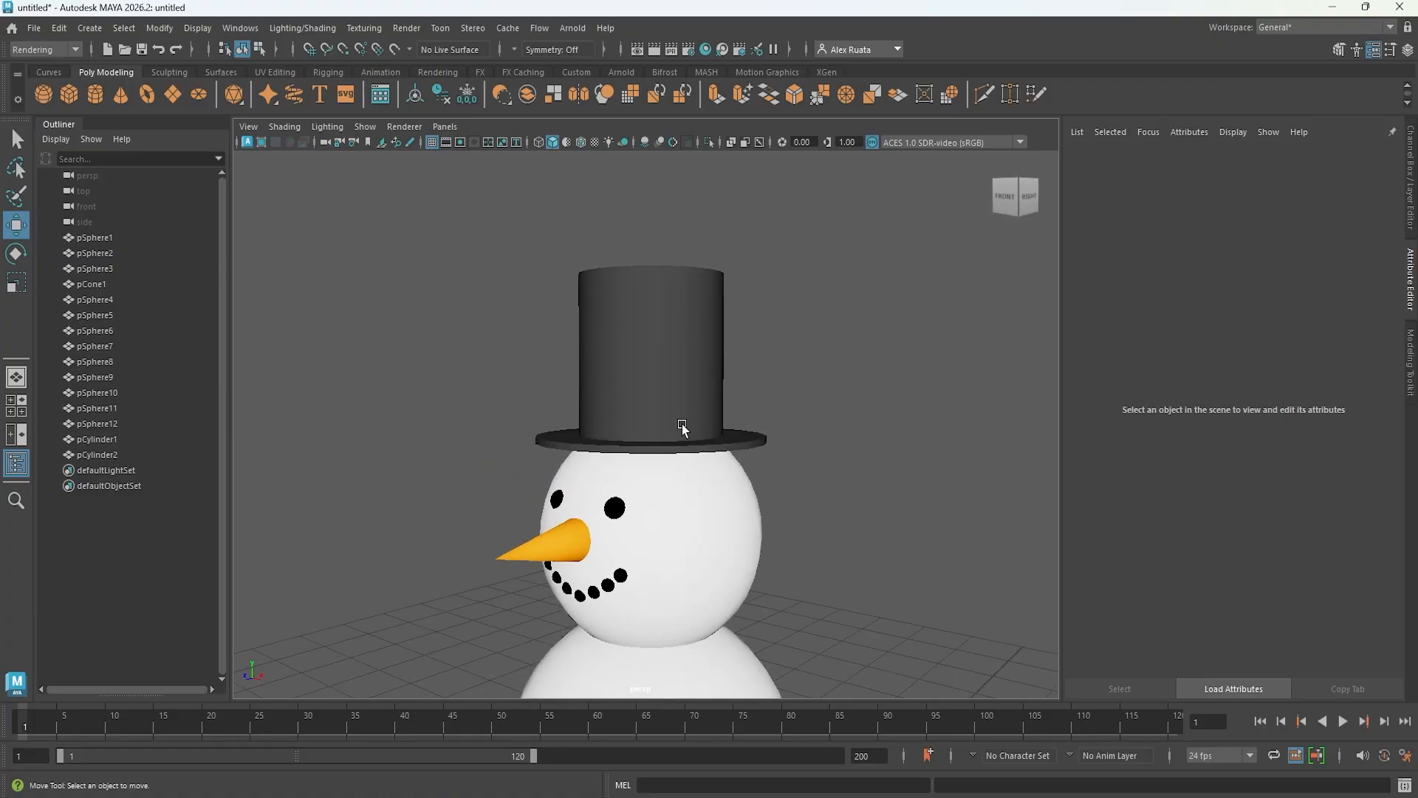
left_click(677, 373)
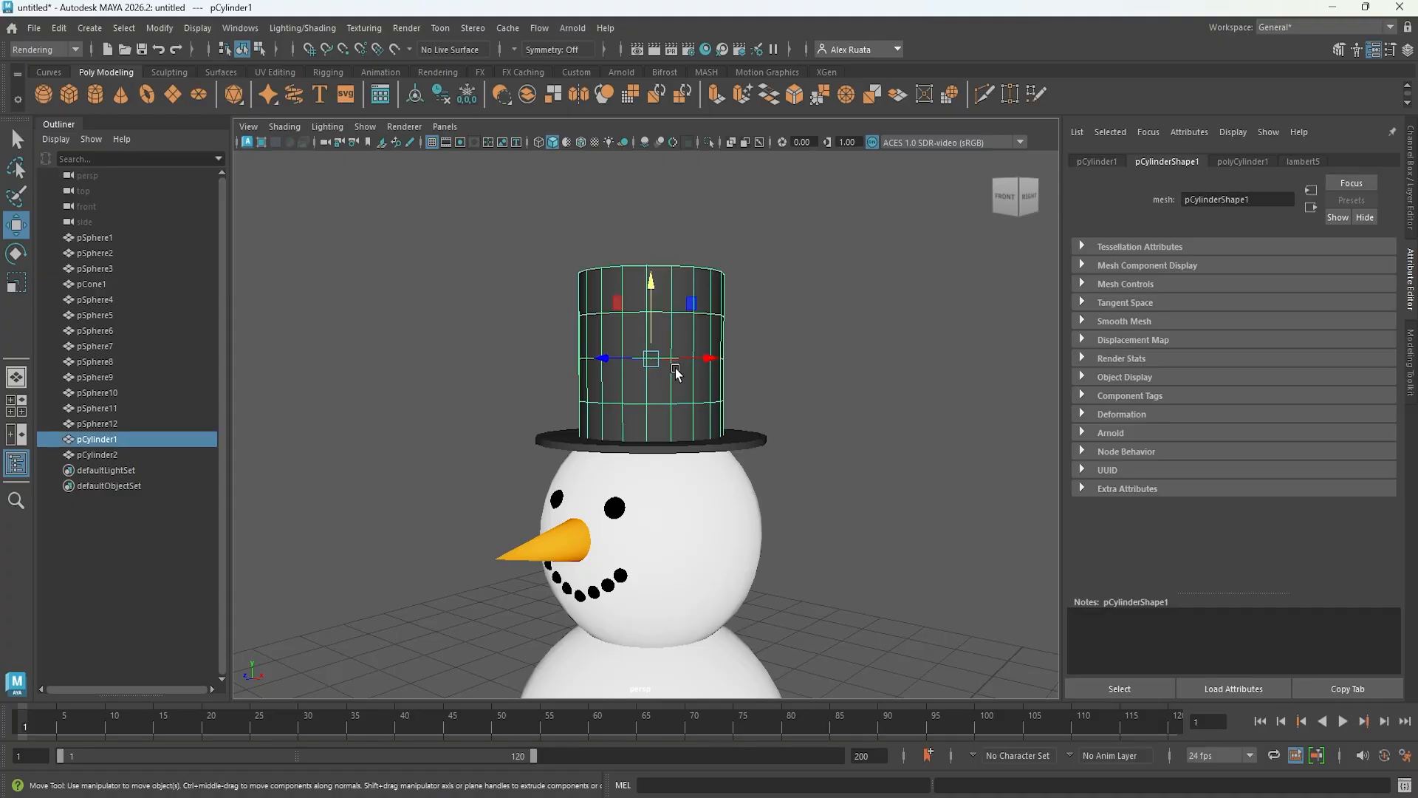
mouse_move(642, 401)
left_mouse_down("alt")
mouse_move(699, 414)
mouse_move(640, 406)
mouse_move(658, 423)
mouse_move(632, 420)
mouse_move(650, 421)
left_mouse_up("alt")
left_click(759, 437, "shift")
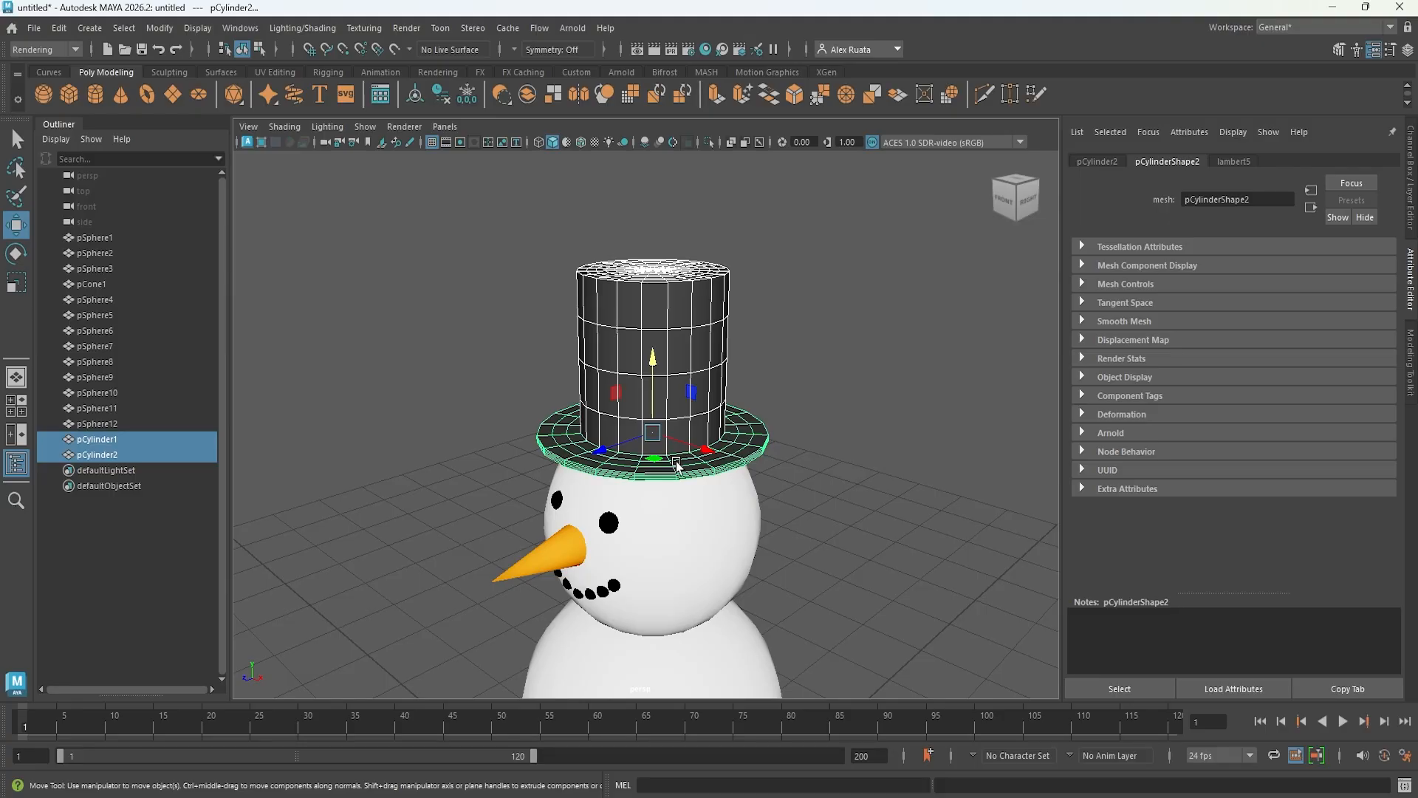
key("ctrl+g")
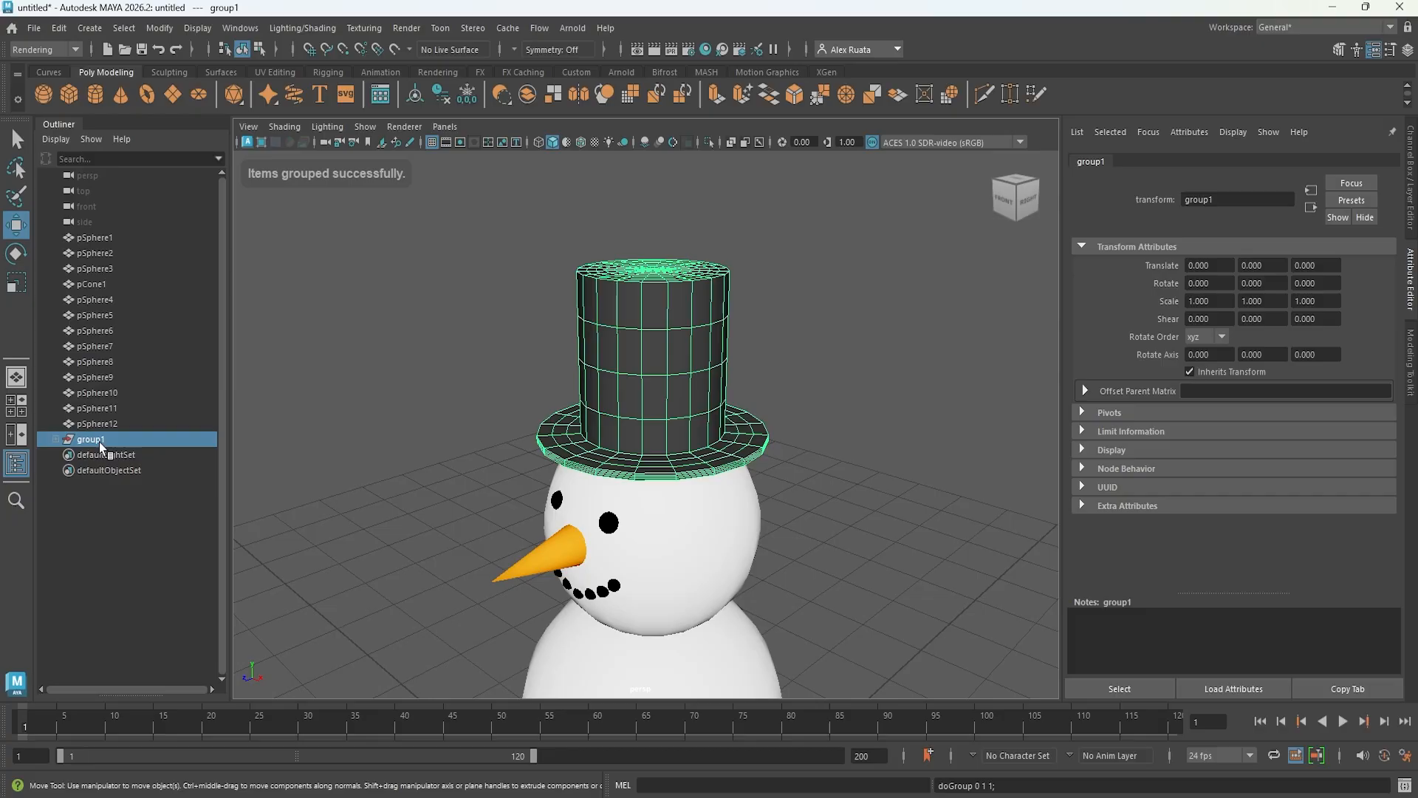
left_click(576, 395)
left_click(475, 379)
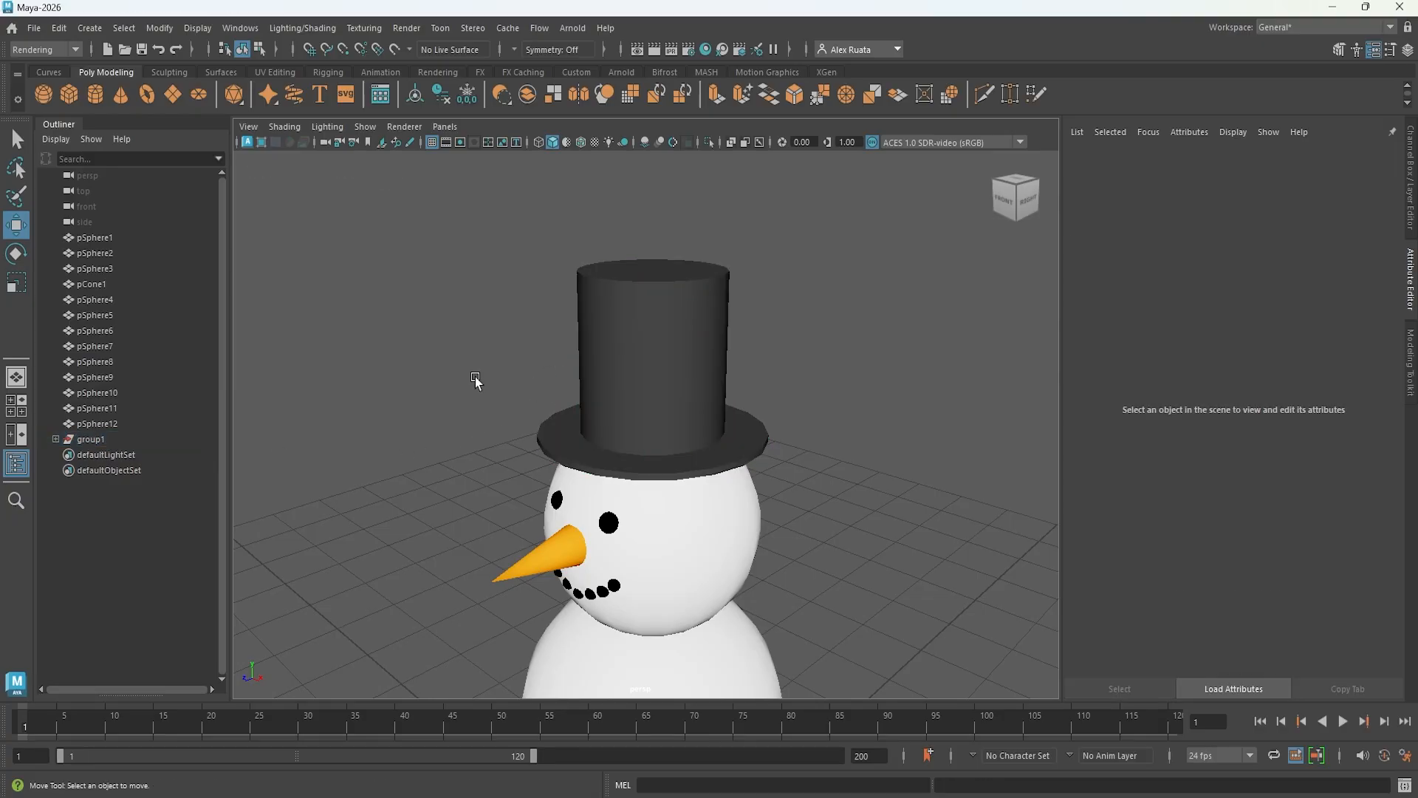
- Center the pivot of the hat group
left_click(122, 438)
scroll(473, 442, "down", 6)
scroll(481, 442, "up", 1)
middle_click_drag(481, 436, 487, 309, "alt")
left_click_drag(487, 308, 505, 352, "alt")
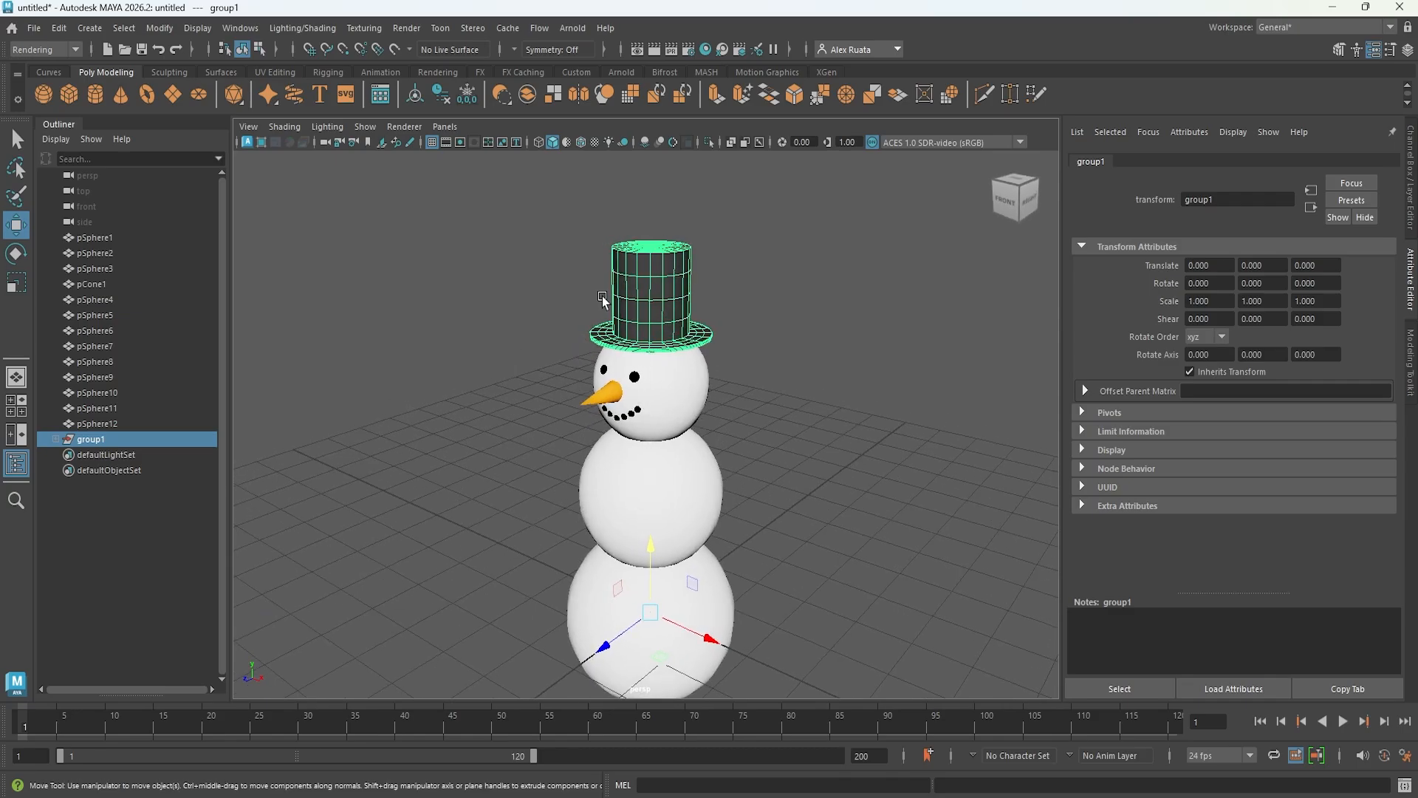
left_click(160, 30)
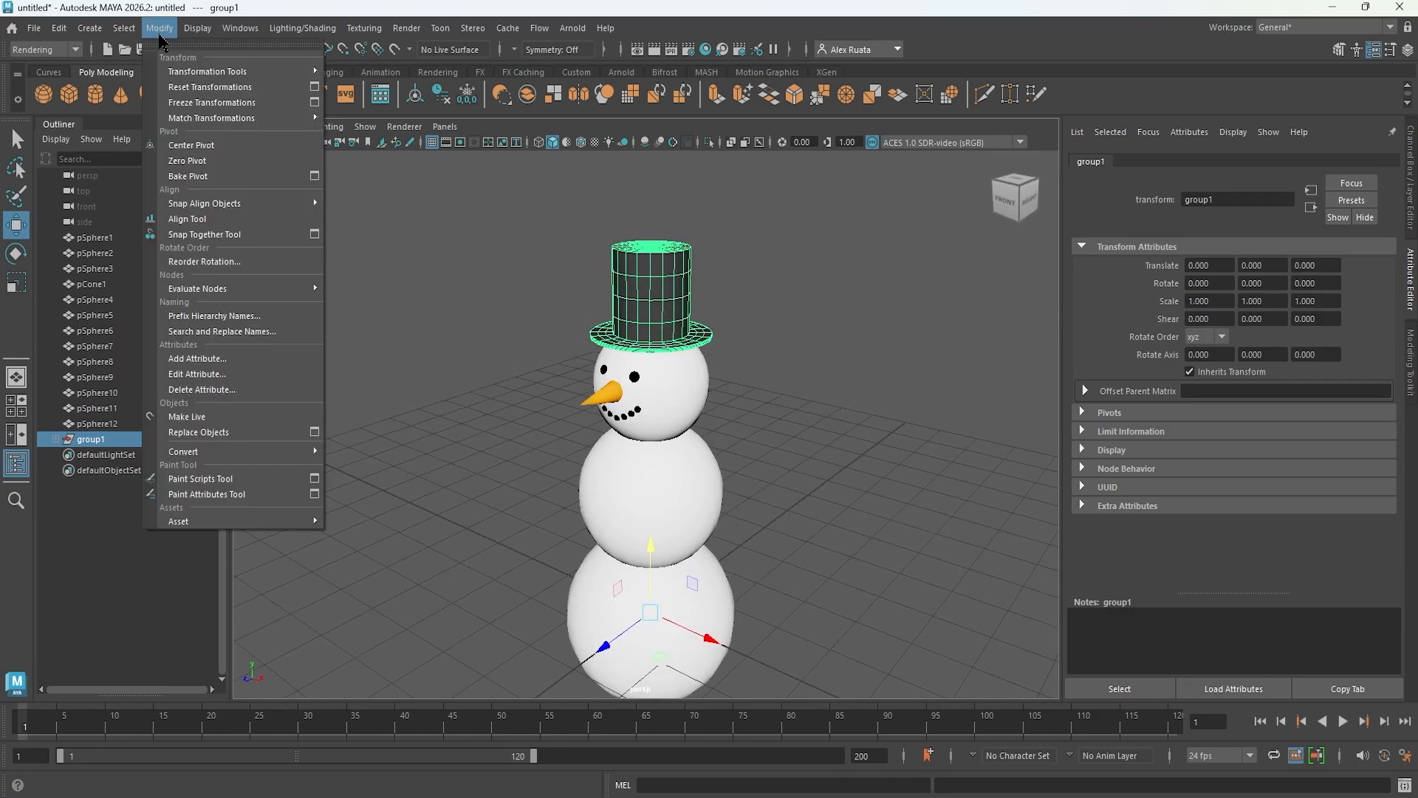
left_click(193, 145)
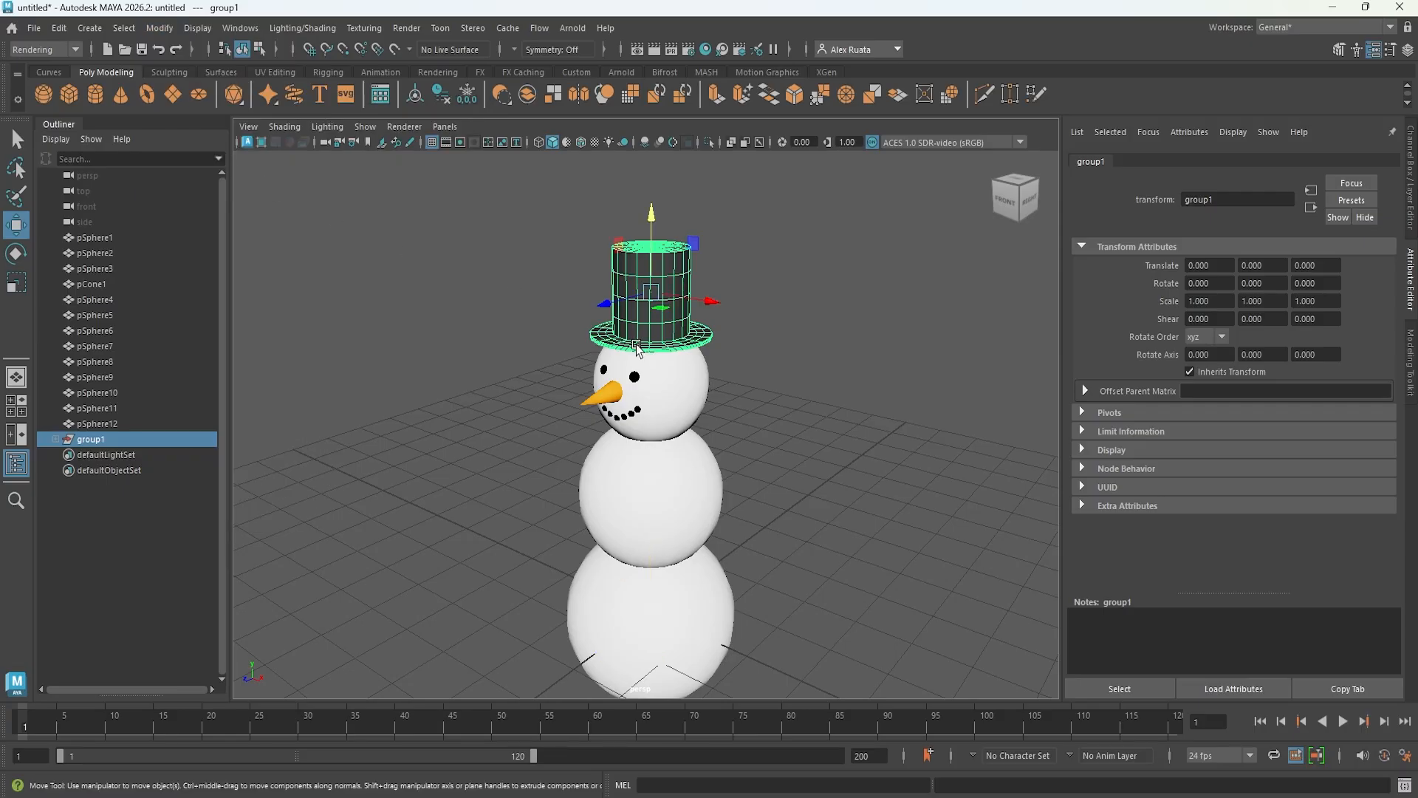
- Tilt the hat group sideways to about -8.2° in Z and shift it to about 0.21 in X
scroll(639, 349, "up", 3)
left_click_drag(529, 288, 540, 471, "alt")
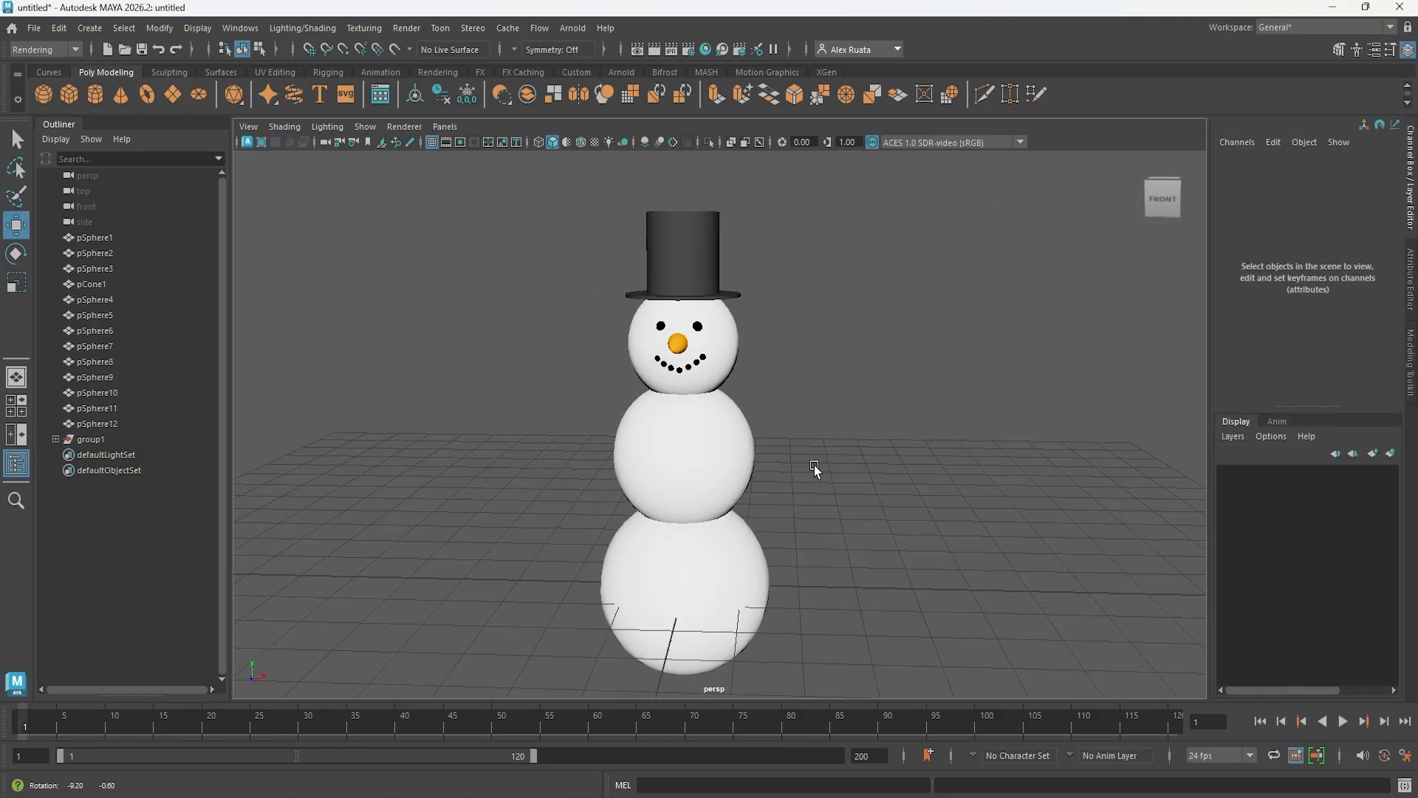
left_click_drag(814, 463, 779, 461, "alt")
scroll(801, 436, "up", 5)
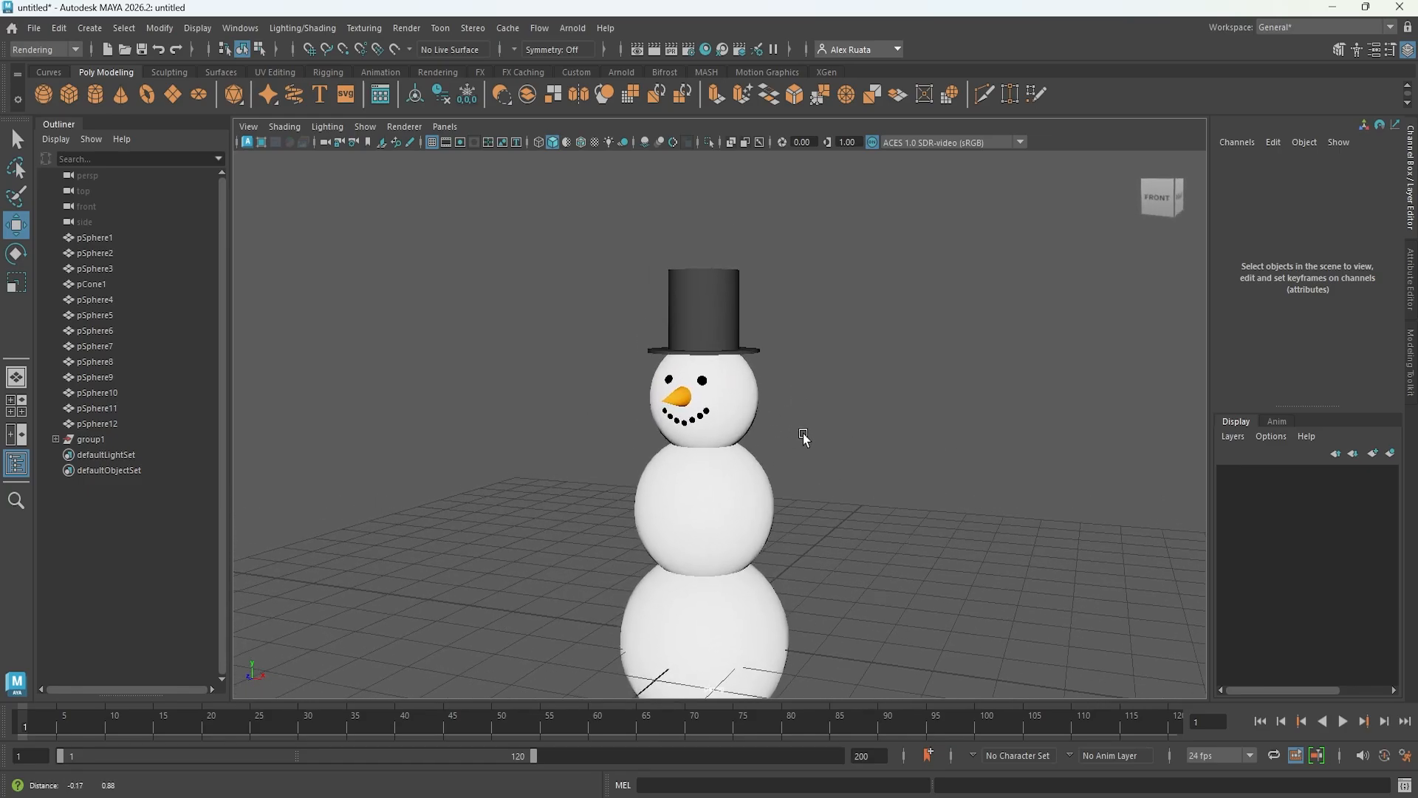
left_click(91, 438)
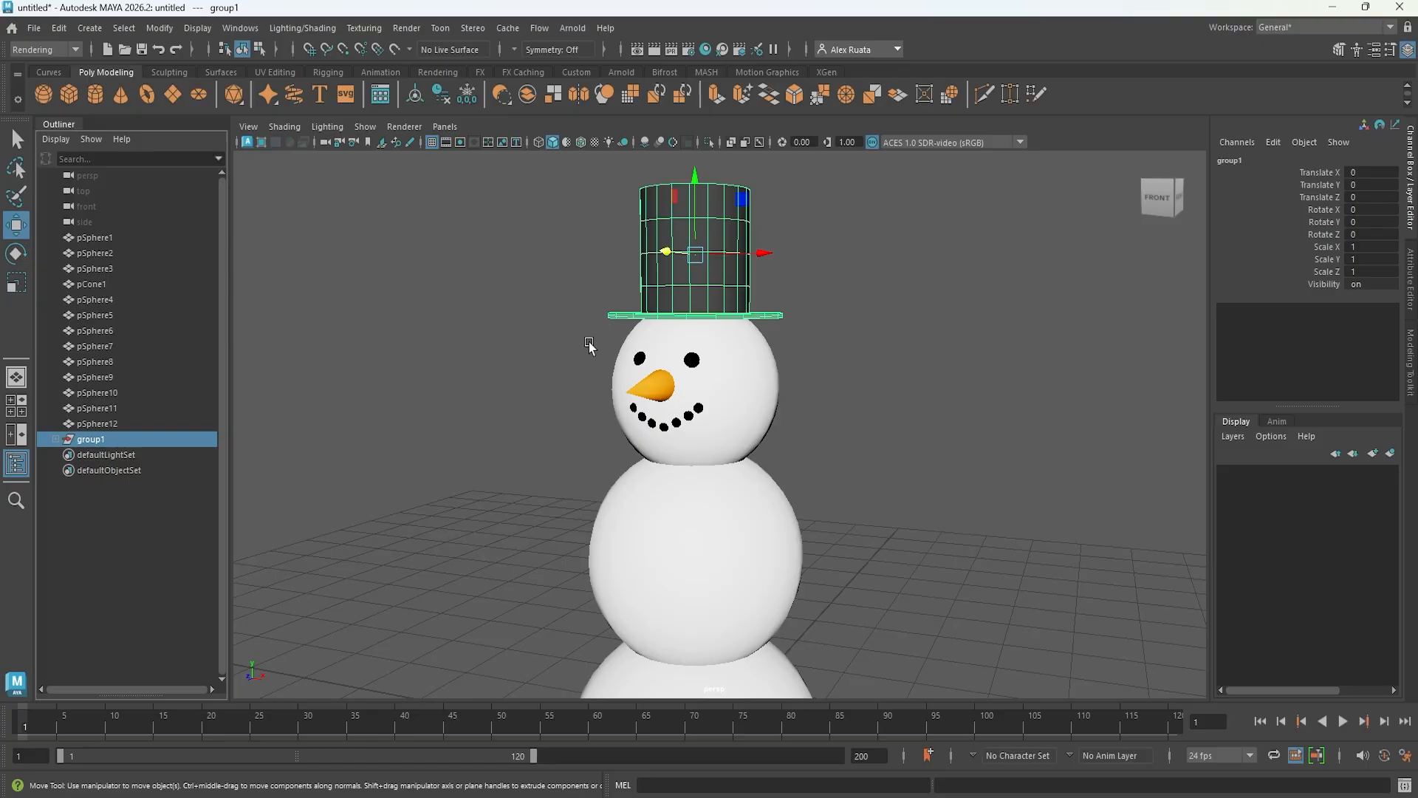
left_click_drag(591, 347, 640, 405, "alt")
key("e")
left_click_drag(779, 275, 749, 325)
key("w")
key("e")
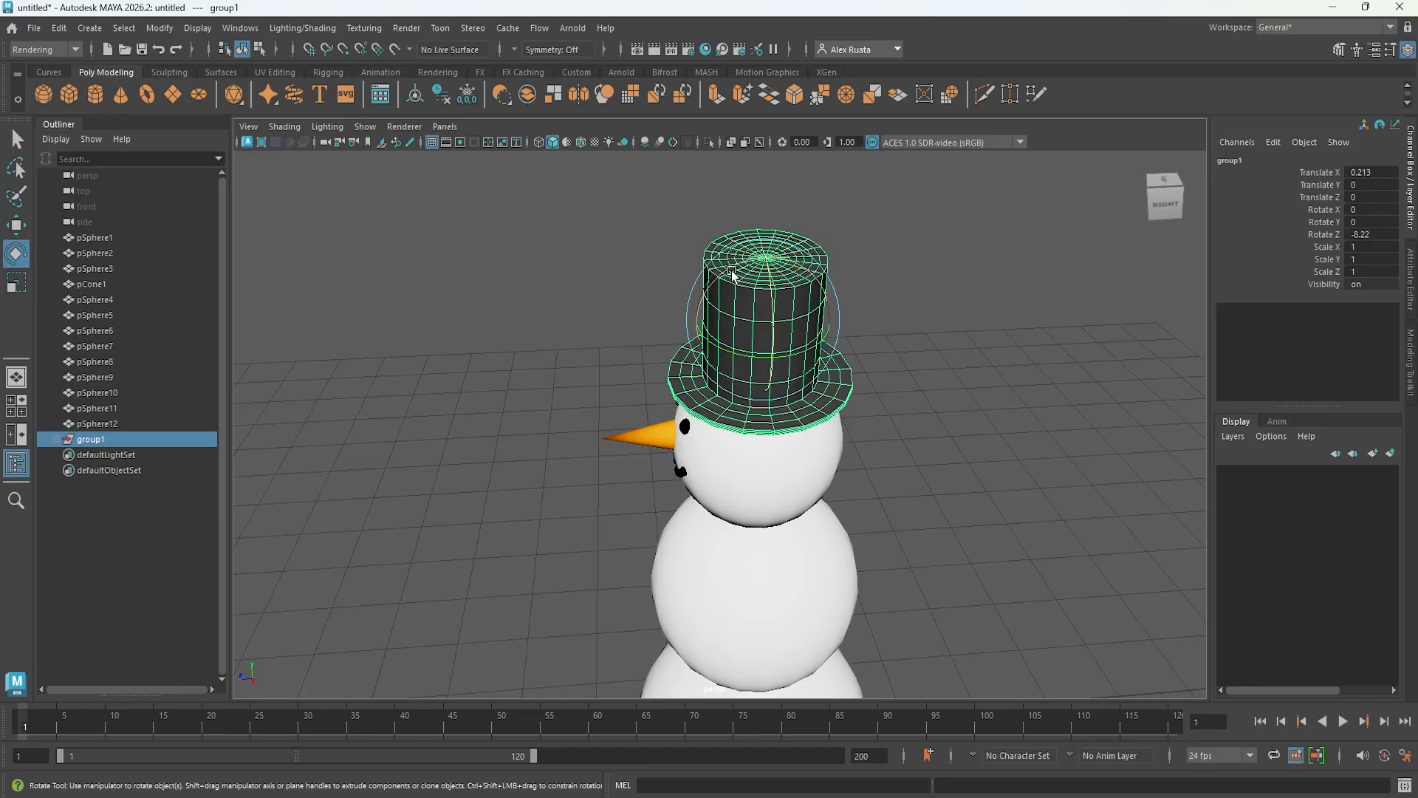
- Tilt the hat group slightly backward on the head, away from the nose
left_click_drag(732, 274, 711, 323)
key("w")
left_click(861, 474)
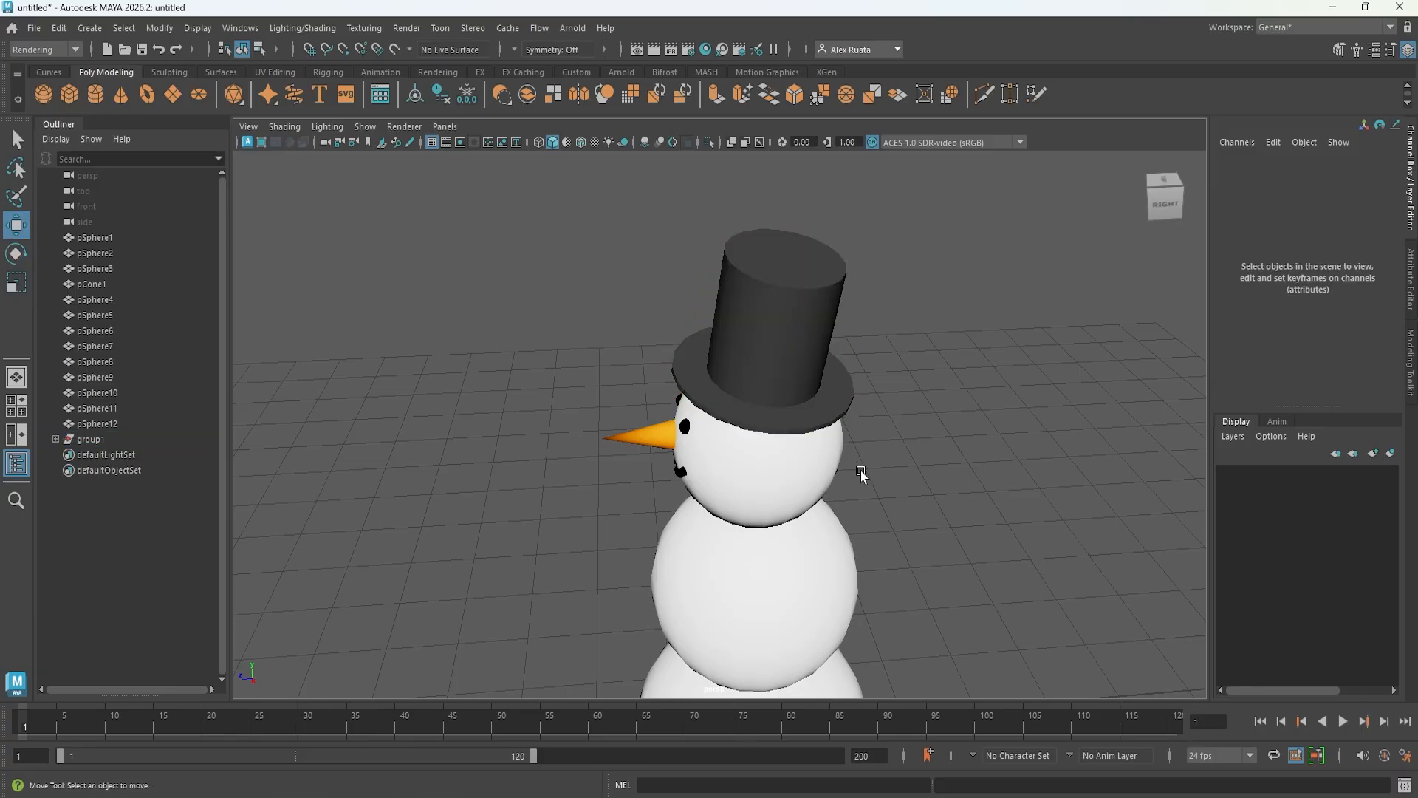
- Shift the middle body sphere sideways to about -0.21 in X
left_click_drag(861, 474, 1023, 440, "alt")
mouse_move(1023, 438)
left_mouse_down("alt")
mouse_move(1024, 424)
mouse_move(1008, 444)
left_mouse_up("alt")
middle_click_drag(957, 479, 976, 329, "alt")
middle_click_drag(938, 396, 938, 363, "alt")
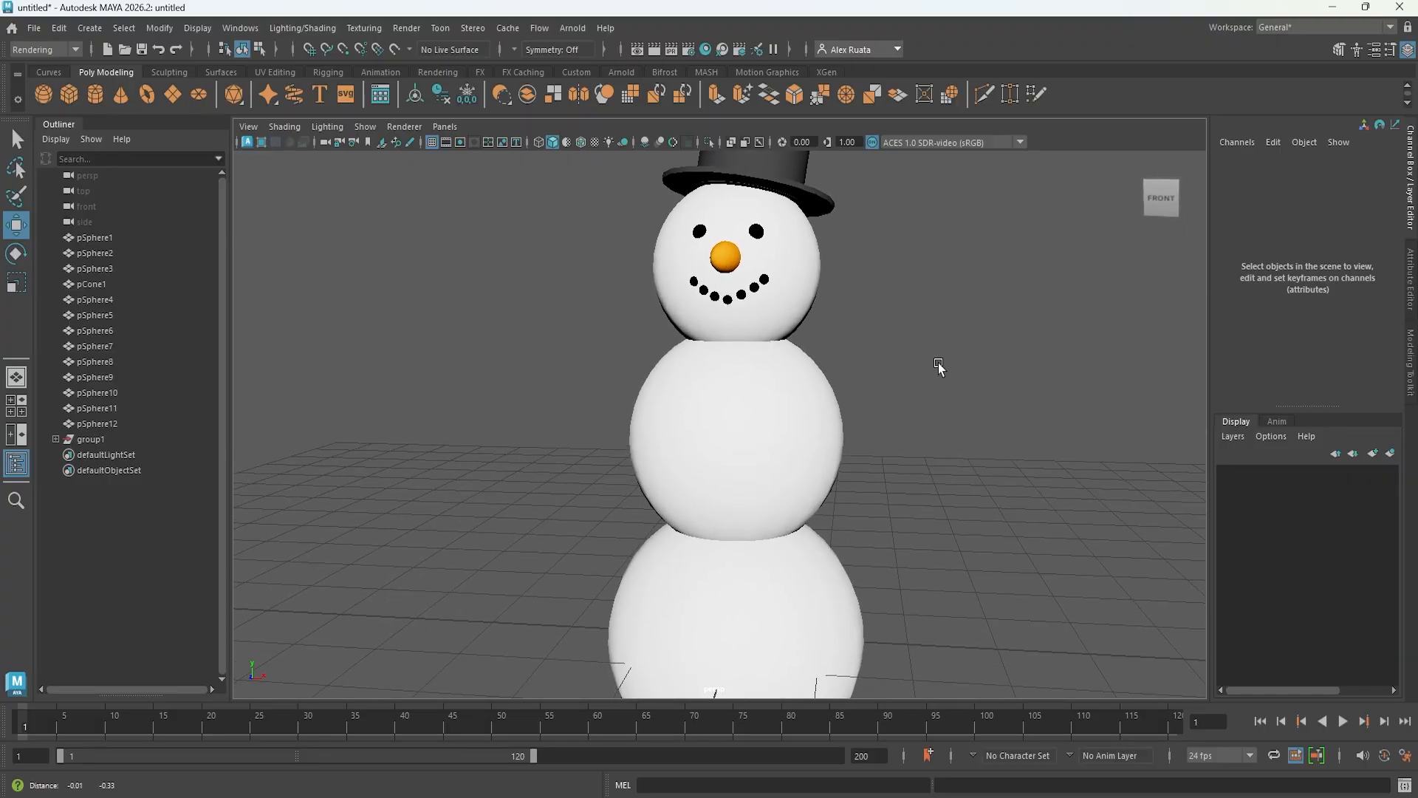
left_click(788, 434)
mouse_move(788, 433)
left_mouse_down("alt")
mouse_move(861, 468)
mouse_move(944, 462)
mouse_move(877, 444)
mouse_move(783, 459)
left_mouse_up("alt")
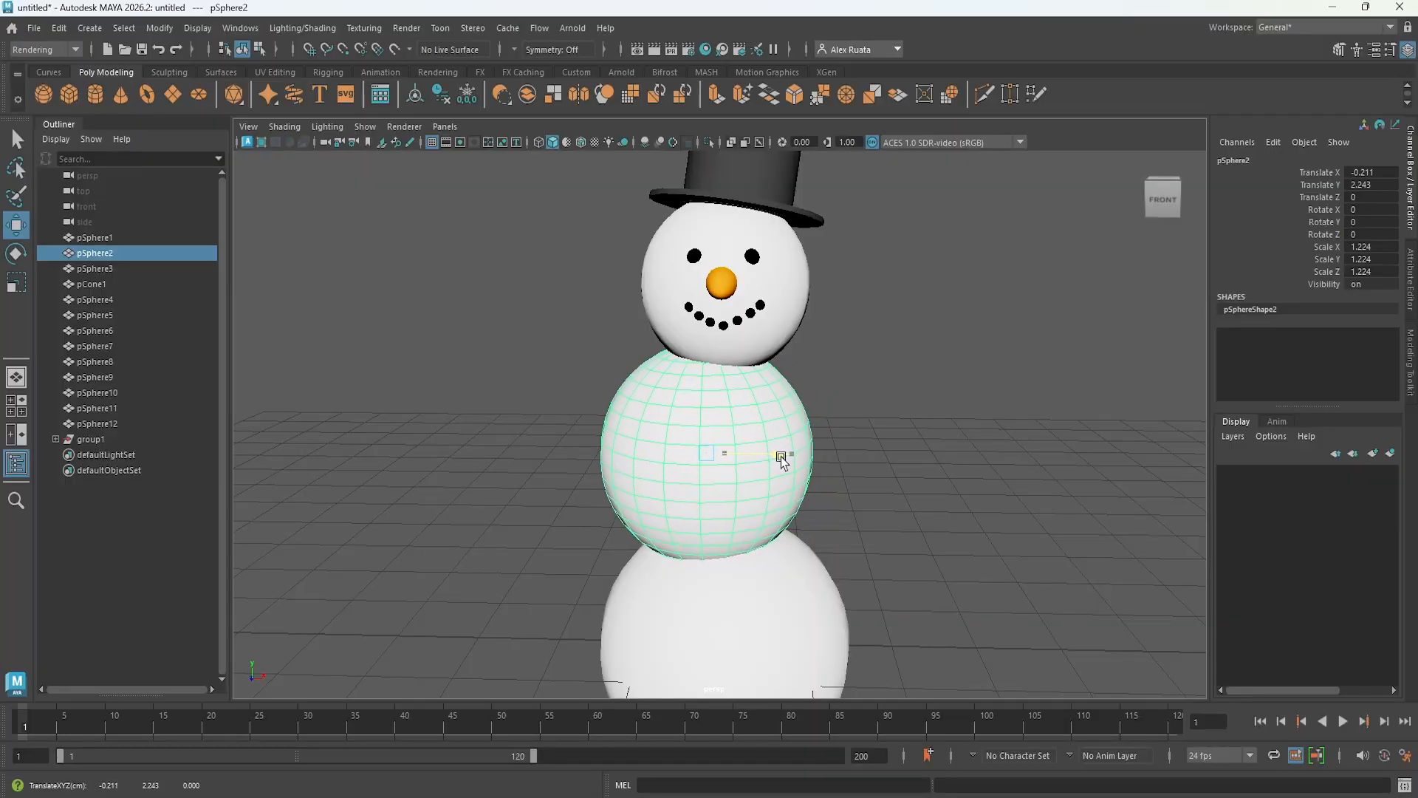
left_click(906, 451)
- Tilt the carrot nose to about 96.8° in X and reposition it at about 4.12 in Y and 1.25 in Z
left_click_drag(906, 450, 734, 459, "alt")
right_click_drag(734, 459, 1153, 463, "alt")
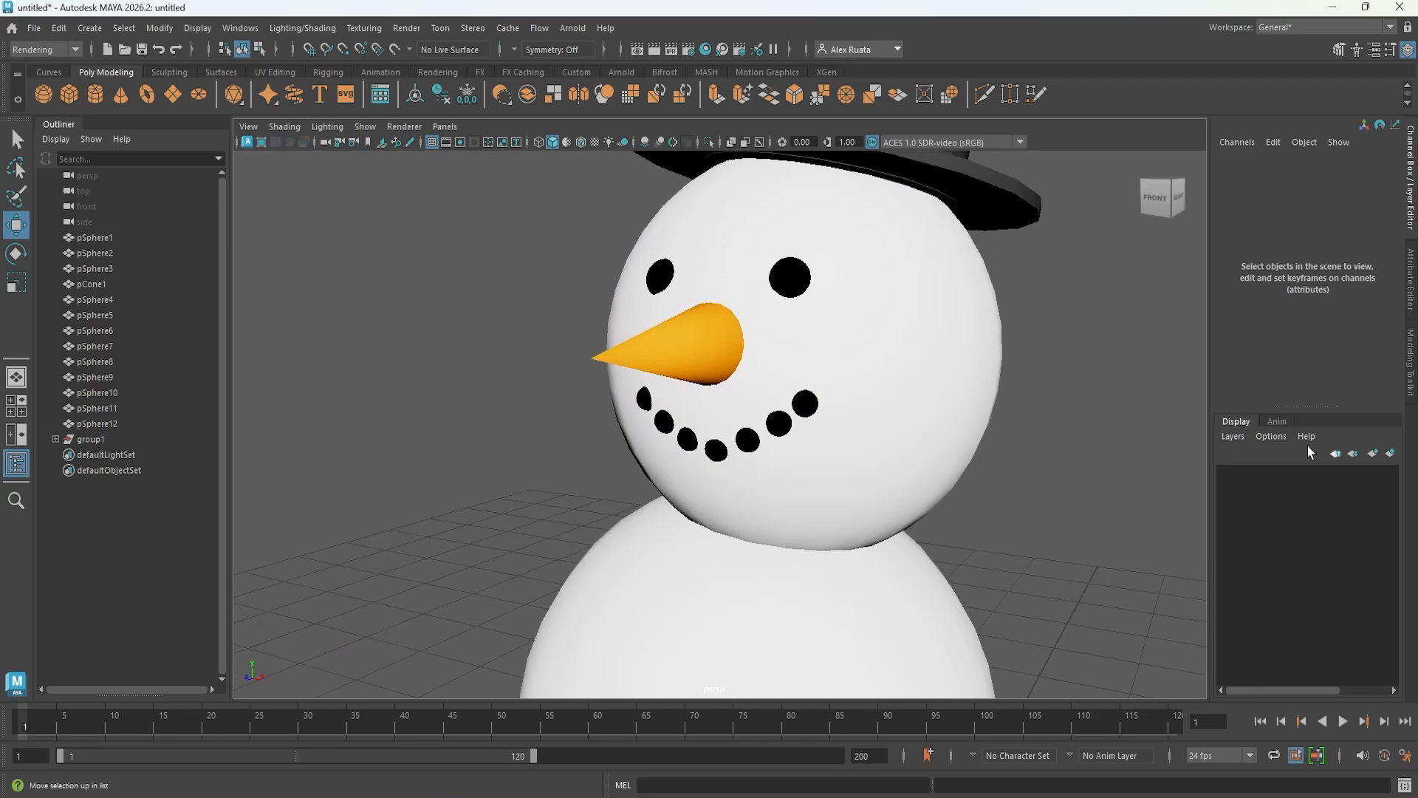
left_click_drag(813, 414, 687, 436, "alt")
left_click(680, 384)
key("e")
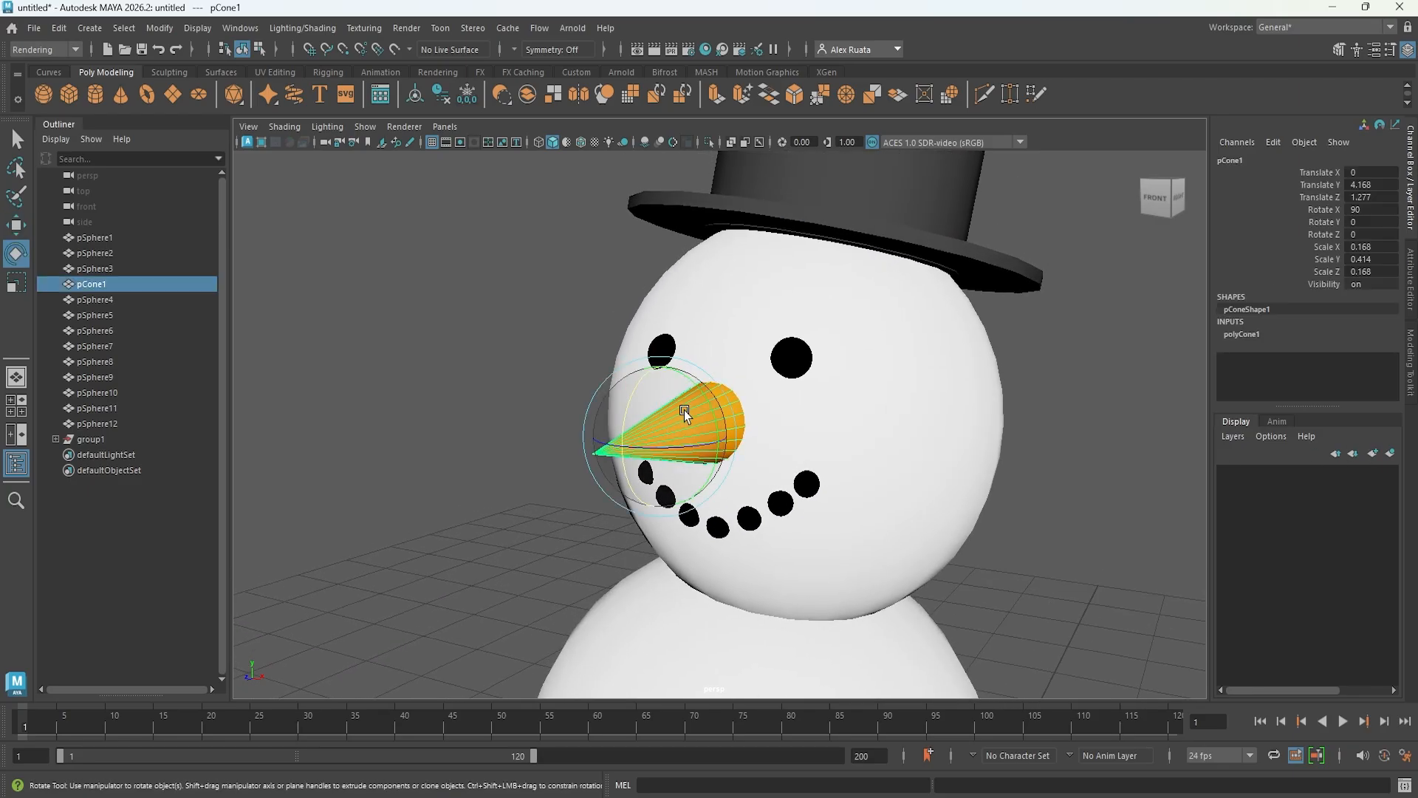
left_click_drag(635, 396, 503, 432)
key("w")
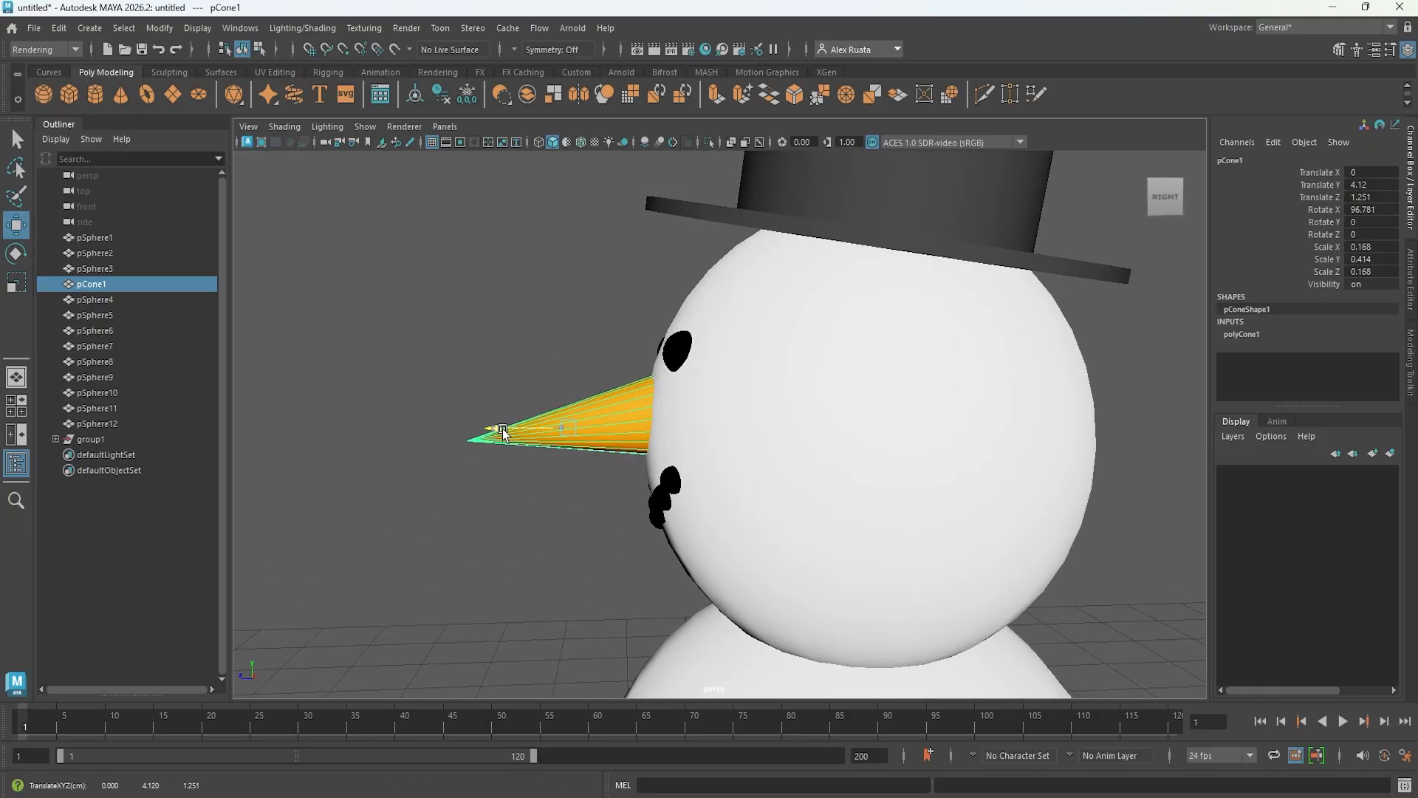
left_click(539, 307)
- Group the seven black smile spheres into a single smile group
left_click_drag(539, 308, 752, 383, "alt")
right_click_drag(751, 383, 588, 431, "alt")
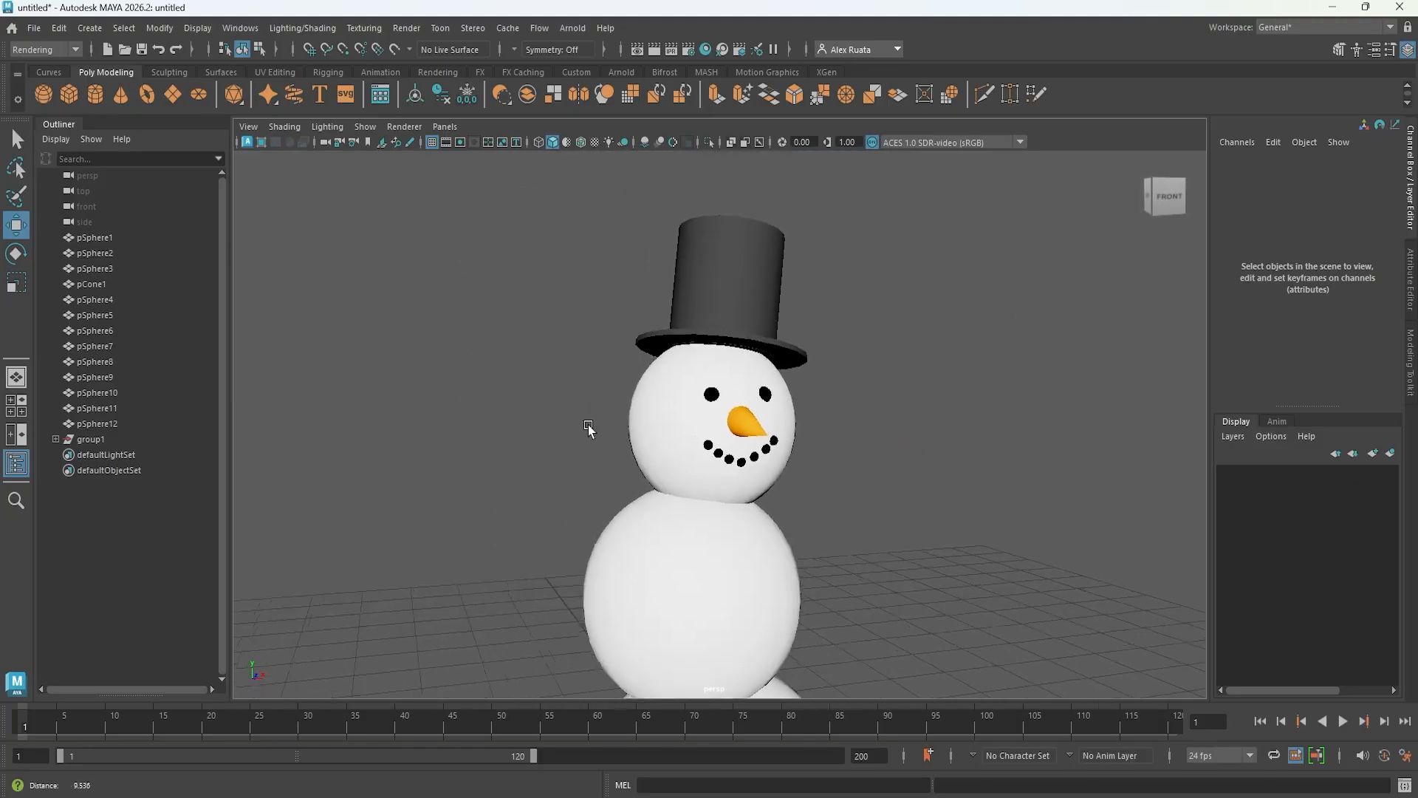
left_click_drag(588, 431, 825, 411, "alt")
mouse_move(826, 411)
right_mouse_down("alt")
mouse_move(728, 430)
mouse_move(1260, 425)
mouse_move(798, 436)
mouse_move(840, 391)
mouse_move(846, 423)
right_mouse_up("alt")
left_click(828, 400)
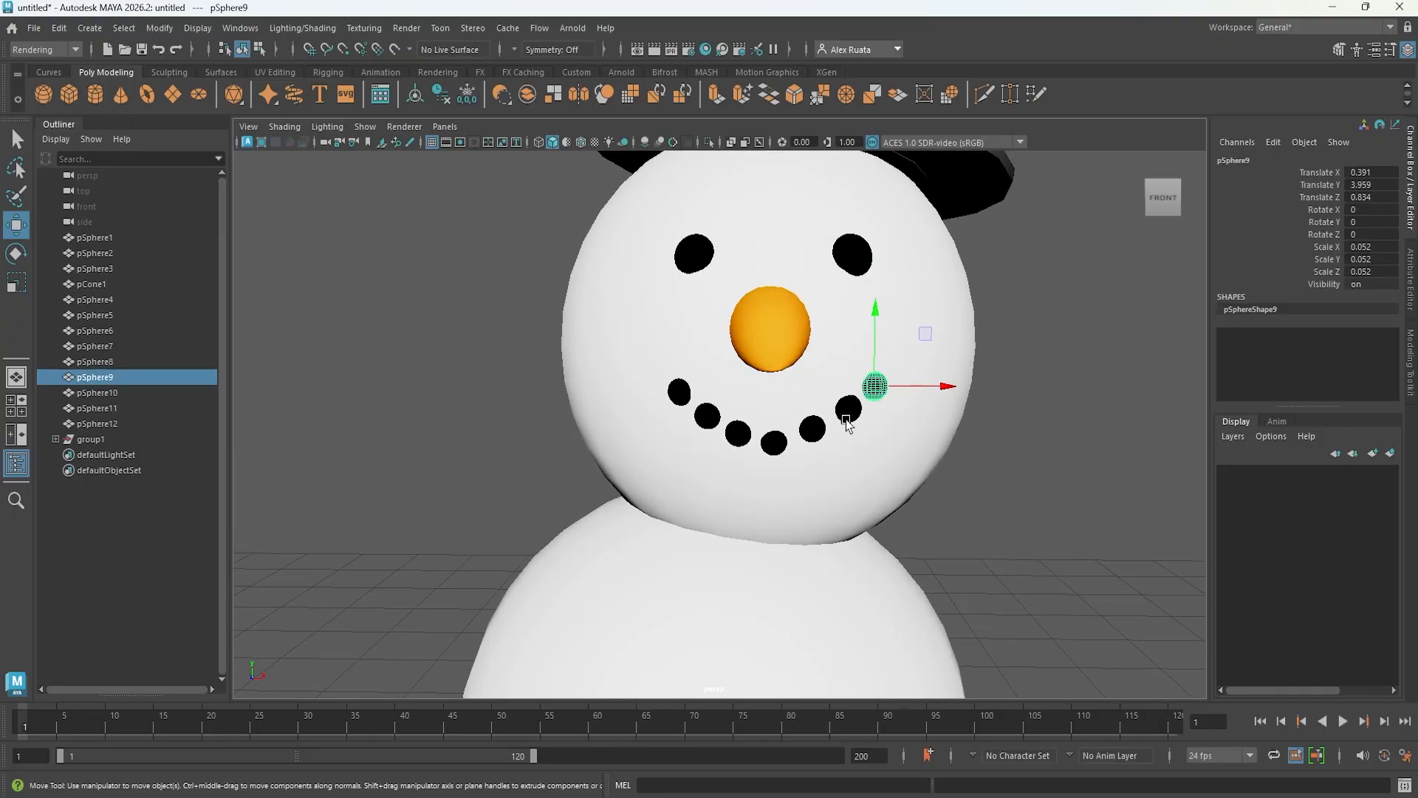
left_click(850, 410, "shift")
left_click(812, 428, "shift")
left_click(773, 441, "shift")
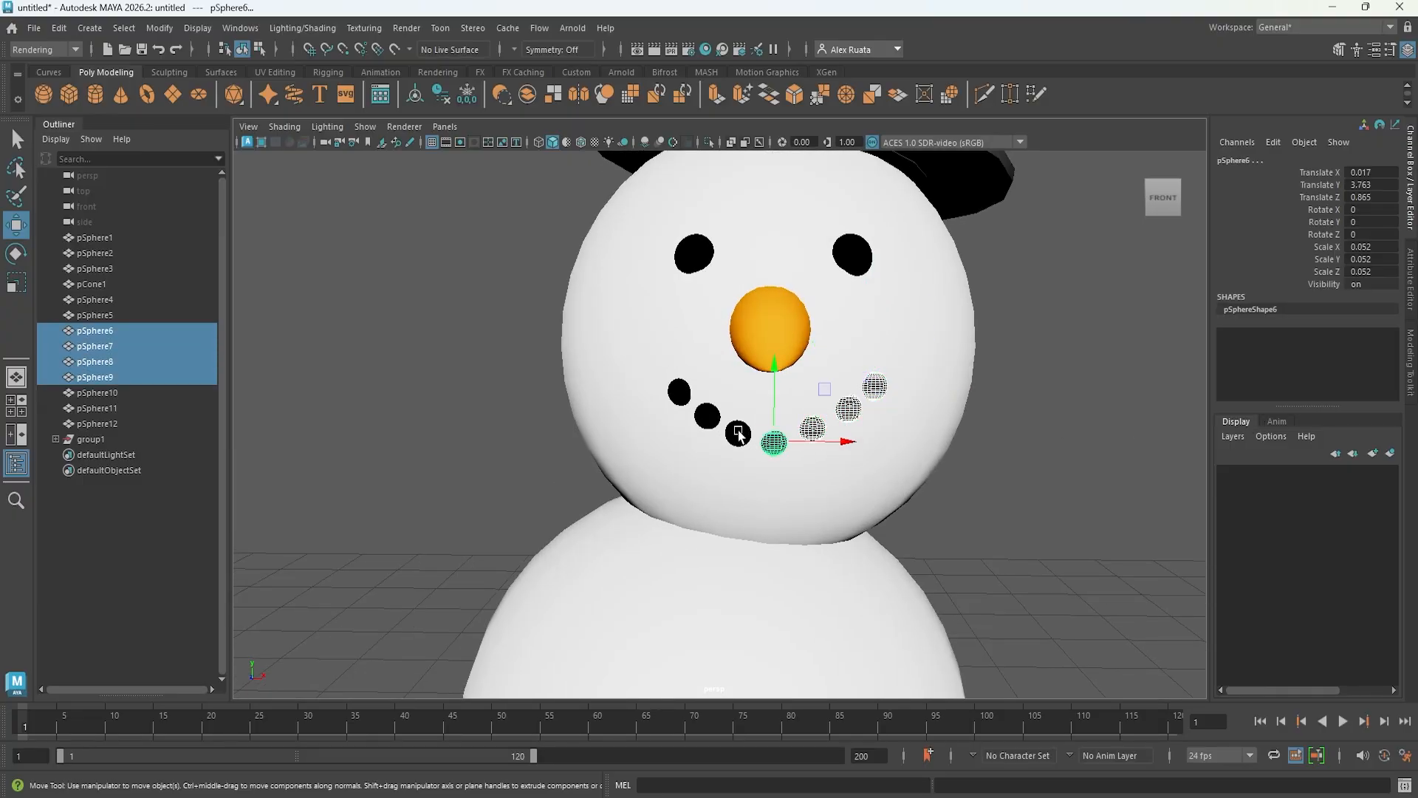
left_click(738, 434, "shift")
left_click(707, 418, "shift")
left_click(679, 392, "shift")
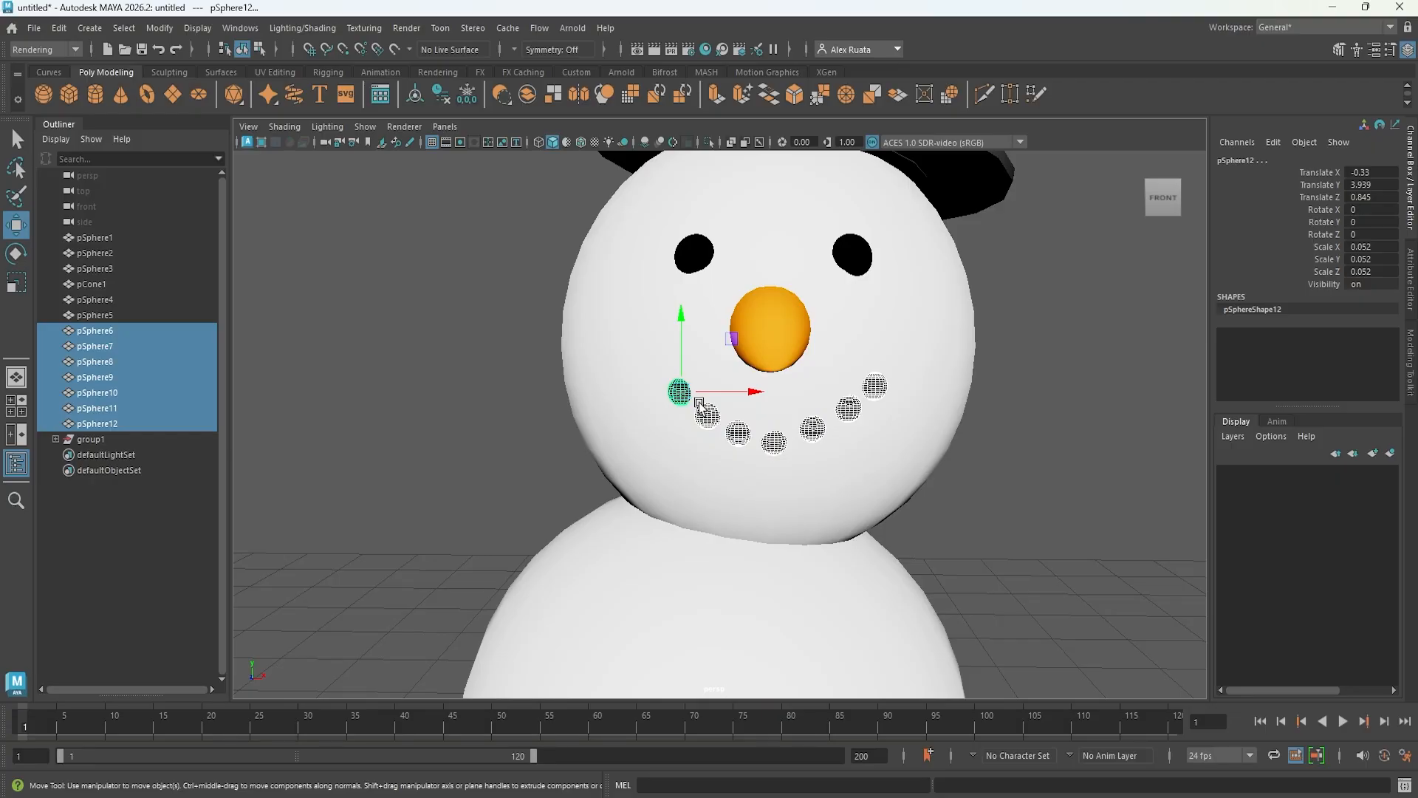
key("ctrl+g")
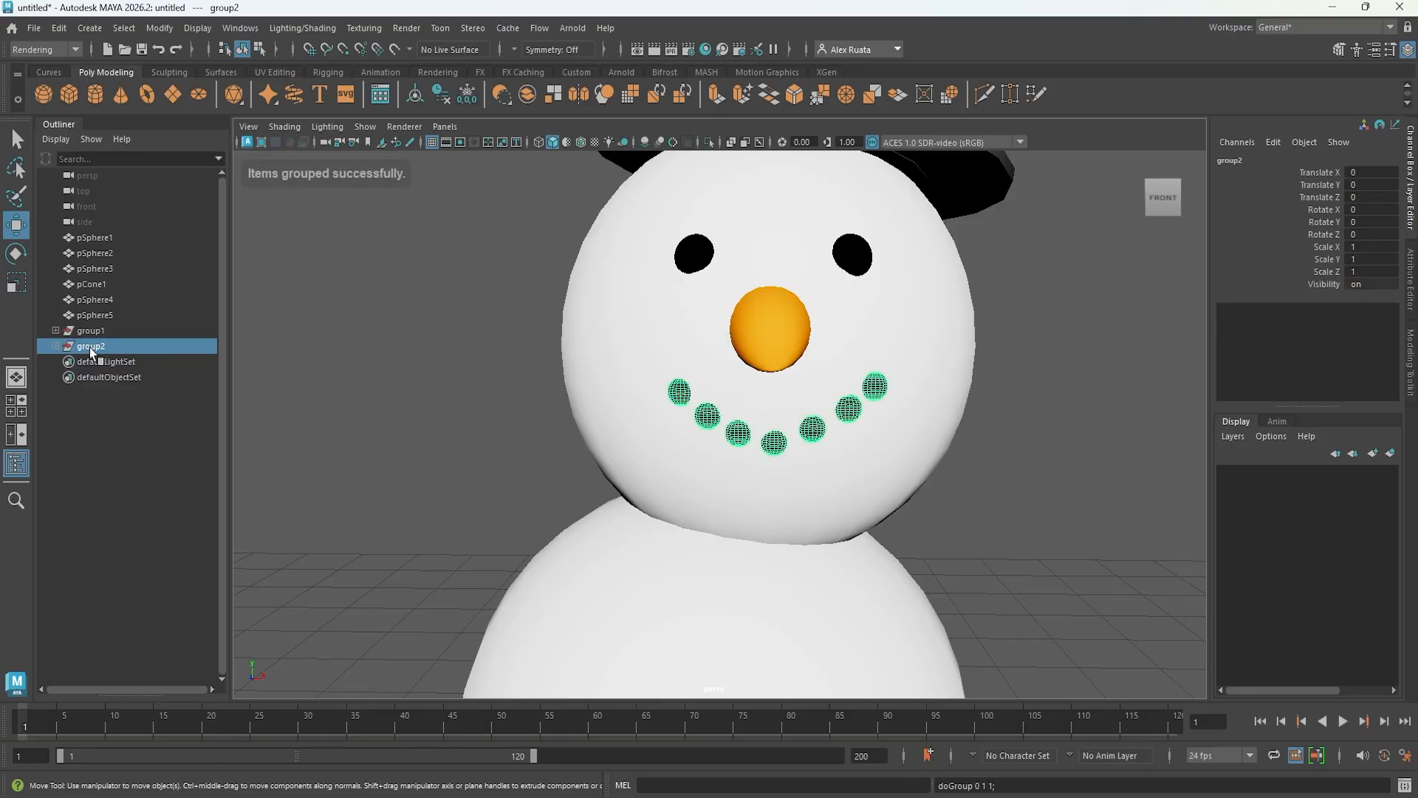
- Center the pivot of the smile group
left_click(161, 30)
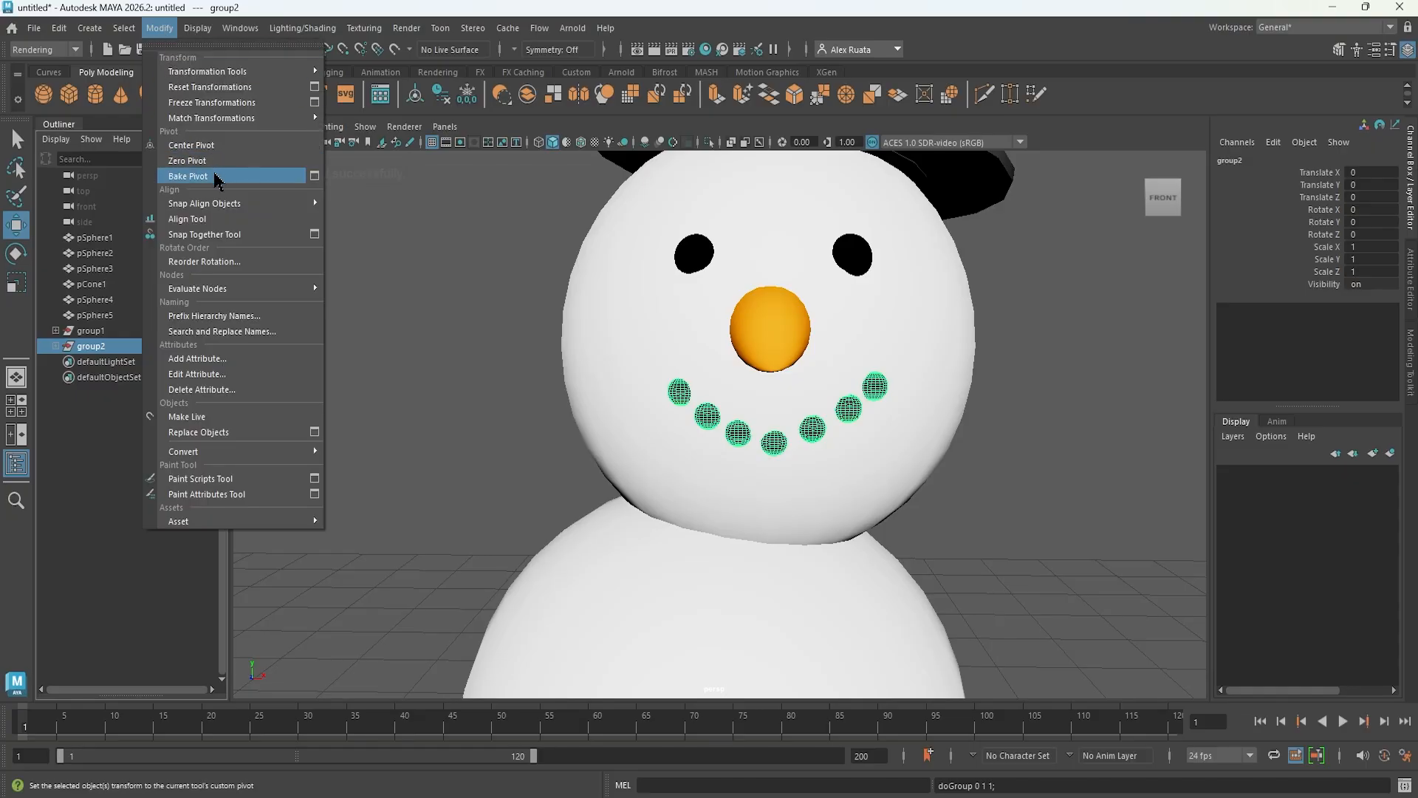
left_click(221, 170)
middle_click_drag(809, 401, 784, 435, "alt")
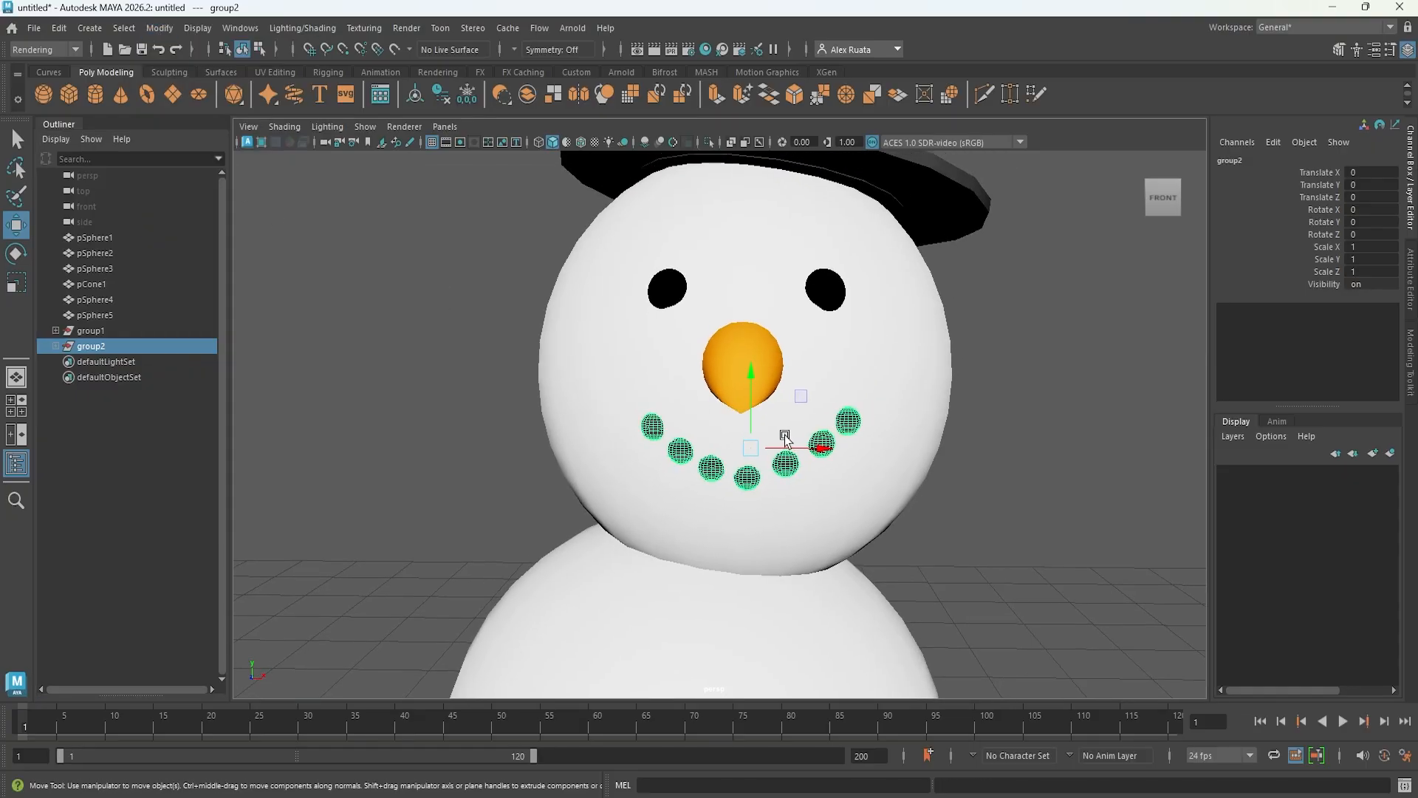
- Rotate the smile group to about -12.7° in Z
left_click_drag(784, 435, 816, 423, "alt")
key("e")
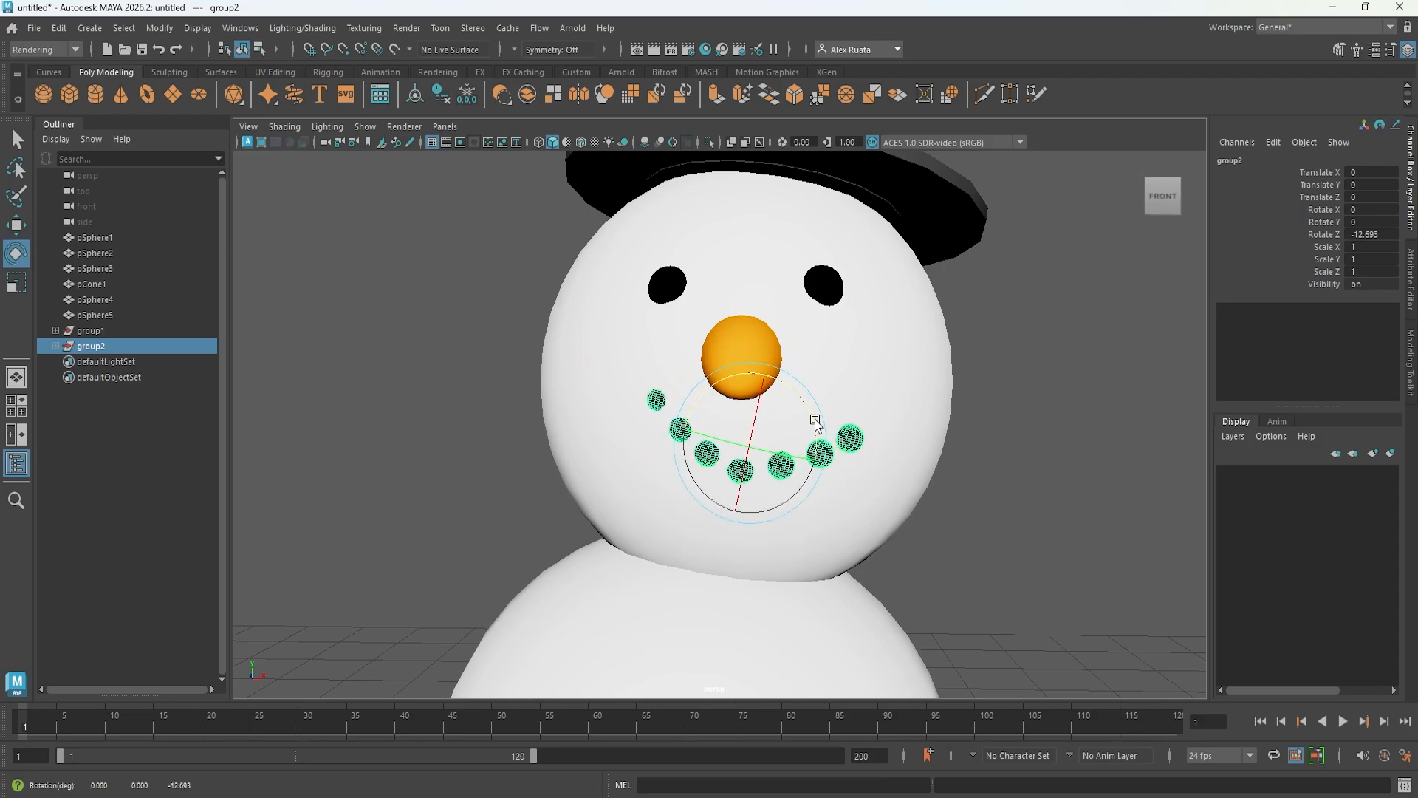
left_click(718, 484)
left_click_drag(719, 483, 652, 509, "alt")
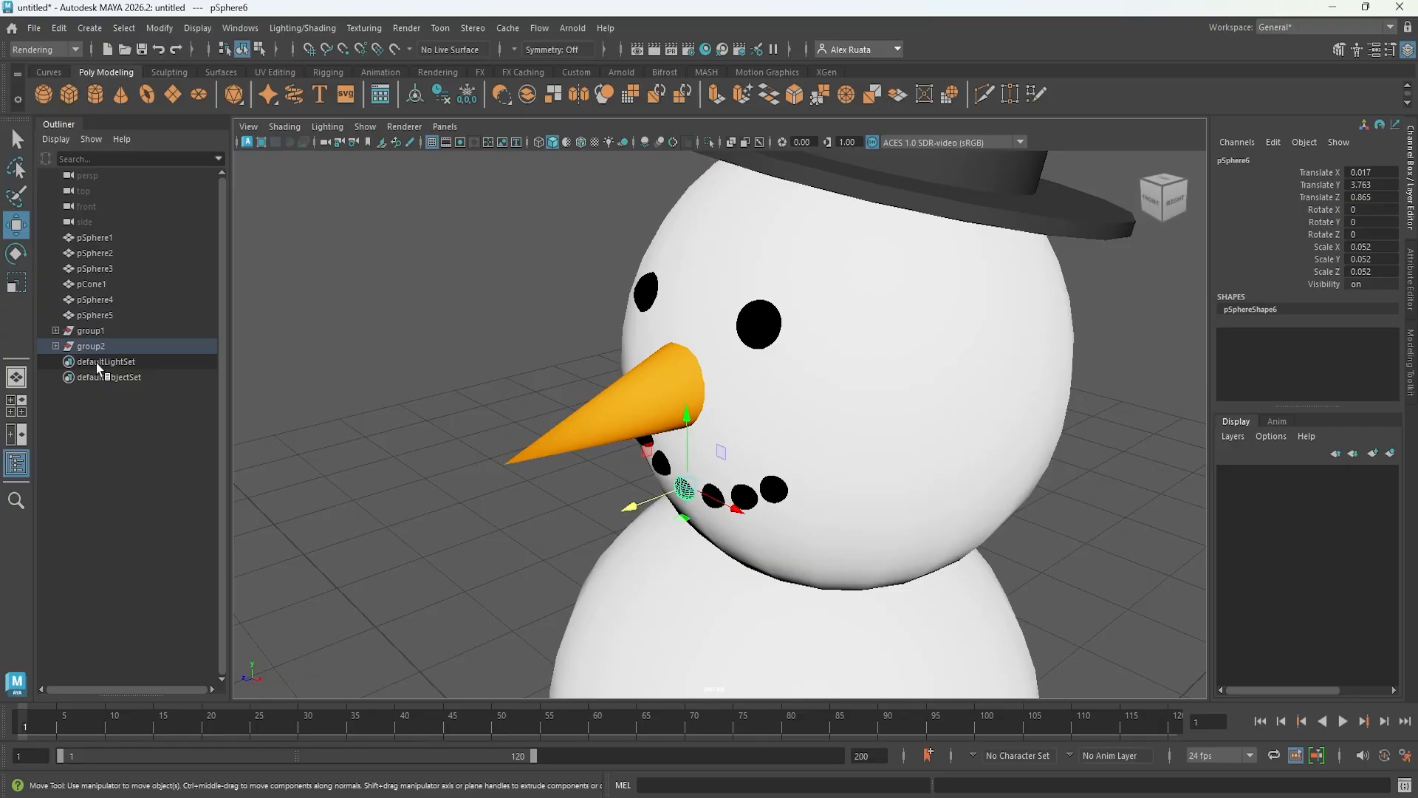
left_click_drag(773, 497, 783, 481, "alt")
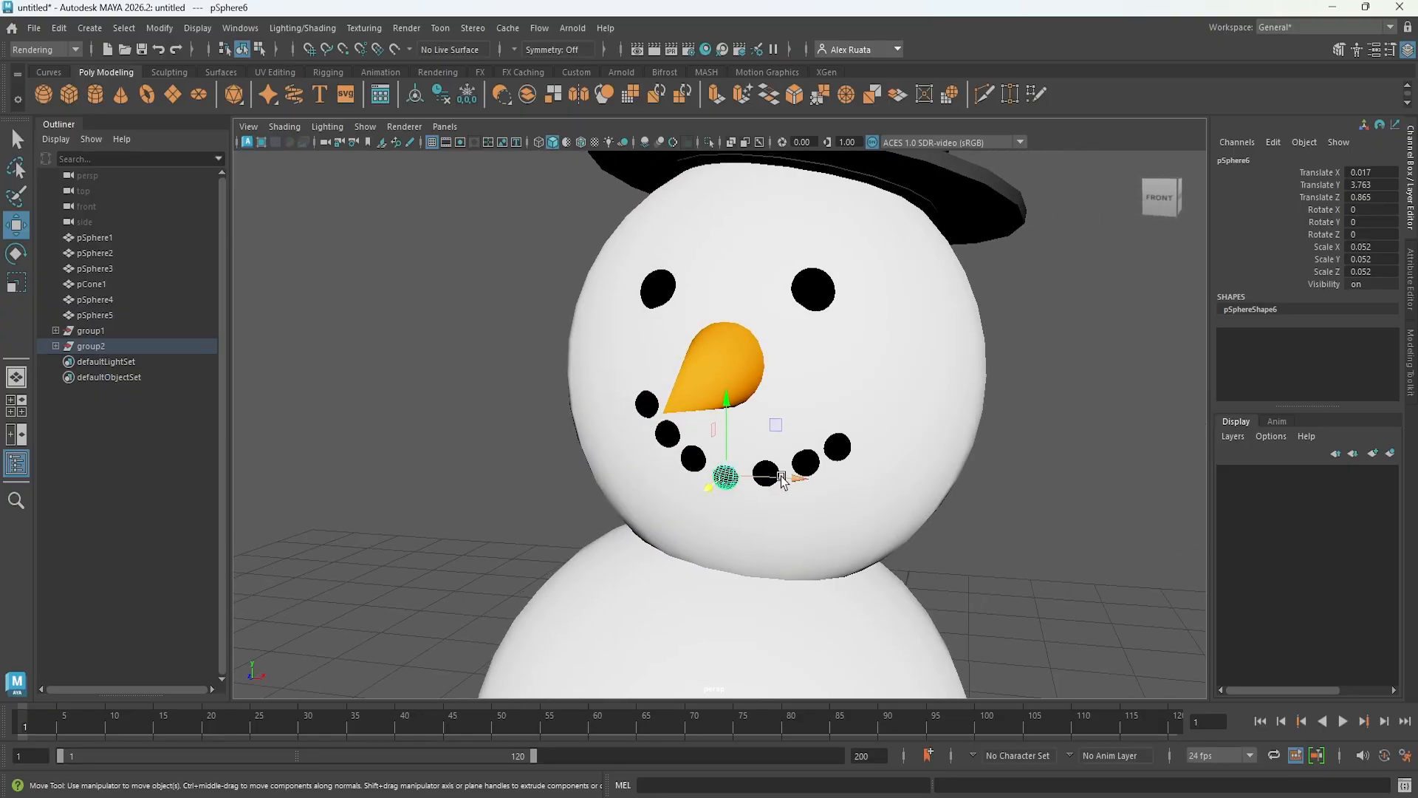
- Turn the smile group to about 4° in Y and nudge it to about 0.009 in Z against the face
left_click(99, 347)
left_click_drag(482, 494, 631, 481, "alt")
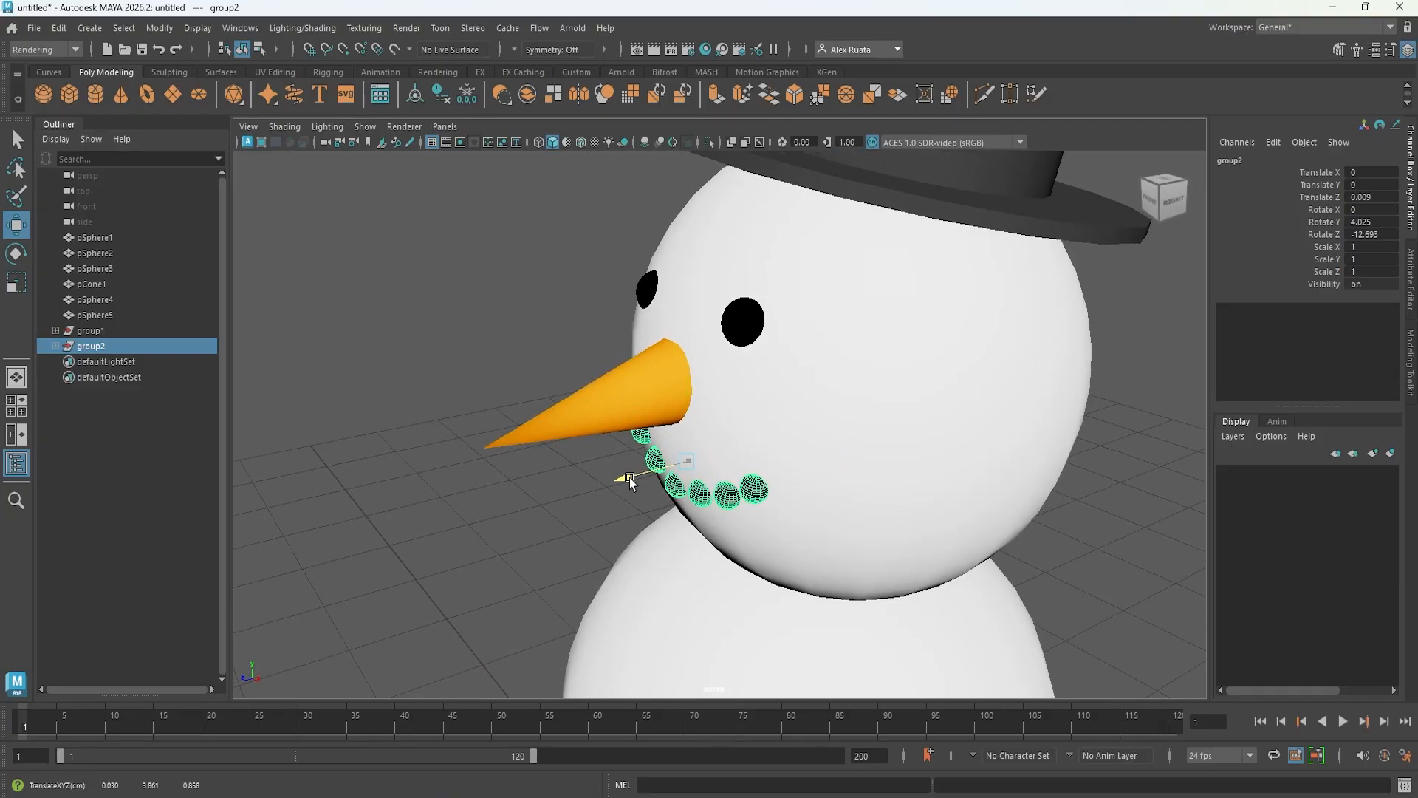
left_click(542, 515)
mouse_move(542, 515)
left_mouse_down("alt")
mouse_move(578, 511)
mouse_move(561, 512)
left_mouse_up("alt")
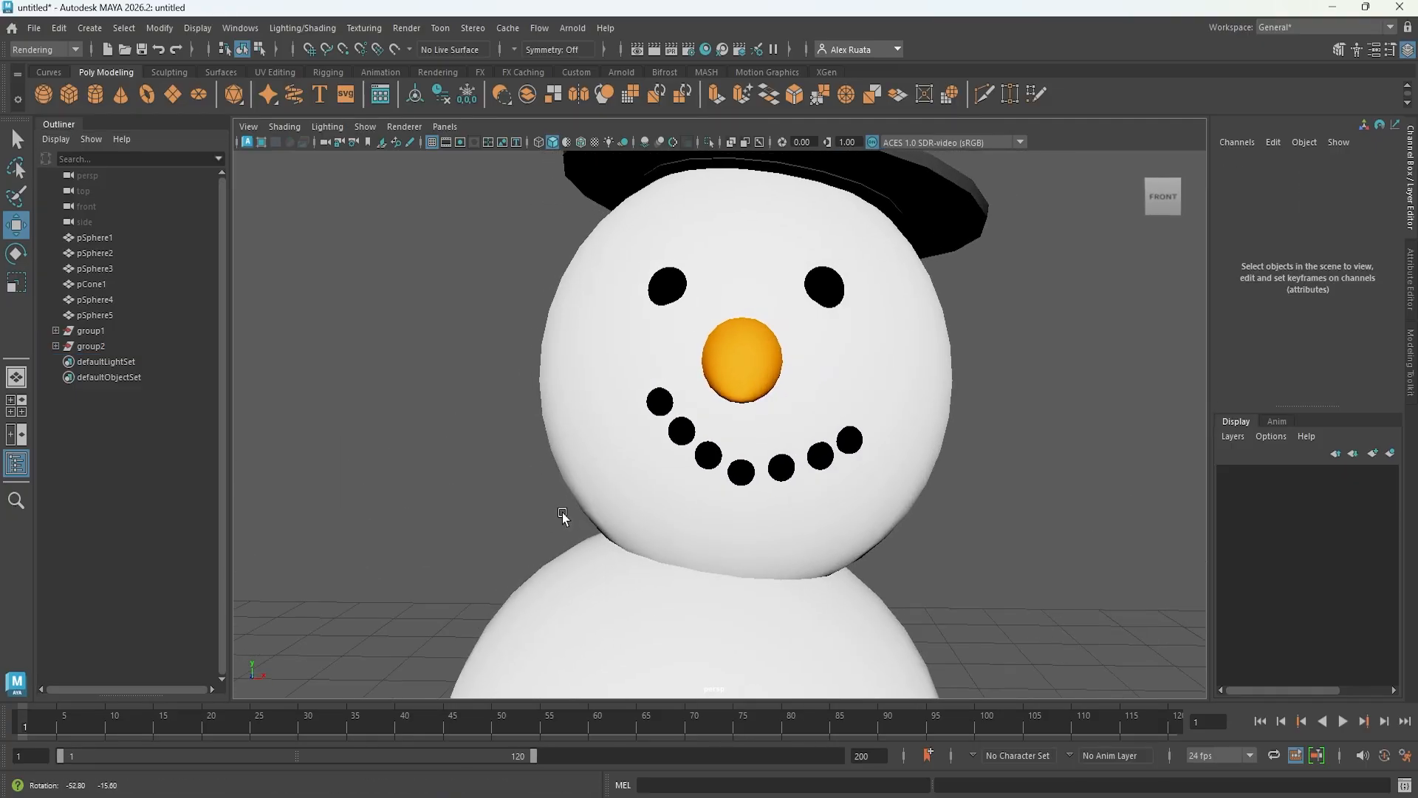
scroll(741, 488, "down", 8)
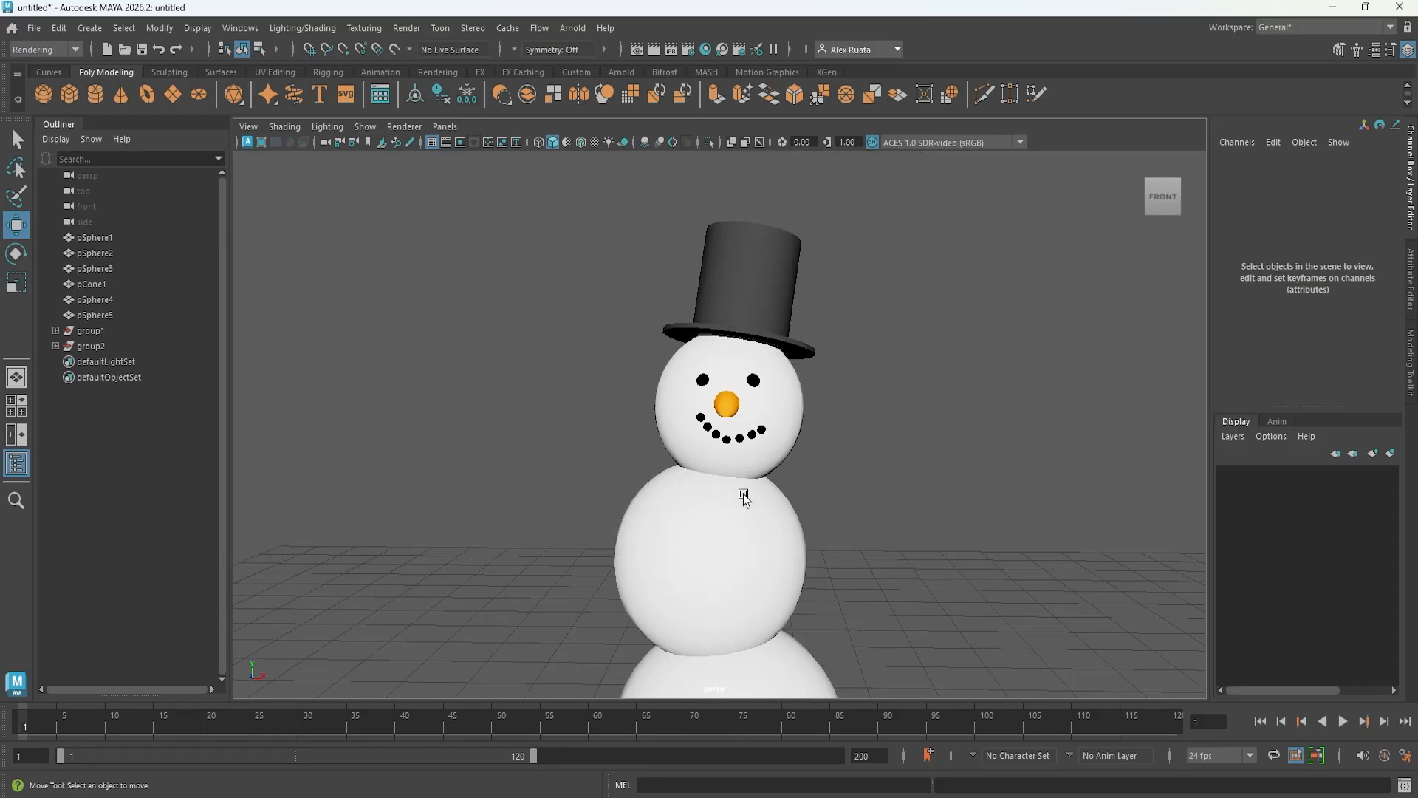
scroll(741, 489, "down", 2)
mouse_move(737, 469)
left_mouse_down("alt")
mouse_move(817, 472)
mouse_move(724, 476)
left_mouse_up("alt")
right_click_drag(724, 476, 960, 465, "alt")
middle_click_drag(727, 392, 750, 428, "alt")
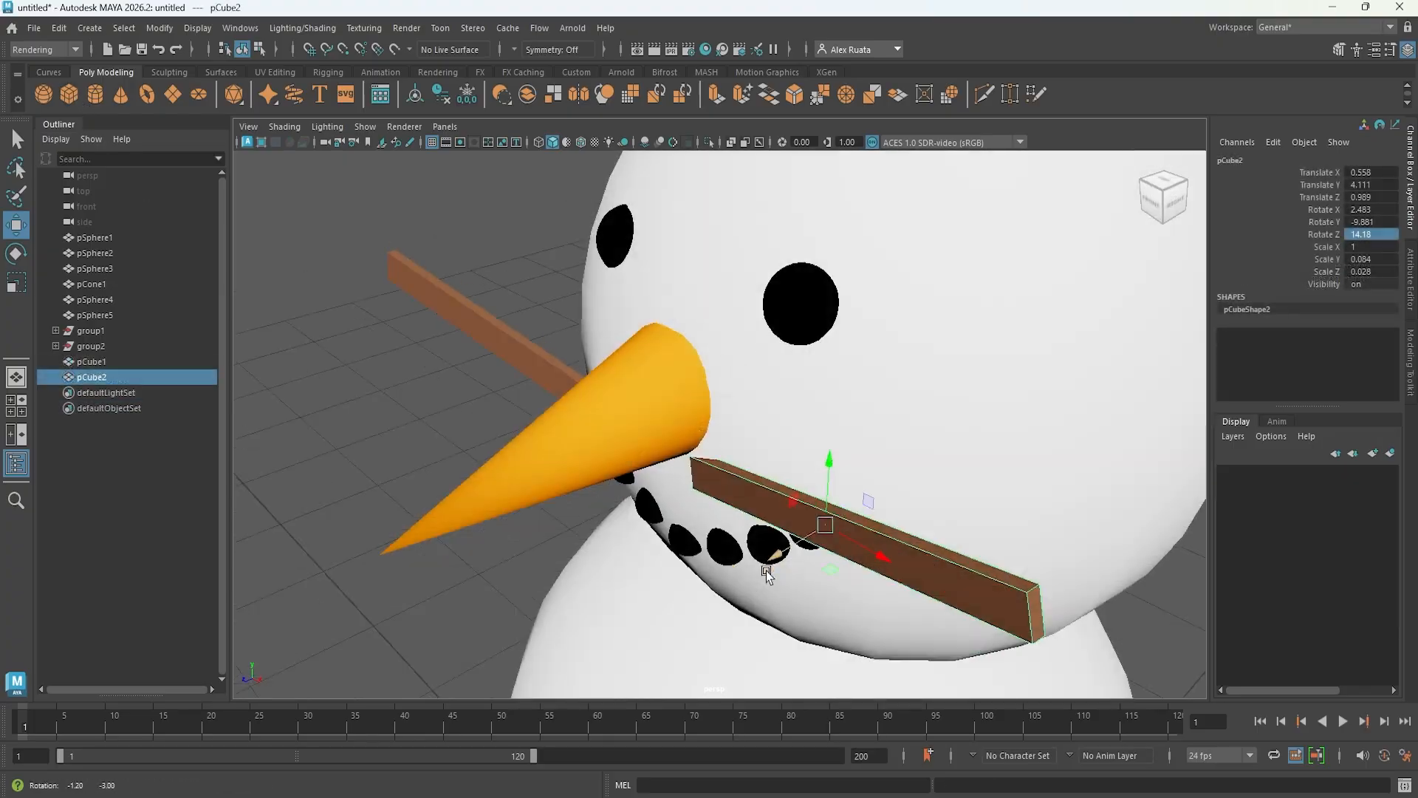
- Delete the six outer smile spheres from the smile group, keeping only the lowest central one, pSphere6
left_click_drag(830, 523, 797, 570, "alt")
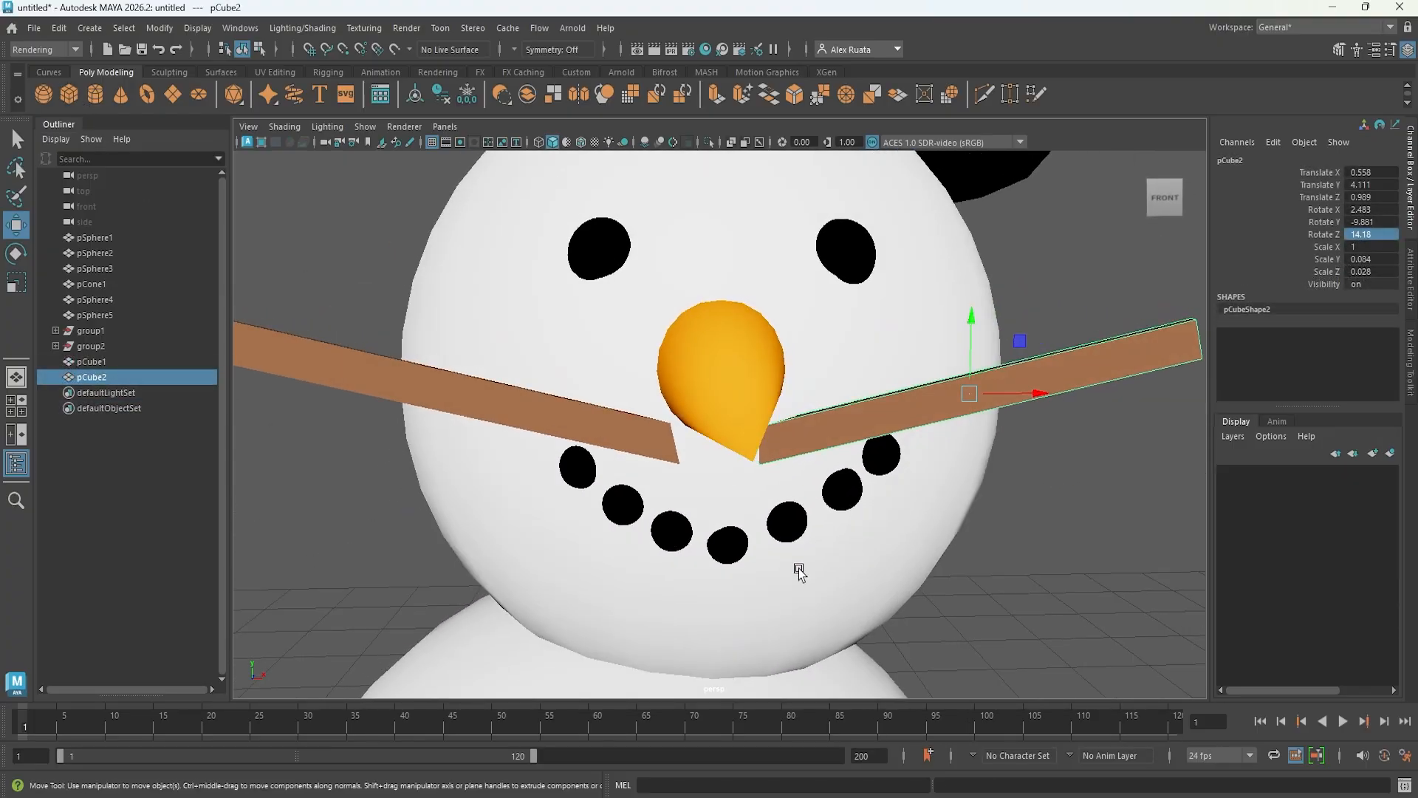
left_click(59, 348)
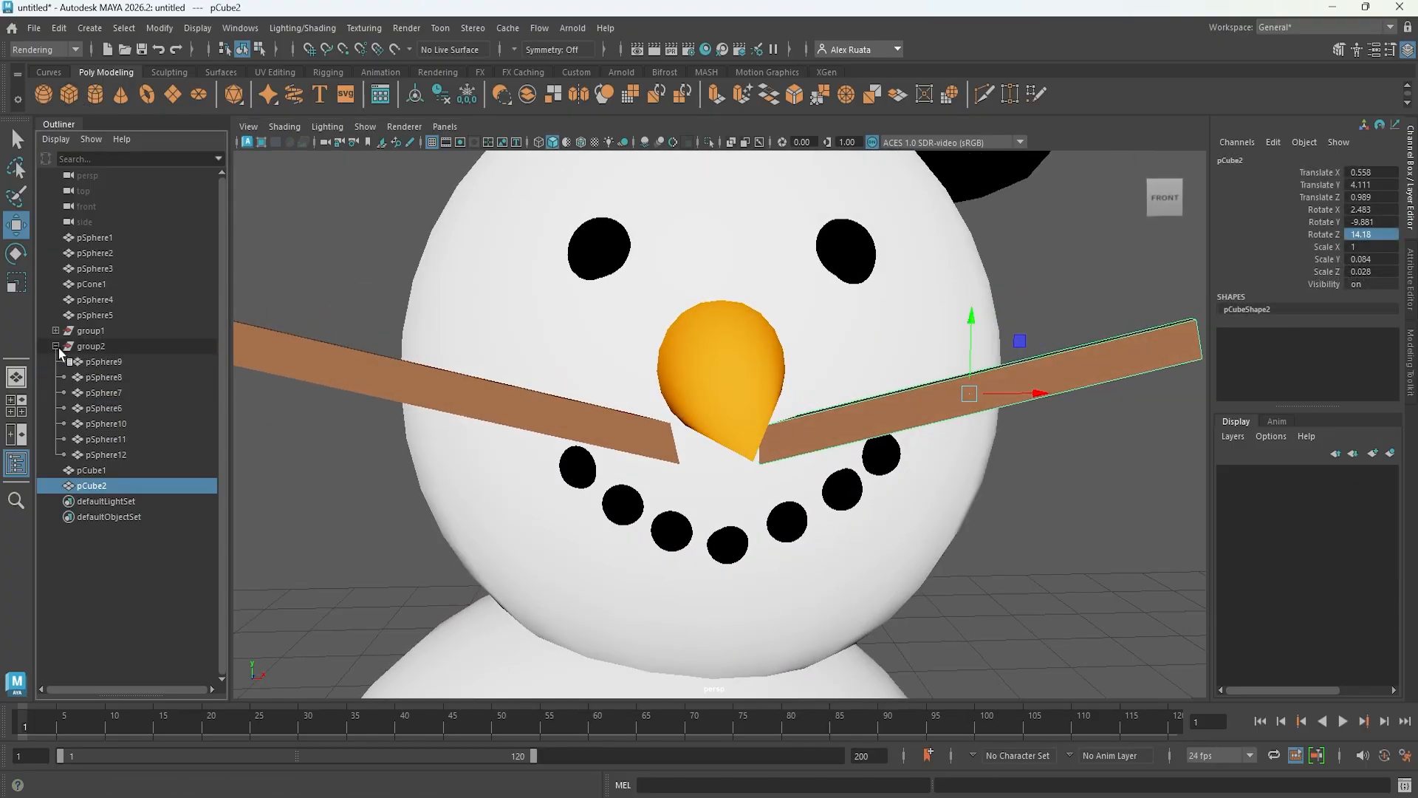
left_click(100, 363)
left_click(112, 378, "ctrl")
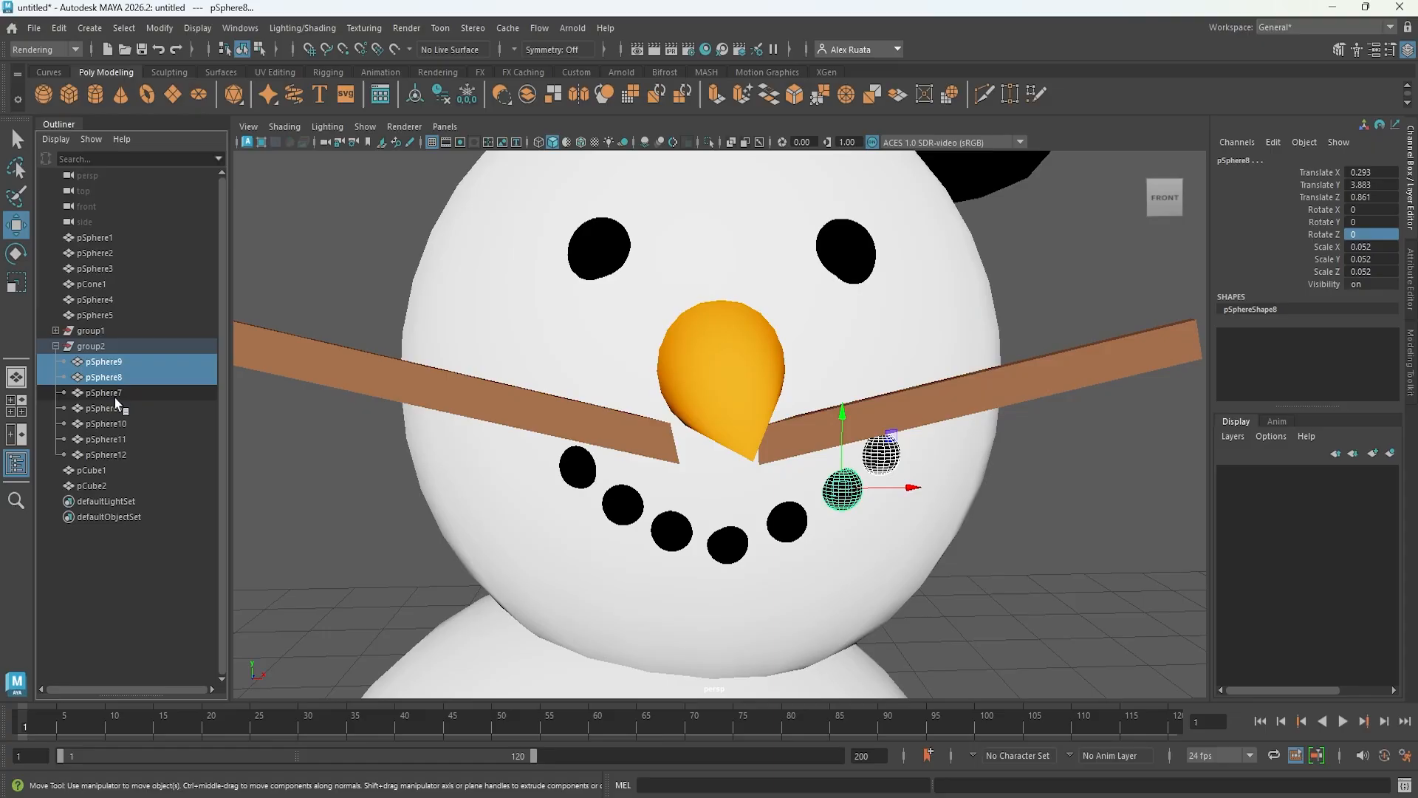
left_click(116, 405, "ctrl")
left_click(113, 406, "ctrl")
left_click(115, 392, "ctrl")
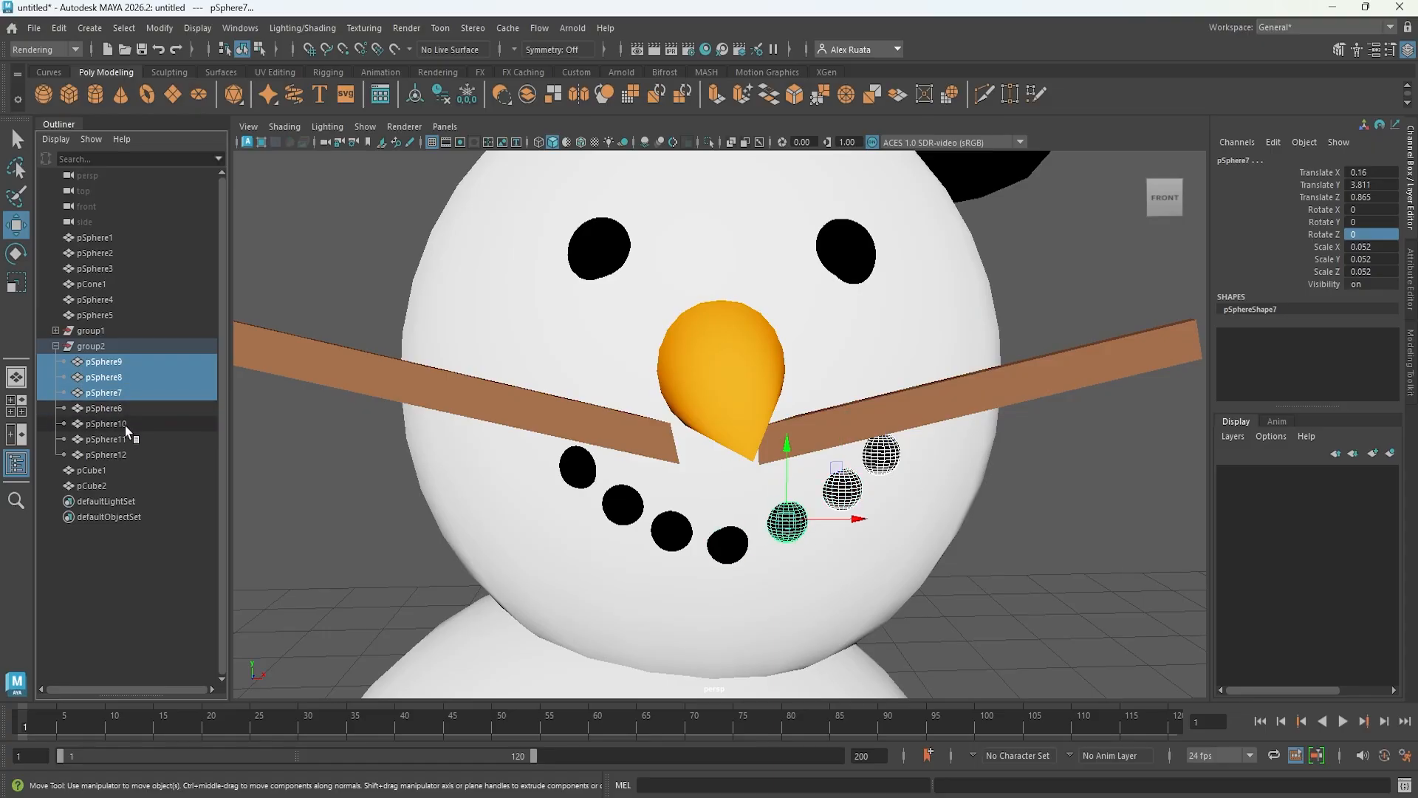
left_click(125, 424, "ctrl")
left_click(122, 441, "ctrl")
left_click(123, 454, "ctrl")
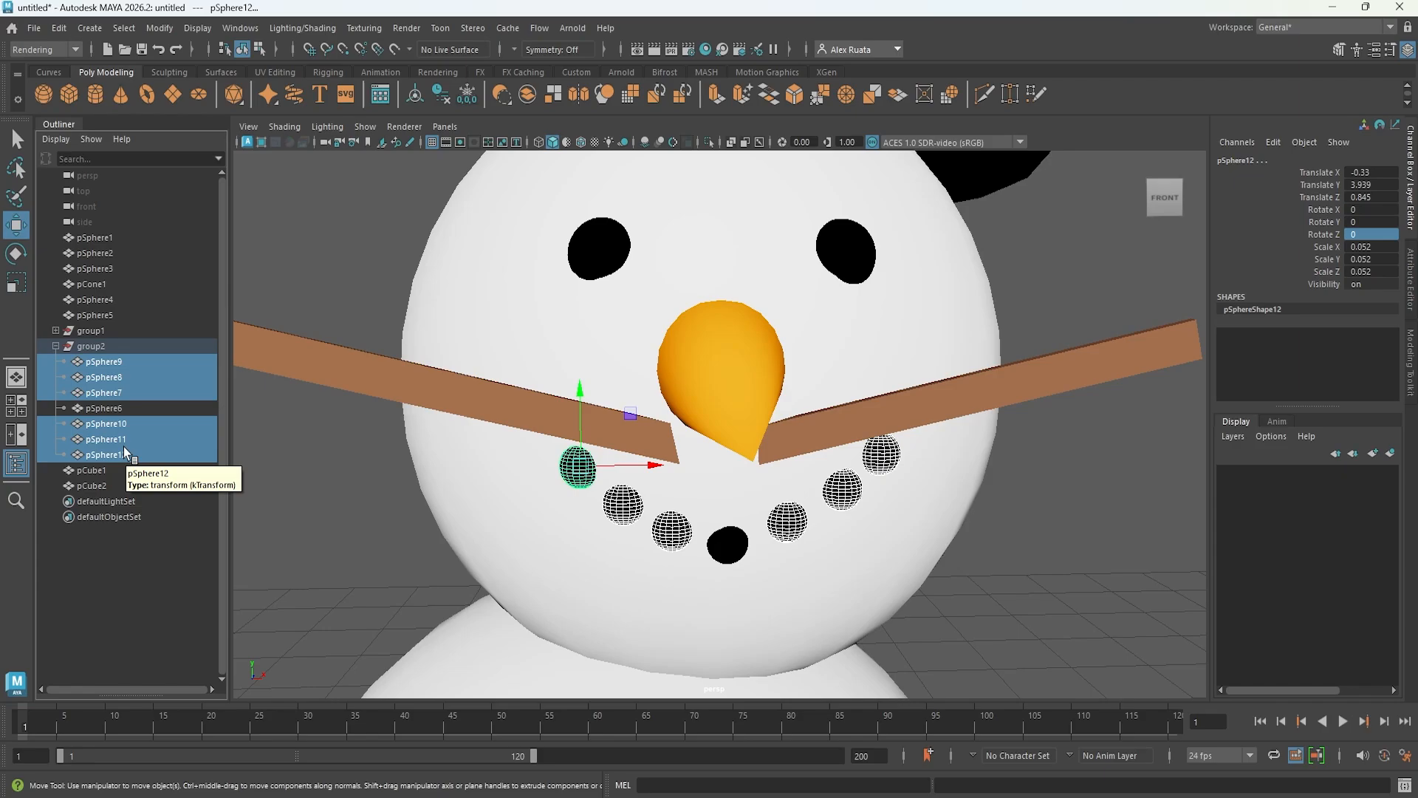
key("Delete")
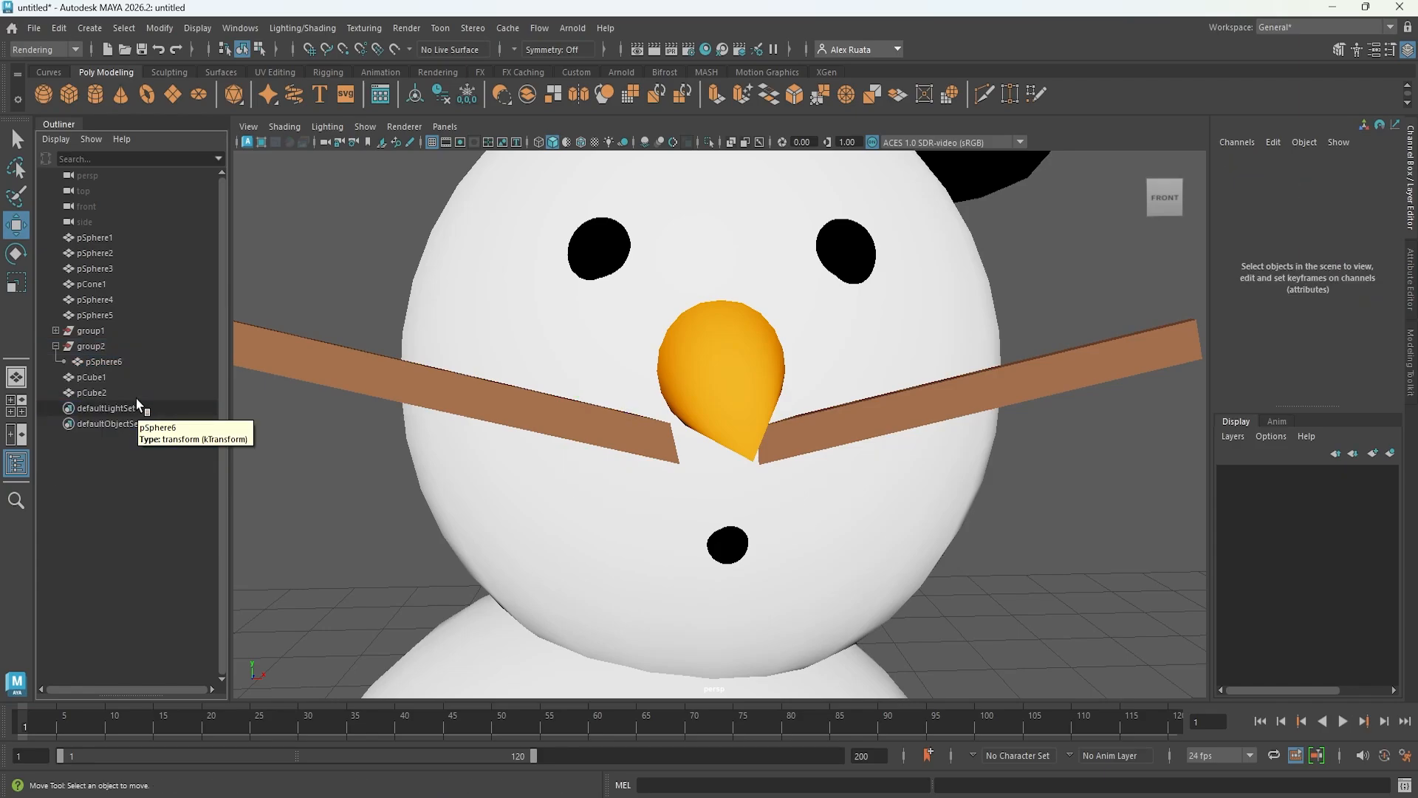
- Move pSphere6 out of the smile group and delete the empty group2
left_click(99, 365)
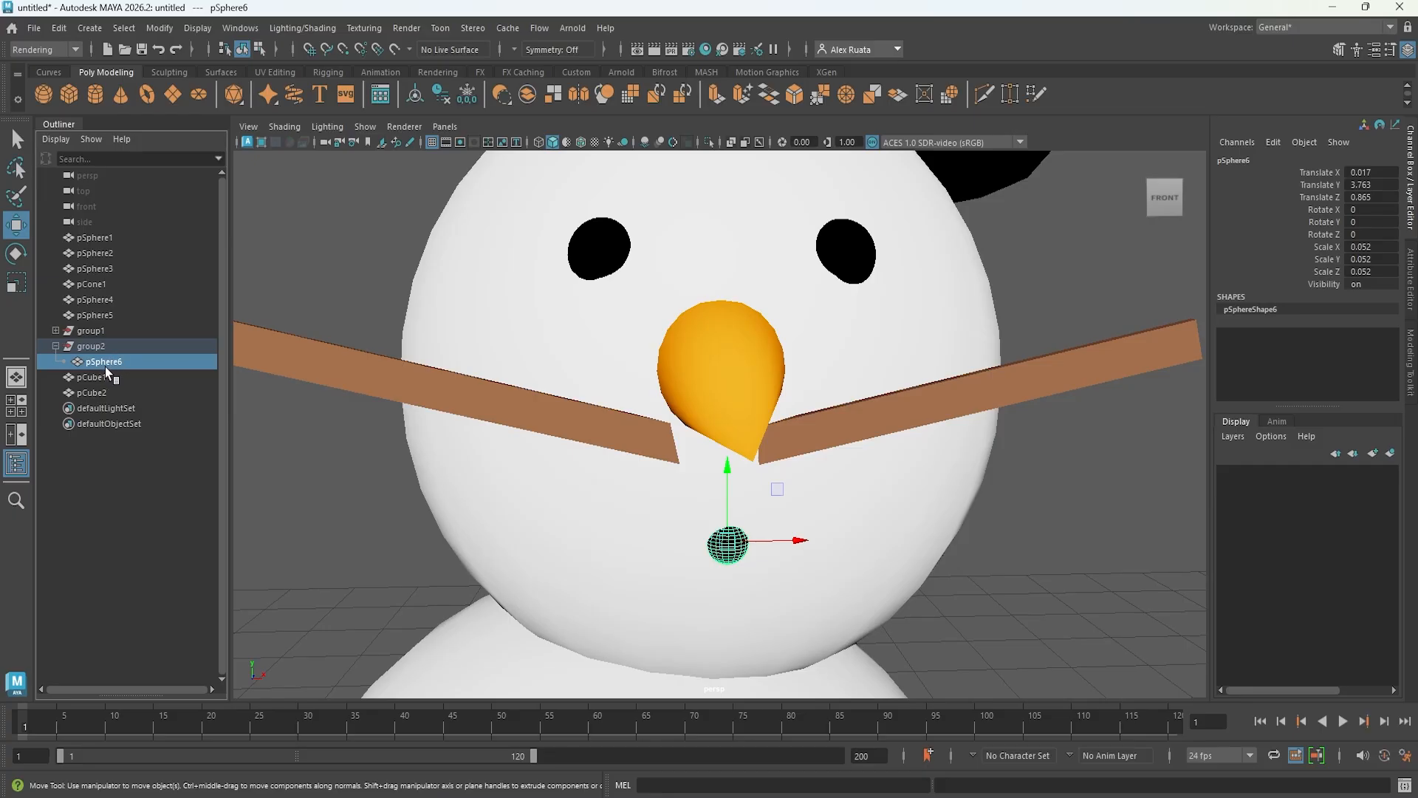
left_click_drag(104, 362, 106, 322)
left_click(96, 362)
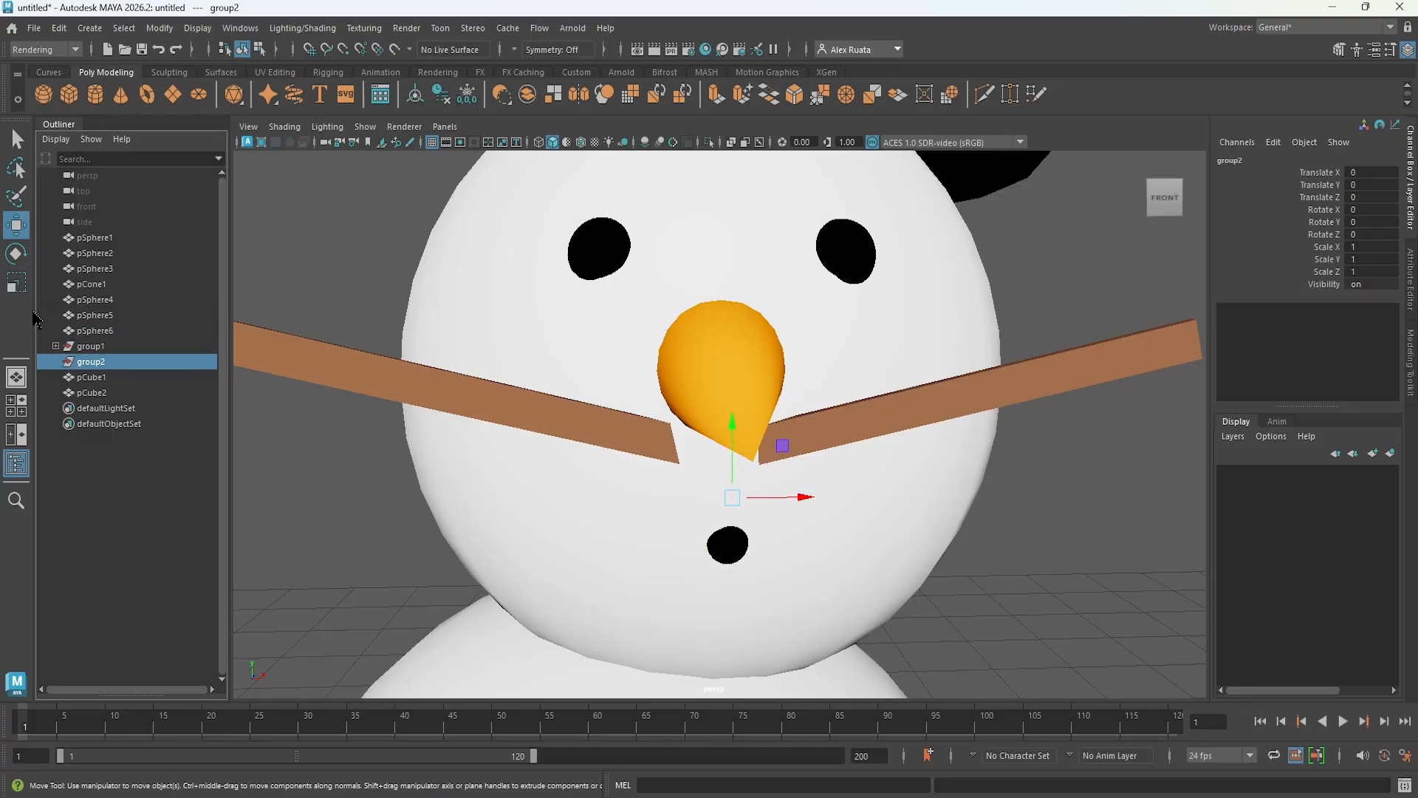
key("Delete")
- Uniformly rescale the remaining mouth sphere, pSphere6
left_click(95, 331)
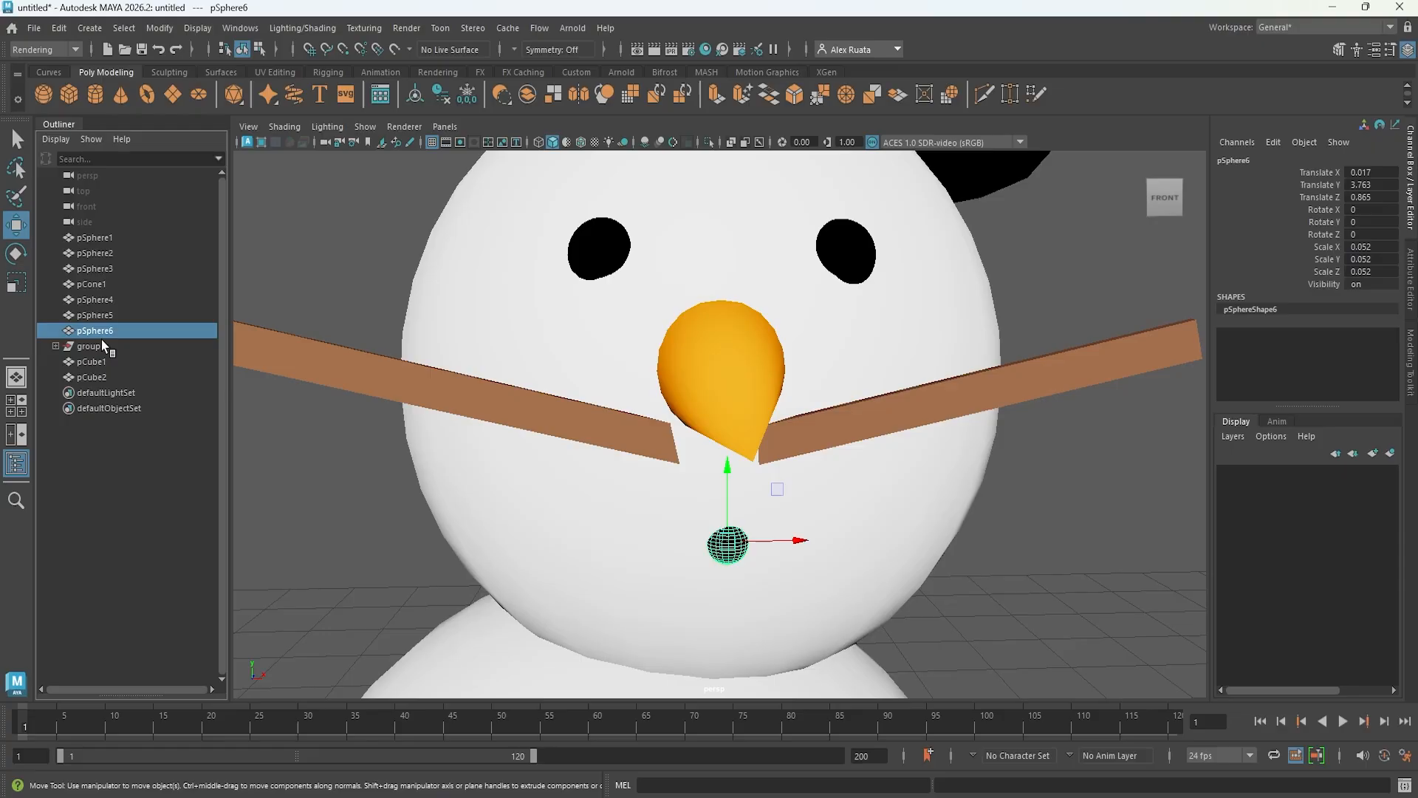
left_click_drag(613, 513, 565, 506, "alt")
key("r")
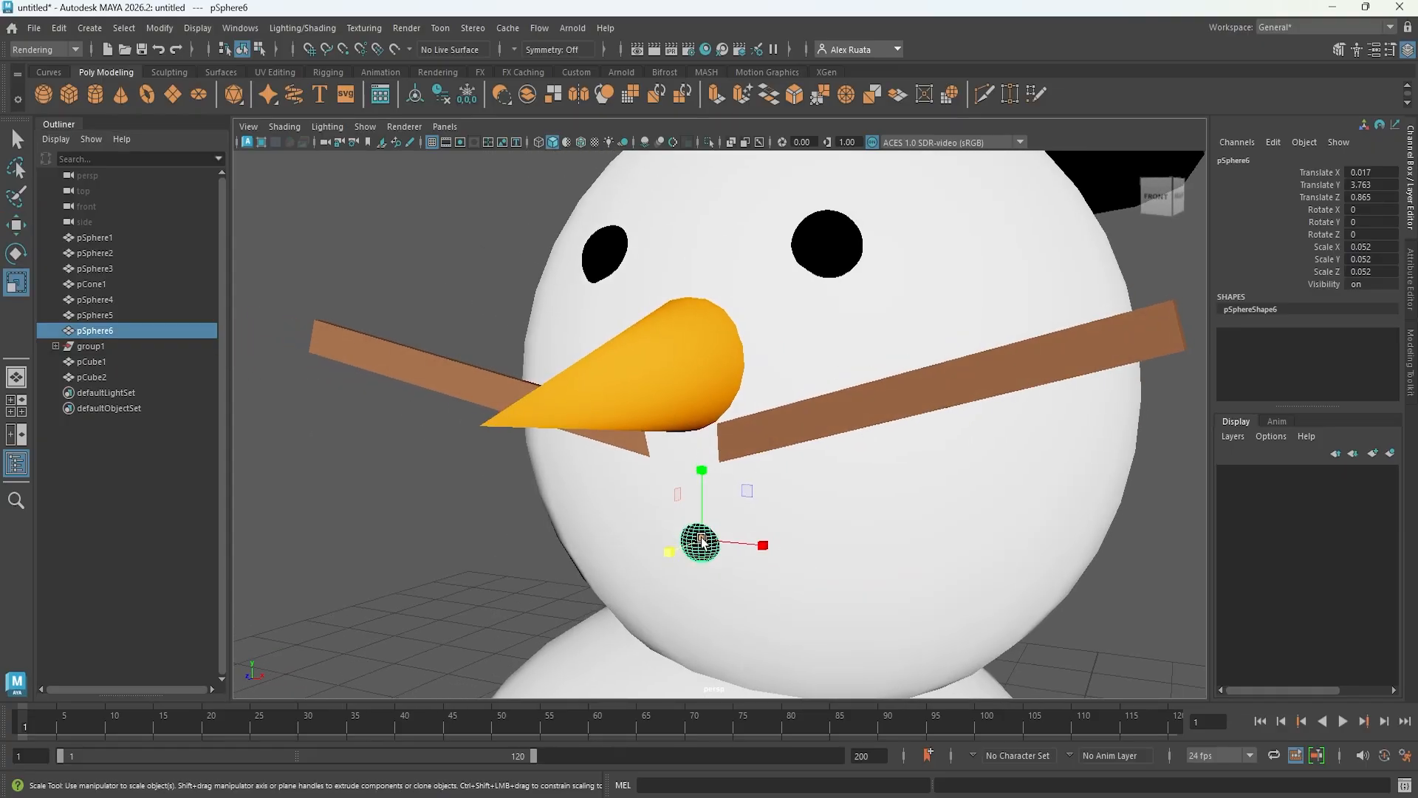
left_click_drag(702, 543, 596, 502)
key("w")
left_click(545, 565)
scroll(617, 551, "down", 6)
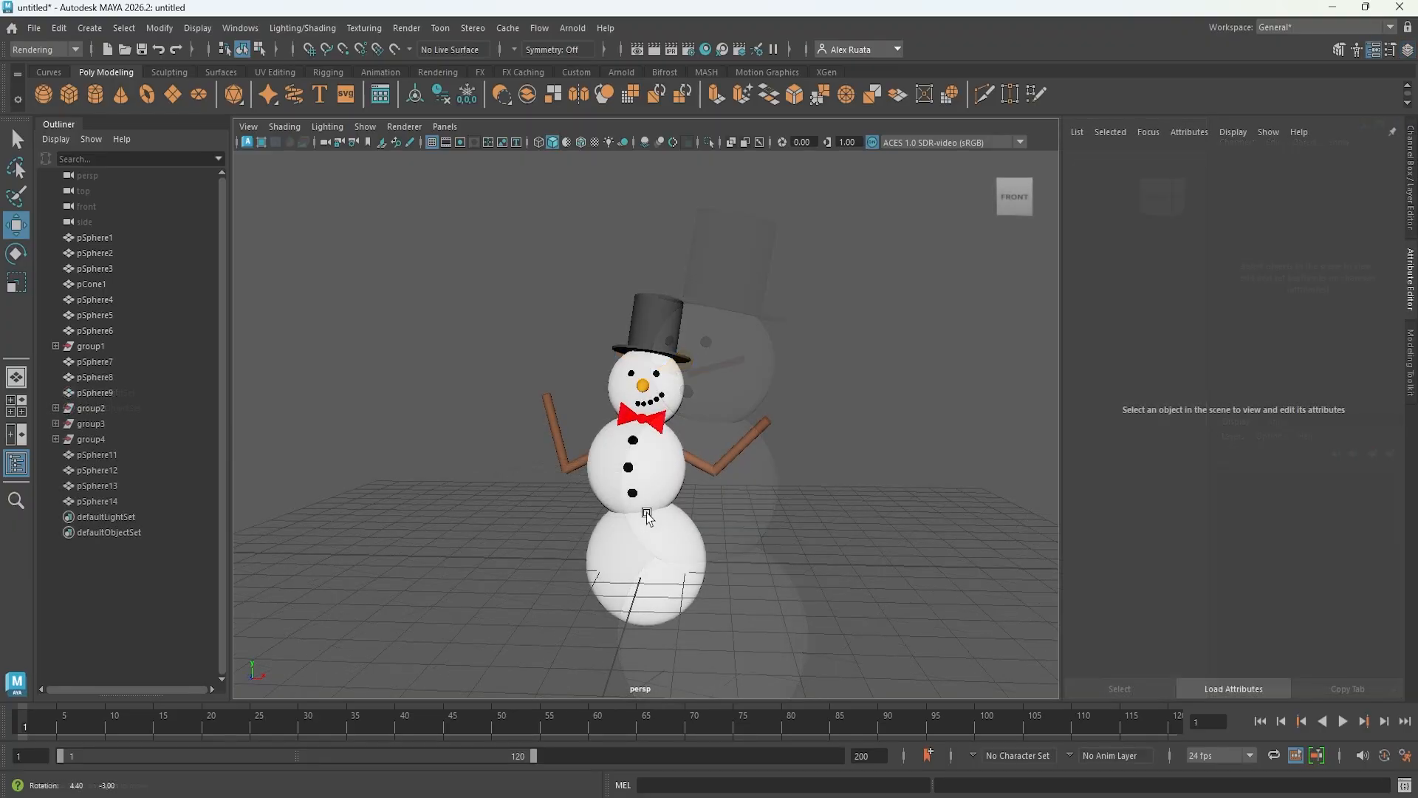
- Examine the snowman and check which parts belong to the two arm groups, the bow tie group and the hat group
mouse_move(646, 512)
left_mouse_down("alt")
mouse_move(576, 502)
mouse_move(654, 495)
mouse_move(639, 526)
mouse_move(632, 515)
left_mouse_up("alt")
scroll(840, 508, "up", 8)
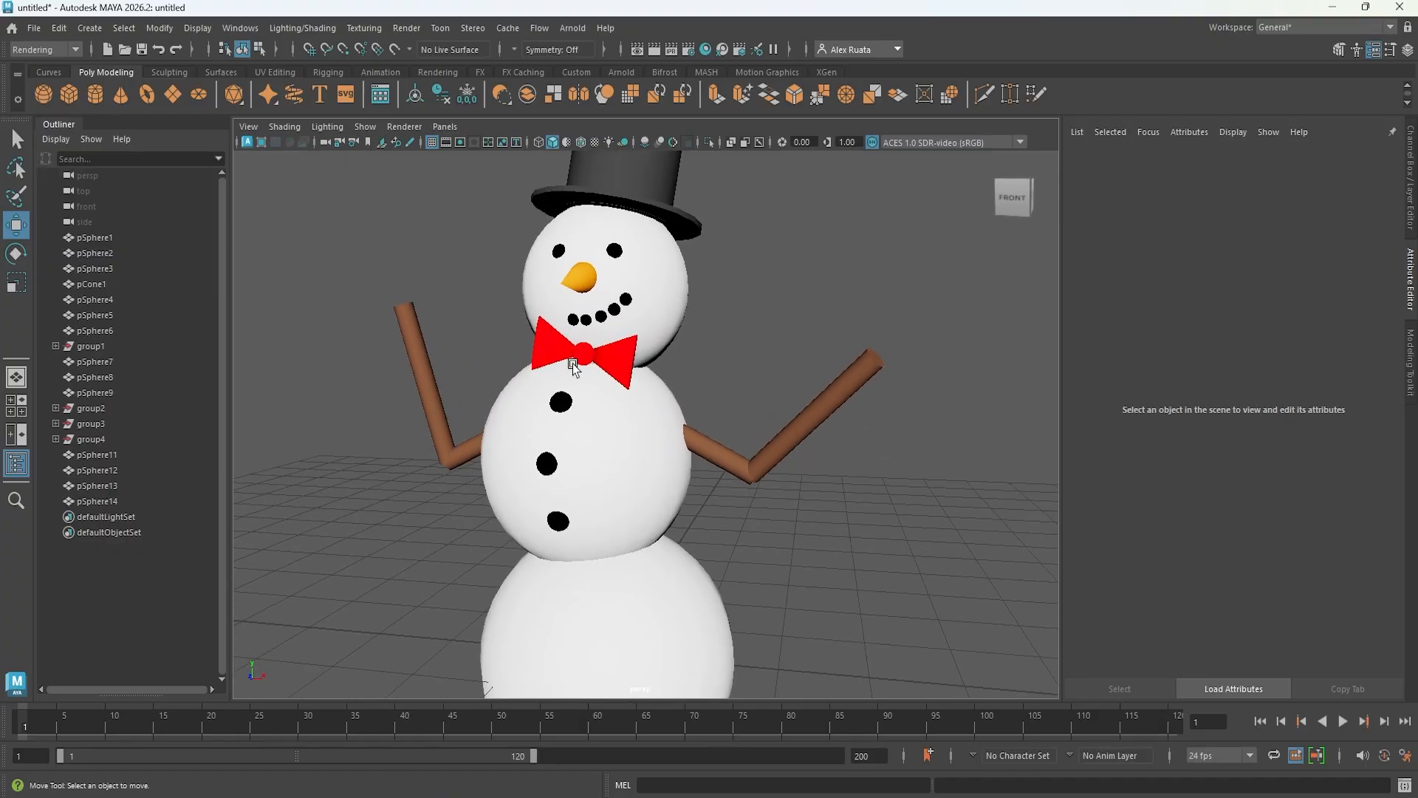
middle_click_drag(756, 396, 810, 495, "alt")
mouse_move(809, 492)
left_mouse_down("alt")
mouse_move(663, 499)
mouse_move(817, 485)
left_mouse_up("alt")
right_click_drag(847, 485, 613, 486, "alt")
left_click_drag(613, 486, 680, 437, "alt")
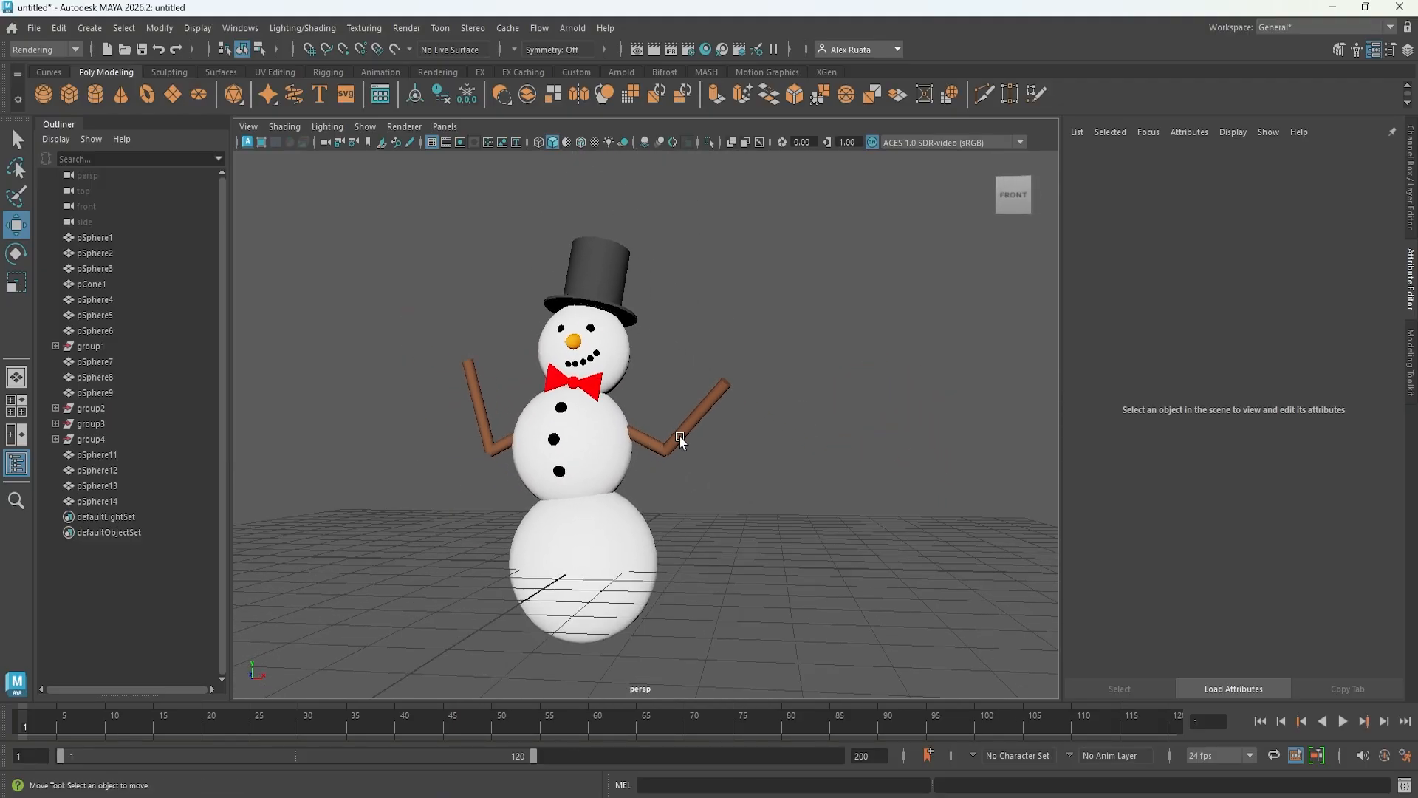
left_click(679, 436)
left_click(92, 423)
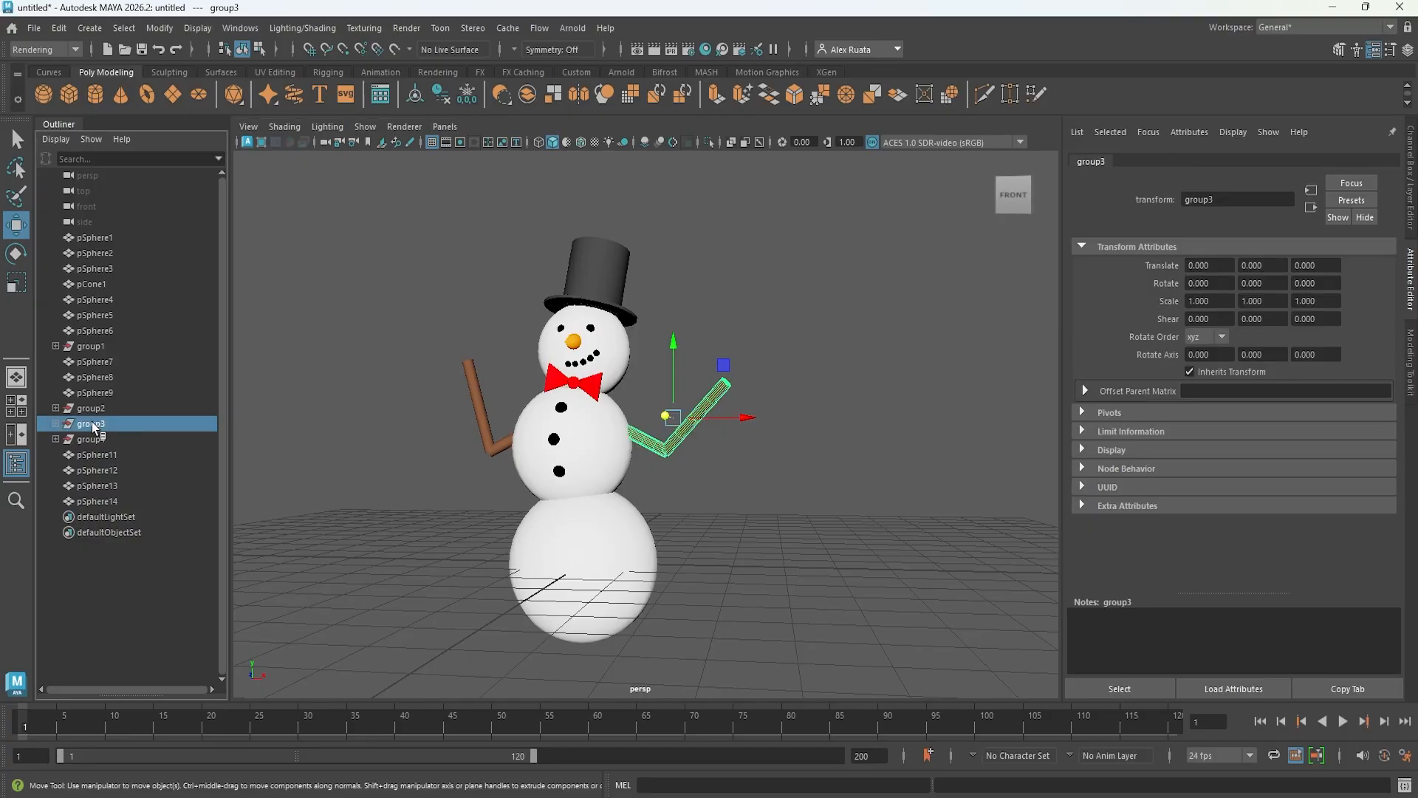
left_click(93, 440)
left_click(92, 427)
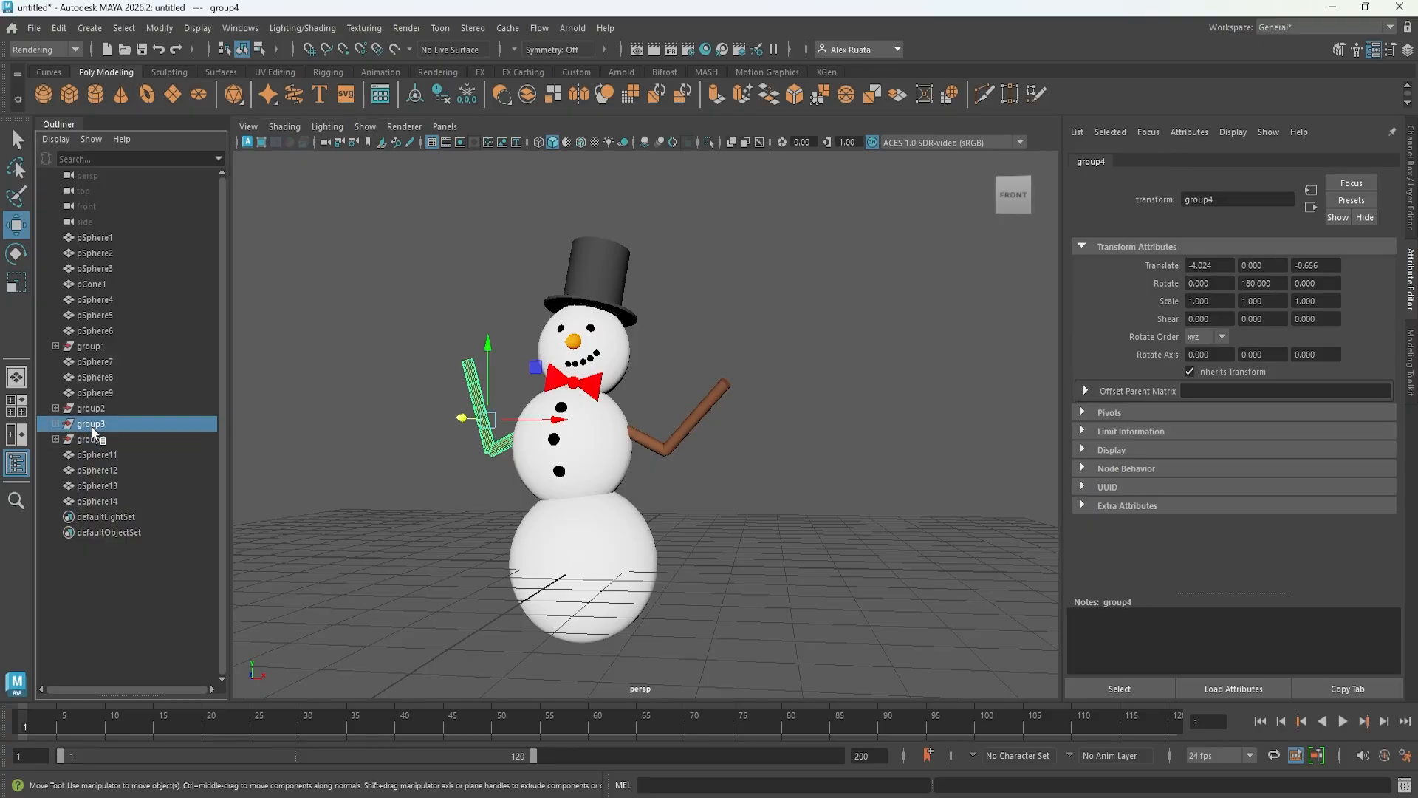
left_click(92, 413)
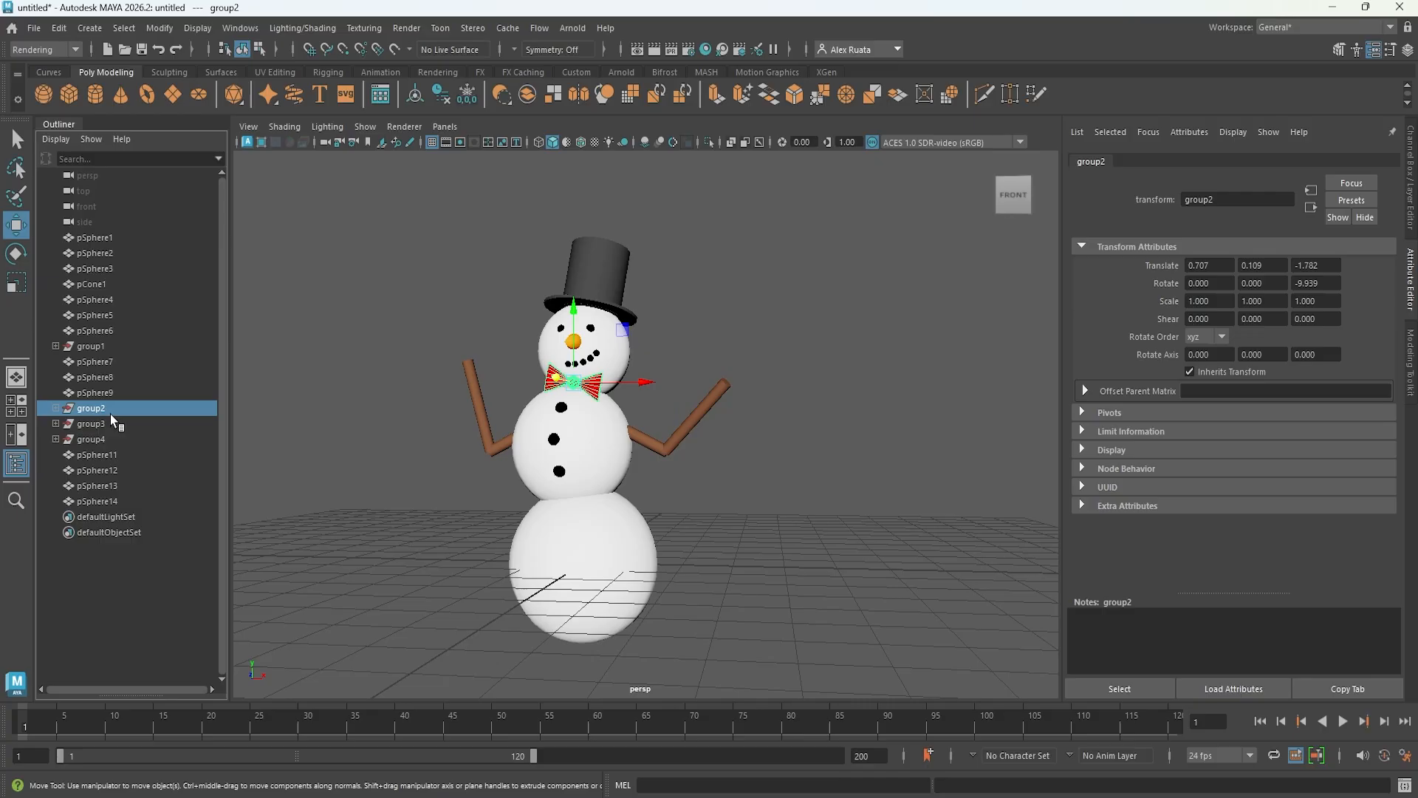
left_click(89, 348)
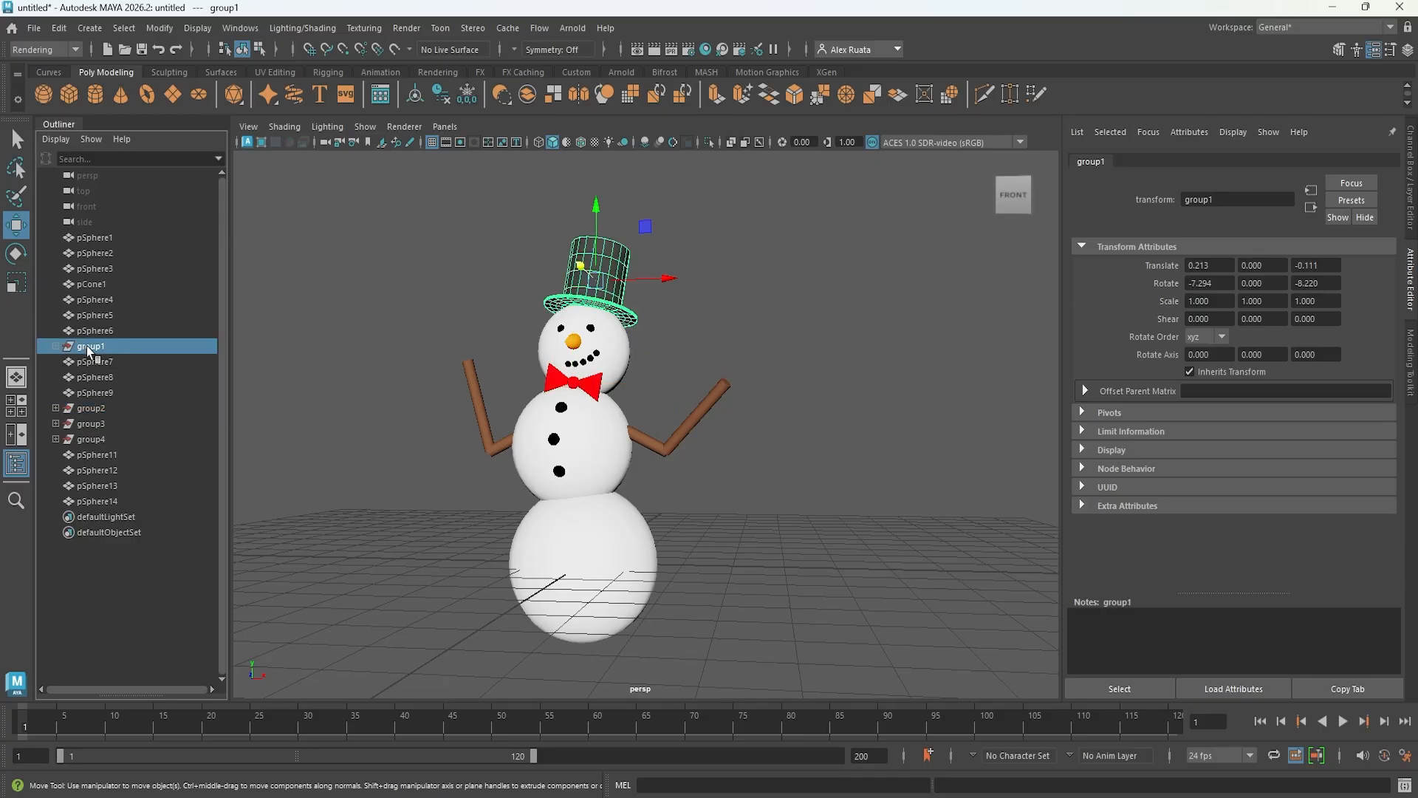
left_click_drag(499, 257, 562, 328, "alt")
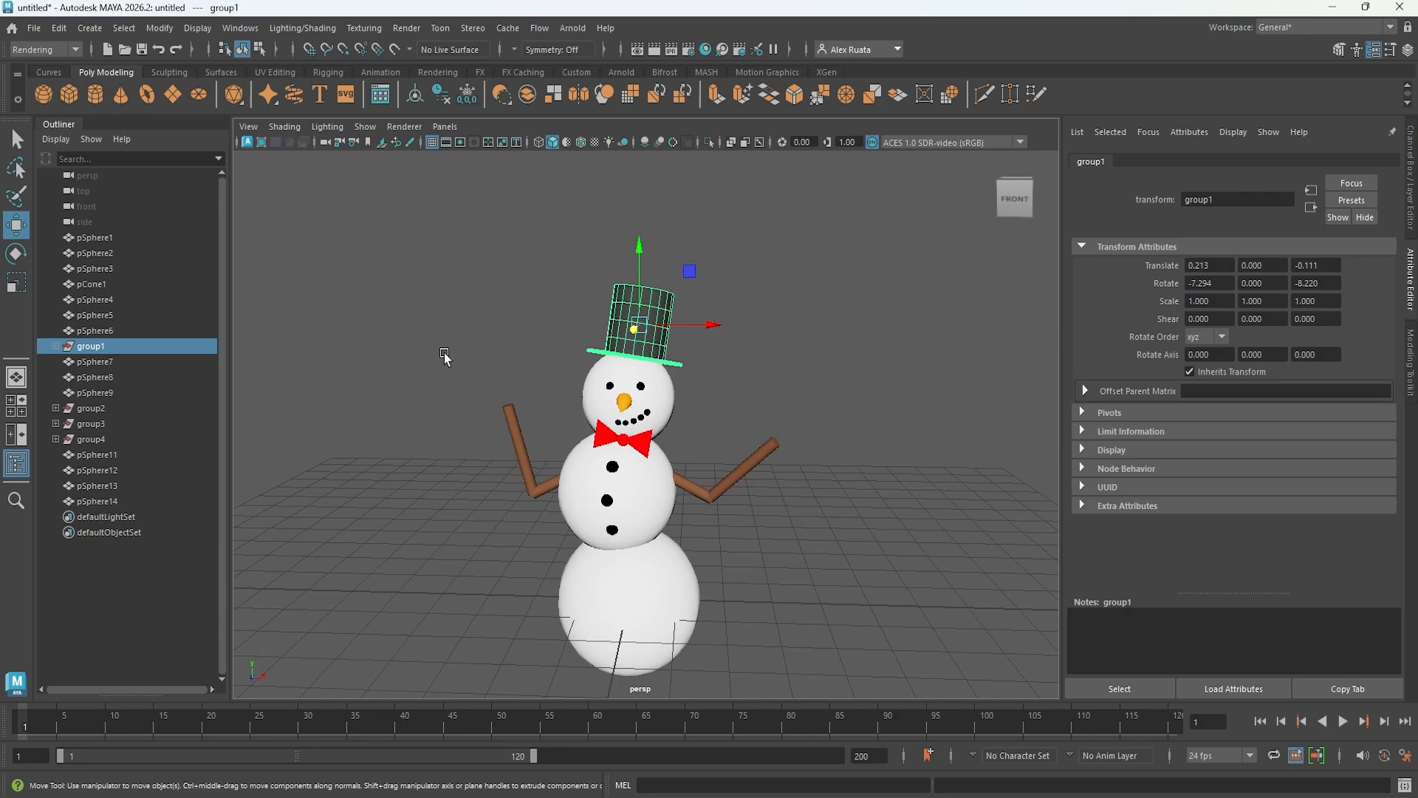
- Group the five coal spheres of the smile and center the new group's pivot
scroll(641, 416, "up", 10)
left_click(653, 373)
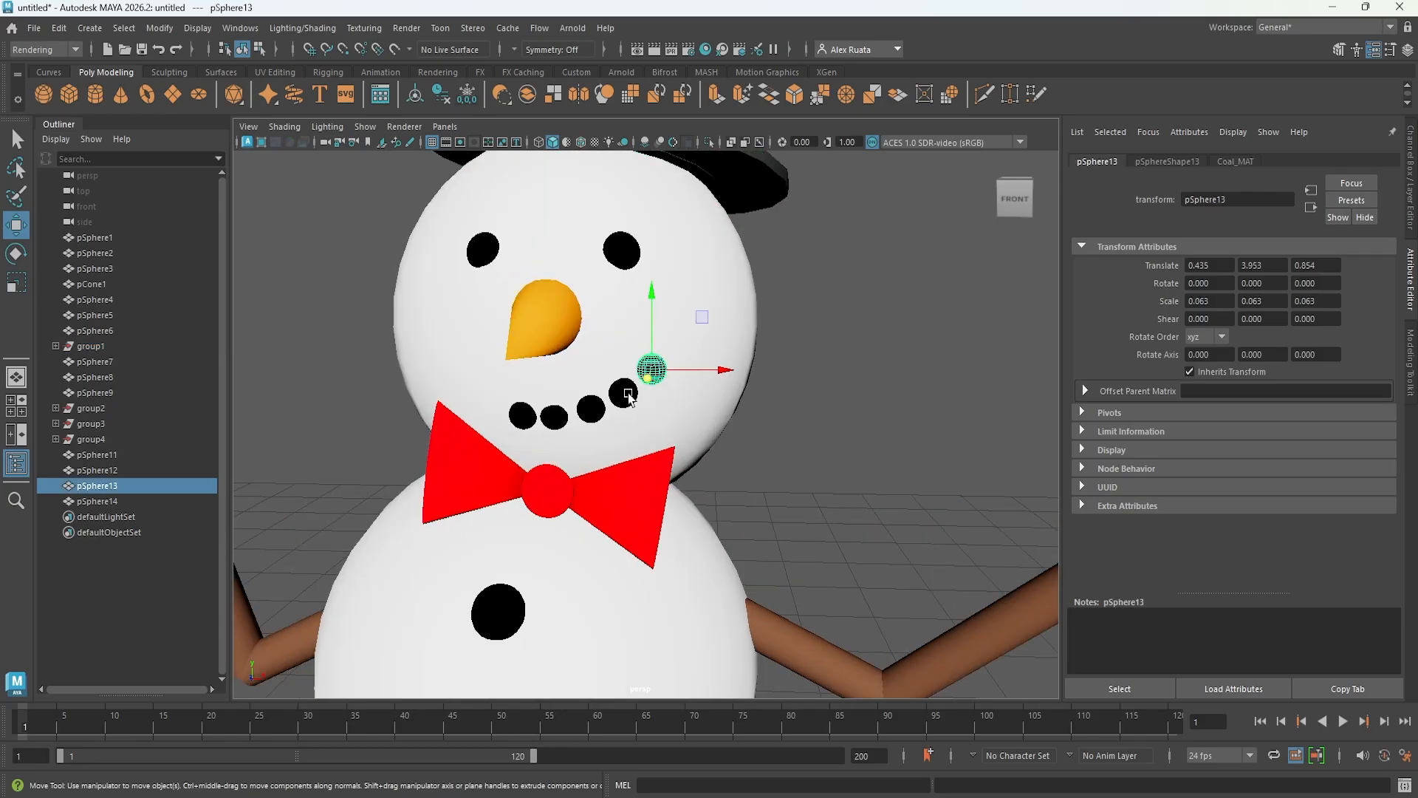
left_click(622, 392, "shift")
left_click(590, 409, "shift")
left_click(566, 418, "shift")
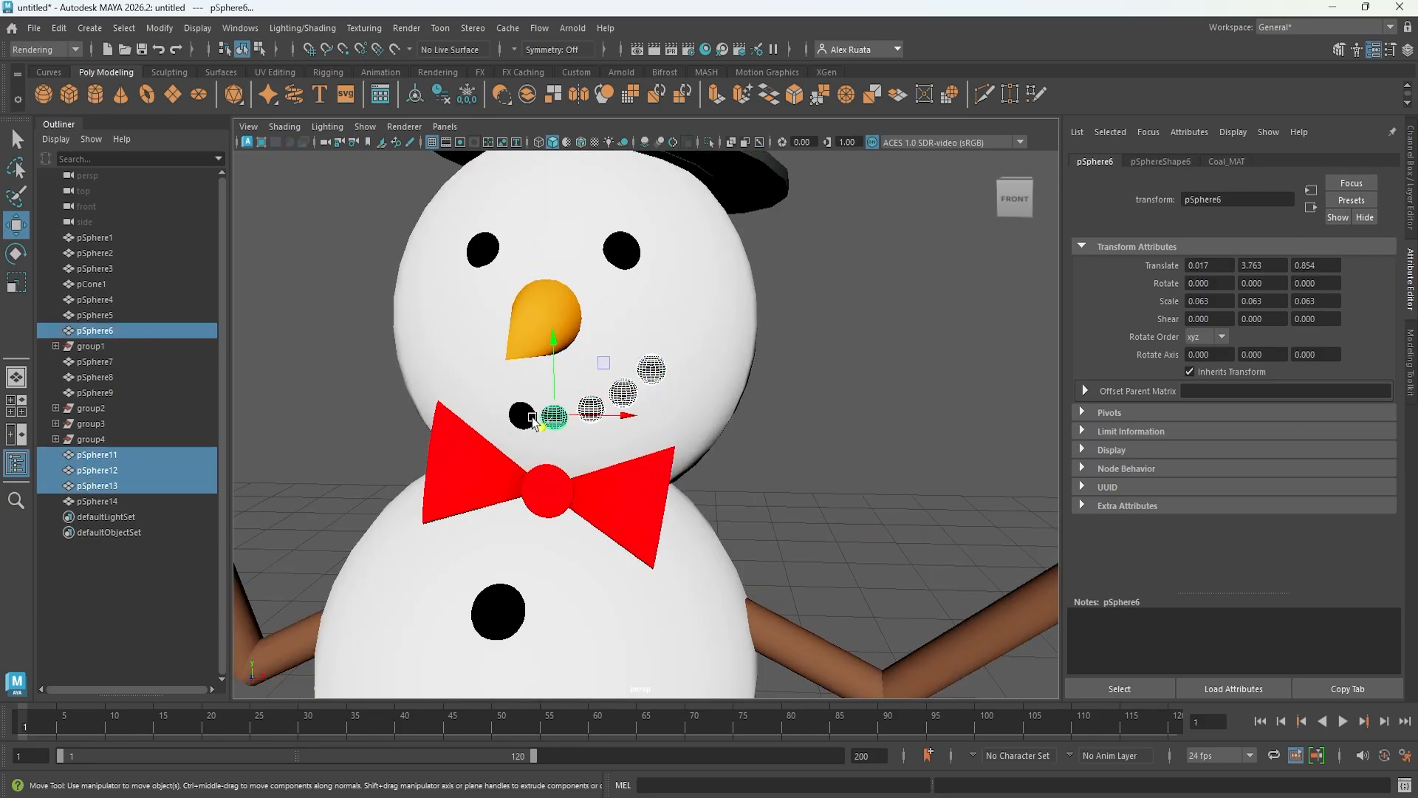
left_click(528, 414, "shift")
key("ctrl+g")
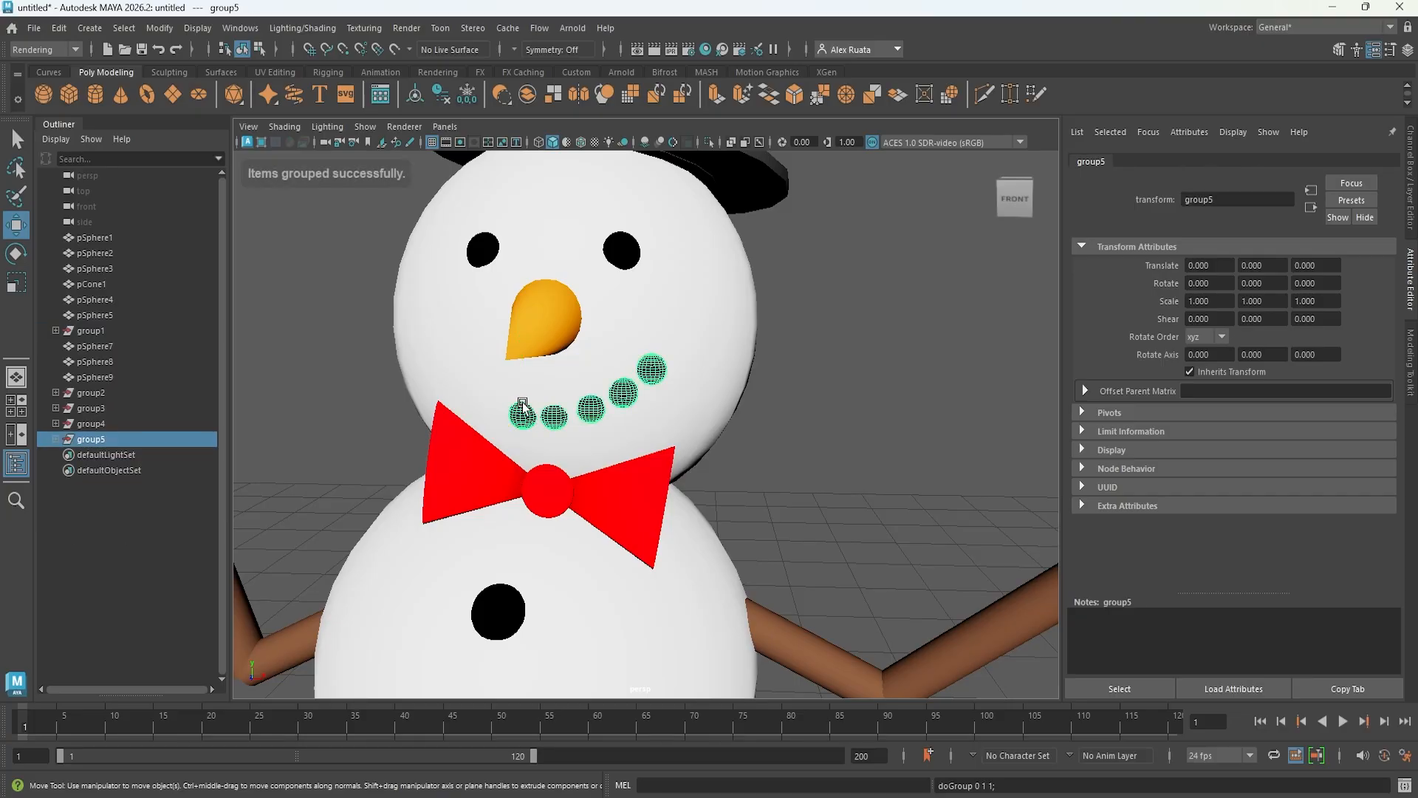
left_click(159, 29)
left_click(198, 152)
- Rename the top hat's group1 as Hat and the bow tie's group2 as Bowtie
left_click_drag(482, 384, 548, 440, "alt")
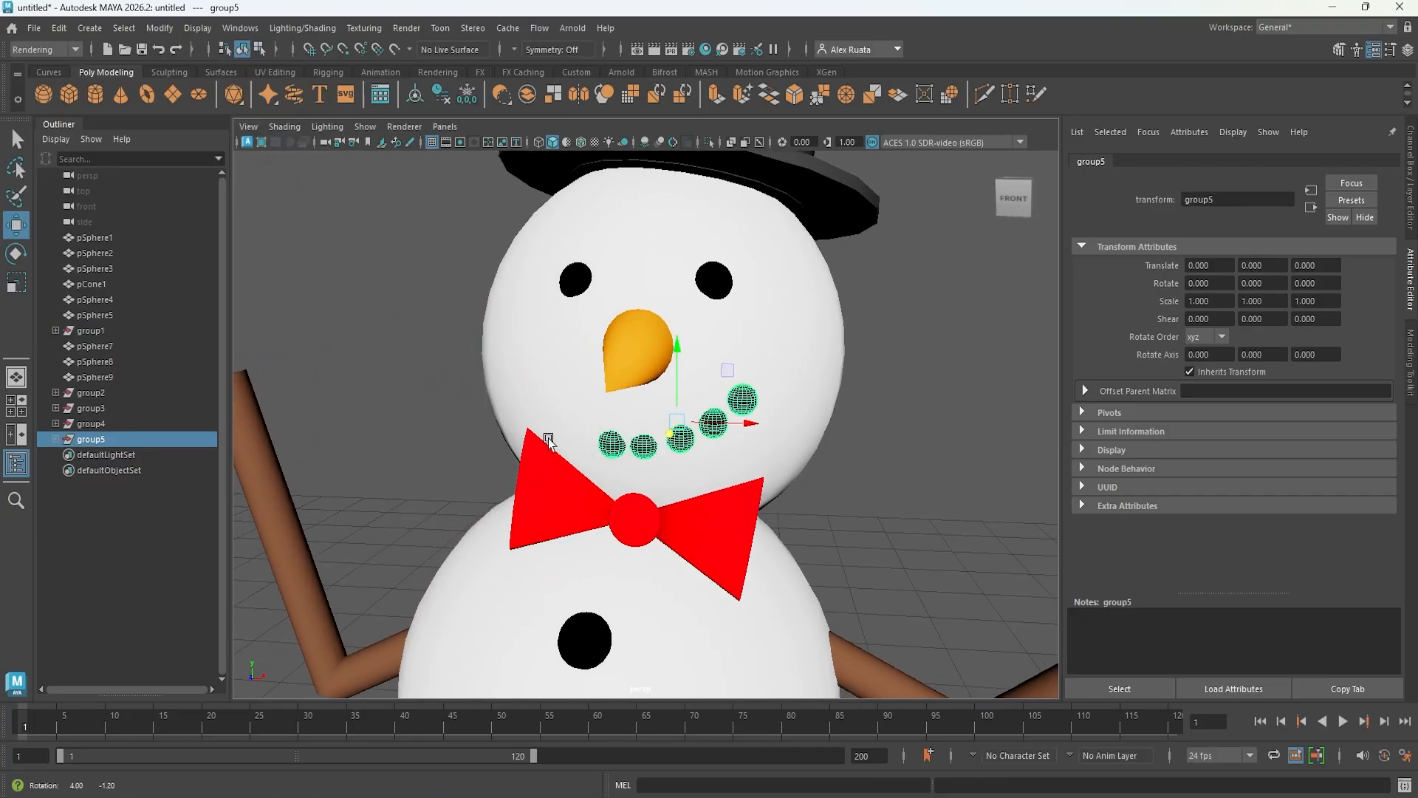
right_click_drag(672, 420, 596, 437, "alt")
middle_click_drag(596, 453, 592, 408, "alt")
mouse_move(593, 407)
left_mouse_down("alt")
mouse_move(820, 421)
mouse_move(613, 401)
mouse_move(588, 415)
left_mouse_up("alt")
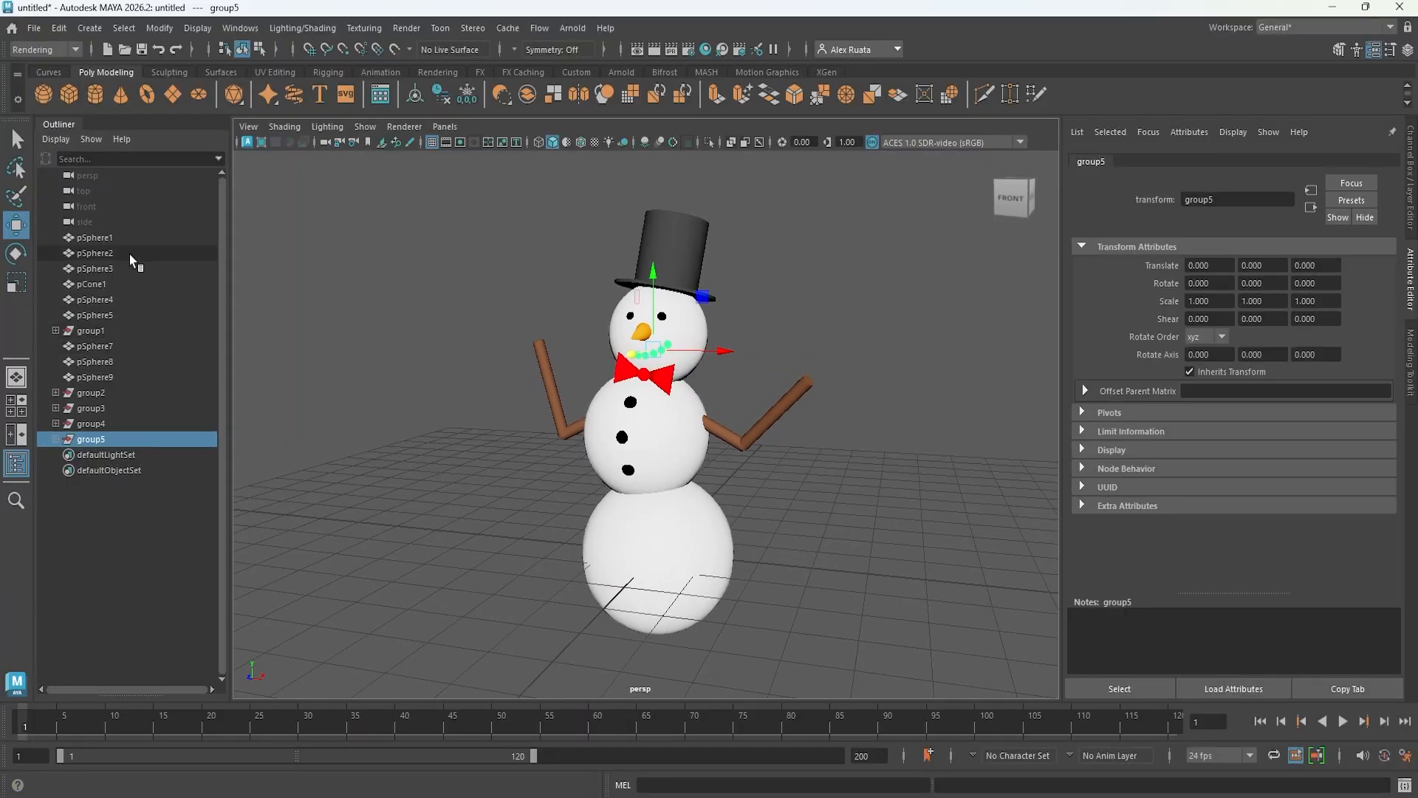
mouse_move(648, 443)
left_mouse_down("alt")
mouse_move(526, 455)
mouse_move(663, 447)
mouse_move(588, 445)
mouse_move(656, 433)
mouse_move(630, 443)
left_mouse_up("alt")
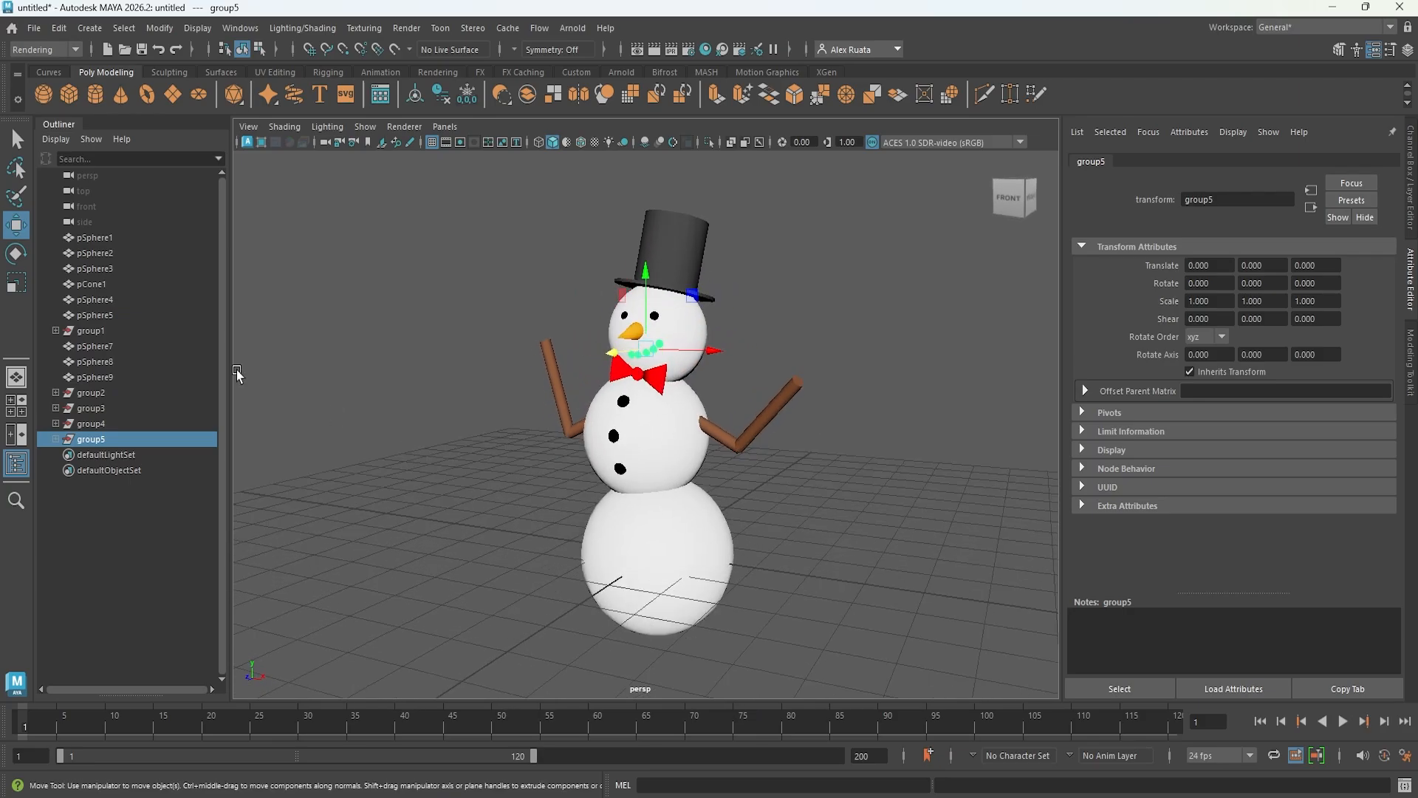
left_click(87, 331)
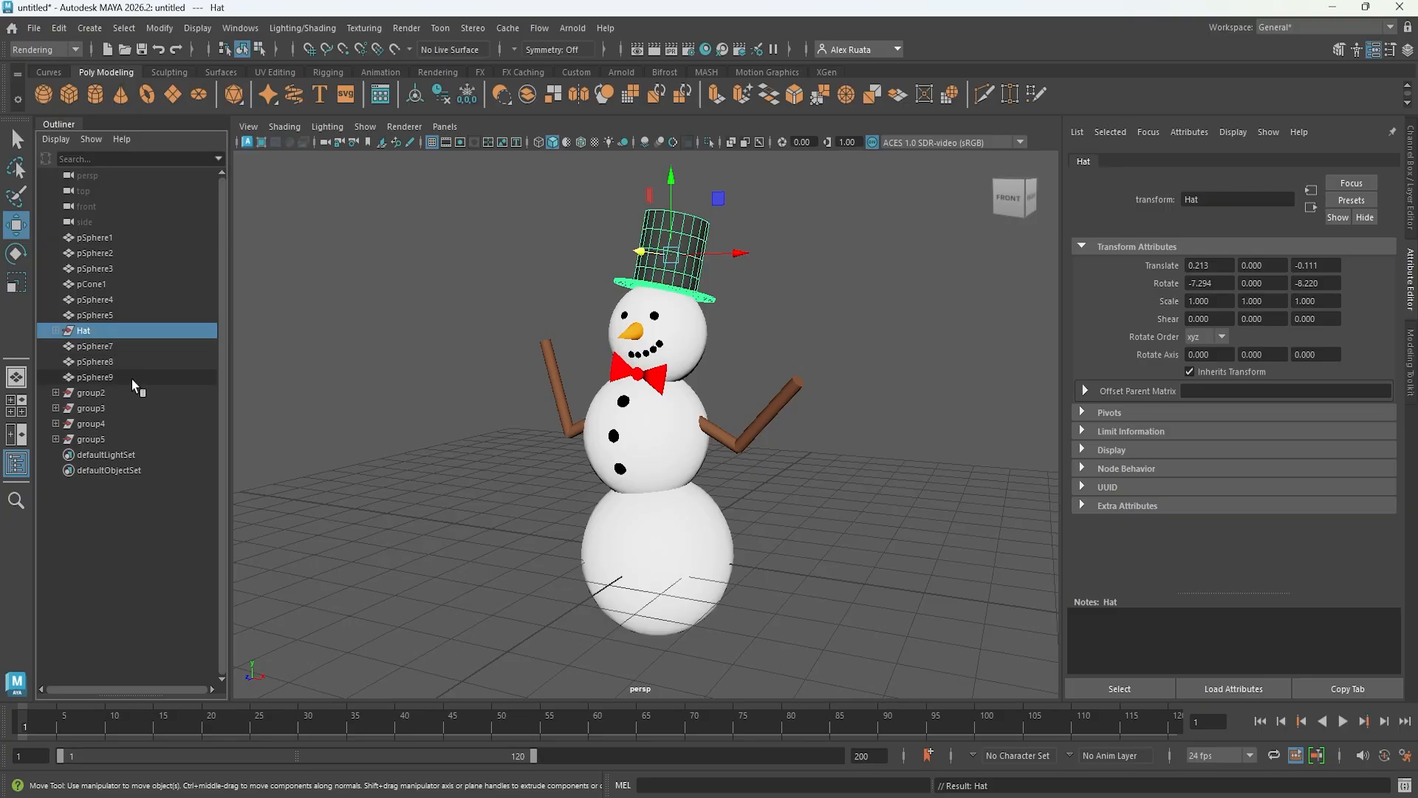
left_click(112, 392)
double_click(112, 391)
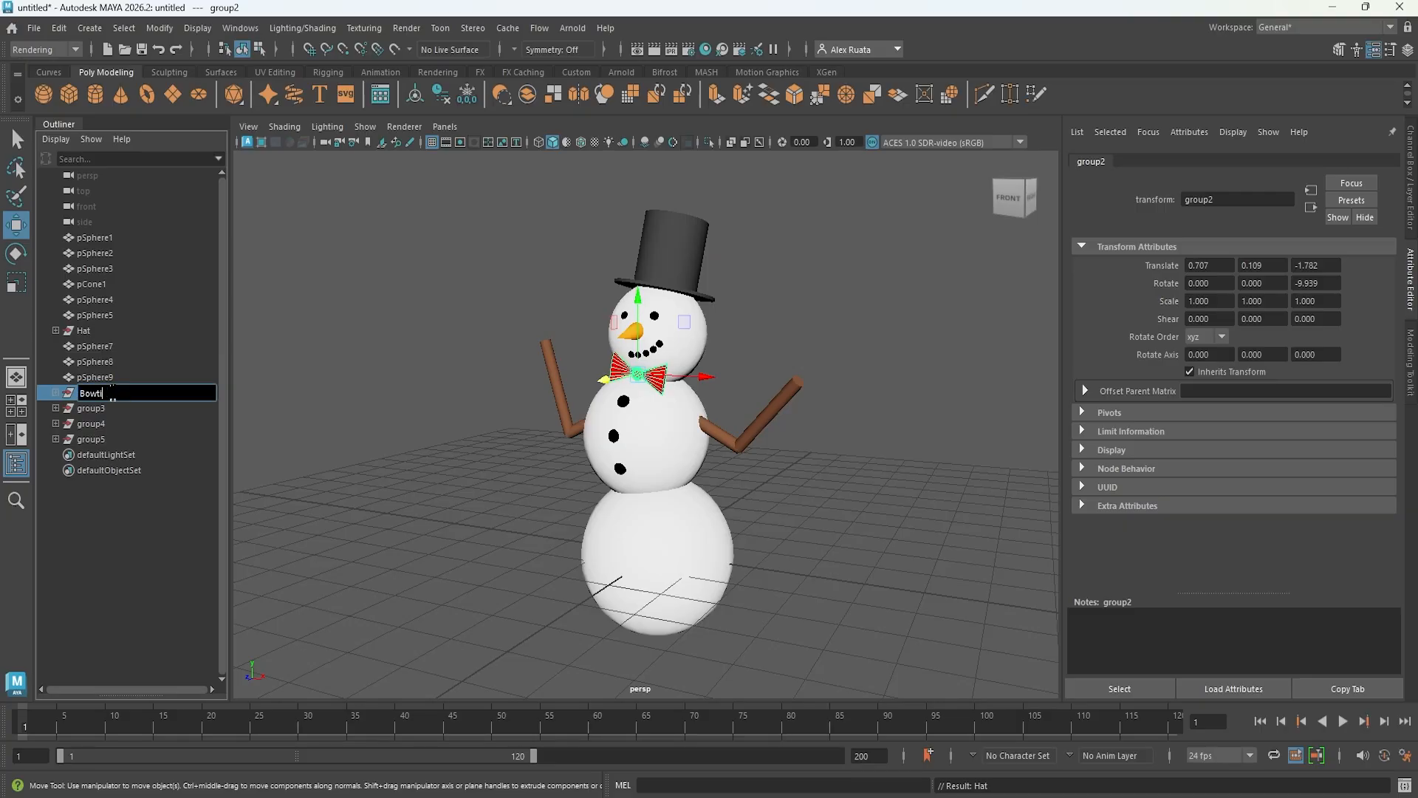
type("Bowtie")
key("Return")
- Rename the arm groups, group3 as Arm_Left and group4 as Arm_Right
left_click(102, 409)
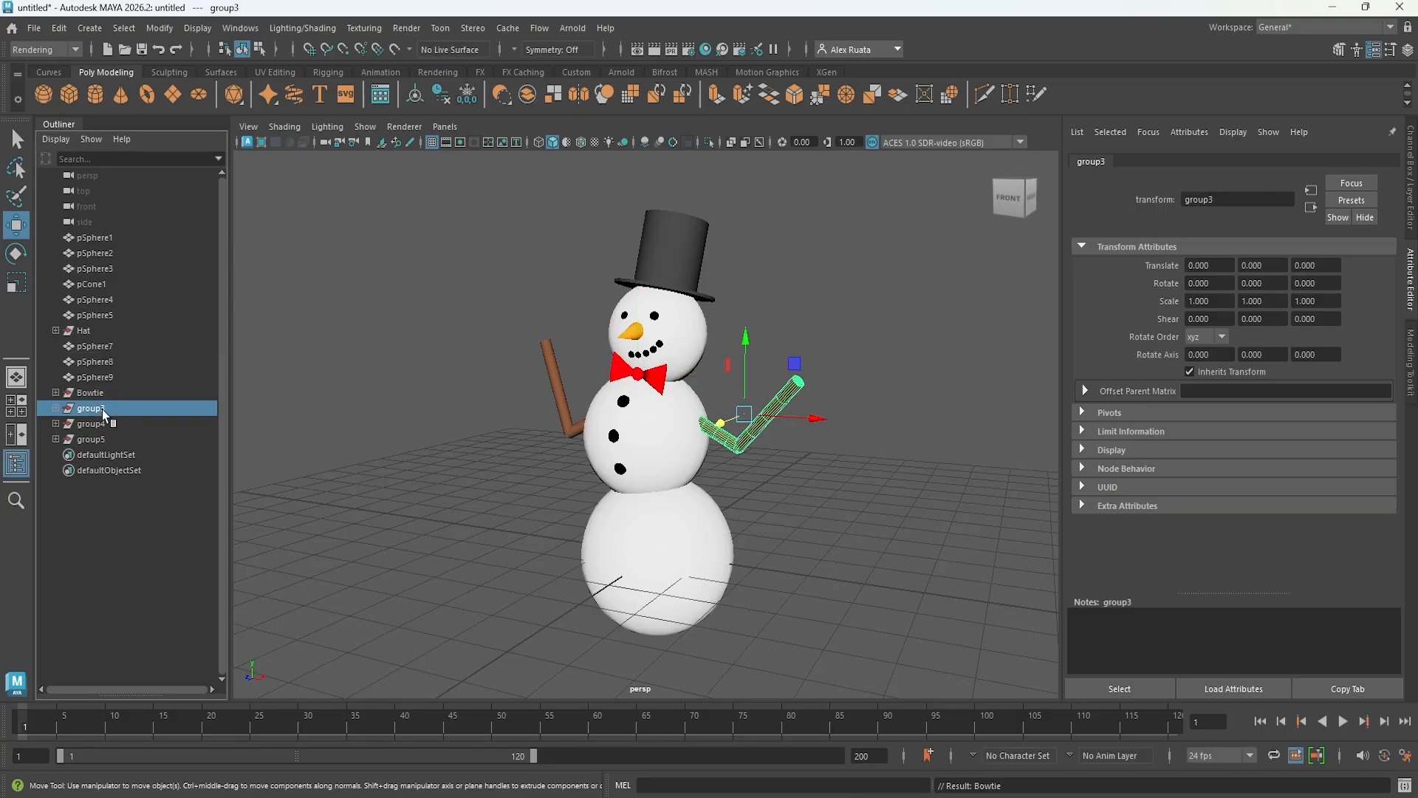
double_click(102, 409)
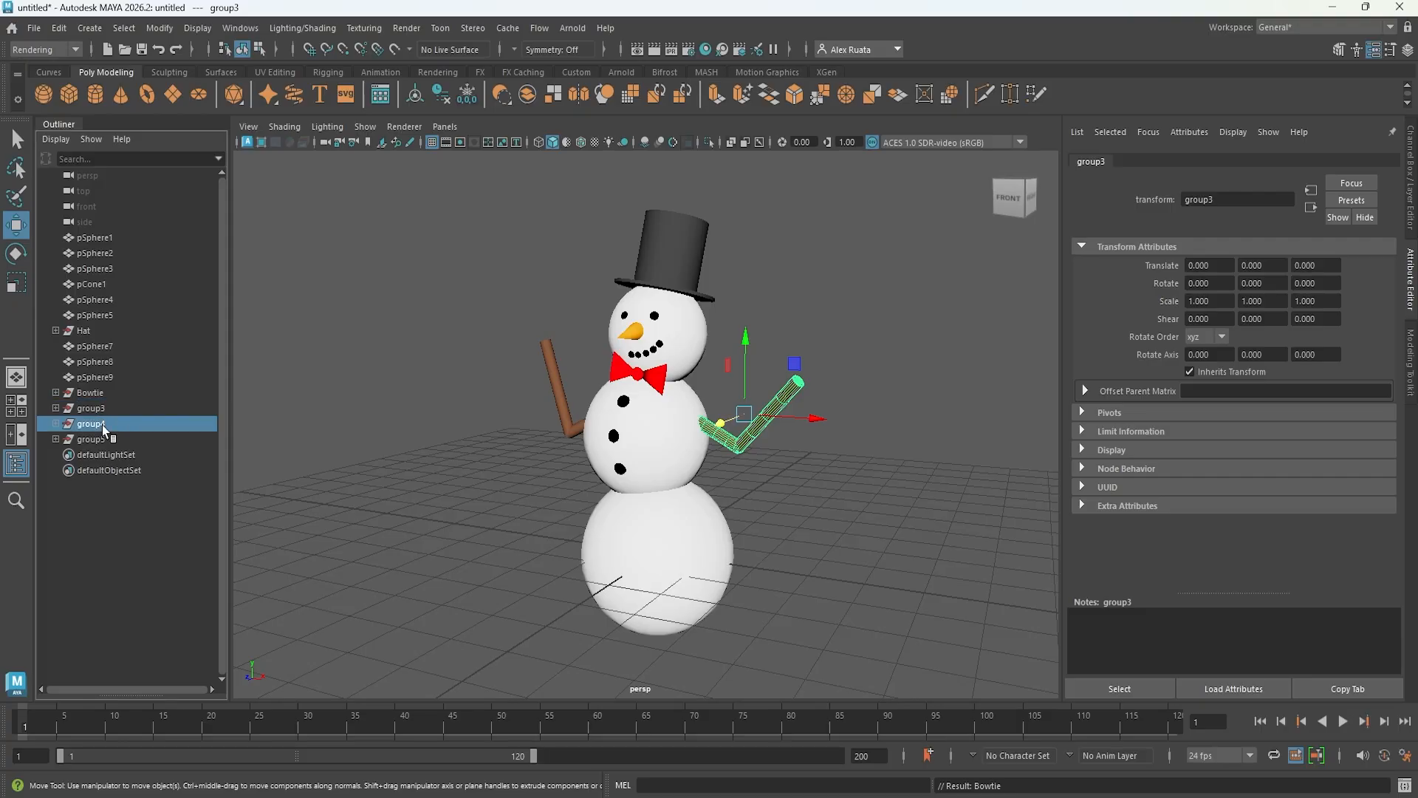
left_click(102, 424)
double_click(106, 408)
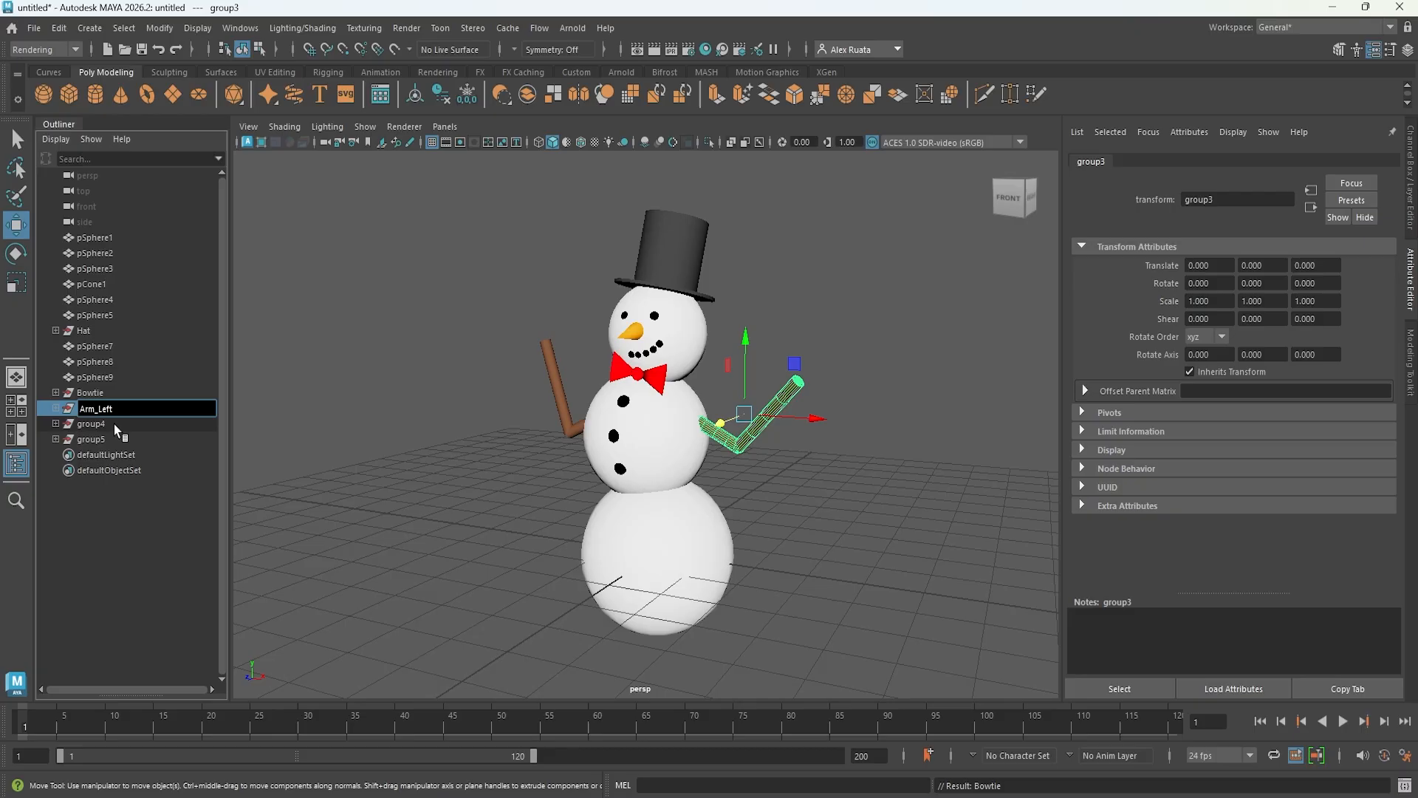
double_click(94, 424)
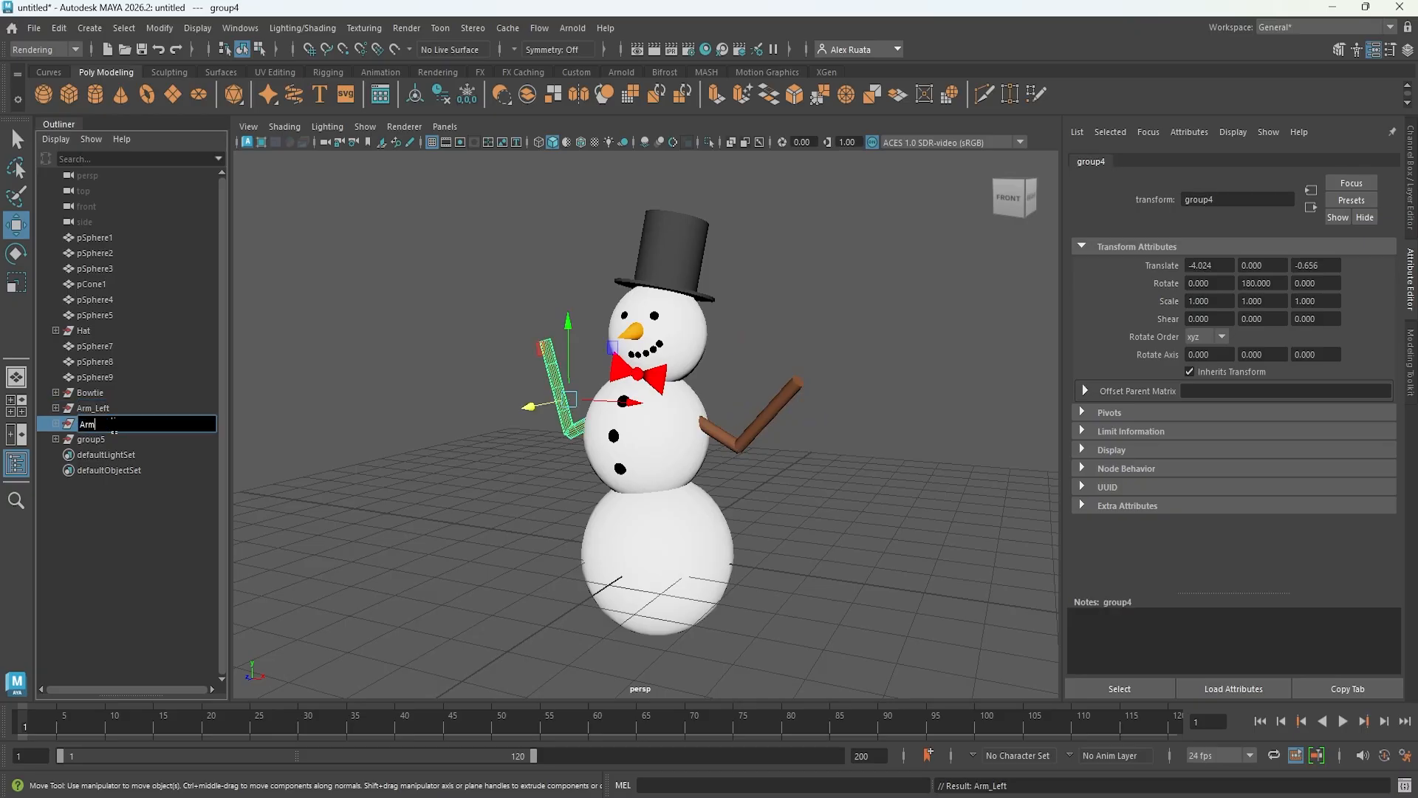
type("Arm_Right")
key("Return")
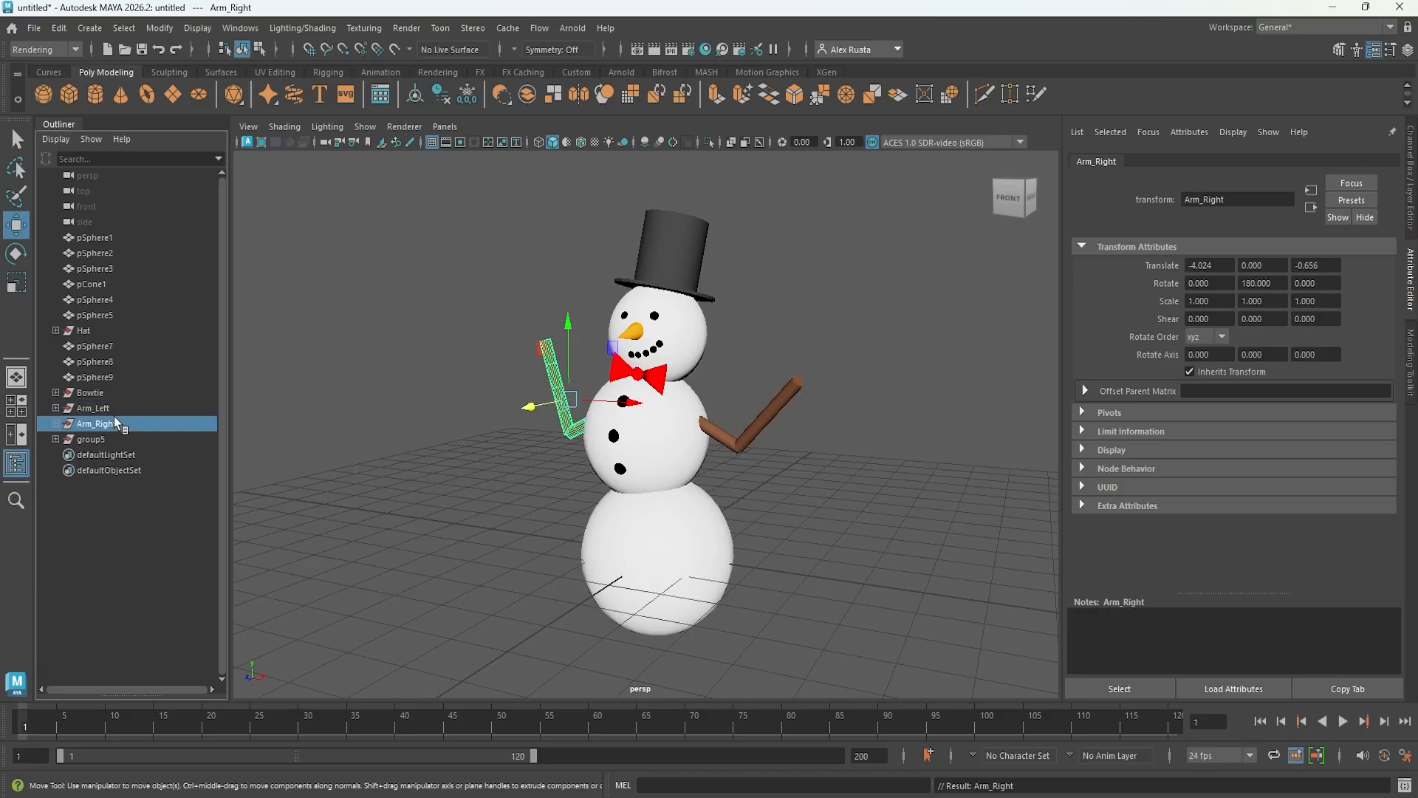
- Rename the smile's group5 as Mouth
left_click(98, 439)
double_click(100, 439)
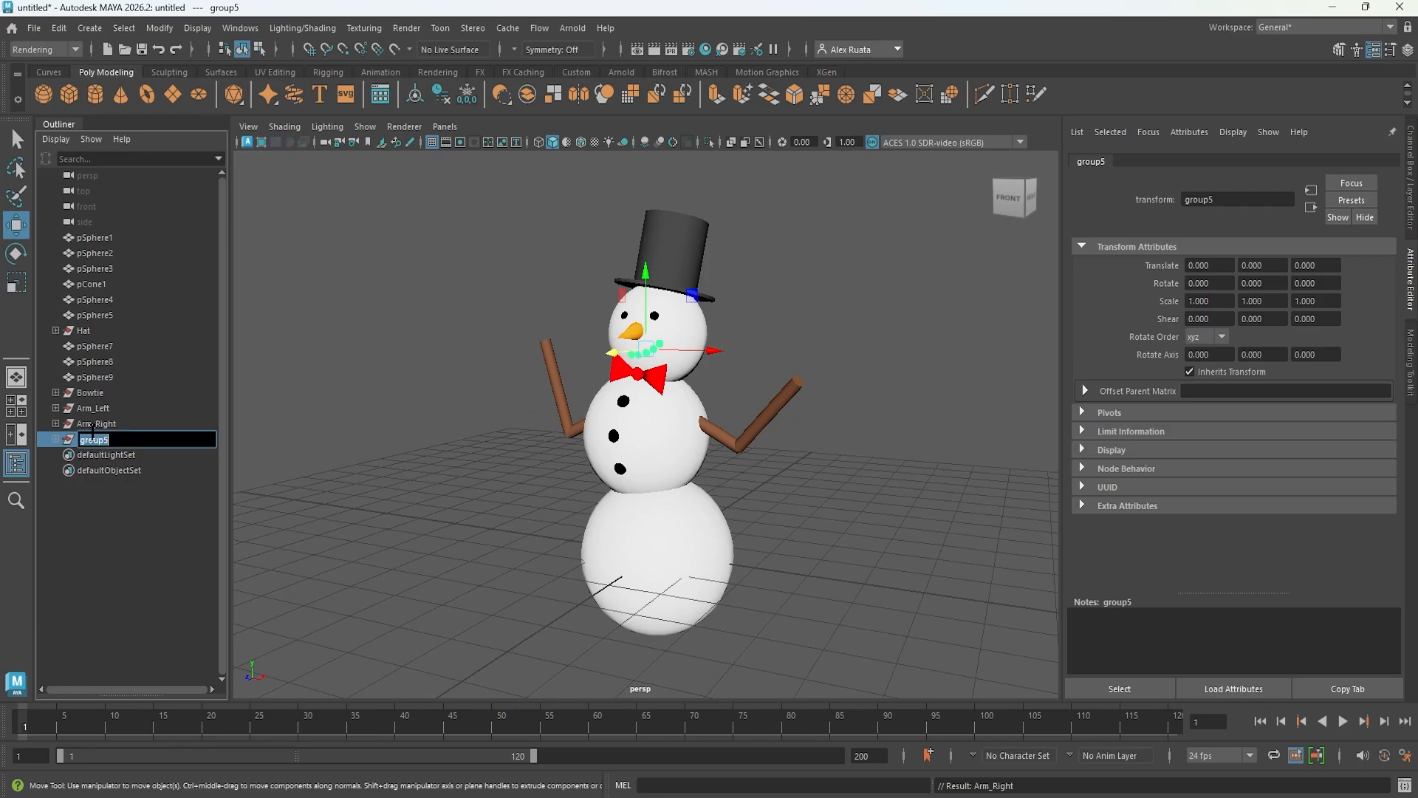
type("Moth")
key("Return")
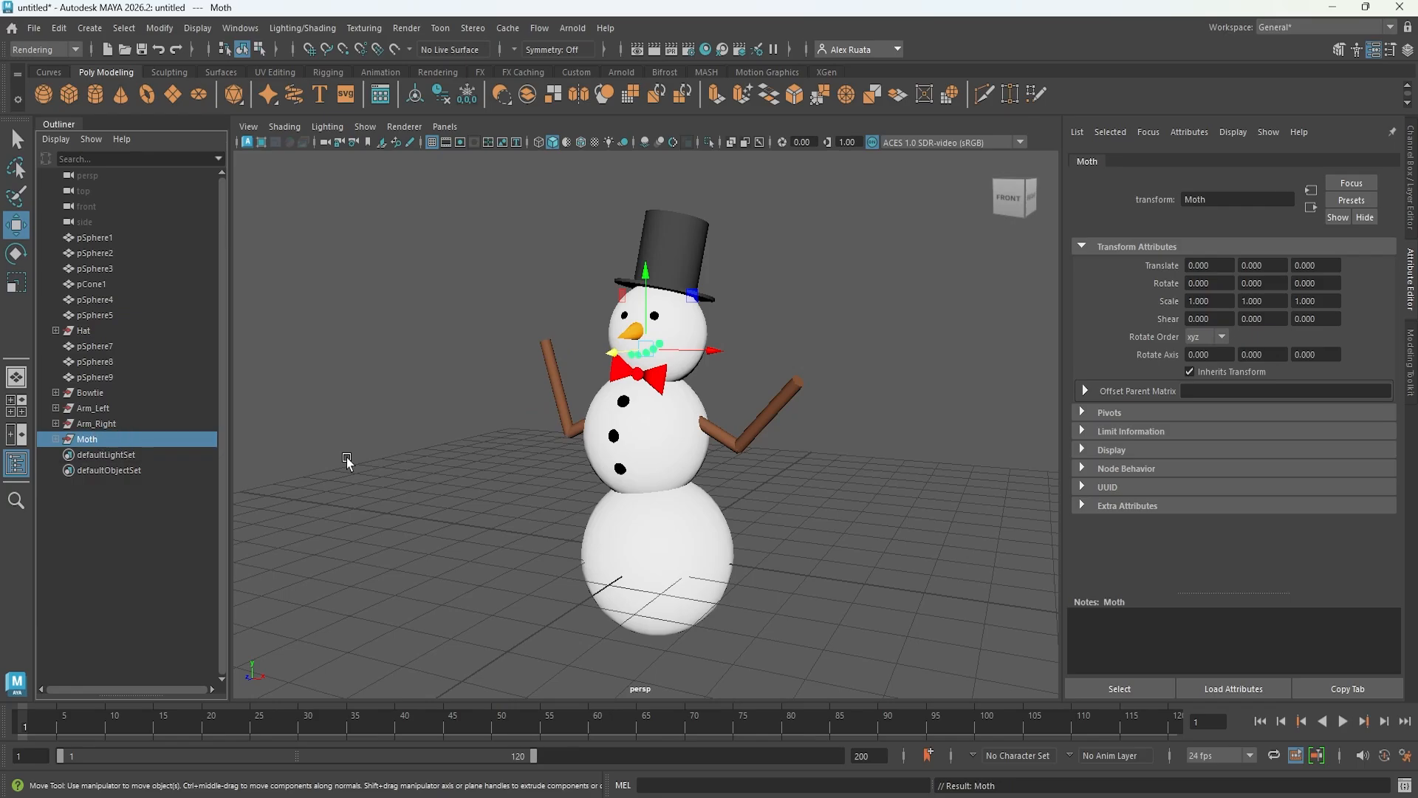
double_click(118, 440)
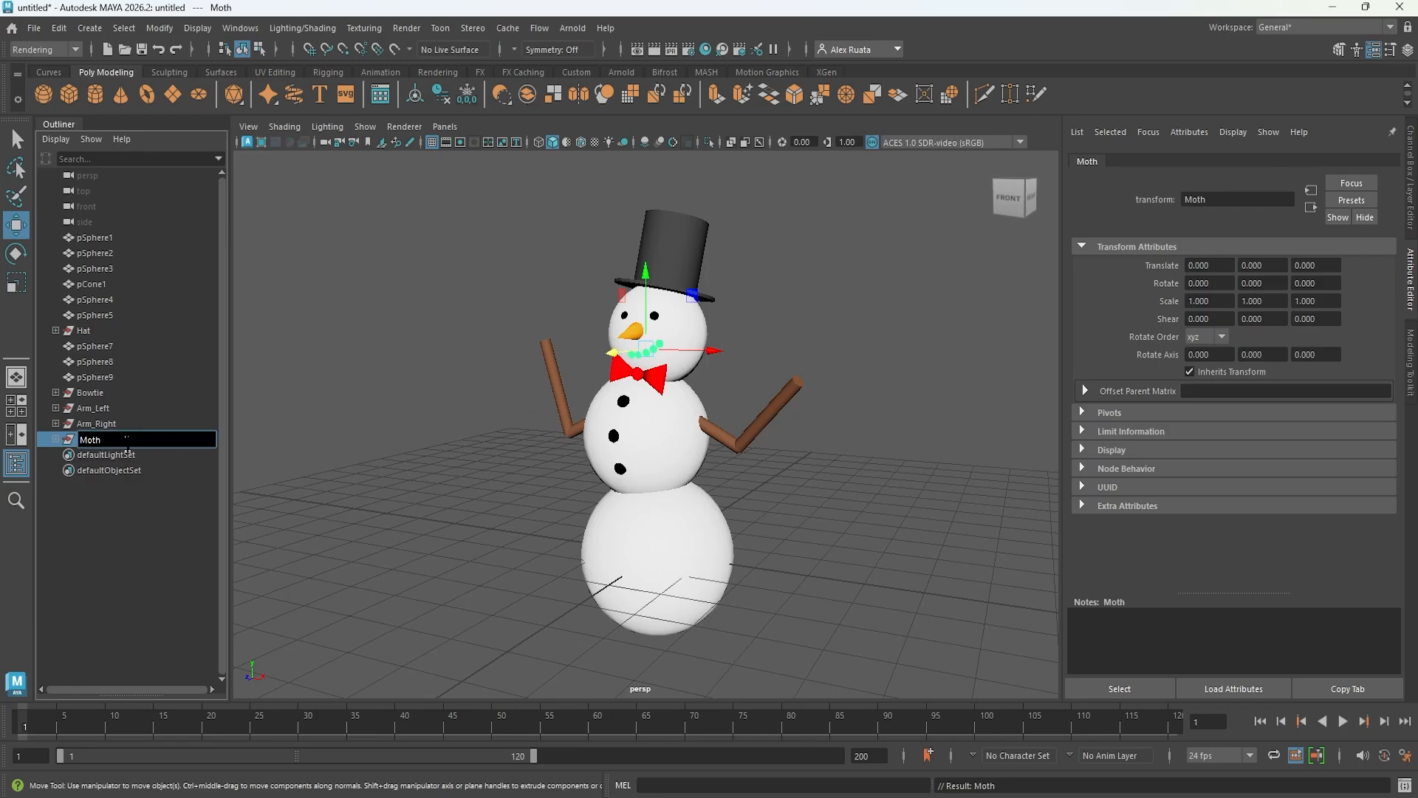
key("Return")
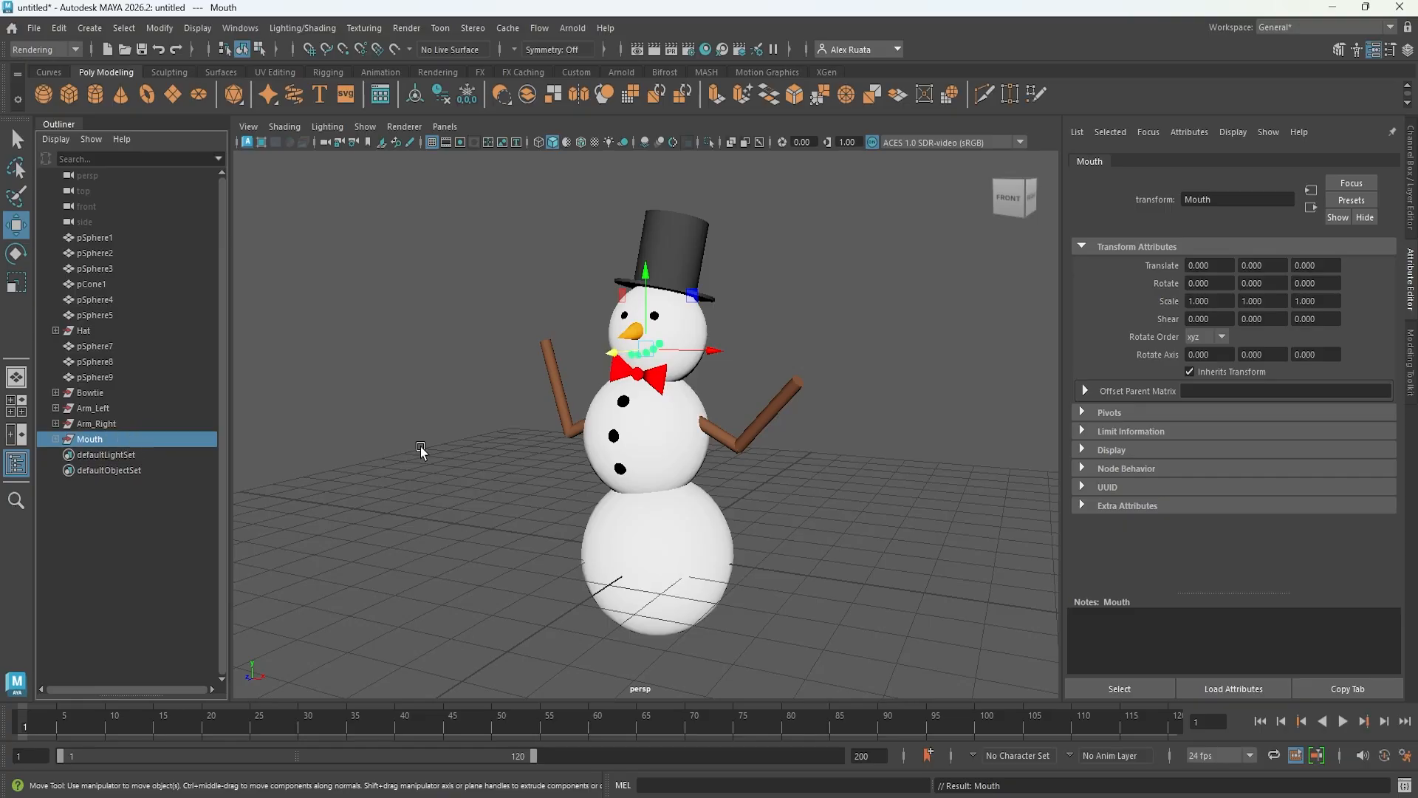
- Group the three coal buttons on the middle body sphere and name the group Buttons
scroll(421, 447, "up", 3)
left_click(602, 380)
left_click(580, 443, "shift")
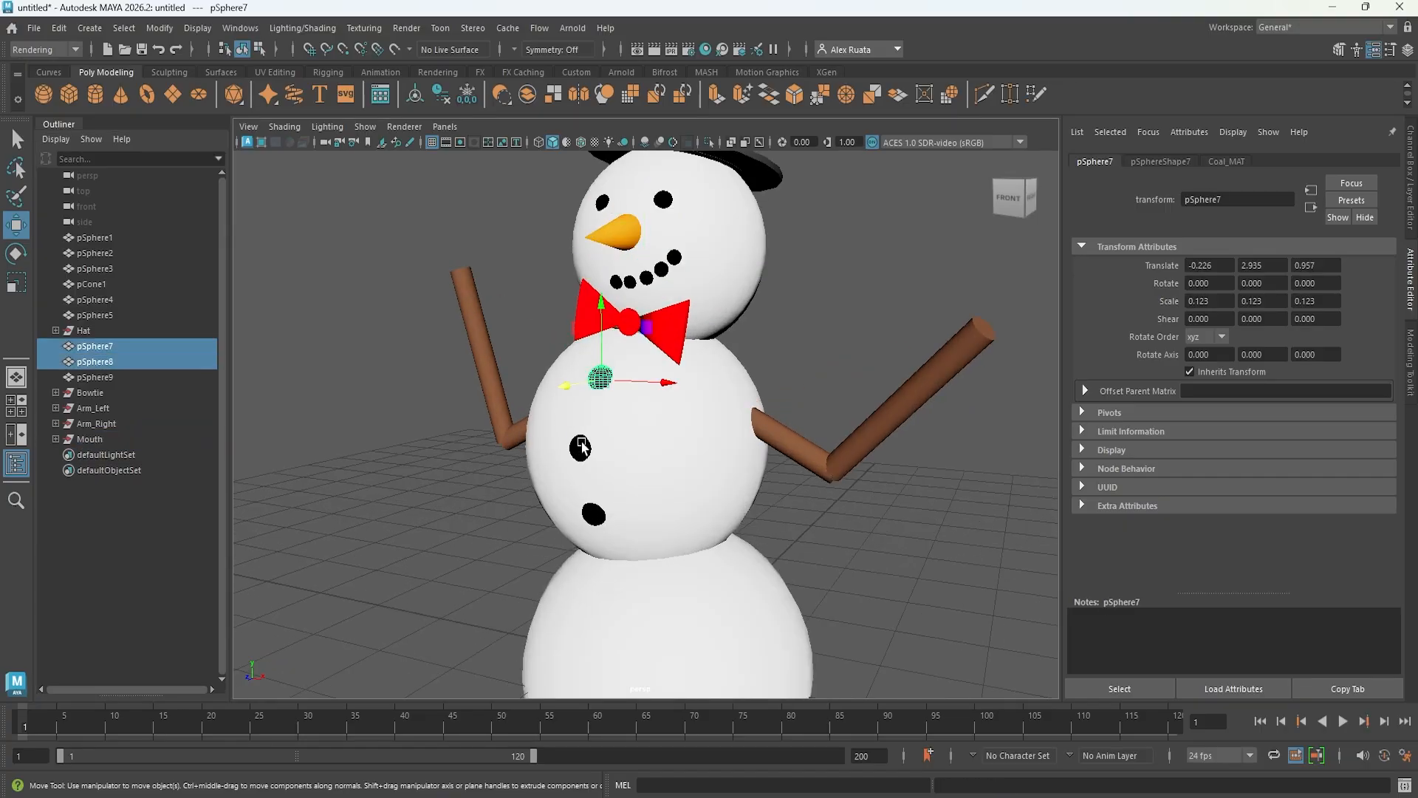
left_click(594, 513, "shift")
key("ctrl+g")
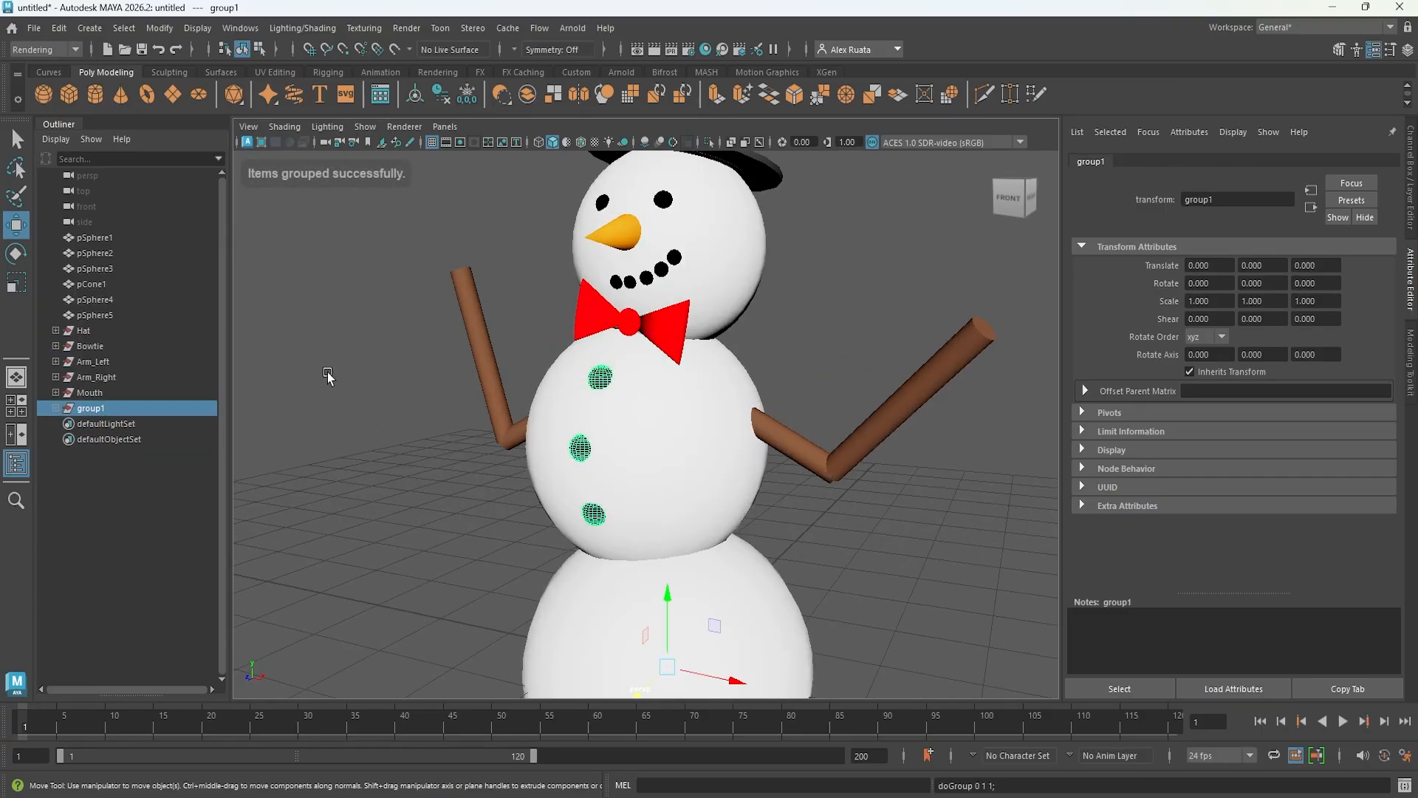
double_click(112, 410)
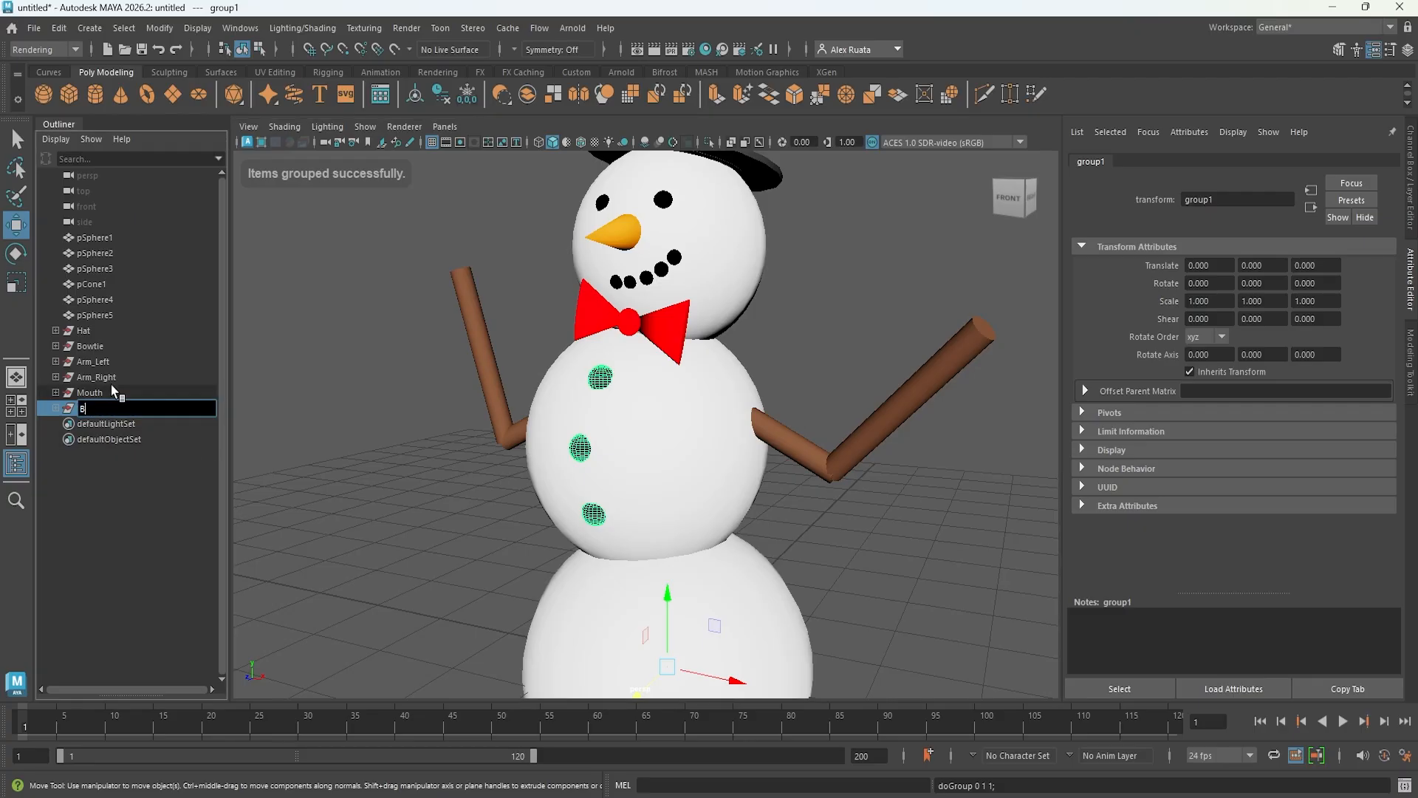
type("Buttons")
key("Return")
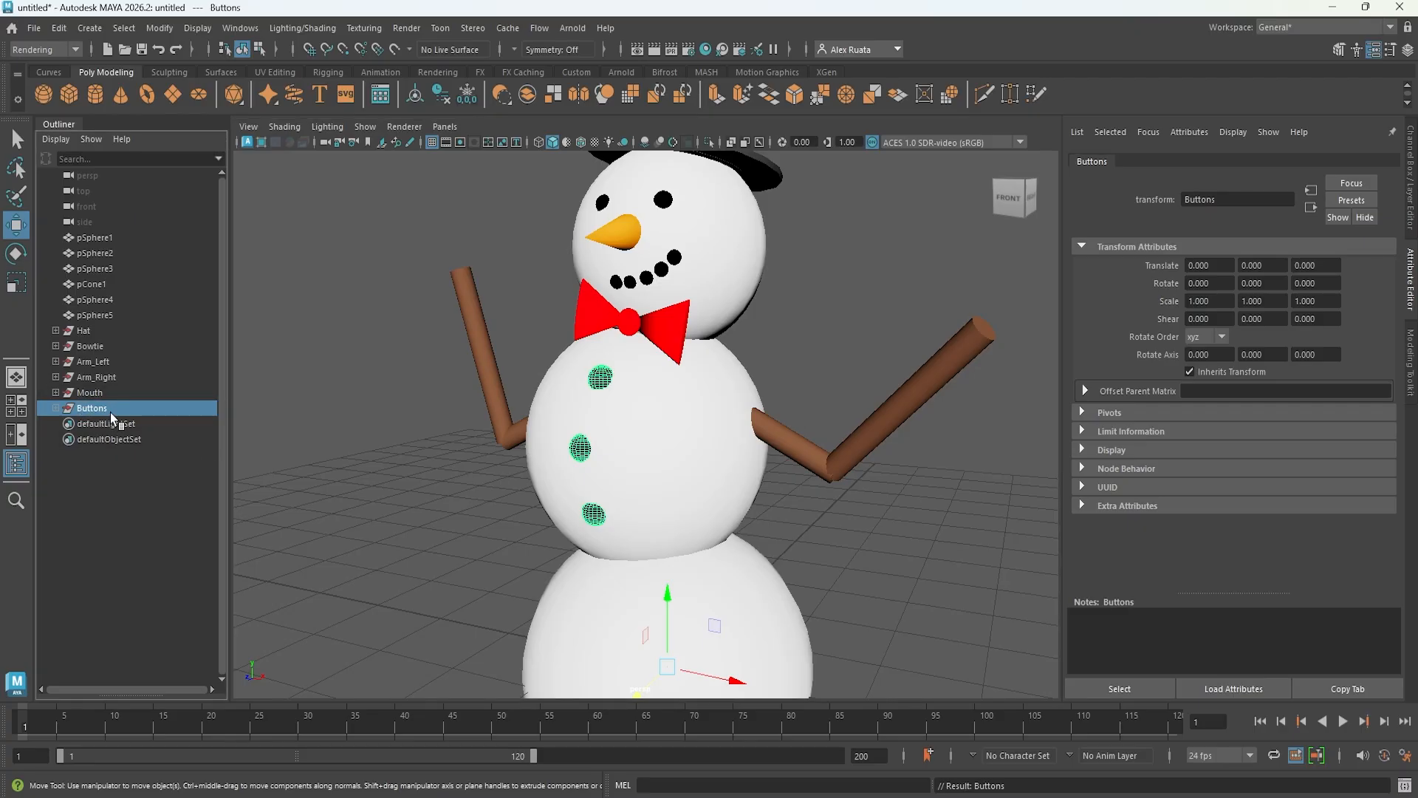
- Center the pivot of the Buttons group
left_click(159, 28)
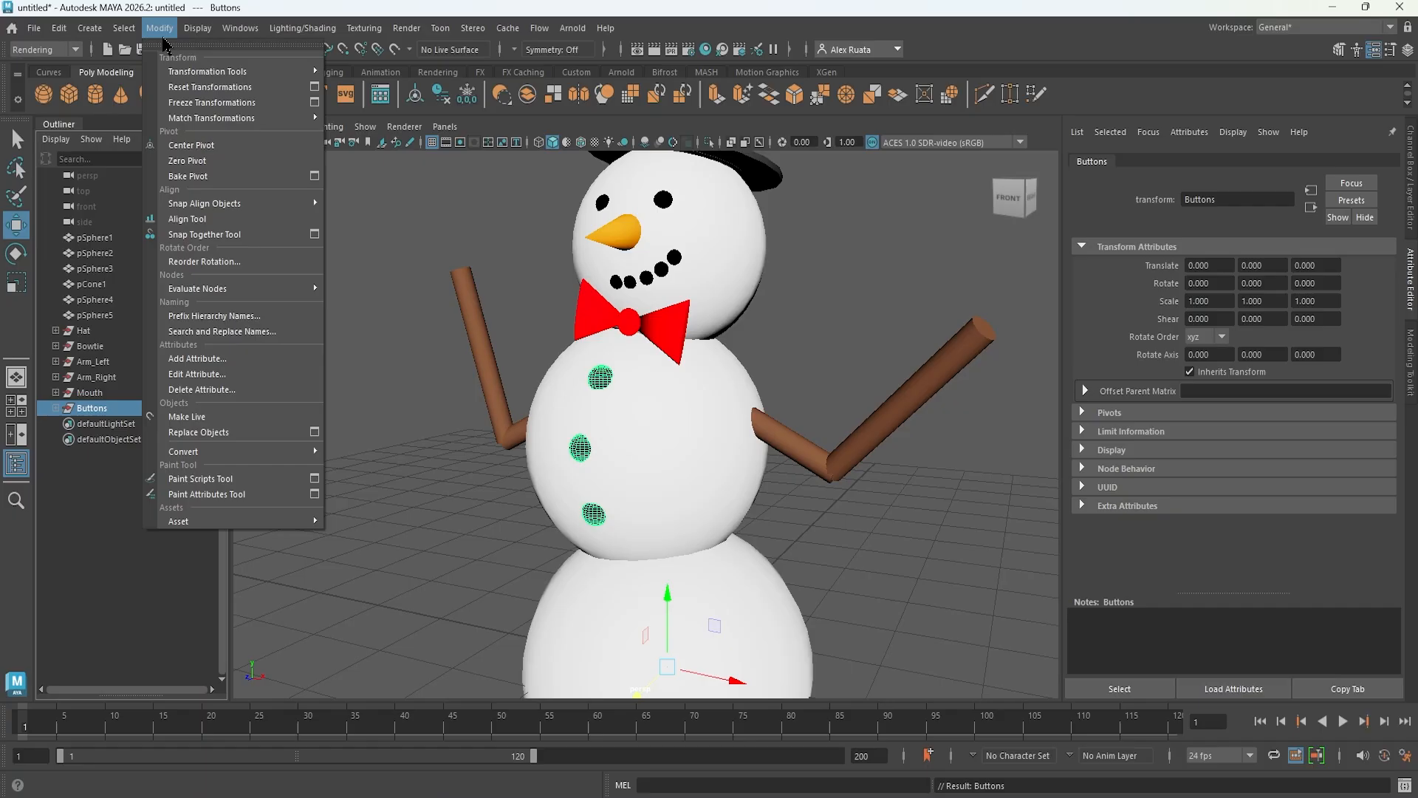
left_click(202, 135)
left_click(160, 28)
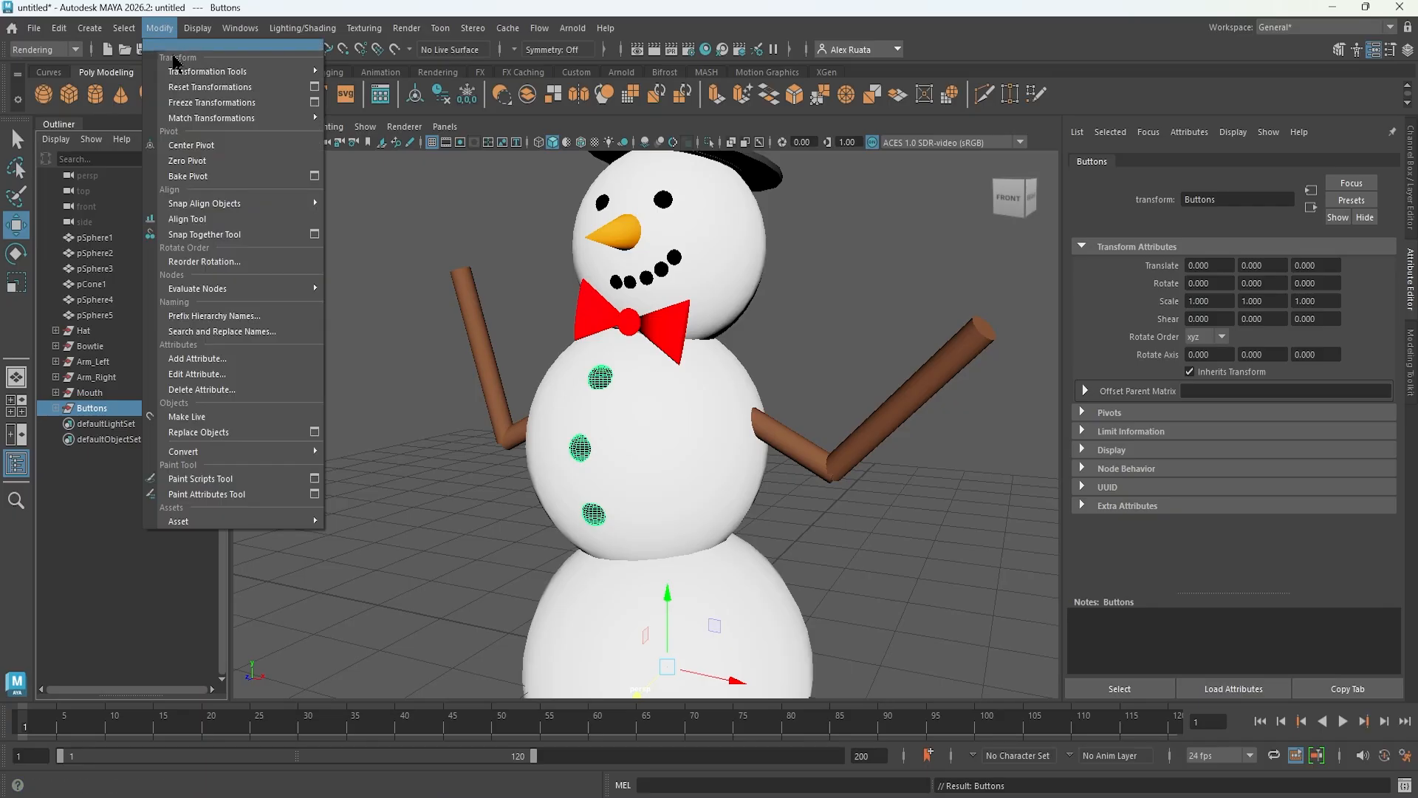
left_click(193, 140)
scroll(303, 354, "down", 2)
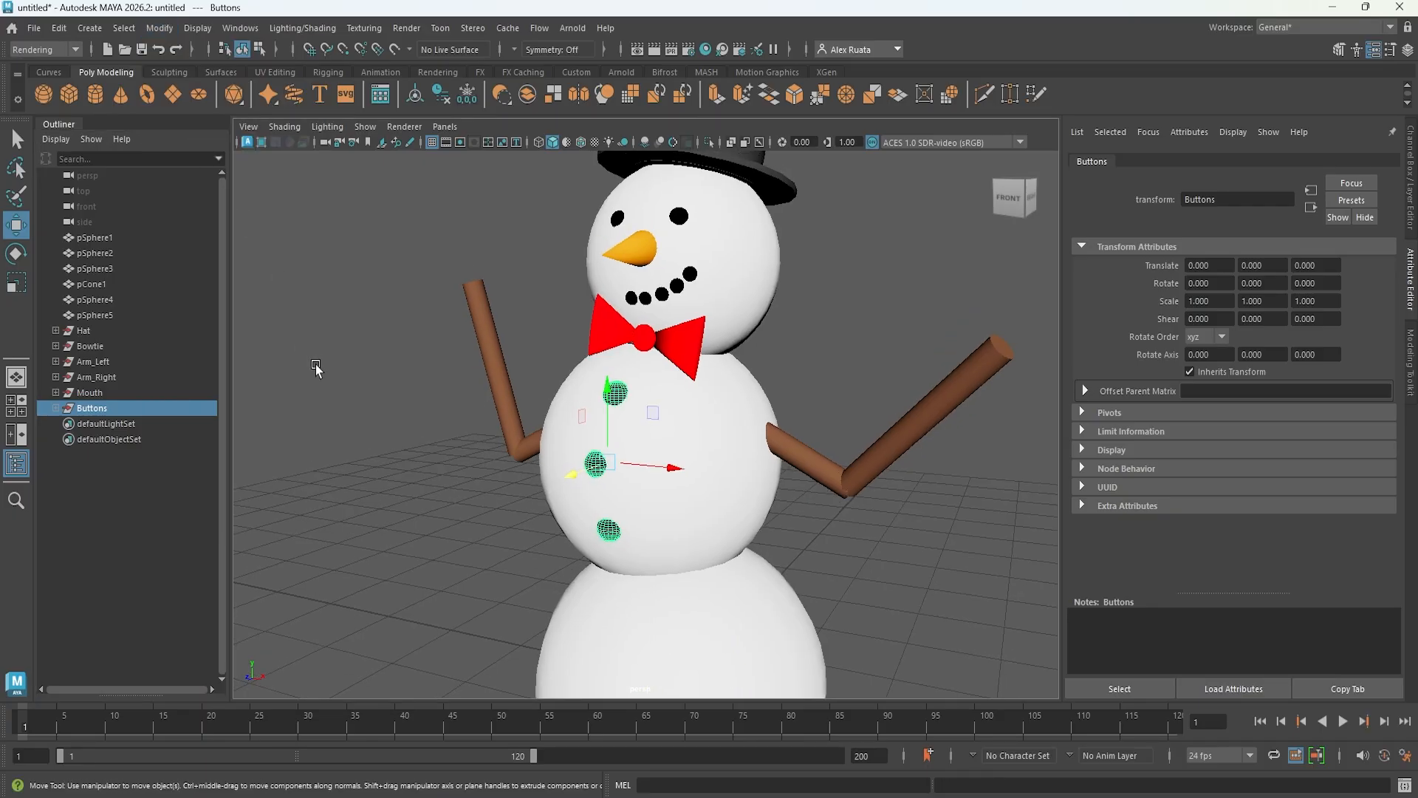
scroll(370, 377, "down", 3)
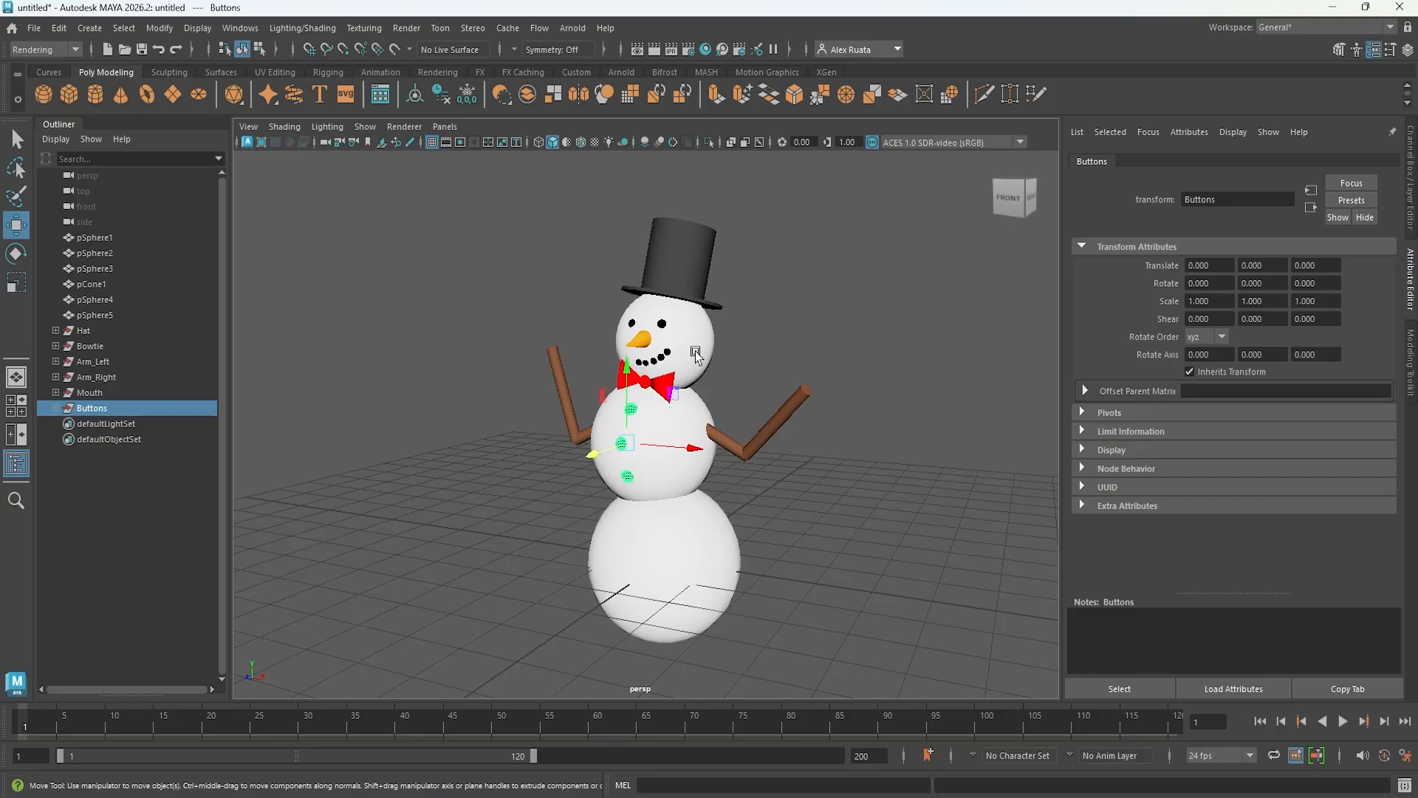
- Group the two coal eye spheres, pSphere4 and pSphere5
scroll(695, 354, "up", 3)
middle_click_drag(681, 225, 694, 303, "alt")
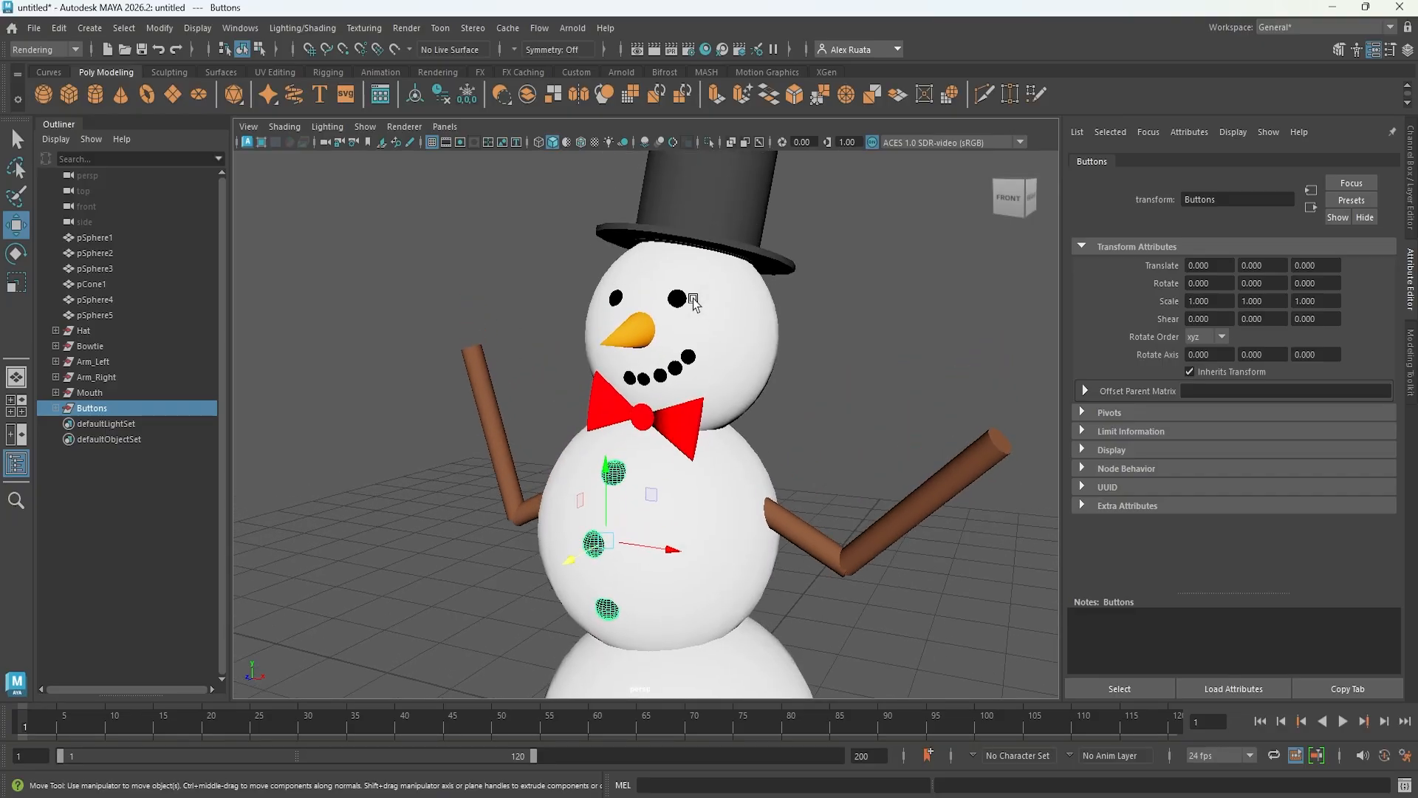
left_click(680, 298)
left_click(615, 298, "shift")
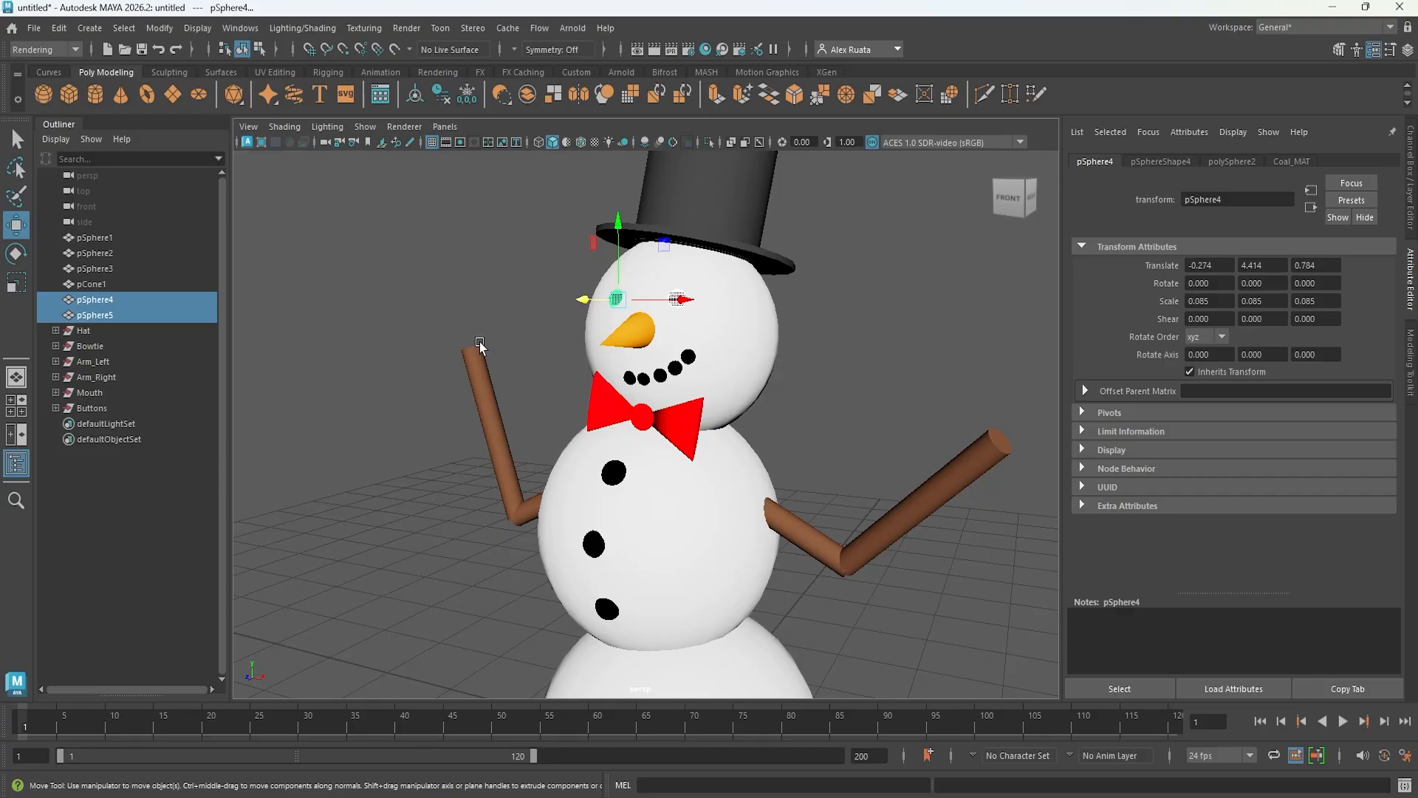
key("ctrl+g")
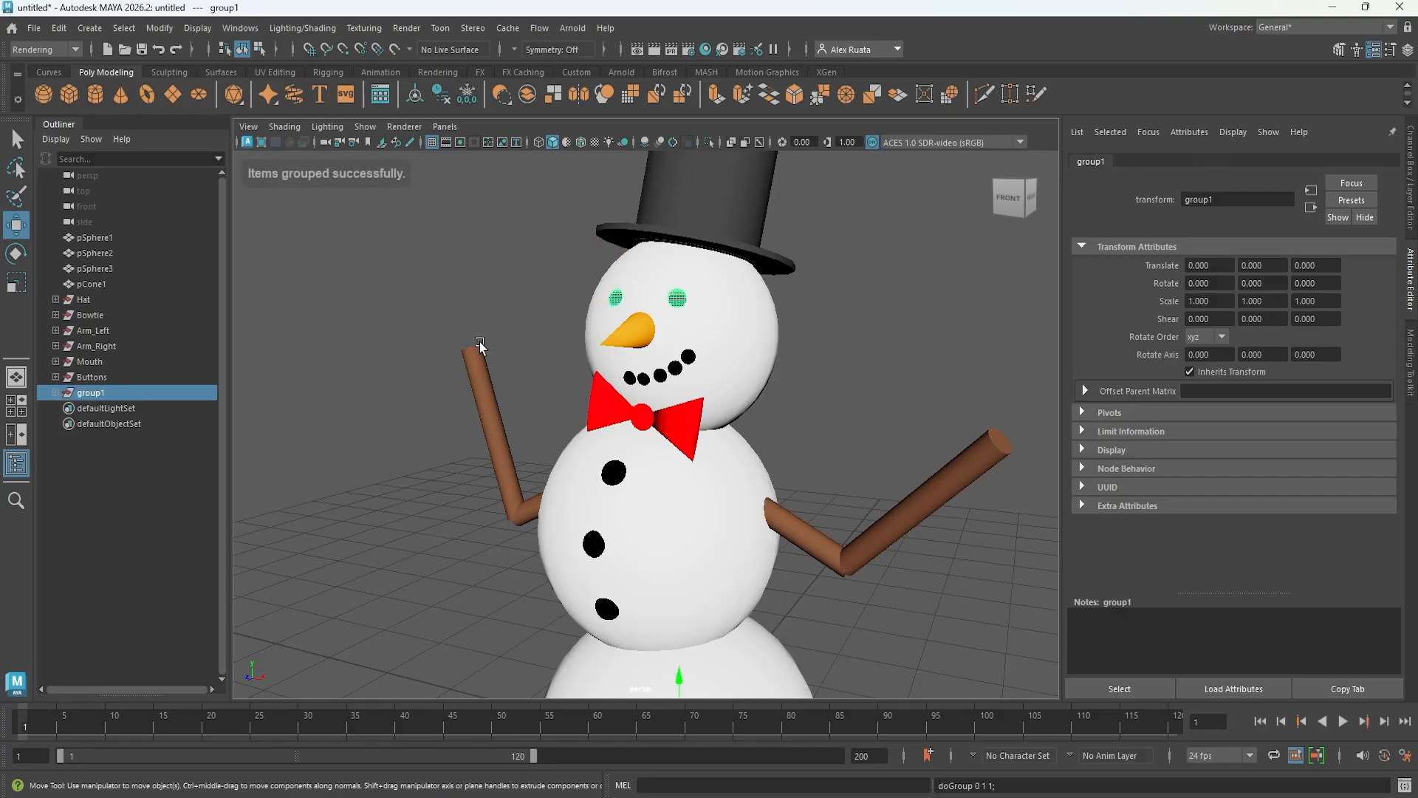
- Rename the group of the two coal eyes as Eyes and center its pivot
double_click(99, 393)
key("Return")
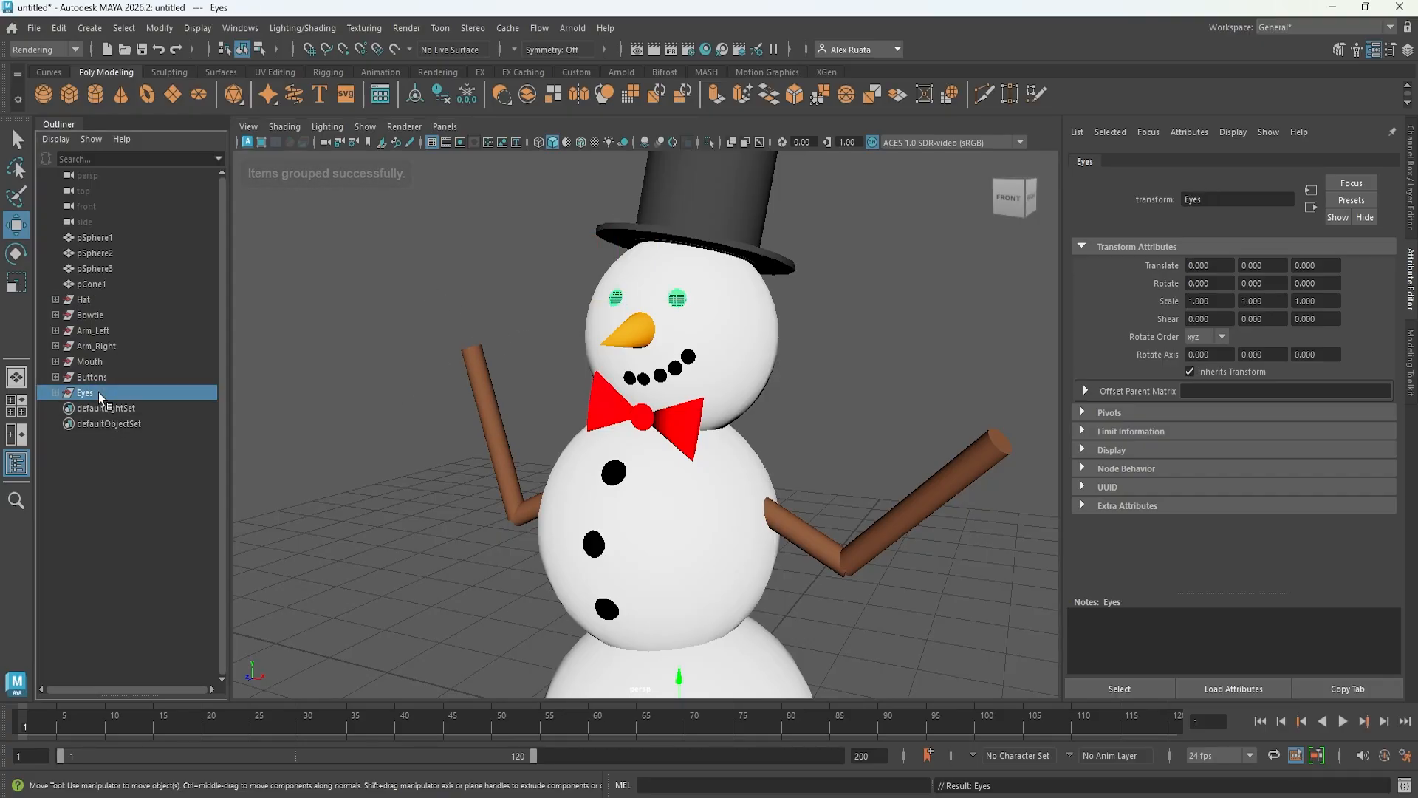
left_click(159, 27)
left_click(191, 145)
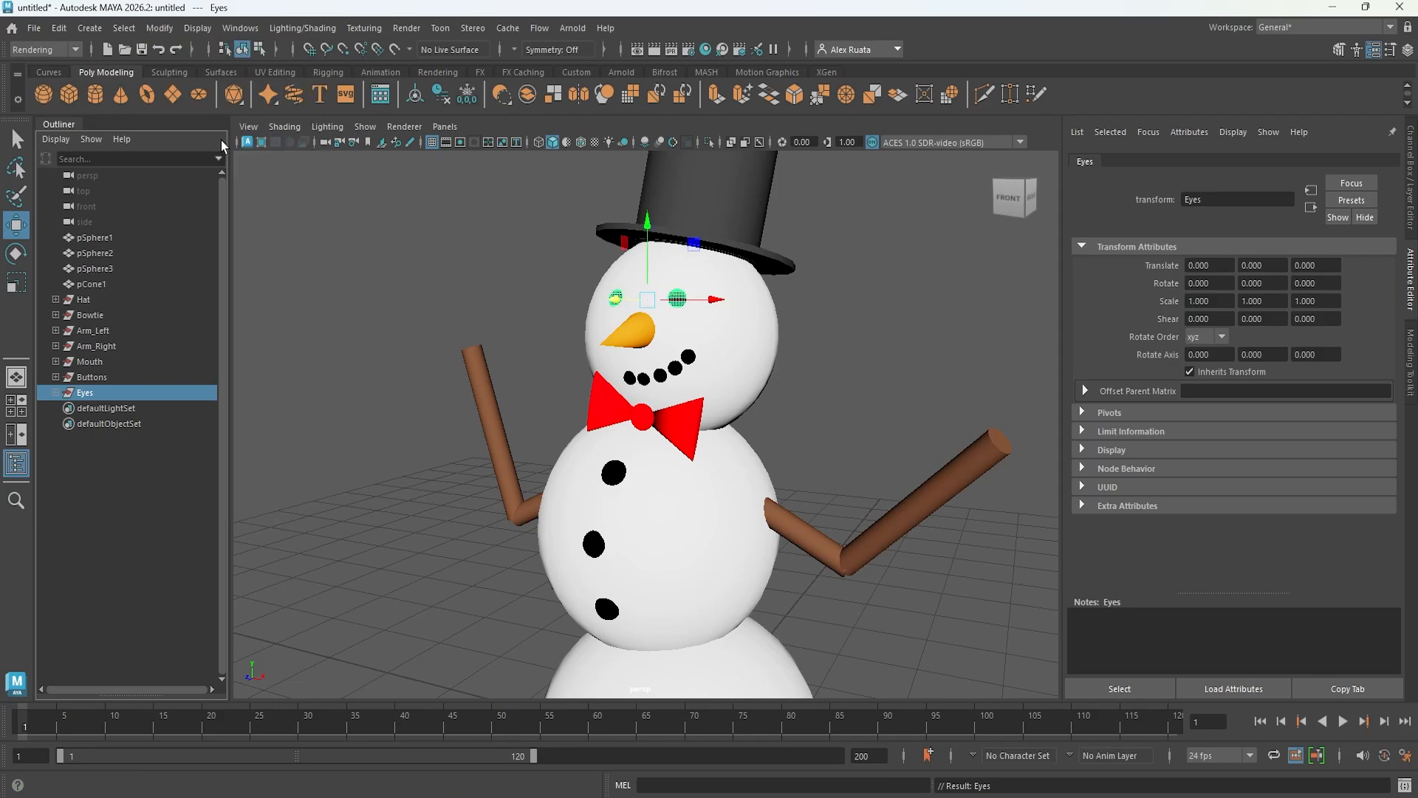
- Check which snowman parts the ungrouped objects pCone1, pSphere1, pSphere2 and pSphere3 are
left_click(107, 281)
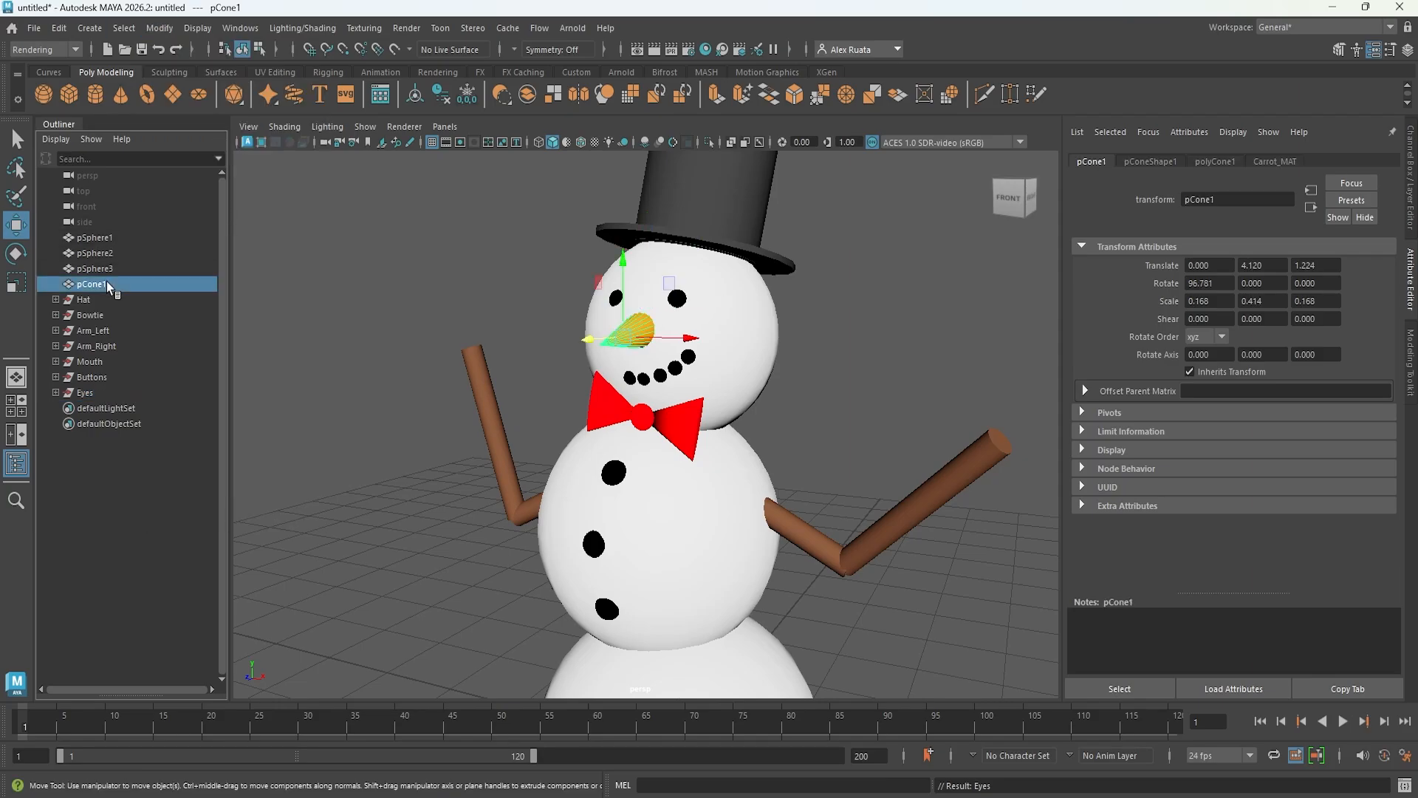
left_click(106, 238)
left_click(106, 253)
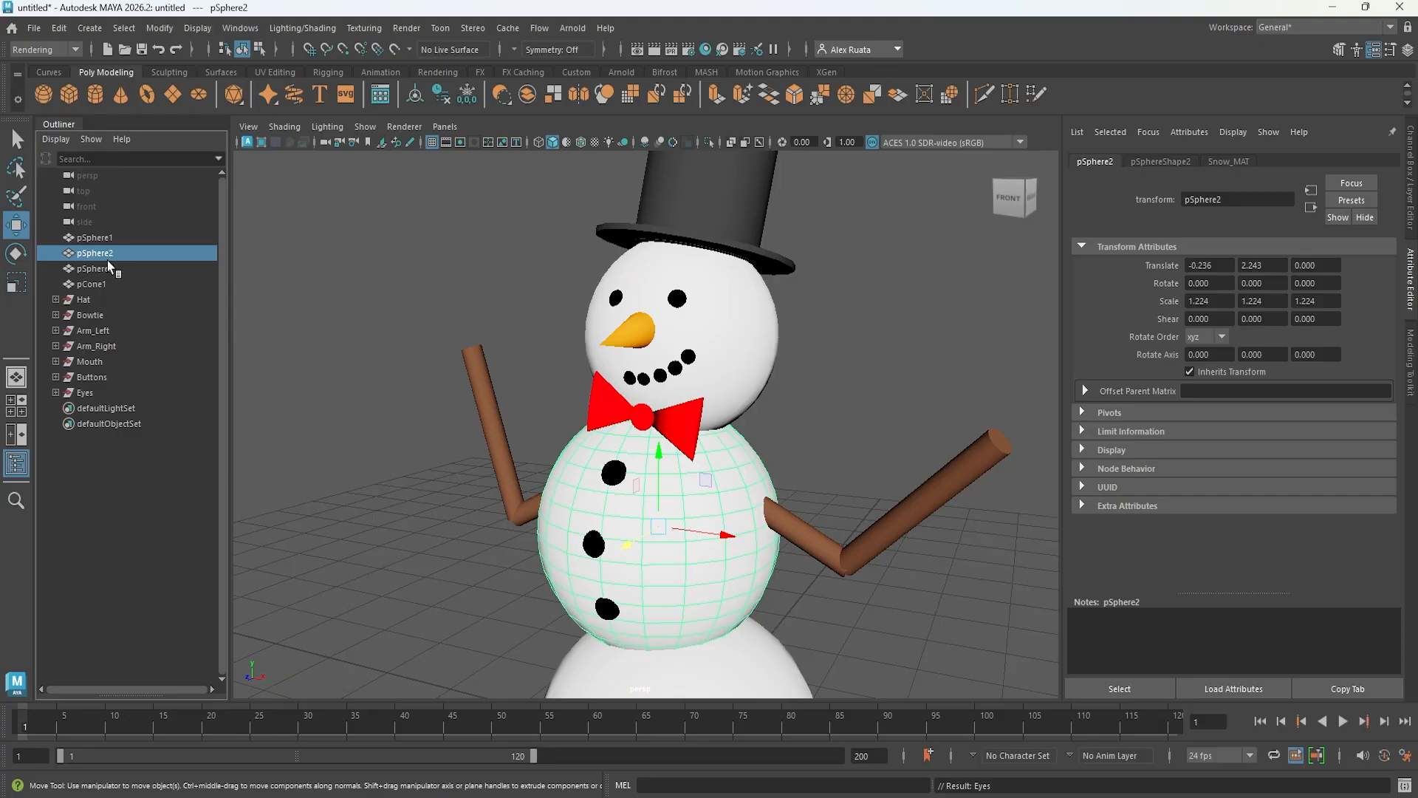
left_click(109, 268)
scroll(370, 336, "down", 4)
scroll(448, 343, "up", 1)
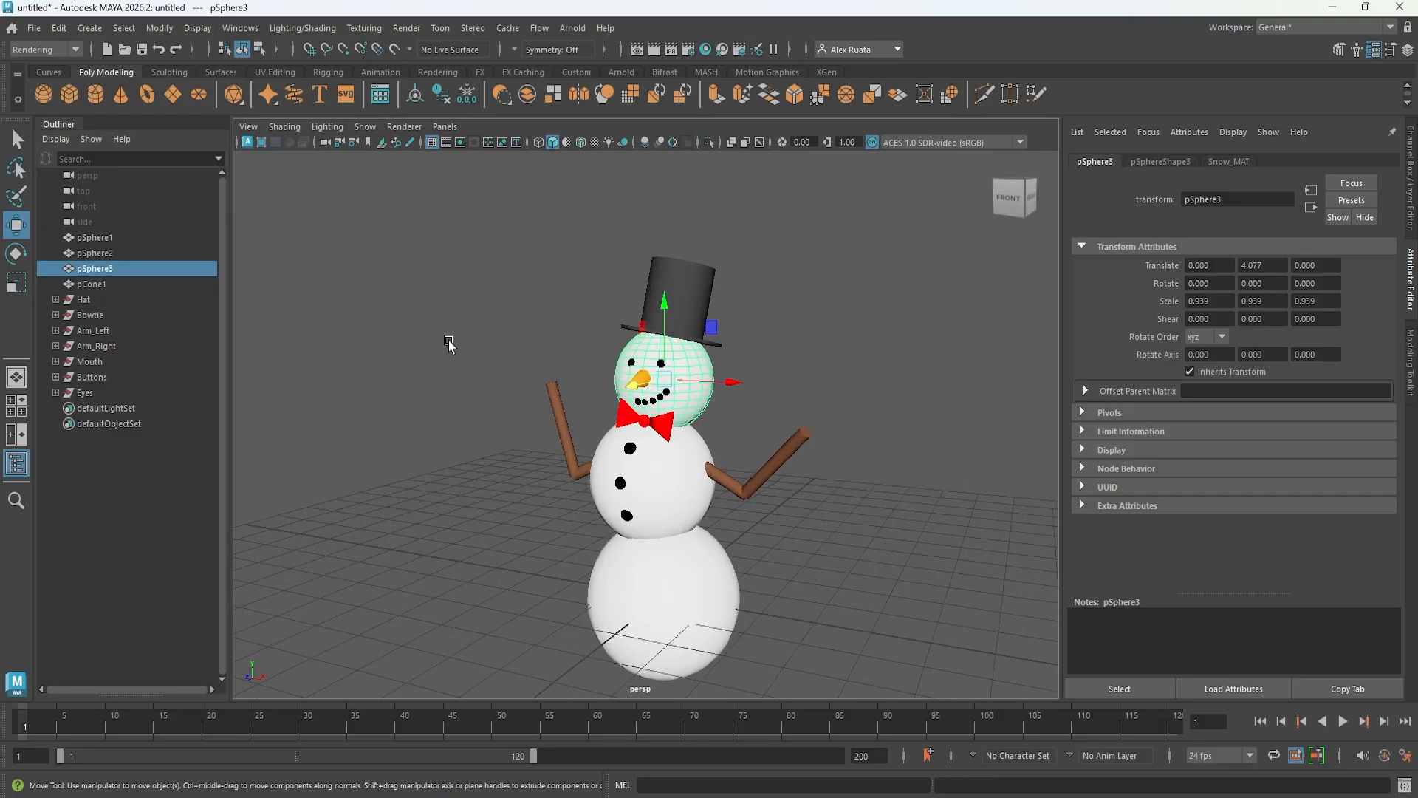
left_click(449, 342)
- Try grouping all the snowman meshes from a box selection in the viewport and undo that grouping
scroll(449, 342, "down", 3)
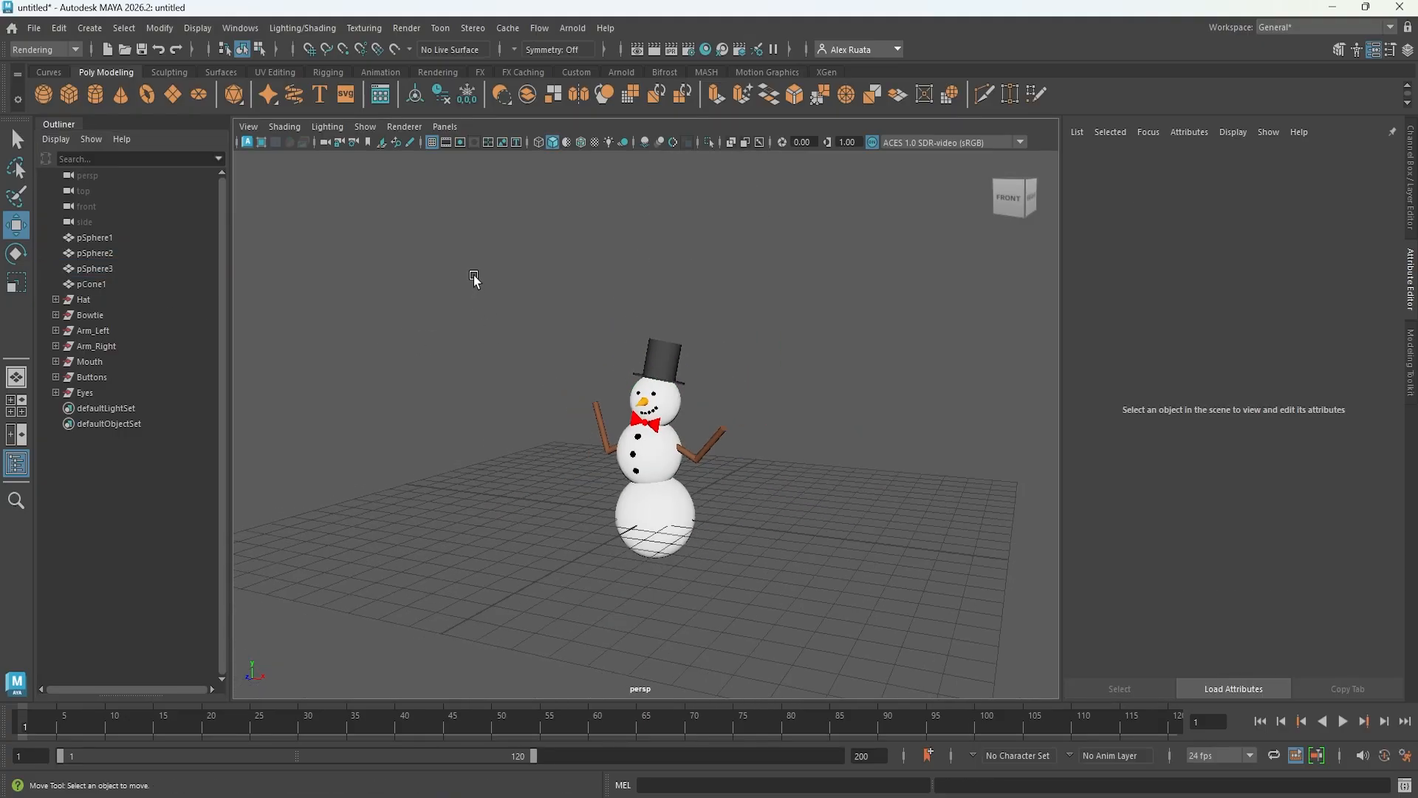
left_click_drag(475, 275, 863, 653)
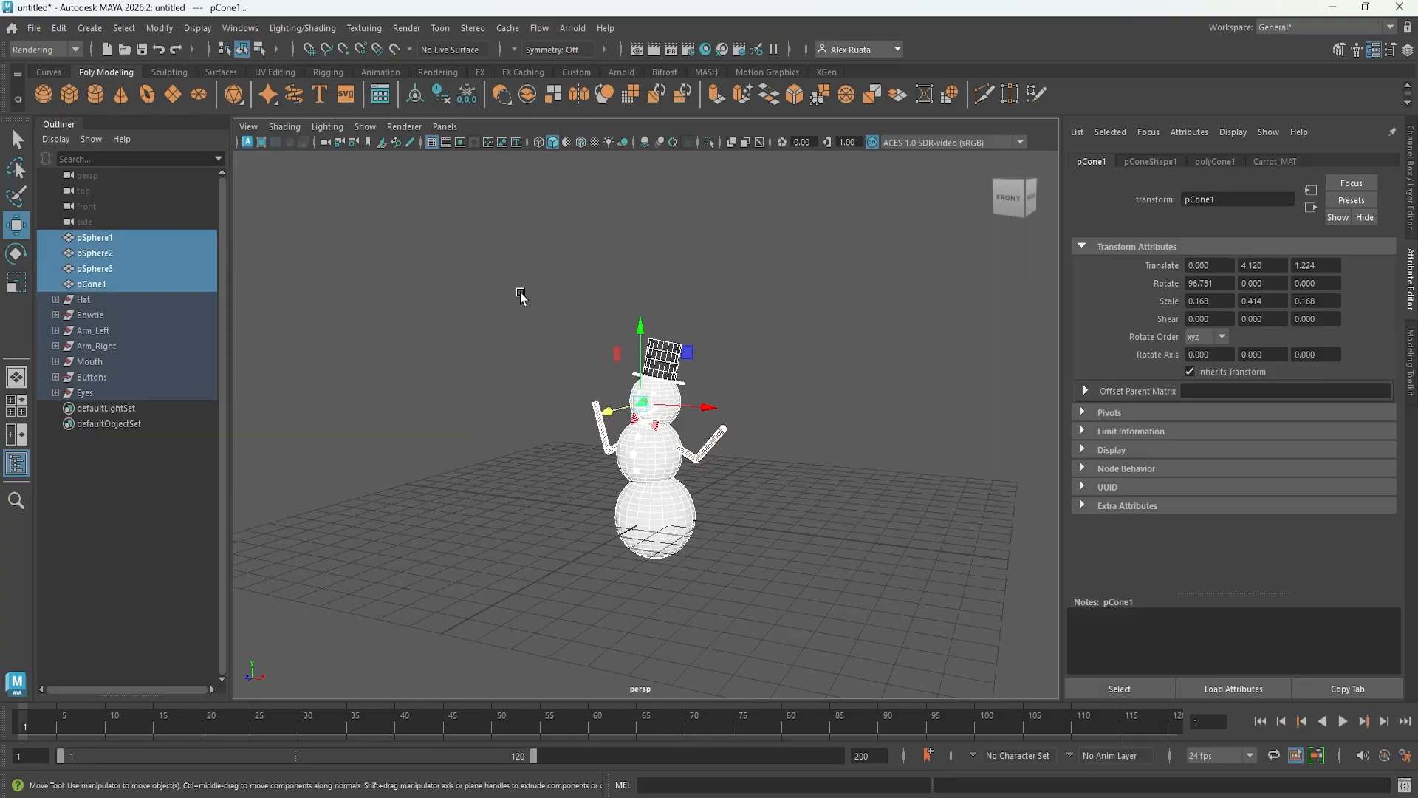
key("ctrl+g")
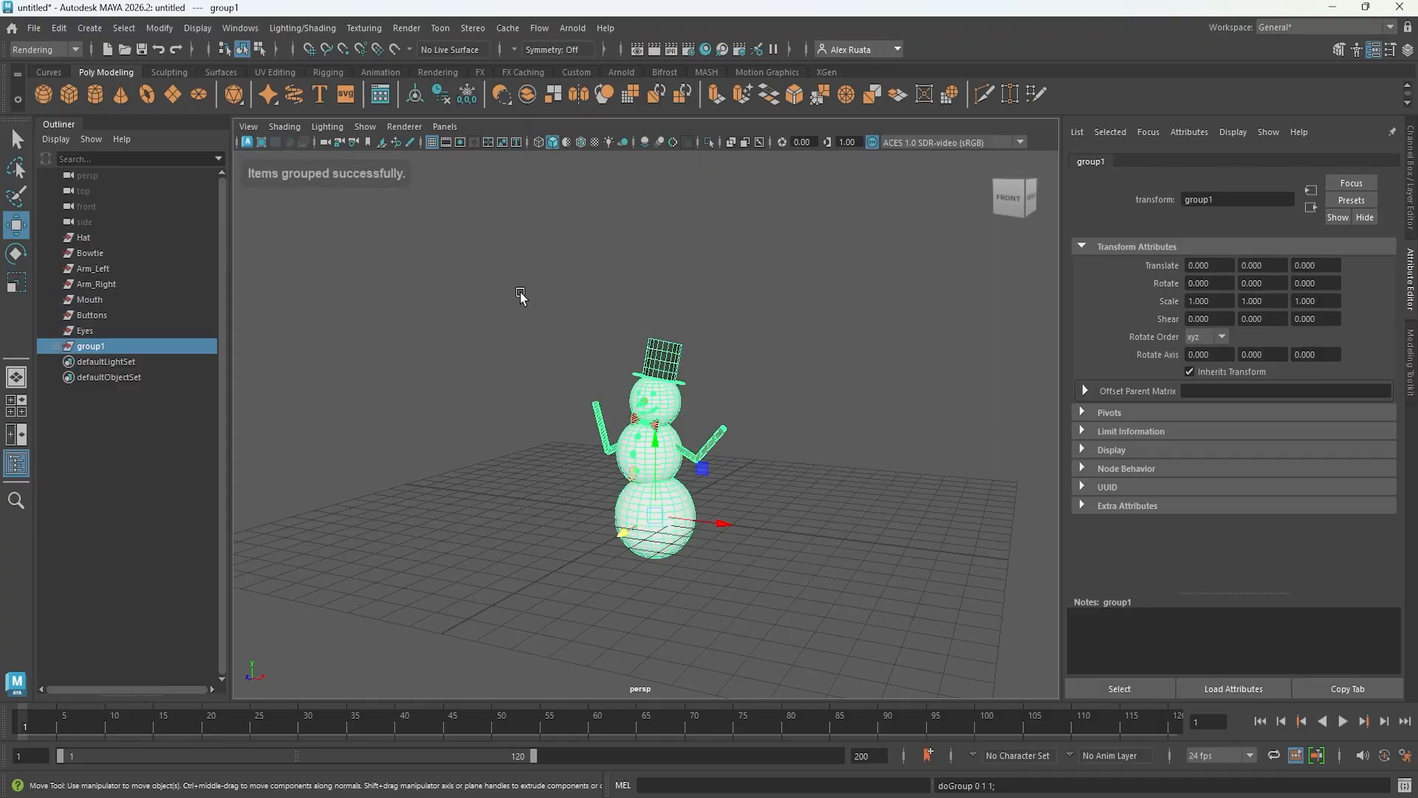
key("ctrl+z")
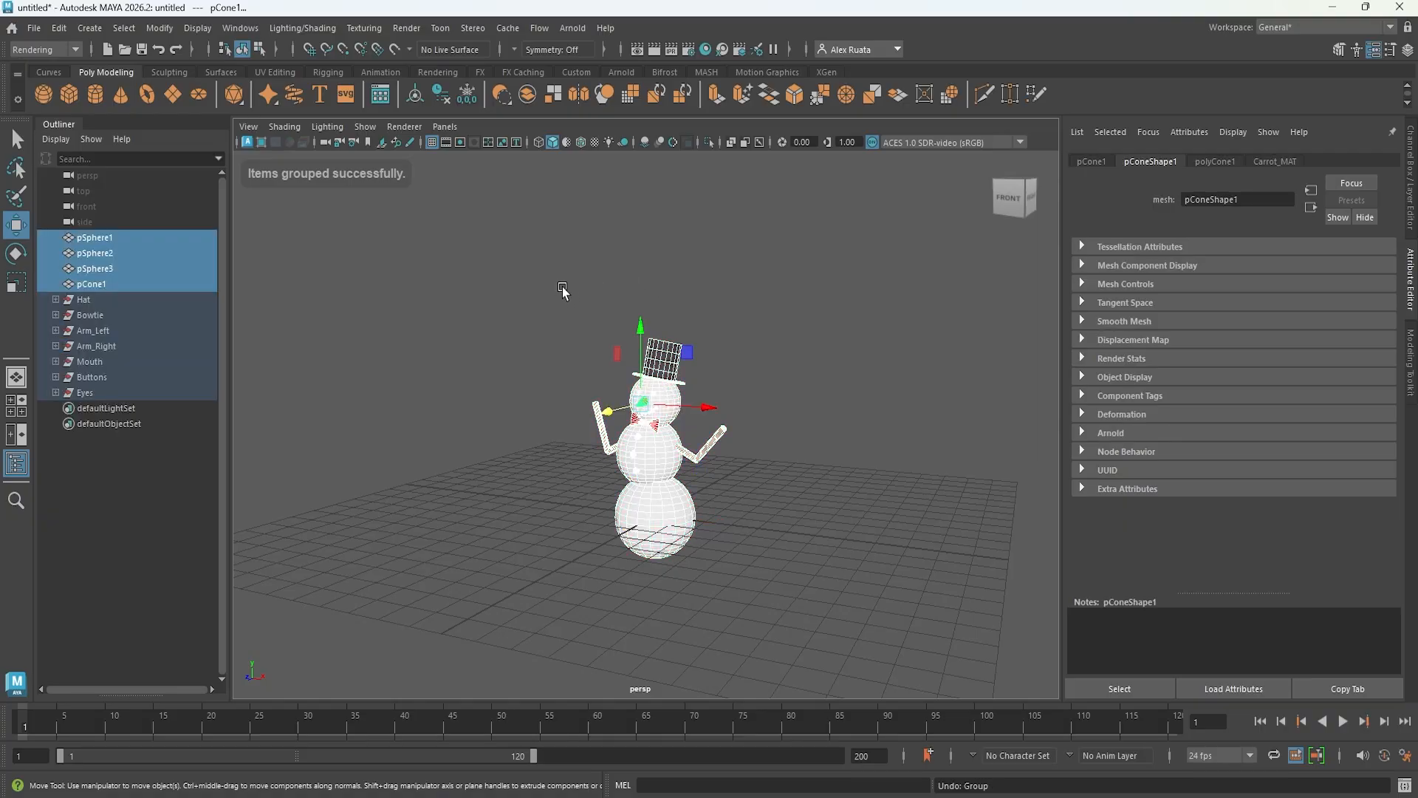
left_click(562, 290)
- Group all the snowman parts from pSphere1 through Eyes under one parent group and name it Snowman
left_click(102, 238)
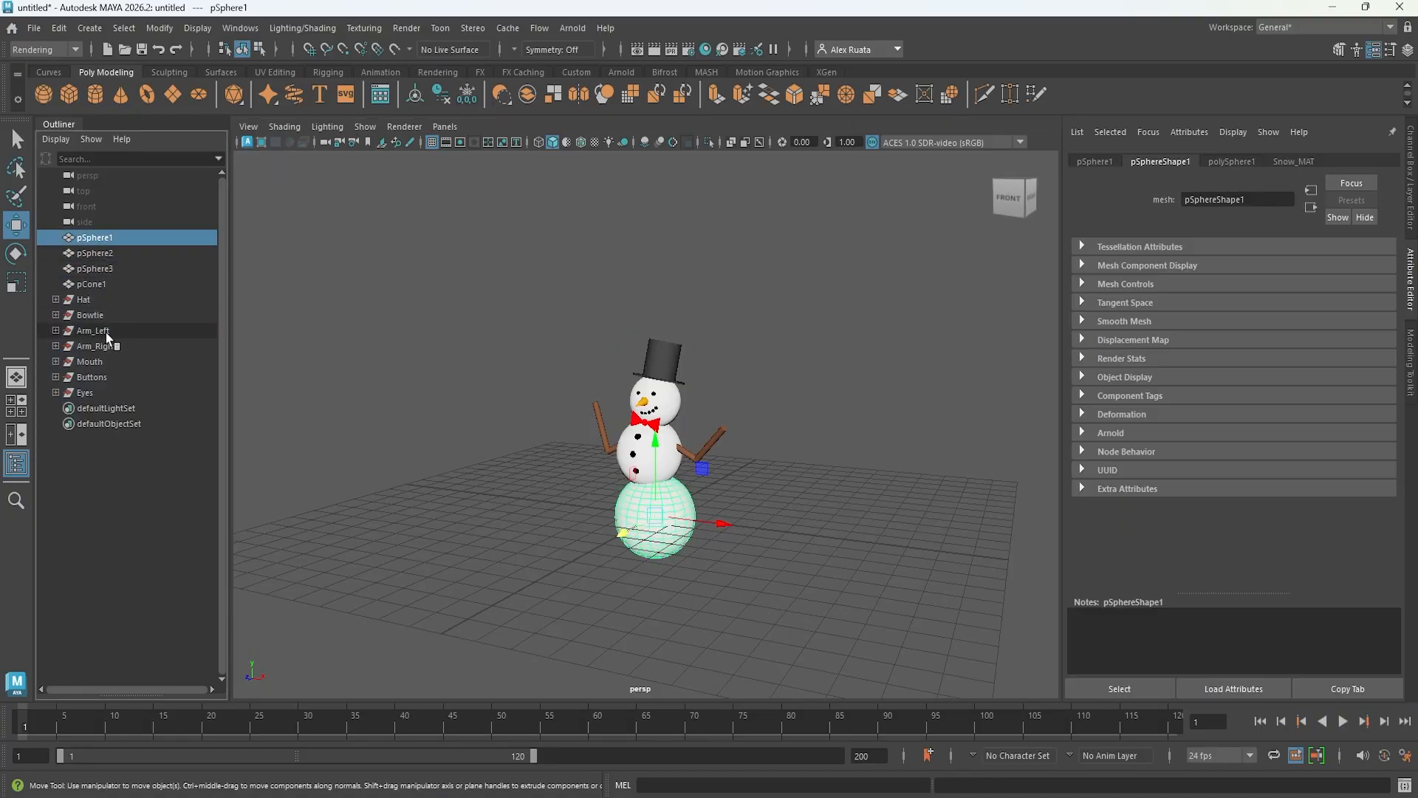
left_click(111, 393, "shift")
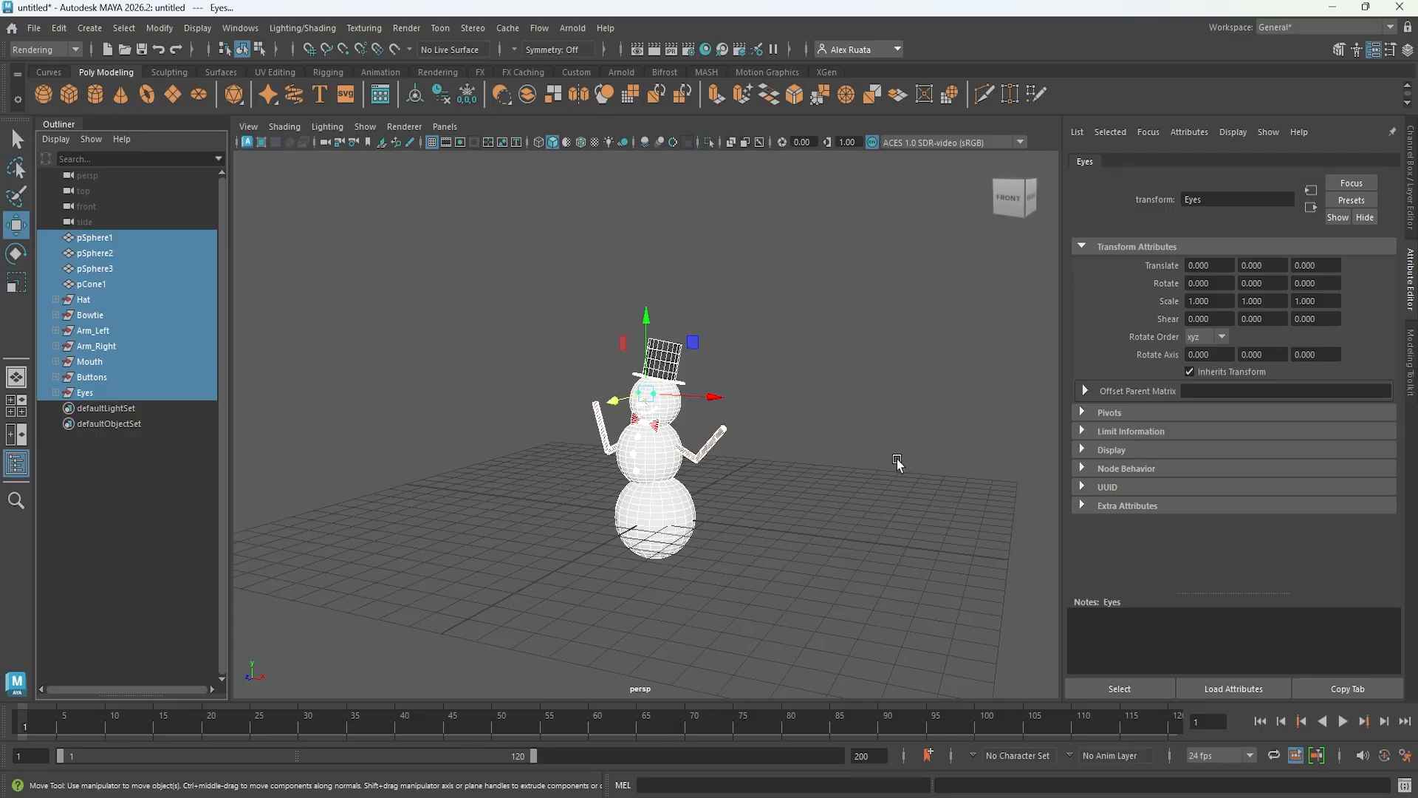
left_click_drag(709, 465, 703, 443, "alt")
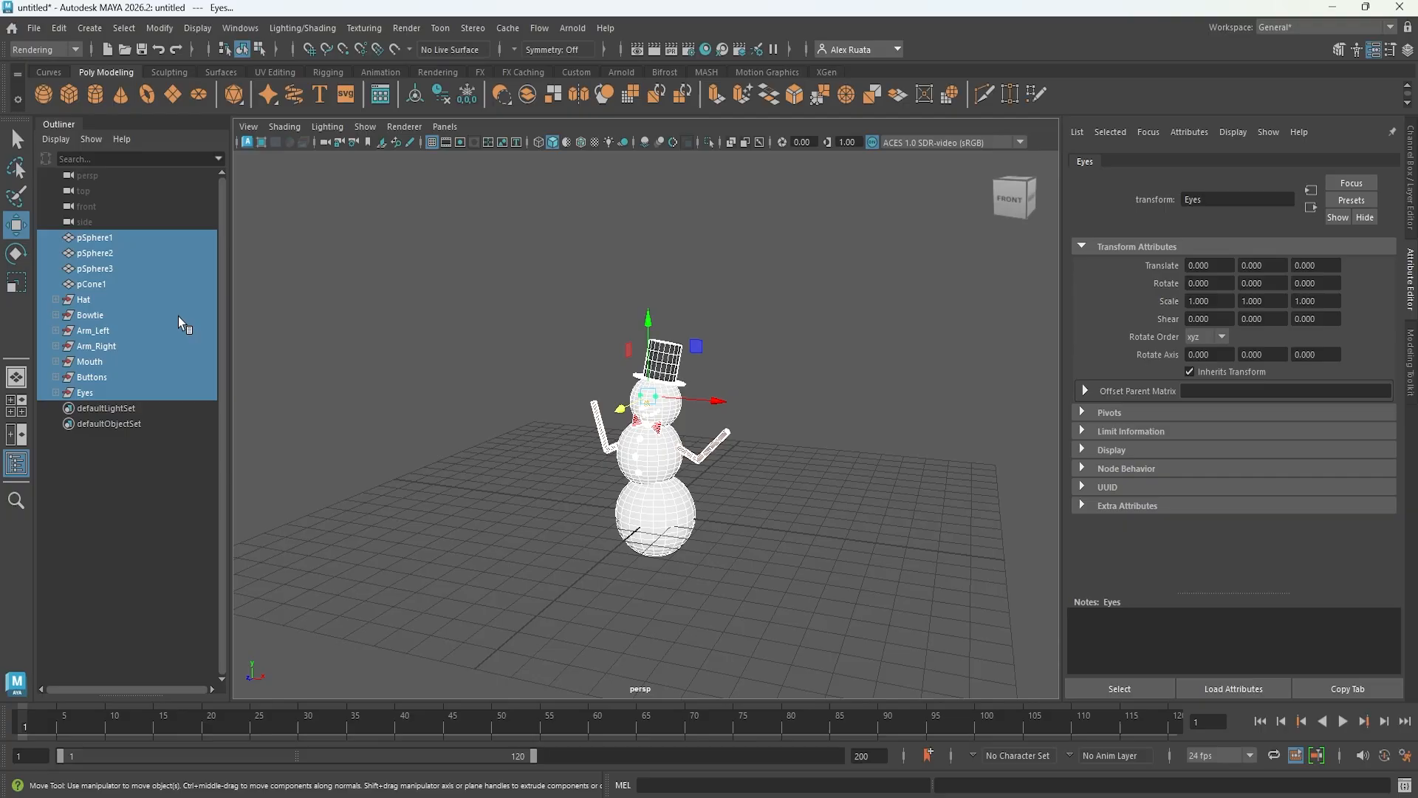
key("ctrl+g")
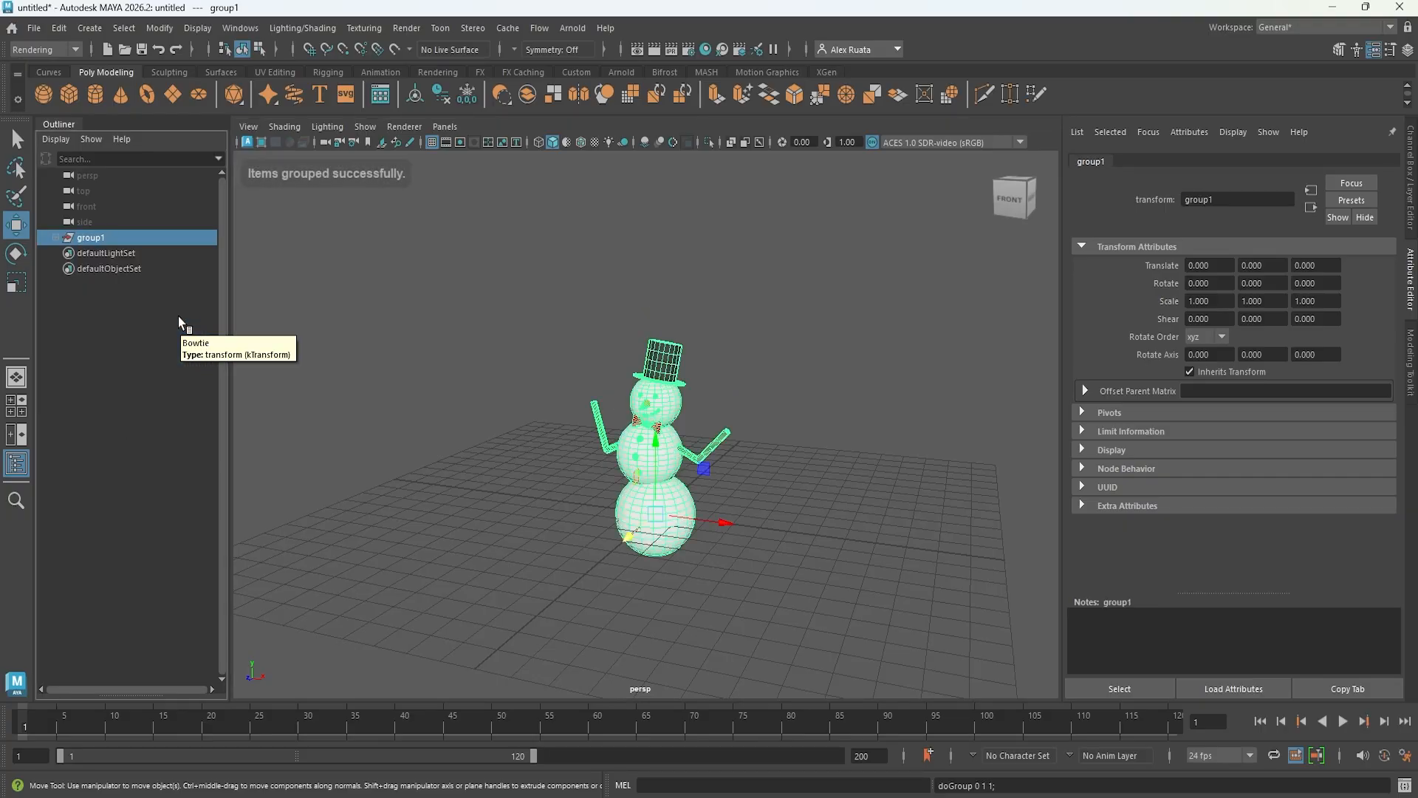
double_click(118, 237)
type("Sn")
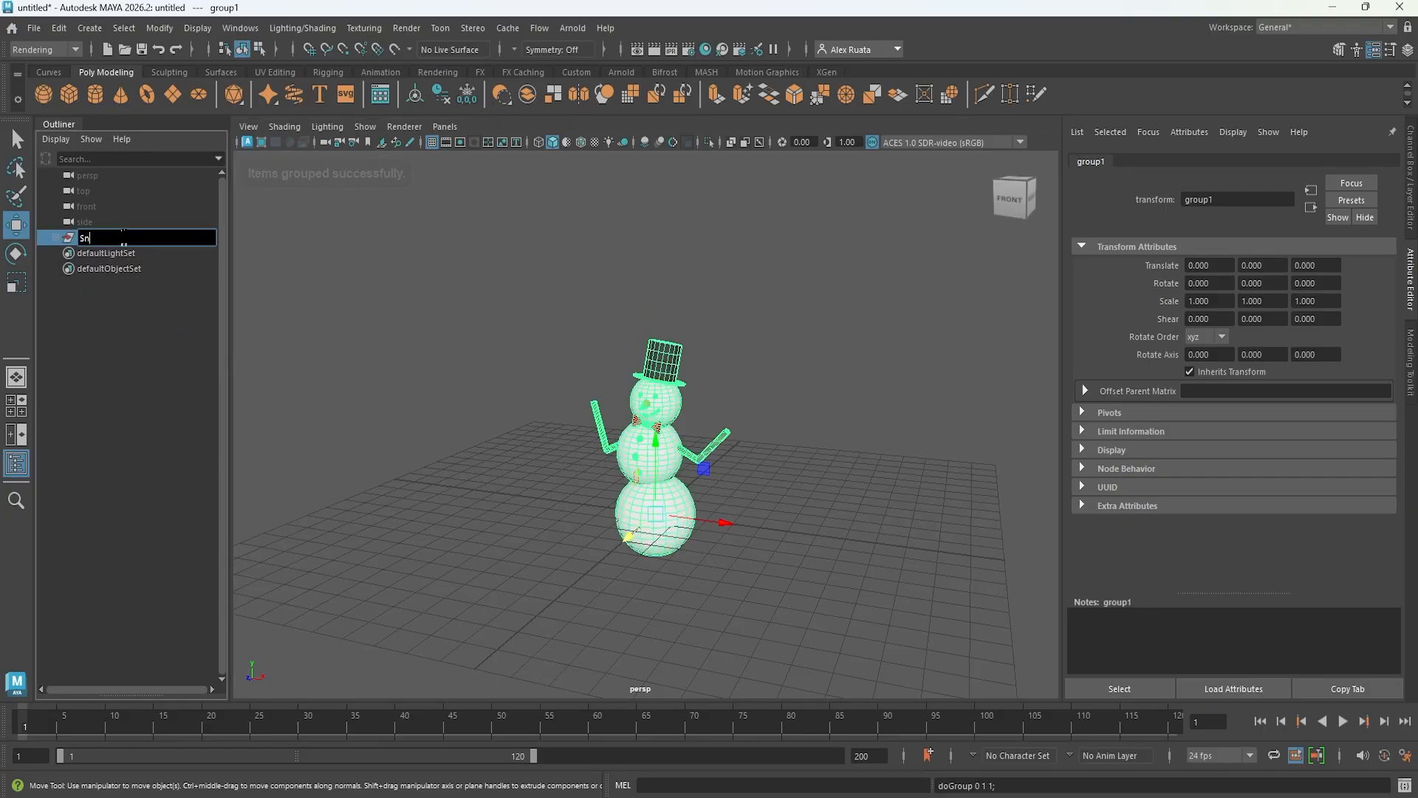
type("owman")
key("Return")
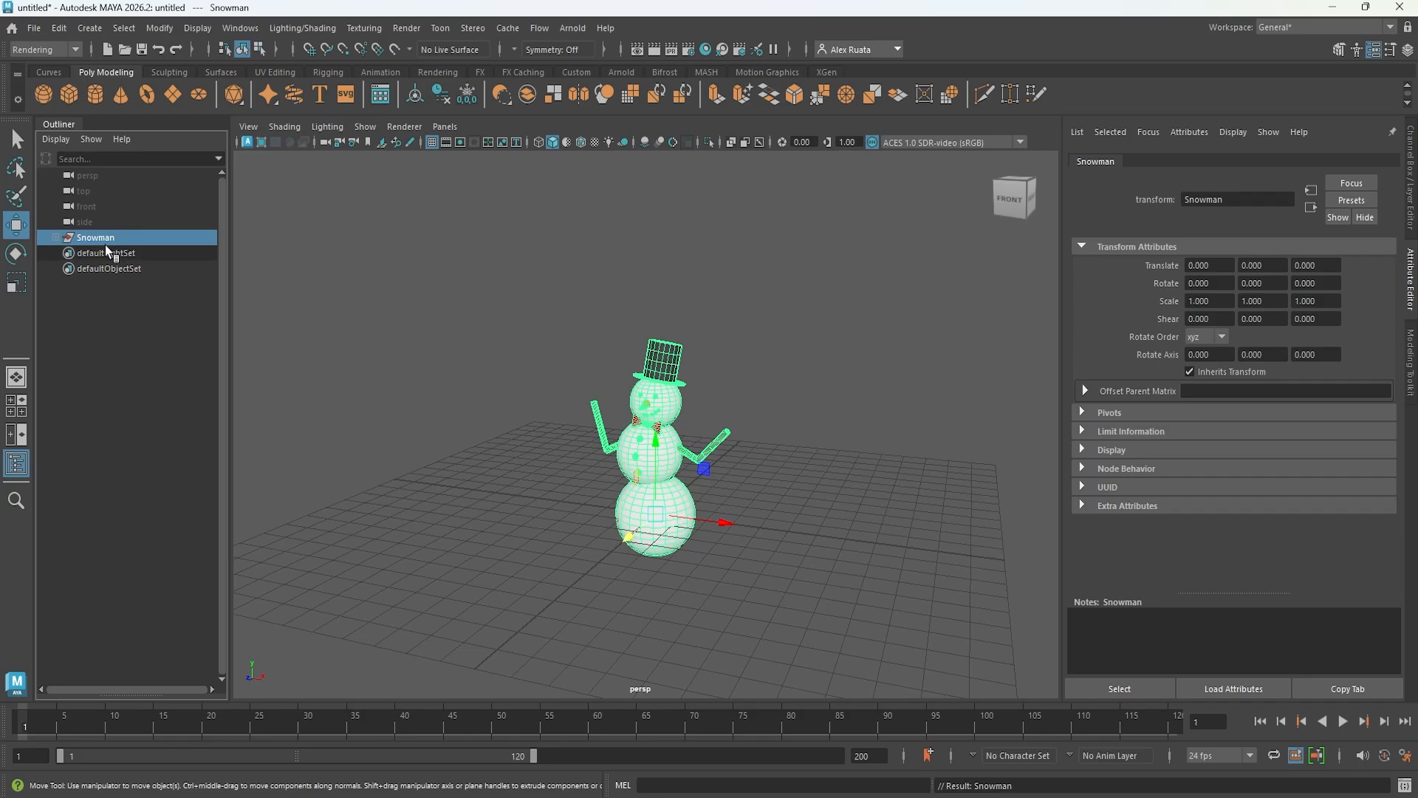
- Examine the Snowman group's hierarchy by selecting the spheres, cone, hat, bow tie, arms, mouth and buttons one by one
left_click(57, 237)
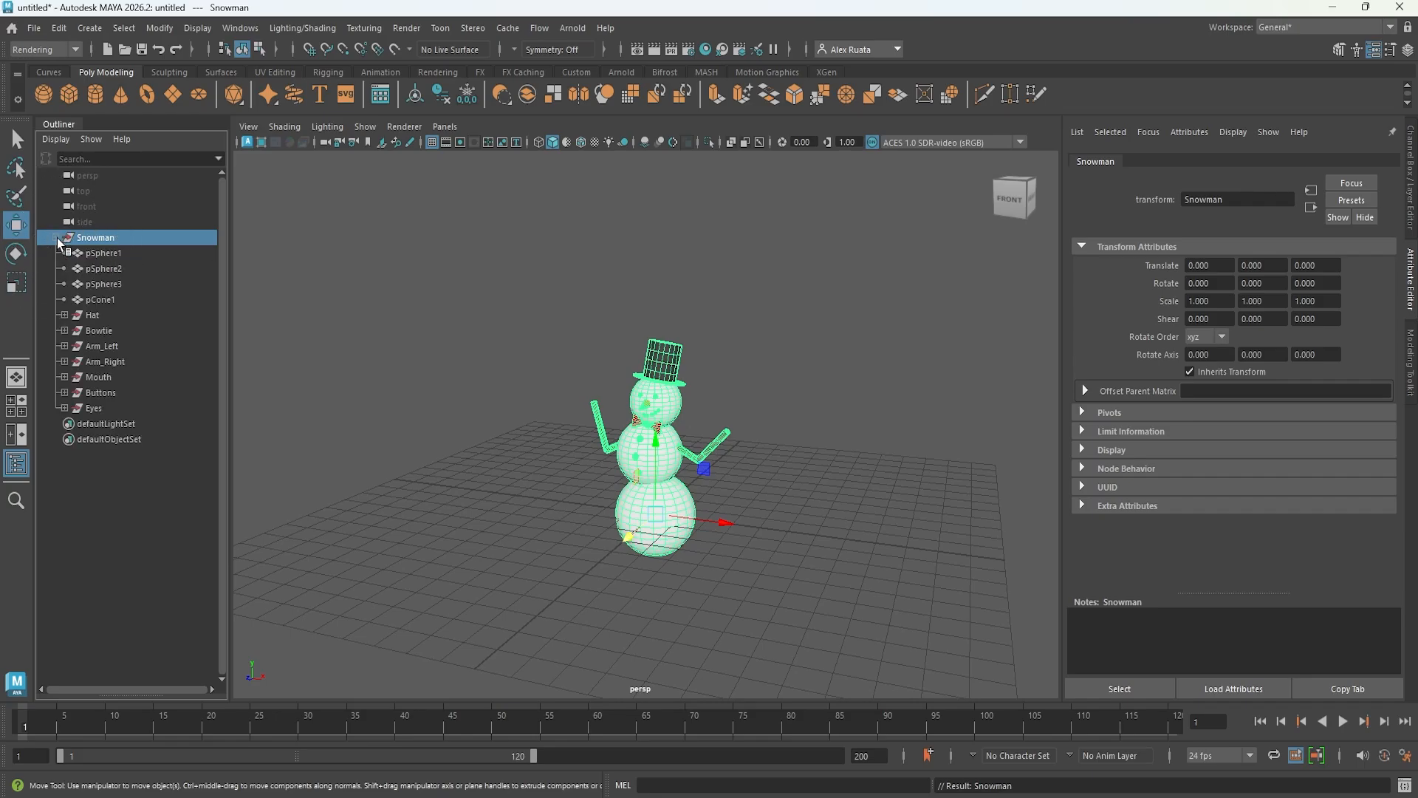
left_click(96, 253)
left_click(105, 269)
left_click(109, 285)
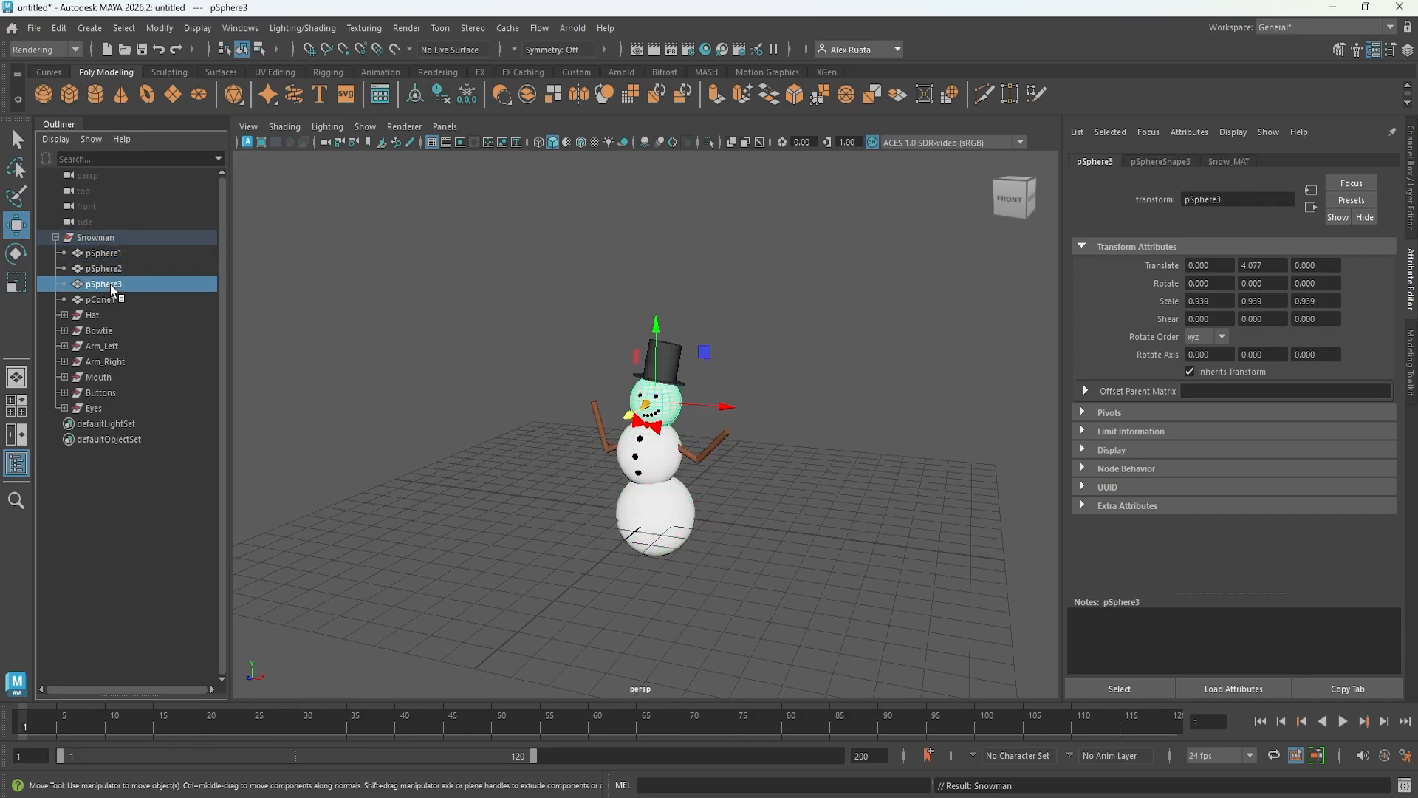
left_click(110, 299)
left_click(101, 315)
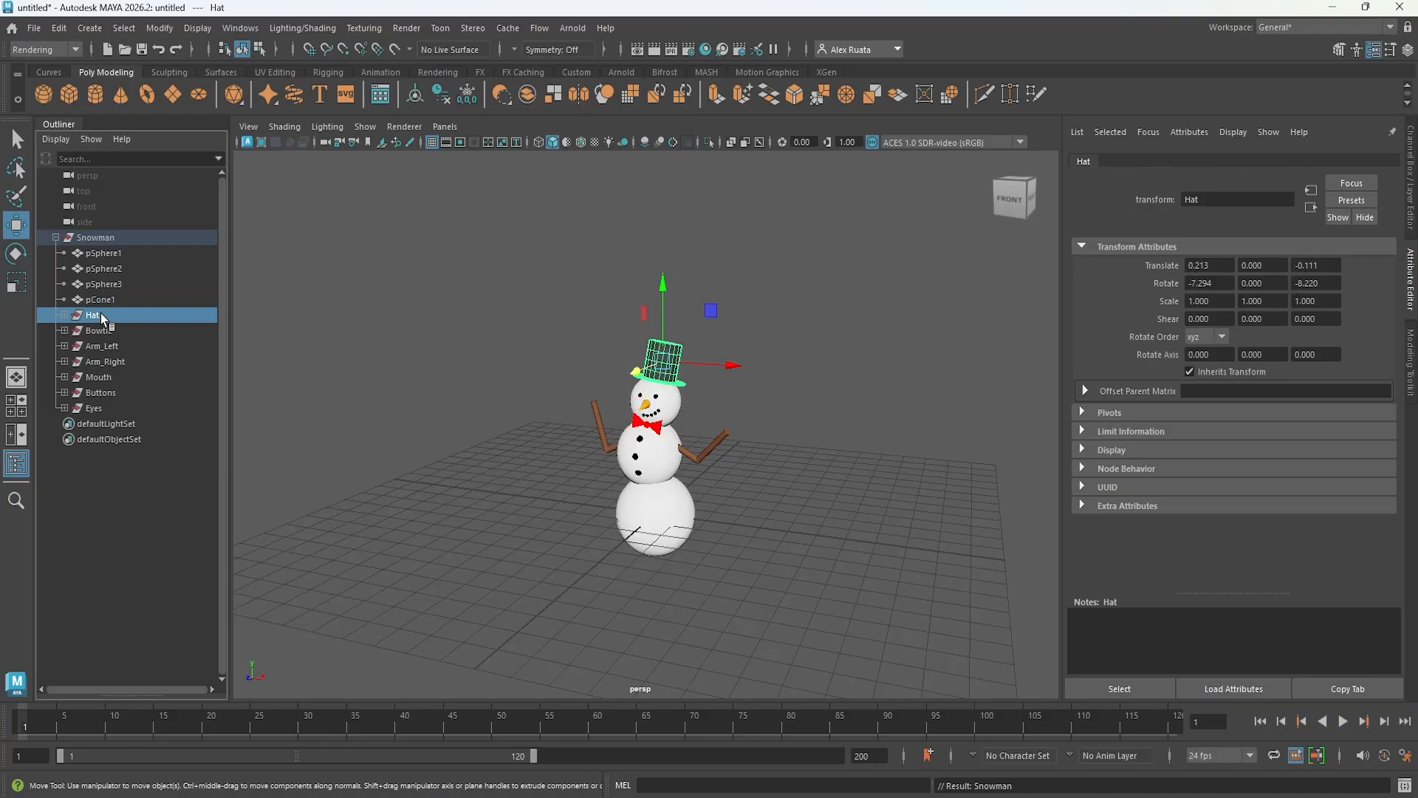
left_click(102, 330)
left_click(107, 346)
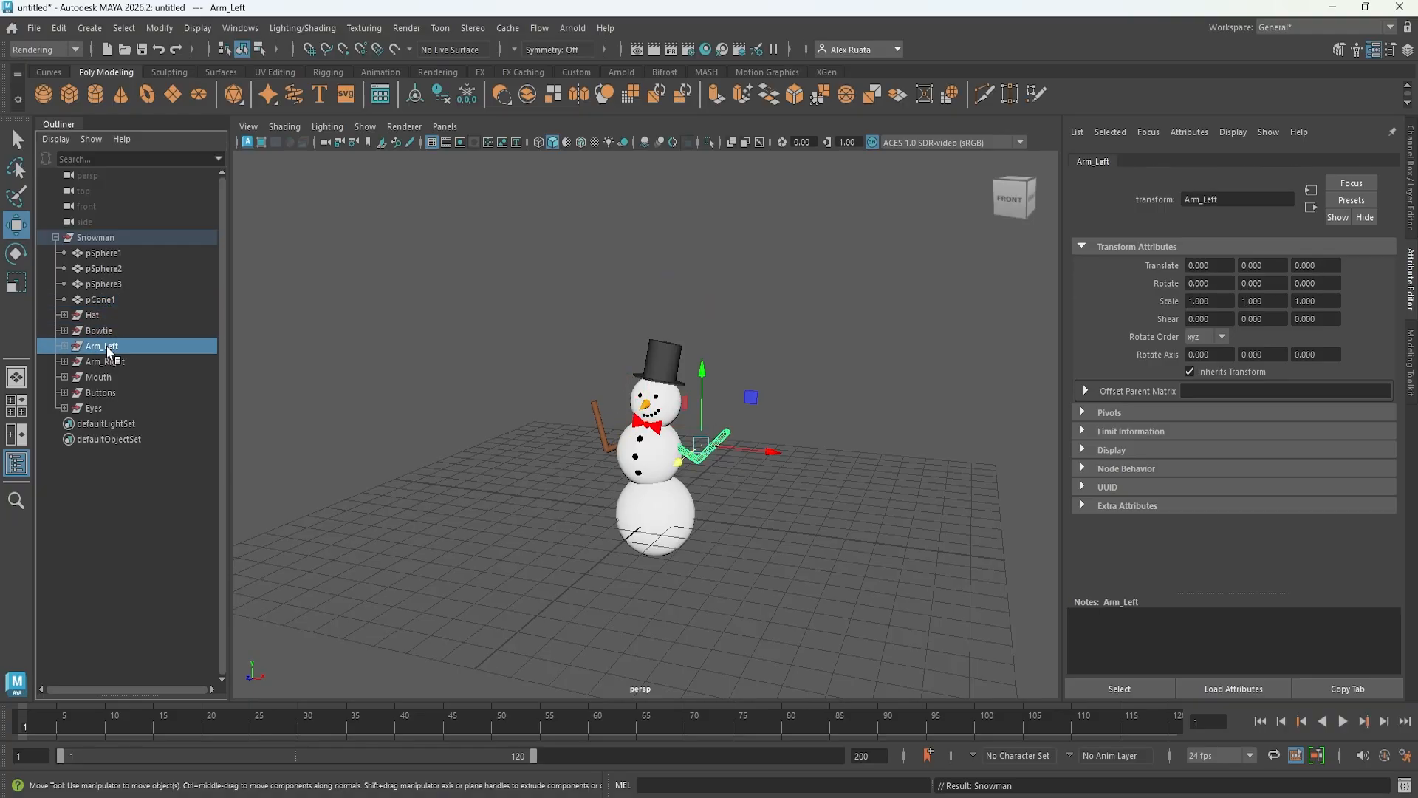
left_click(111, 361)
left_click(111, 377)
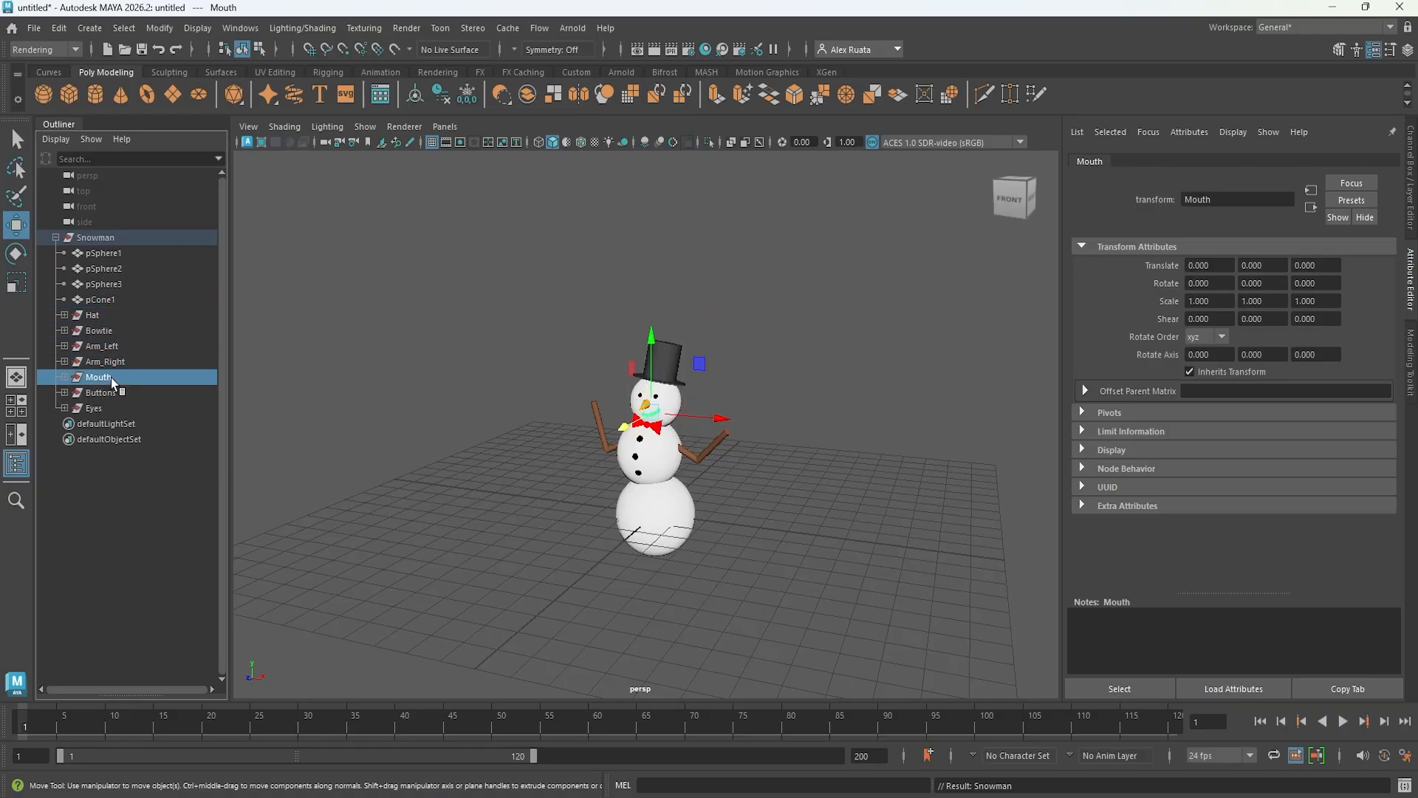
left_click(111, 393)
left_click(111, 408)
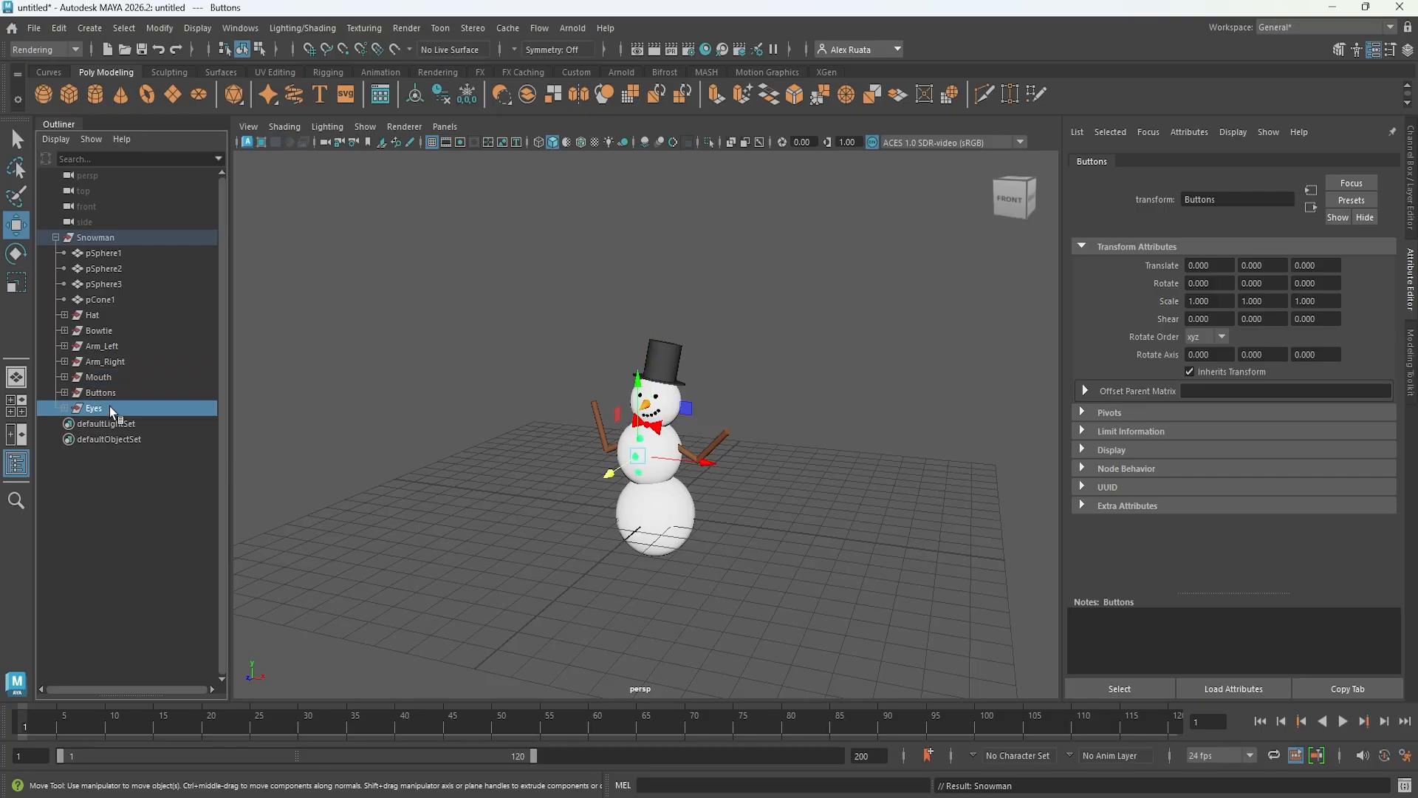
left_click(111, 480)
left_click(56, 237)
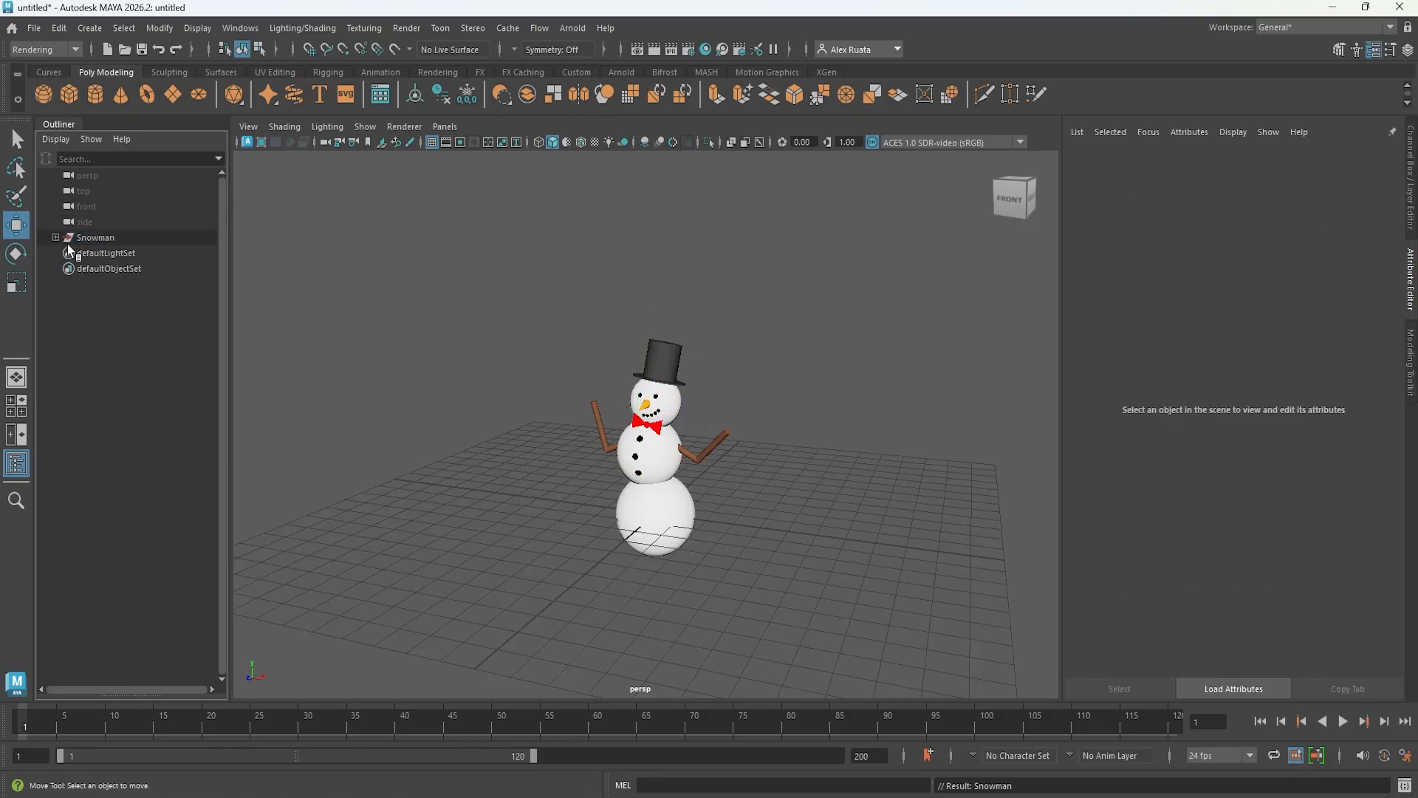
left_click(57, 237)
scroll(476, 493, "up", 3)
scroll(475, 494, "up", 3)
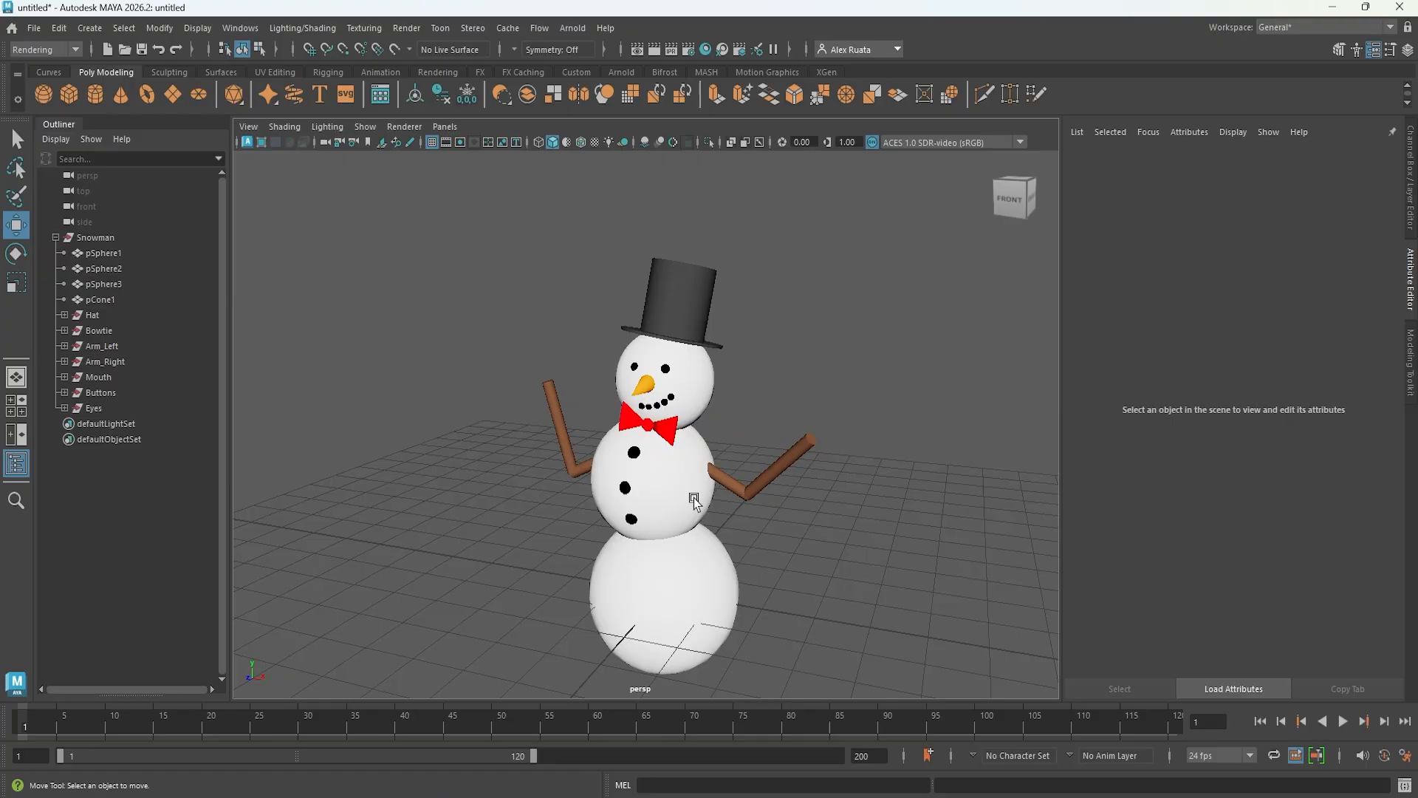
left_click(691, 496)
mouse_move(692, 496)
left_mouse_down("alt")
mouse_move(658, 510)
mouse_move(644, 495)
mouse_move(667, 504)
left_mouse_up("alt")
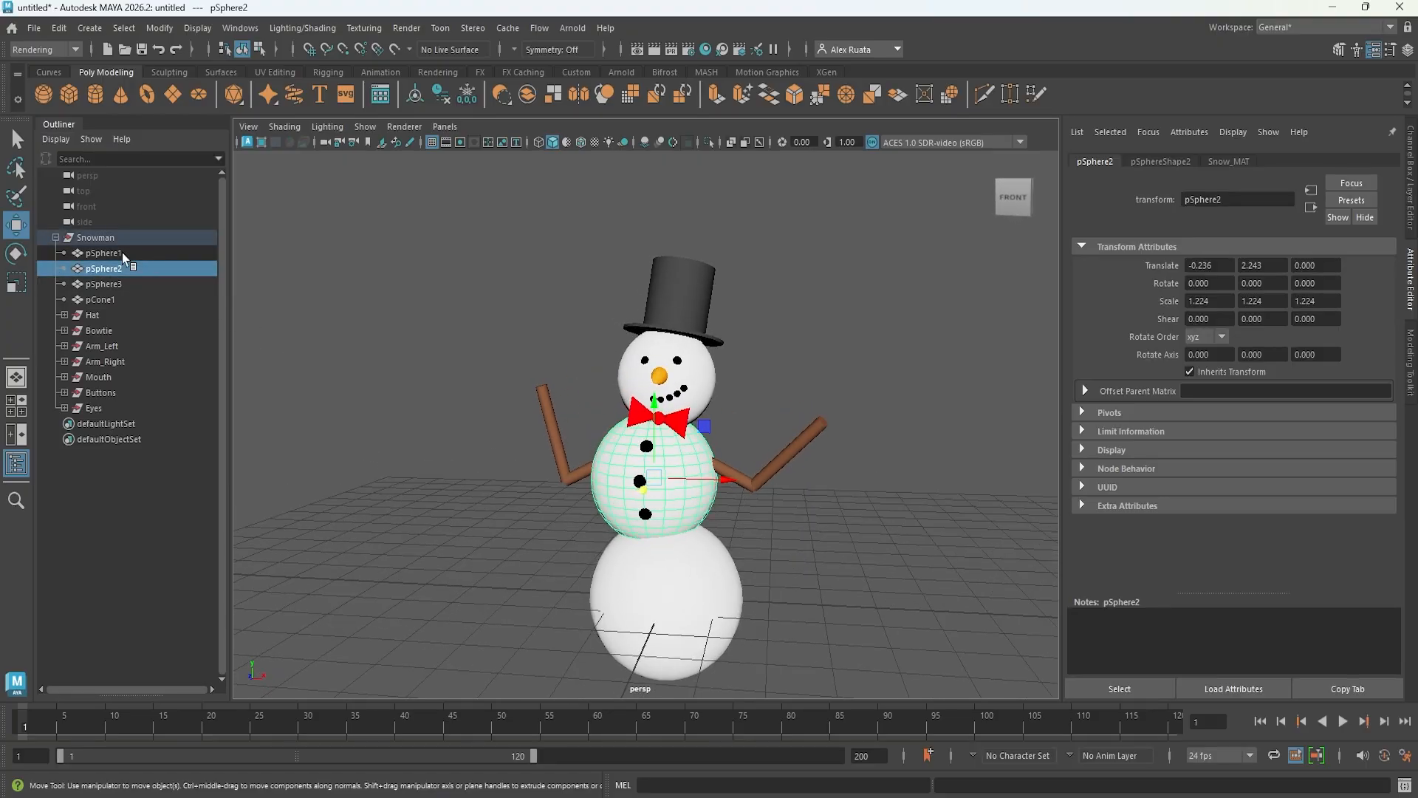
- Test transforming the whole Snowman group, scaling it to about 1.653 and moving it about -0.39 in X and -1.672 in Z
left_click(96, 237)
left_click(56, 237)
scroll(567, 420, "down", 3)
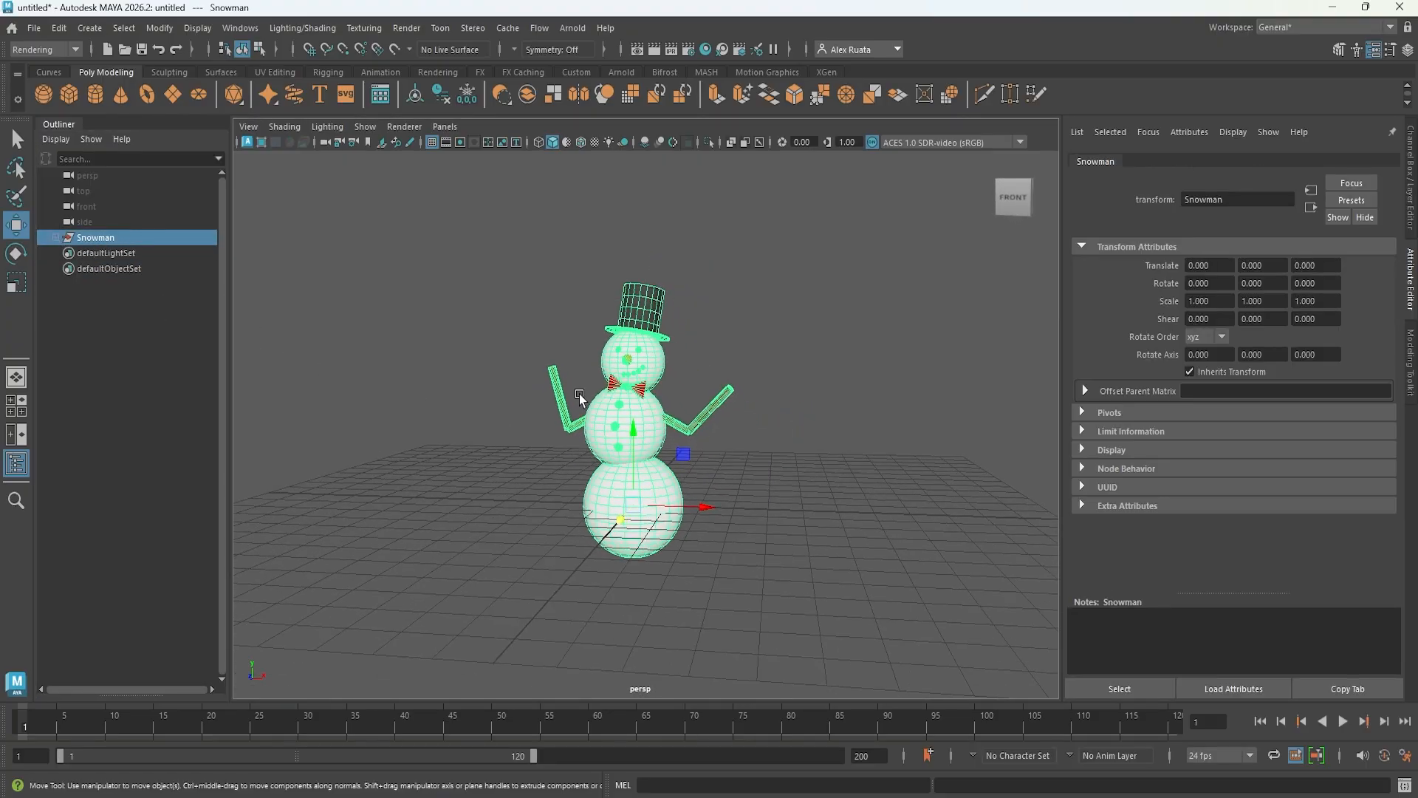
left_click_drag(567, 420, 686, 508, "alt")
key("r")
key("e")
key("w")
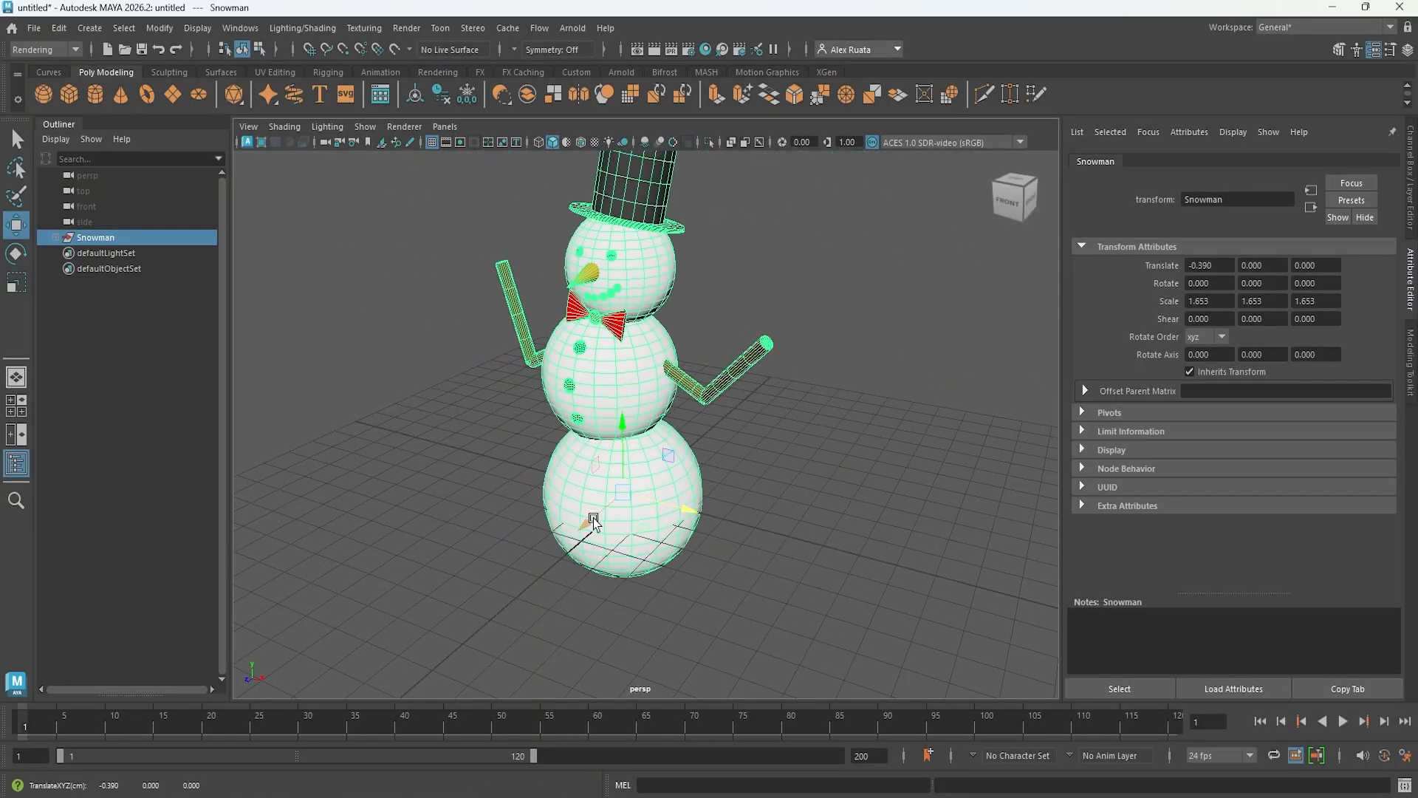
mouse_move(592, 517)
left_mouse_down()
mouse_move(710, 436)
mouse_move(614, 510)
left_mouse_up()
- Reset the Snowman group's scale to 1 on all three axes and its Translate Z and Translate X to 0
left_click(1407, 49)
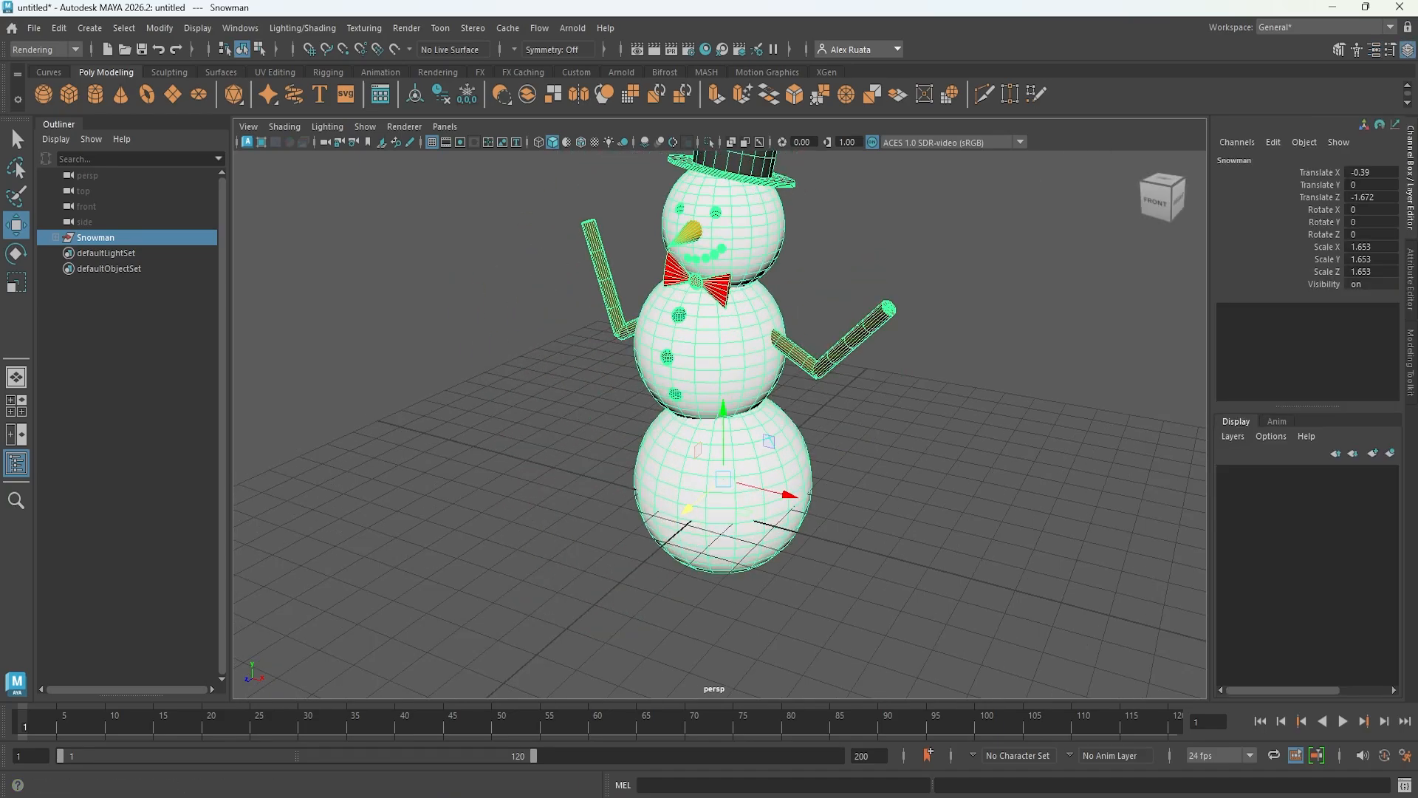
left_click_drag(1380, 246, 1383, 272)
type("1")
key("Return")
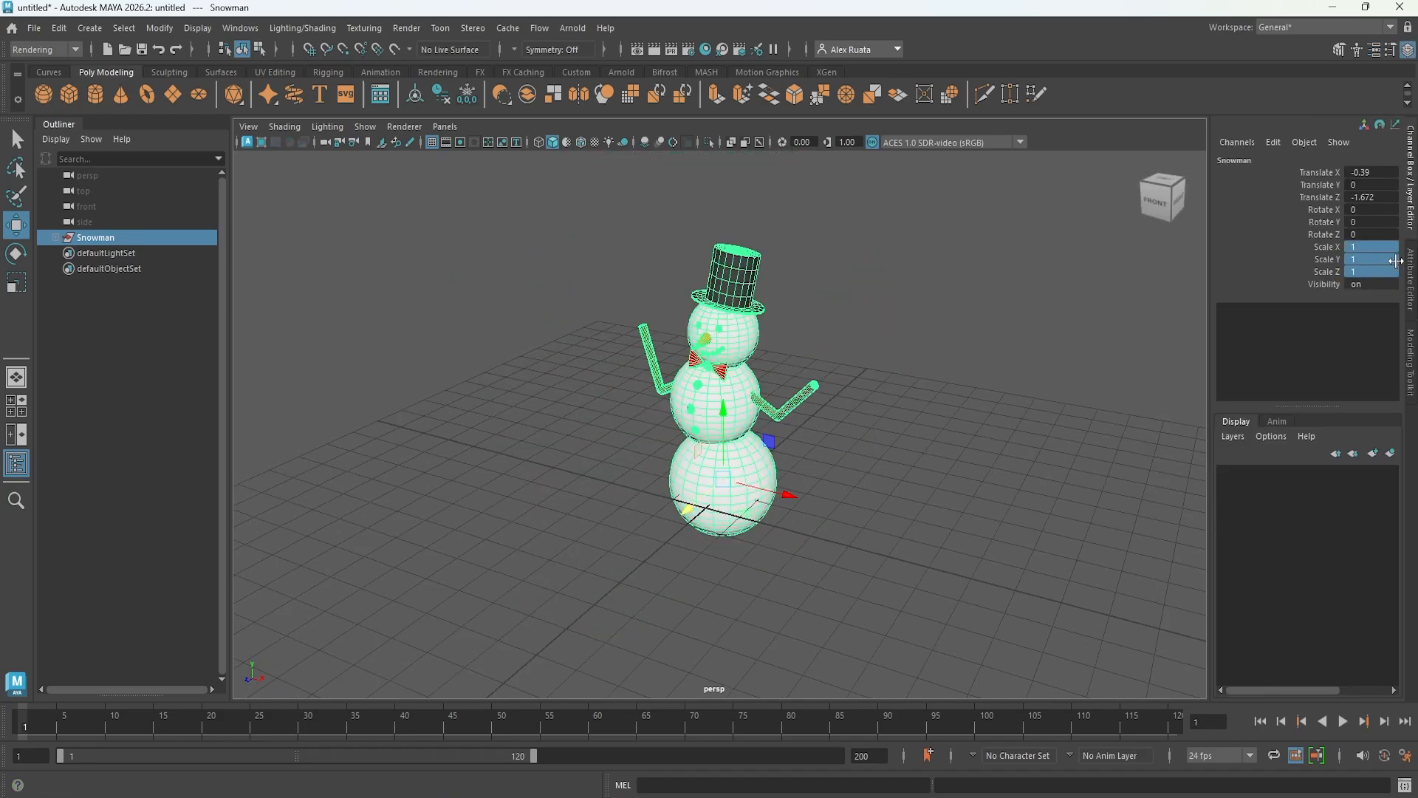
double_click(1373, 198)
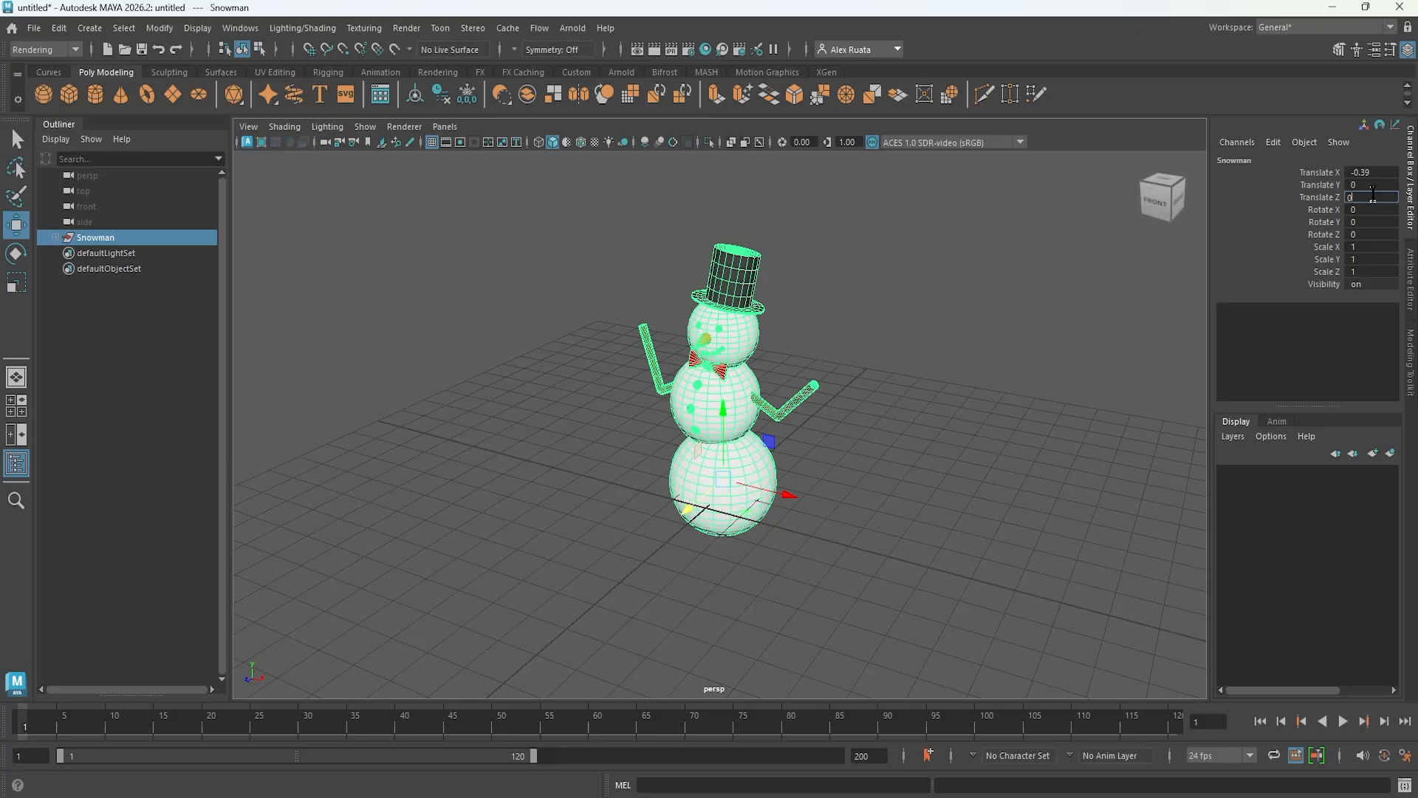
type("0")
key("Return")
double_click(1375, 173)
type("0")
key("Return")
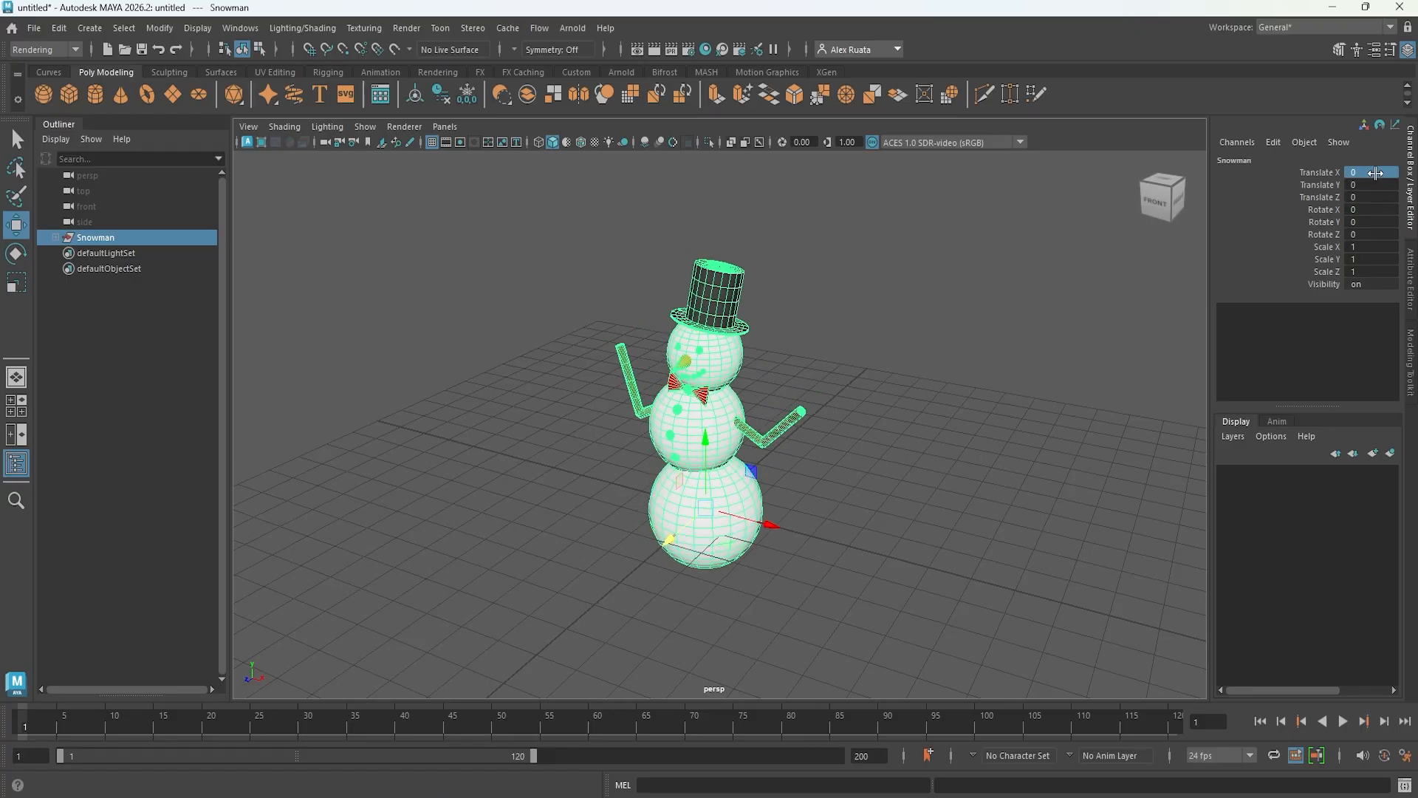
- Move the Snowman group along positive X until it stands beyond the edge of the grid, and deselect it
middle_click_drag(748, 419, 793, 463)
left_click(792, 464)
left_click_drag(793, 463, 775, 441, "alt")
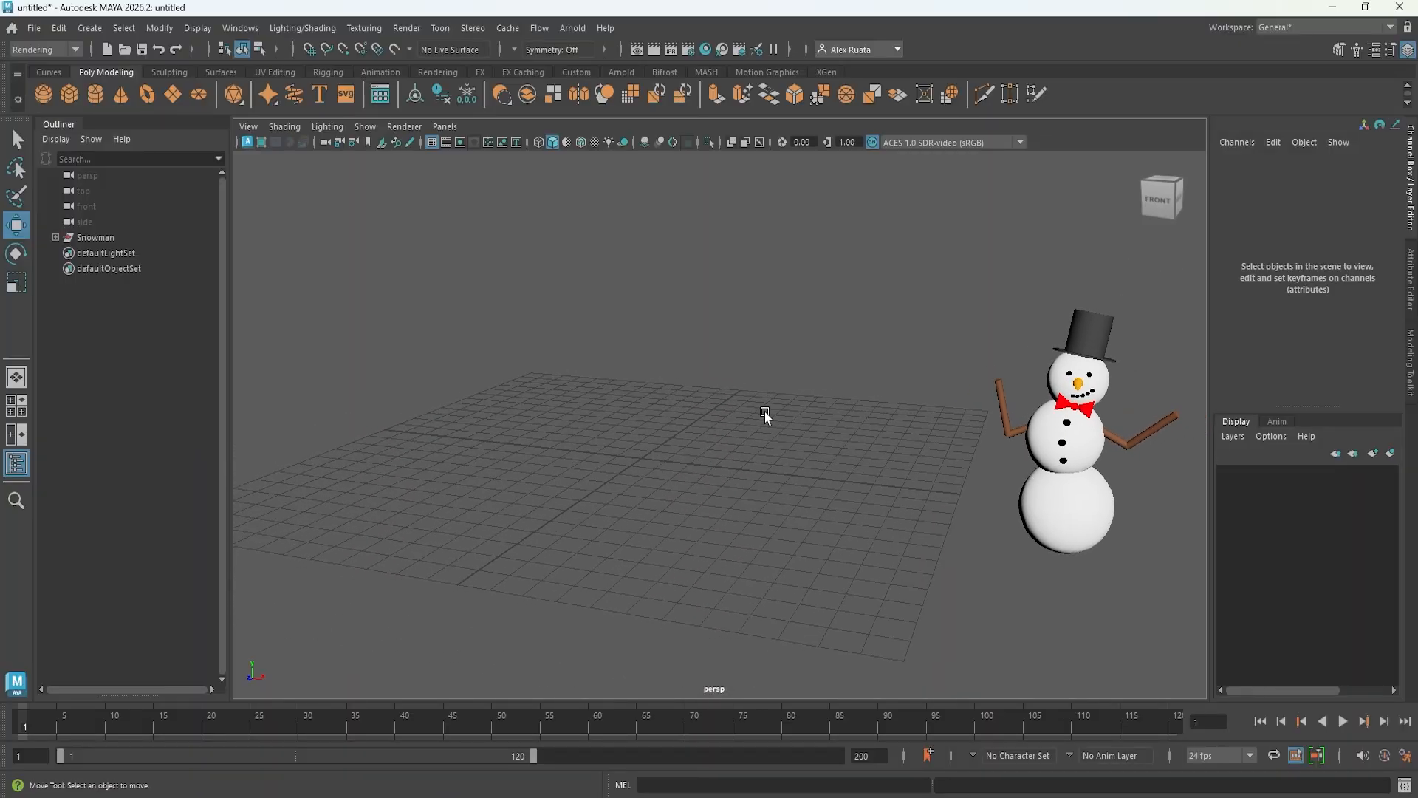
- Create a polygon cylinder for a tree trunk and a polygon cone for its foliage at the origin
left_click(98, 102)
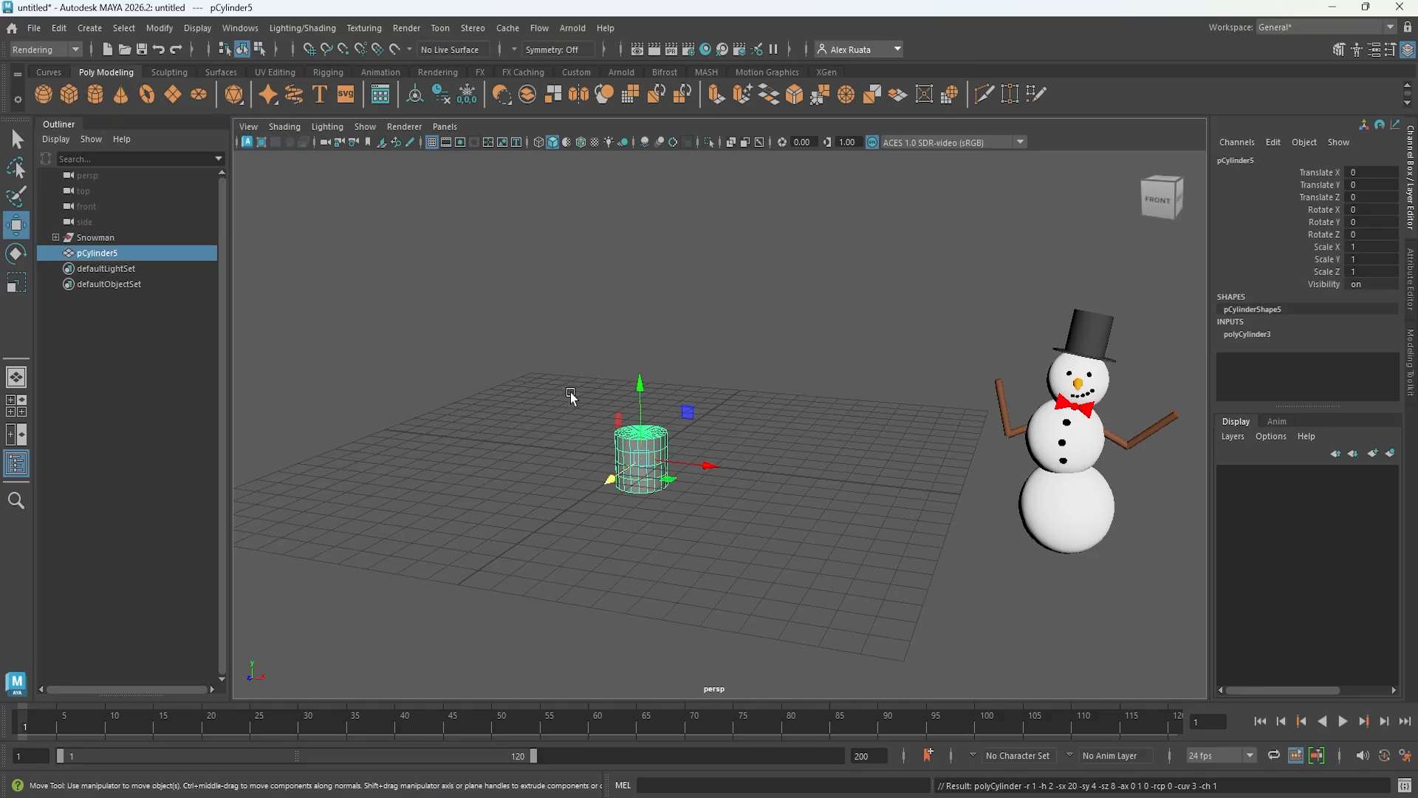
middle_click_drag(571, 395, 633, 402, "alt")
left_click(120, 94)
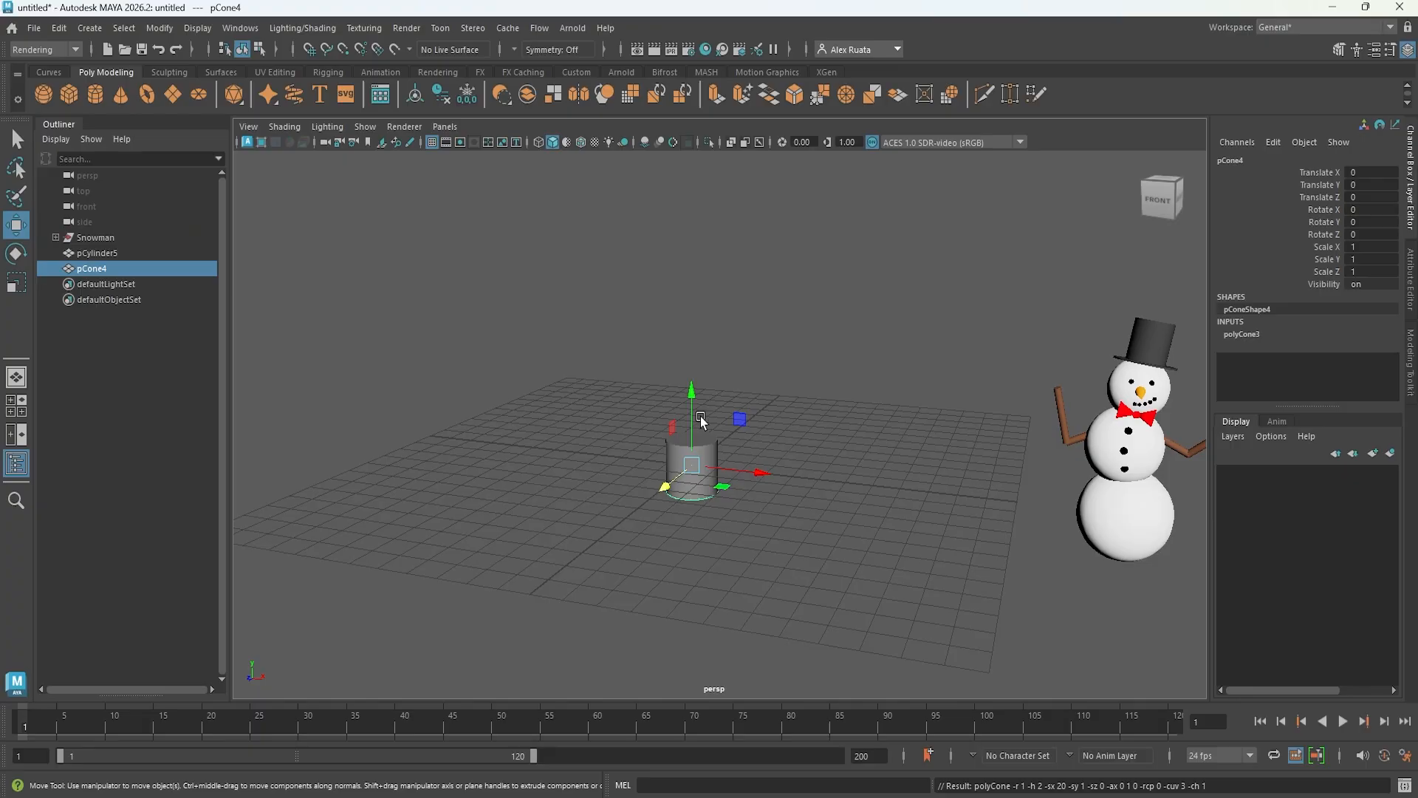
- Scale the cone uniformly to about 3.839 and raise it to about 4.472 in Y so it sits on the cylinder trunk
left_click_drag(701, 420, 807, 317)
key("r")
key("w")
left_click_drag(755, 503, 783, 489, "alt")
left_click_drag(693, 263, 693, 280)
left_click(826, 341)
left_click_drag(826, 341, 782, 362, "alt")
- Assign a new Lambert material to the cone and set its colour to dark green, about H 120, S 0.902, V 0.207
left_click(692, 351)
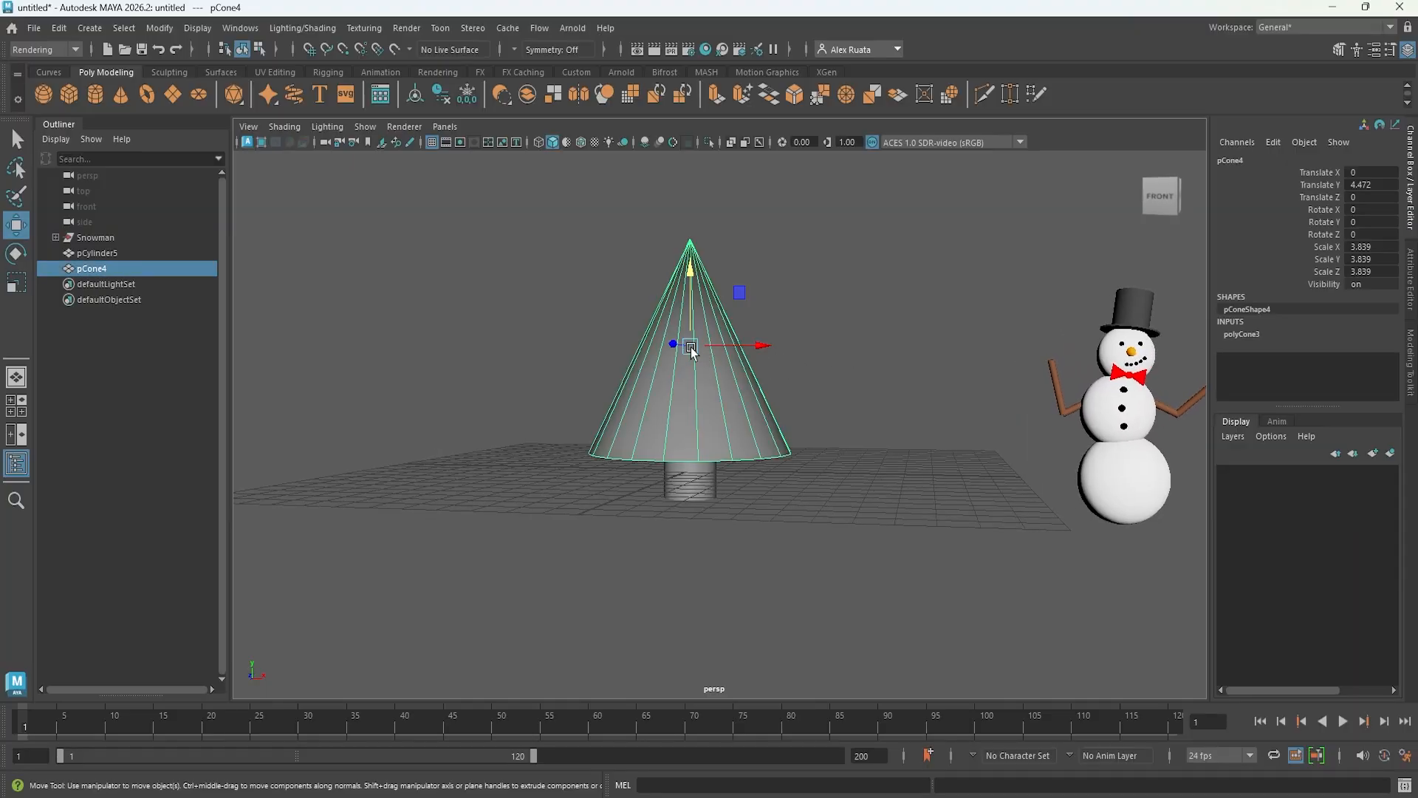
right_click_drag(713, 319, 823, 784)
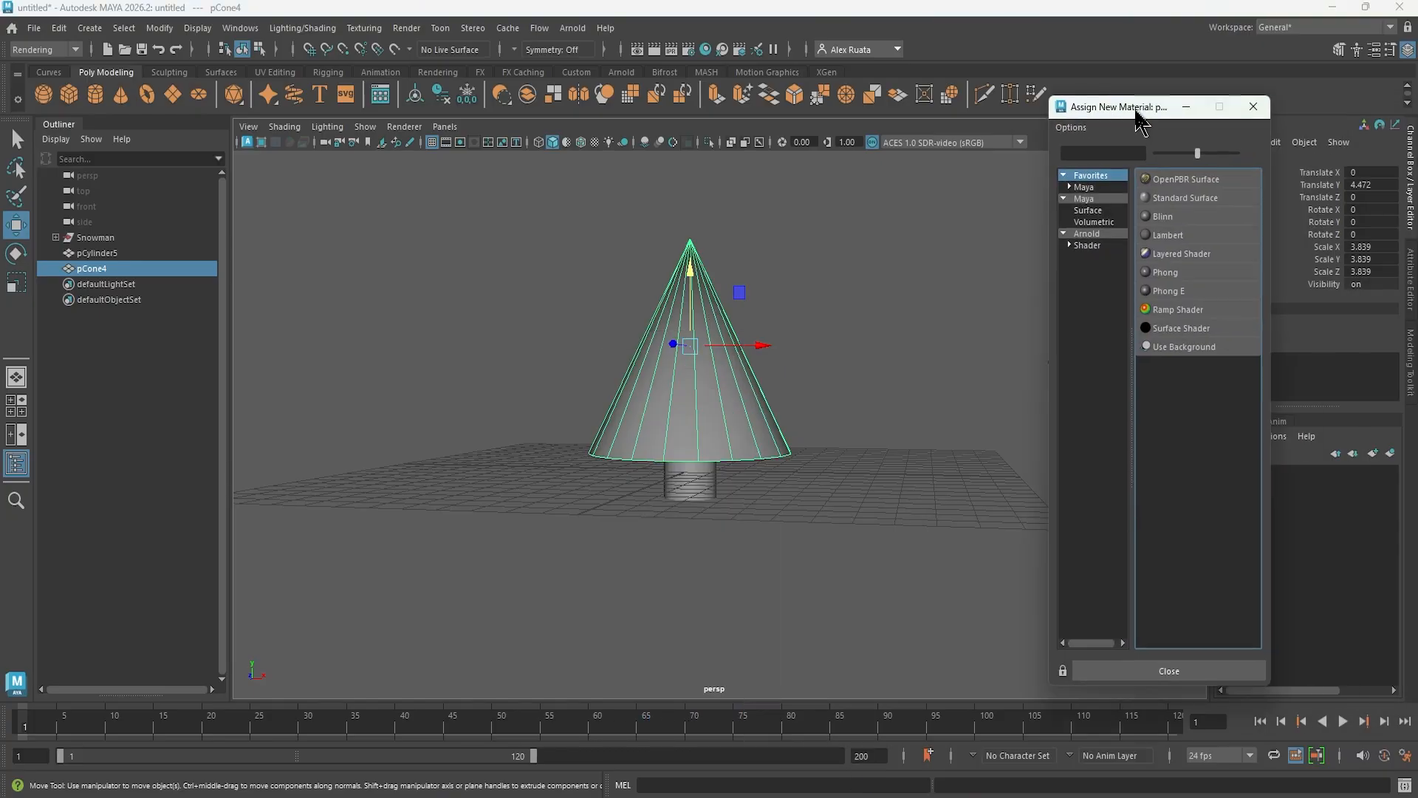
left_click(998, 226)
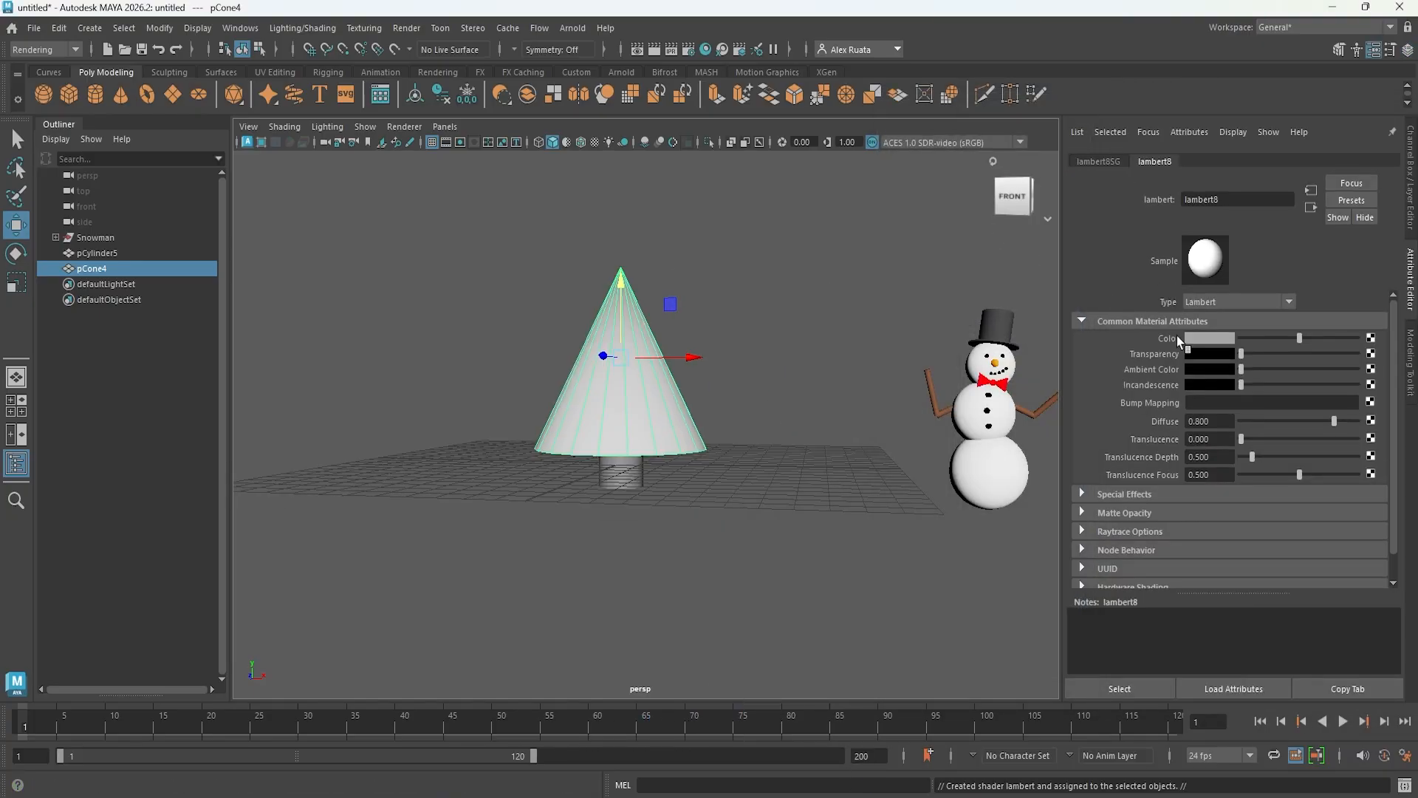
left_click(1218, 346)
left_click(1198, 303)
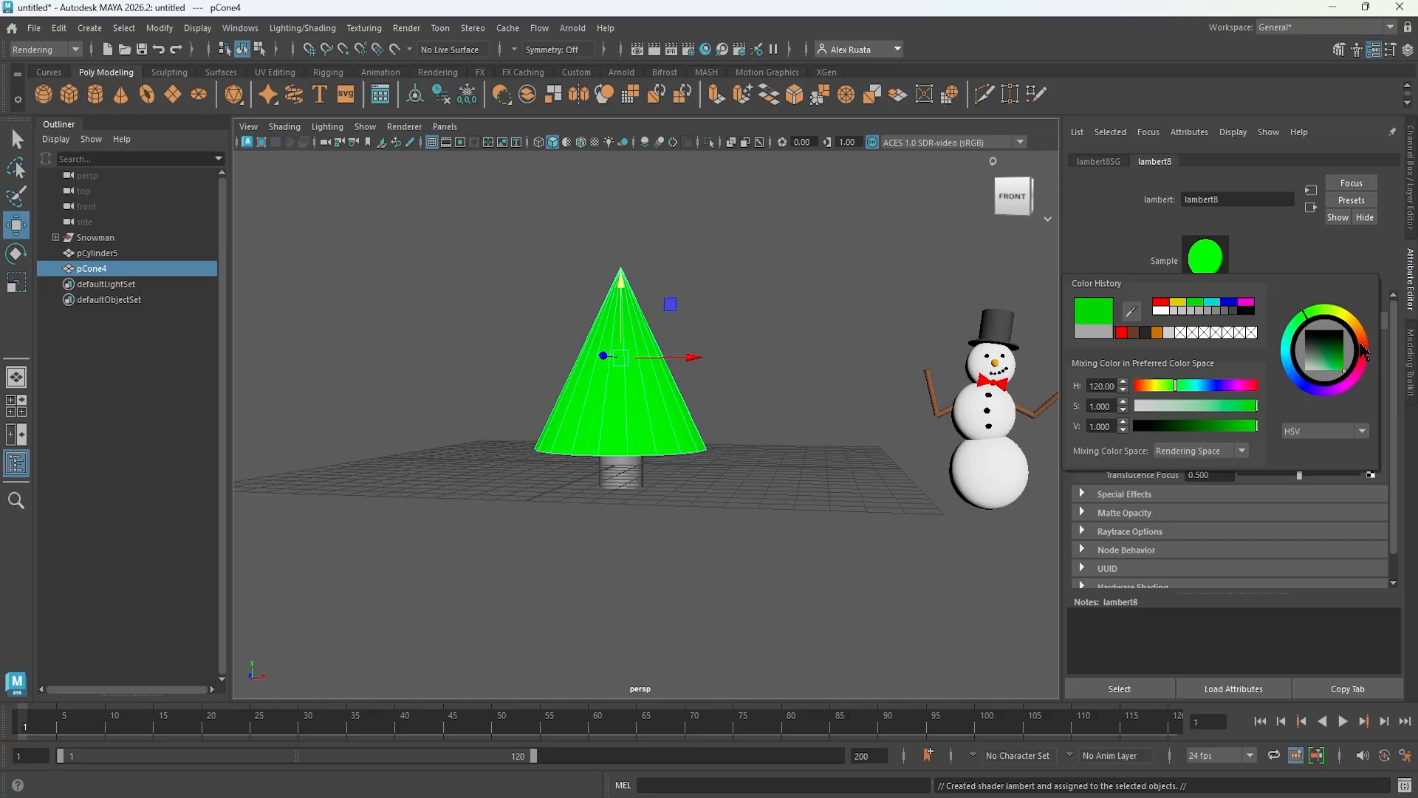
left_click_drag(1337, 357, 1340, 353)
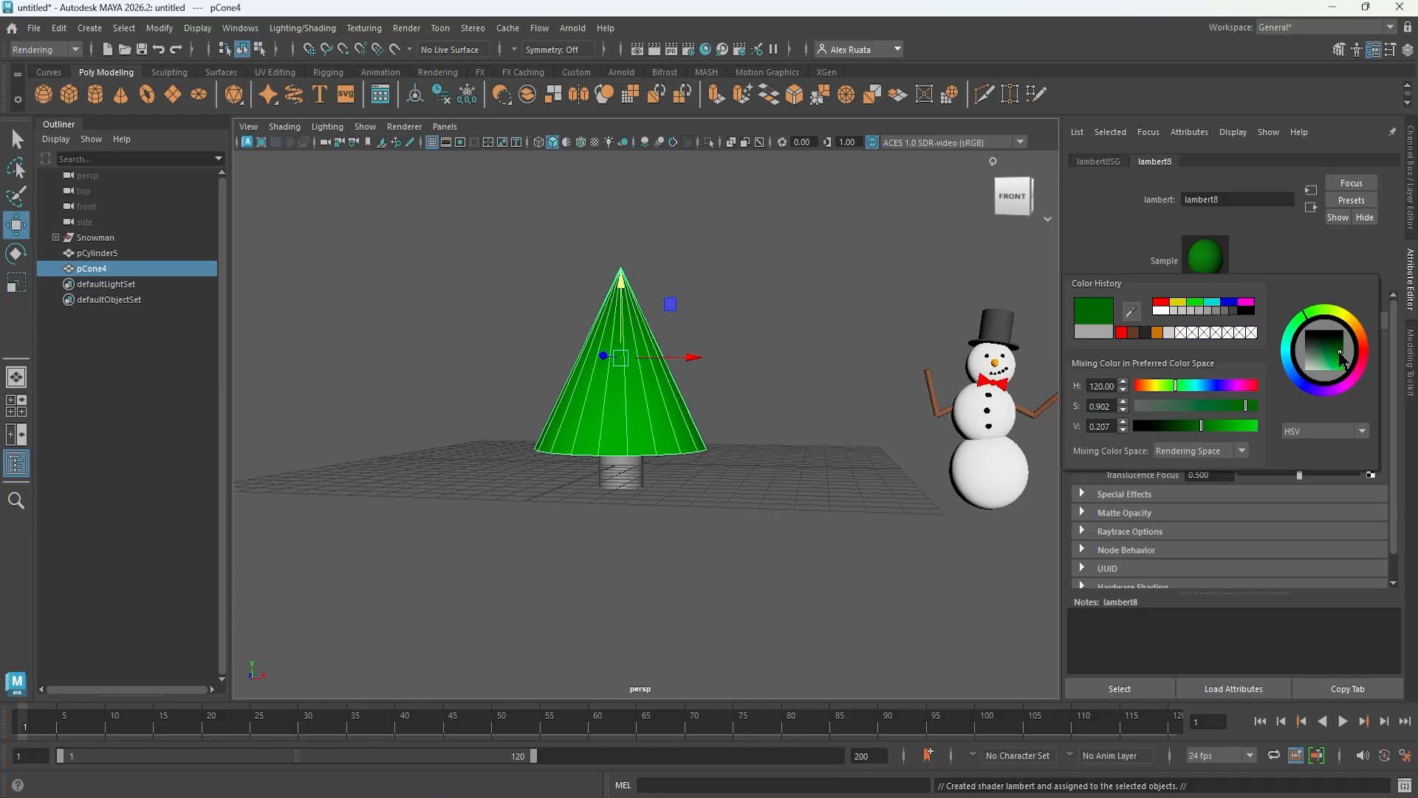
- Assign the existing Twig_MAT material to the cylinder trunk beneath the green cone
left_click(641, 484)
scroll(634, 462, "up", 5)
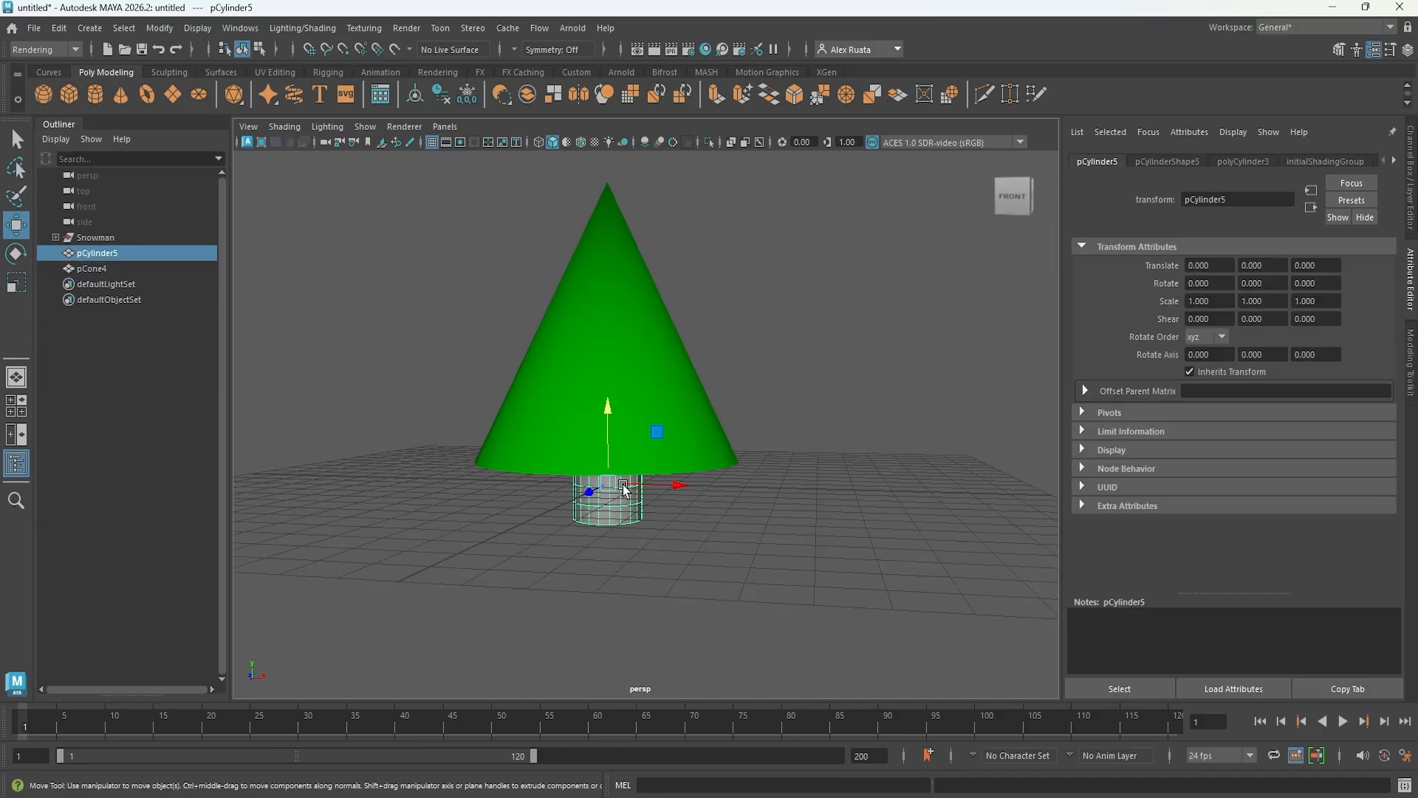
right_click_drag(623, 473, 716, 688)
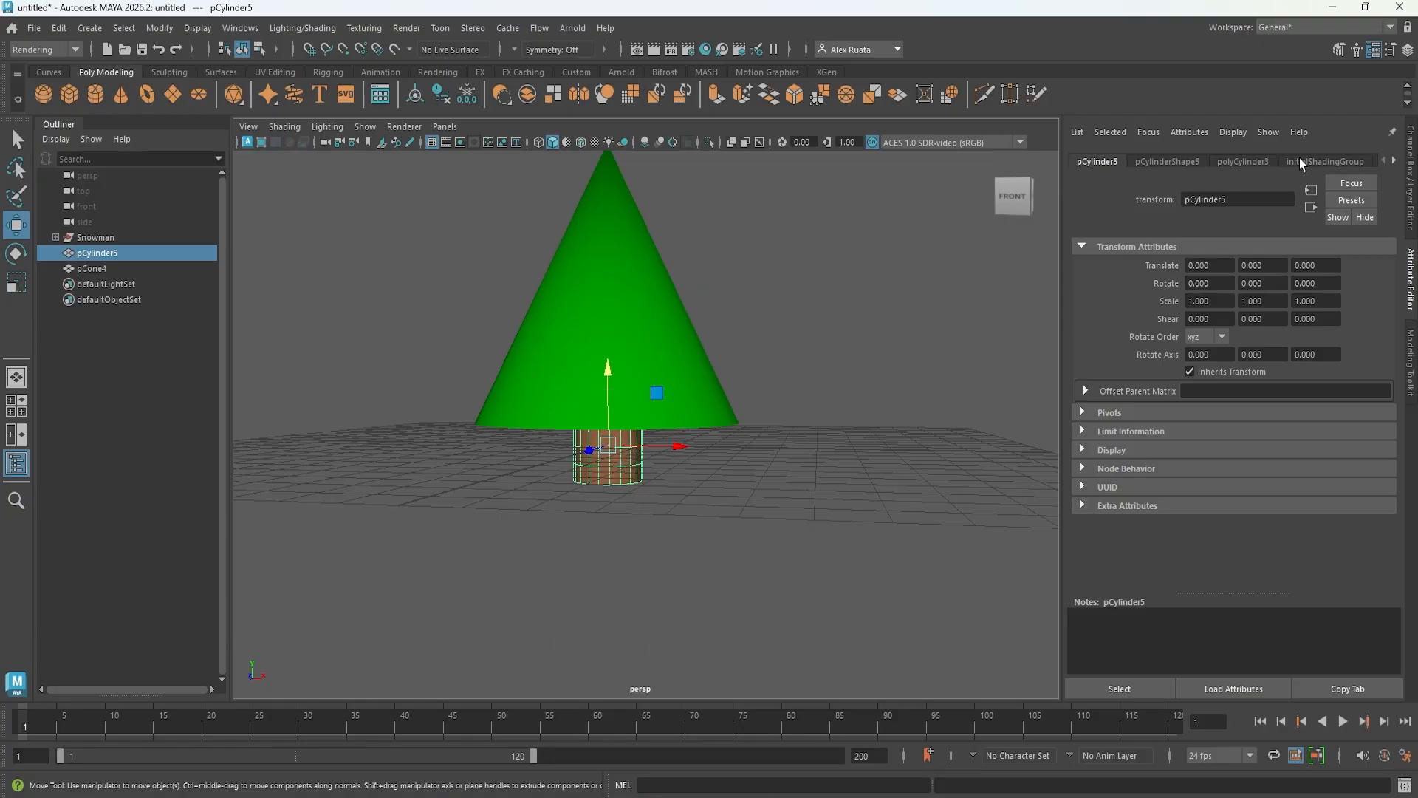
left_click(713, 503)
left_click(630, 466)
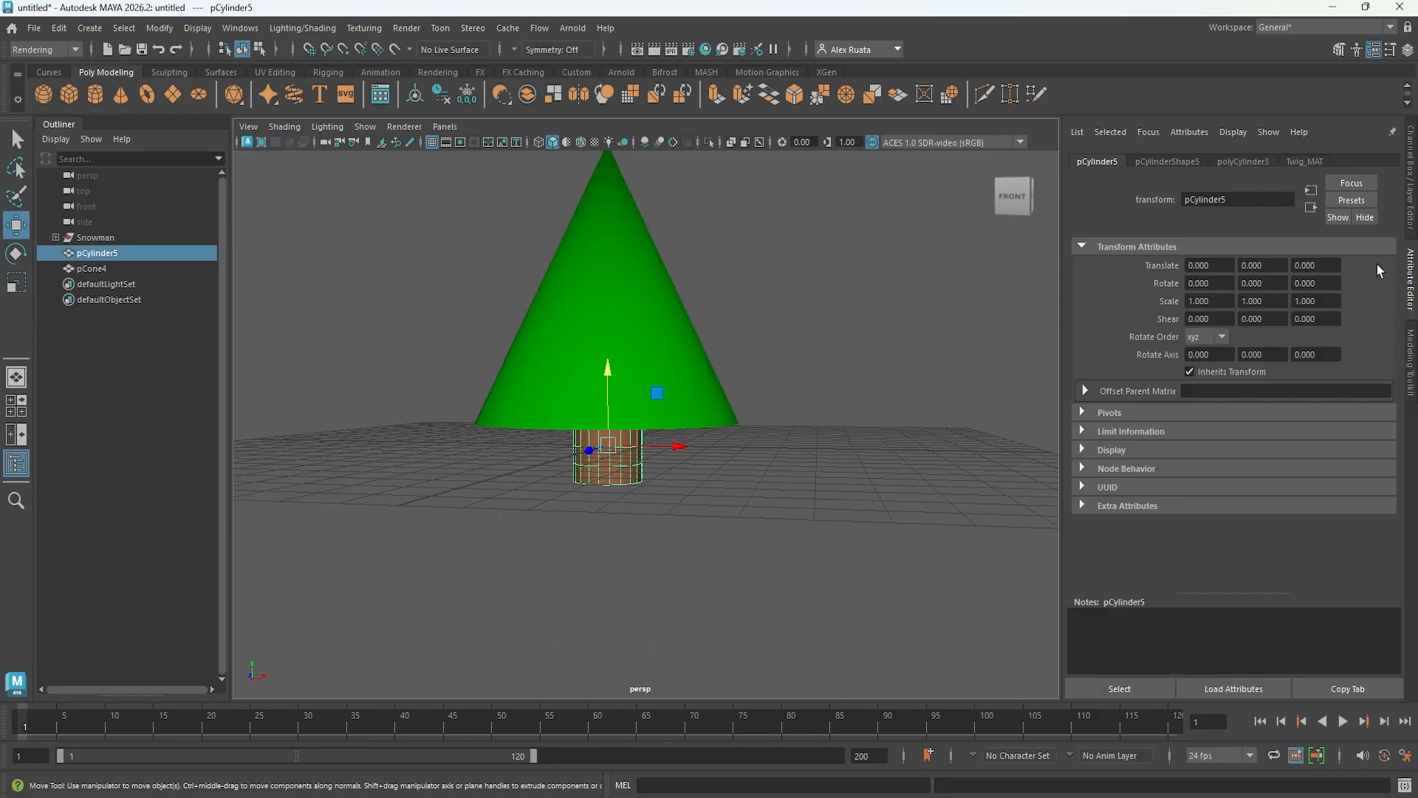
- Rename the trunk's Twig_MAT material to Wood_MAT
left_click(1302, 163)
left_click(1201, 201)
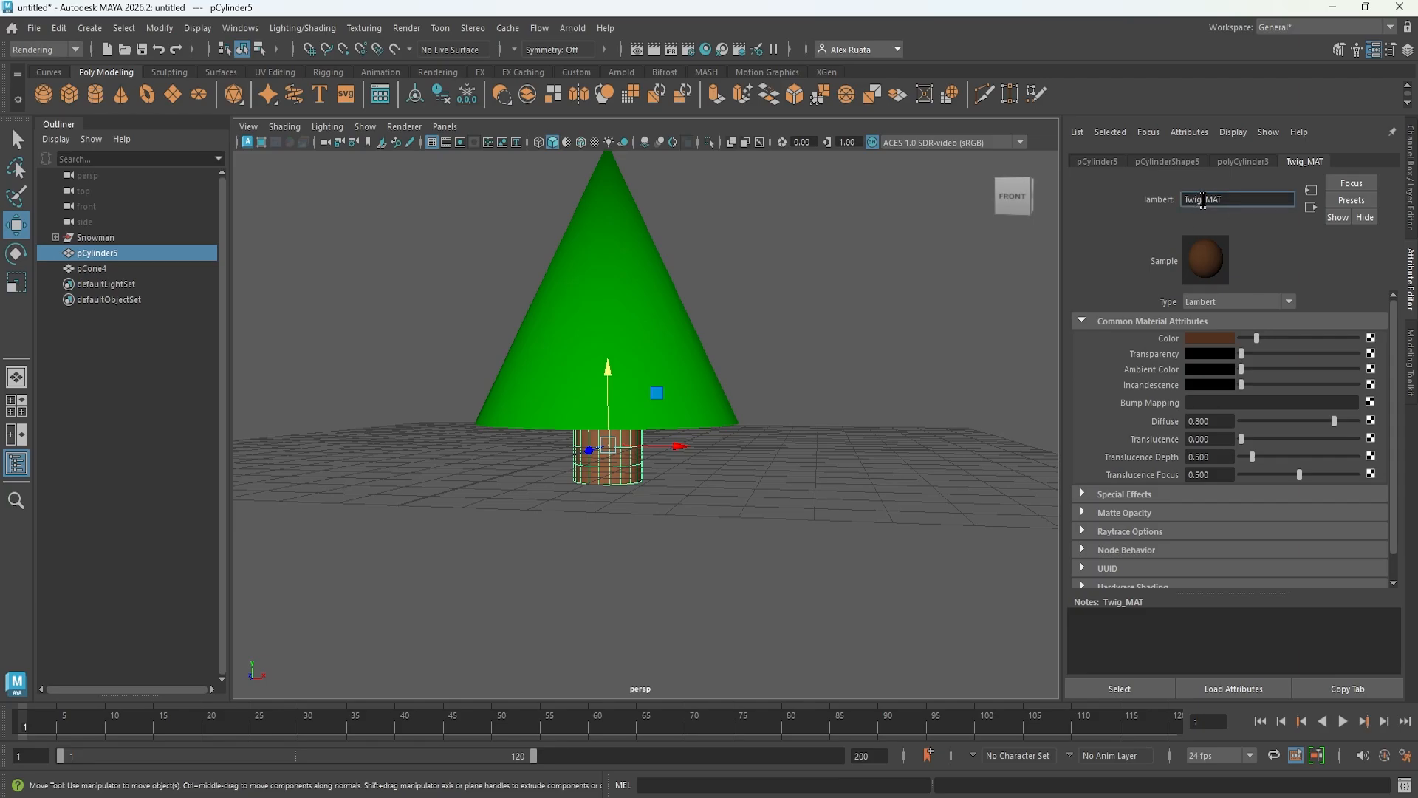
key("BackSpace")
key("BackSpace")
key("BackSpace")
key("BackSpace")
type("Wood")
key("Return")
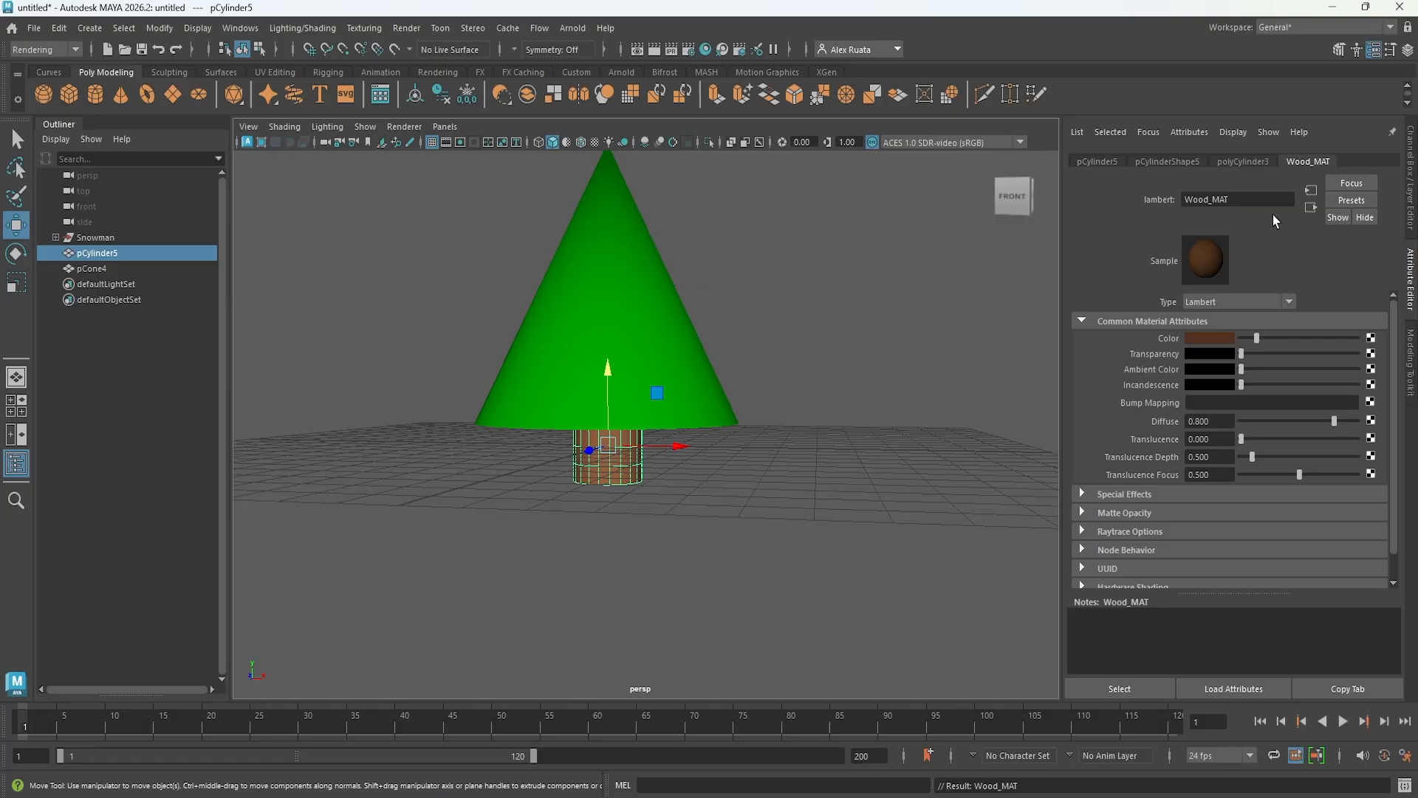
- Darken the brown colour of Wood_MAT slightly while comparing the trunk with the snowman's arms
left_click_drag(1256, 339, 1254, 340)
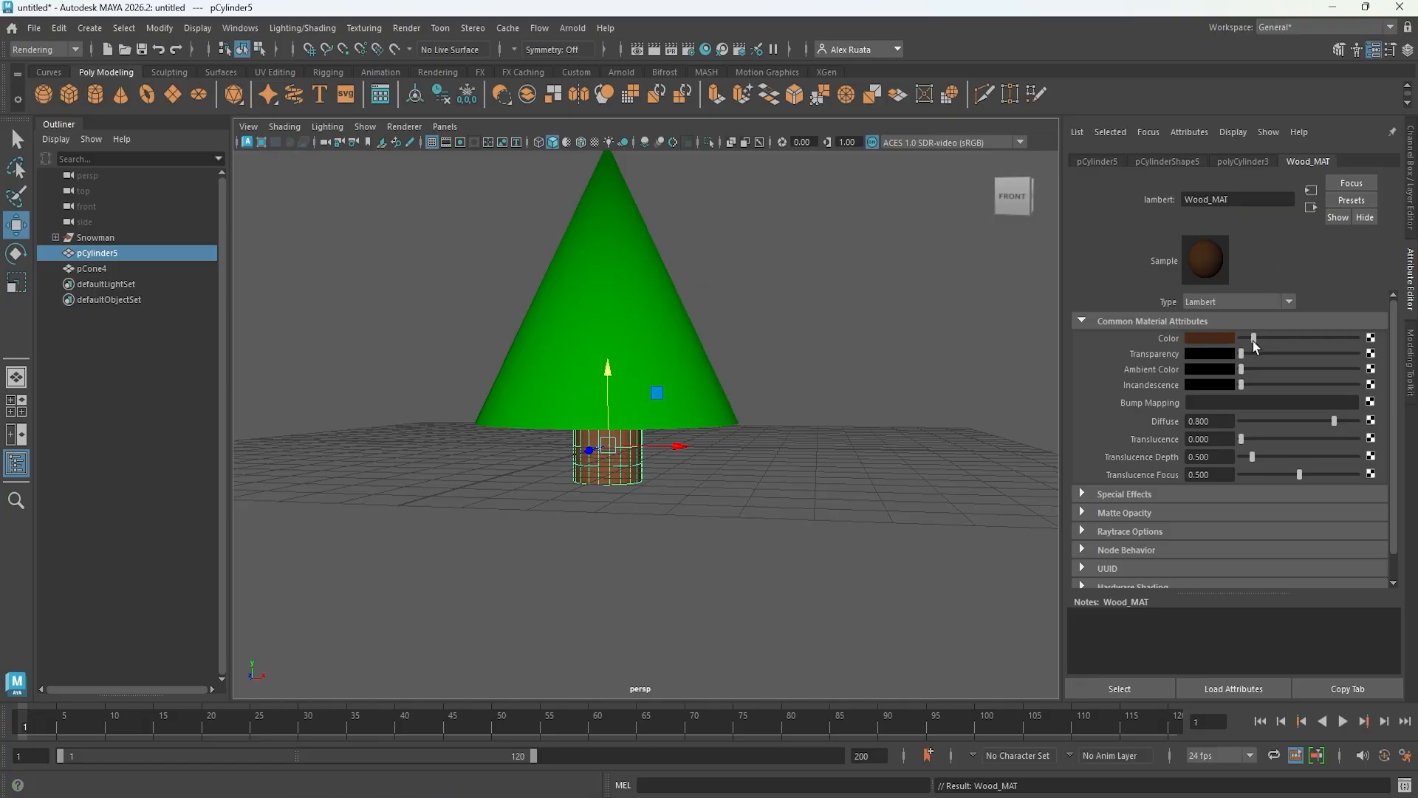
left_click(829, 352)
scroll(830, 352, "down", 3)
left_click_drag(830, 351, 761, 392, "alt")
left_click(596, 456)
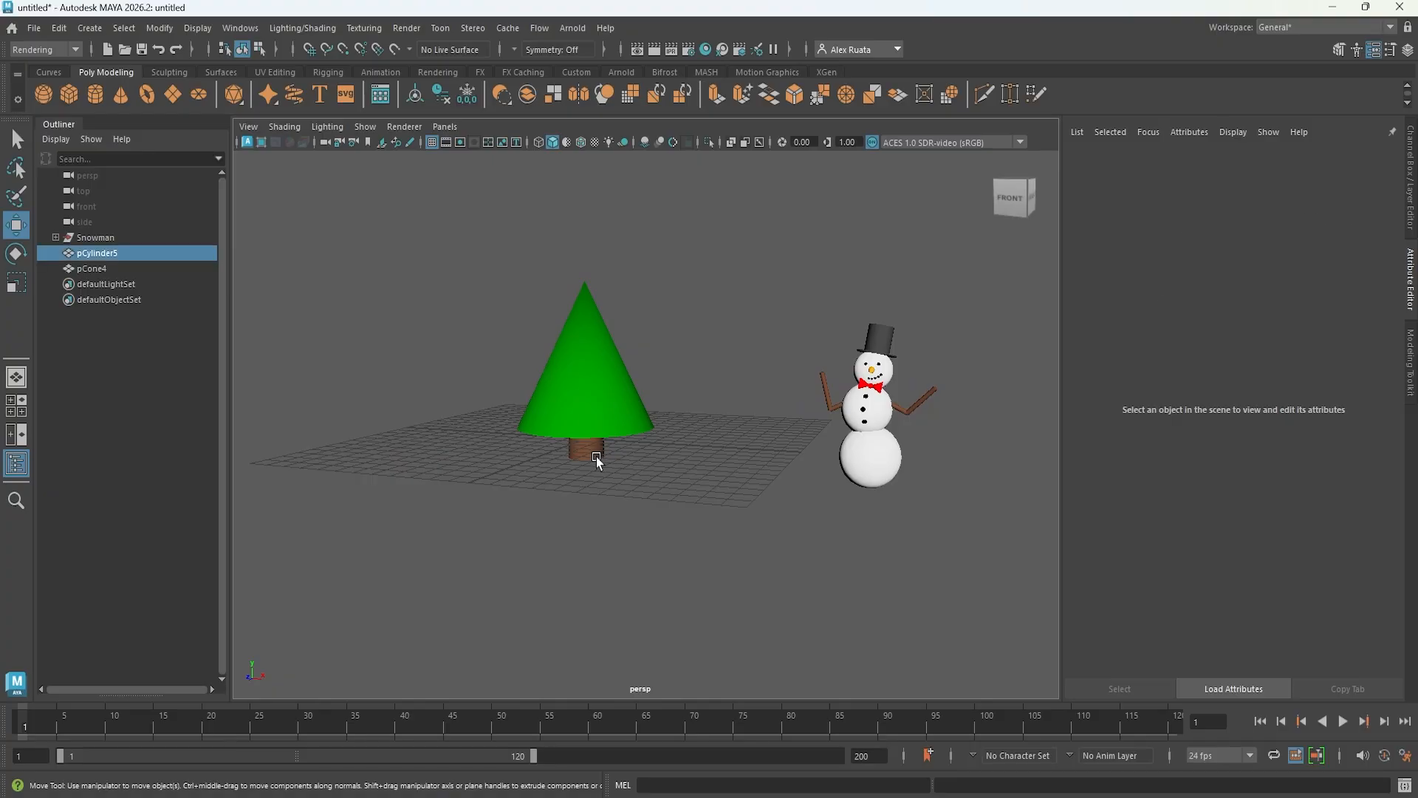
mouse_move(1255, 341)
left_mouse_down()
mouse_move(1345, 339)
mouse_move(1248, 348)
left_mouse_up()
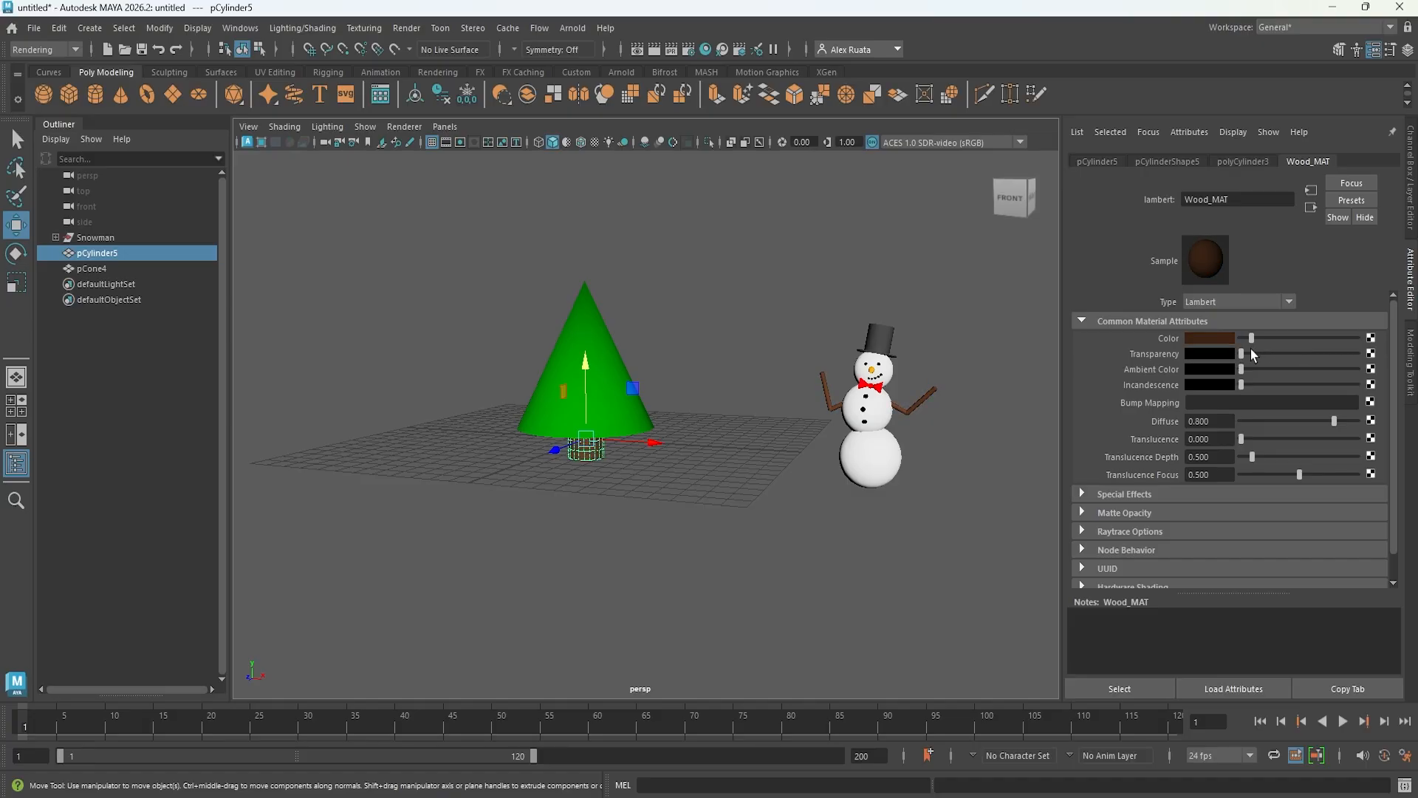
- Scale the green cone down uniformly to about 1.977 and lower it onto the trunk
scroll(725, 332, "up", 5)
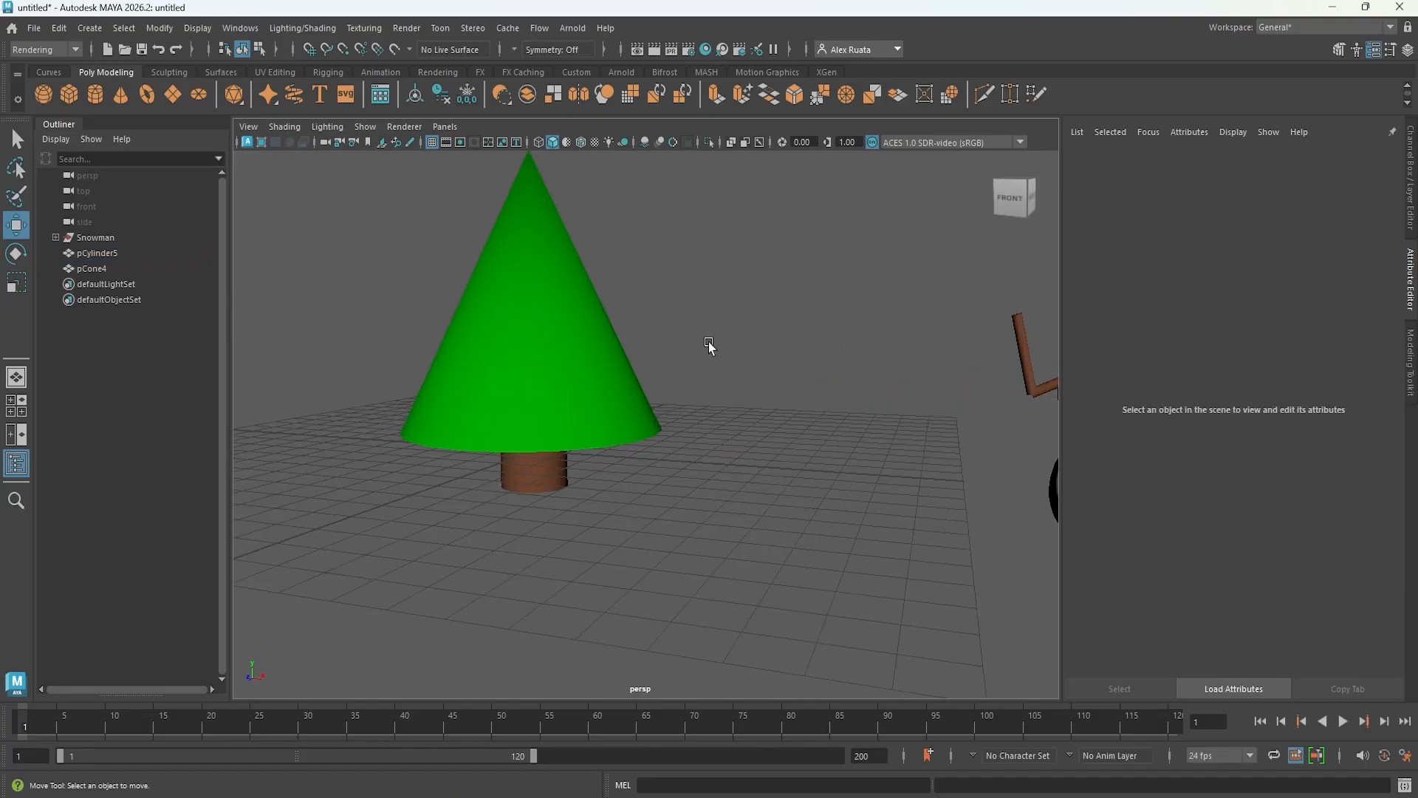
mouse_move(708, 342)
left_mouse_down("alt")
mouse_move(715, 358)
mouse_move(709, 341)
left_mouse_up("alt")
middle_click_drag(710, 341, 785, 372, "alt")
left_click_drag(784, 372, 797, 381, "alt")
left_click(644, 323)
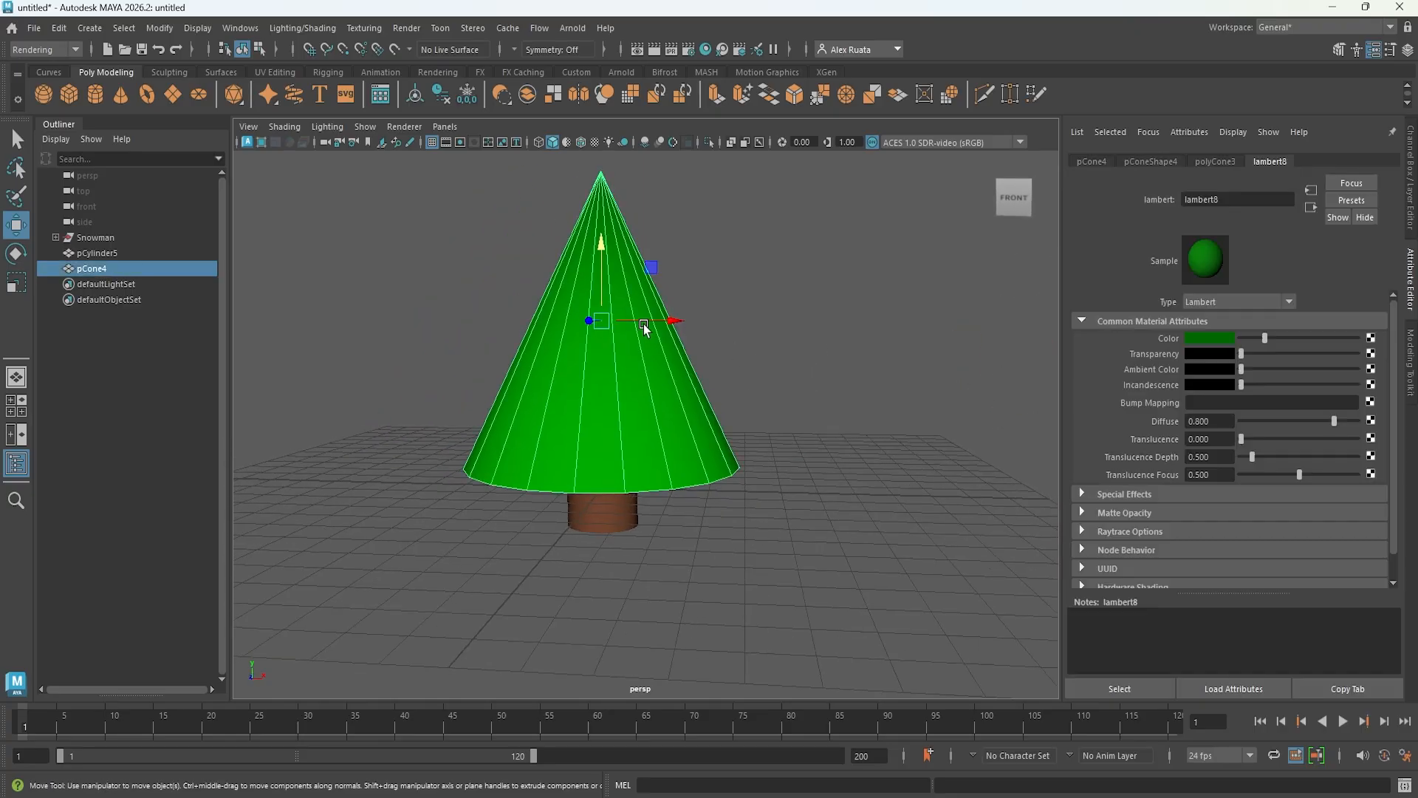
middle_click_drag(644, 323, 735, 329, "alt")
key("r")
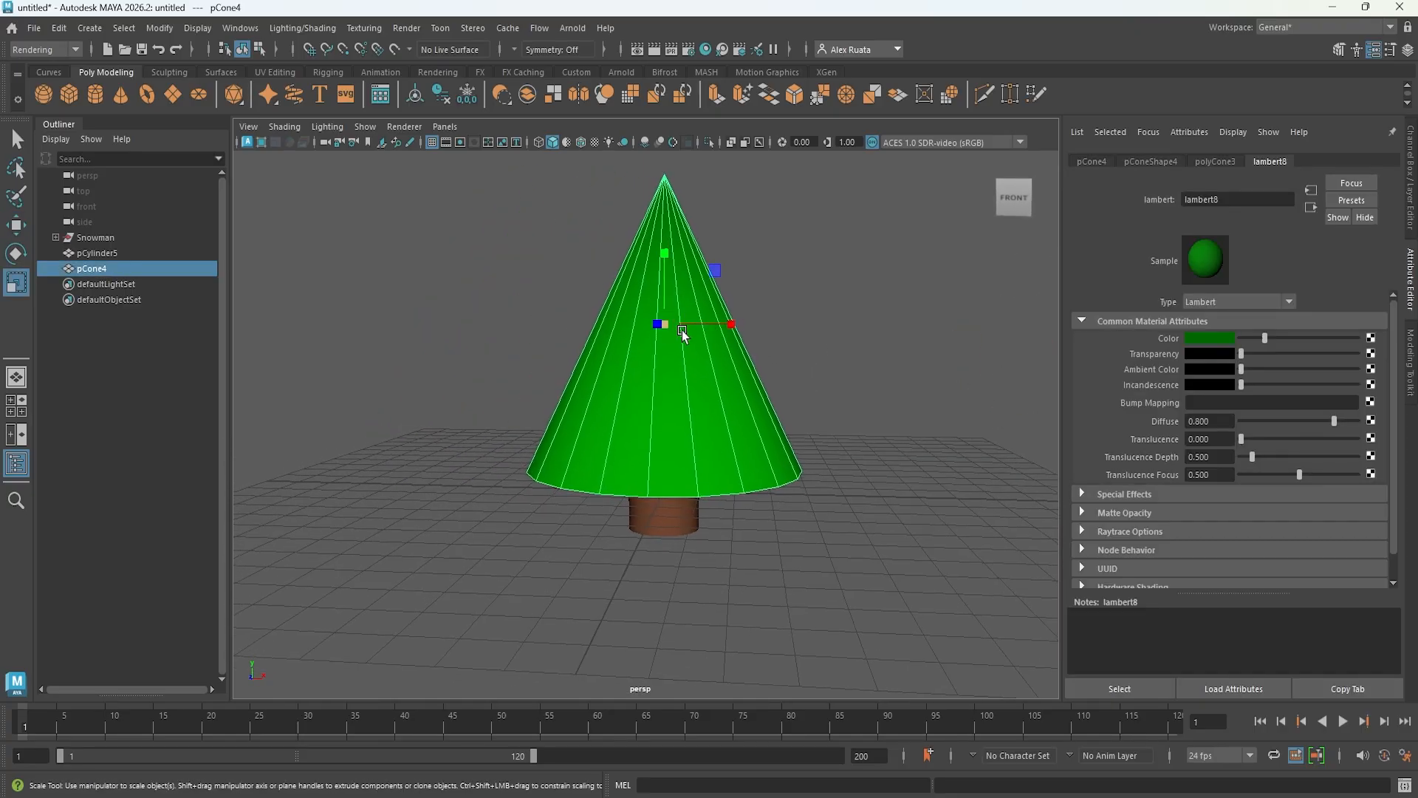
left_click_drag(684, 334, 543, 358, "alt")
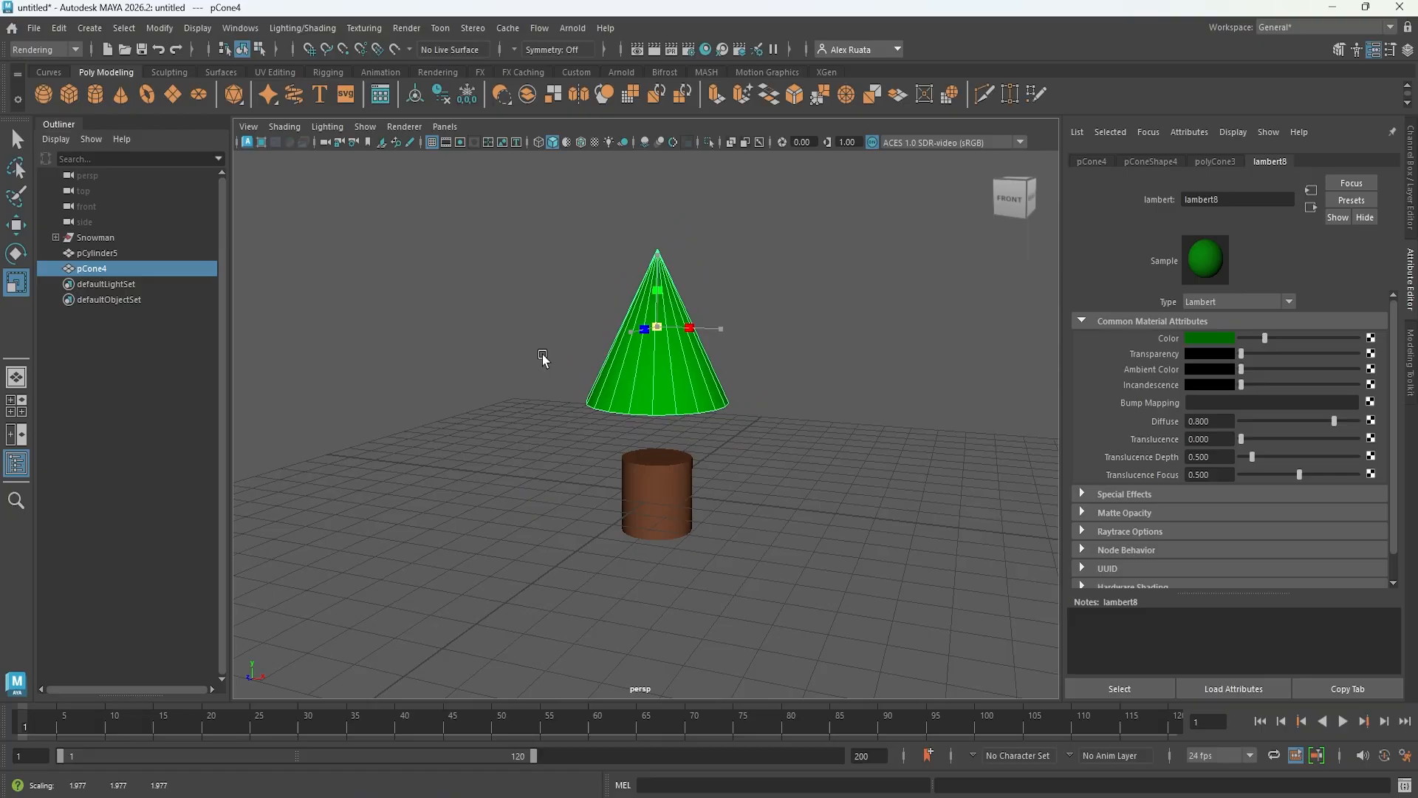
mouse_move(655, 255)
left_mouse_down()
mouse_move(656, 327)
mouse_move(719, 333)
mouse_move(712, 348)
mouse_move(664, 315)
mouse_move(663, 267)
left_mouse_up()
- Duplicate the cone, scale the copy uniformly to about 2.968 and raise it to about 5.084 in Y as the second tier
key("ctrl+d")
key("r")
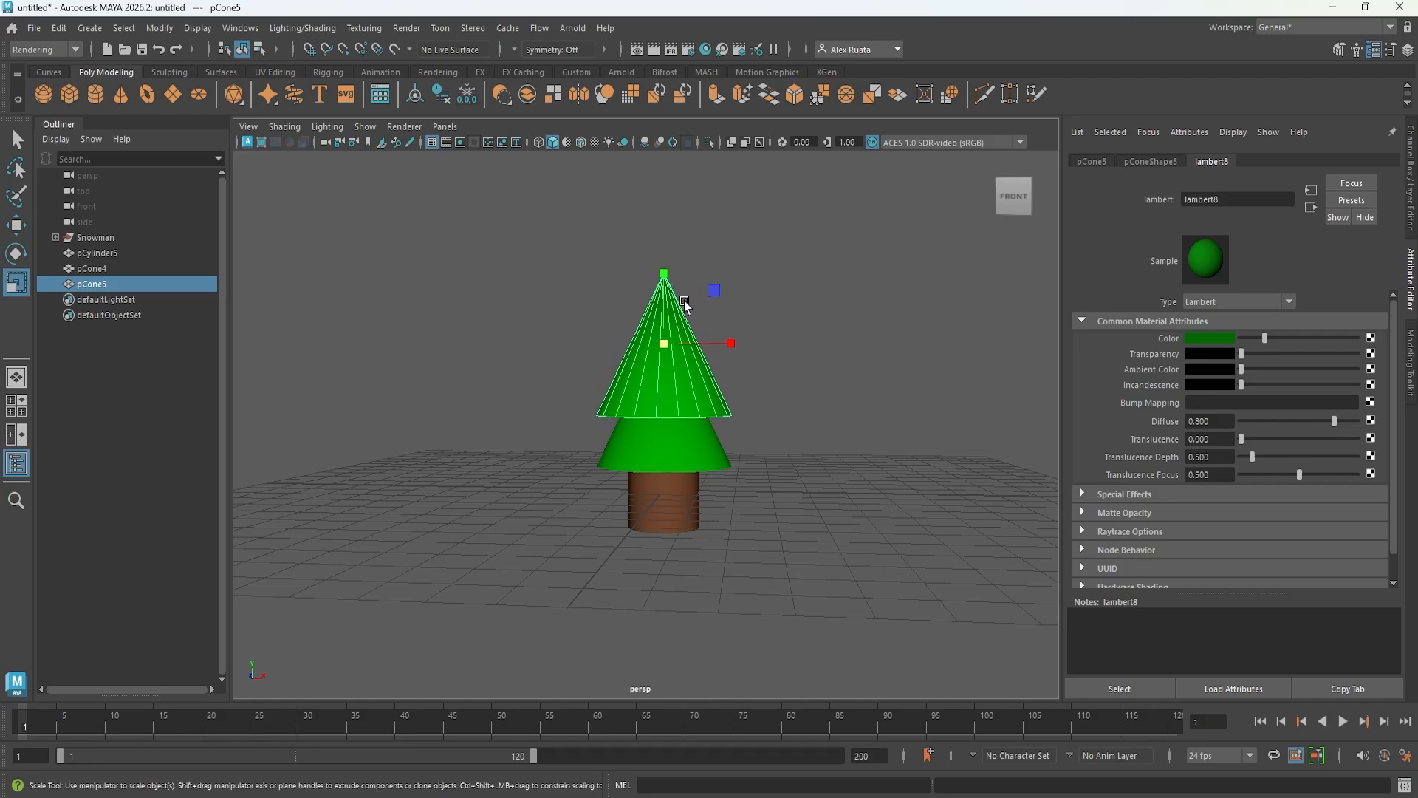
middle_click_drag(684, 303, 736, 328)
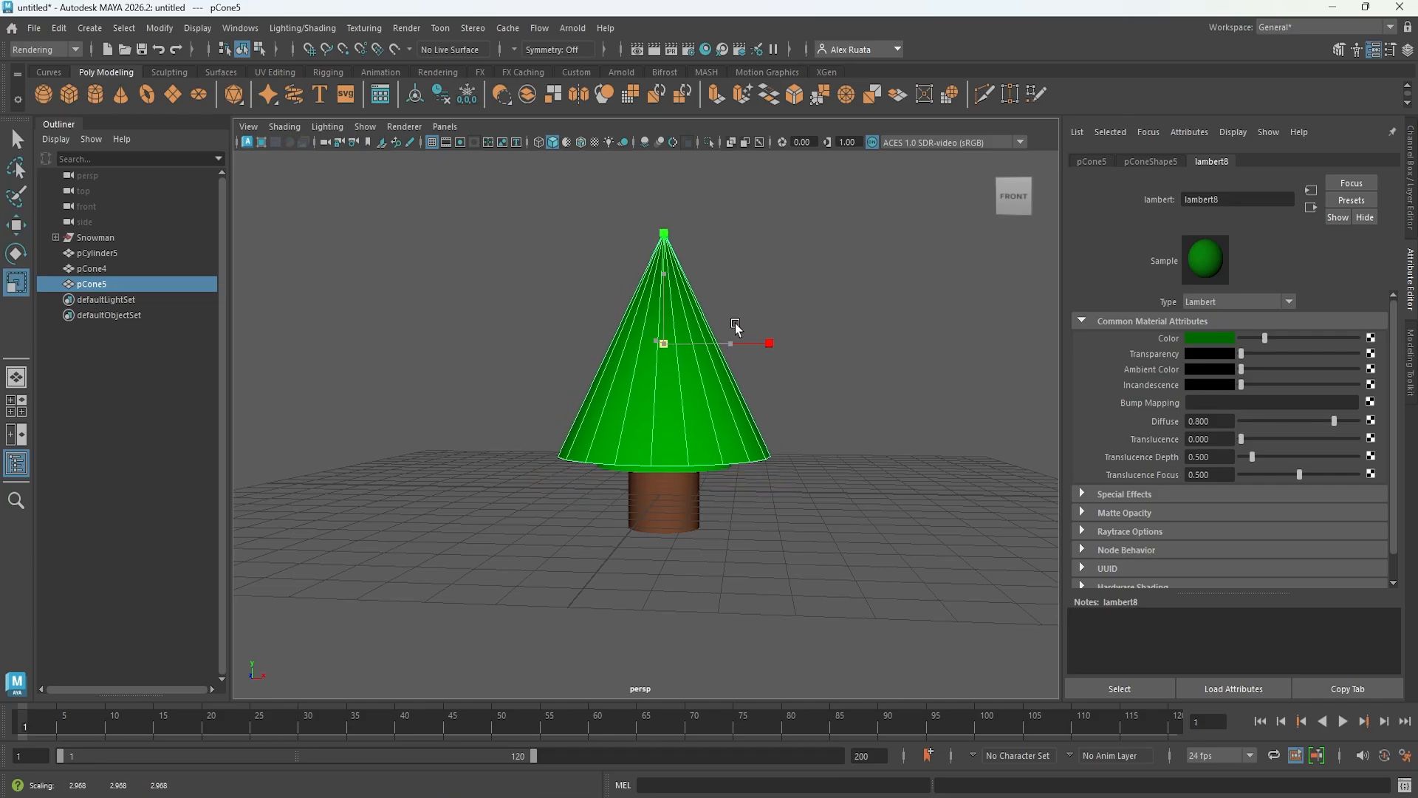
left_click_drag(657, 281, 661, 231)
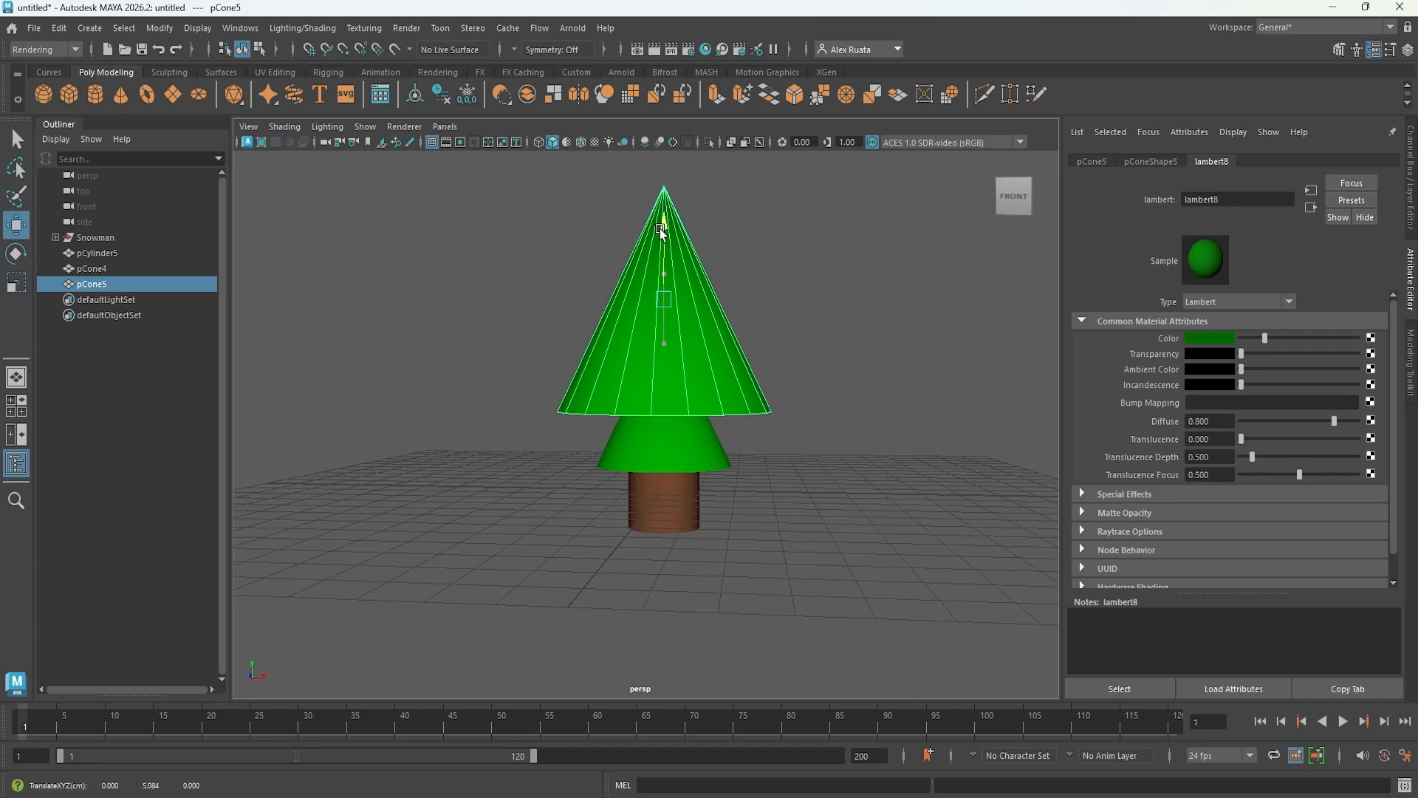
left_click(848, 316)
left_click_drag(848, 317, 865, 396, "alt")
- Duplicate the second-tier cone and raise the copy to about 7.637 in Y as the tree's top tier
left_click(738, 373)
key("ctrl+d")
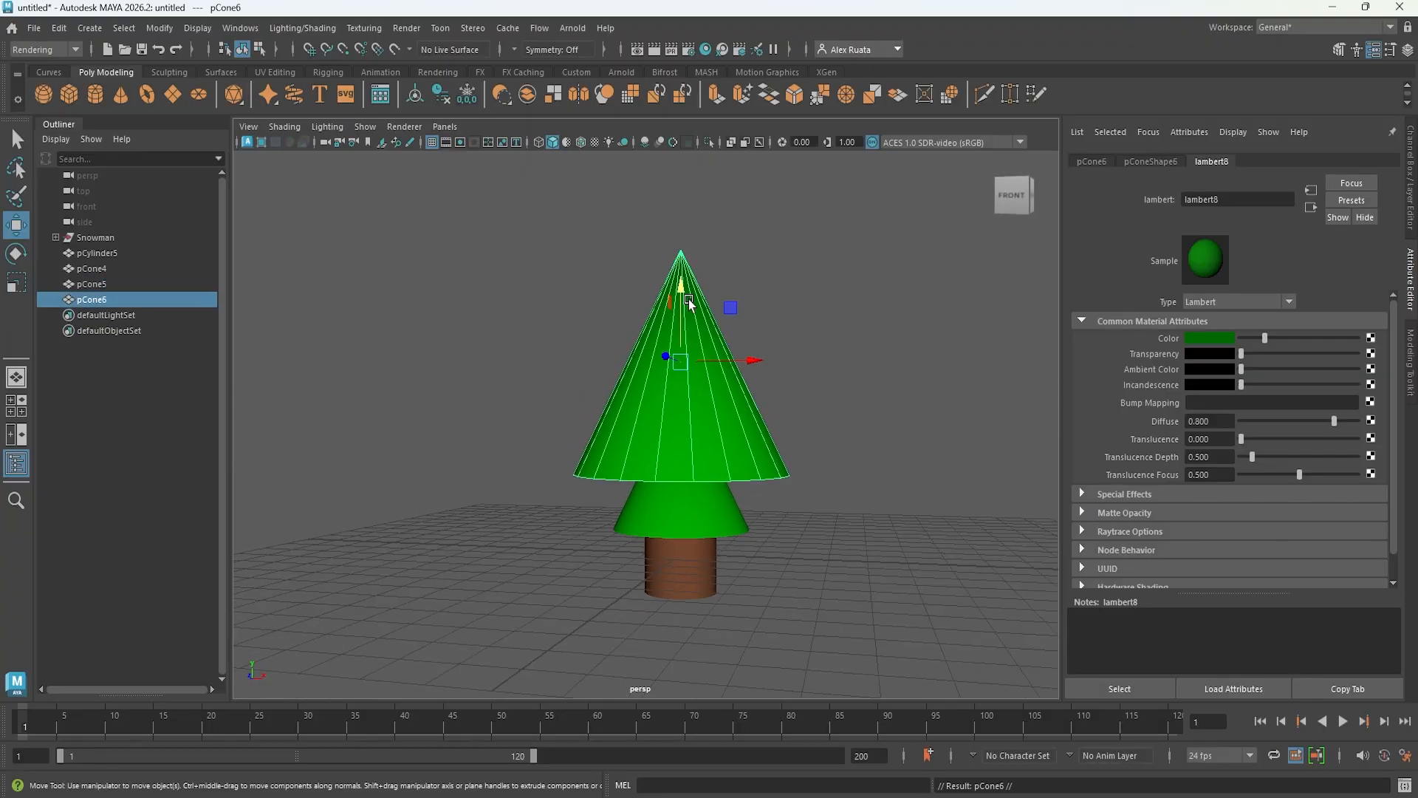
left_click_drag(690, 305, 690, 203)
left_click_drag(848, 325, 751, 402, "alt")
left_click(848, 378)
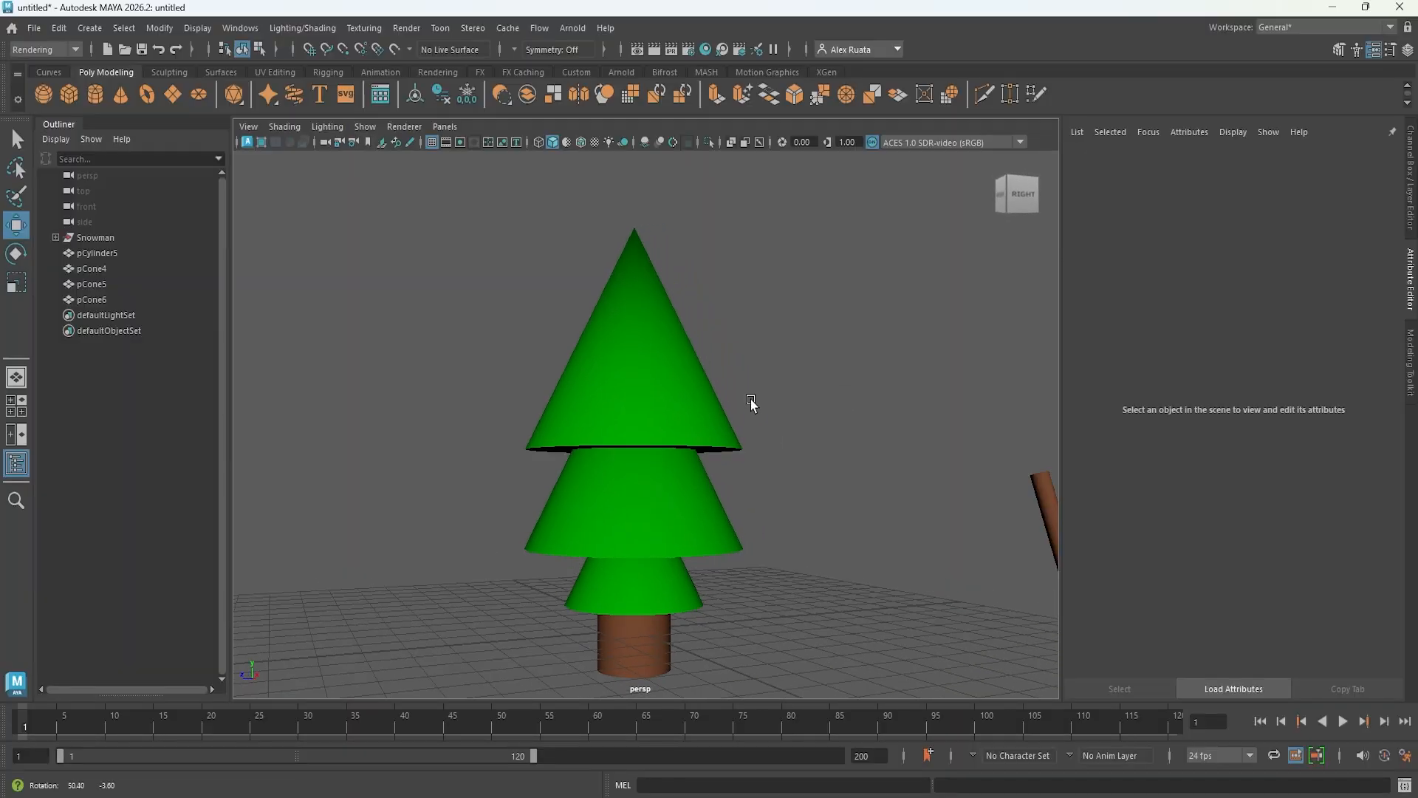
left_click_drag(825, 432, 901, 397, "alt")
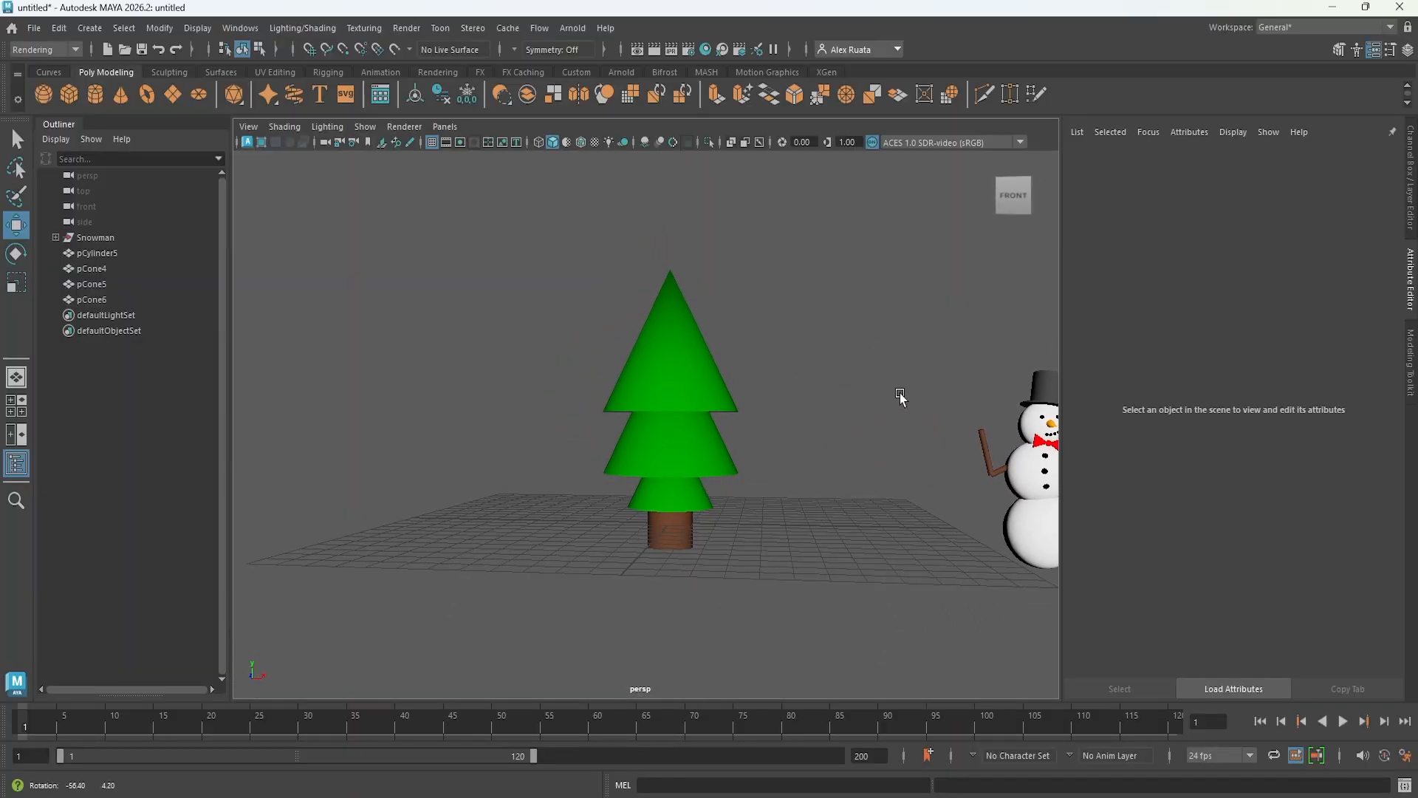
- Tilt the middle cone slightly about the X axis and shift it to about 0.148 in Z
left_click(721, 393)
scroll(721, 393, "up", 3)
left_click(717, 448)
left_click_drag(715, 453, 623, 465, "alt")
key("e")
left_click_drag(584, 359, 571, 392)
key("w")
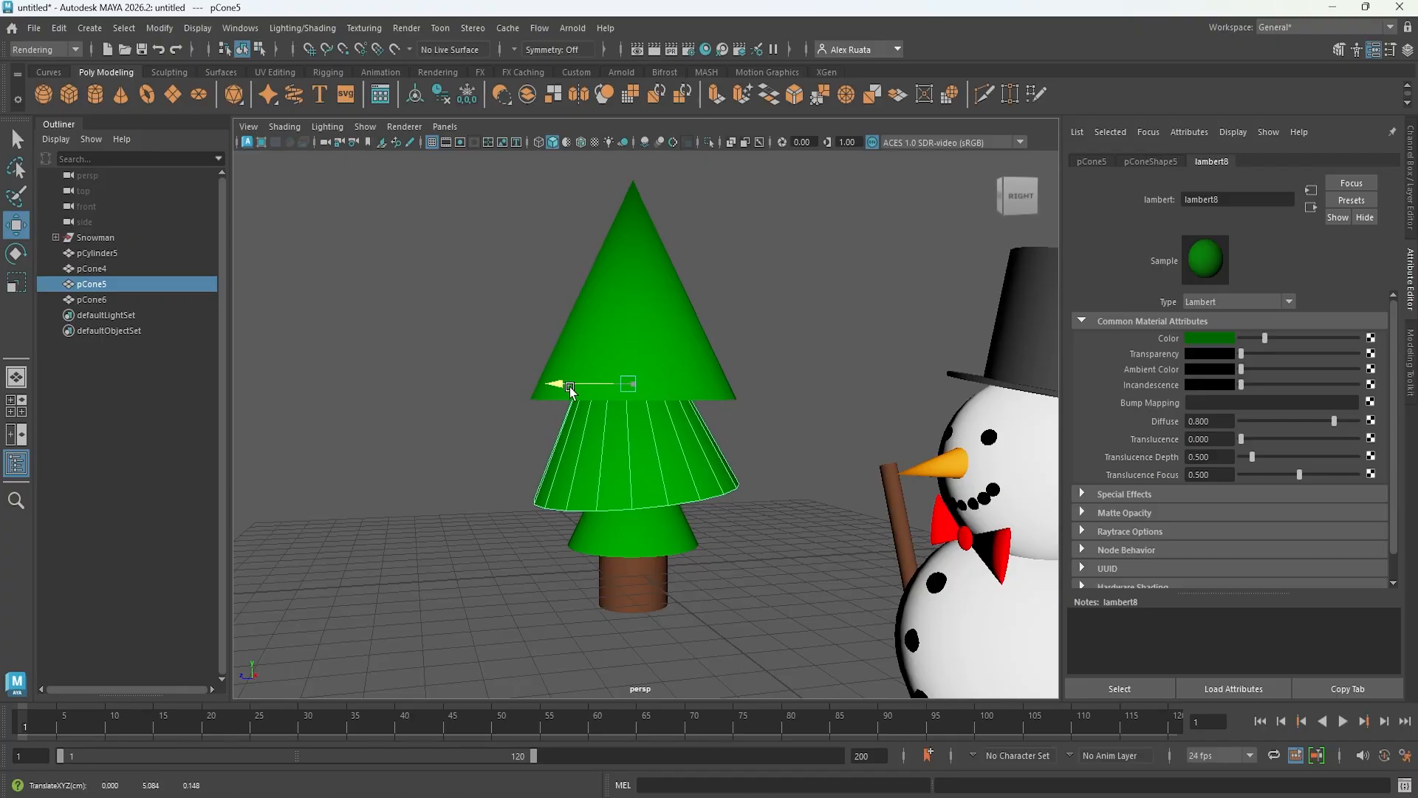
- Tilt the top cone slightly about the X axis and shift it to about -0.380 in Z, then deselect it
left_click(687, 362)
key("e")
left_click_drag(602, 238, 589, 289)
key("w")
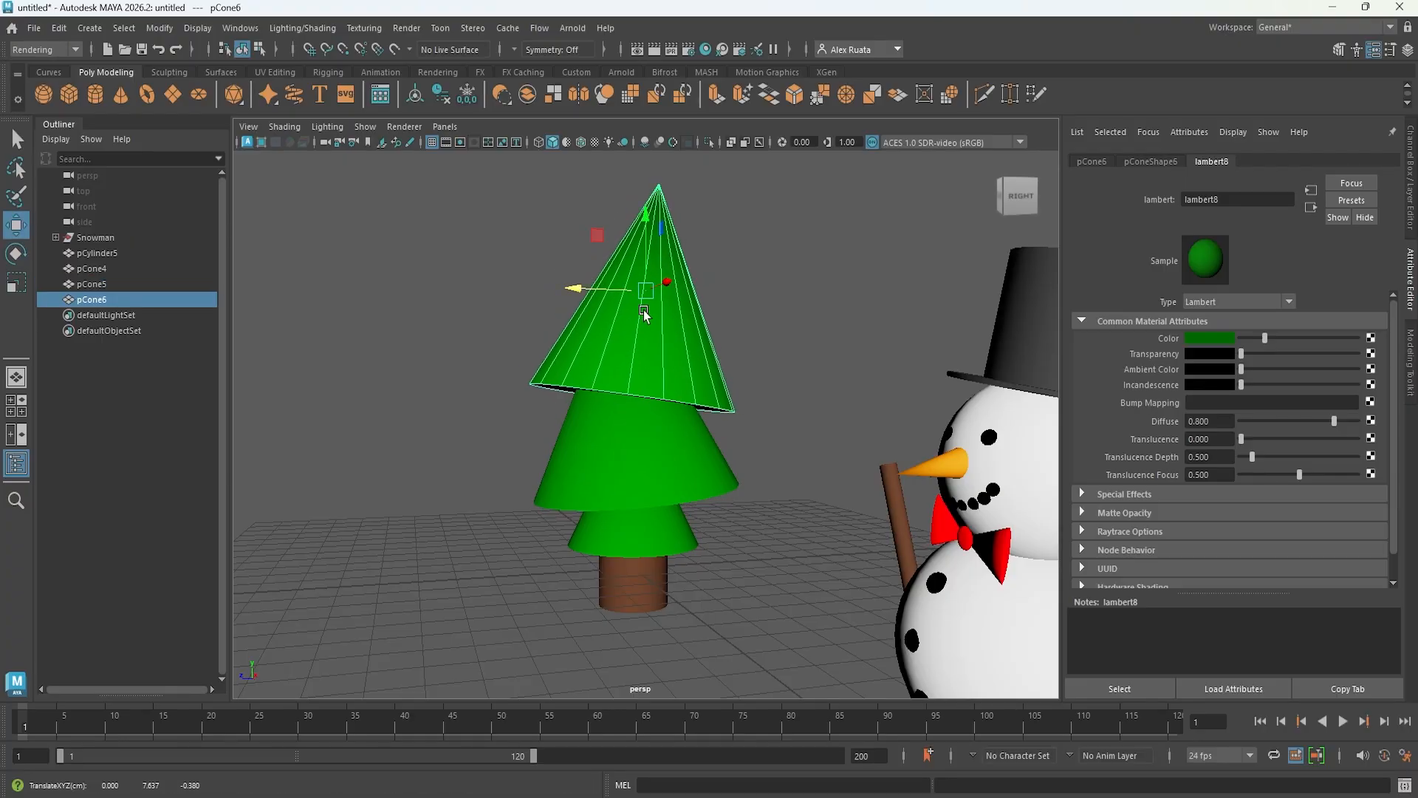
left_click(783, 319)
left_click_drag(782, 320, 668, 512, "alt")
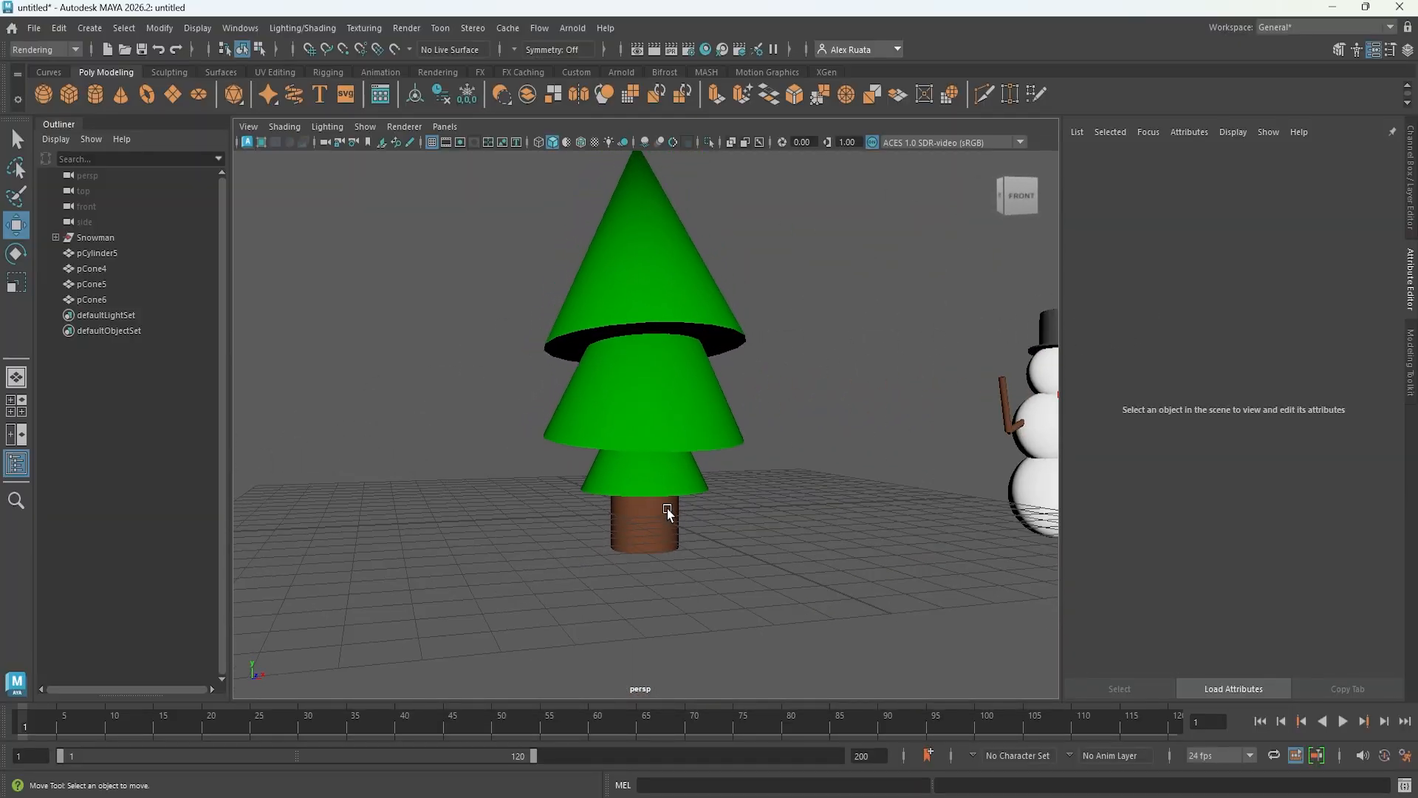
- Rotate the bottom cone about 4.8 degrees around Z, shift it to about -0.090 in X, and deselect it
left_click(669, 490)
key("e")
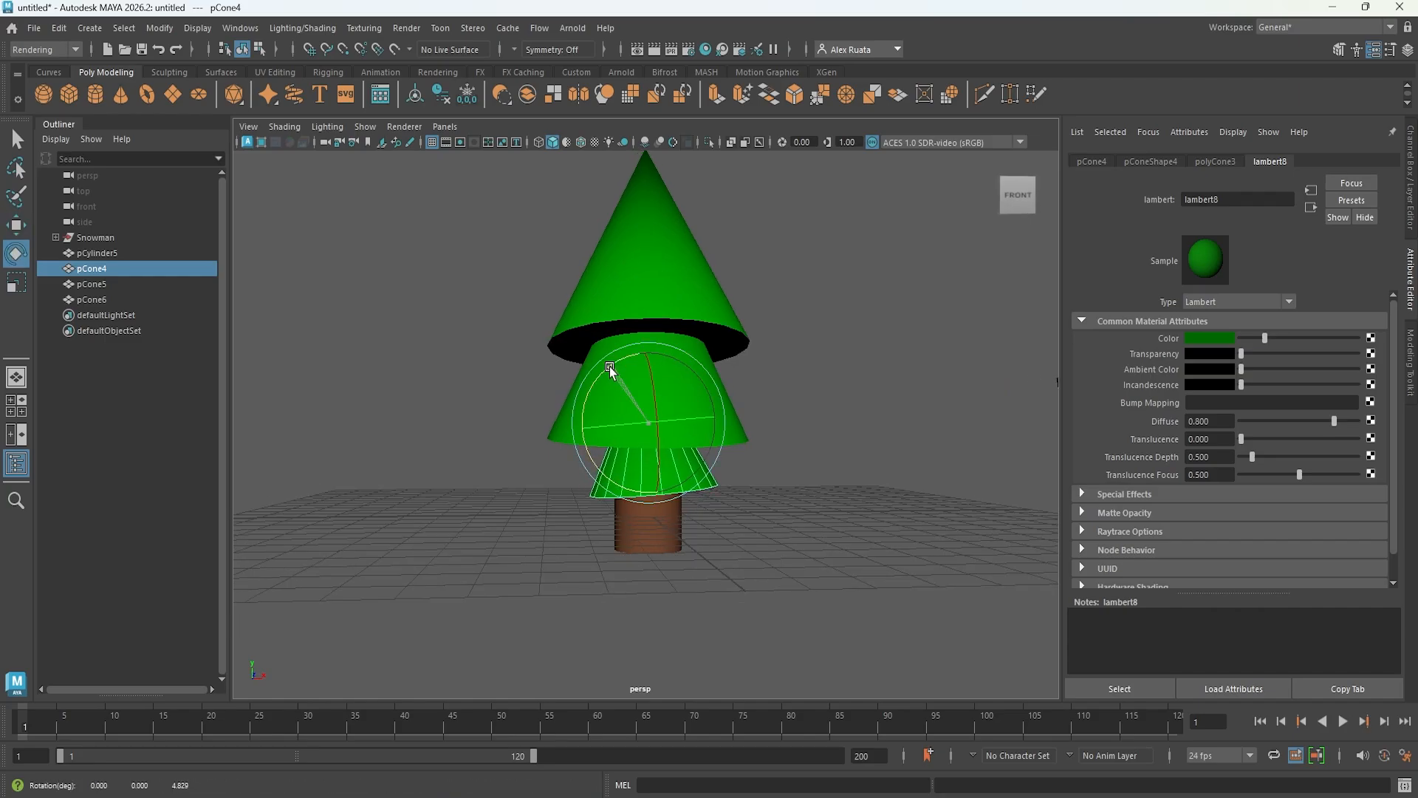
key("w")
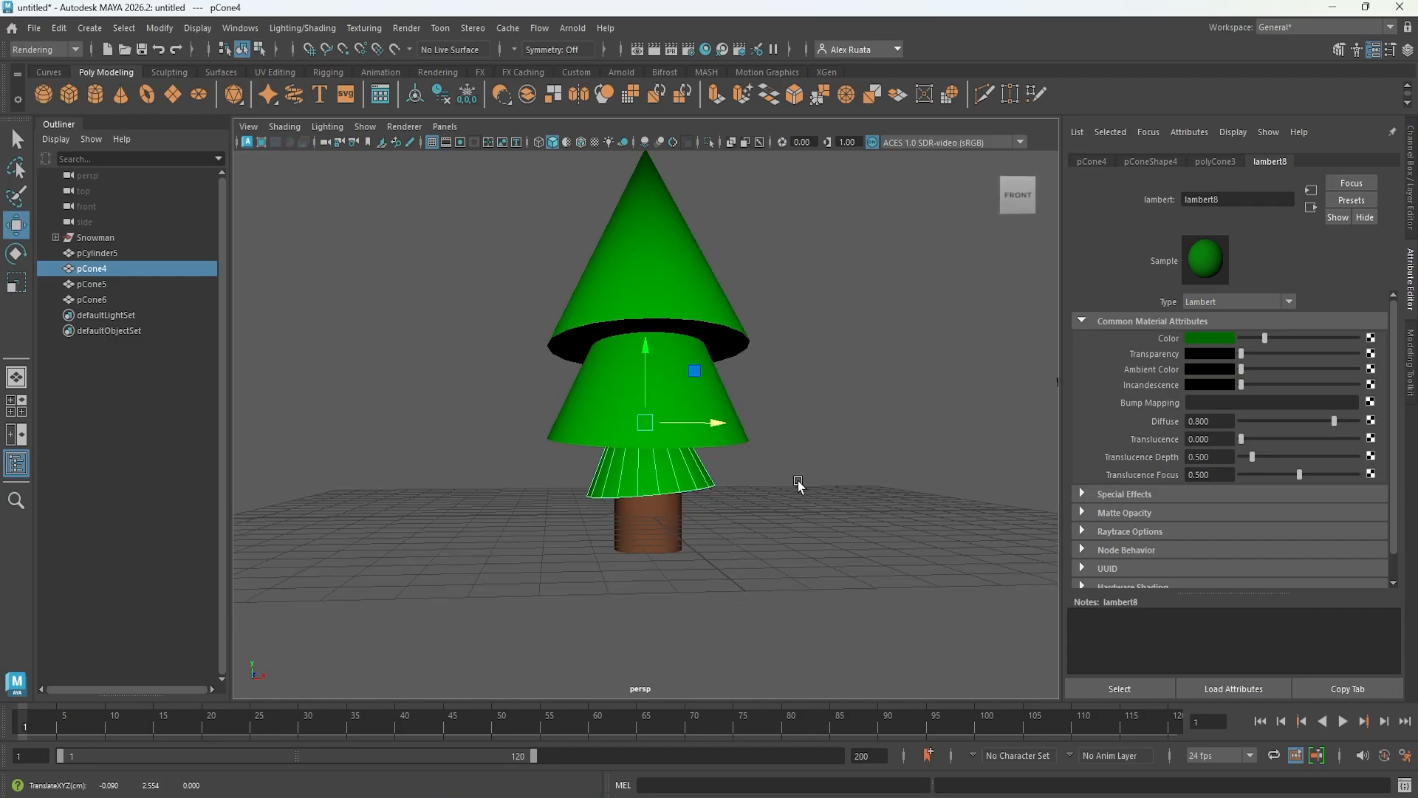
left_click(798, 481)
left_click_drag(798, 481, 730, 511, "alt")
scroll(727, 515, "down", 5)
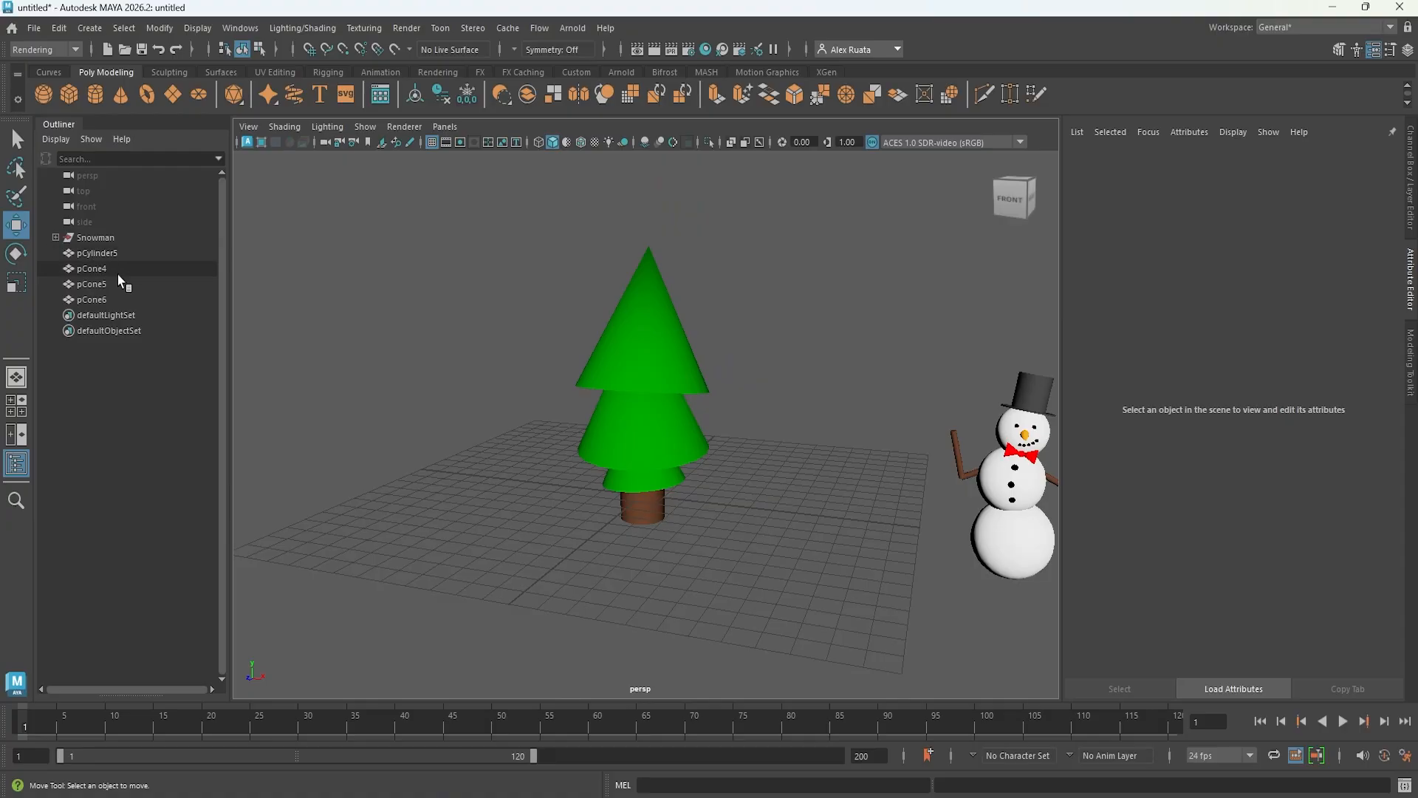
- Group the trunk cylinder and the three cones, and name the group Tree
left_click(681, 355)
left_click(98, 253, "shift")
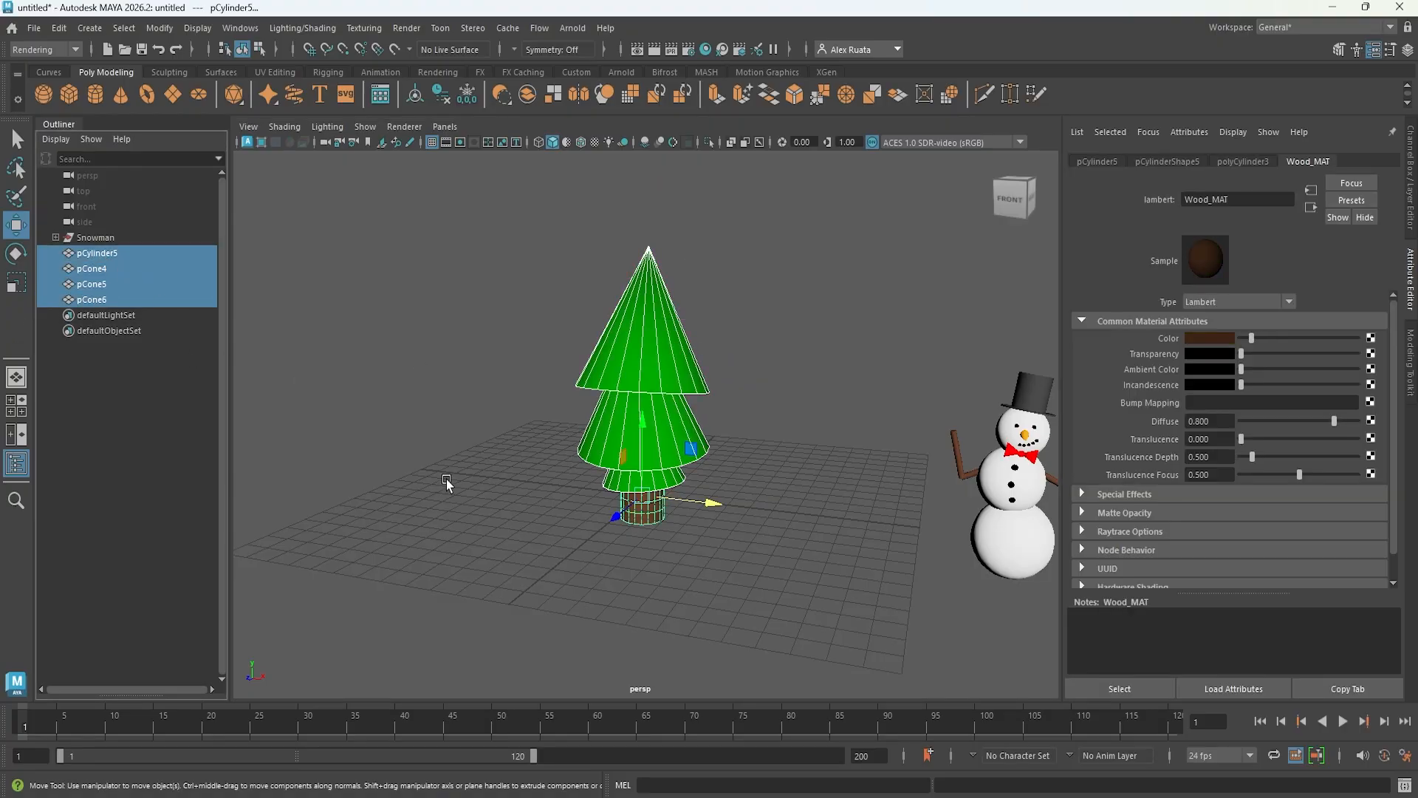
key("ctrl+g")
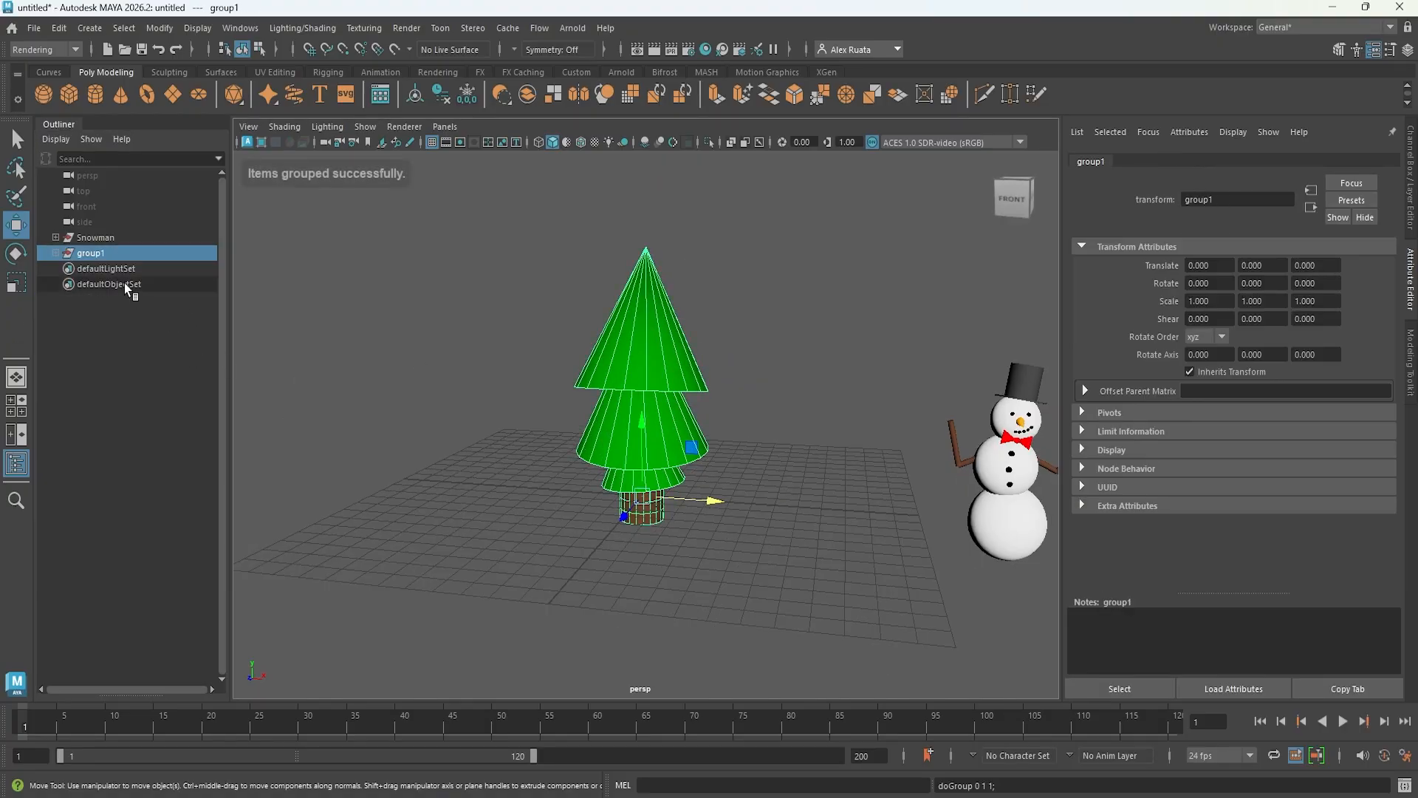
double_click(103, 254)
type("Tree")
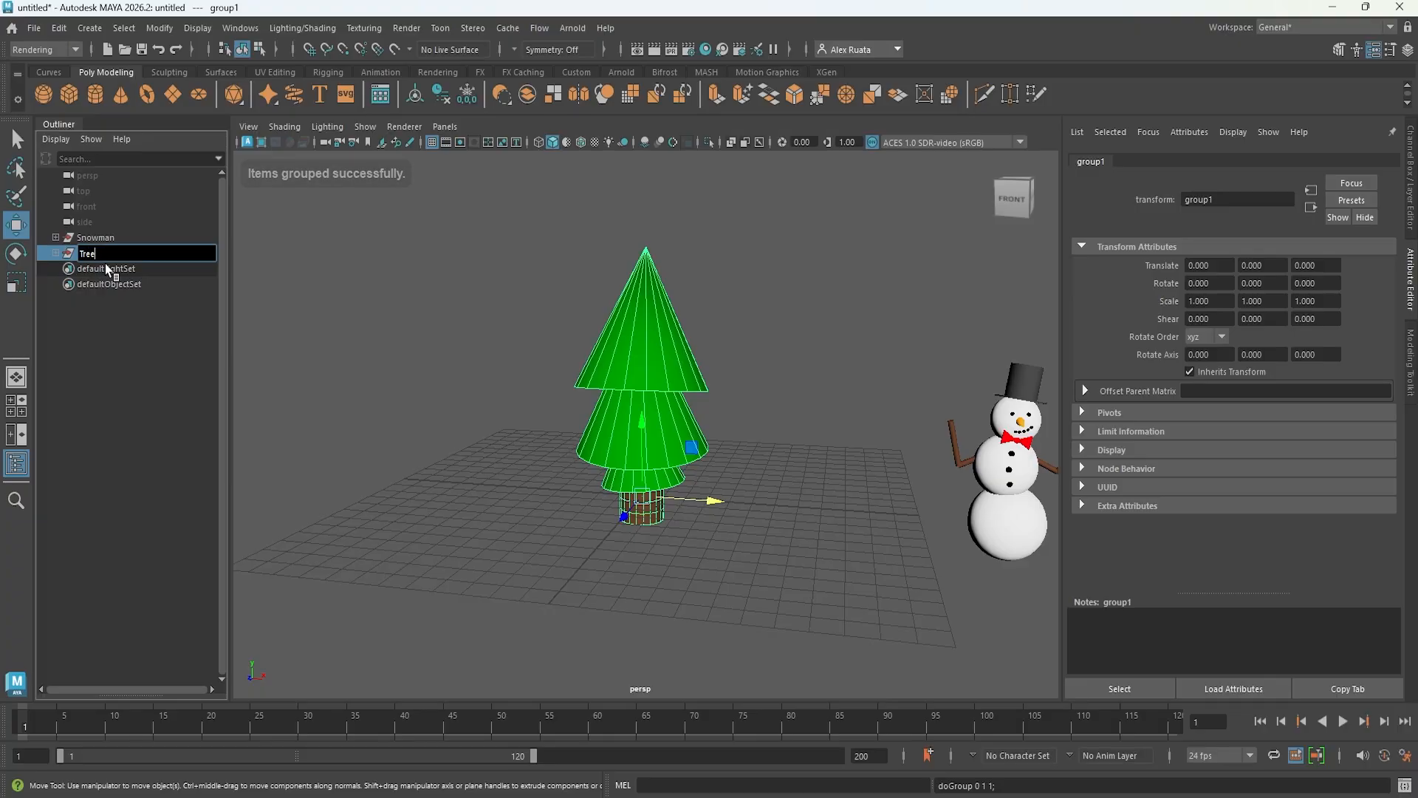
key("Return")
- Duplicate the Tree group and move the copy to about -8.253 in X, beside the original tree
scroll(569, 456, "up", 2)
left_click_drag(569, 456, 623, 475, "alt")
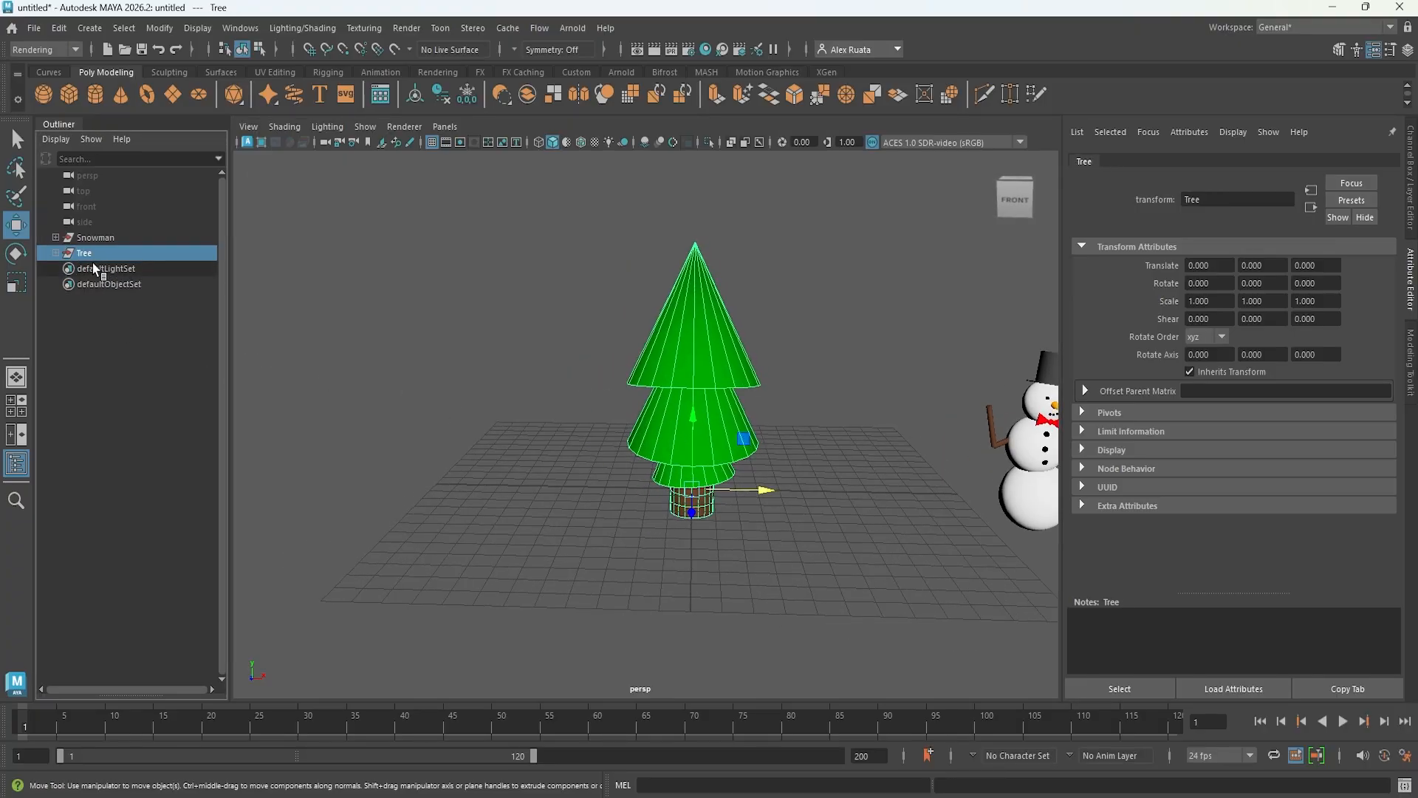
key("ctrl+d")
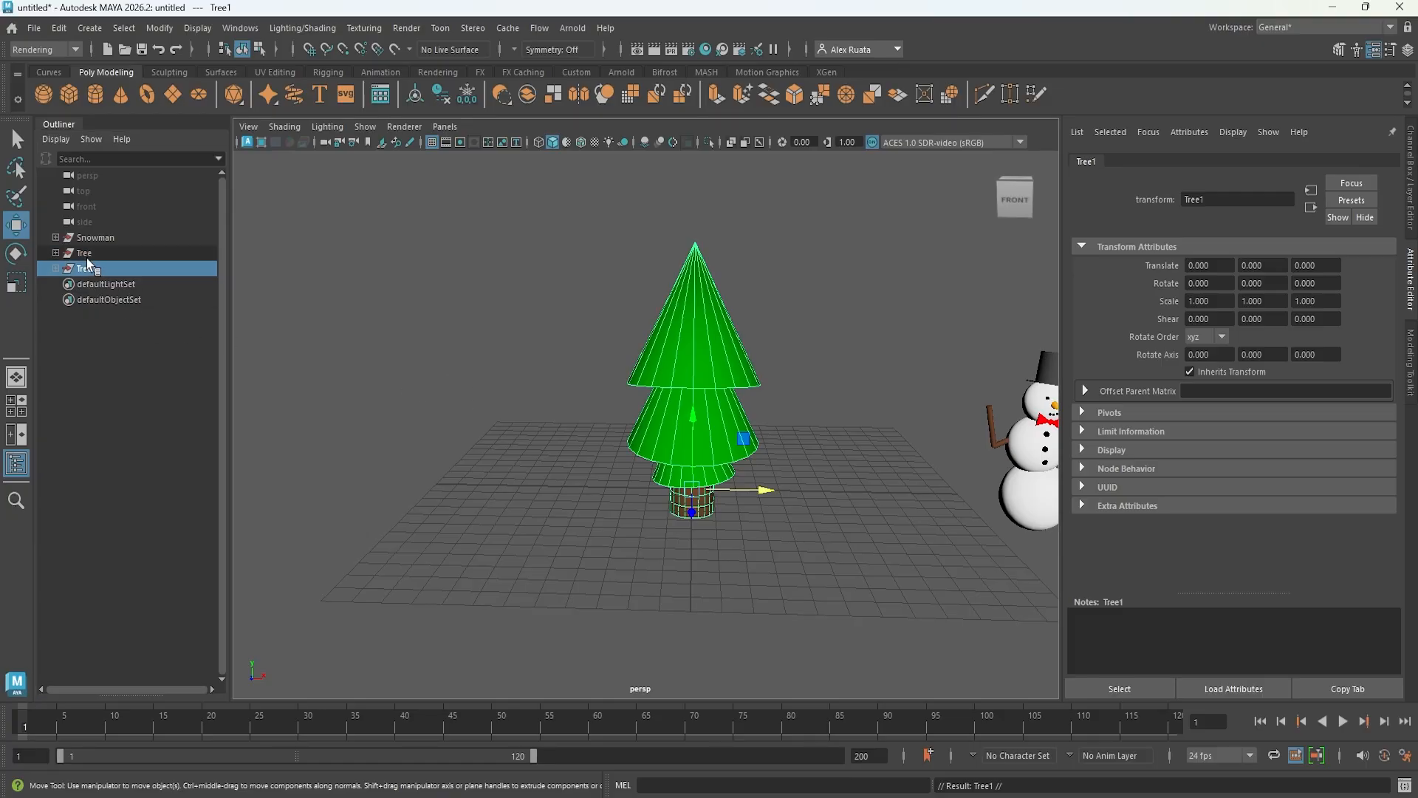
left_click_drag(753, 501, 587, 494)
middle_click_drag(586, 494, 717, 511, "alt")
left_click_drag(705, 529, 685, 523, "alt")
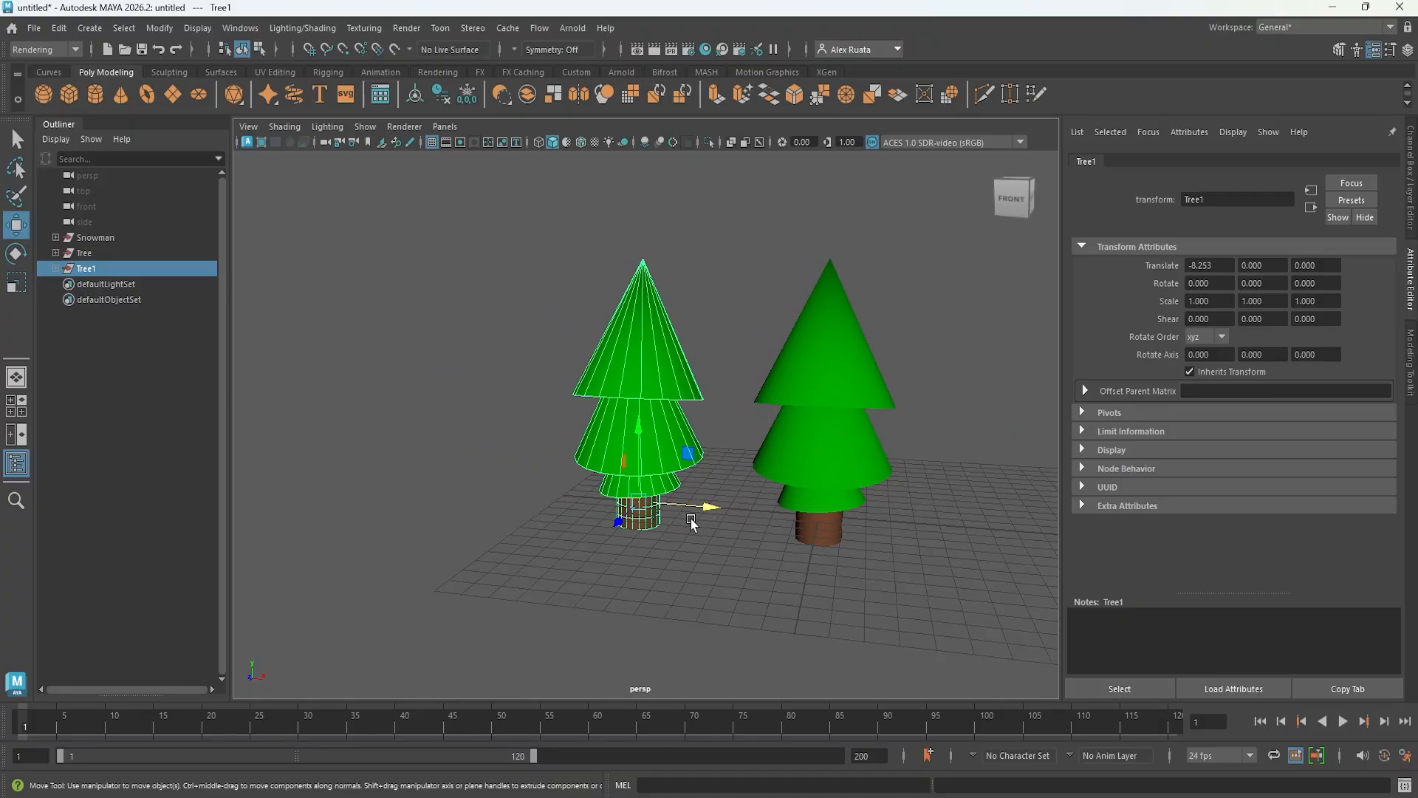
key("e")
left_click_drag(662, 522, 663, 528)
key("ctrl+z")
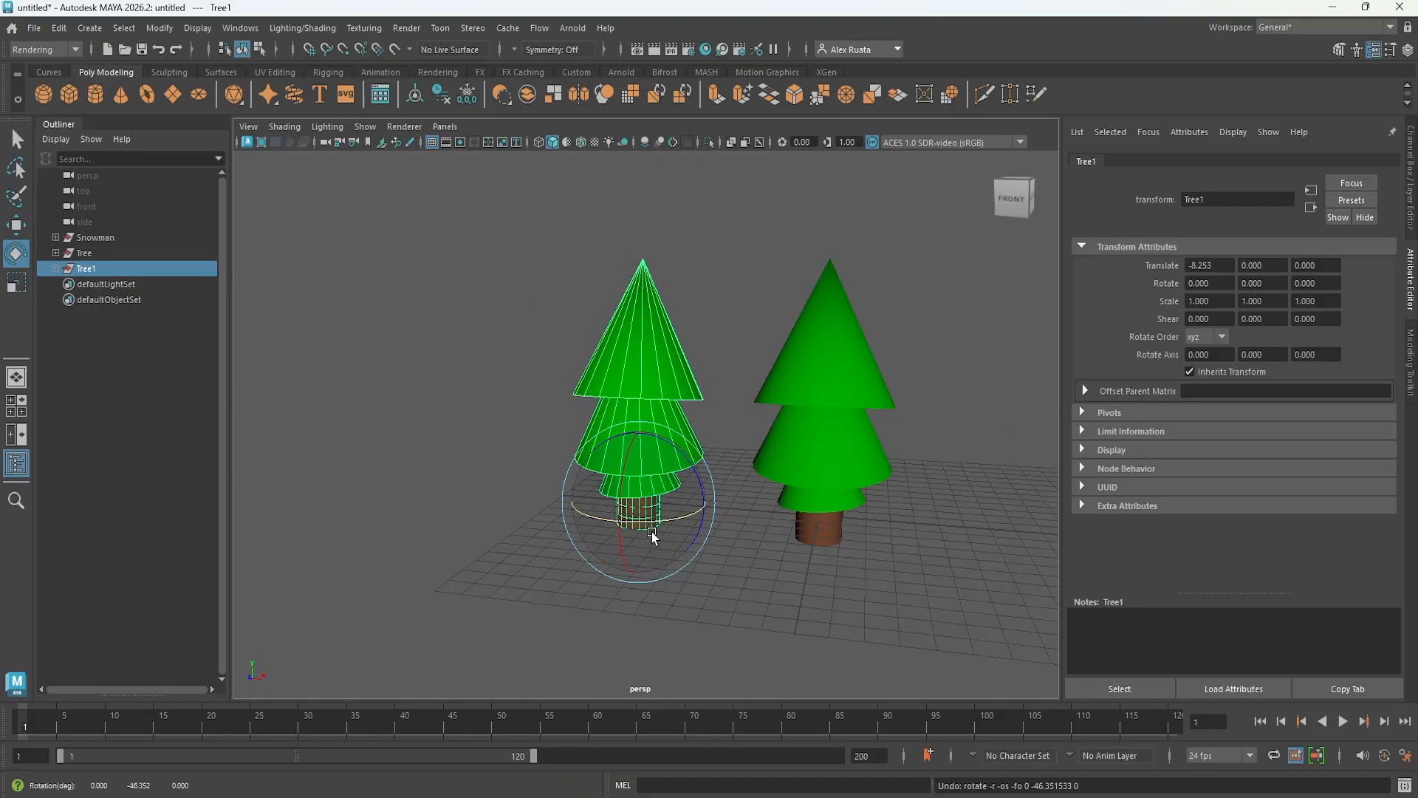
- Stretch the duplicated tree to about 1.373 in Y and raise it to about 0.271 in Y so its trunk base lines up
key("w")
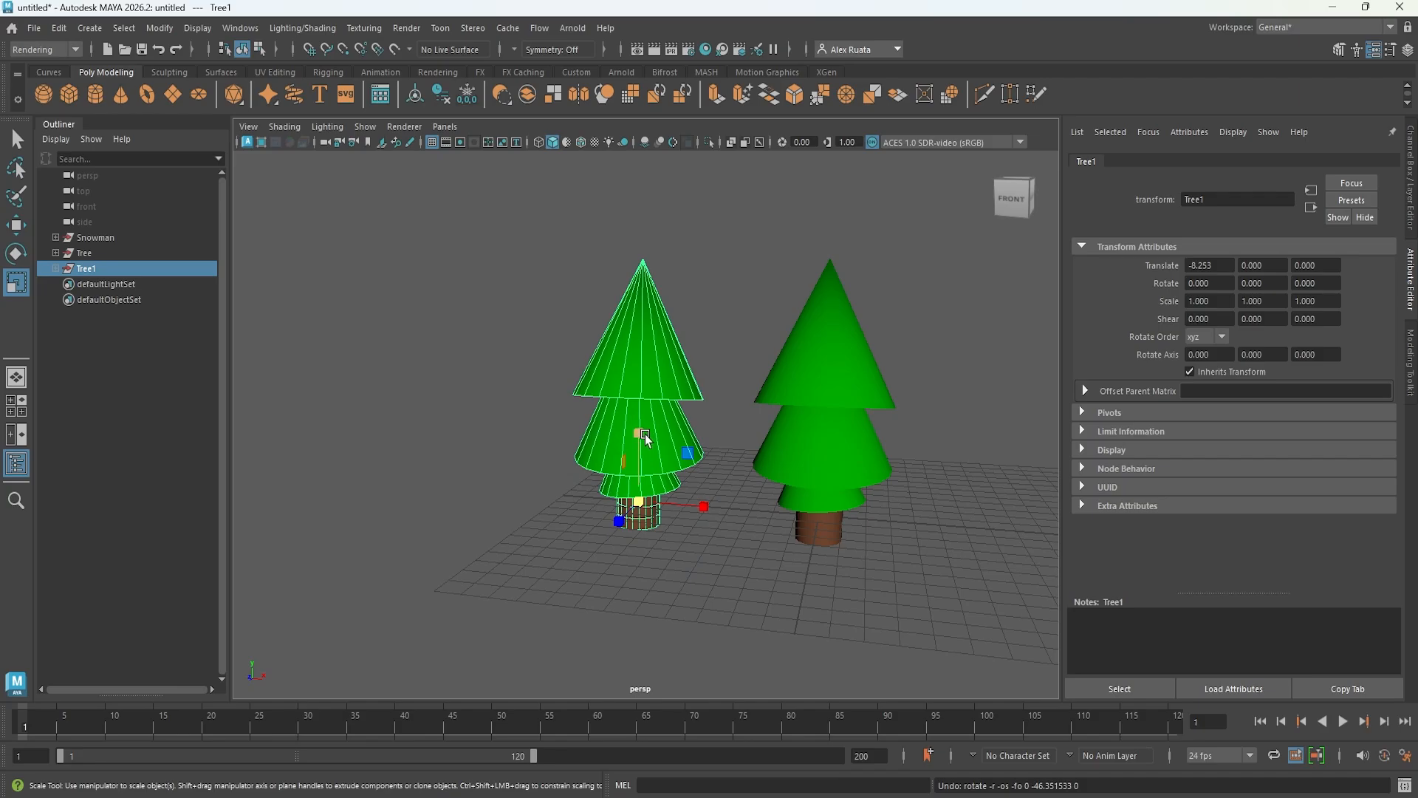
middle_click_drag(700, 489, 659, 484, "alt")
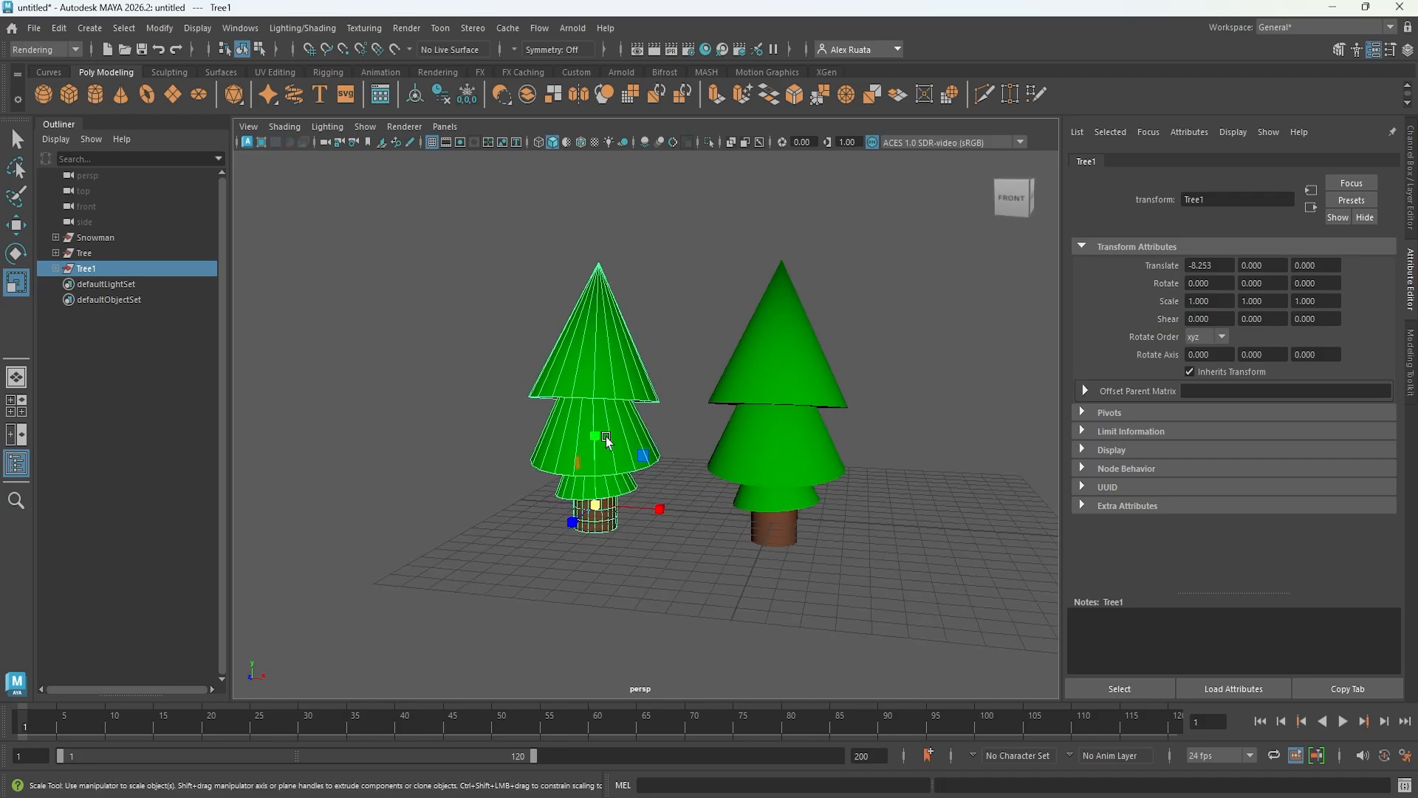
left_click_drag(596, 438, 597, 405)
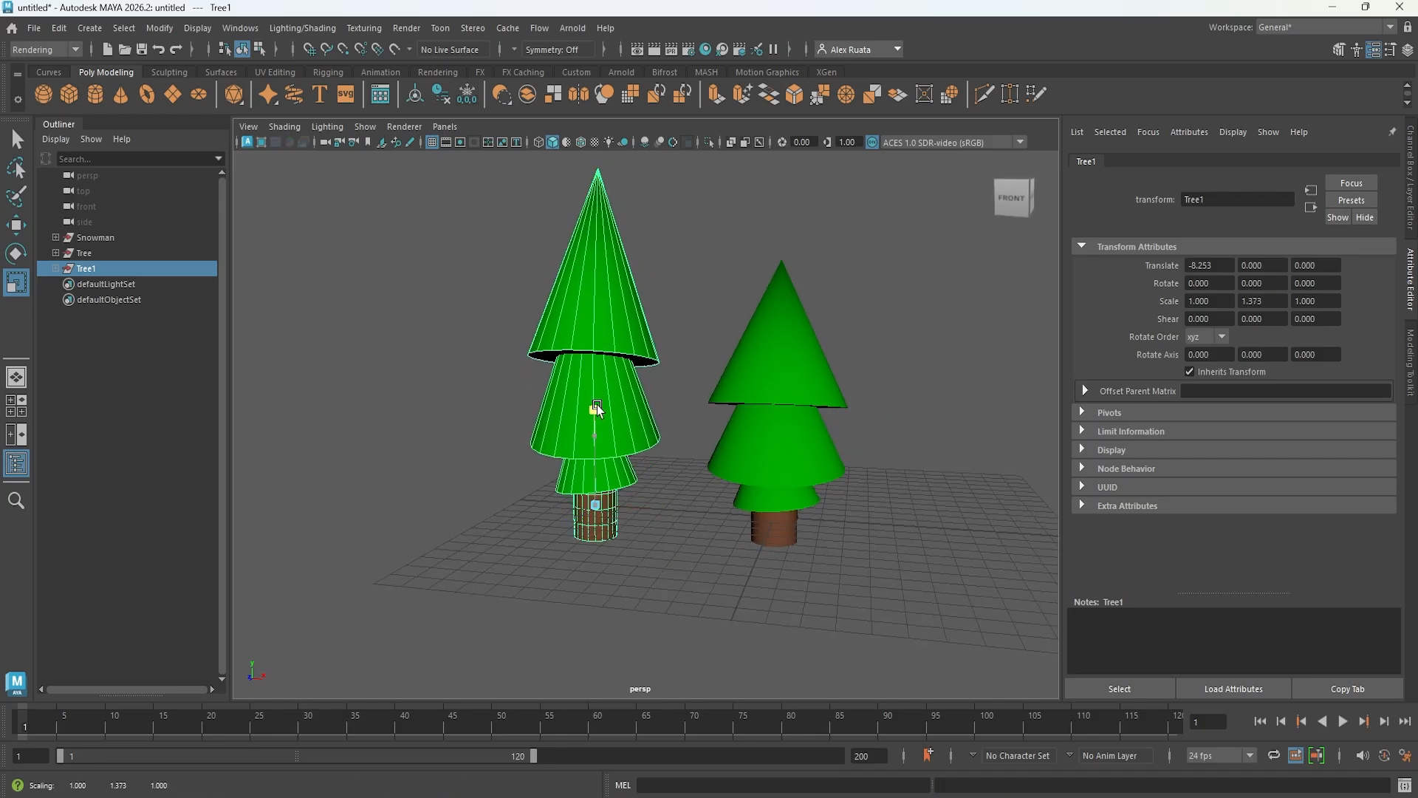
key("w")
key("space")
key("space")
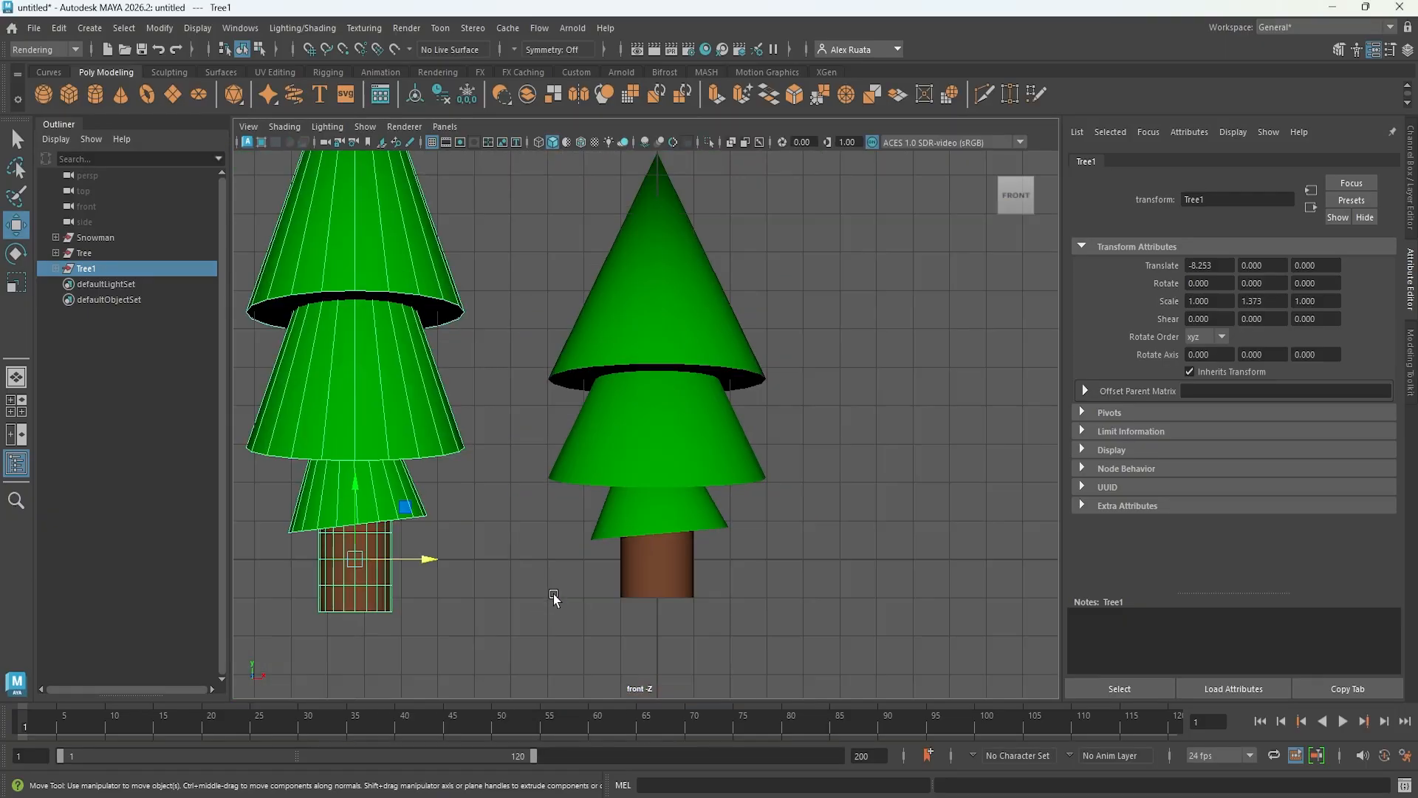
left_click_drag(452, 446, 456, 441)
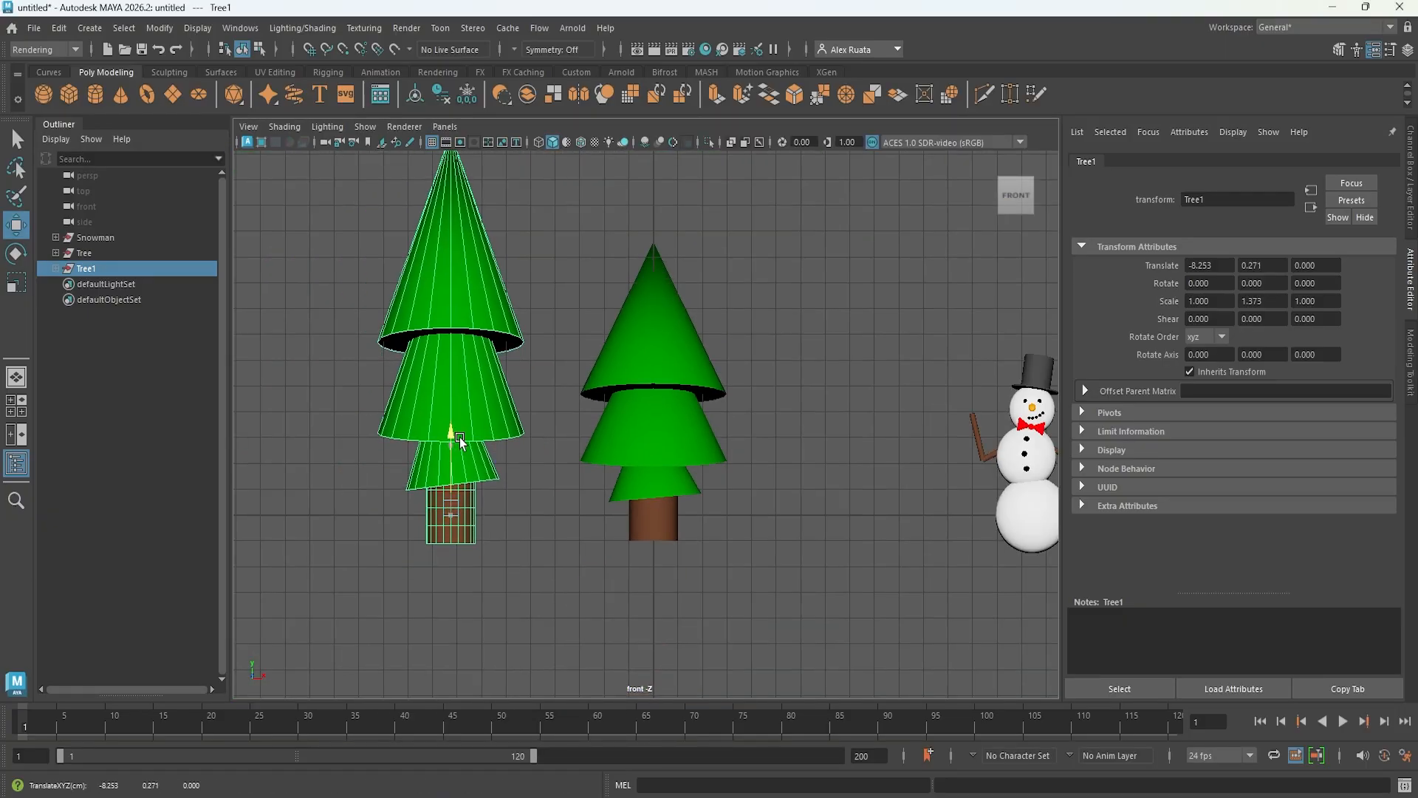
- Duplicate the original Tree group again and move the copy to about -16.156 in X, beyond the tall tree
middle_click_drag(459, 441, 809, 514, "alt")
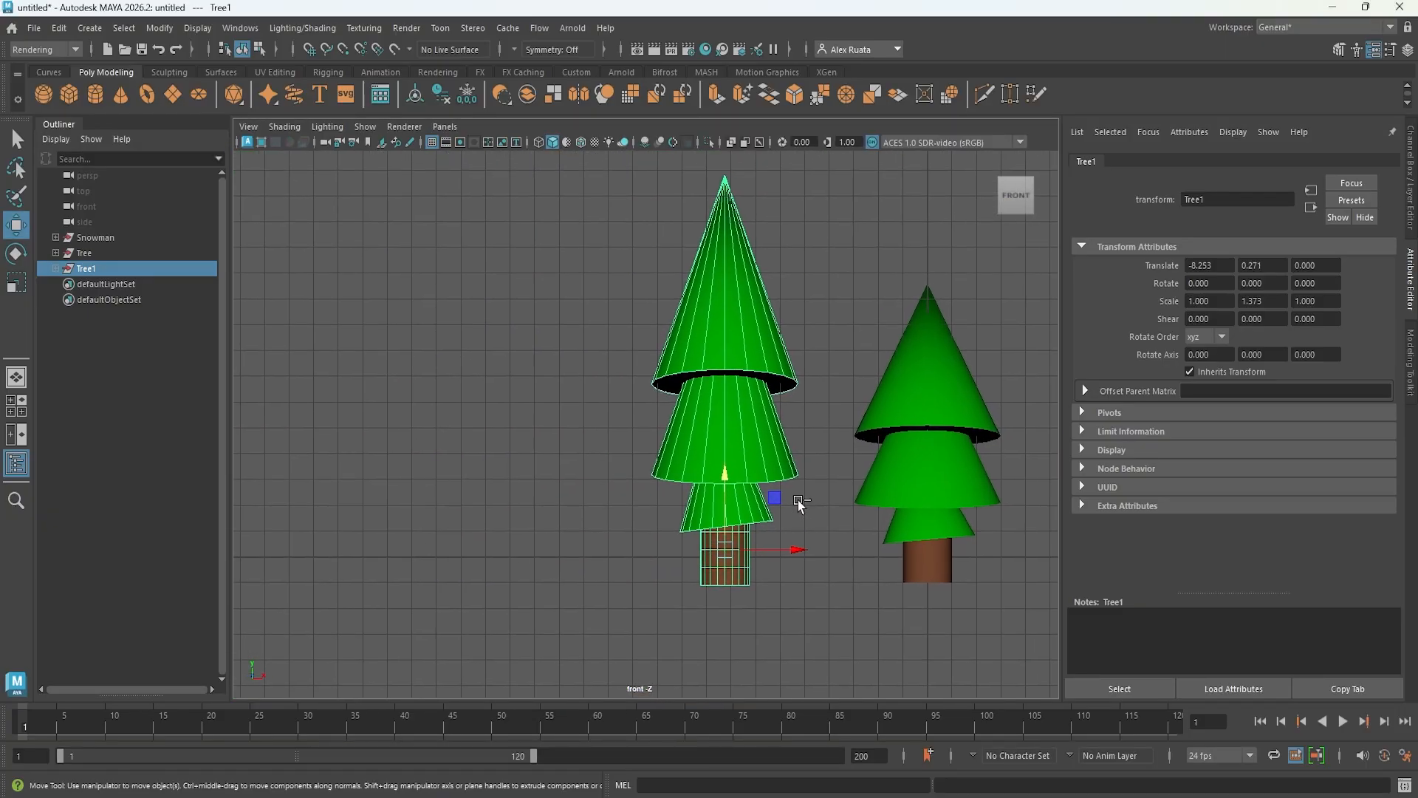
left_click(97, 252)
key("ctrl+d")
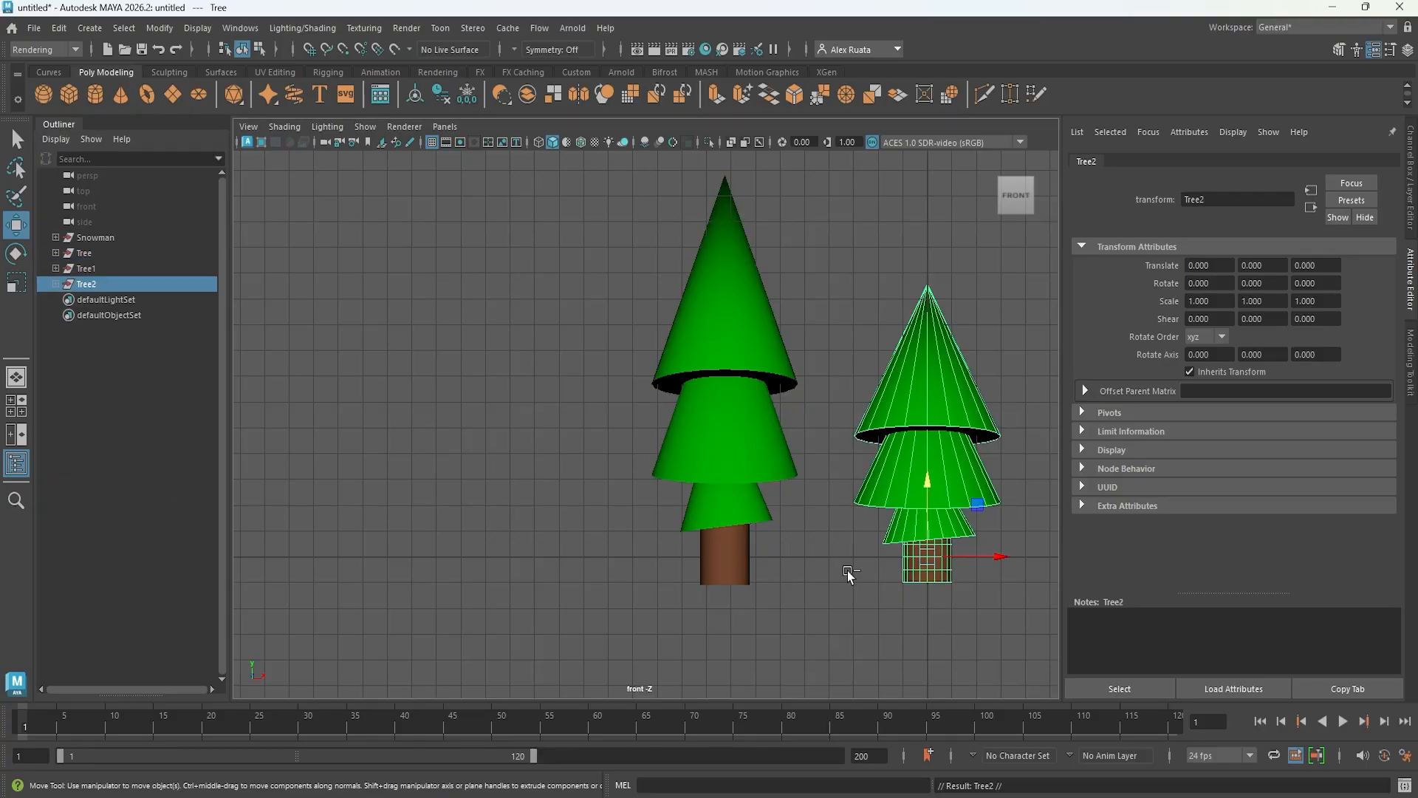
left_click_drag(1006, 560, 609, 559)
- Shorten the second tree copy to about 0.678 in Y and lower it to about -0.301 in Y
key("r")
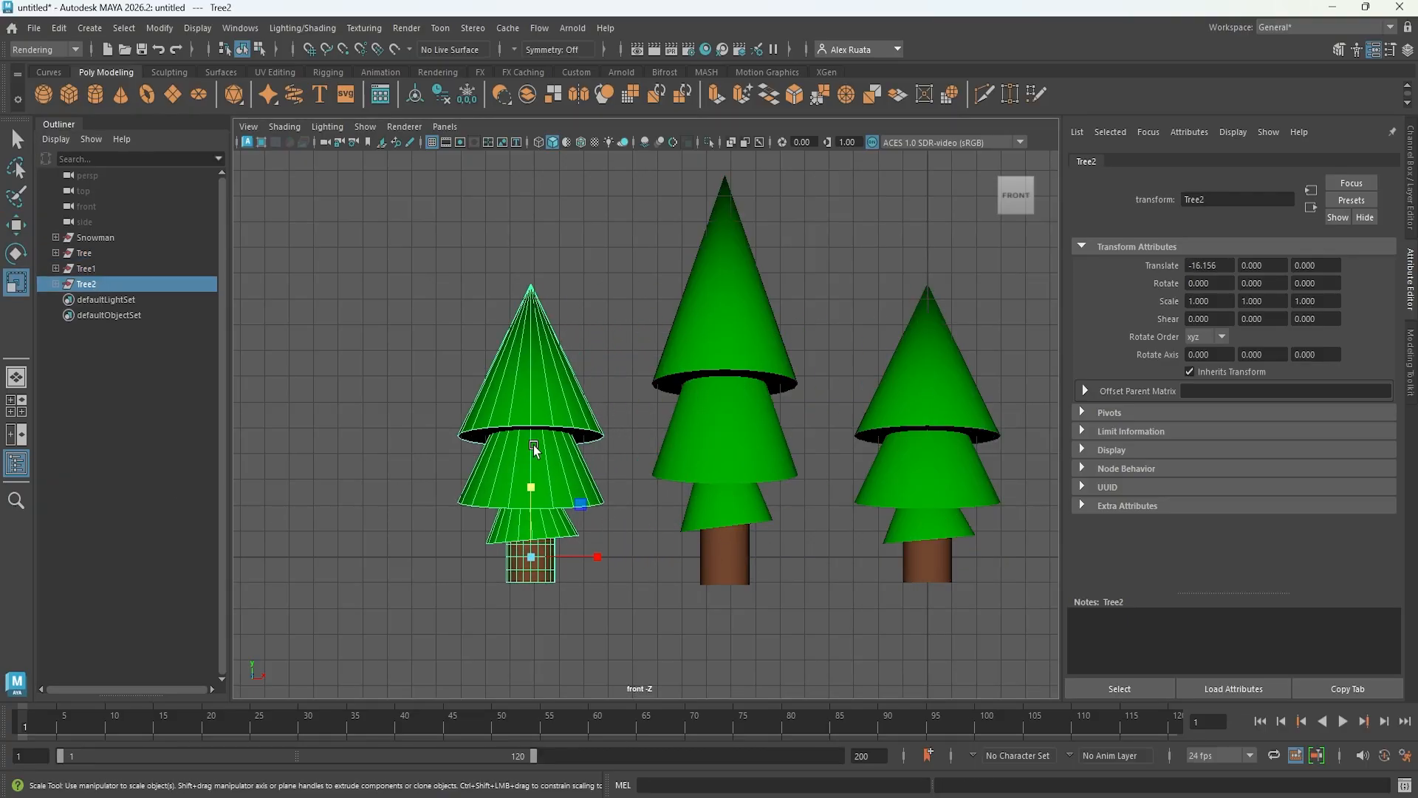
mouse_move(532, 486)
left_mouse_down()
mouse_move(531, 508)
mouse_move(531, 494)
left_mouse_up()
key("space")
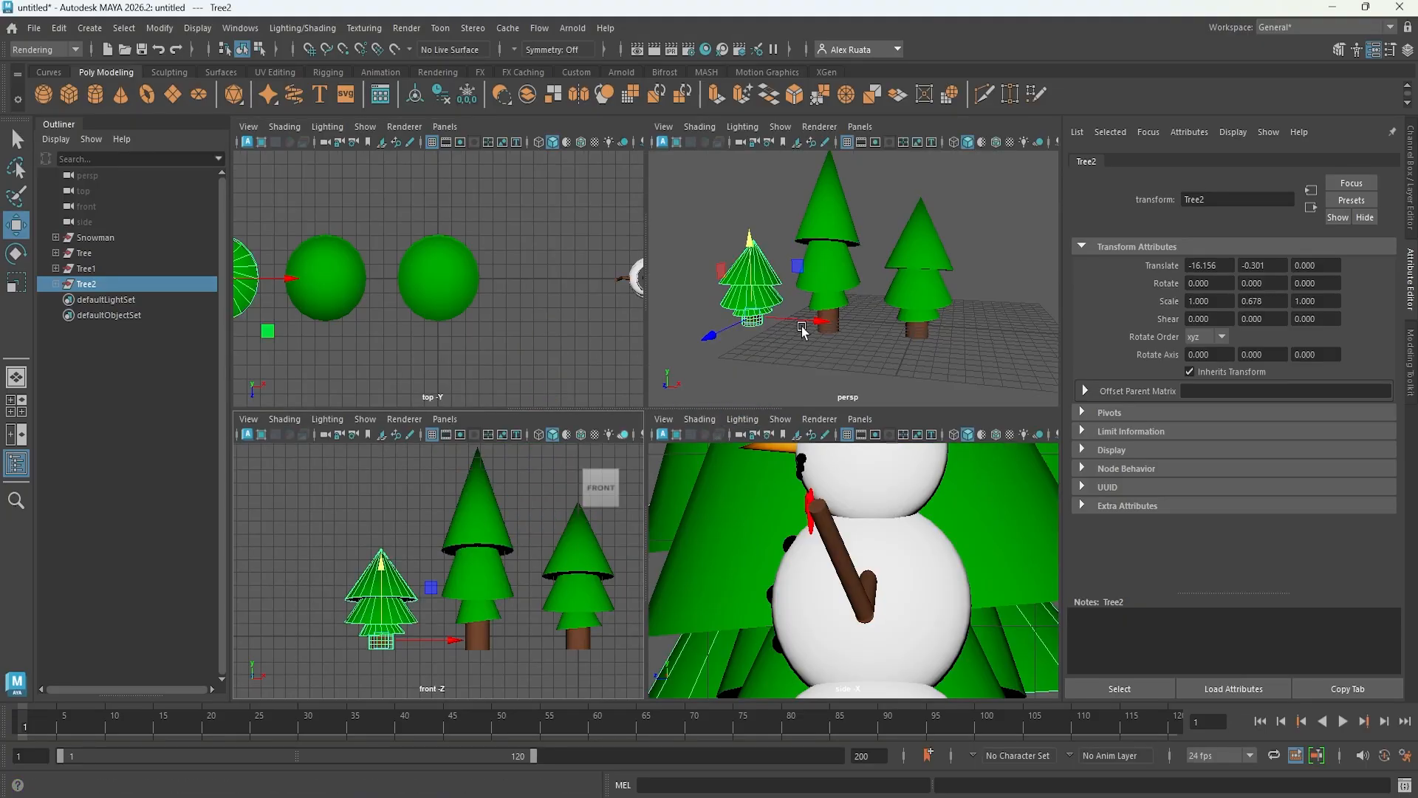
- Duplicate the original Tree group once more and move the copy to about 7.730 in X, between the original tree and the snowman
key("space")
left_click_drag(777, 384, 921, 363, "alt")
scroll(739, 401, "up", 5)
left_click_drag(711, 403, 573, 530, "alt")
left_click(109, 268)
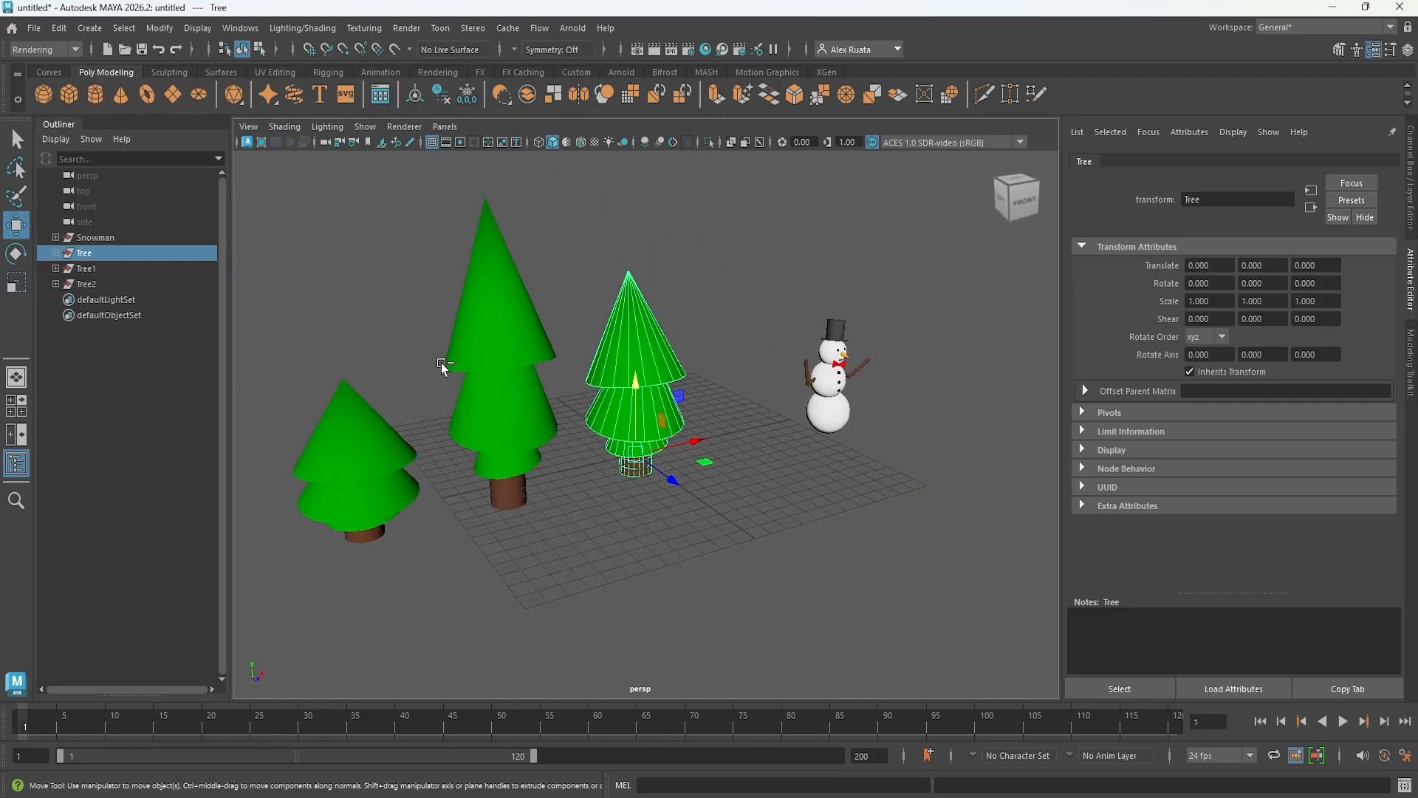
key("ctrl+d")
left_click_drag(711, 433, 826, 422)
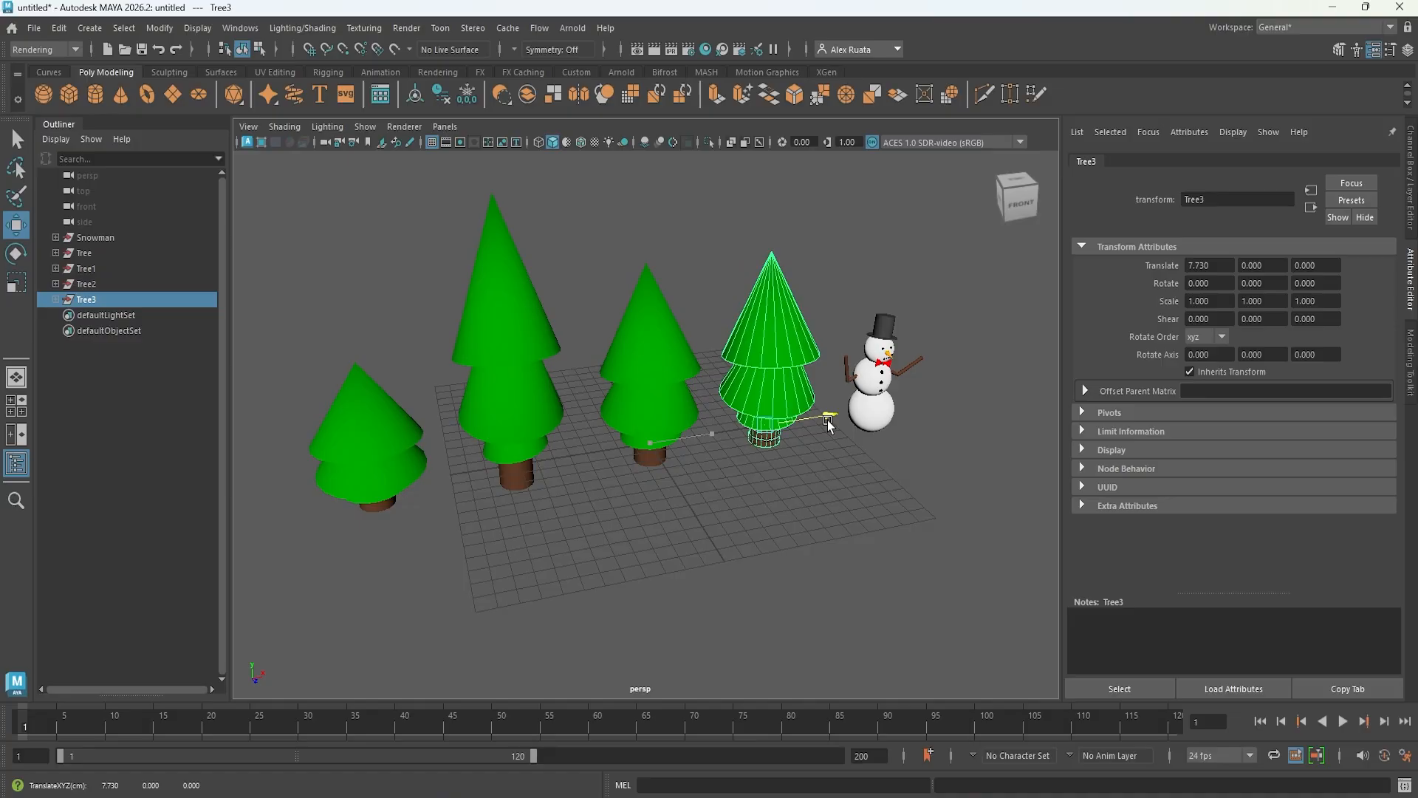
- Scale the tree copy beside the snowman to about 0.658, 1.384, 0.633, raise it to about 0.503 in Y, and deselect it
middle_click_drag(827, 422, 748, 458, "alt")
key("r")
left_click_drag(760, 456, 779, 510)
left_click_drag(667, 457, 696, 416)
key("w")
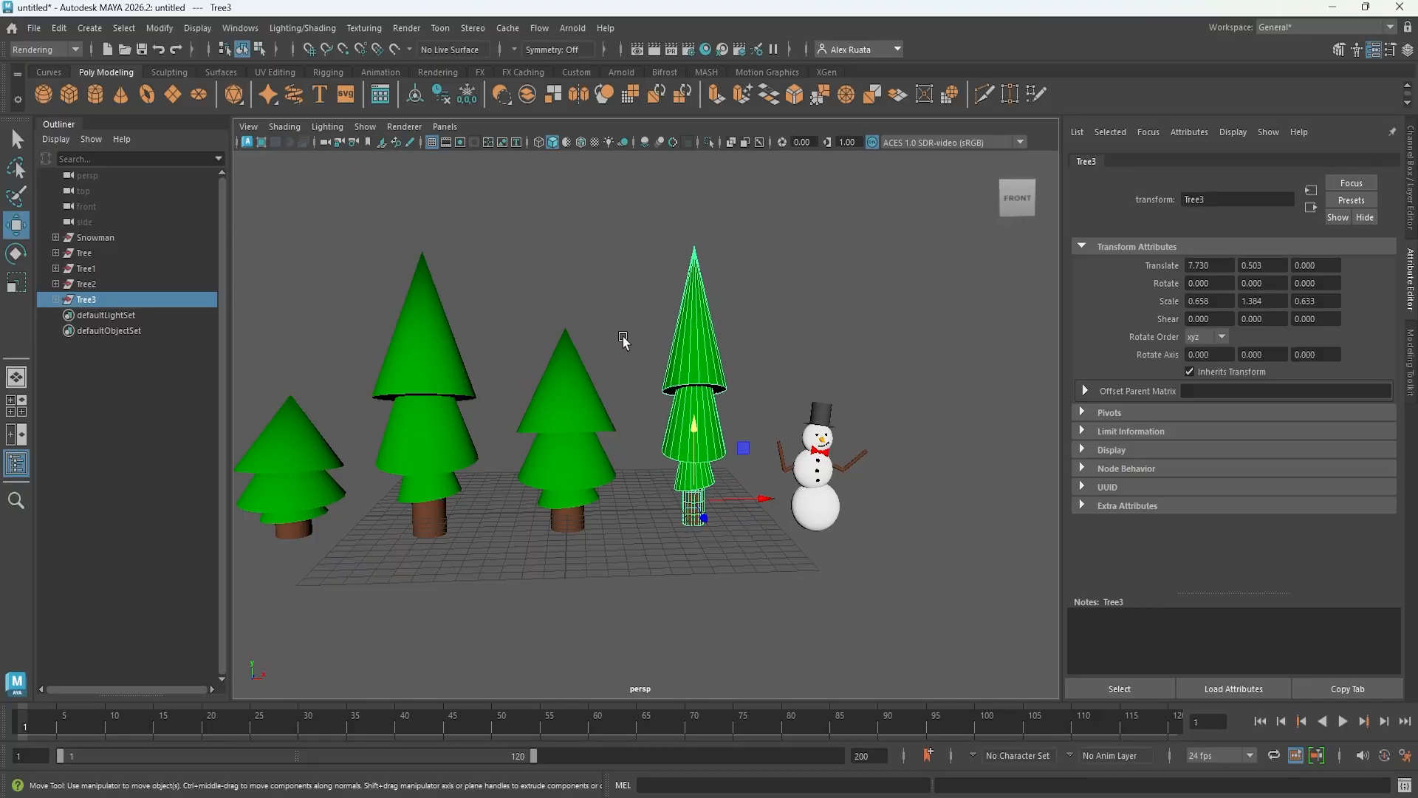
left_click(622, 341)
- Create a polygon plane at the origin and scale it uniformly to about 86.143 as the ground
left_click_drag(586, 412, 637, 418, "alt")
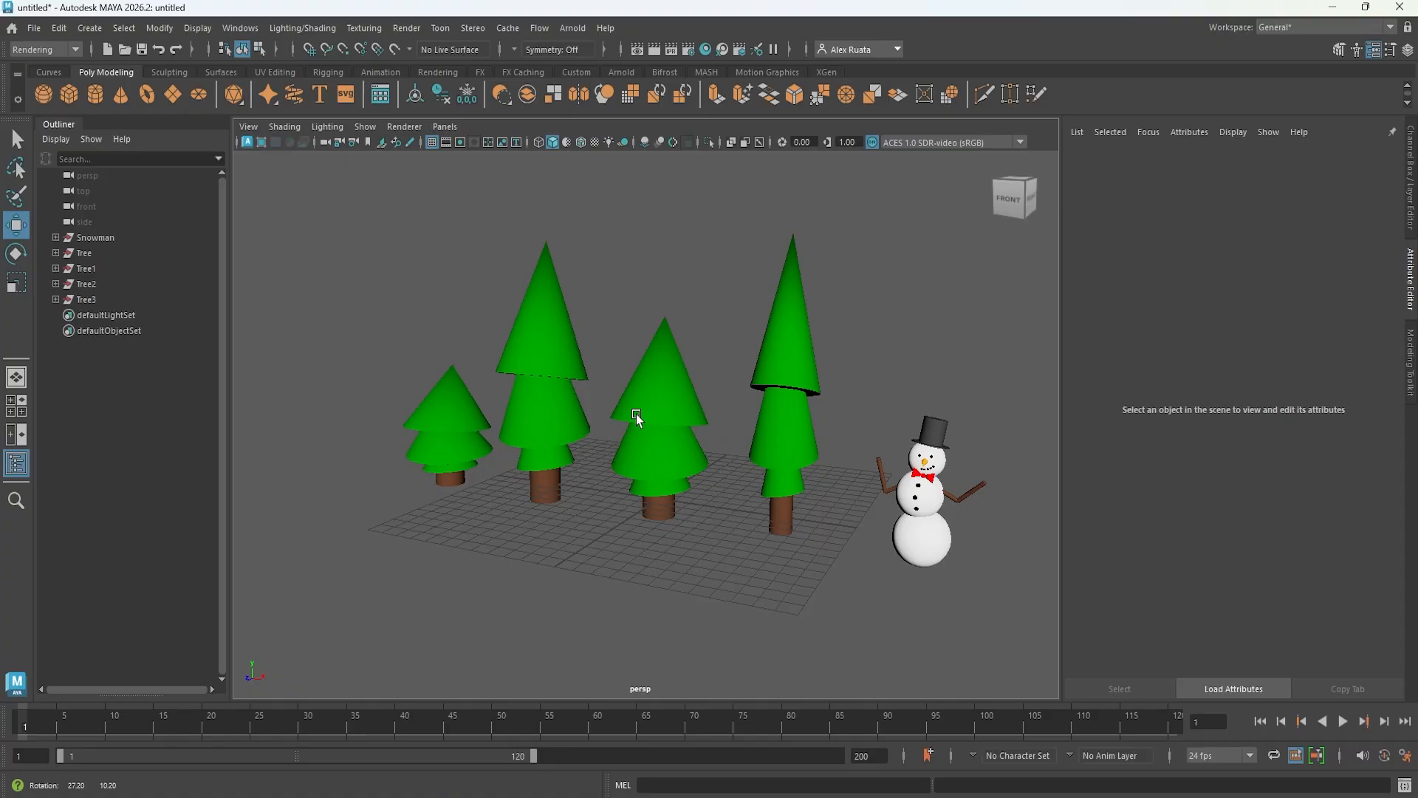
left_click_drag(637, 418, 519, 443, "alt")
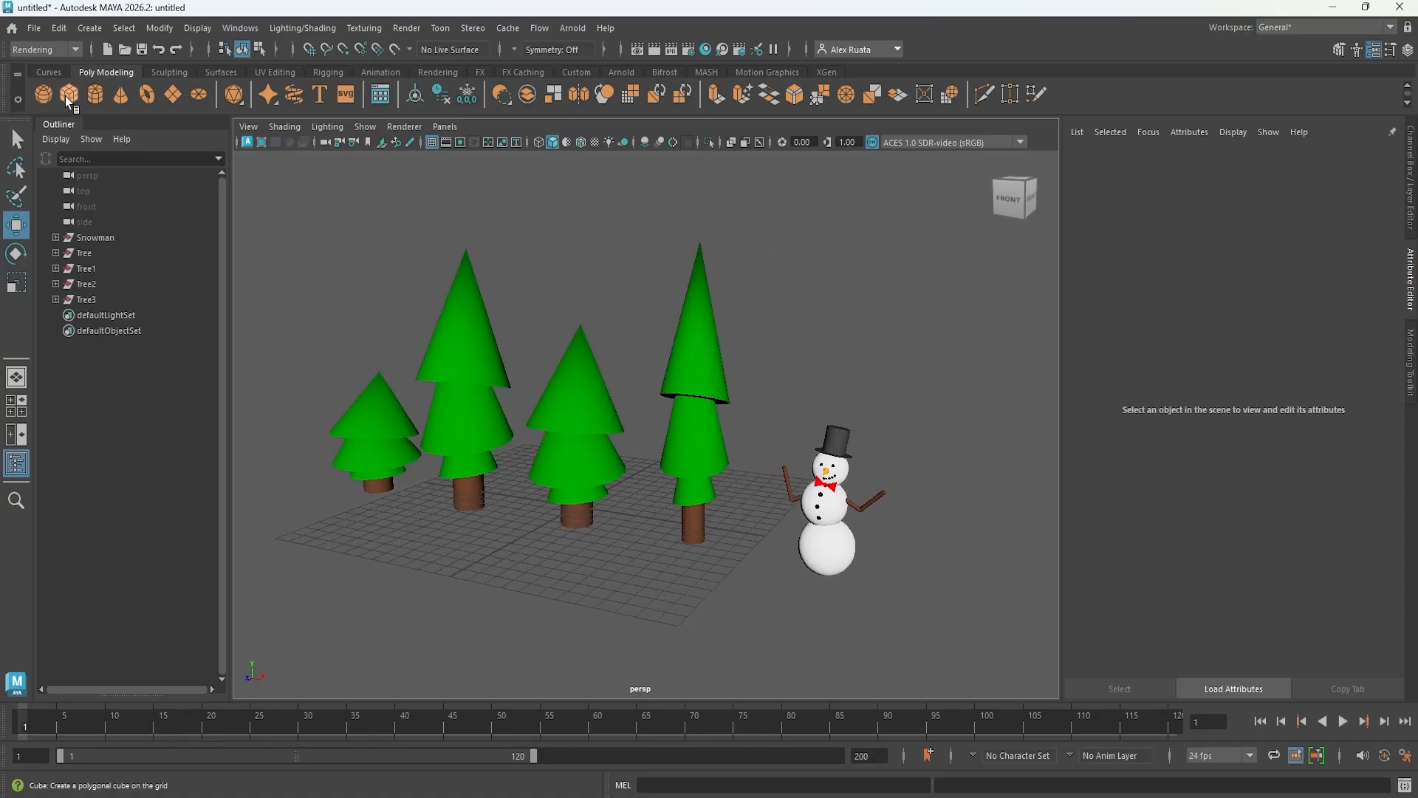
left_click(174, 96)
left_click_drag(512, 492, 623, 535, "alt")
left_click_drag(641, 459, 864, 465)
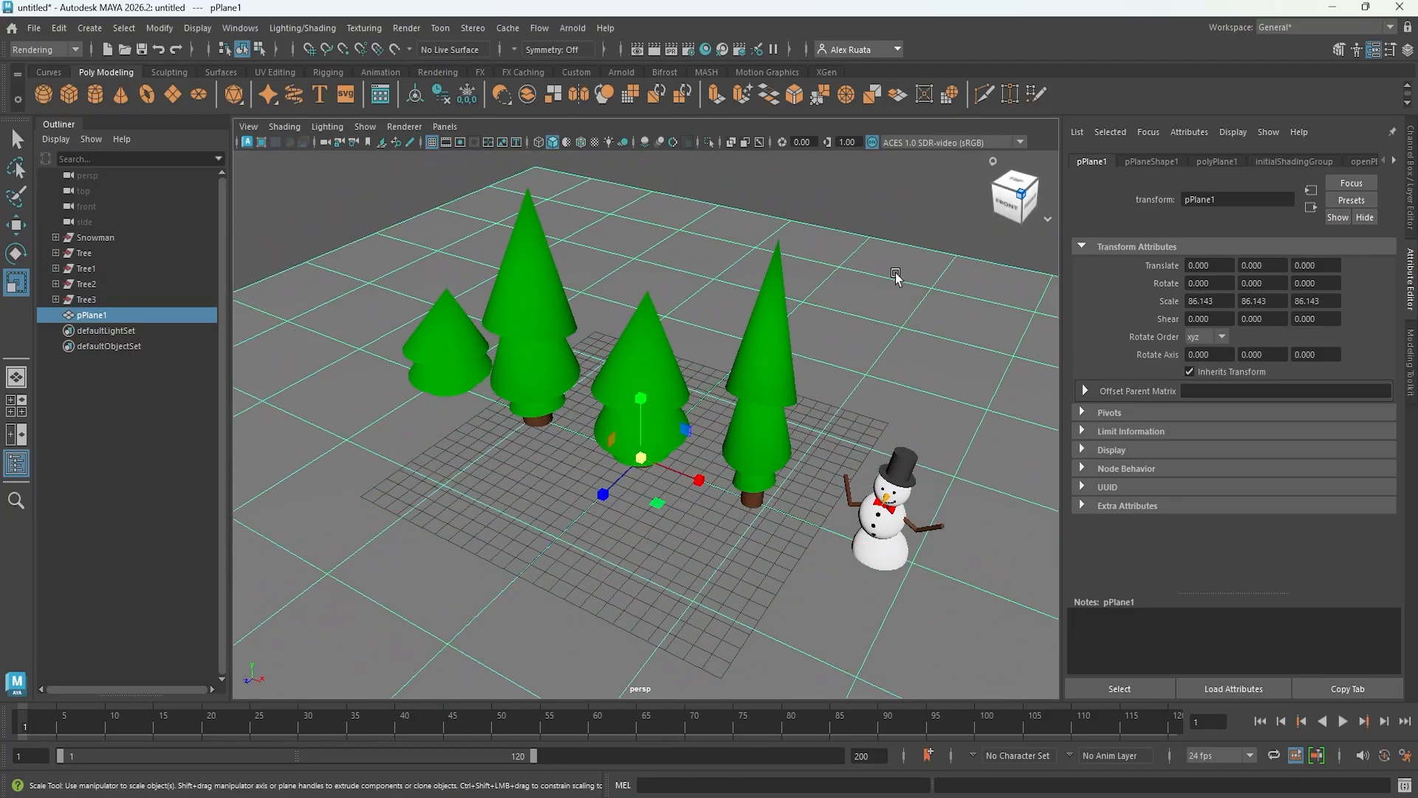
key("w")
- Assign the existing Snow_MAT material to the ground plane and deselect it
scroll(647, 433, "down", 5)
right_click(466, 357)
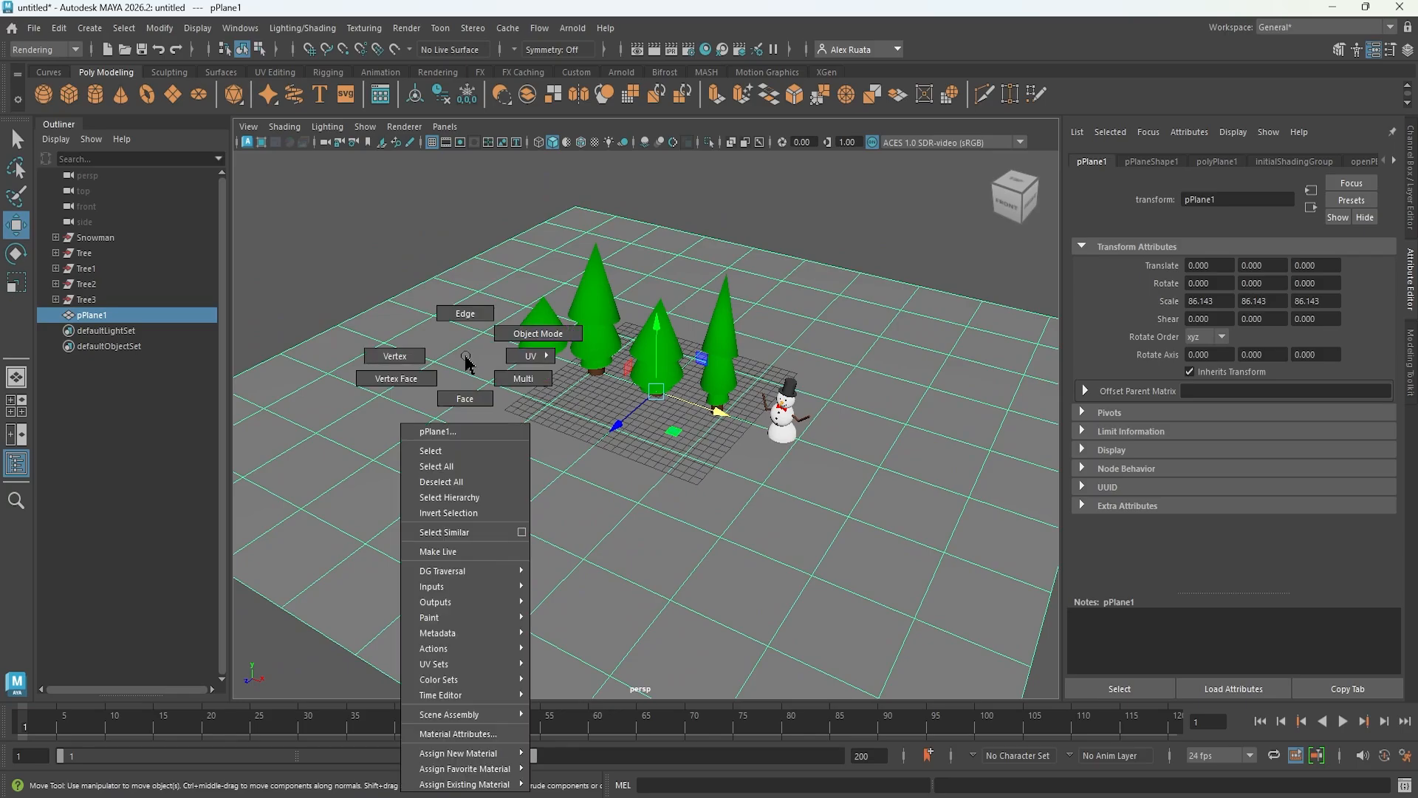
mouse_move(467, 758)
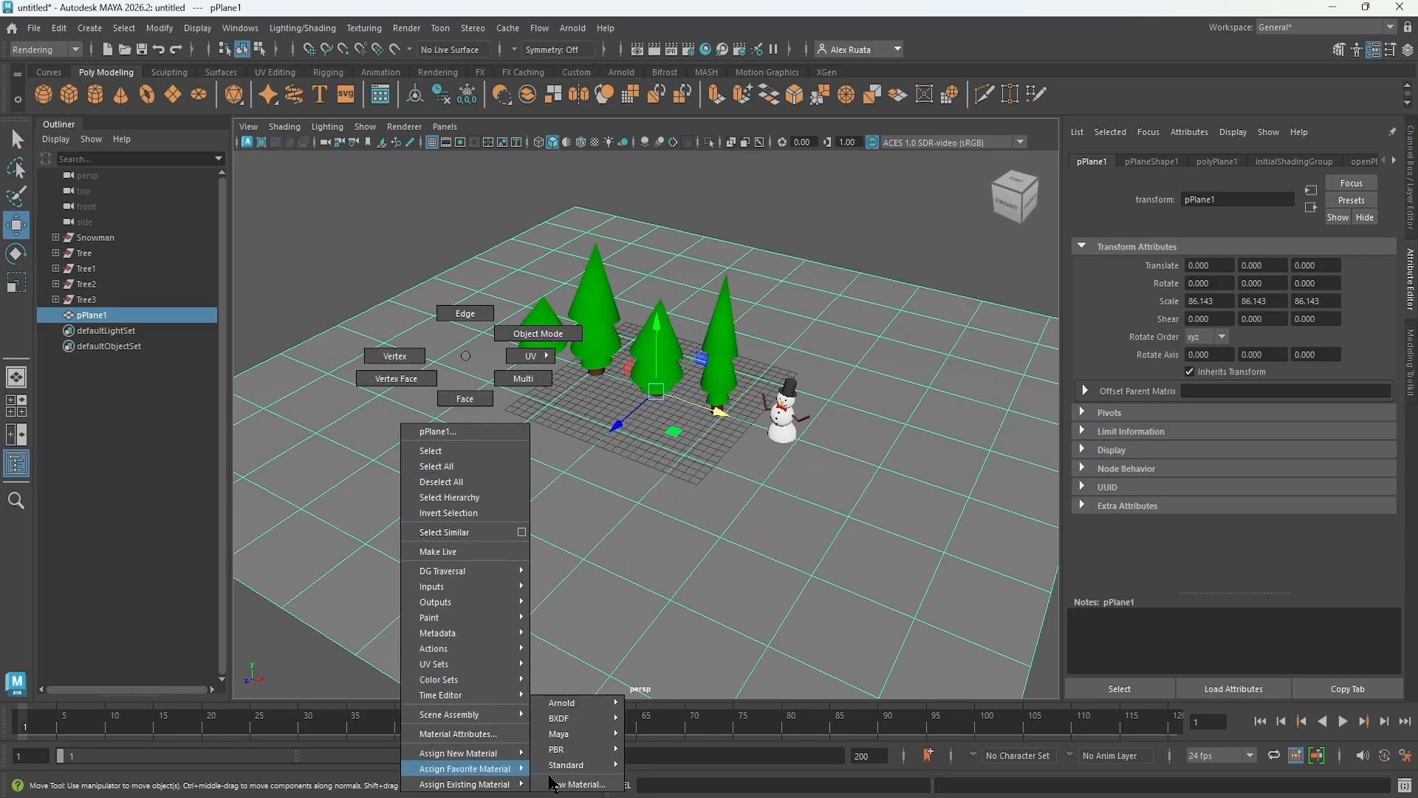
mouse_move(513, 786)
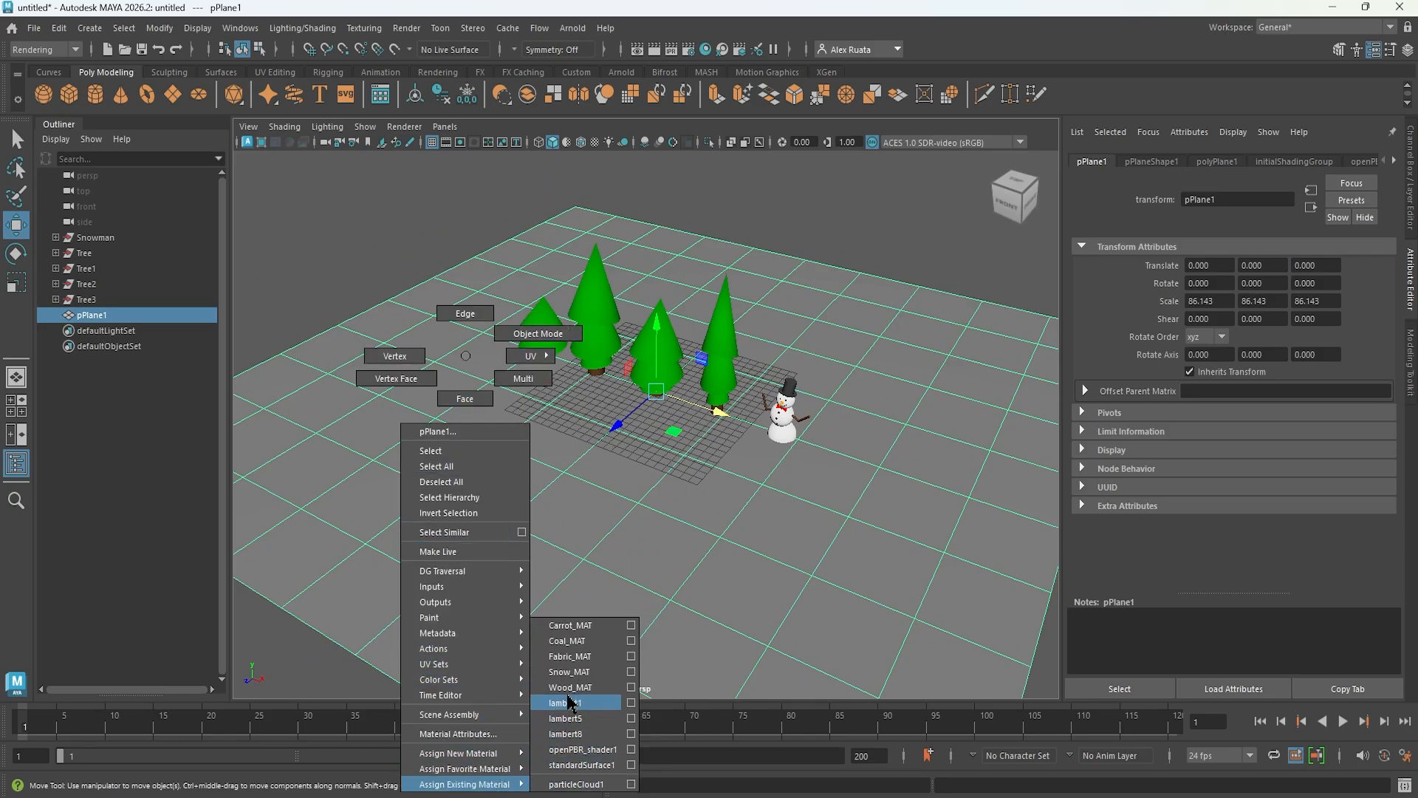
left_click(570, 672)
left_click(355, 238)
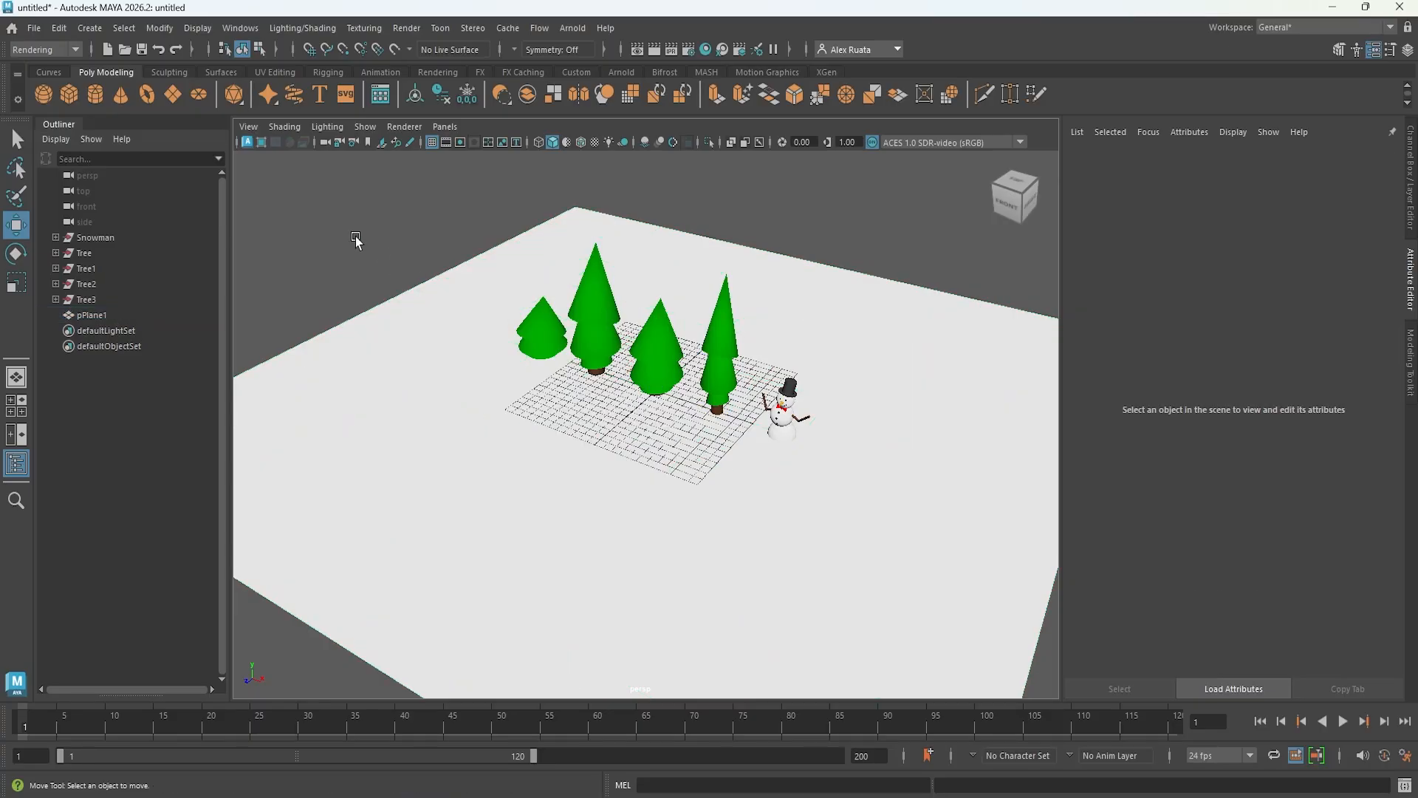
- Hide the grid in the perspective view and frame the trees and snowman on the snowy ground
left_click_drag(354, 238, 421, 332, "alt")
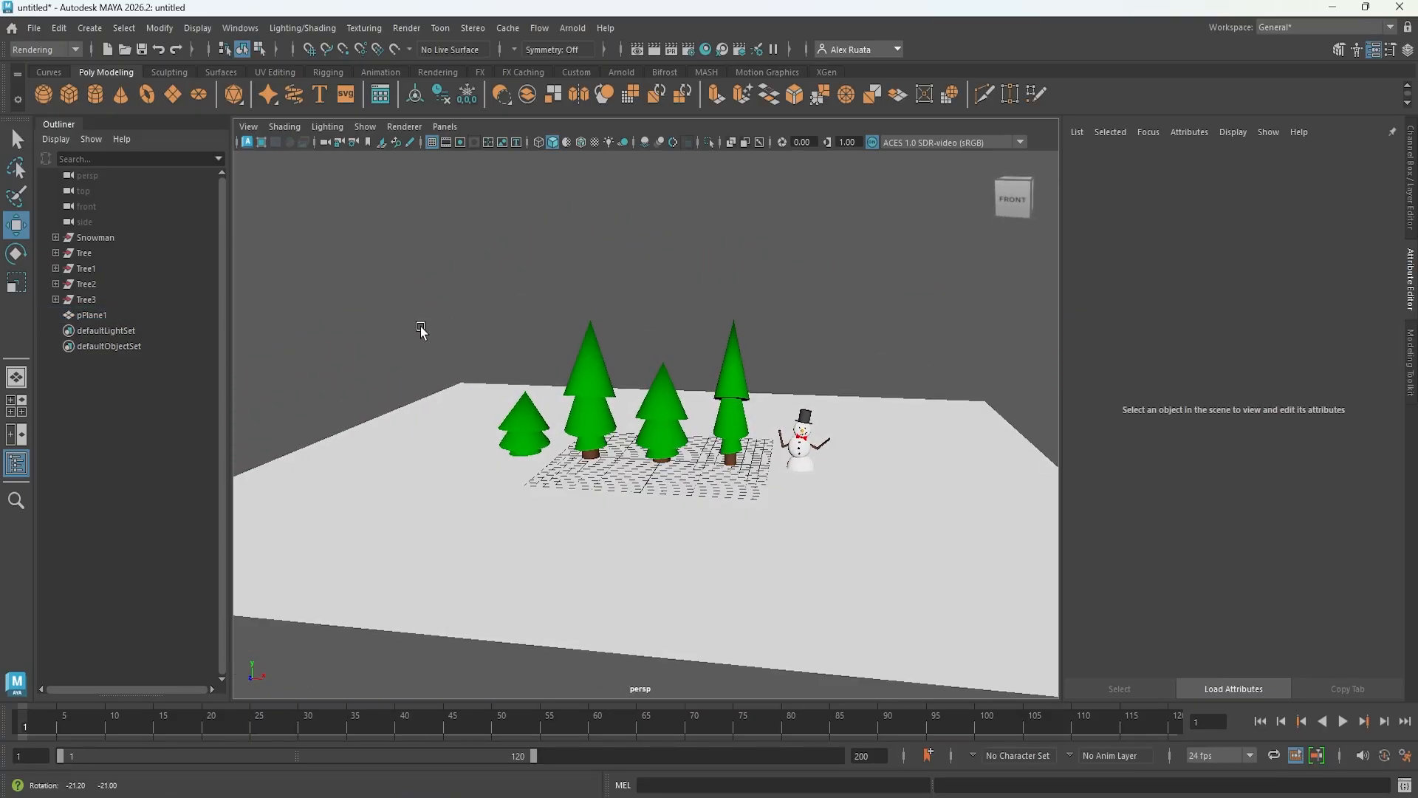
left_click(433, 141)
scroll(544, 373, "up", 8)
mouse_move(559, 381)
left_mouse_down("alt")
mouse_move(354, 371)
mouse_move(621, 372)
mouse_move(431, 374)
mouse_move(617, 376)
mouse_move(517, 380)
mouse_move(543, 384)
left_mouse_up("alt")
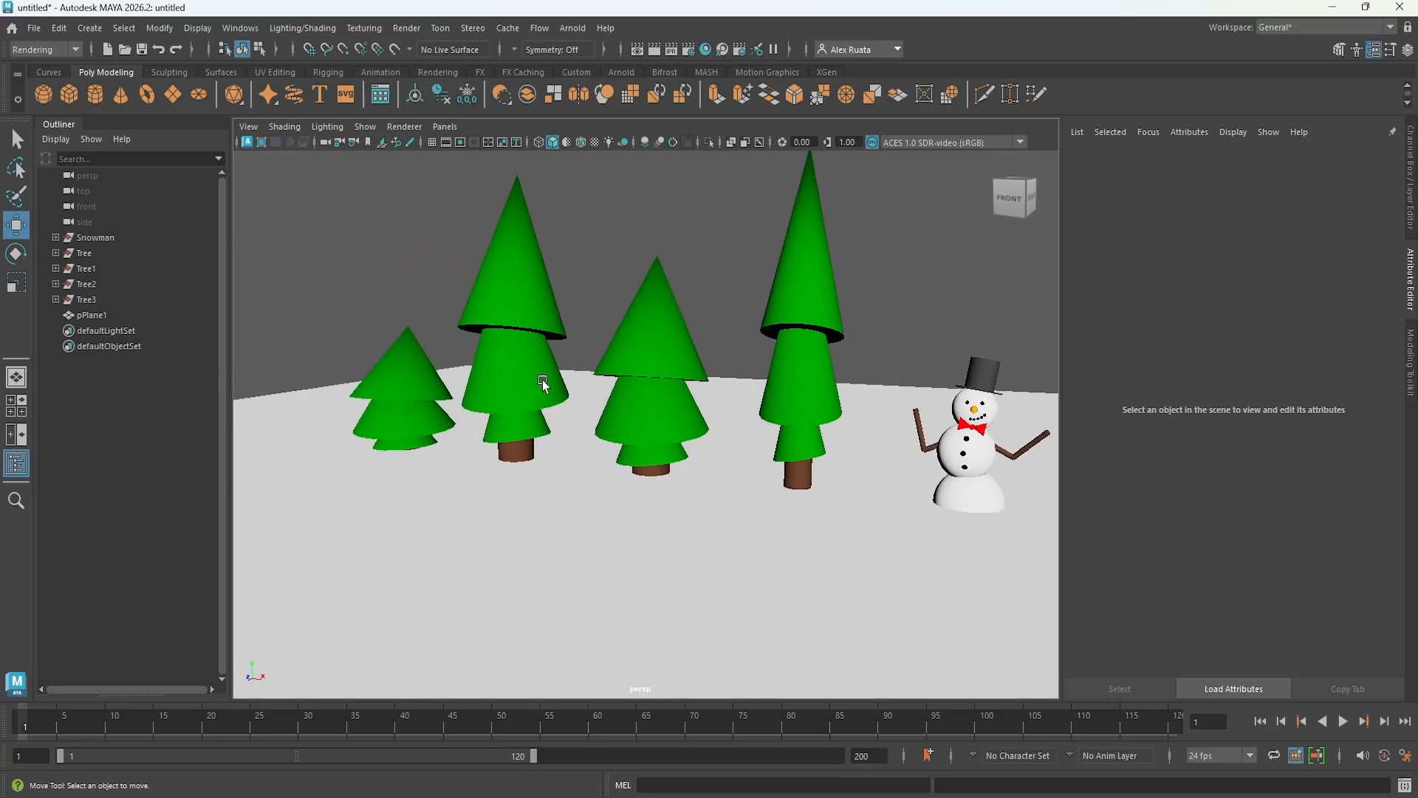
right_click_drag(543, 384, 396, 414, "alt")
middle_click_drag(600, 427, 515, 435, "alt")
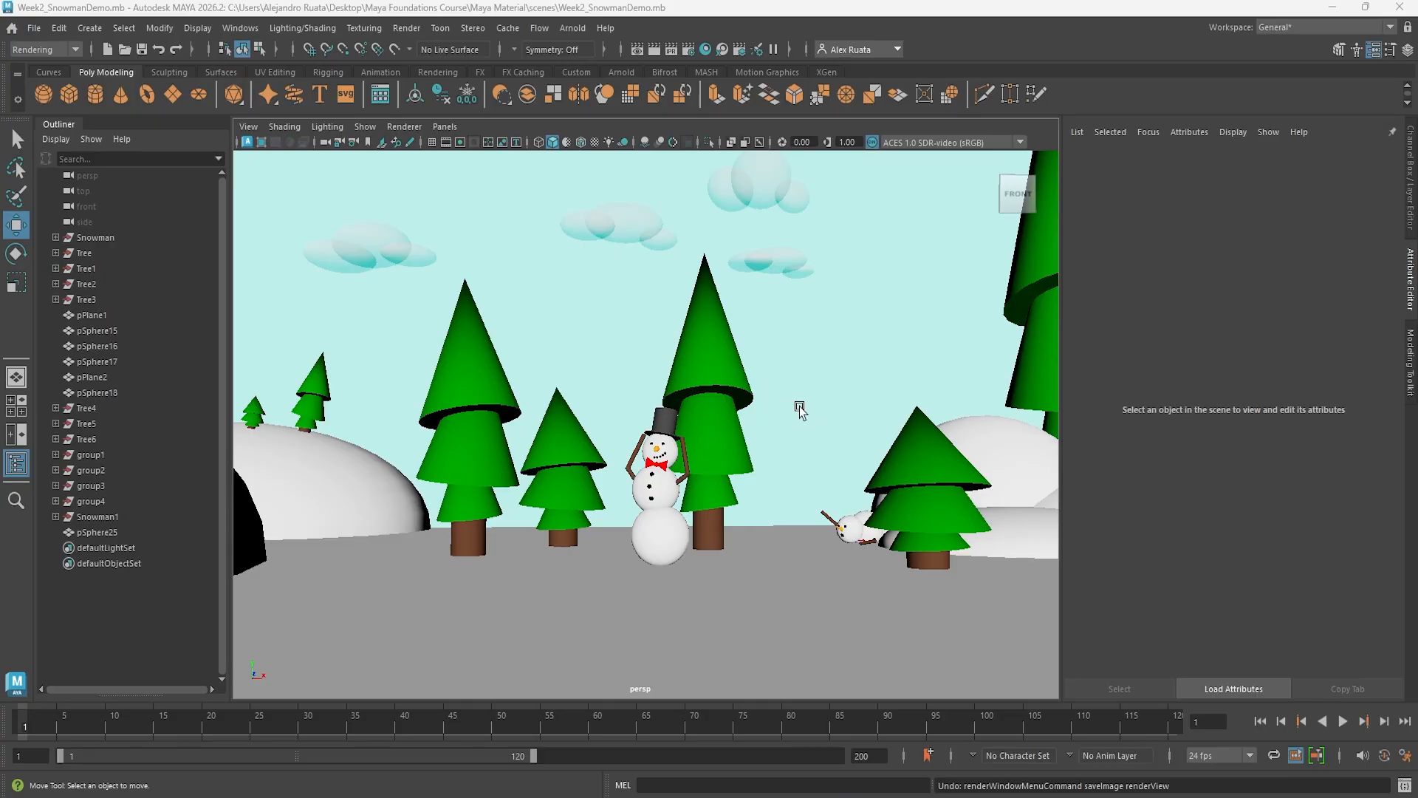
- Inspect the material attributes of the highest cloud in the Week2_SnowmanDemo.mb scene
left_click_drag(887, 395, 698, 472, "alt")
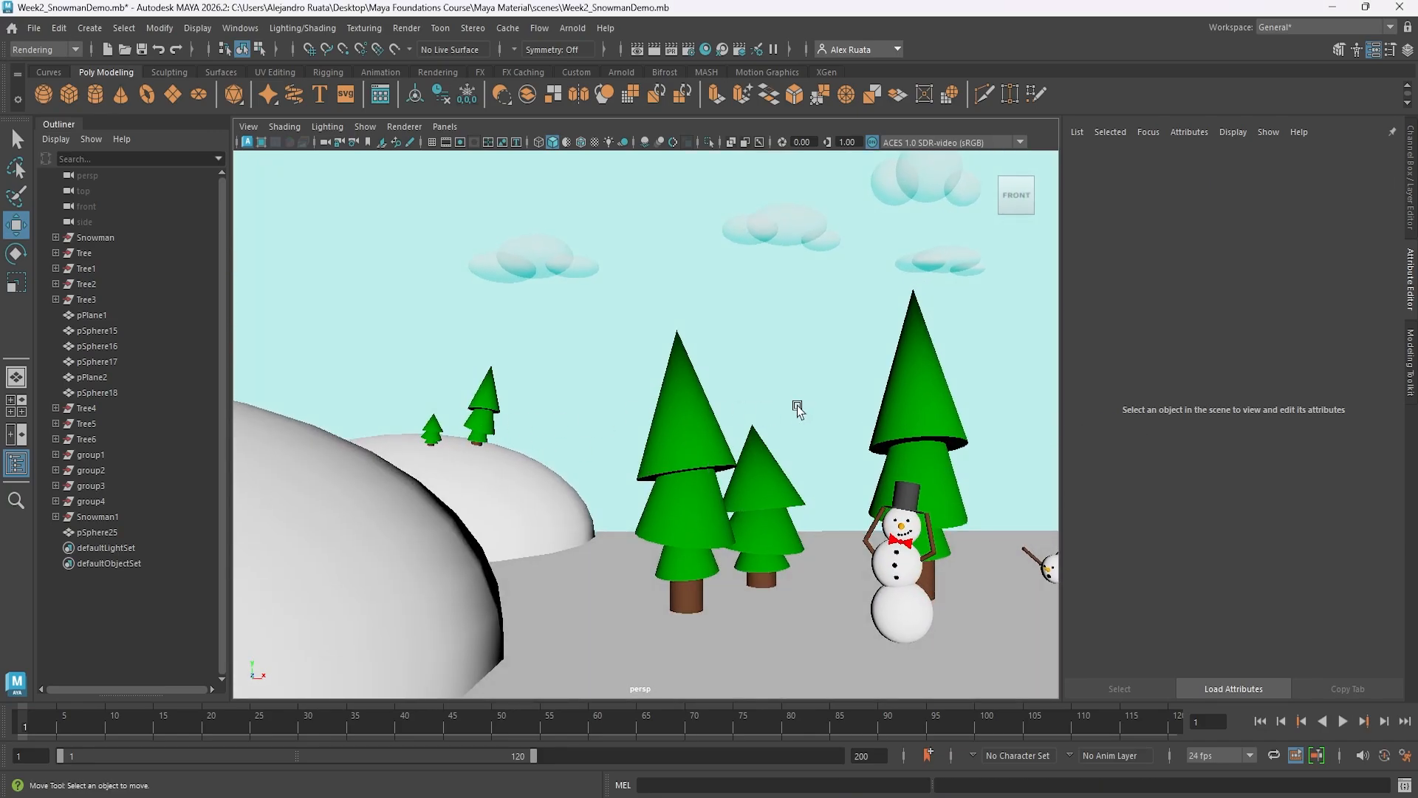
left_click_drag(798, 408, 650, 465, "alt")
left_click_drag(787, 285, 747, 328, "alt")
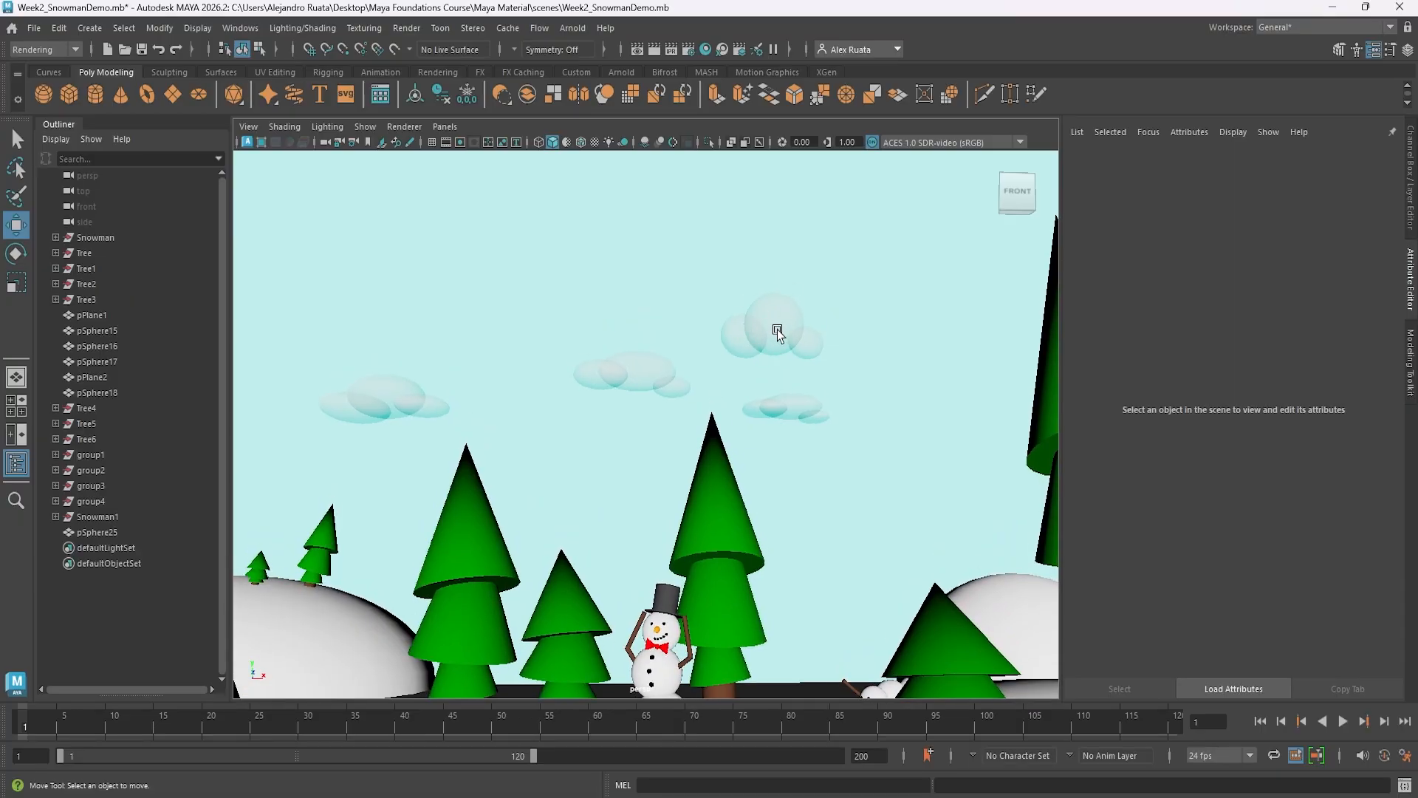
left_click(777, 330)
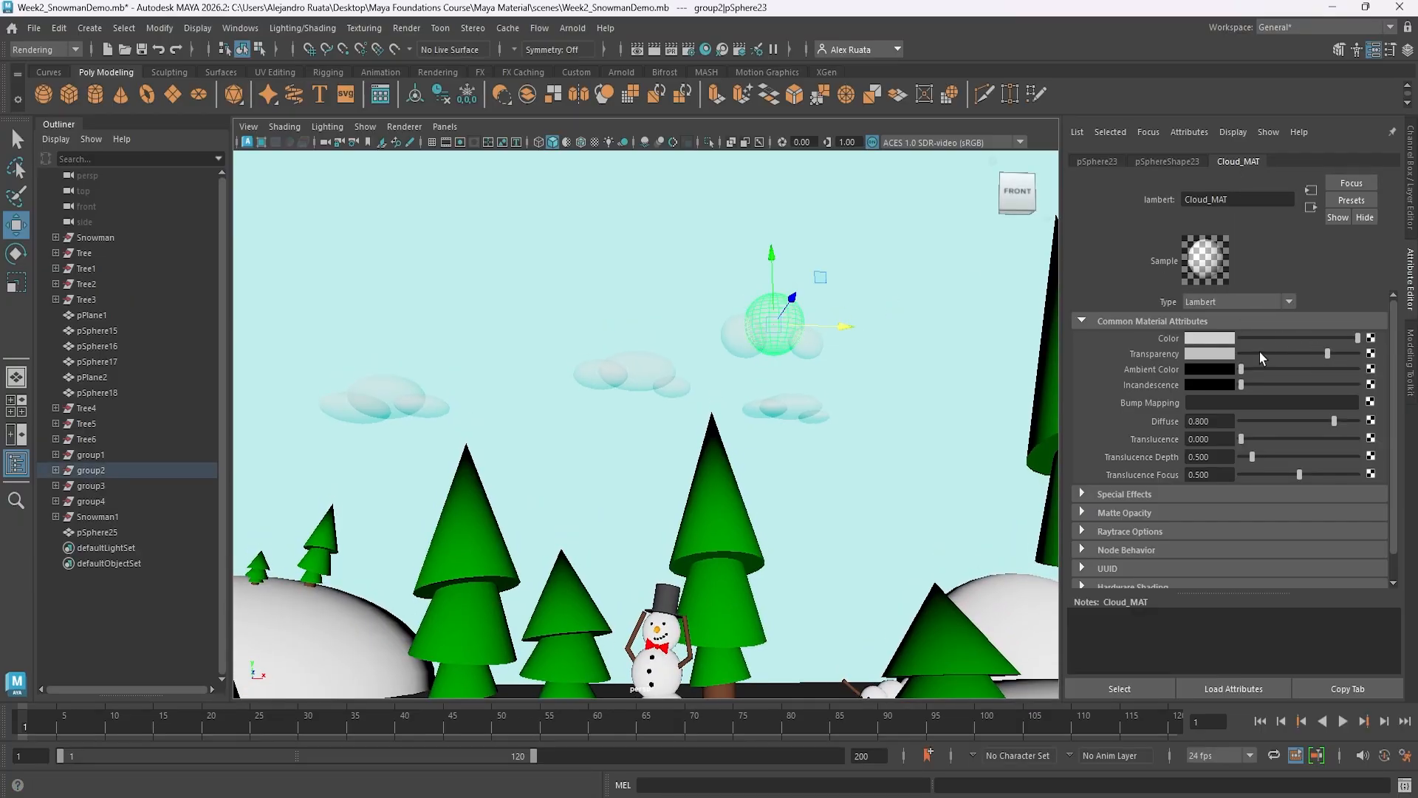
- Rename the sky backdrop plane's Lambert material with a name starting with "Sky_", and deselect the plane
left_click(936, 391)
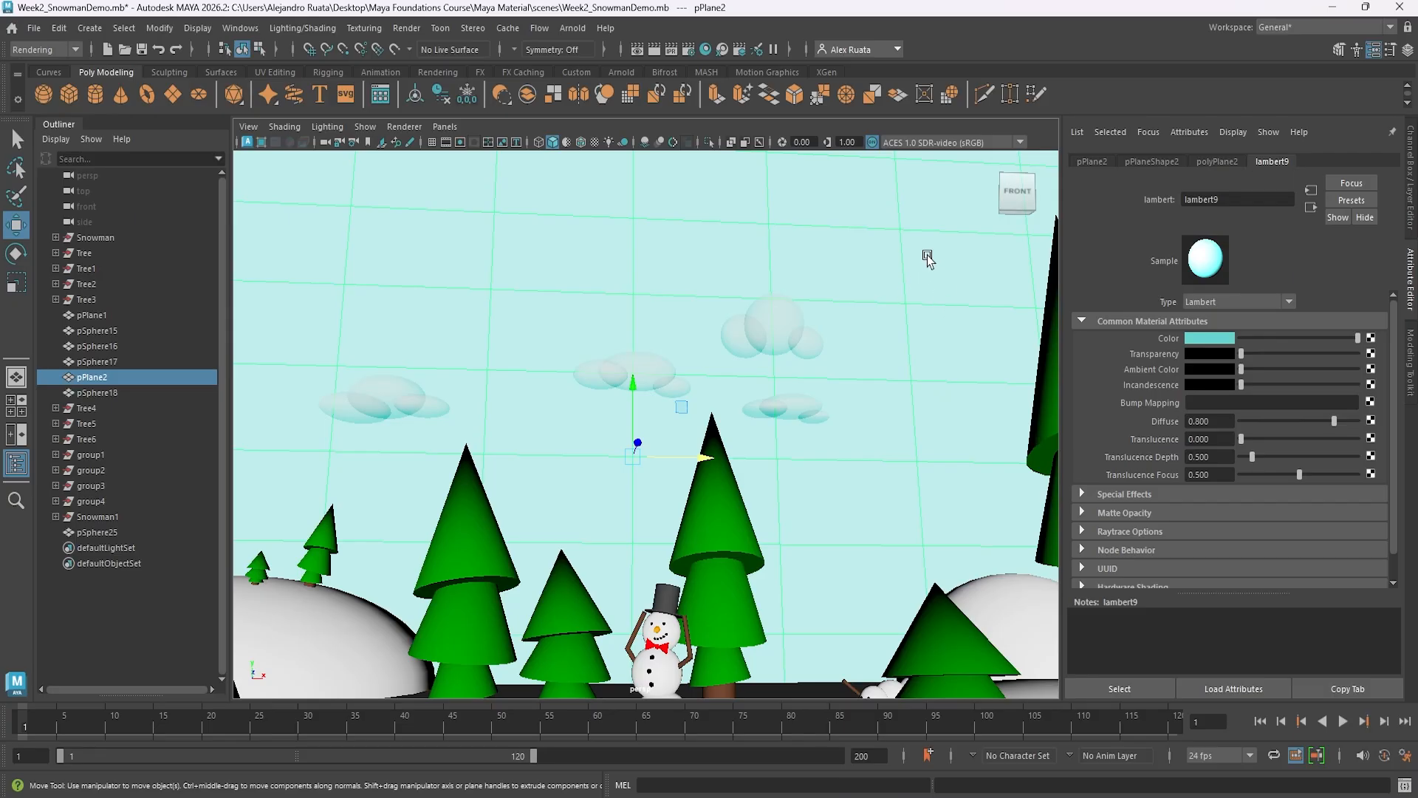
left_click_drag(927, 259, 601, 317, "alt")
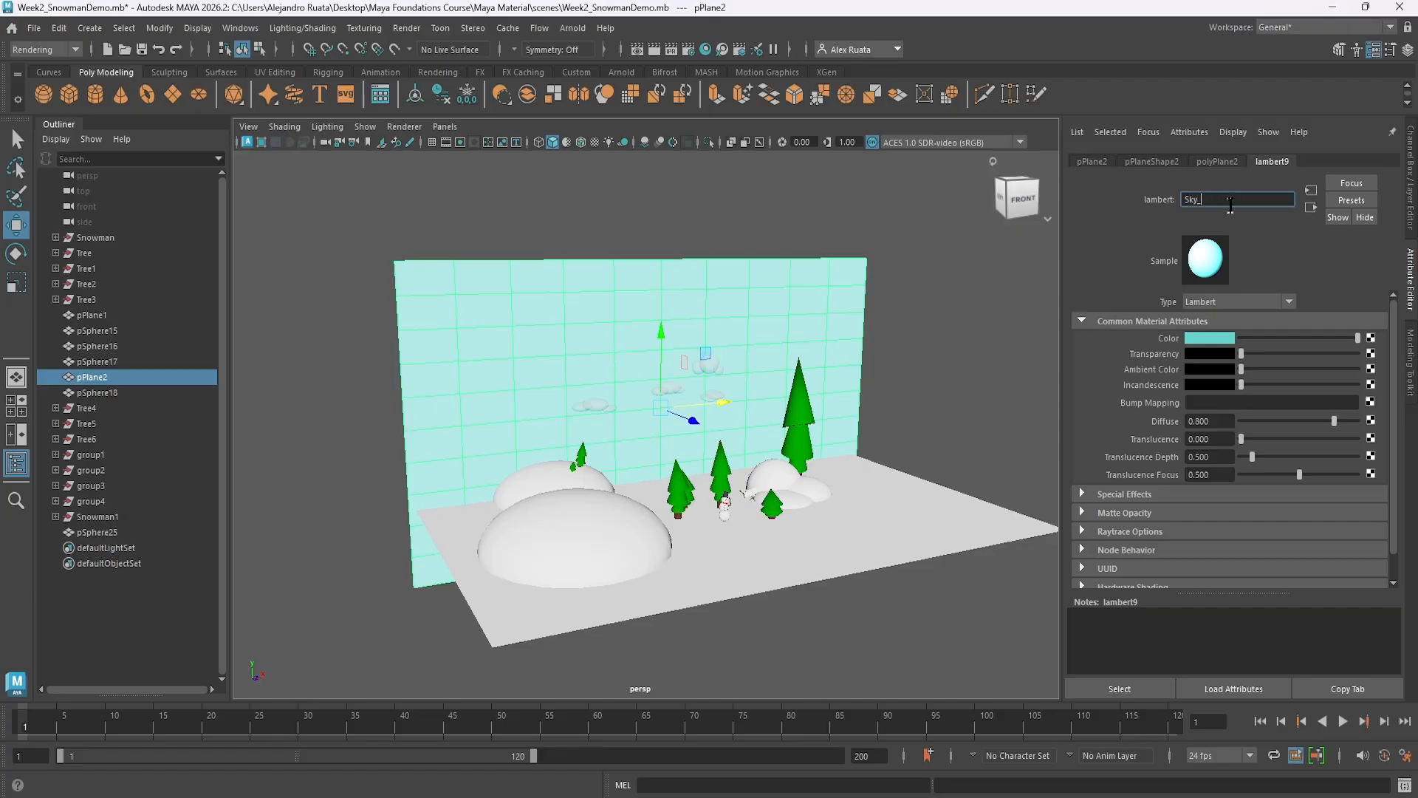
left_click(920, 400)
- Examine the completed winter scene from several angles and distances, including both snowmen, the trees, snow hills and clouds
left_click_drag(920, 400, 792, 436, "alt")
right_click_drag(751, 448, 1039, 443, "alt")
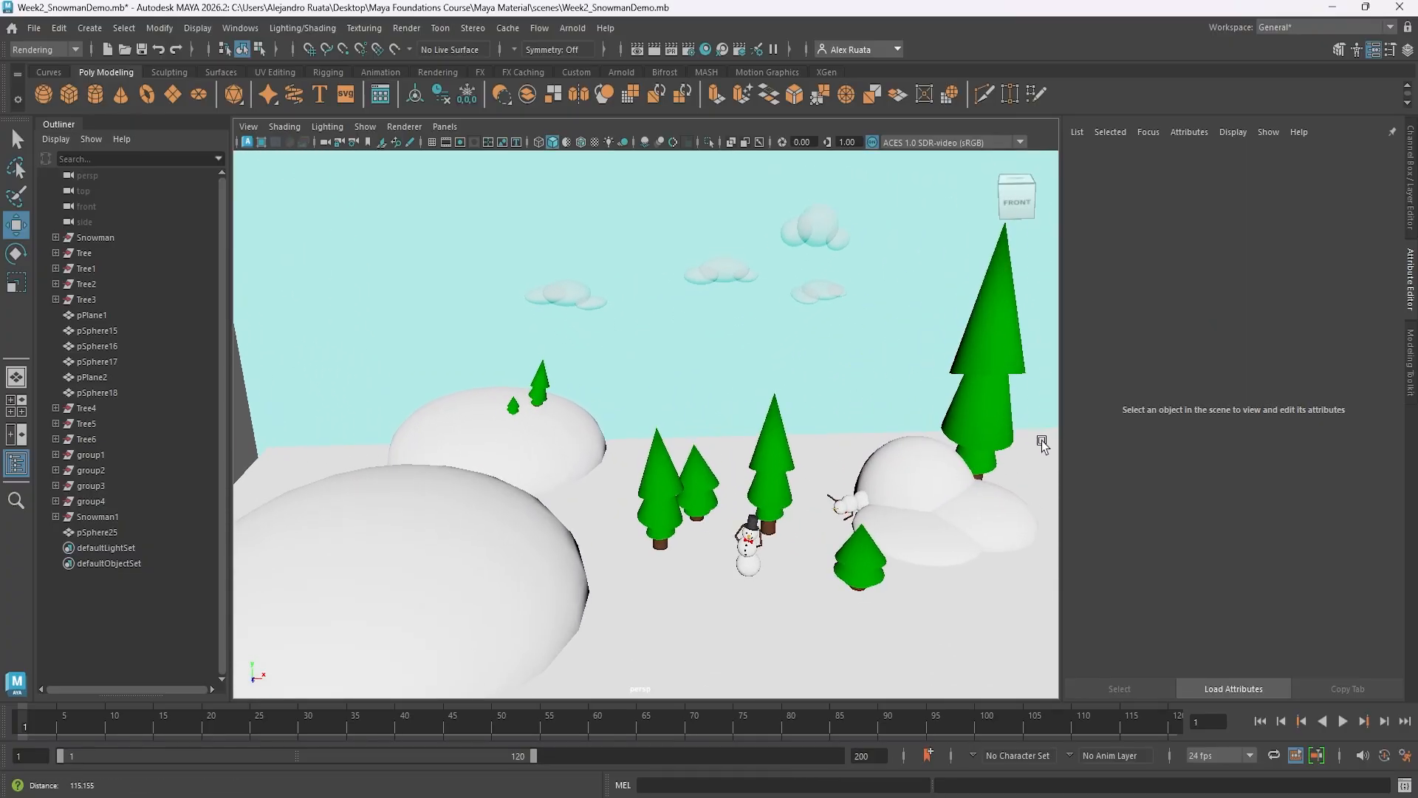
middle_click_drag(720, 429, 625, 350, "alt")
right_click_drag(625, 350, 1038, 342, "alt")
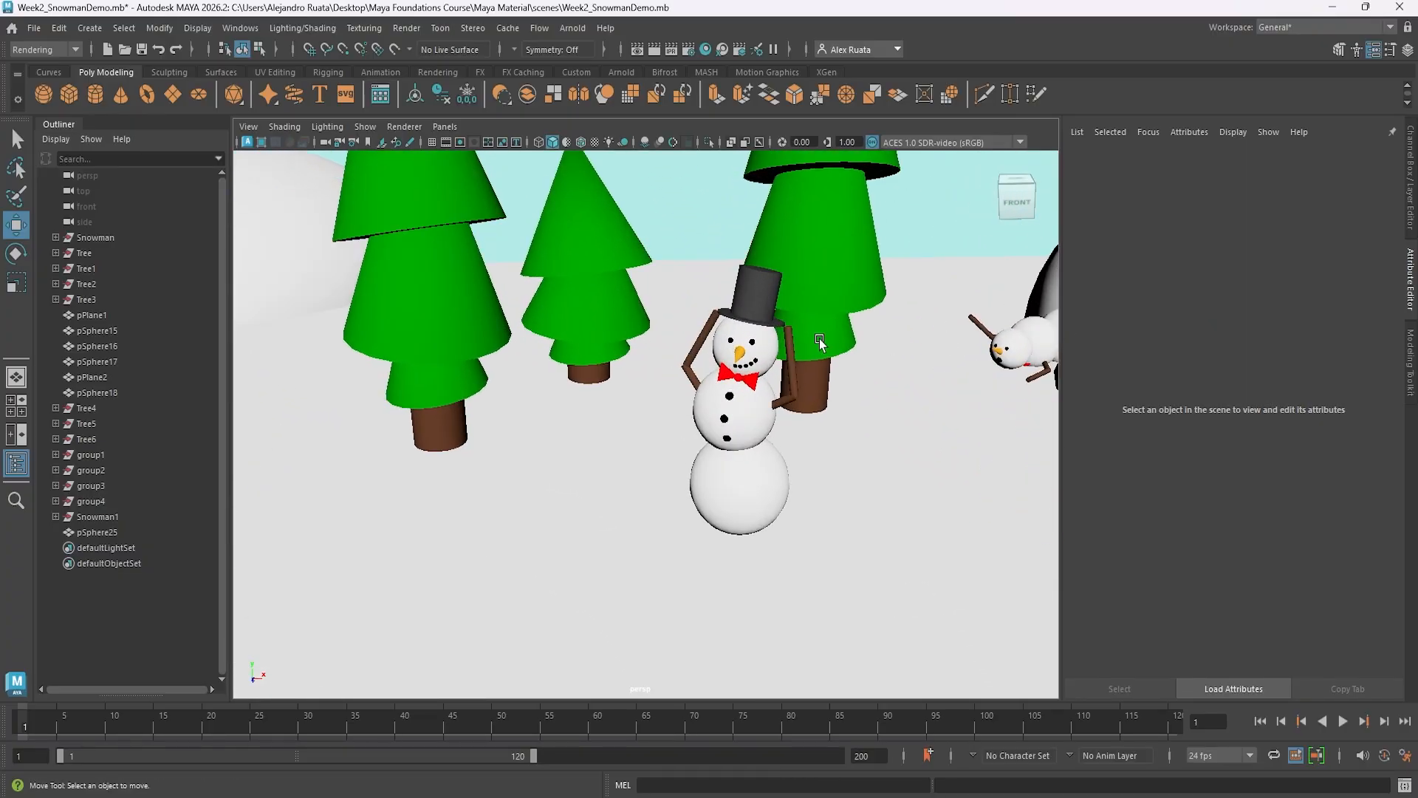
middle_click_drag(820, 342, 729, 376, "alt")
left_click_drag(729, 376, 763, 365, "alt")
right_click_drag(936, 347, 964, 347, "alt")
middle_click_drag(957, 347, 776, 389, "alt")
right_click_drag(801, 391, 791, 392, "alt")
left_click_drag(791, 393, 740, 396, "alt")
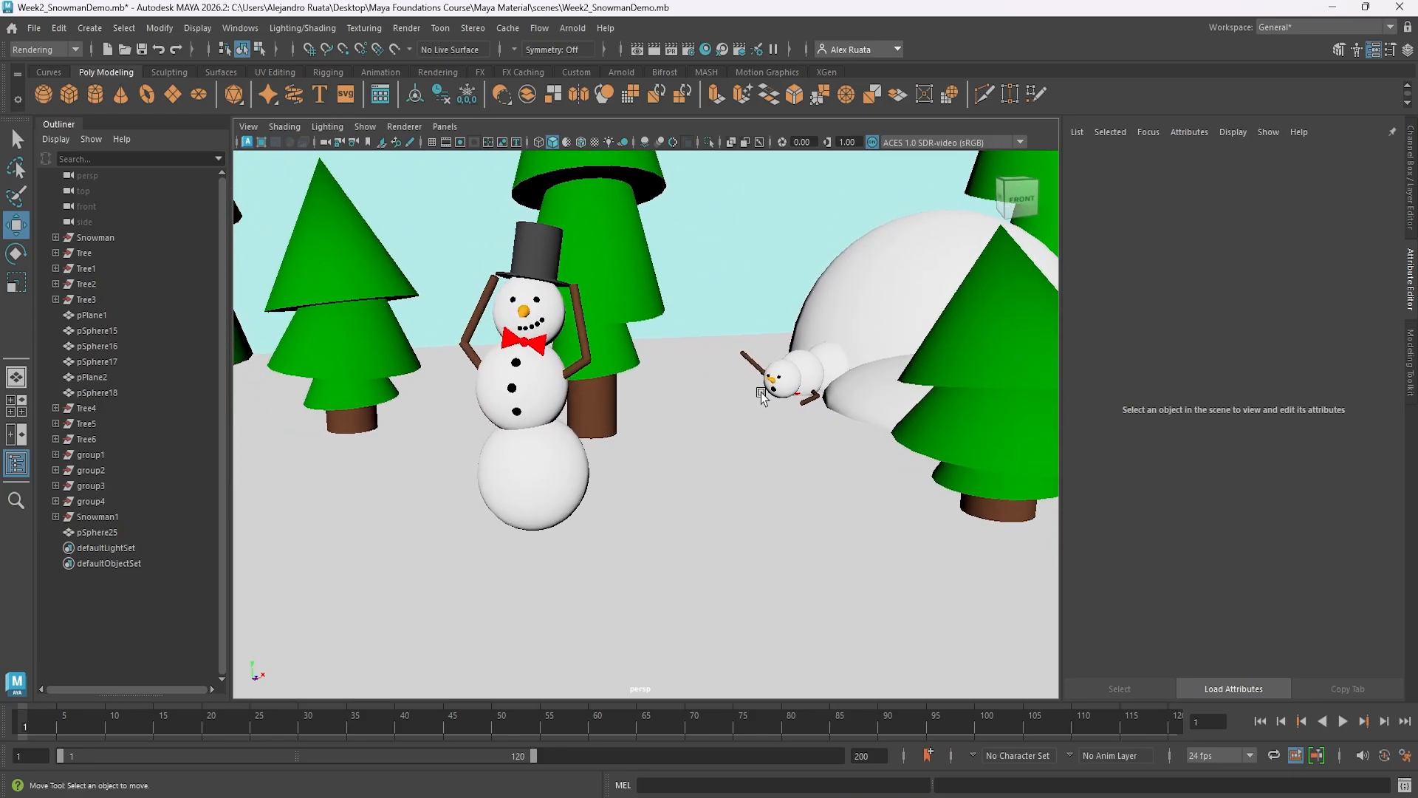
left_click_drag(542, 349, 635, 380, "alt")
right_click_drag(635, 380, 516, 377, "alt")
left_click_drag(515, 376, 595, 436, "alt")
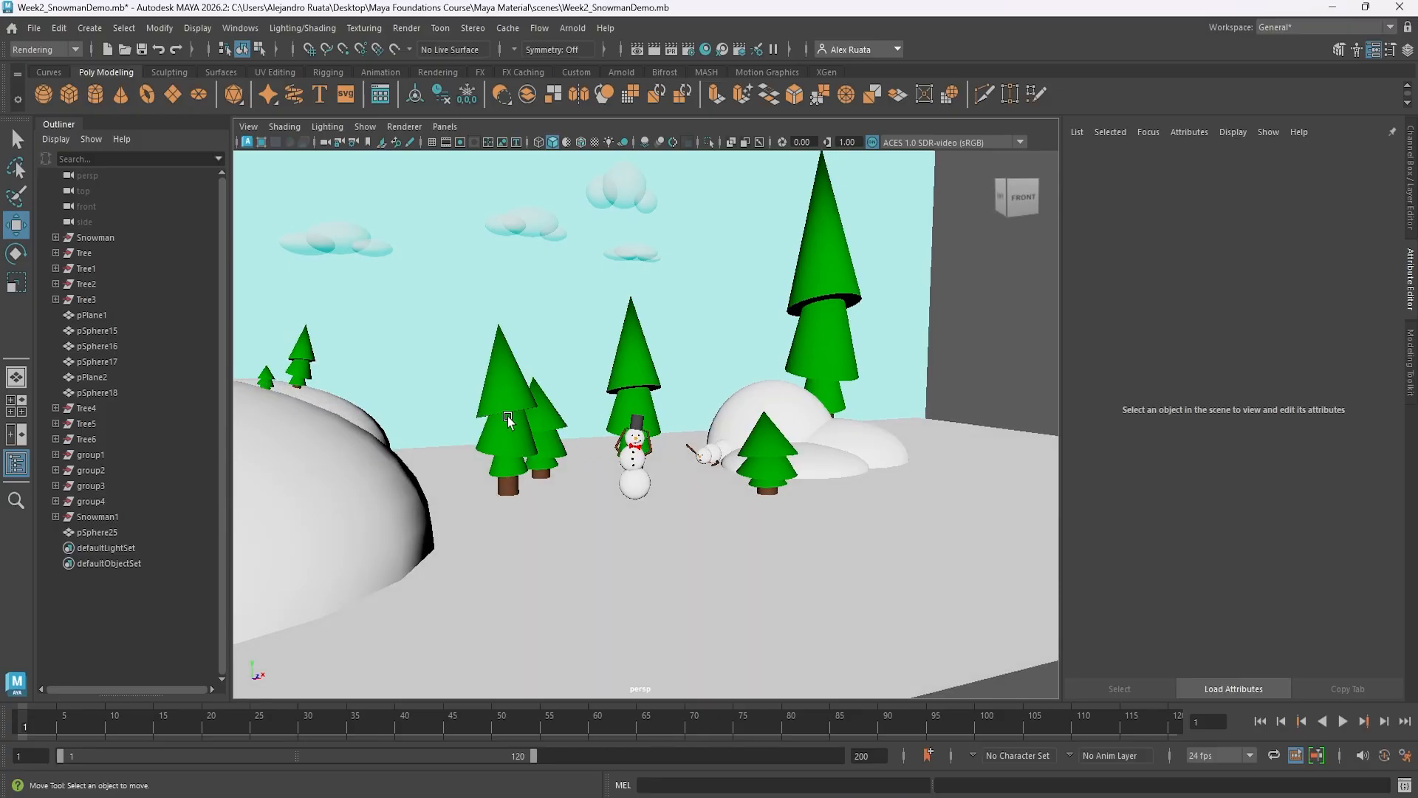
left_click_drag(508, 419, 576, 430, "alt")
right_click_drag(576, 429, 754, 434, "alt")
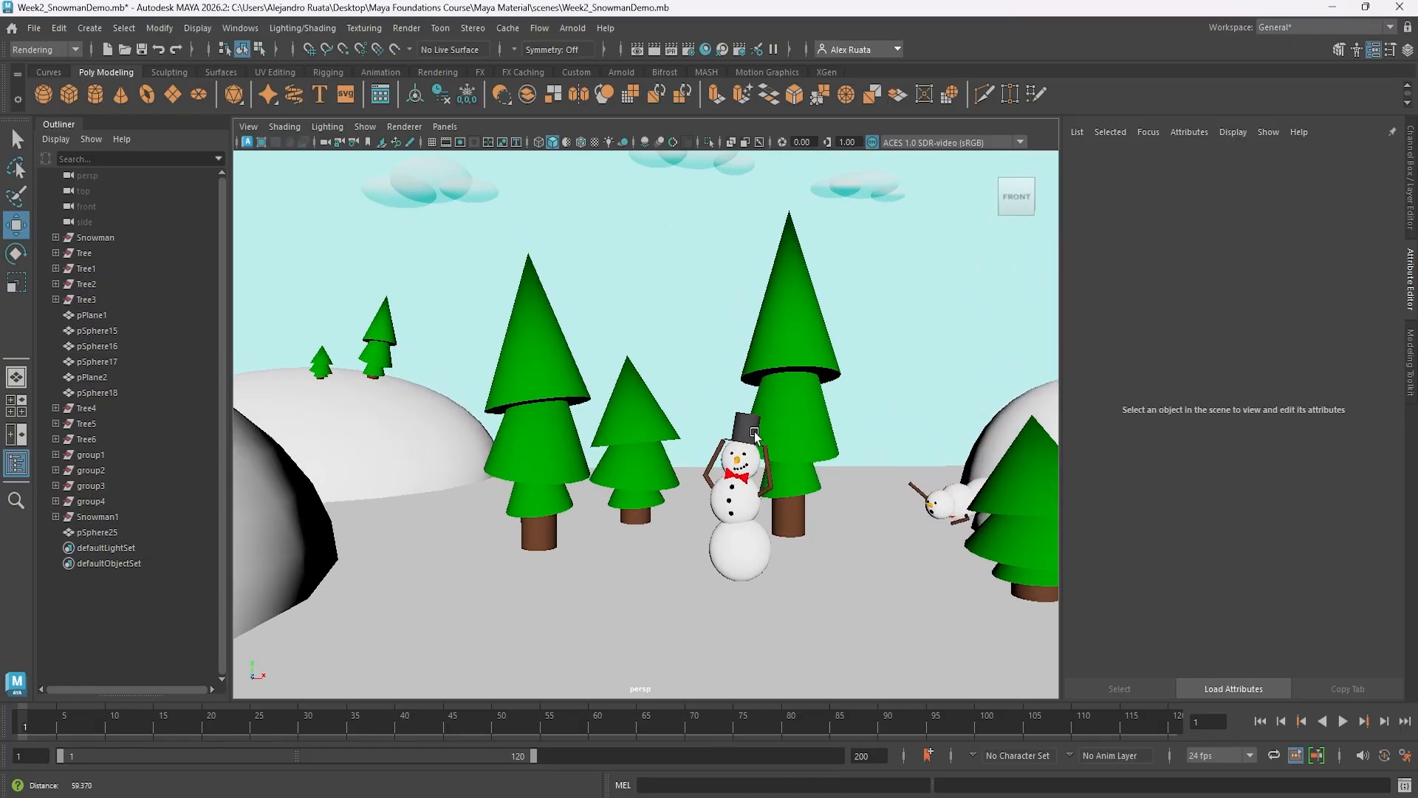
left_click_drag(755, 435, 643, 505, "alt")
right_click_drag(643, 504, 655, 490, "alt")
left_click_drag(656, 491, 646, 494, "alt")
middle_click_drag(647, 494, 659, 488, "alt")
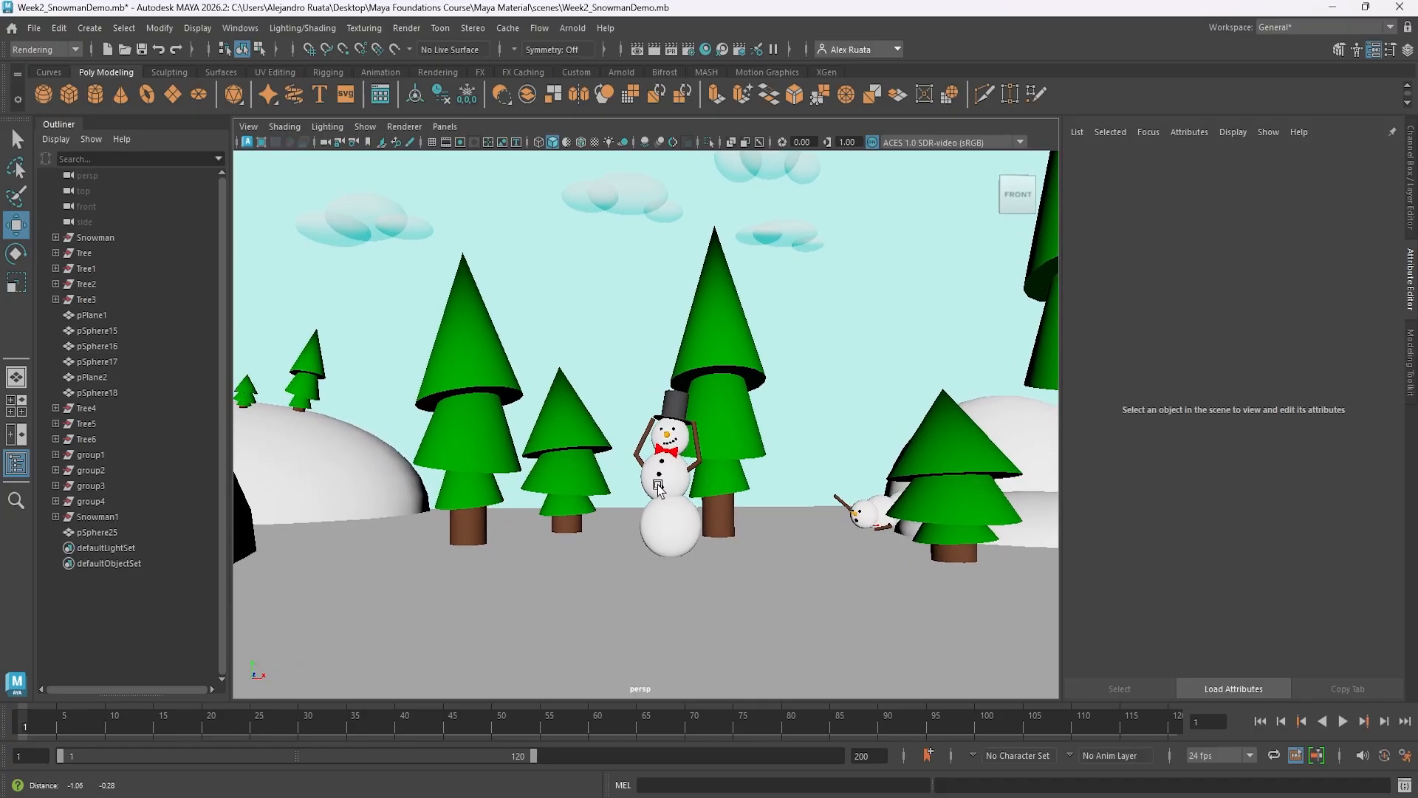
right_click_drag(658, 487, 649, 489, "alt")
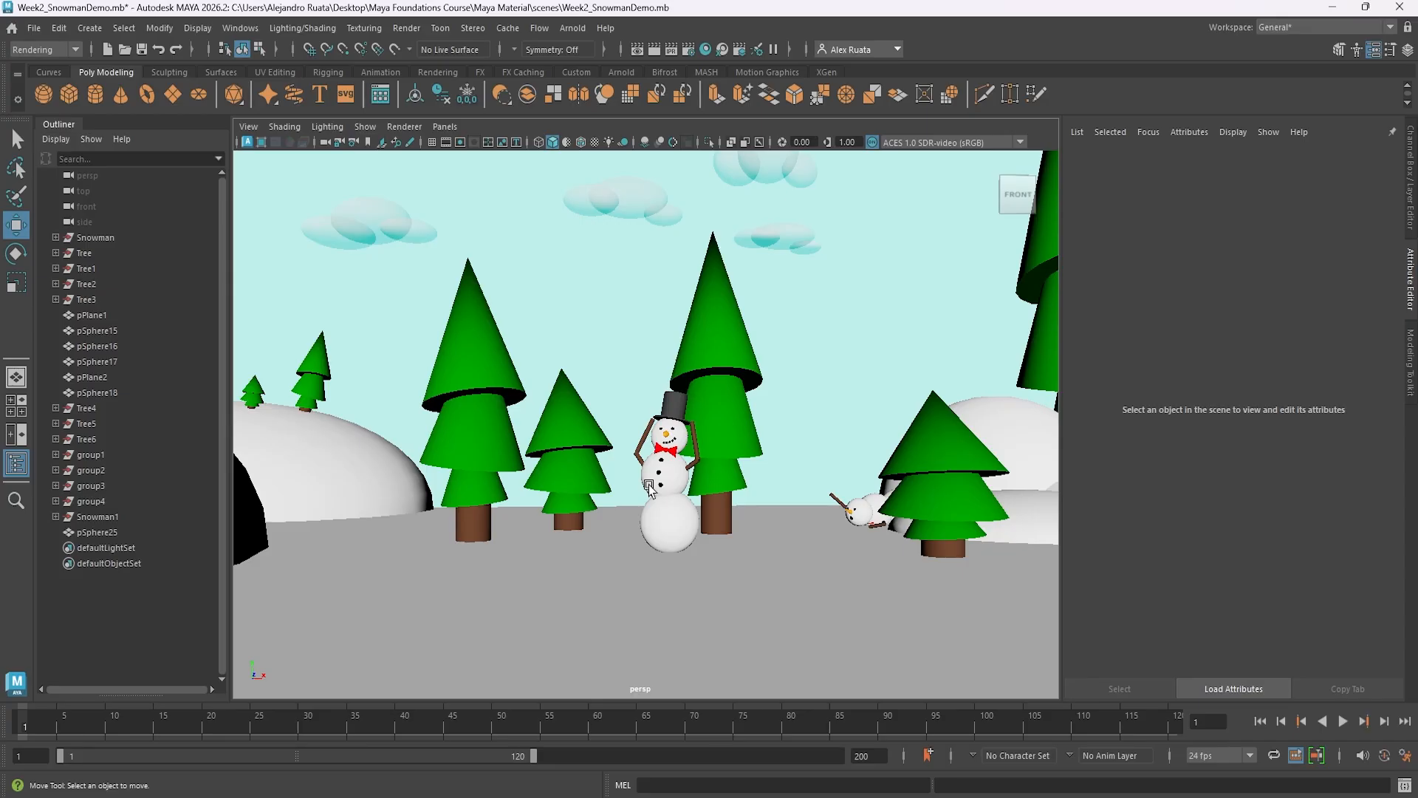
- Examine the winter scene from several angles, including the hills, both snowmen and the surrounding trees
middle_click_drag(819, 442, 484, 434, "alt")
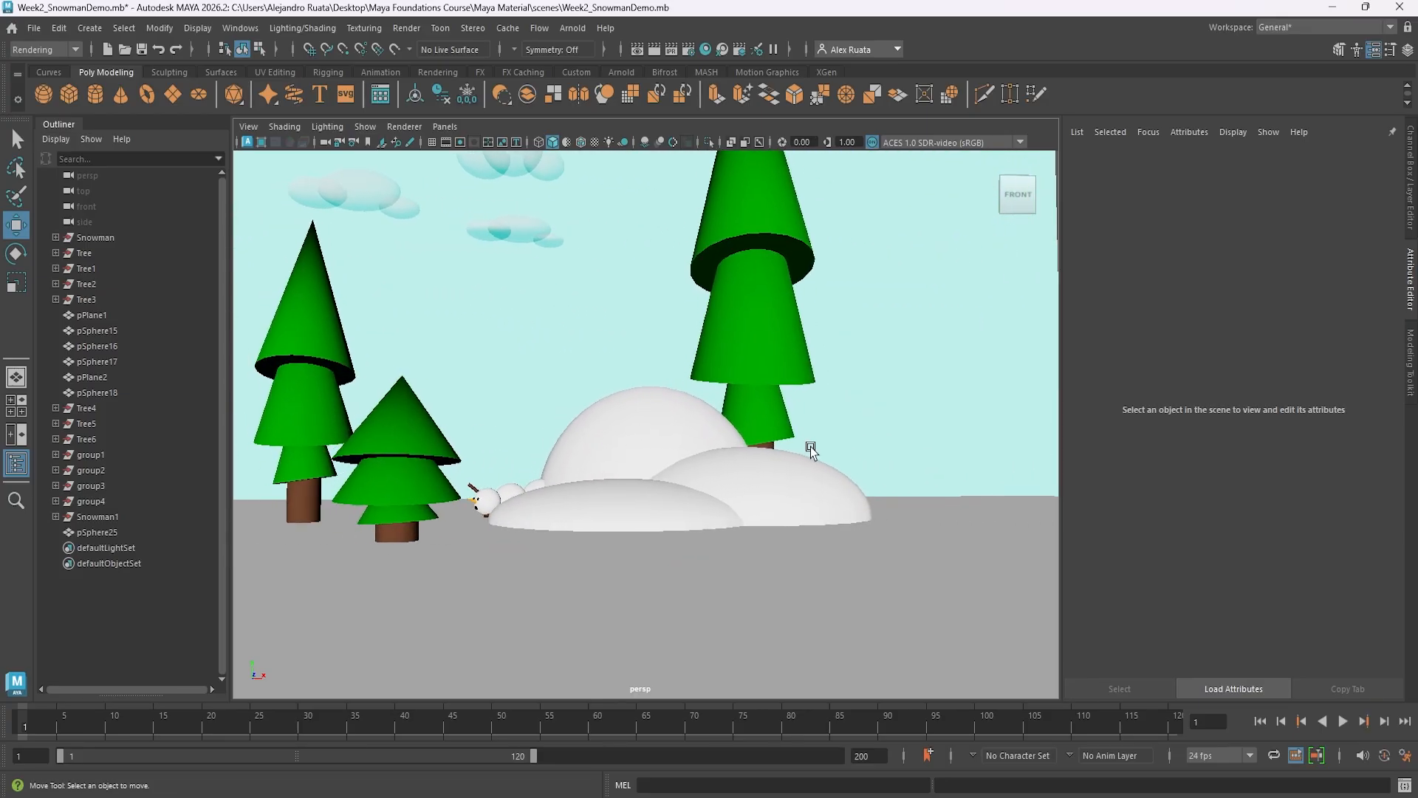
middle_click_drag(810, 446, 1270, 448, "alt")
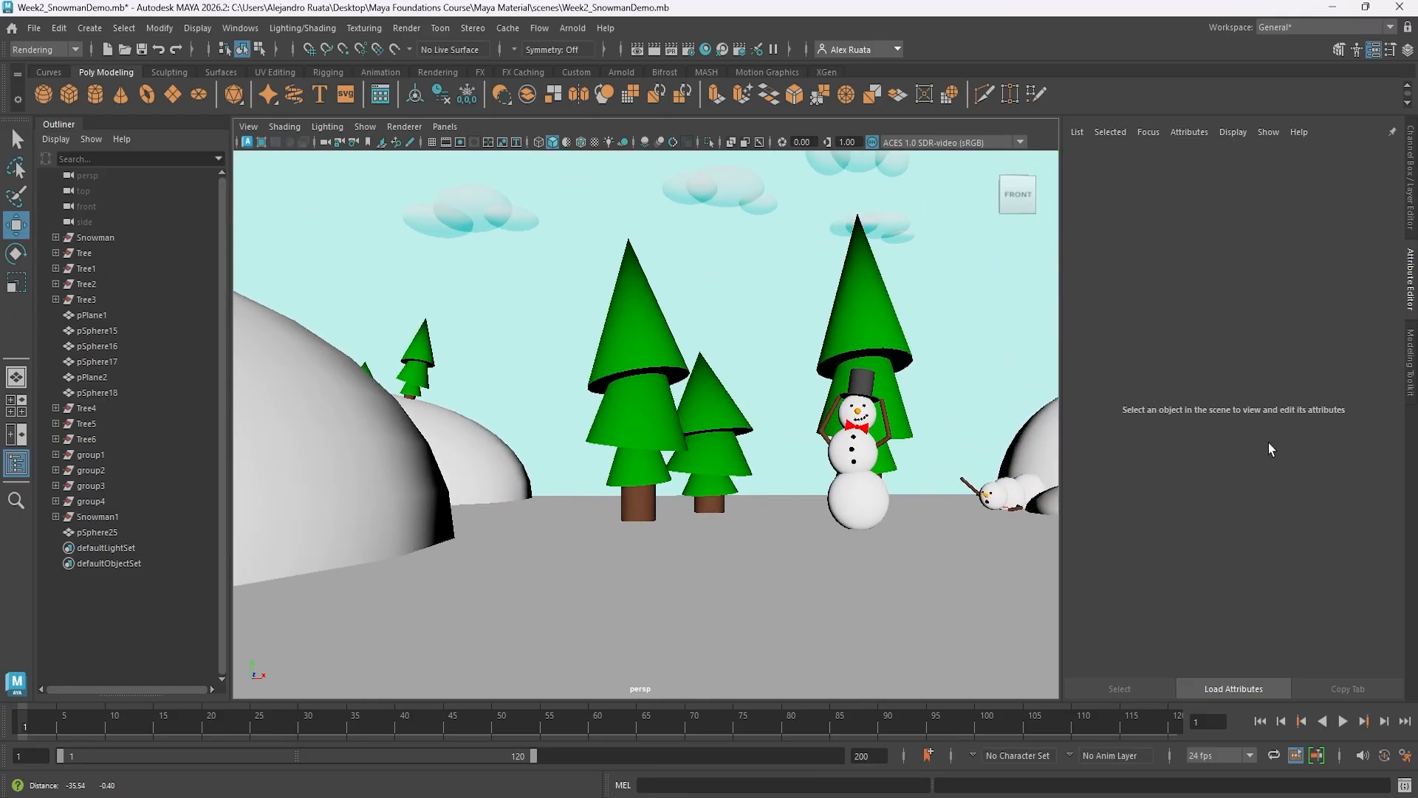
middle_click_drag(453, 440, 296, 429, "alt")
left_click_drag(296, 432, 659, 500, "alt")
right_click_drag(660, 497, 1096, 445, "alt")
right_click_drag(499, 476, 681, 420, "alt")
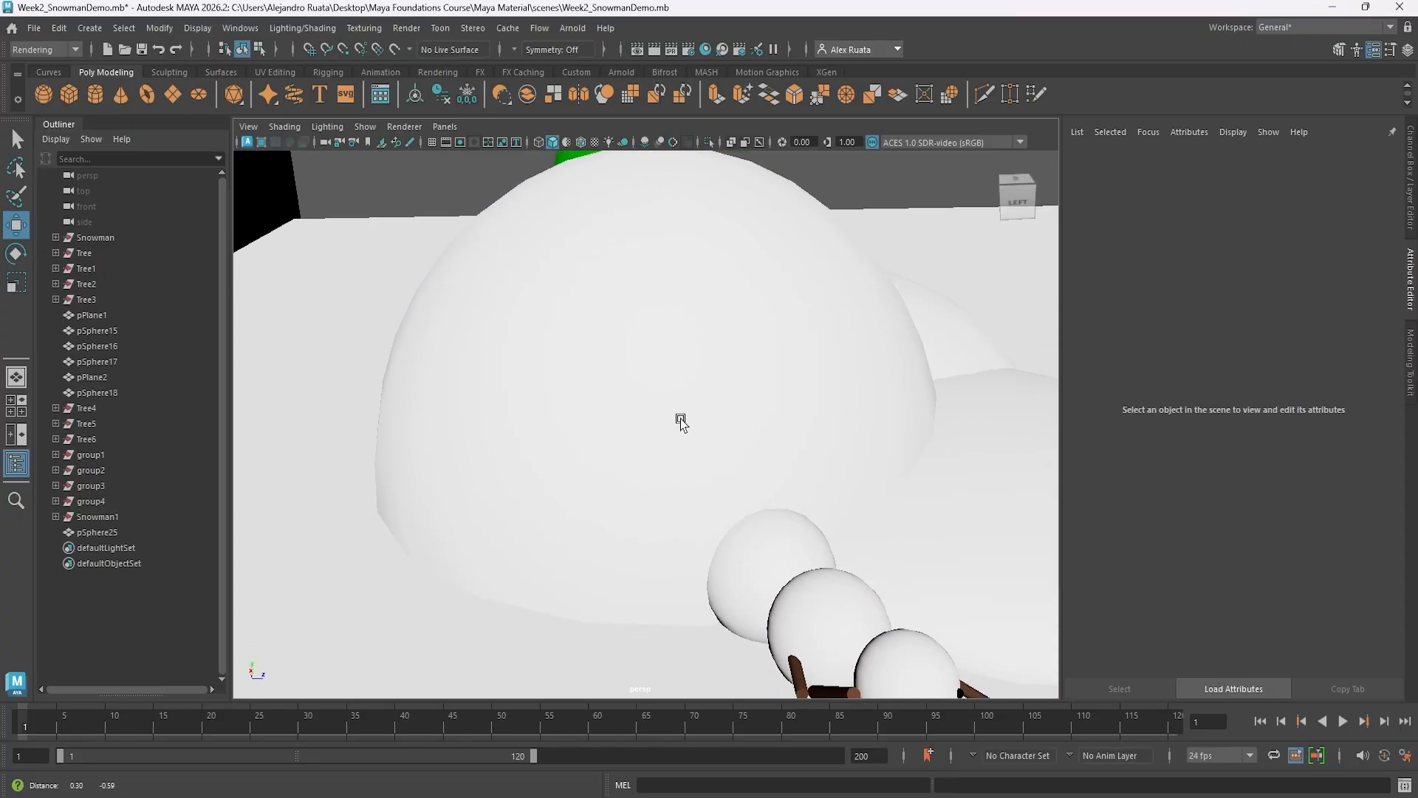
middle_click_drag(680, 420, 545, 187, "alt")
left_click_drag(545, 190, 421, 332, "alt")
right_click_drag(421, 332, 580, 377, "alt")
scroll(580, 375, "down", 8)
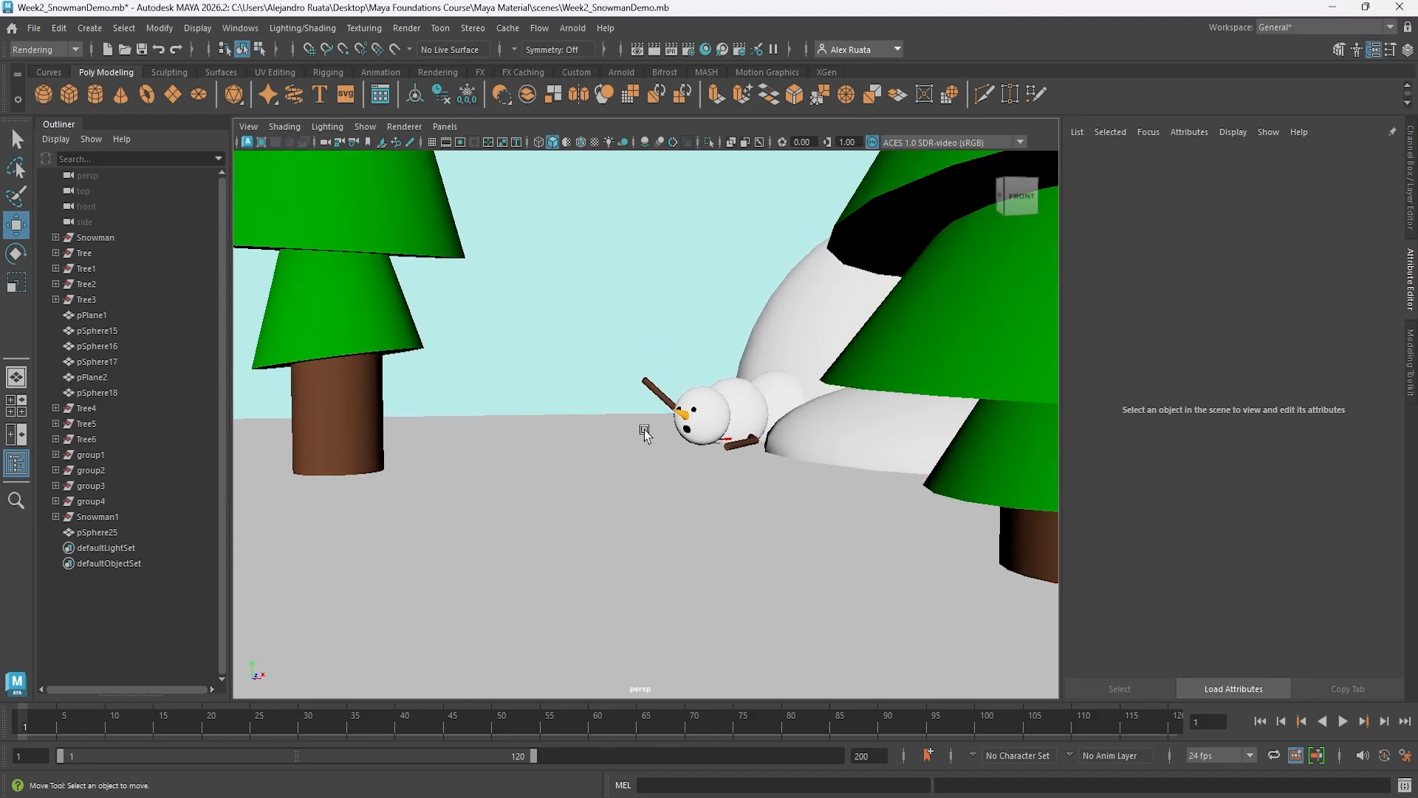
middle_click_drag(471, 437, 667, 493, "alt")
left_click_drag(668, 494, 645, 493, "alt")
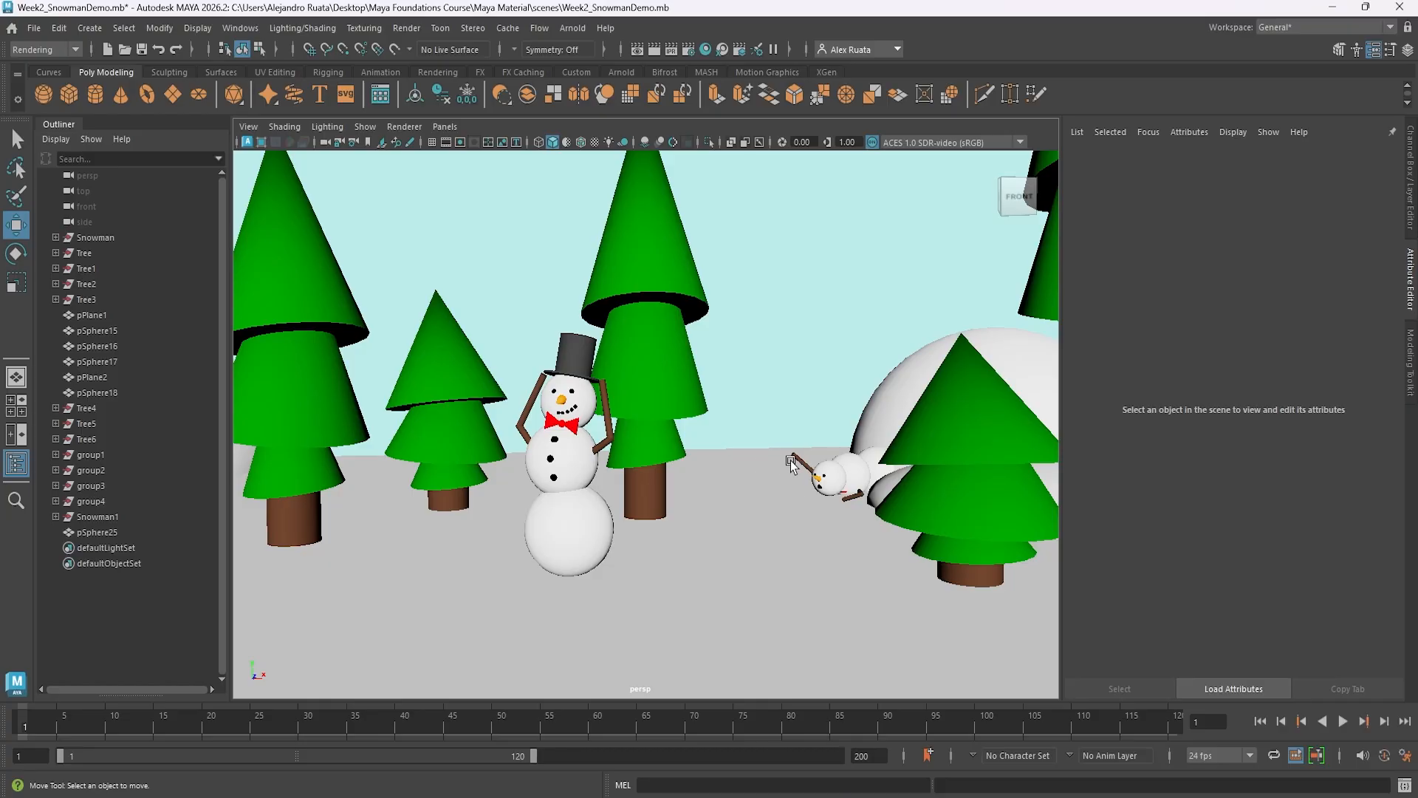
middle_click_drag(753, 459, 792, 464, "alt")
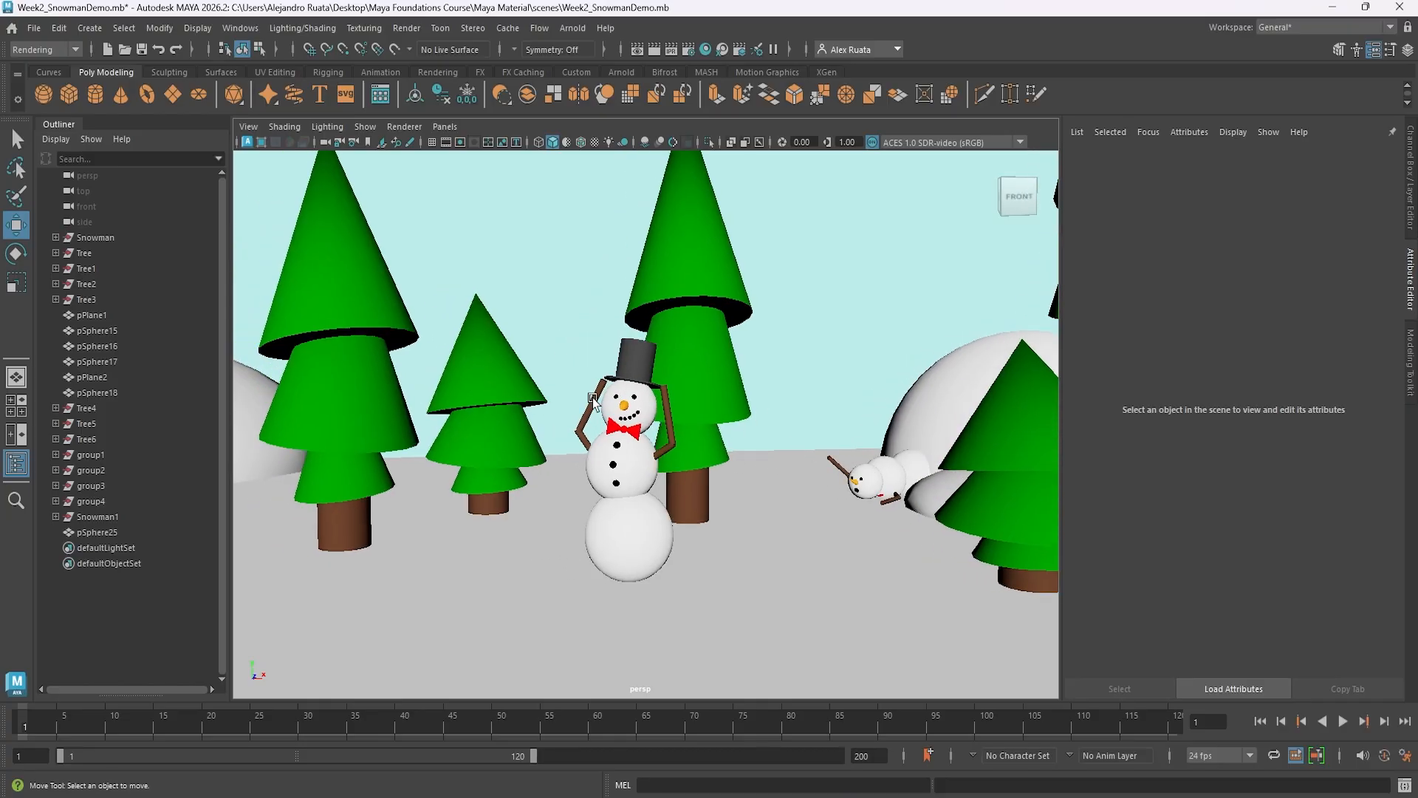
- Frame the standing snowman centrally in the perspective view with the trees, hills, clouds and fallen snowman around it
right_click_drag(650, 430, 566, 433, "alt")
left_click_drag(567, 433, 569, 469, "alt")
middle_click_drag(570, 469, 560, 470, "alt")
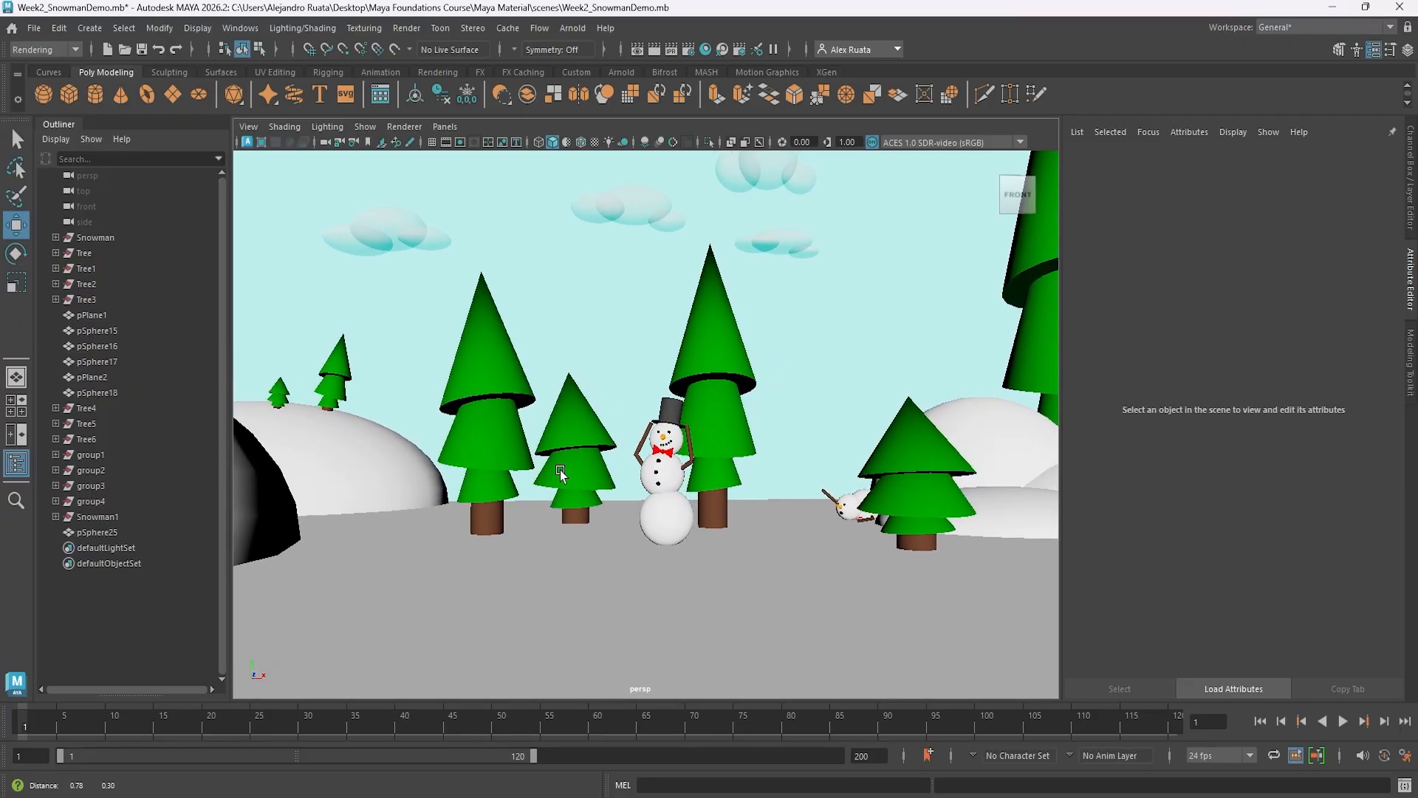
right_click_drag(560, 470, 570, 470, "alt")
middle_click_drag(562, 471, 556, 479, "alt")
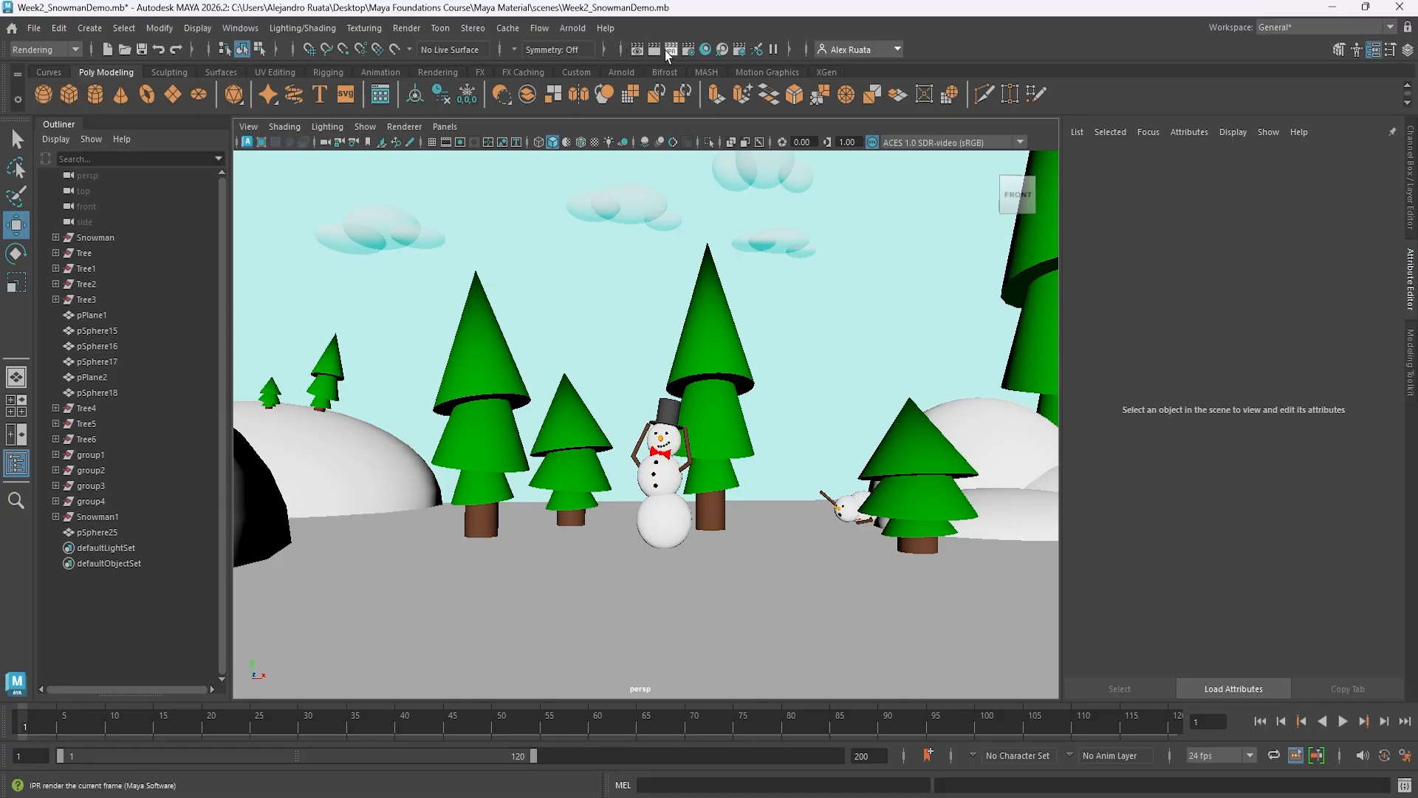
- Switch the renderer to Arnold Renderer in the render settings and return it to Maya Software
left_click(690, 51)
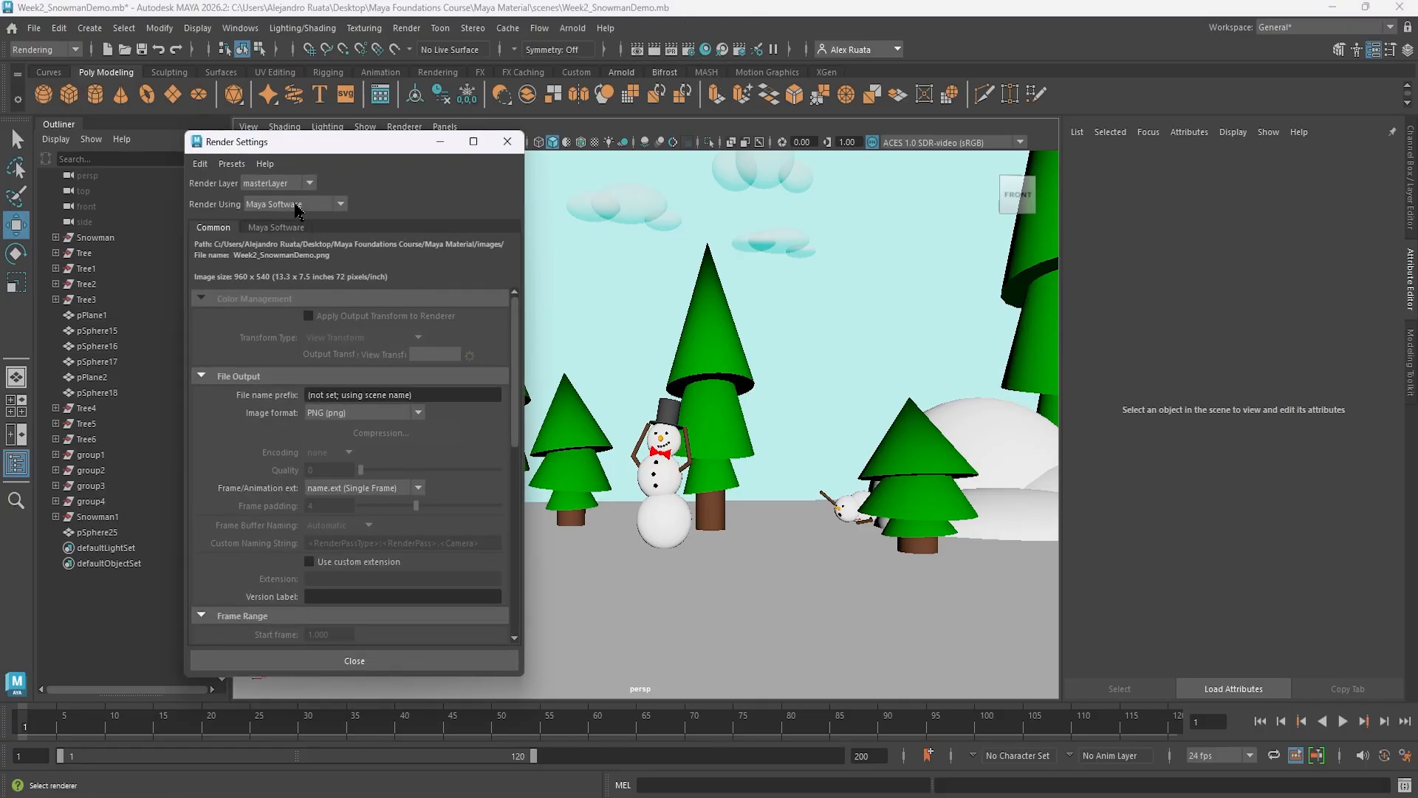
left_click(295, 210)
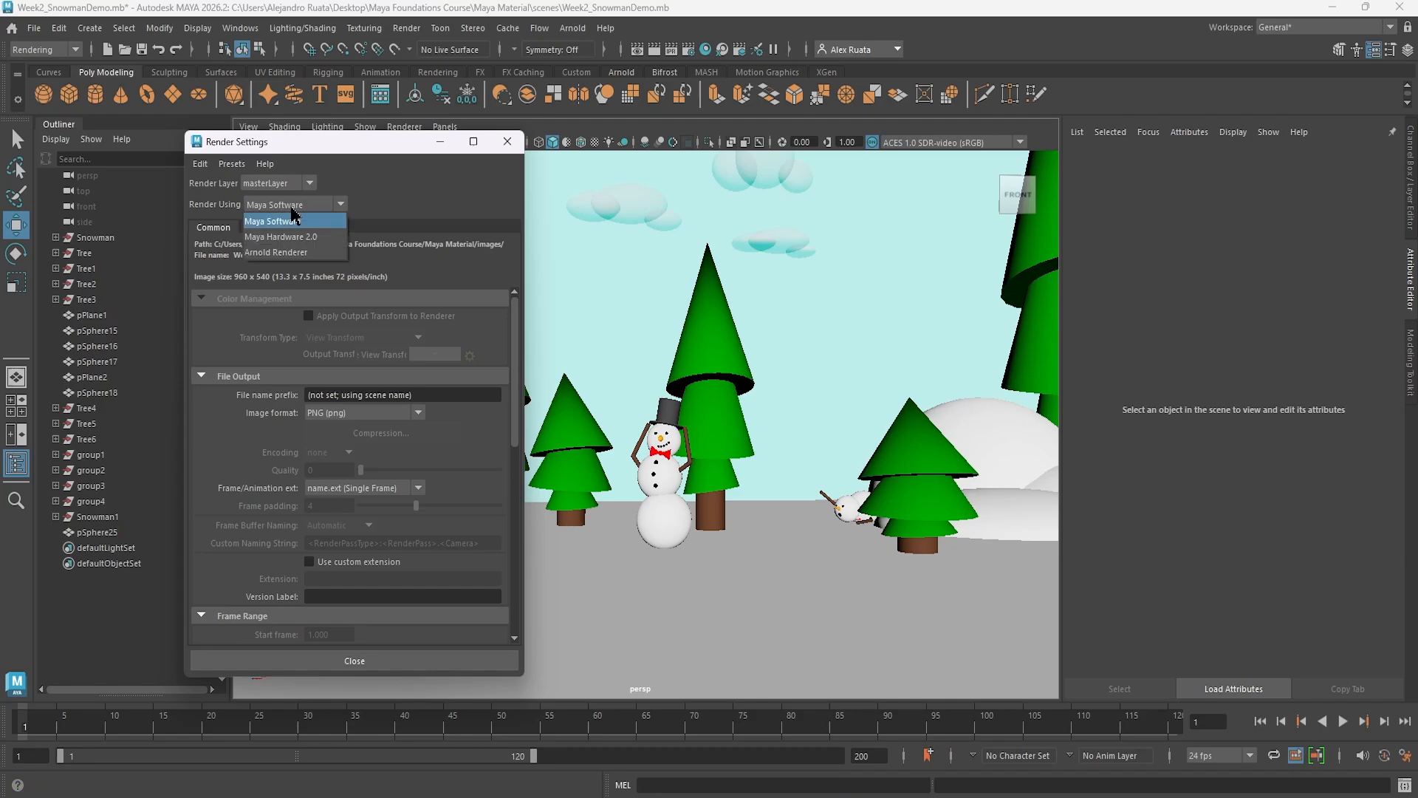
left_click(281, 255)
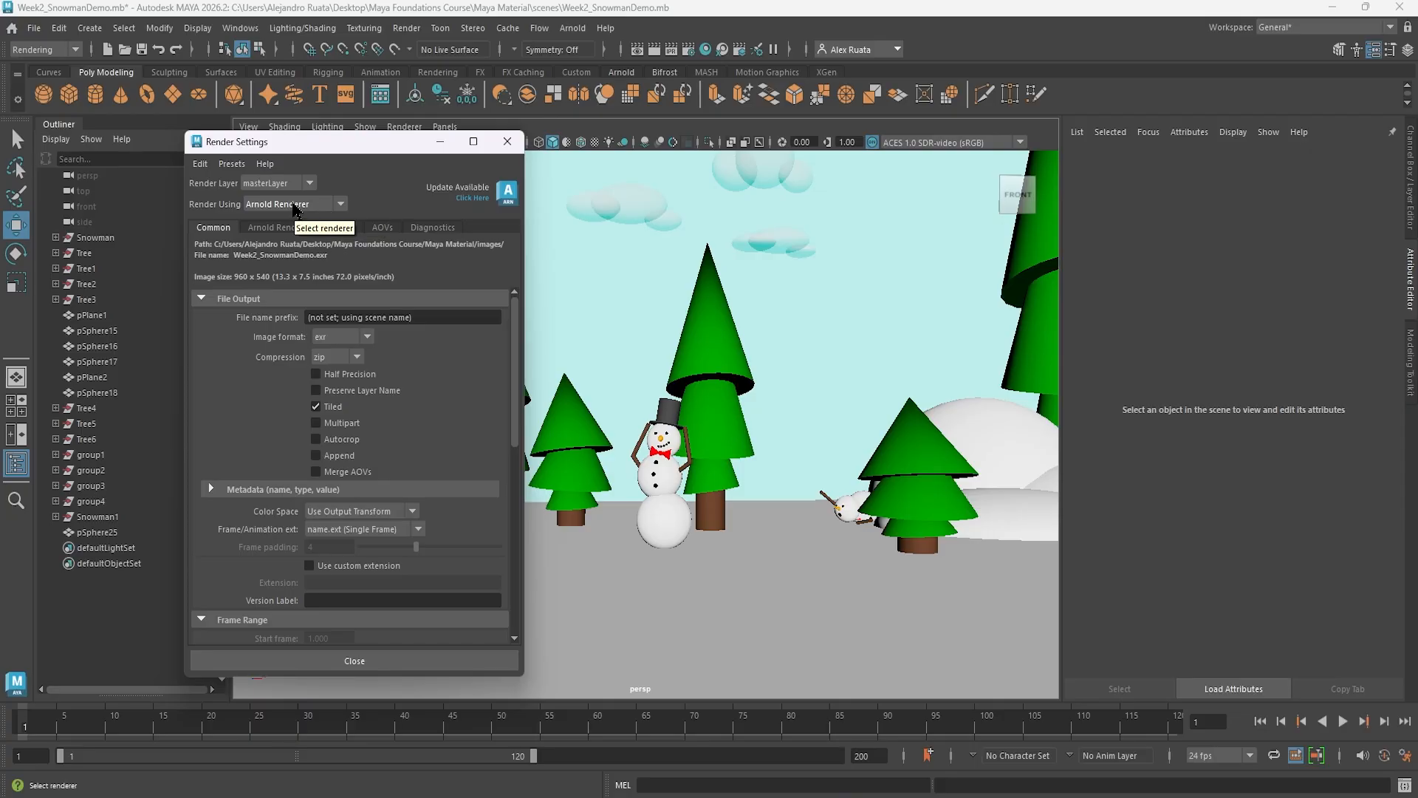
left_click(294, 208)
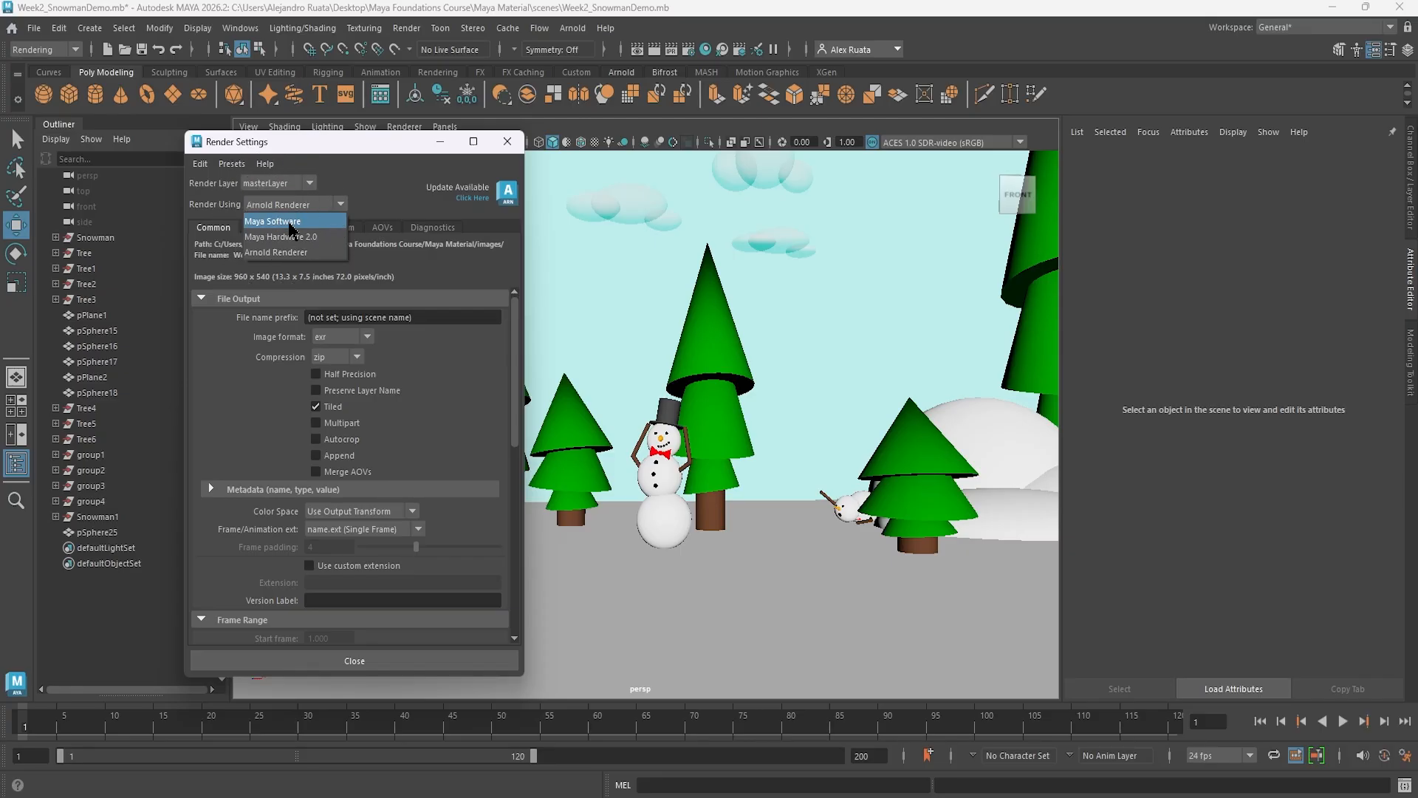
left_click(290, 223)
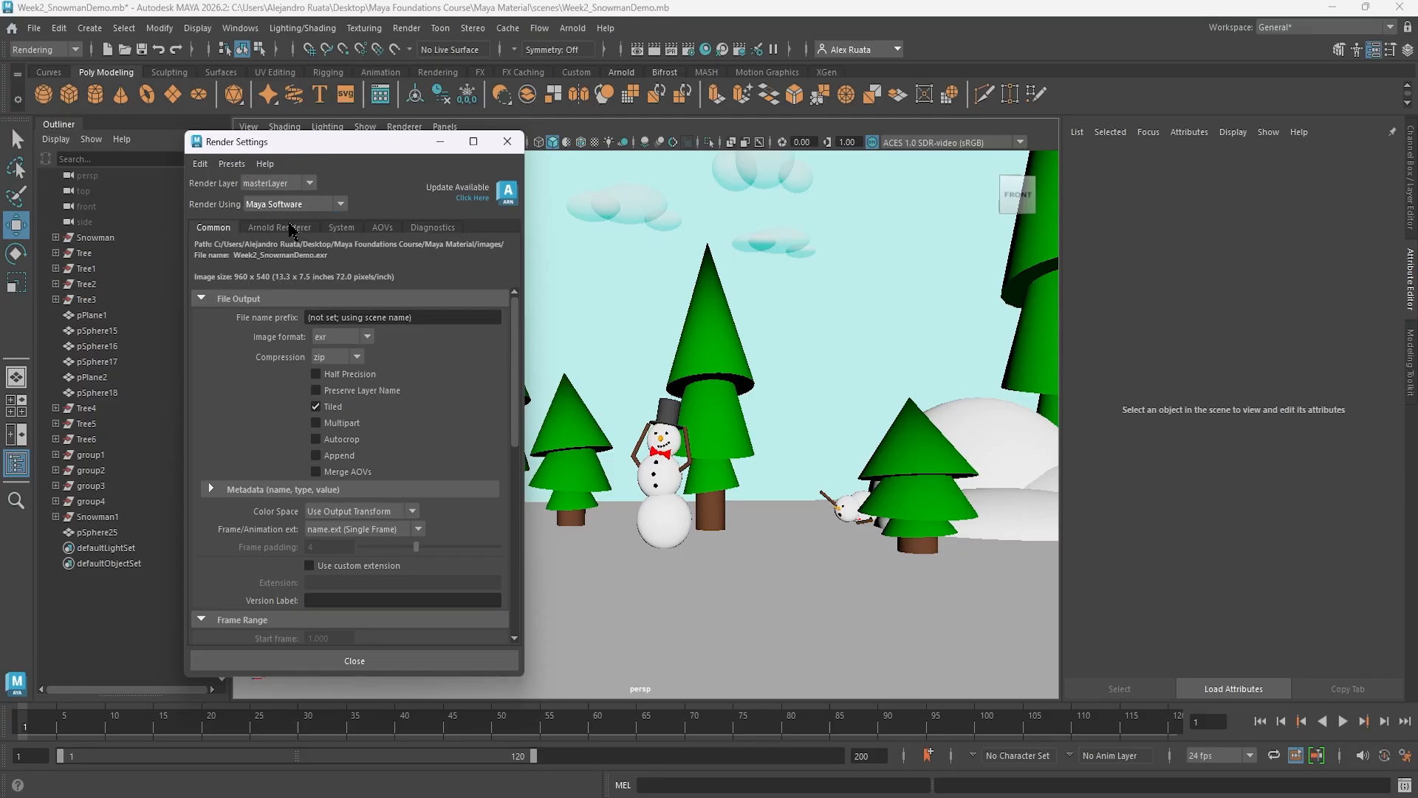
left_click(342, 661)
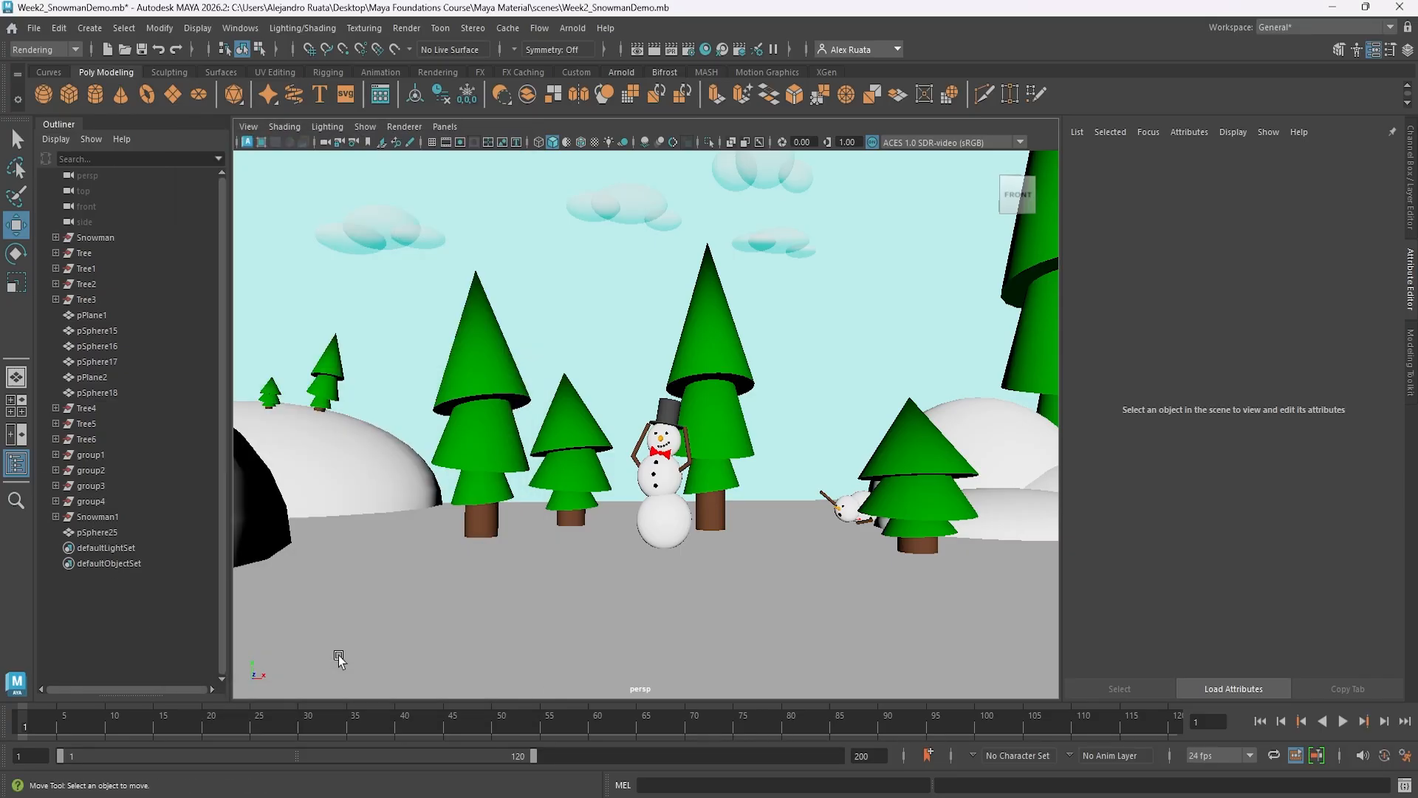
- Render the current frame and set the rendered image's exposure to 0.56 and gamma to 1.33
left_click(656, 49)
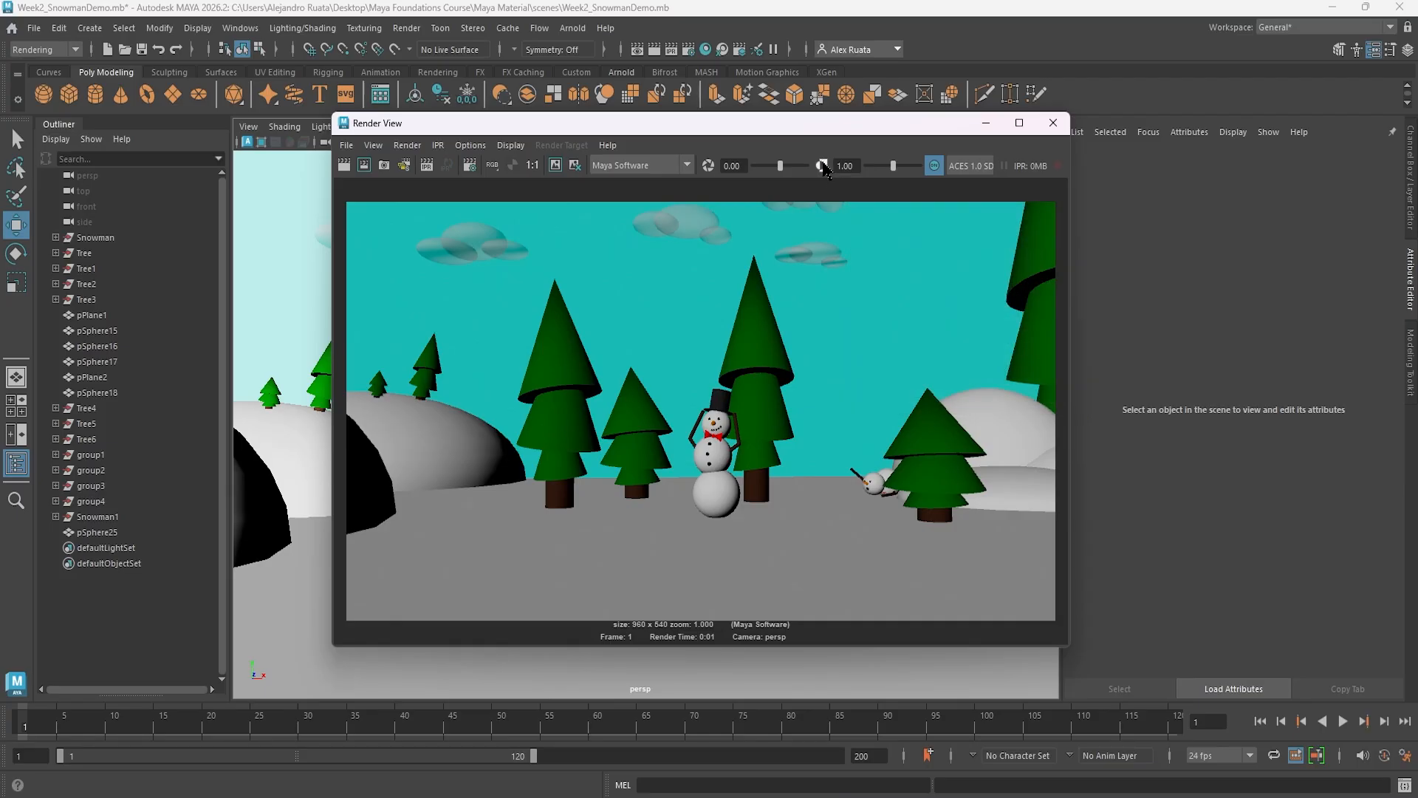
left_click_drag(780, 166, 784, 170)
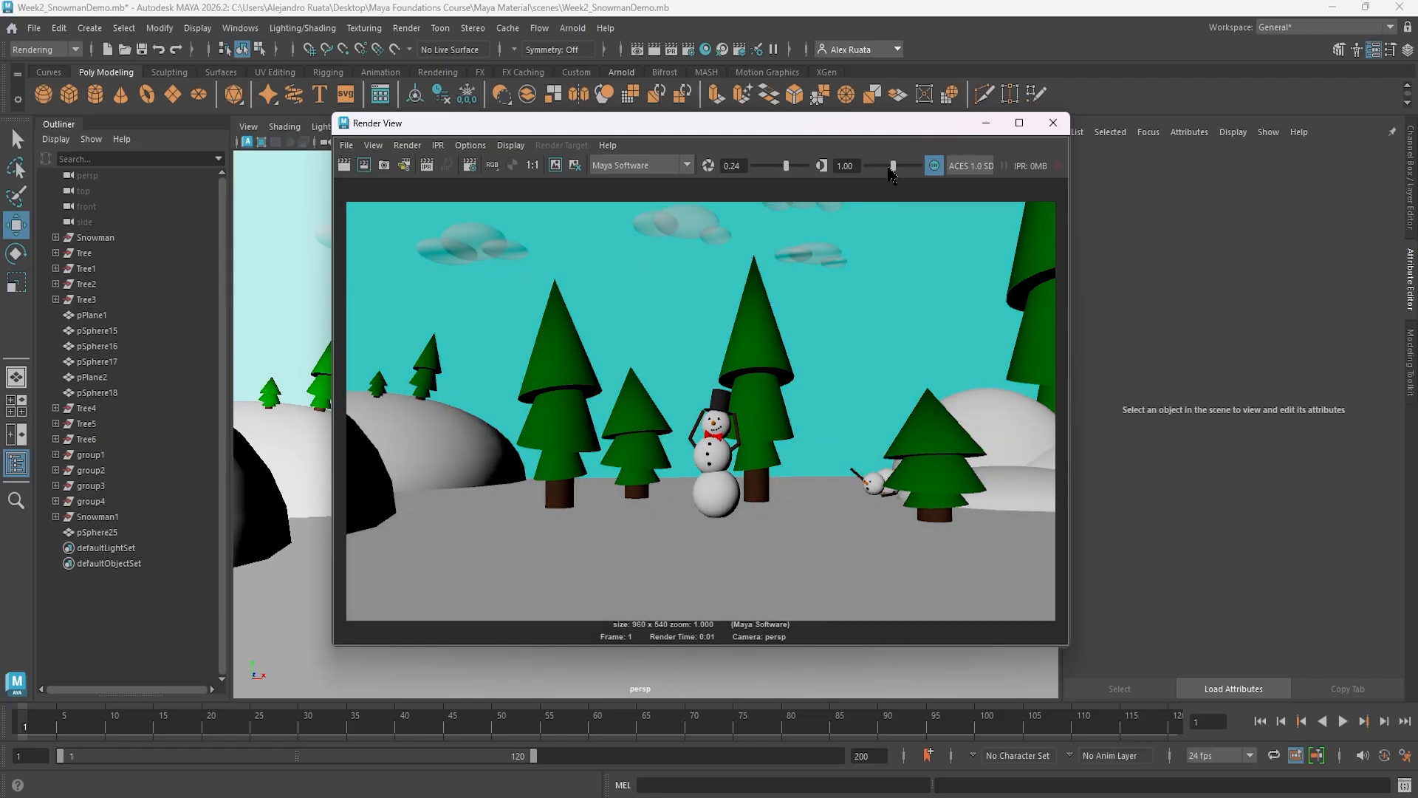
left_click_drag(896, 168, 902, 168)
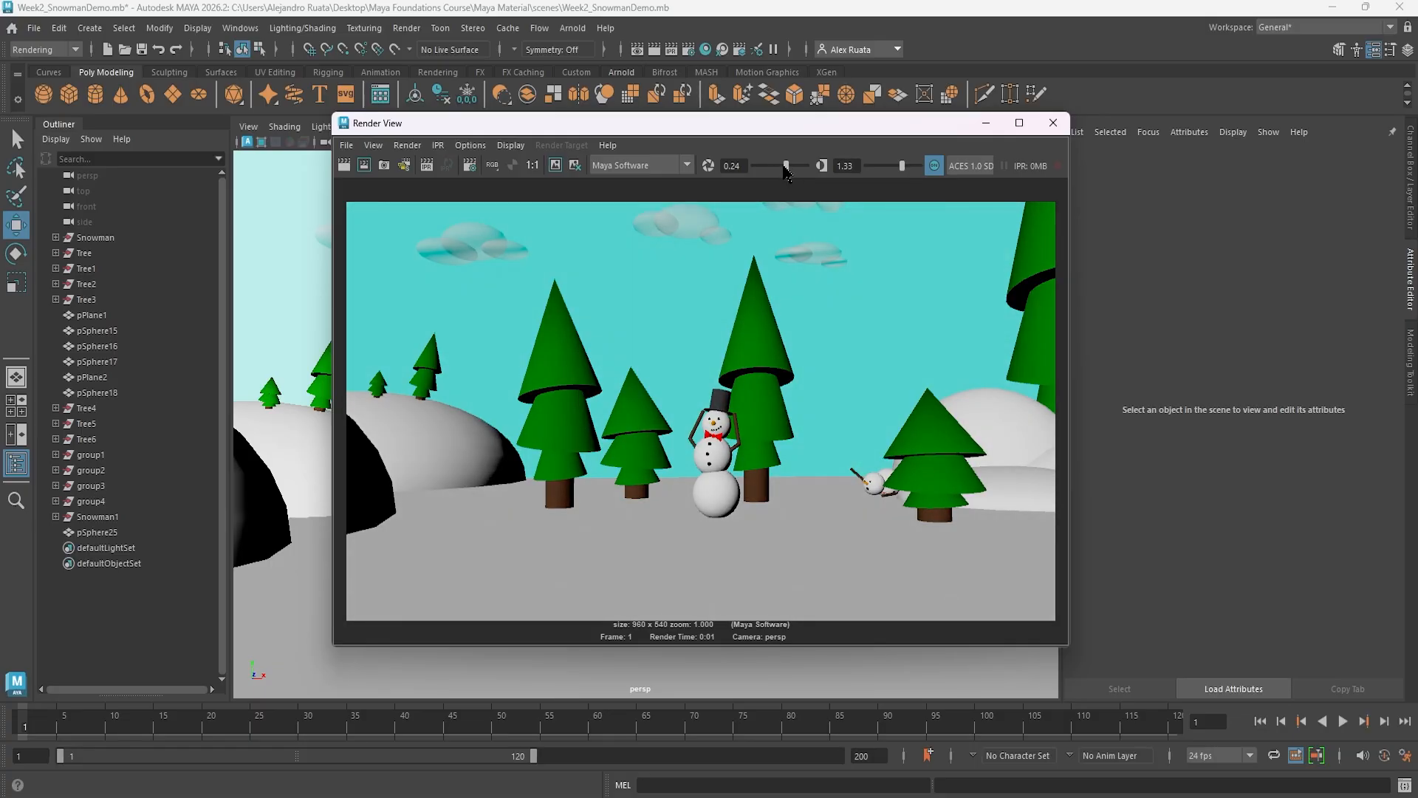
left_click_drag(786, 168, 789, 168)
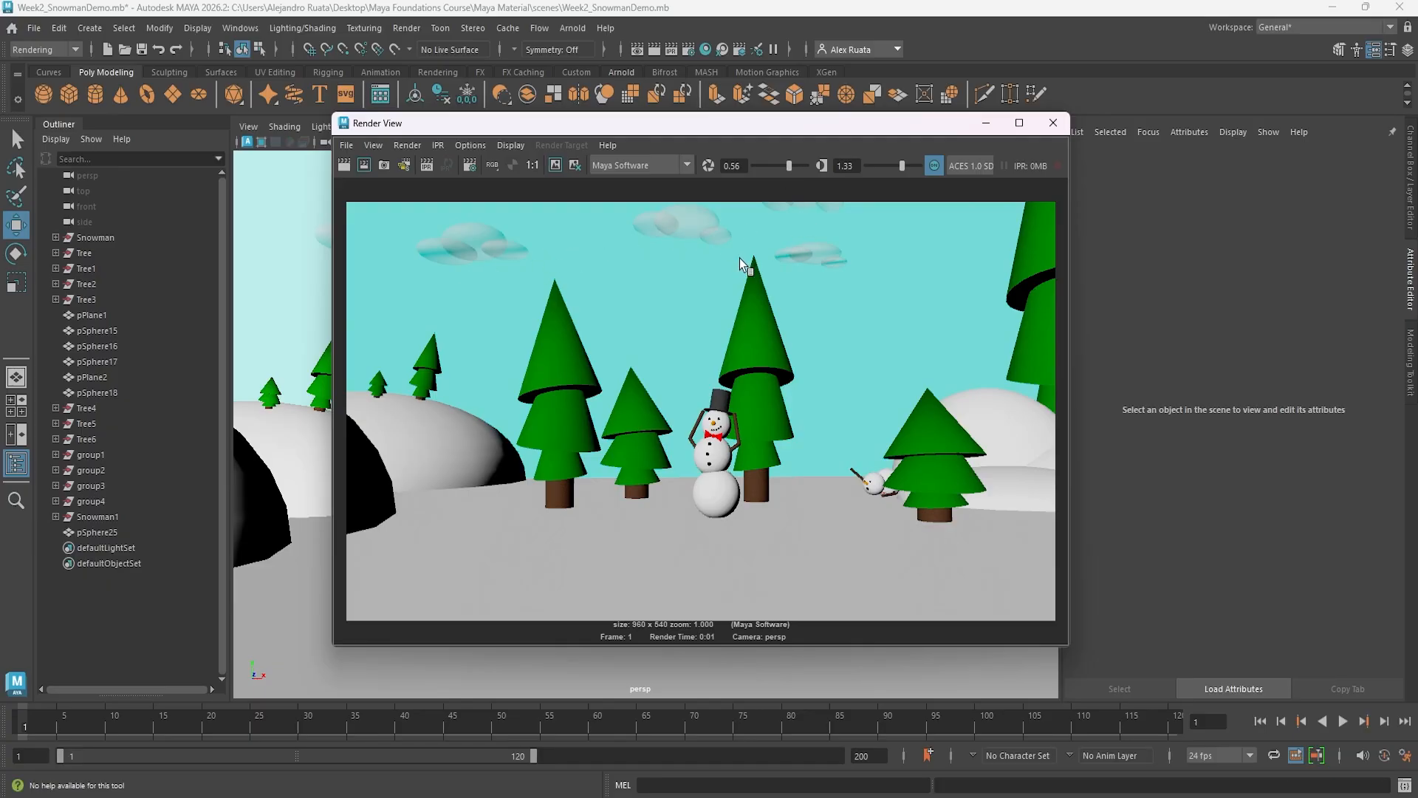
- Start saving the rendered image to the Desktop as a color managed image with the view transform embedded
left_click(346, 145)
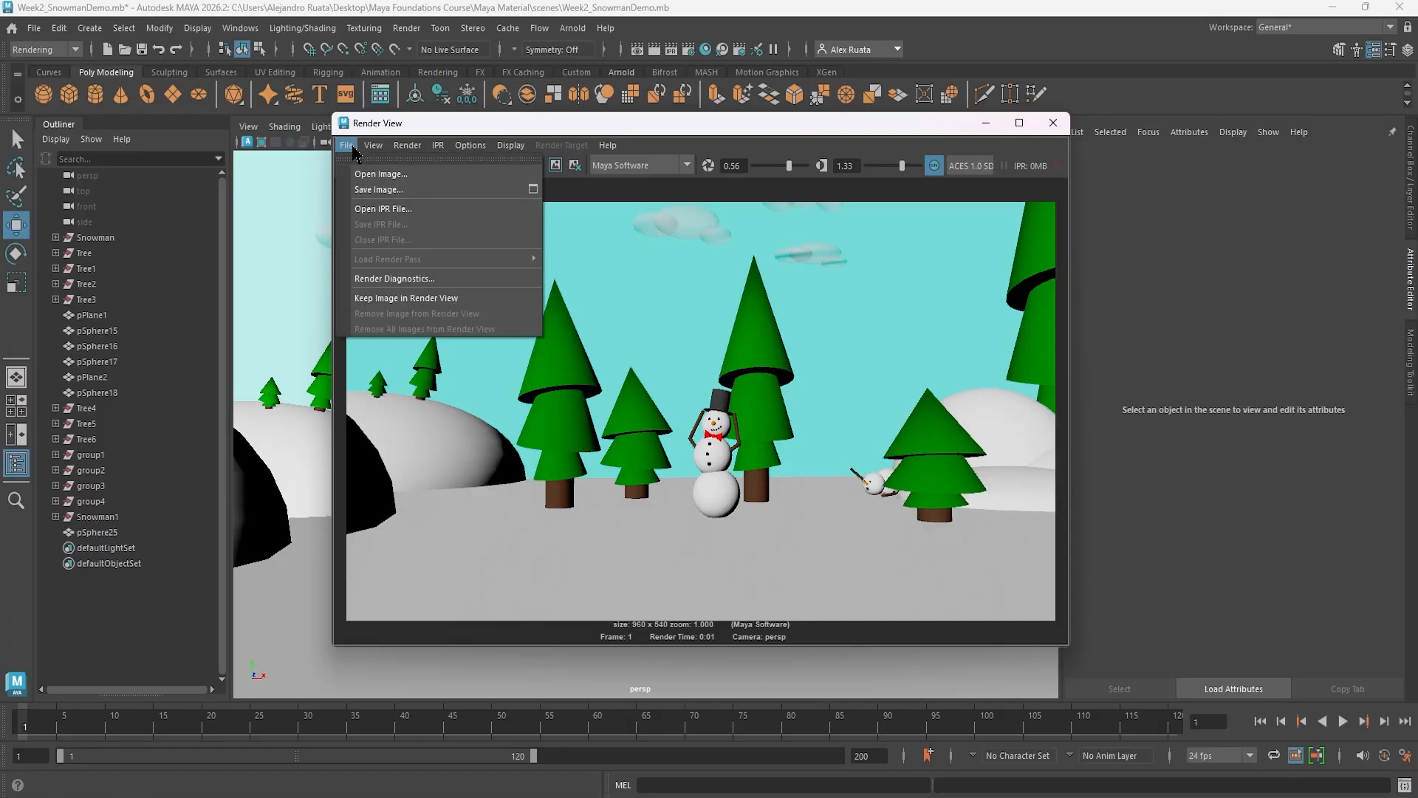
mouse_move(373, 144)
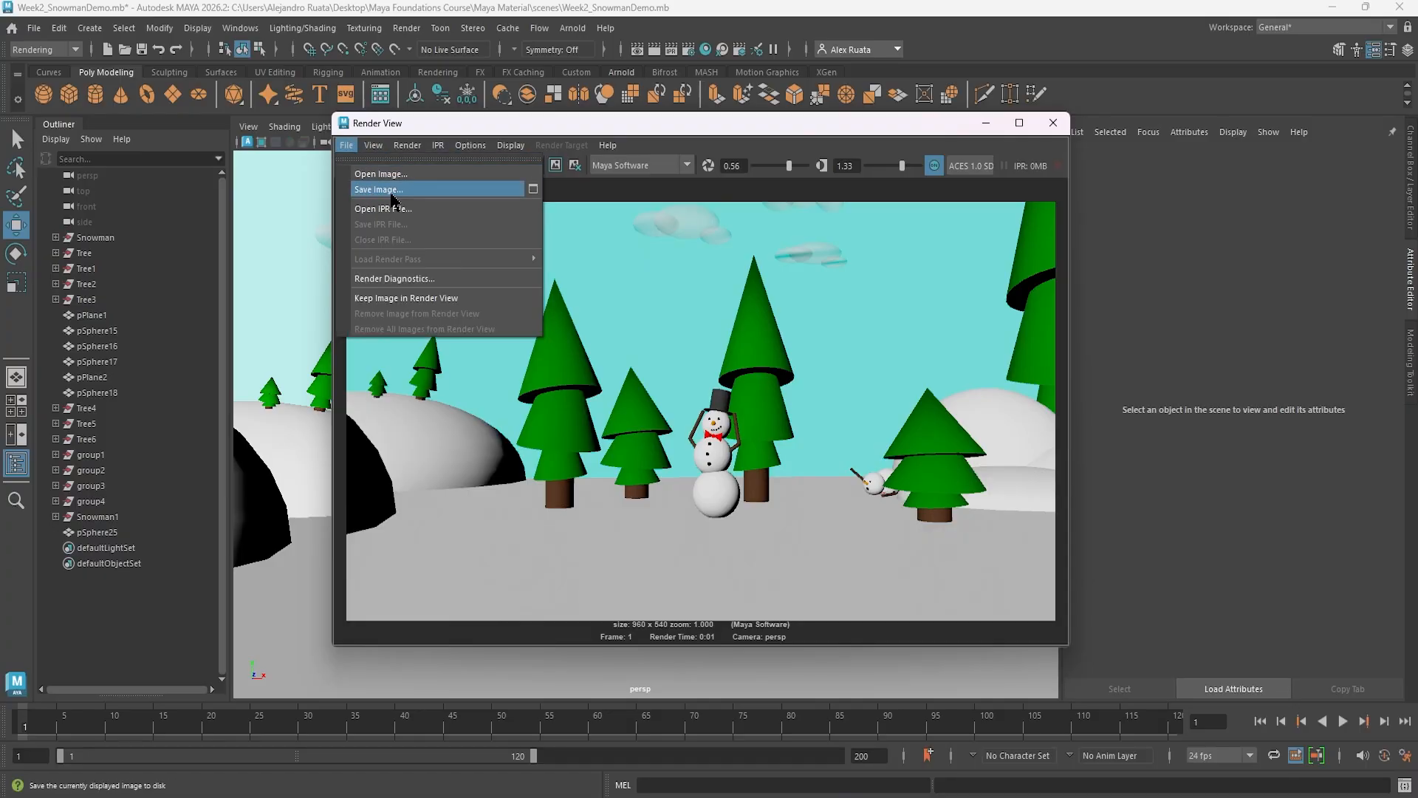
left_click(384, 190)
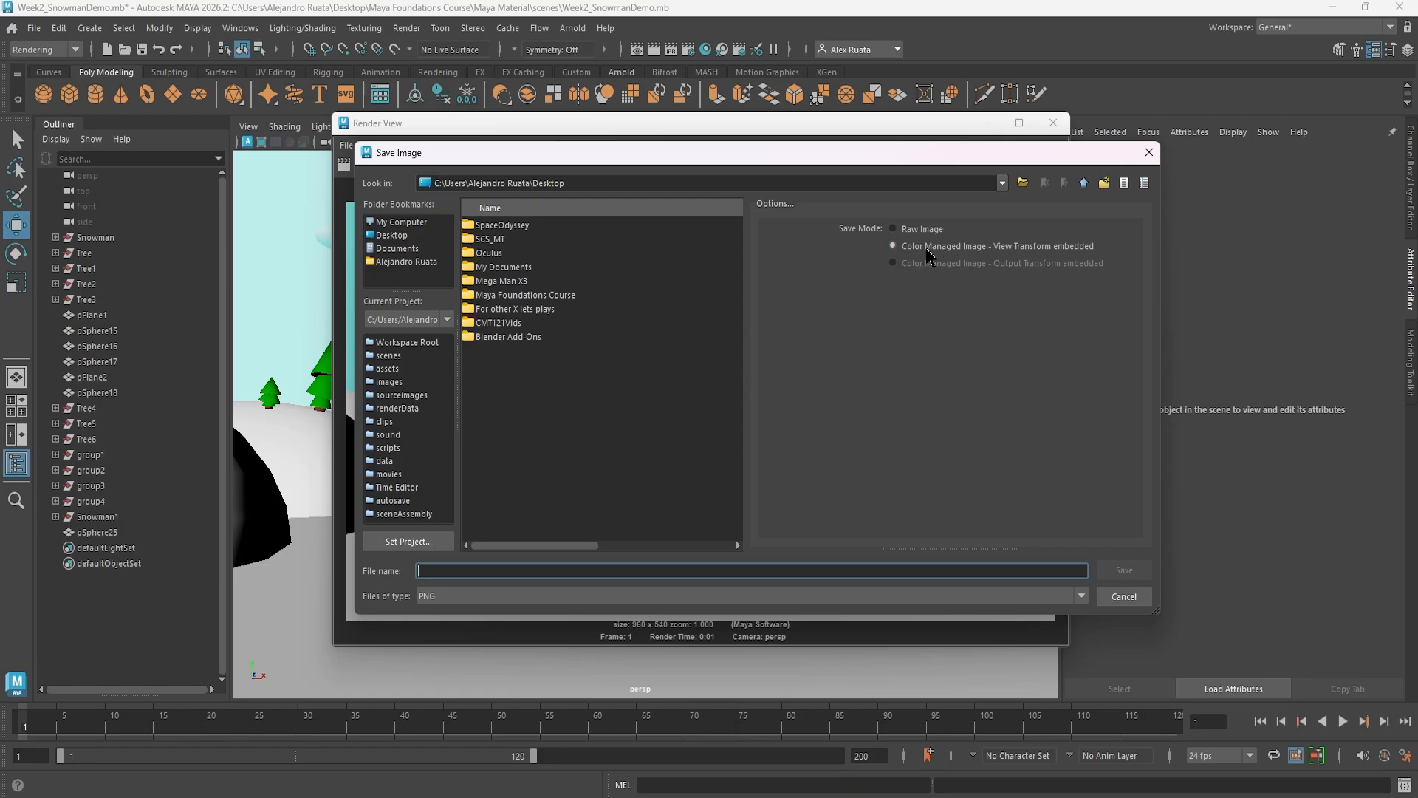
key("ctrl")
key("ctrl")
key("ctrl")
key("ctrl")
key("ctrl")
key("ctrl")
key("ctrl")
left_click(907, 250)
left_click(404, 236)
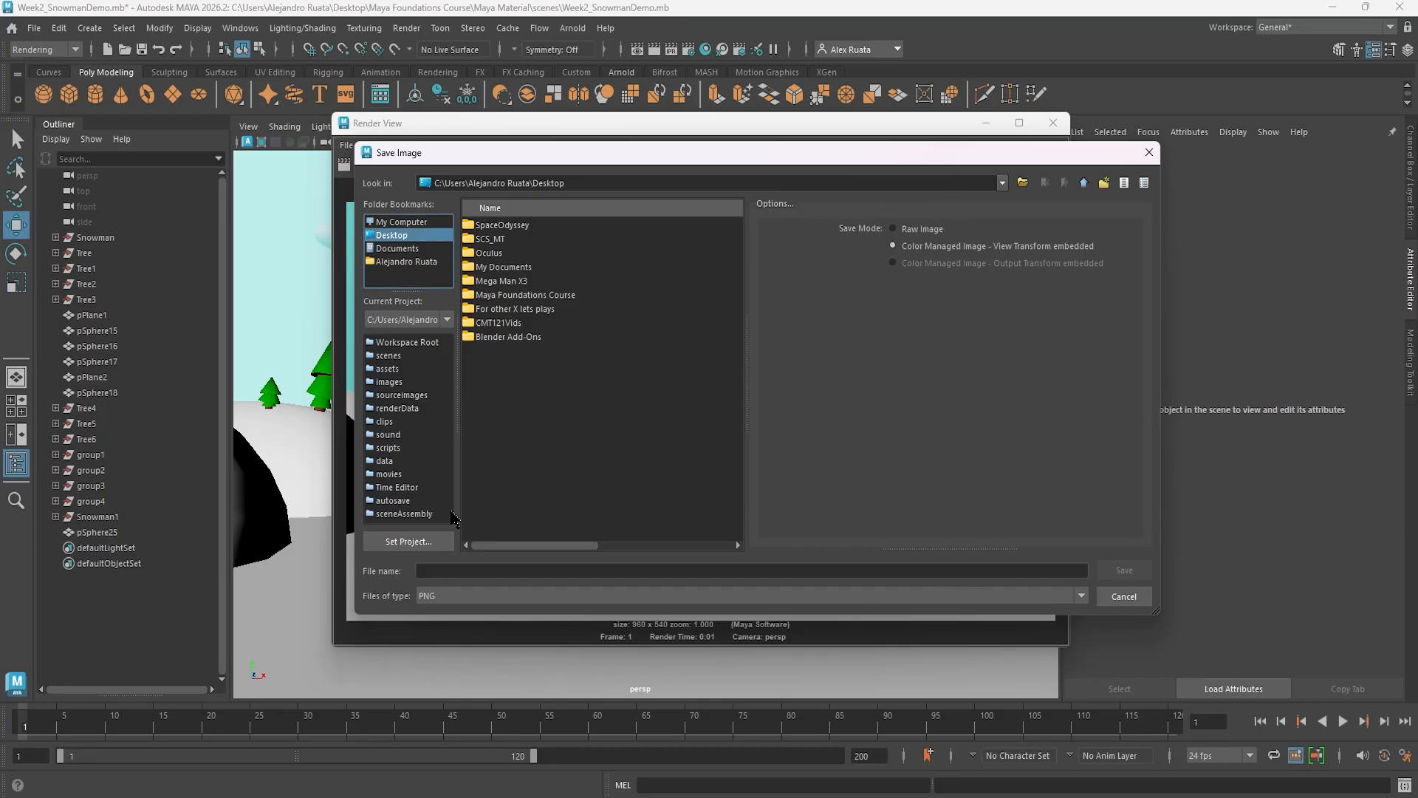
- Name the rendered image Week 2_Snowman_Demo and save it as a PNG
left_click(457, 571)
type("Sno")
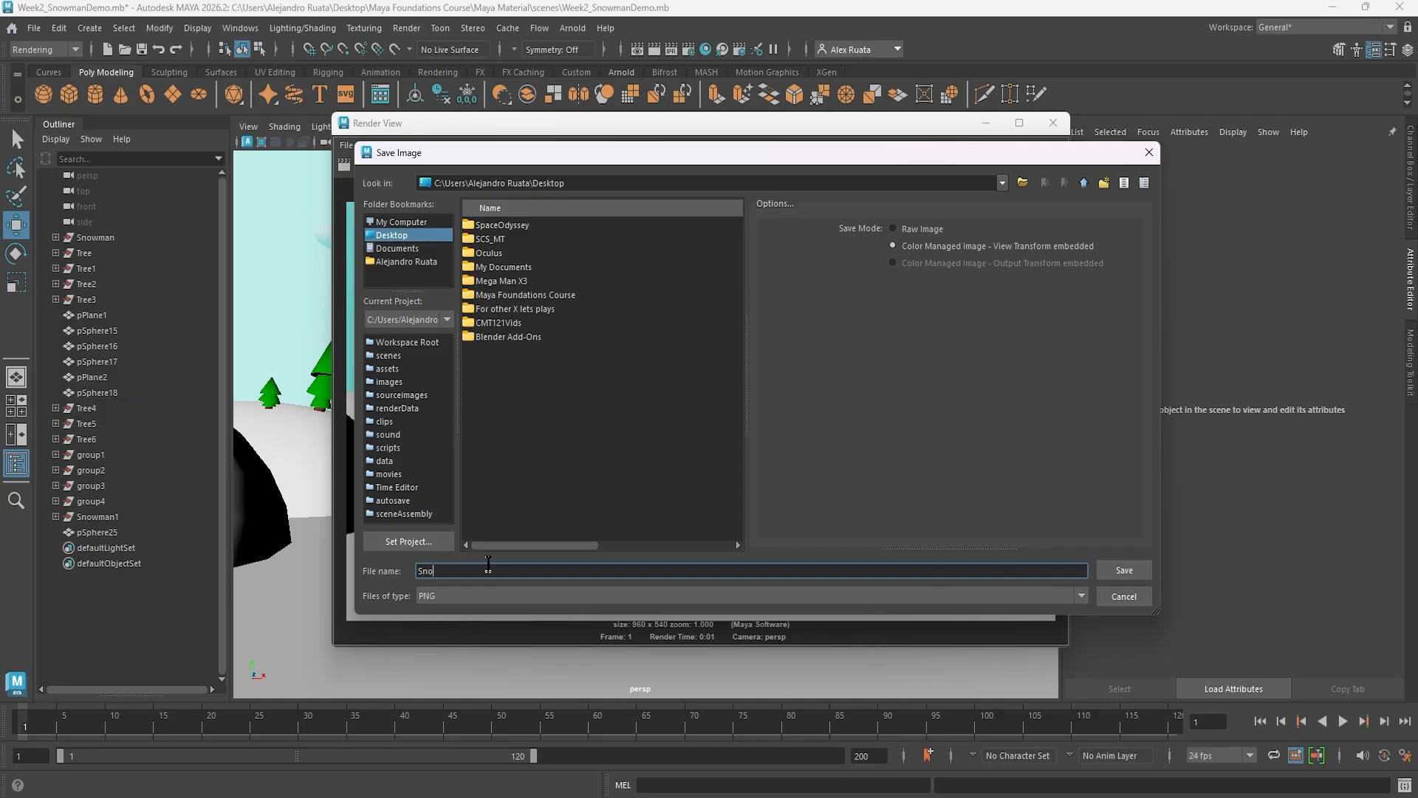
key("BackSpace")
key("BackSpace")
key("BackSpace")
type("W")
left_click(484, 596)
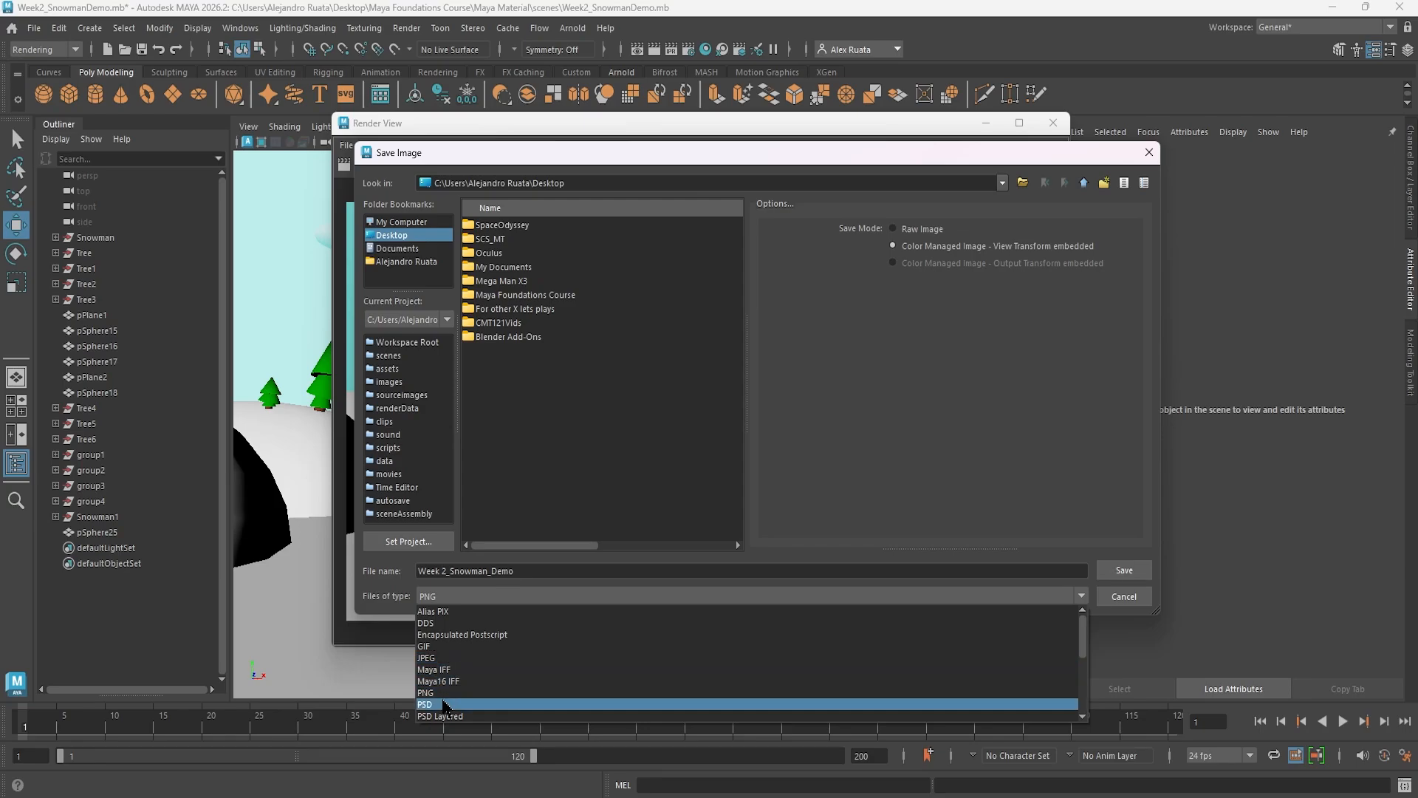
left_click(449, 695)
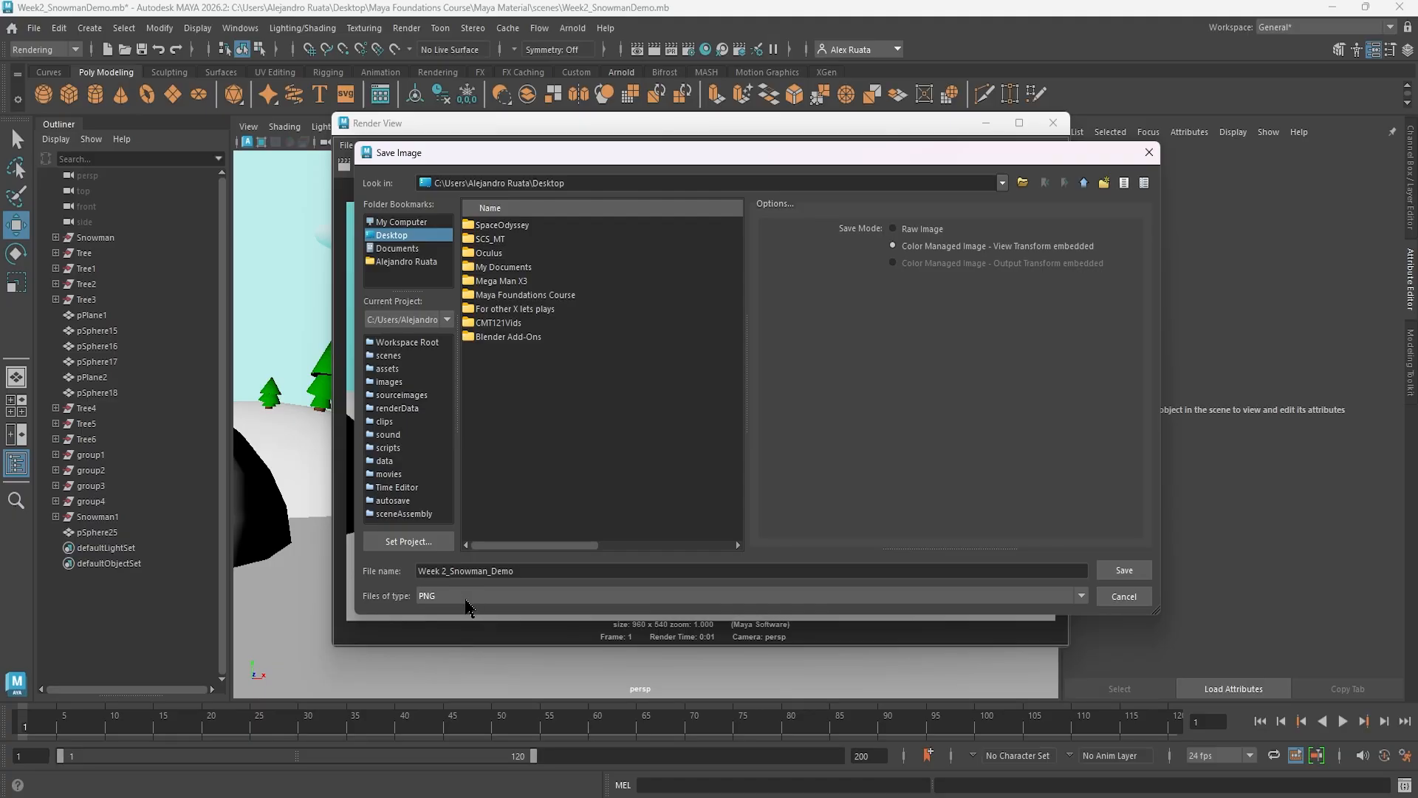
left_click(468, 598)
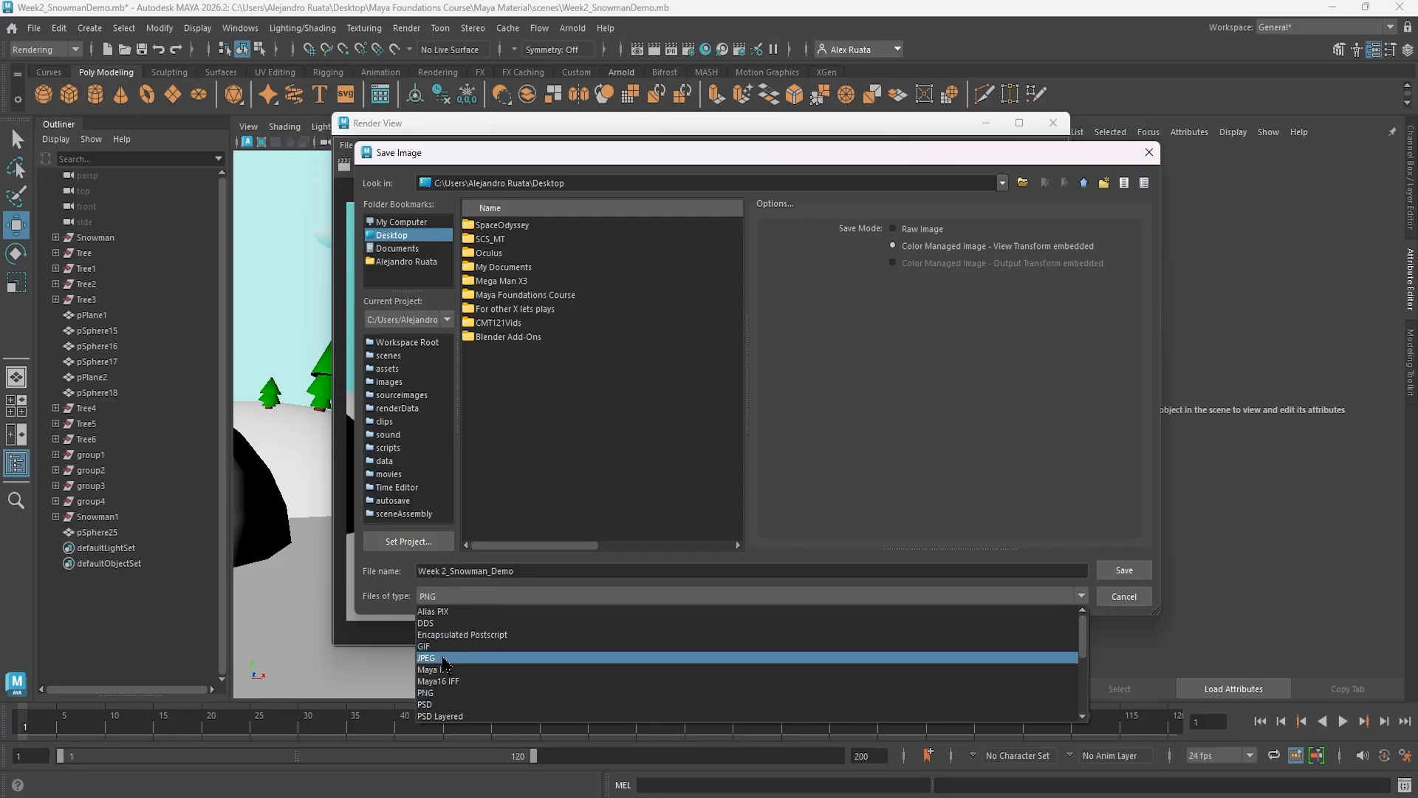
left_click(488, 592)
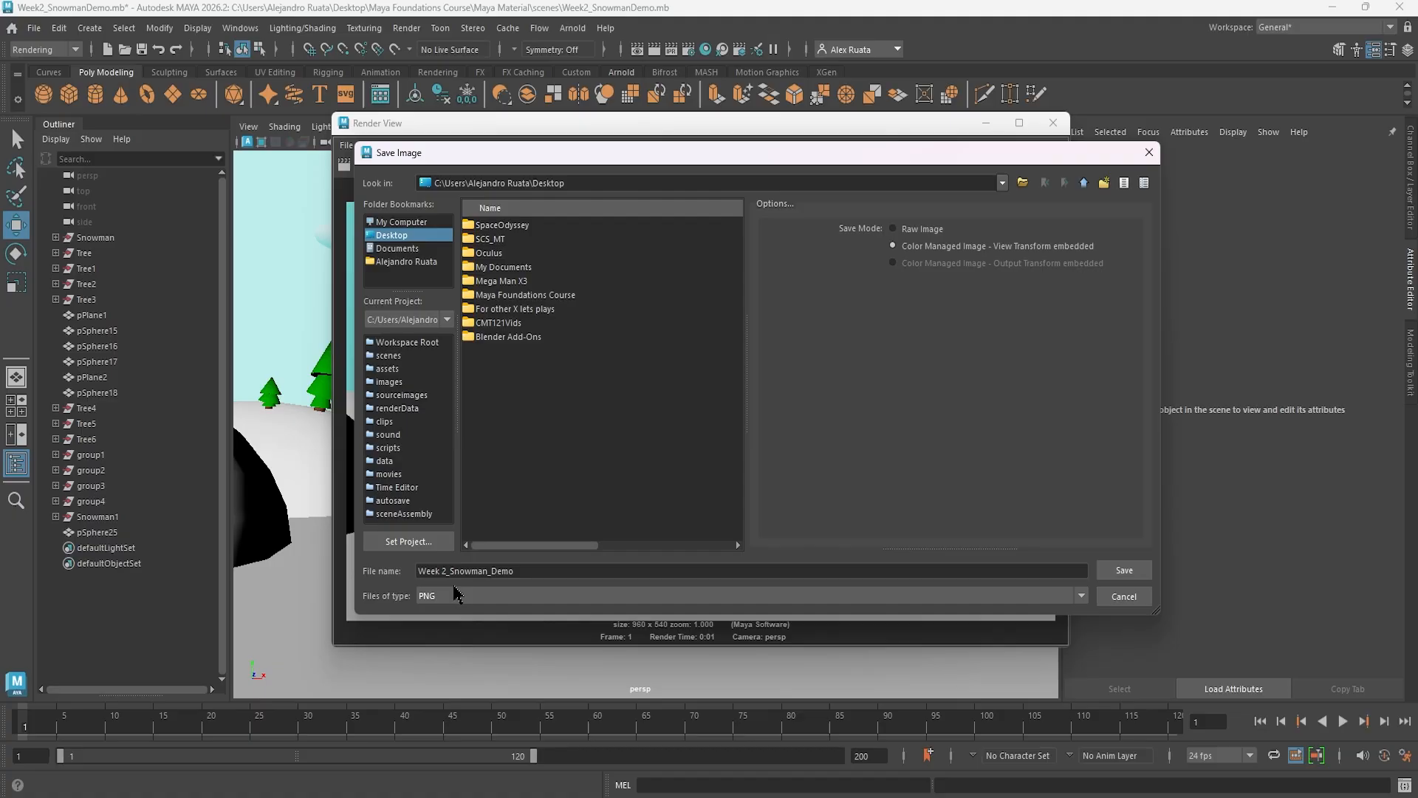
left_click(1134, 576)
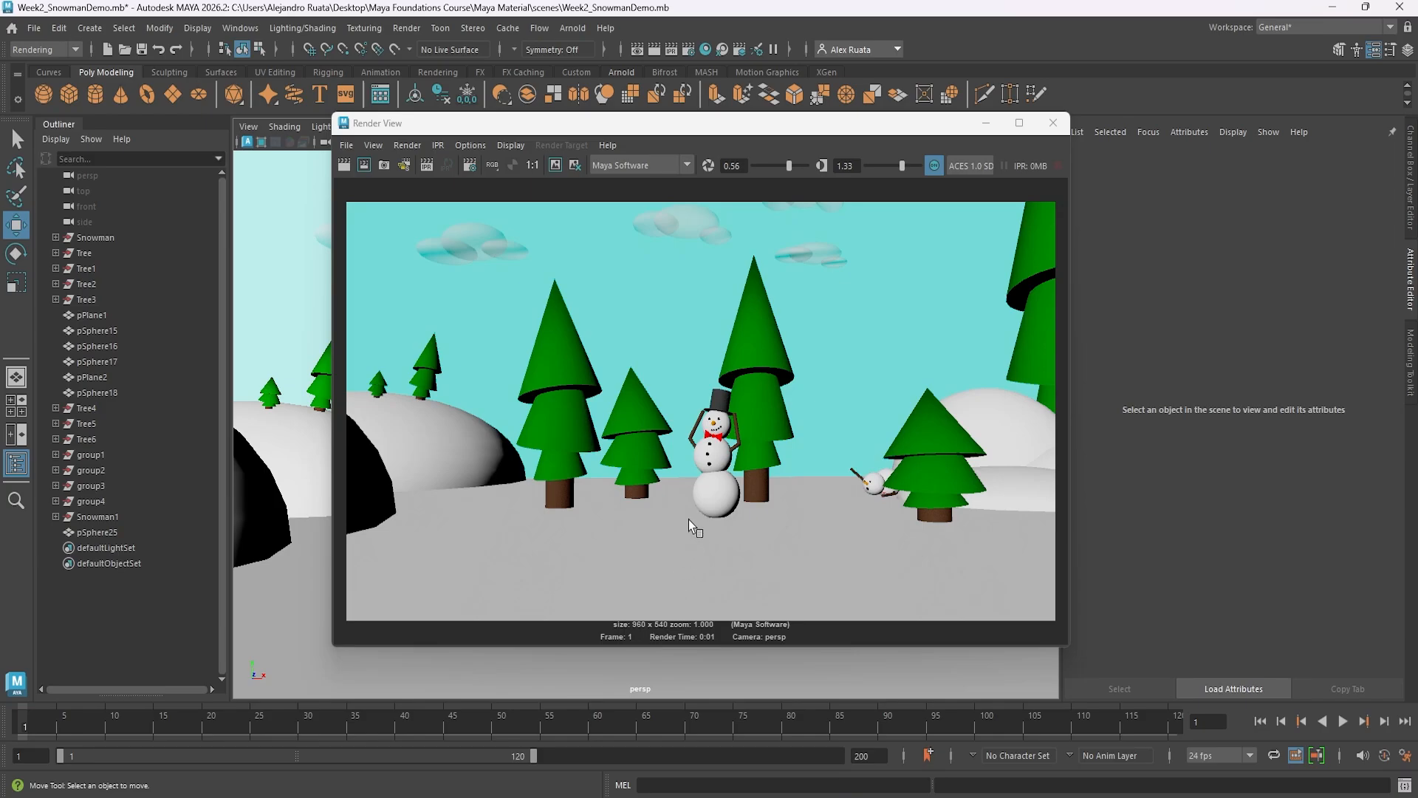
- Close the render window and save the current scene
left_click(1052, 123)
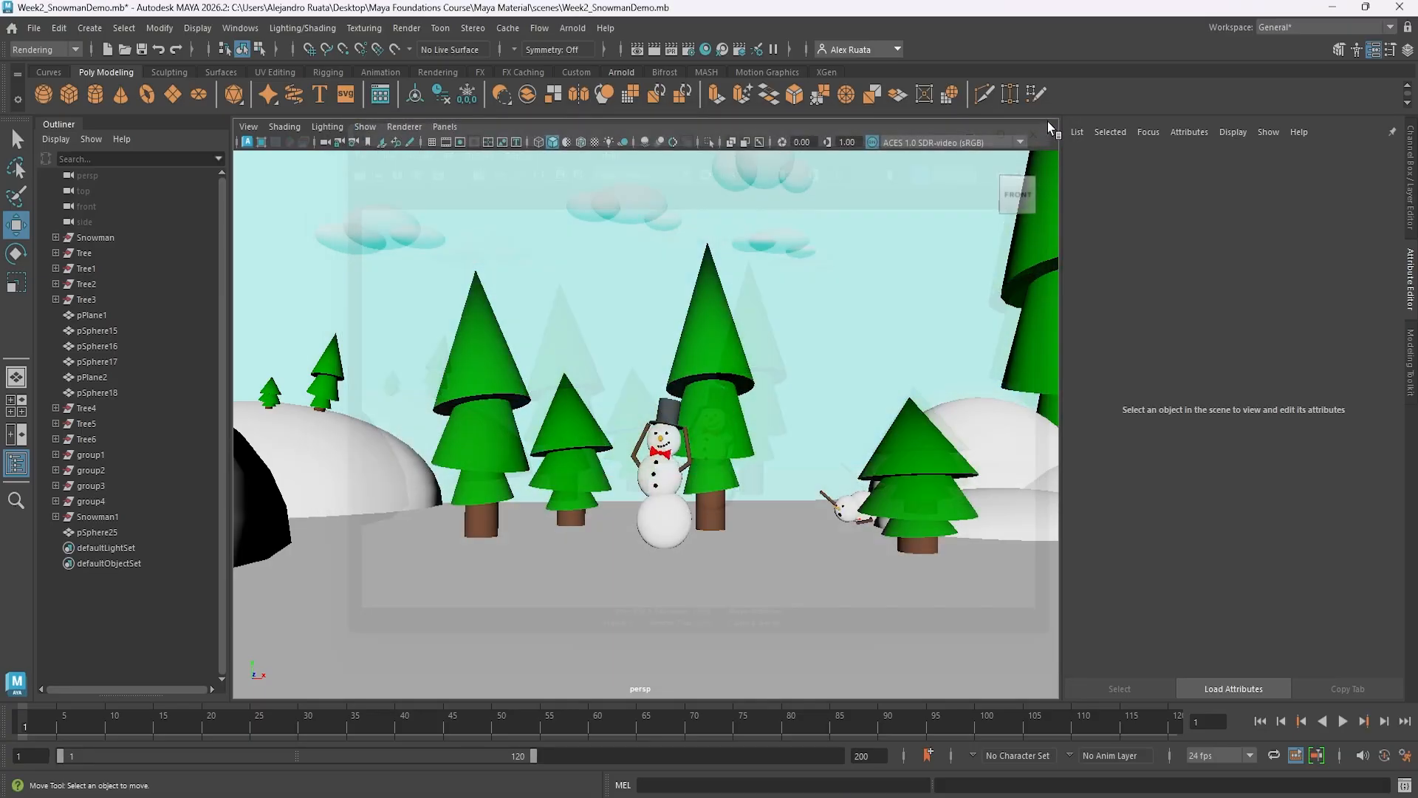
left_click(34, 30)
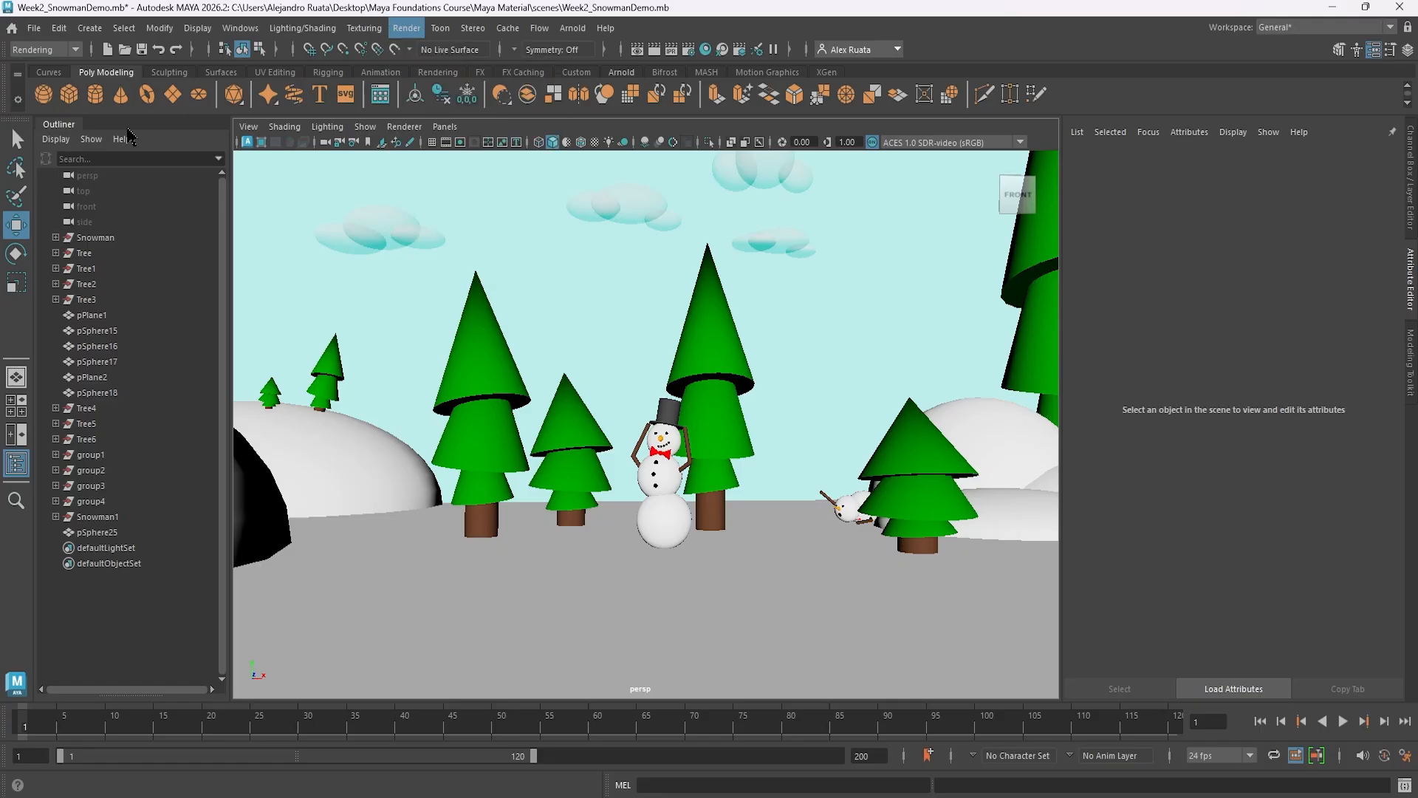
mouse_move(33, 28)
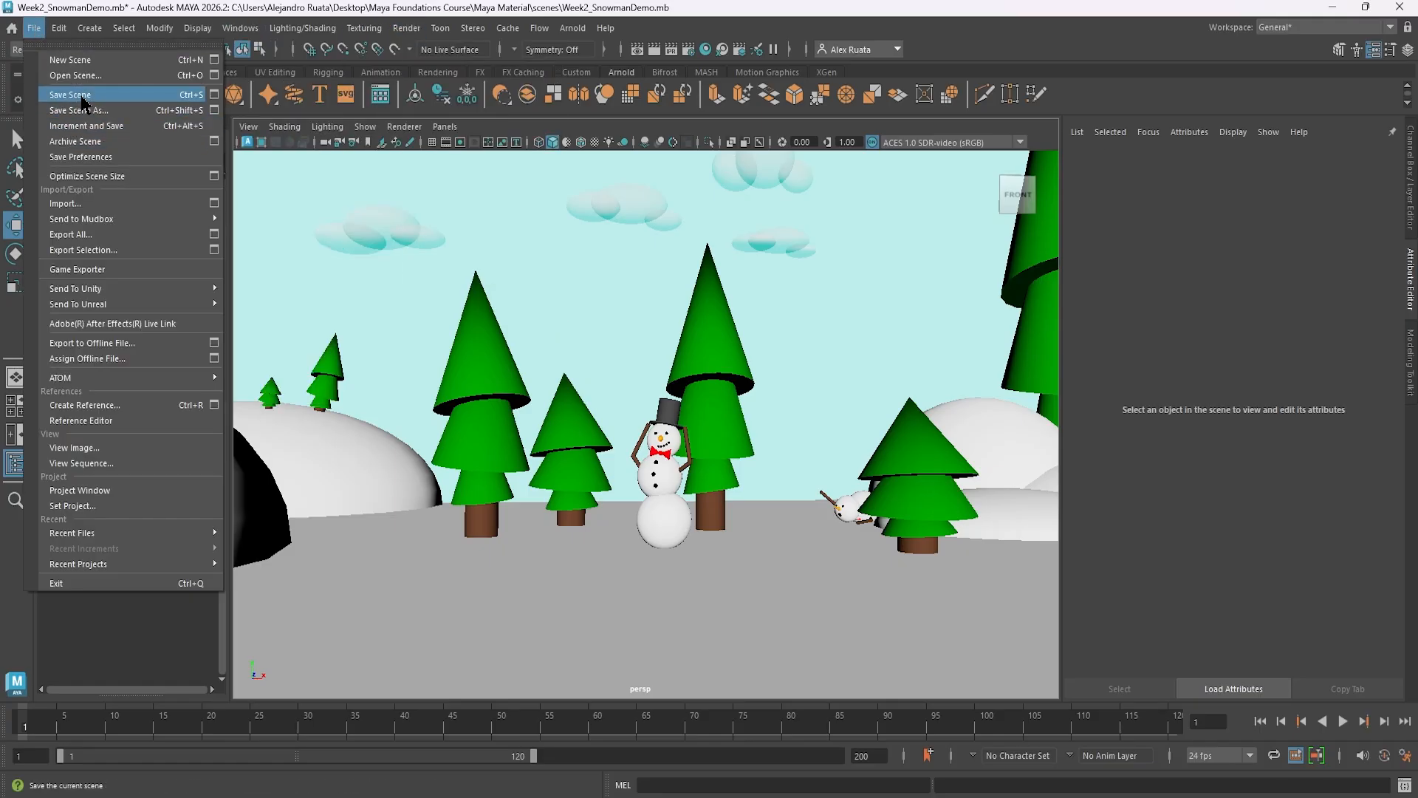
left_click(81, 96)
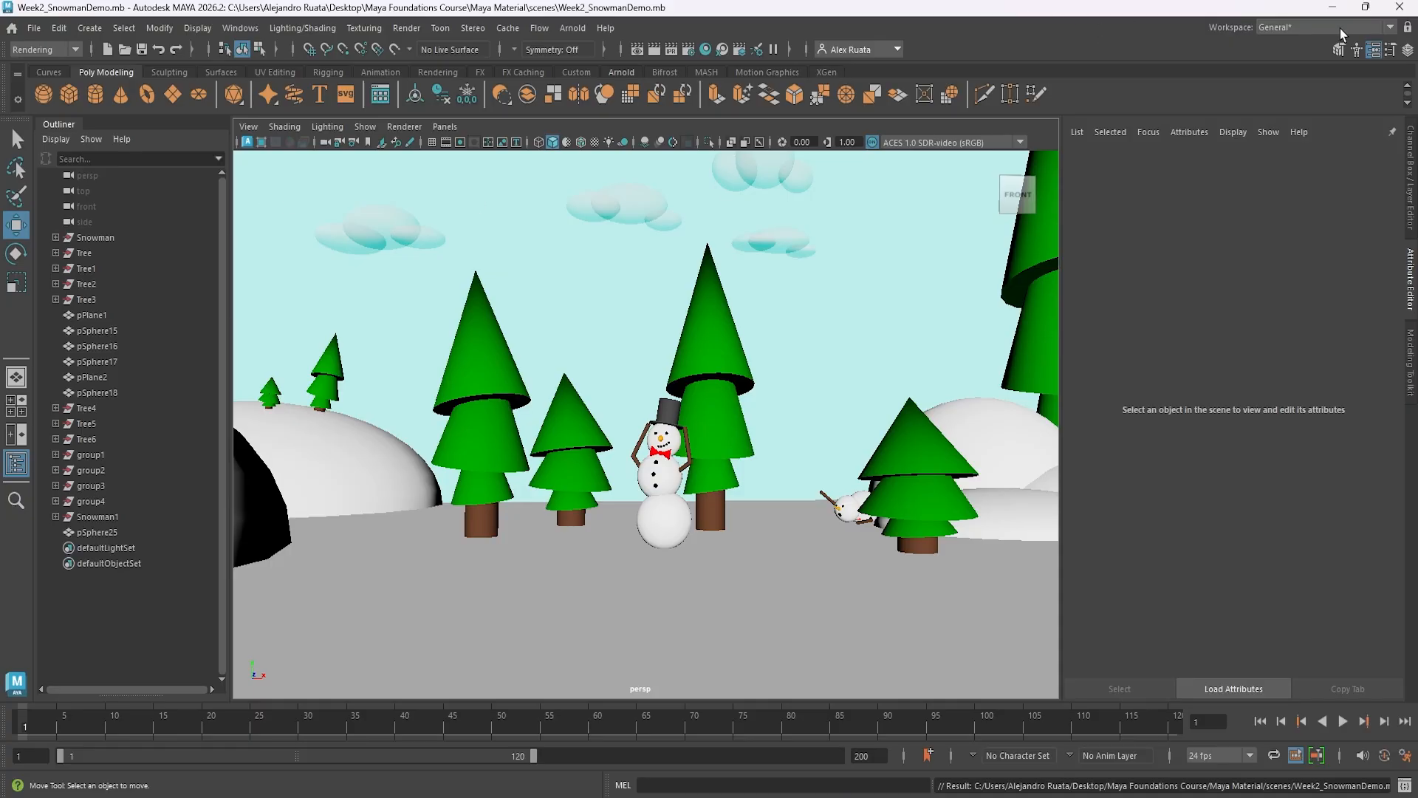
- Switch from Maya to the desktop and open the saved Week 2_Snowman_Demo PNG full screen in the image viewer
left_click(1337, 7)
left_click_drag(26, 33, 698, 348)
double_click(714, 355)
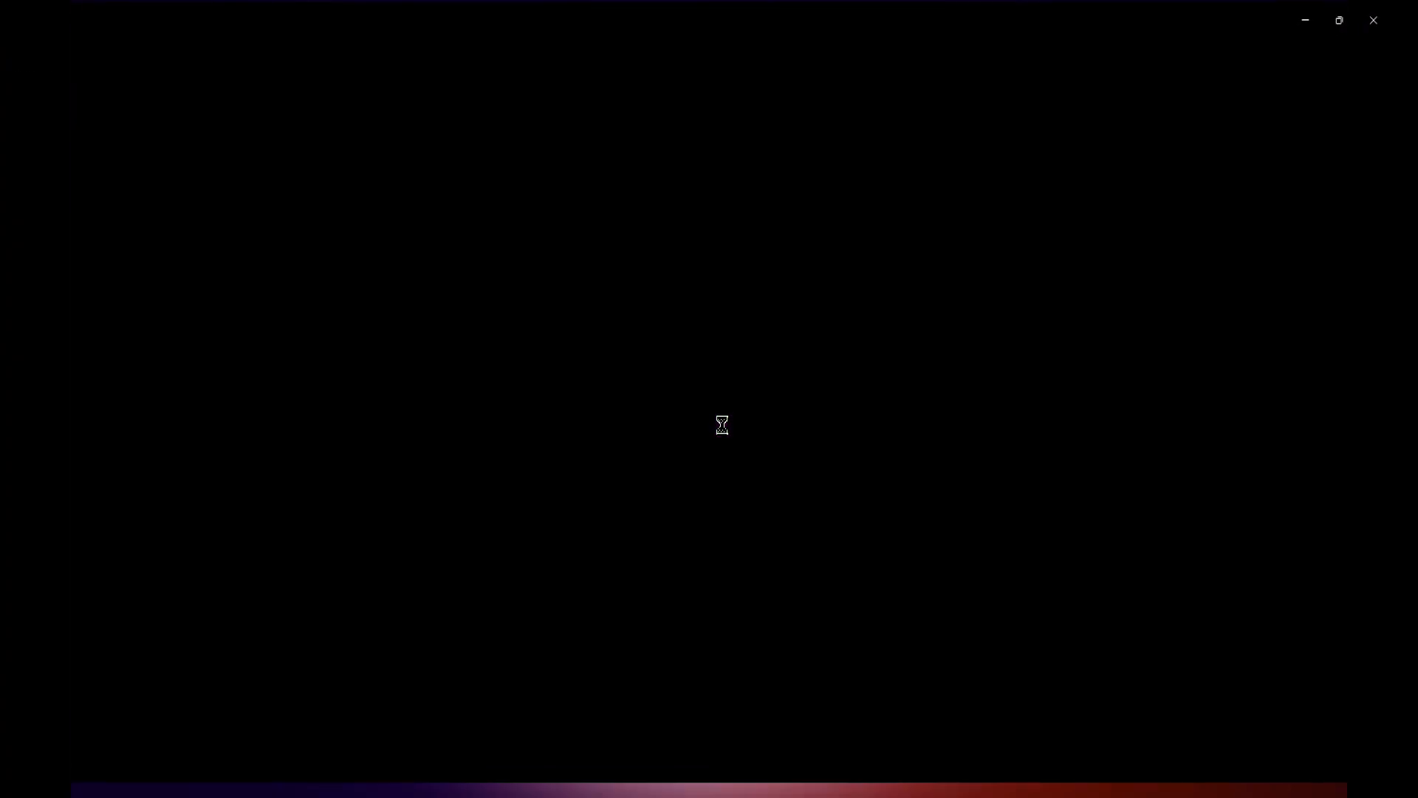
left_click(1398, 779)
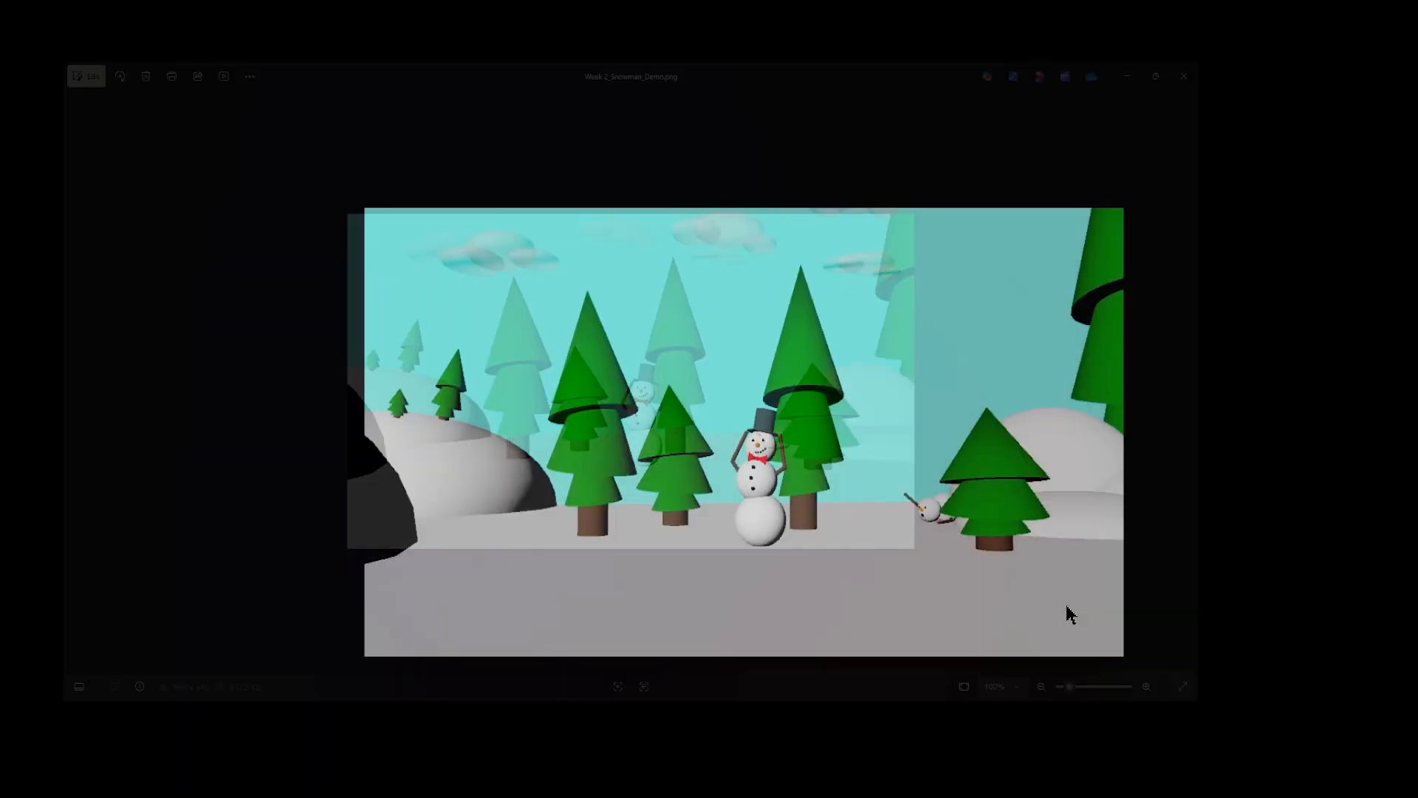